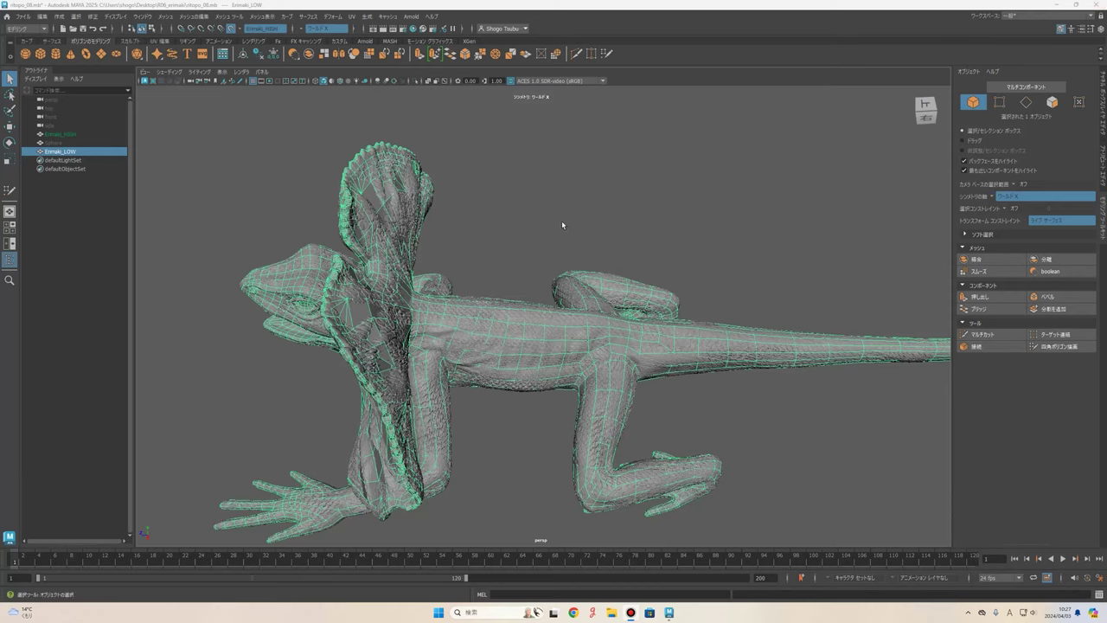
Orbit to a side view of the lizard and activate Quad Draw in the Modeling Toolkit.
{"action": "mouse_move", "coordinate": [561, 221]}
{"action": "left_mouse_down", "text": "alt"}
{"action": "mouse_move", "coordinate": [547, 219]}
{"action": "mouse_move", "coordinate": [583, 312]}
{"action": "left_mouse_up", "text": "alt"}
{"action": "left_click_drag", "start_coordinate": [583, 252], "coordinate": [595, 227], "text": "alt"}
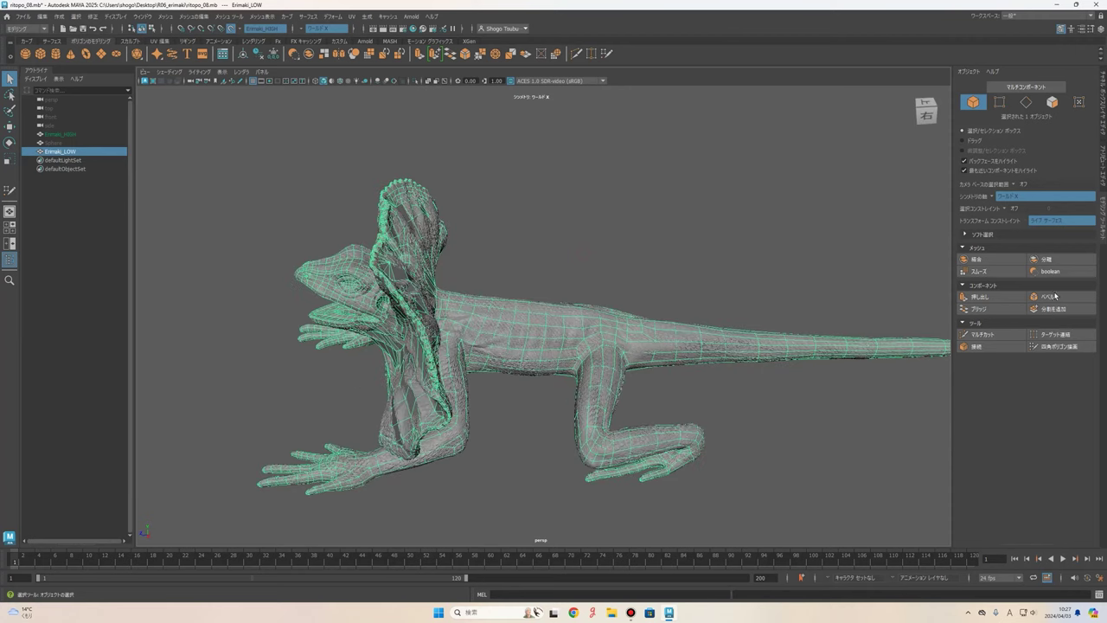
{"action": "left_click", "coordinate": [1064, 348]}
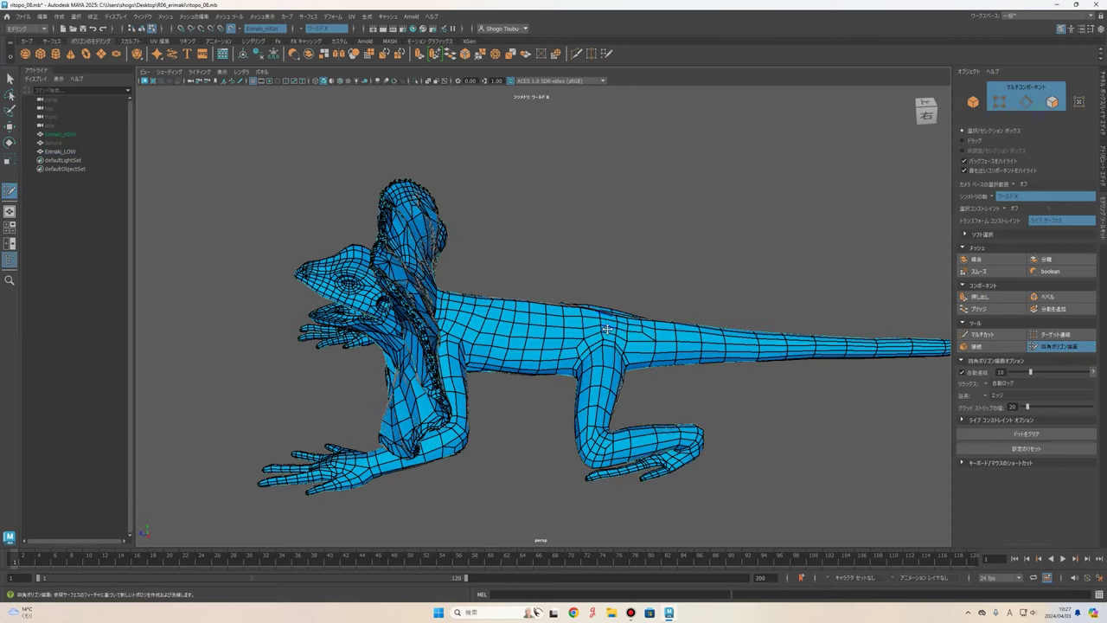
{"action": "left_click_drag", "start_coordinate": [535, 284], "coordinate": [549, 277], "text": "alt"}
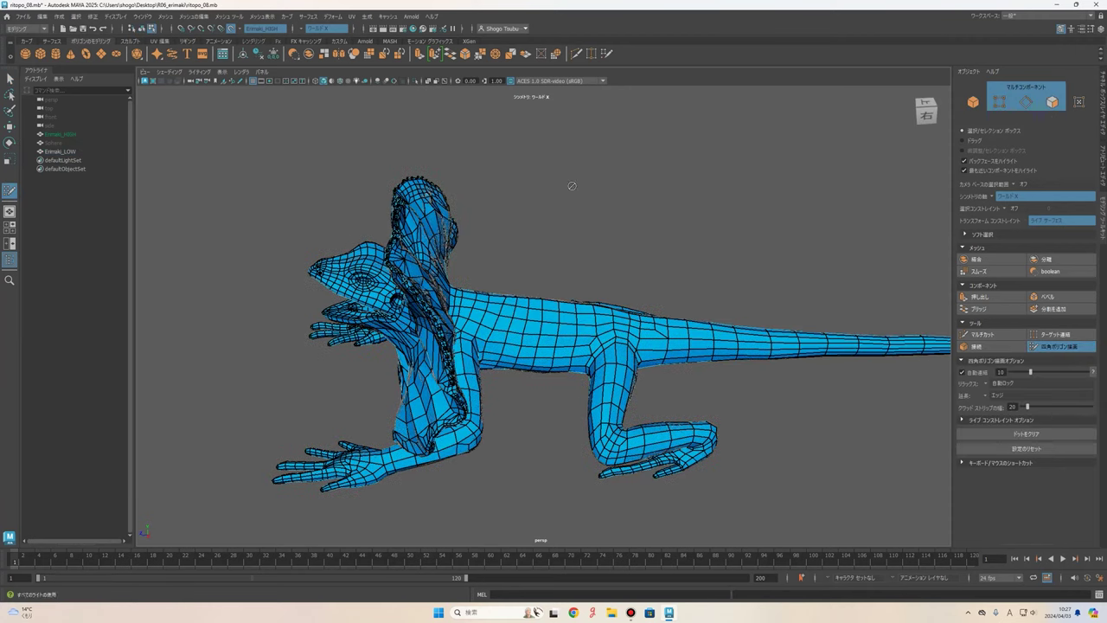
{"action": "mouse_move", "coordinate": [571, 185]}
{"action": "left_mouse_down", "text": "alt"}
{"action": "mouse_move", "coordinate": [648, 273]}
{"action": "mouse_move", "coordinate": [637, 301]}
{"action": "mouse_move", "coordinate": [631, 259]}
{"action": "left_mouse_up", "text": "alt"}
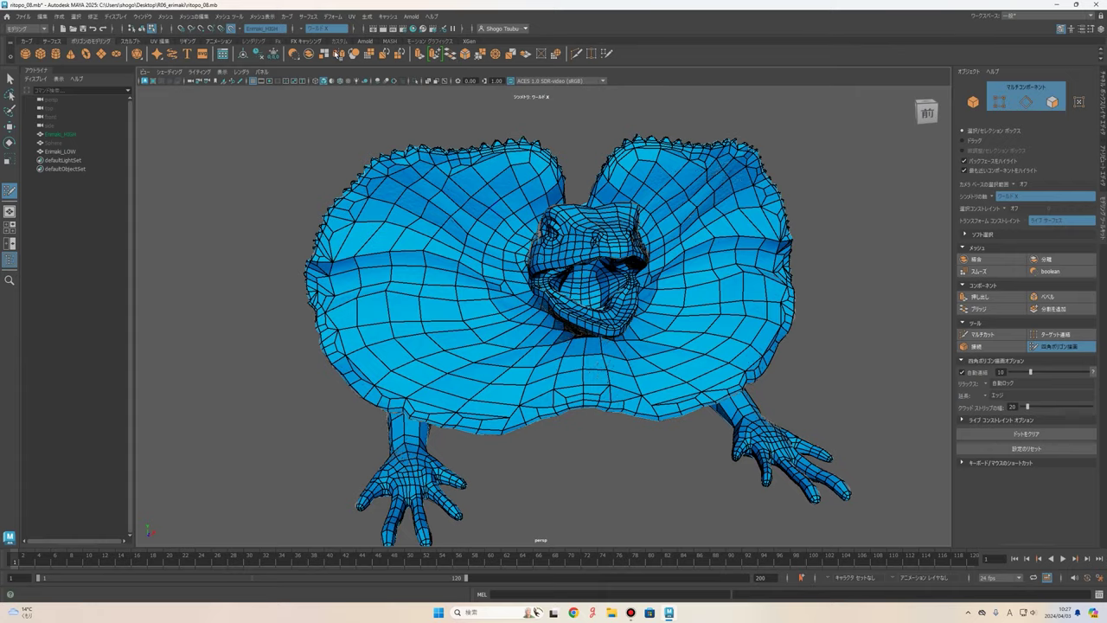
{"action": "mouse_move", "coordinate": [664, 188]}
{"action": "left_mouse_down", "text": "alt"}
{"action": "mouse_move", "coordinate": [500, 240]}
{"action": "mouse_move", "coordinate": [630, 284]}
{"action": "mouse_move", "coordinate": [543, 296]}
{"action": "left_mouse_up", "text": "alt"}
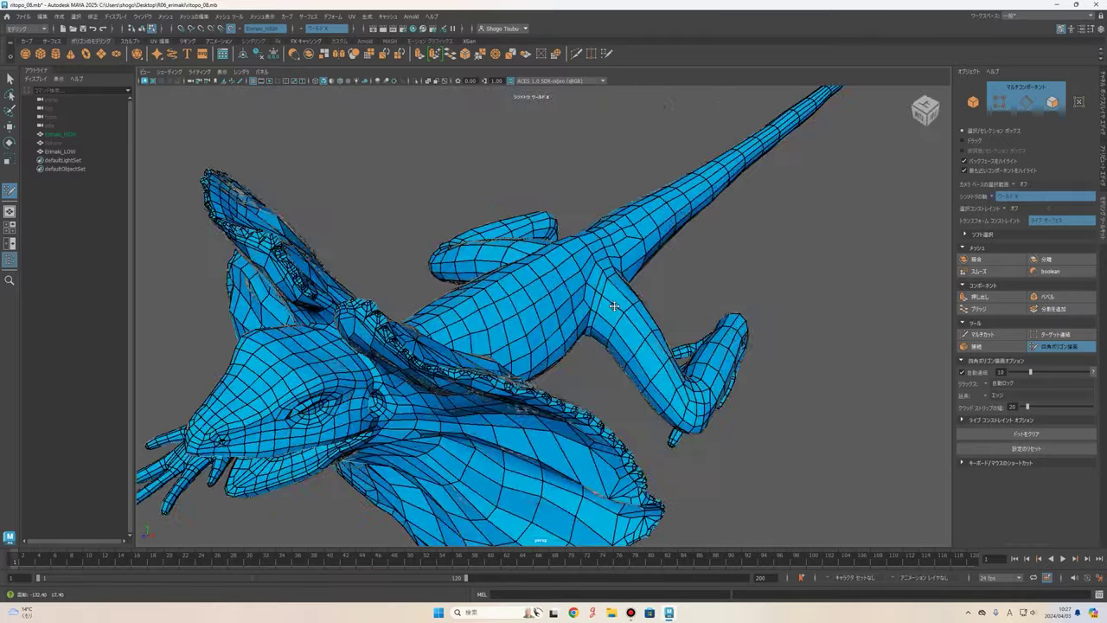
{"action": "scroll", "coordinate": [543, 296], "scroll_direction": "up", "scroll_amount": 3}
{"action": "middle_click_drag", "start_coordinate": [543, 296], "coordinate": [537, 259], "text": "alt"}
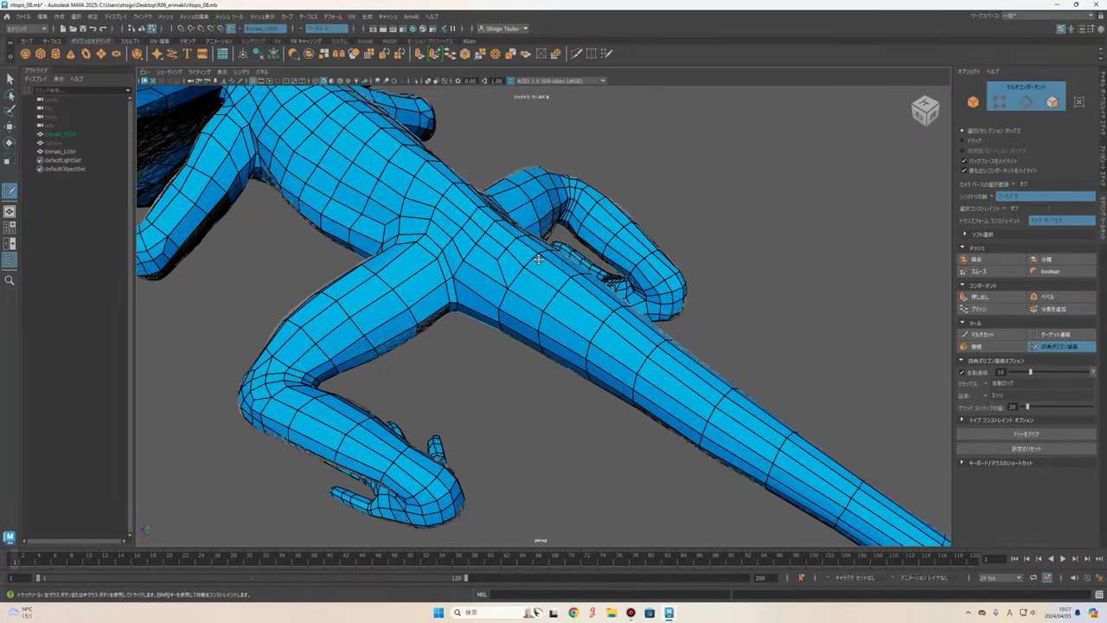
{"action": "scroll", "coordinate": [522, 251], "scroll_direction": "down", "scroll_amount": 3}
{"action": "left_click_drag", "start_coordinate": [523, 251], "coordinate": [639, 296], "text": "alt"}
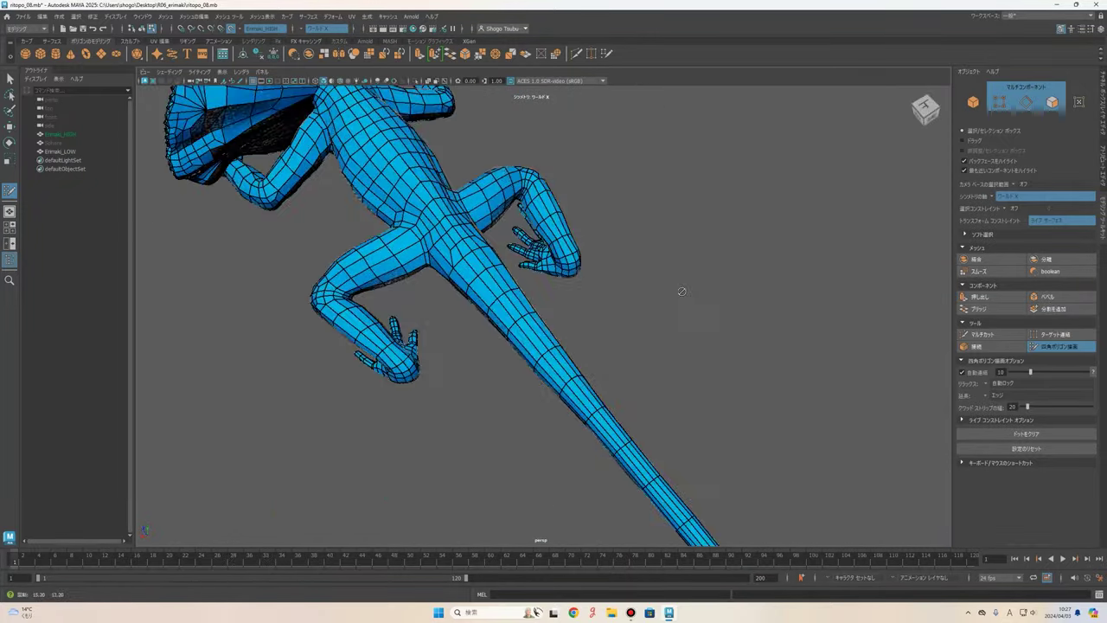
{"action": "scroll", "coordinate": [639, 296], "scroll_direction": "up", "scroll_amount": 4}
{"action": "scroll", "coordinate": [639, 296], "scroll_direction": "up", "scroll_amount": 3}
{"action": "scroll", "coordinate": [506, 254], "scroll_direction": "up", "scroll_amount": 3}
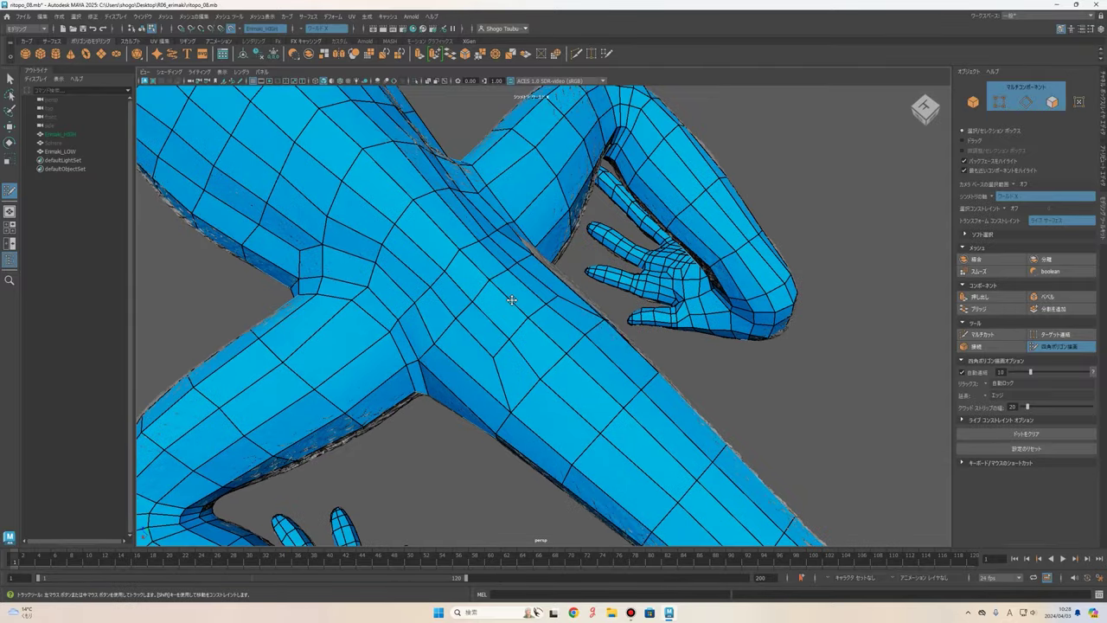
{"action": "scroll", "coordinate": [507, 296], "scroll_direction": "up", "scroll_amount": 4}
{"action": "mouse_move", "coordinate": [507, 296]}
{"action": "middle_mouse_down", "text": "alt"}
{"action": "mouse_move", "coordinate": [527, 292]}
{"action": "mouse_move", "coordinate": [512, 244]}
{"action": "middle_mouse_up", "text": "alt"}
{"action": "scroll", "coordinate": [526, 291], "scroll_direction": "down", "scroll_amount": 2}
Add a quad on the lizard's back, then extend an edge into the gap and undo it.
{"action": "left_click", "coordinate": [519, 270], "text": "shift"}
{"action": "scroll", "coordinate": [519, 269], "scroll_direction": "up", "scroll_amount": 2}
{"action": "middle_click_drag", "start_coordinate": [589, 314], "coordinate": [520, 296], "text": "alt"}
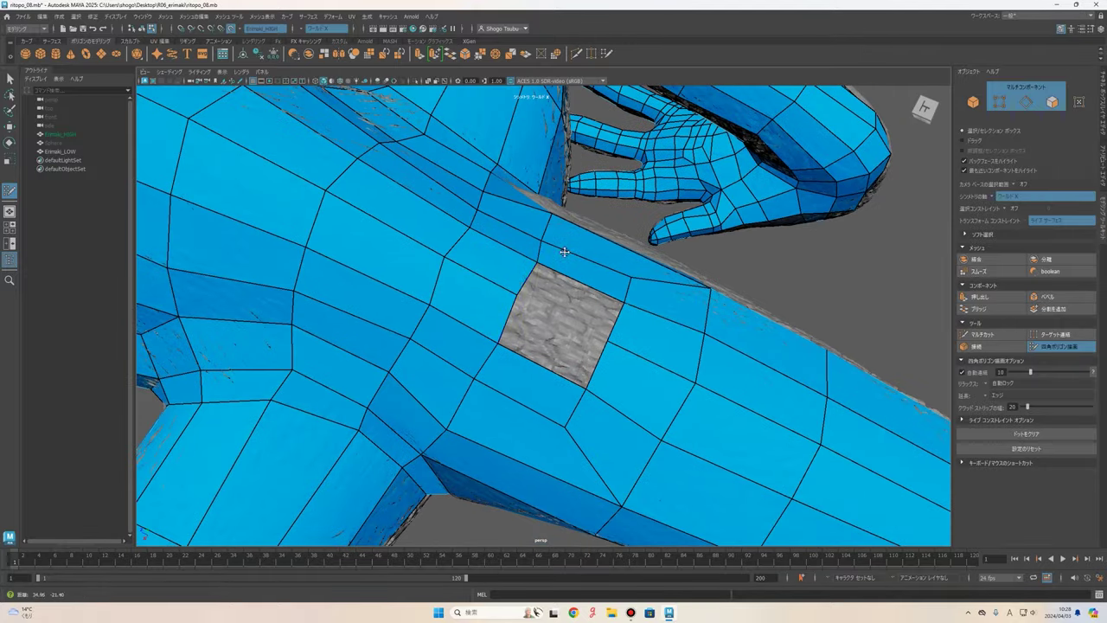
{"action": "scroll", "coordinate": [510, 294], "scroll_direction": "up", "scroll_amount": 2}
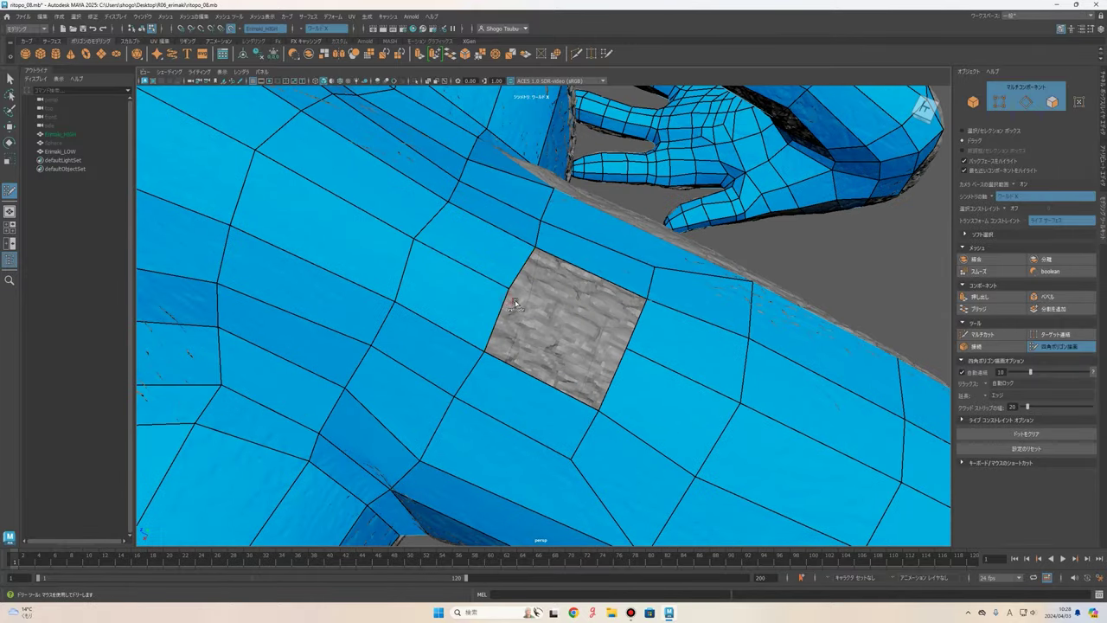
{"action": "left_click_drag", "start_coordinate": [514, 303], "coordinate": [570, 336]}
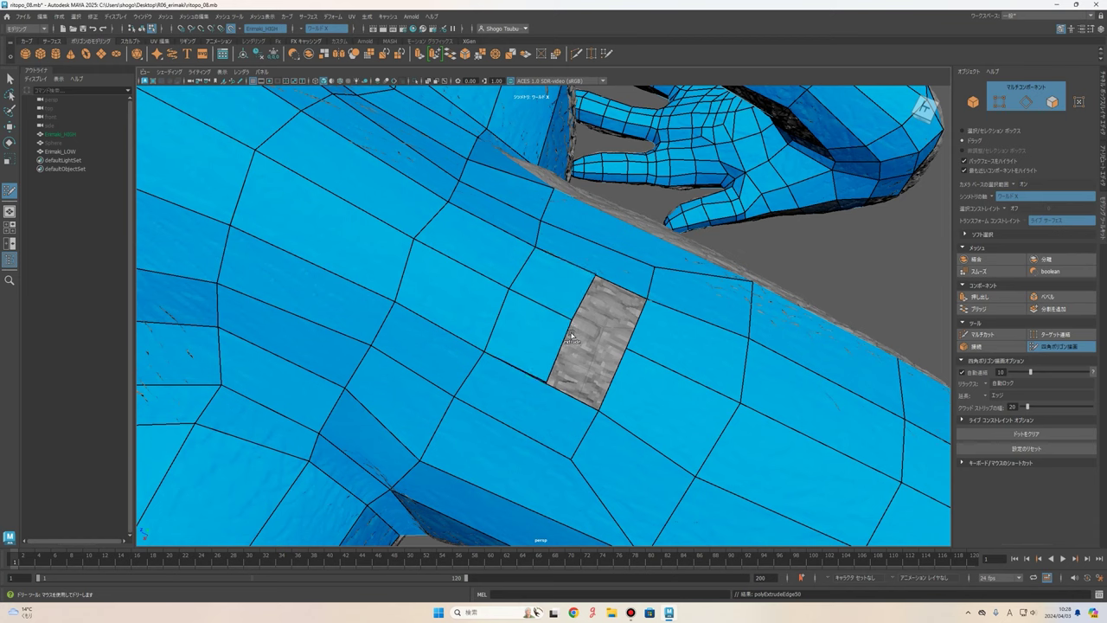
{"action": "scroll", "coordinate": [646, 330], "scroll_direction": "up", "scroll_amount": 4}
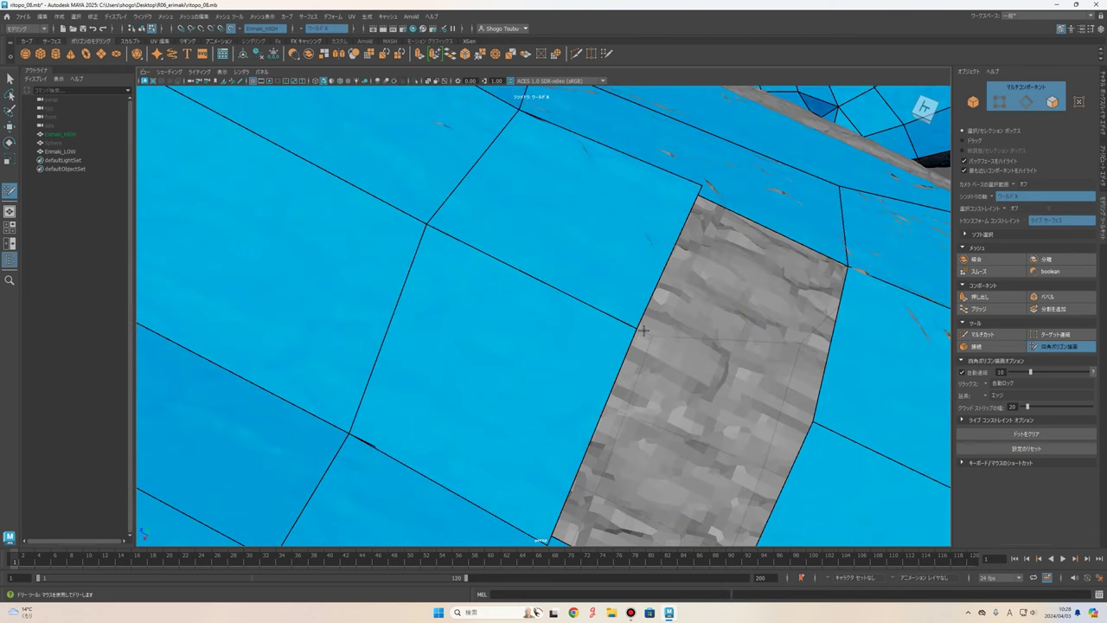
{"action": "scroll", "coordinate": [643, 329], "scroll_direction": "down", "scroll_amount": 5}
{"action": "key", "text": "ctrl+z"}
{"action": "scroll", "coordinate": [567, 338], "scroll_direction": "up", "scroll_amount": 1}
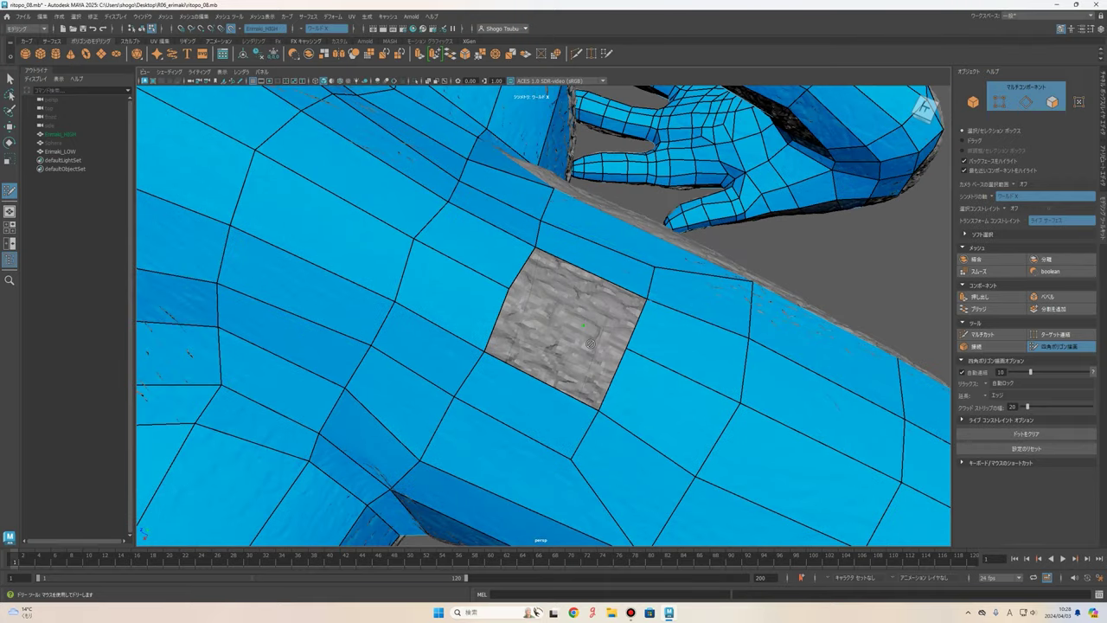
{"action": "scroll", "coordinate": [576, 361], "scroll_direction": "up", "scroll_amount": 2}
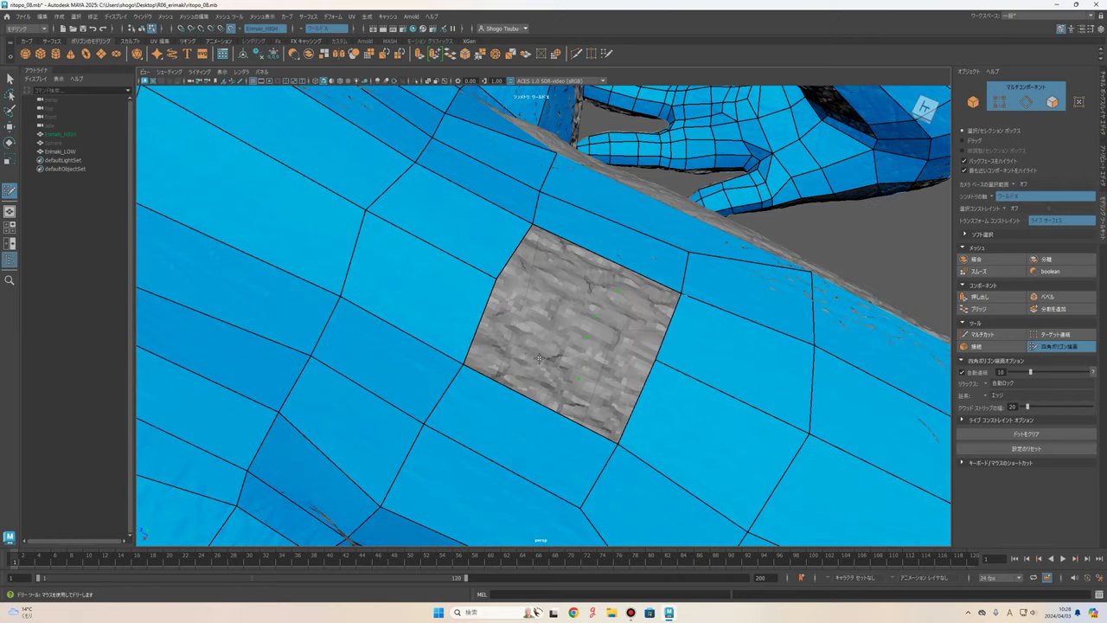
Fill the gap with two new faces, drag the notch vertex to close it, and exit Quad Draw.
{"action": "left_click", "coordinate": [499, 328], "text": "shift"}
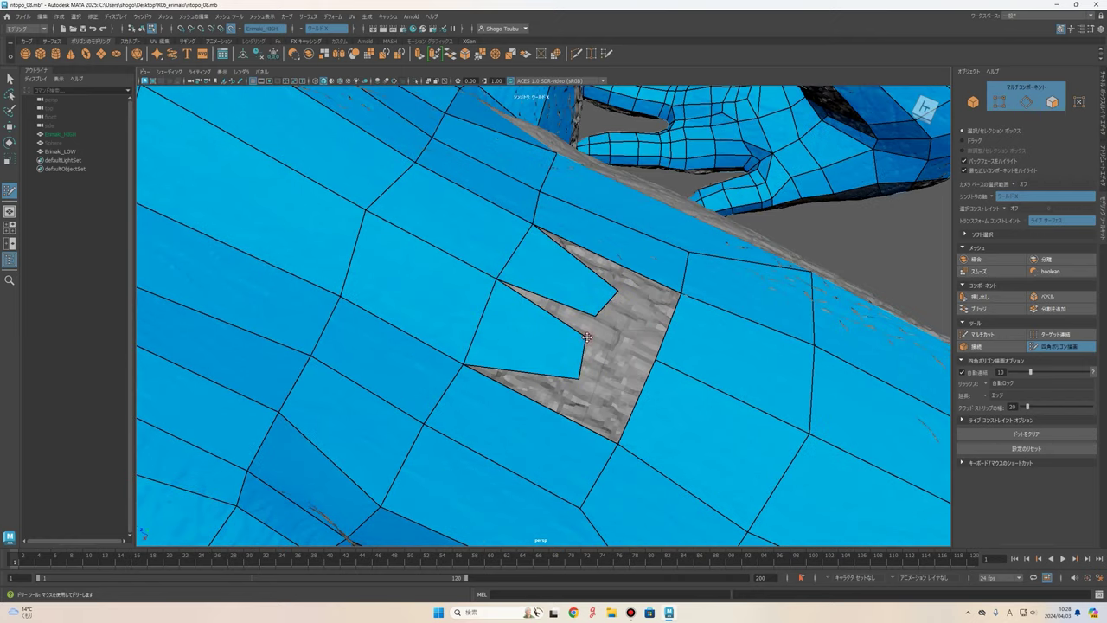
{"action": "left_click_drag", "start_coordinate": [587, 337], "coordinate": [595, 326]}
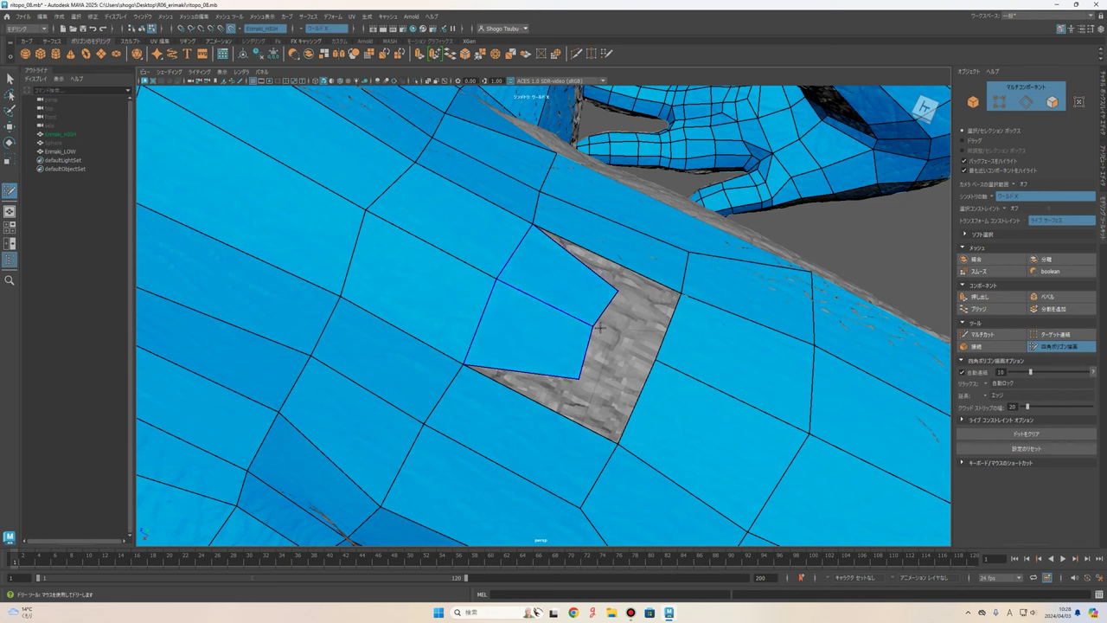
{"action": "left_click_drag", "start_coordinate": [595, 326], "coordinate": [655, 357]}
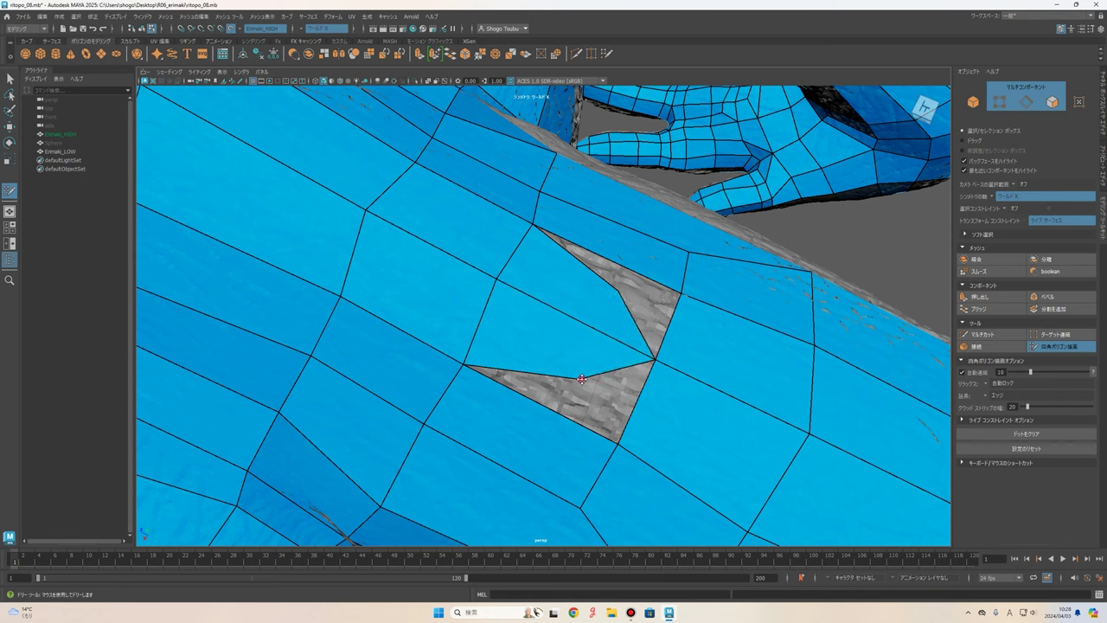
{"action": "mouse_move", "coordinate": [582, 379]}
{"action": "left_mouse_down", "text": "shift"}
{"action": "mouse_move", "coordinate": [630, 422]}
{"action": "mouse_move", "coordinate": [614, 317]}
{"action": "mouse_move", "coordinate": [597, 341]}
{"action": "left_mouse_up", "text": "shift"}
{"action": "scroll", "coordinate": [632, 406], "scroll_direction": "down", "scroll_amount": 5}
{"action": "left_click", "coordinate": [10, 78]}
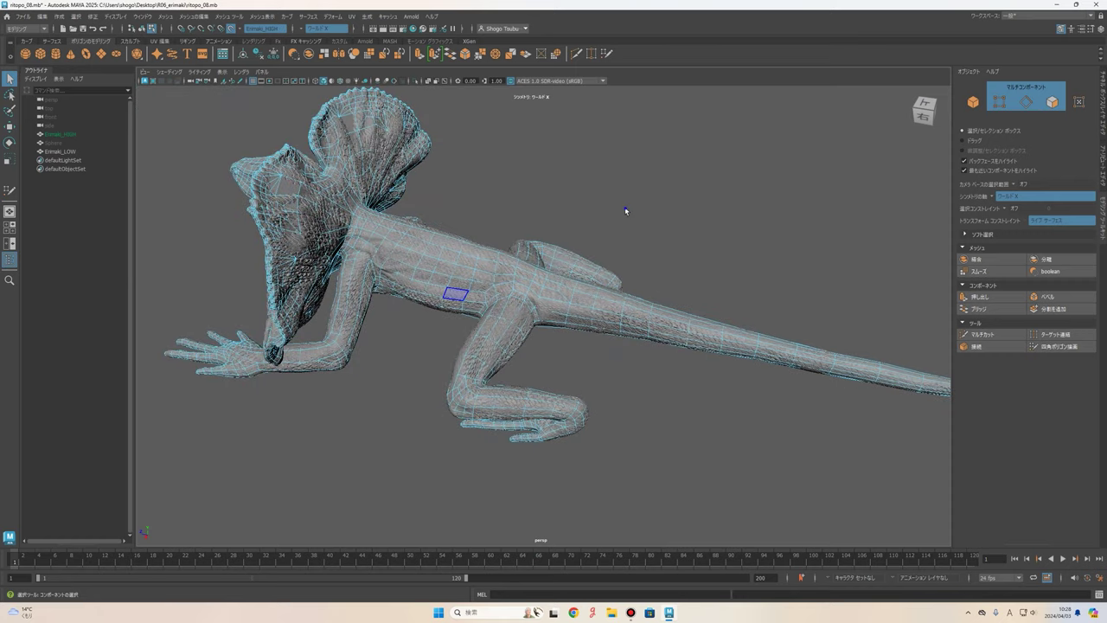
Select Erimaki_LOW in object mode and exit the Quad Draw tool.
{"action": "key", "text": "F8"}
{"action": "mouse_move", "coordinate": [624, 210]}
{"action": "left_mouse_down", "text": "alt"}
{"action": "mouse_move", "coordinate": [580, 223]}
{"action": "mouse_move", "coordinate": [721, 230]}
{"action": "left_mouse_up", "text": "alt"}
{"action": "left_click", "coordinate": [579, 222]}
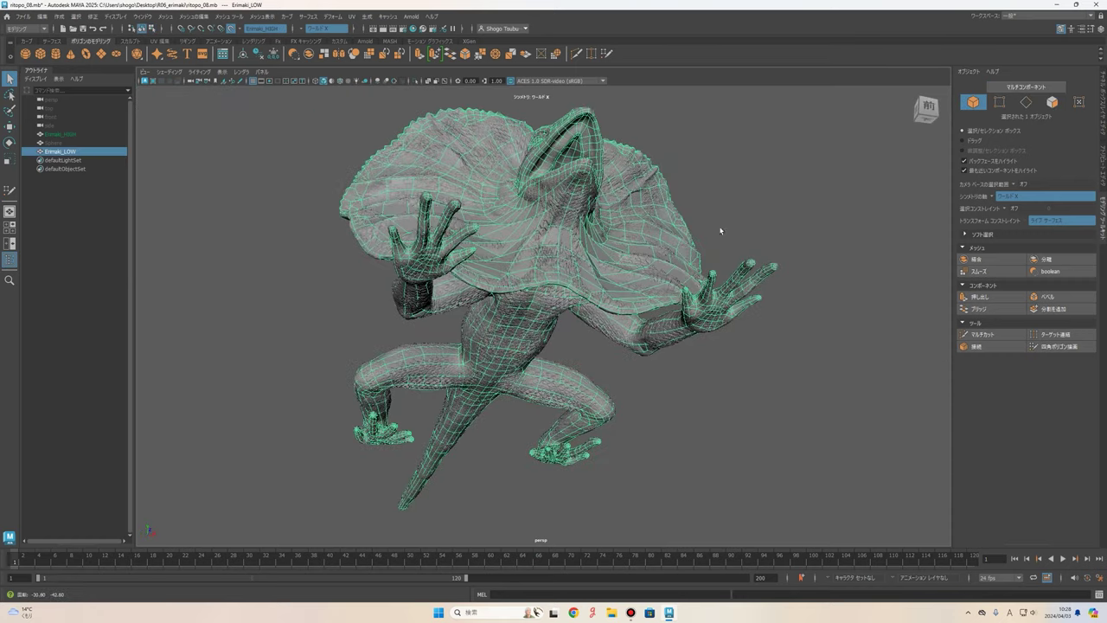
{"action": "left_click", "coordinate": [1059, 346]}
{"action": "mouse_move", "coordinate": [605, 303]}
{"action": "left_mouse_down", "text": "alt"}
{"action": "mouse_move", "coordinate": [653, 362]}
{"action": "mouse_move", "coordinate": [822, 359]}
{"action": "left_mouse_up", "text": "alt"}
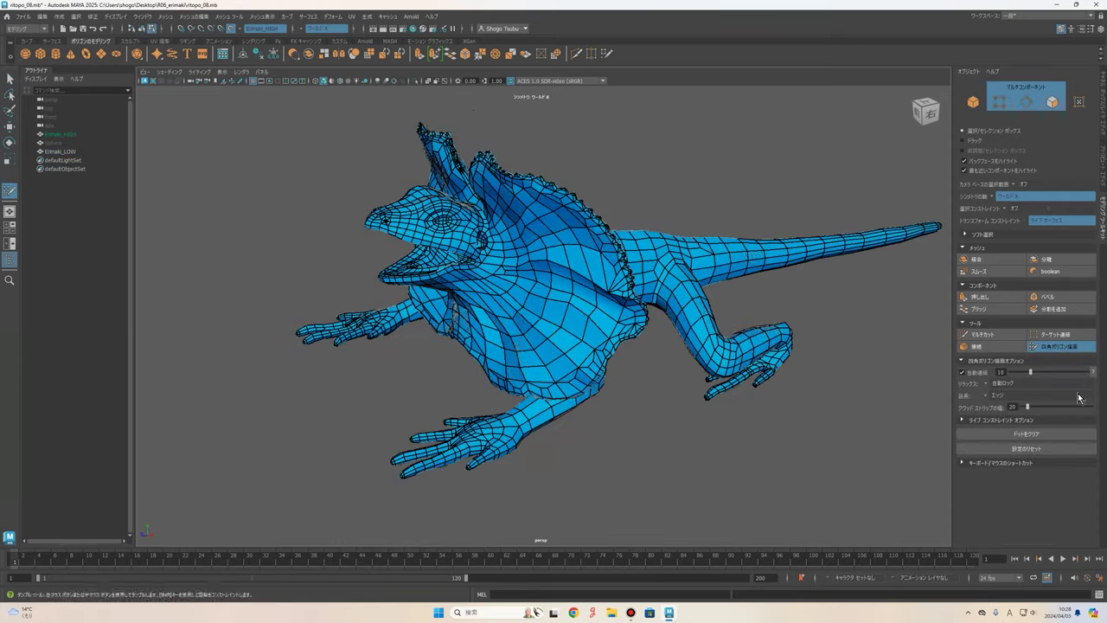
{"action": "left_click", "coordinate": [1049, 350]}
{"action": "left_click_drag", "start_coordinate": [657, 303], "coordinate": [481, 296], "text": "alt"}
{"action": "right_click_drag", "start_coordinate": [481, 296], "coordinate": [562, 251]}
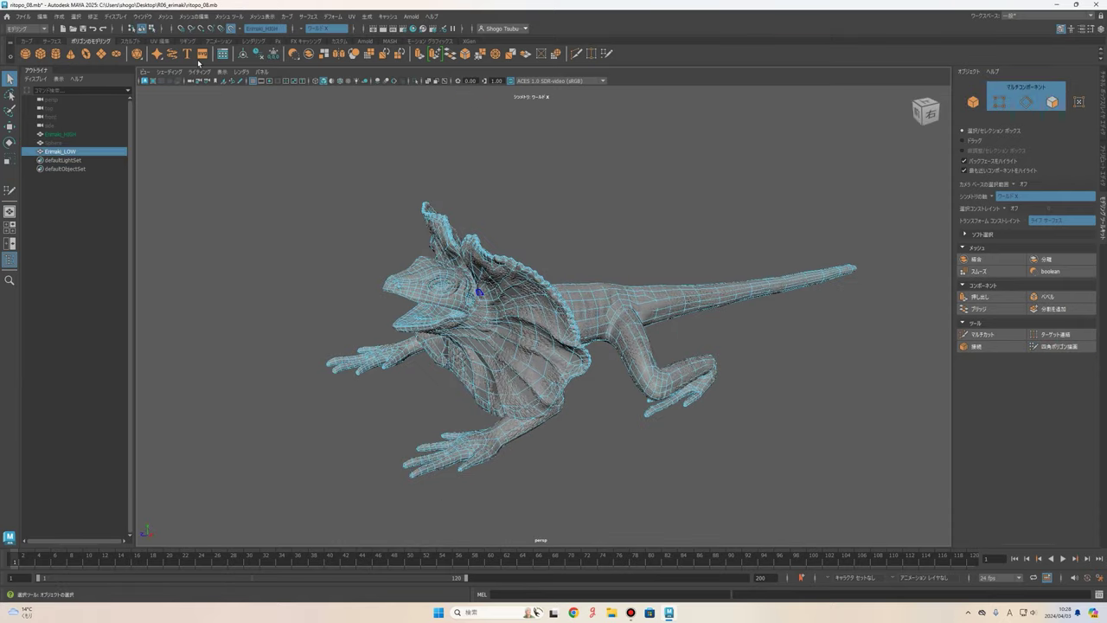
Turn off Make Live on the high-poly surface and select Erimaki_HIGH in the Outliner.
{"action": "key", "text": "F8"}
{"action": "left_click", "coordinate": [230, 29]}
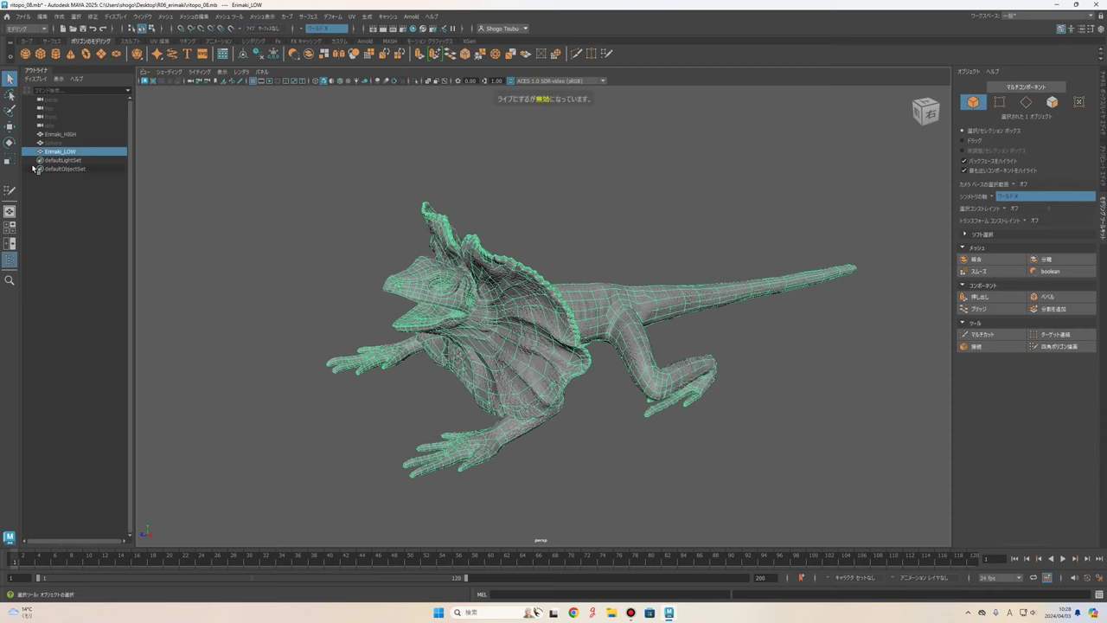
{"action": "left_click", "coordinate": [61, 134]}
Hide the Erimaki_HIGH sculpt.
{"action": "left_click_drag", "start_coordinate": [459, 301], "coordinate": [598, 252], "text": "alt"}
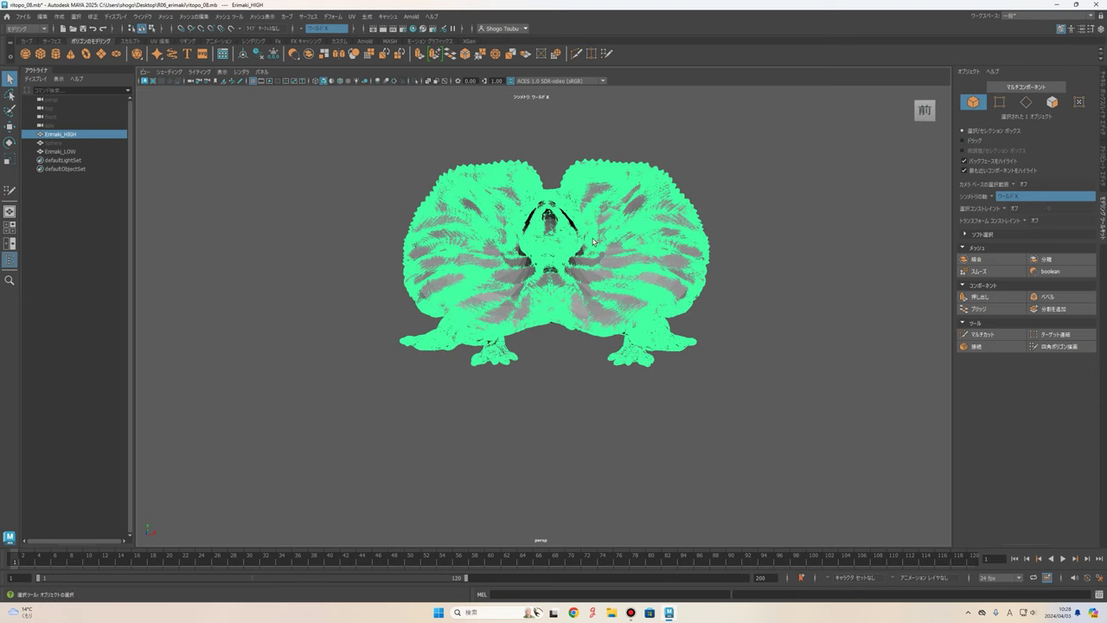
{"action": "key", "text": "h"}
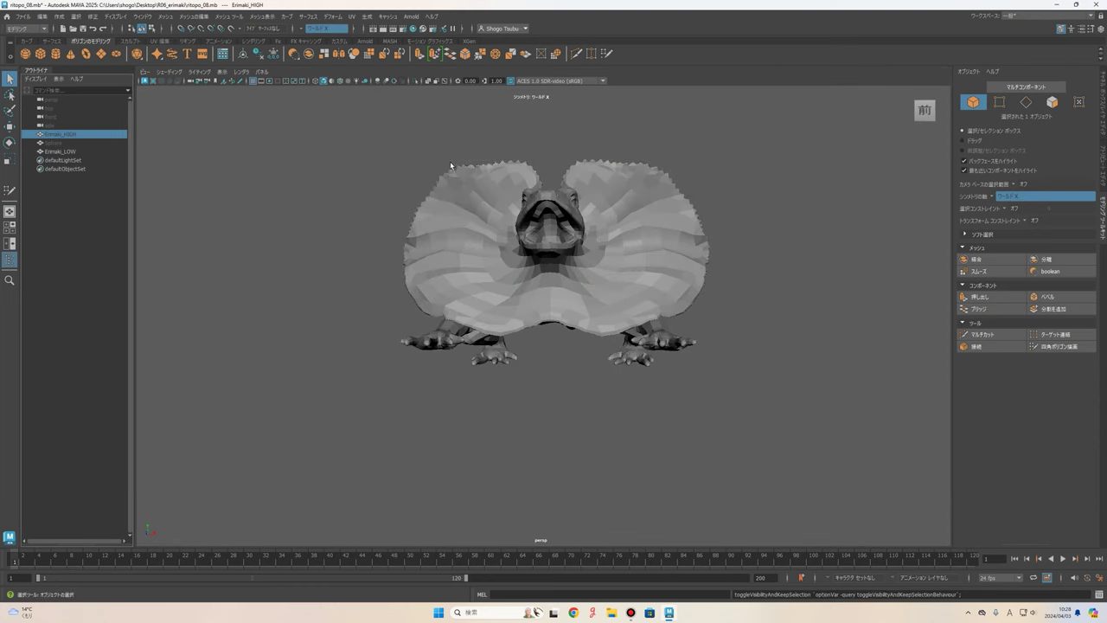
{"action": "mouse_move", "coordinate": [593, 250]}
{"action": "left_mouse_down", "text": "alt"}
{"action": "mouse_move", "coordinate": [593, 264]}
{"action": "mouse_move", "coordinate": [614, 238]}
{"action": "mouse_move", "coordinate": [533, 275]}
{"action": "mouse_move", "coordinate": [617, 285]}
{"action": "mouse_move", "coordinate": [613, 256]}
{"action": "mouse_move", "coordinate": [731, 236]}
{"action": "mouse_move", "coordinate": [638, 316]}
{"action": "left_mouse_up", "text": "alt"}
Select Erimaki_LOW and turn on its smooth mesh preview with key 3.
{"action": "left_click", "coordinate": [545, 285]}
{"action": "left_click", "coordinate": [533, 275]}
{"action": "key", "text": "3"}
{"action": "scroll", "coordinate": [576, 316], "scroll_direction": "up", "scroll_amount": 3}
{"action": "scroll", "coordinate": [549, 309], "scroll_direction": "up", "scroll_amount": 3}
{"action": "scroll", "coordinate": [543, 301], "scroll_direction": "up", "scroll_amount": 2}
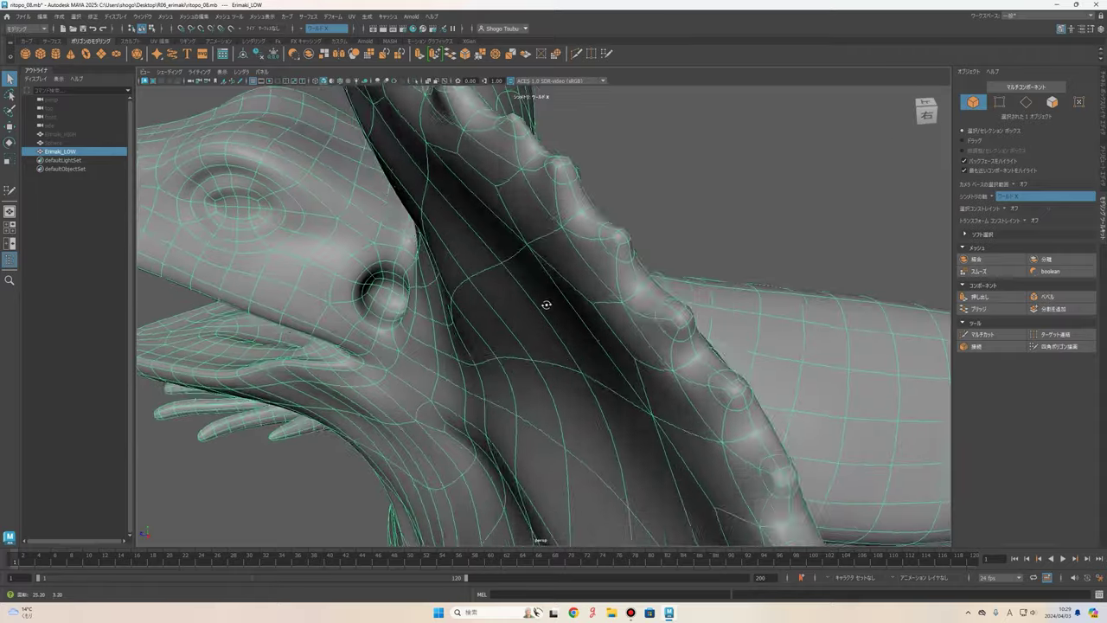
{"action": "scroll", "coordinate": [579, 294], "scroll_direction": "up", "scroll_amount": 2}
{"action": "mouse_move", "coordinate": [579, 295]}
{"action": "left_mouse_down", "text": "alt"}
{"action": "mouse_move", "coordinate": [842, 312]}
{"action": "mouse_move", "coordinate": [698, 267]}
{"action": "mouse_move", "coordinate": [555, 374]}
{"action": "mouse_move", "coordinate": [485, 383]}
{"action": "mouse_move", "coordinate": [358, 299]}
{"action": "mouse_move", "coordinate": [439, 319]}
{"action": "left_mouse_up", "text": "alt"}
{"action": "left_click", "coordinate": [358, 299]}
{"action": "mouse_move", "coordinate": [477, 223]}
{"action": "left_mouse_down", "text": "alt"}
{"action": "mouse_move", "coordinate": [571, 228]}
{"action": "mouse_move", "coordinate": [648, 212]}
{"action": "mouse_move", "coordinate": [470, 297]}
{"action": "mouse_move", "coordinate": [507, 296]}
{"action": "mouse_move", "coordinate": [573, 247]}
{"action": "mouse_move", "coordinate": [677, 262]}
{"action": "mouse_move", "coordinate": [516, 270]}
{"action": "mouse_move", "coordinate": [525, 295]}
{"action": "mouse_move", "coordinate": [533, 284]}
{"action": "mouse_move", "coordinate": [424, 291]}
{"action": "mouse_move", "coordinate": [449, 286]}
{"action": "left_mouse_up", "text": "alt"}
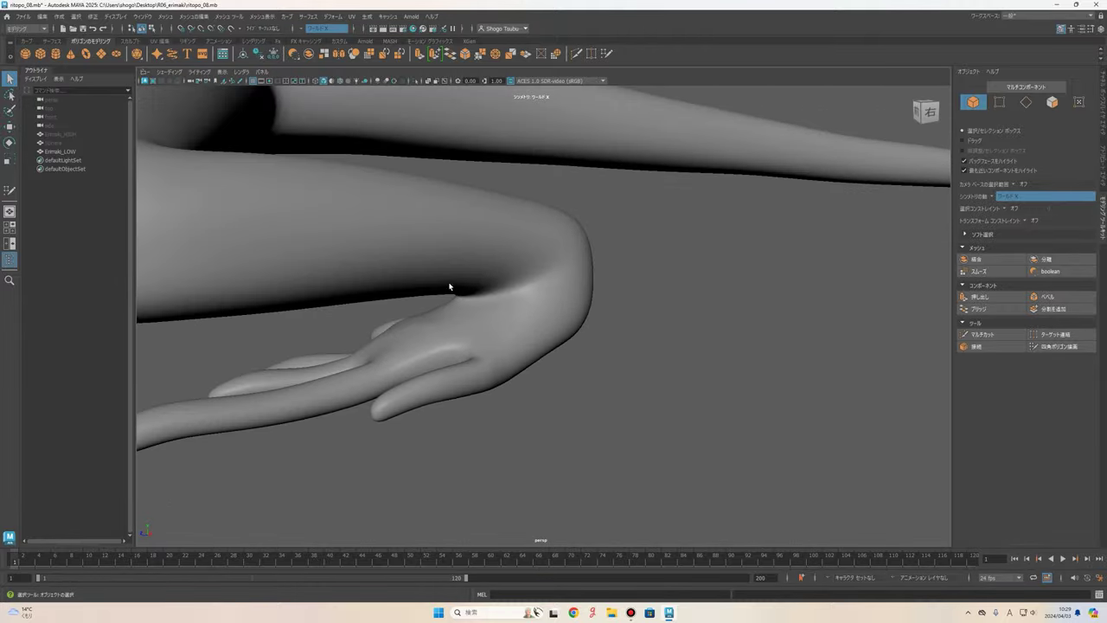
{"action": "mouse_move", "coordinate": [344, 366]}
{"action": "left_mouse_down", "text": "alt"}
{"action": "mouse_move", "coordinate": [609, 340]}
{"action": "mouse_move", "coordinate": [720, 386]}
{"action": "mouse_move", "coordinate": [425, 323]}
{"action": "mouse_move", "coordinate": [485, 303]}
{"action": "mouse_move", "coordinate": [422, 284]}
{"action": "mouse_move", "coordinate": [526, 274]}
{"action": "mouse_move", "coordinate": [383, 302]}
{"action": "mouse_move", "coordinate": [615, 331]}
{"action": "left_mouse_up", "text": "alt"}
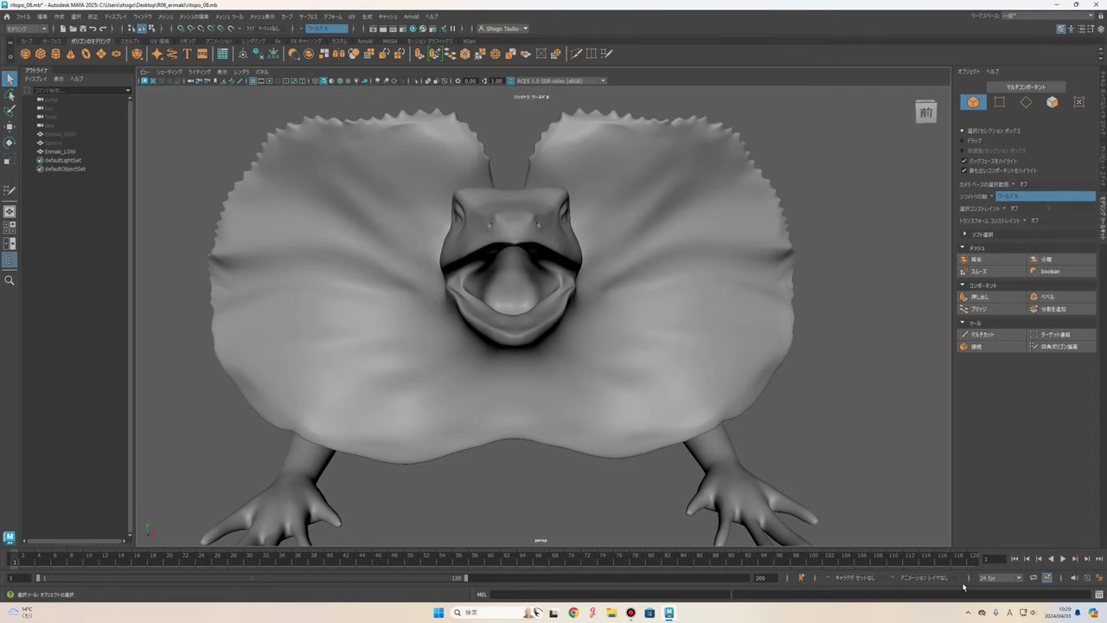
{"action": "left_click", "coordinate": [716, 333]}
{"action": "left_click_drag", "start_coordinate": [745, 410], "coordinate": [784, 400], "text": "alt"}
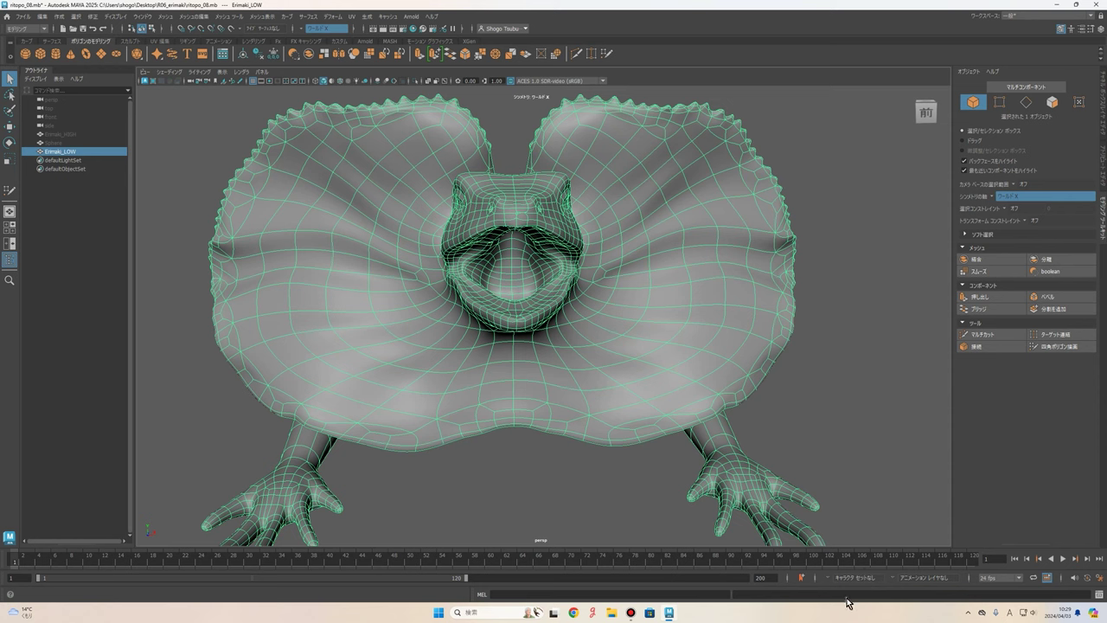
{"action": "left_click", "coordinate": [838, 354]}
{"action": "left_click", "coordinate": [651, 292]}
{"action": "key", "text": "1"}
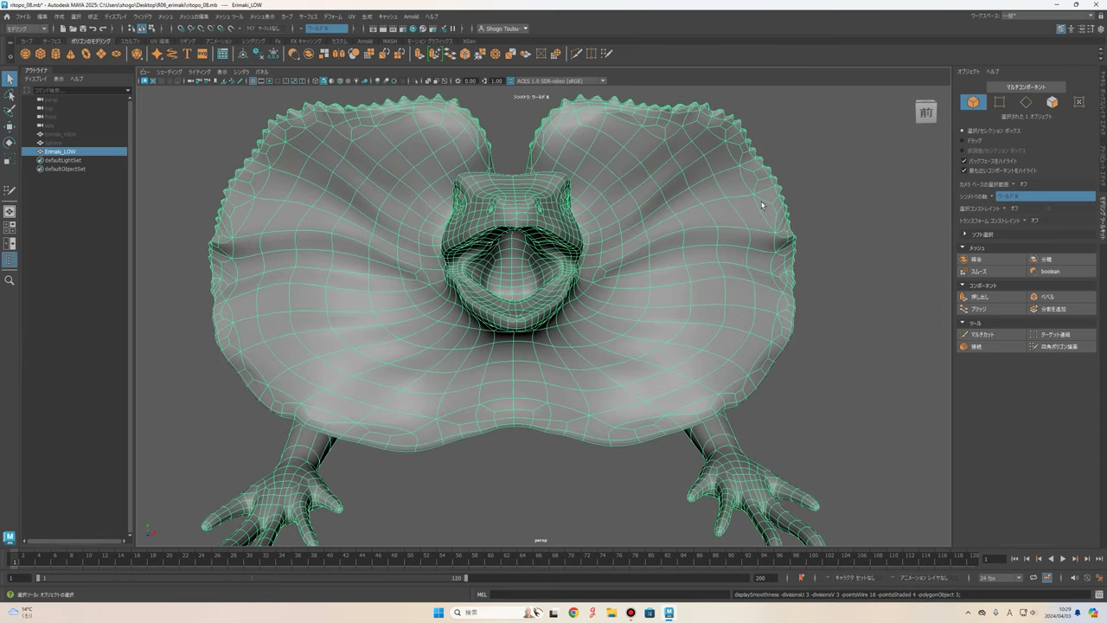
Zoom and orbit around the lizard's head to inspect the nose from above and below.
{"action": "scroll", "coordinate": [766, 216], "scroll_direction": "down", "scroll_amount": 3}
{"action": "mouse_move", "coordinate": [775, 248]}
{"action": "left_mouse_down", "text": "alt"}
{"action": "mouse_move", "coordinate": [642, 304]}
{"action": "mouse_move", "coordinate": [654, 299]}
{"action": "left_mouse_up", "text": "alt"}
{"action": "scroll", "coordinate": [653, 299], "scroll_direction": "up", "scroll_amount": 5}
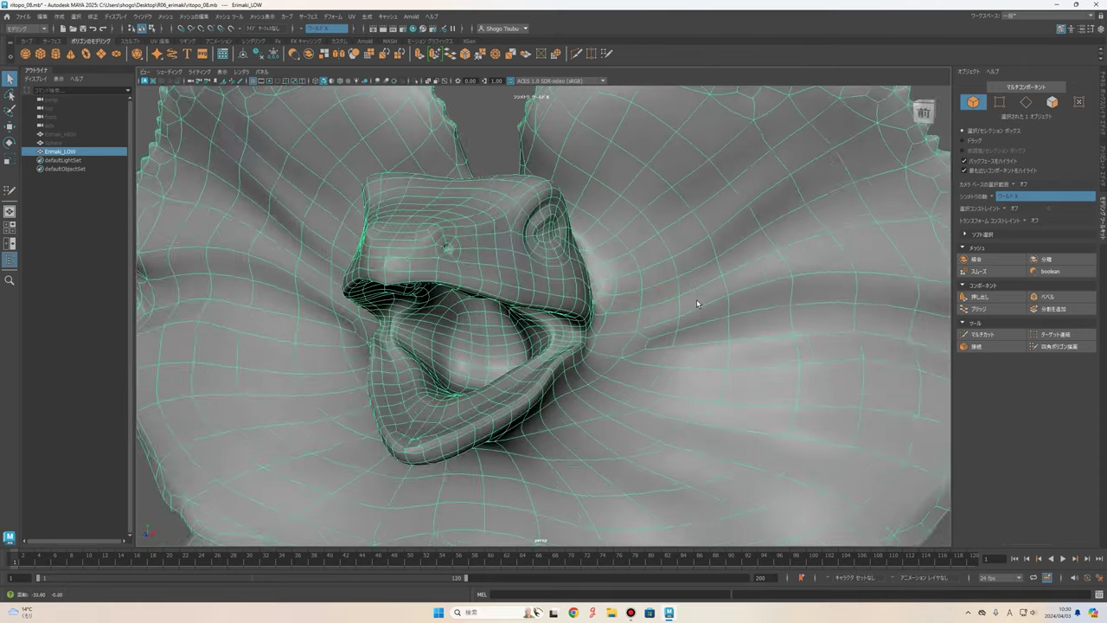
{"action": "scroll", "coordinate": [697, 297], "scroll_direction": "down", "scroll_amount": 3}
{"action": "scroll", "coordinate": [698, 295], "scroll_direction": "down", "scroll_amount": 2}
{"action": "scroll", "coordinate": [690, 298], "scroll_direction": "up", "scroll_amount": 3}
{"action": "scroll", "coordinate": [690, 304], "scroll_direction": "up", "scroll_amount": 2}
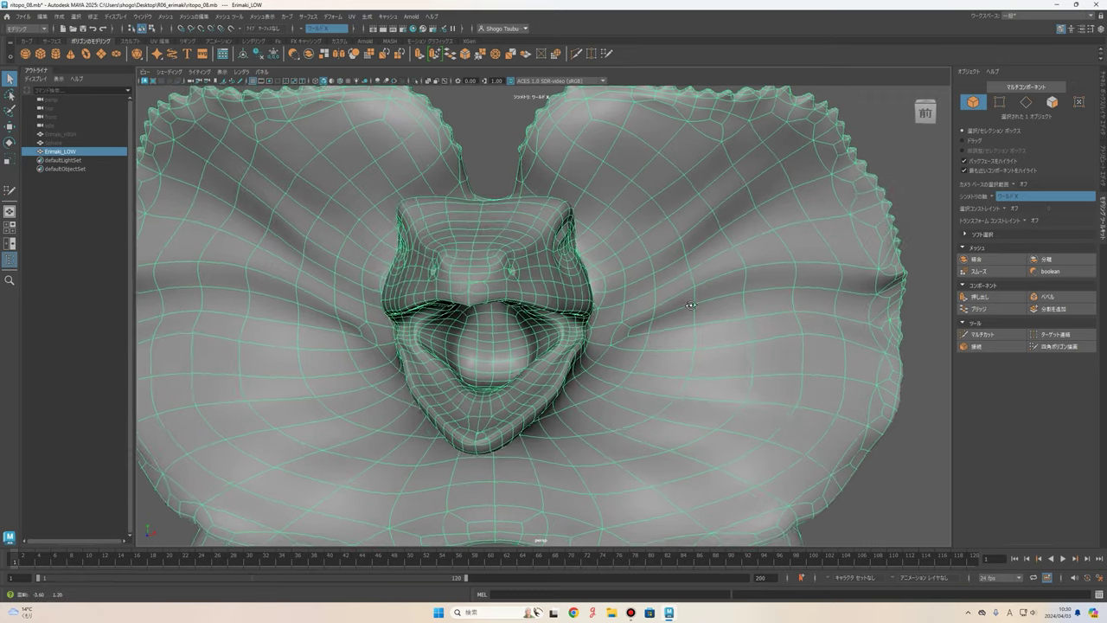
{"action": "scroll", "coordinate": [690, 304], "scroll_direction": "down", "scroll_amount": 2}
{"action": "scroll", "coordinate": [687, 304], "scroll_direction": "down", "scroll_amount": 2}
{"action": "scroll", "coordinate": [535, 278], "scroll_direction": "up", "scroll_amount": 1}
{"action": "scroll", "coordinate": [553, 292], "scroll_direction": "up", "scroll_amount": 4}
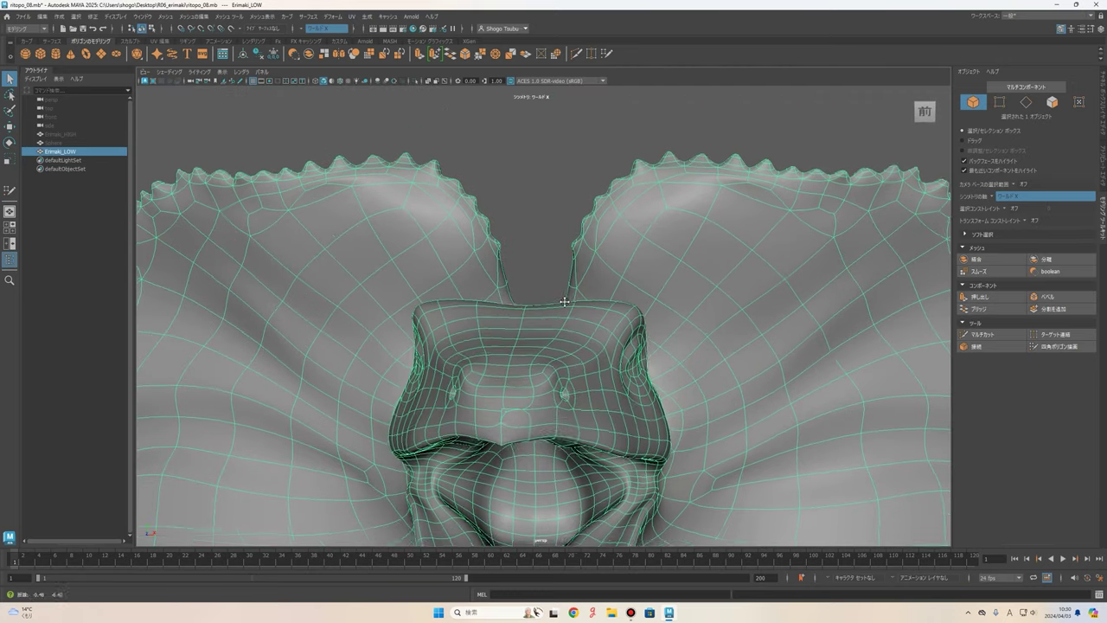
{"action": "scroll", "coordinate": [611, 388], "scroll_direction": "up", "scroll_amount": 2}
{"action": "scroll", "coordinate": [657, 338], "scroll_direction": "up", "scroll_amount": 2}
{"action": "scroll", "coordinate": [563, 313], "scroll_direction": "up", "scroll_amount": 2}
{"action": "scroll", "coordinate": [583, 282], "scroll_direction": "up", "scroll_amount": 1}
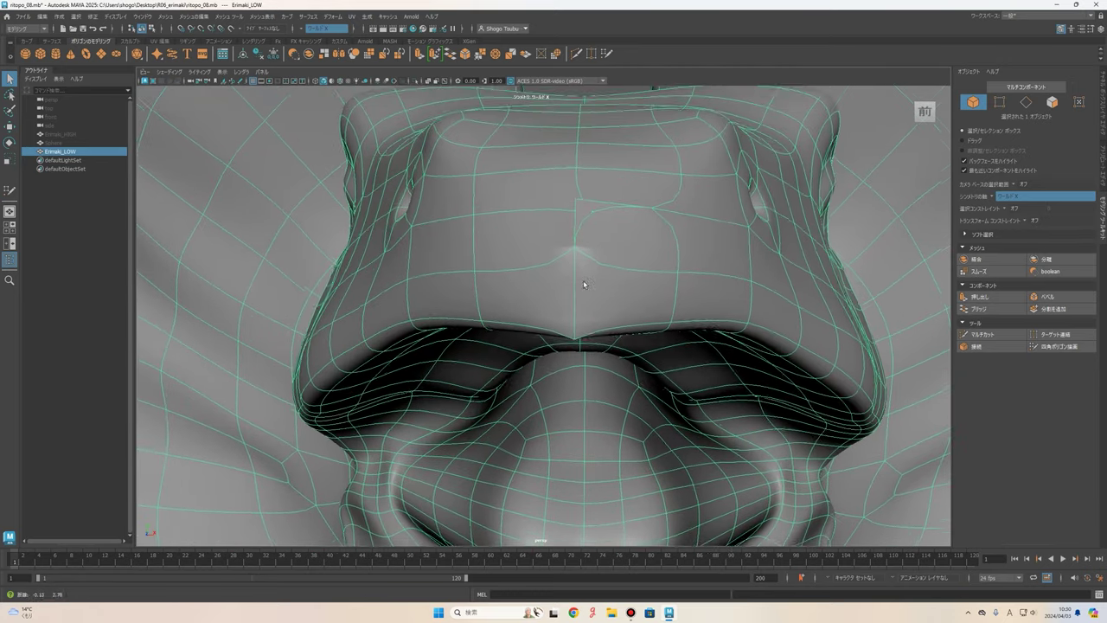
{"action": "scroll", "coordinate": [553, 264], "scroll_direction": "up", "scroll_amount": 1}
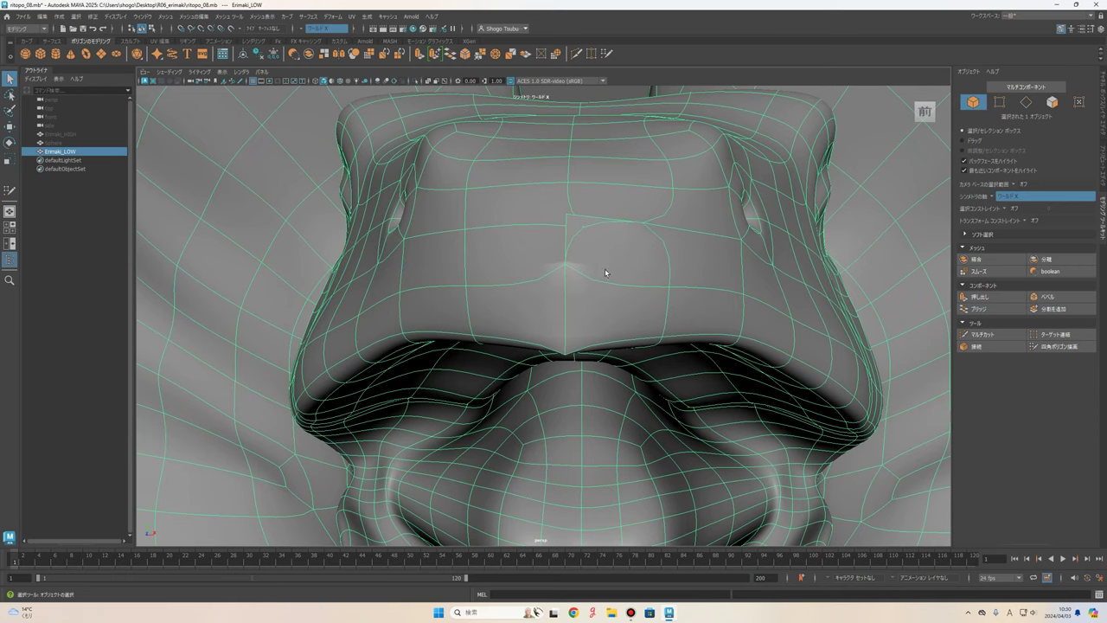
{"action": "mouse_move", "coordinate": [606, 272]}
{"action": "left_mouse_down", "text": "alt"}
{"action": "mouse_move", "coordinate": [666, 259]}
{"action": "mouse_move", "coordinate": [691, 350]}
{"action": "left_mouse_up", "text": "alt"}
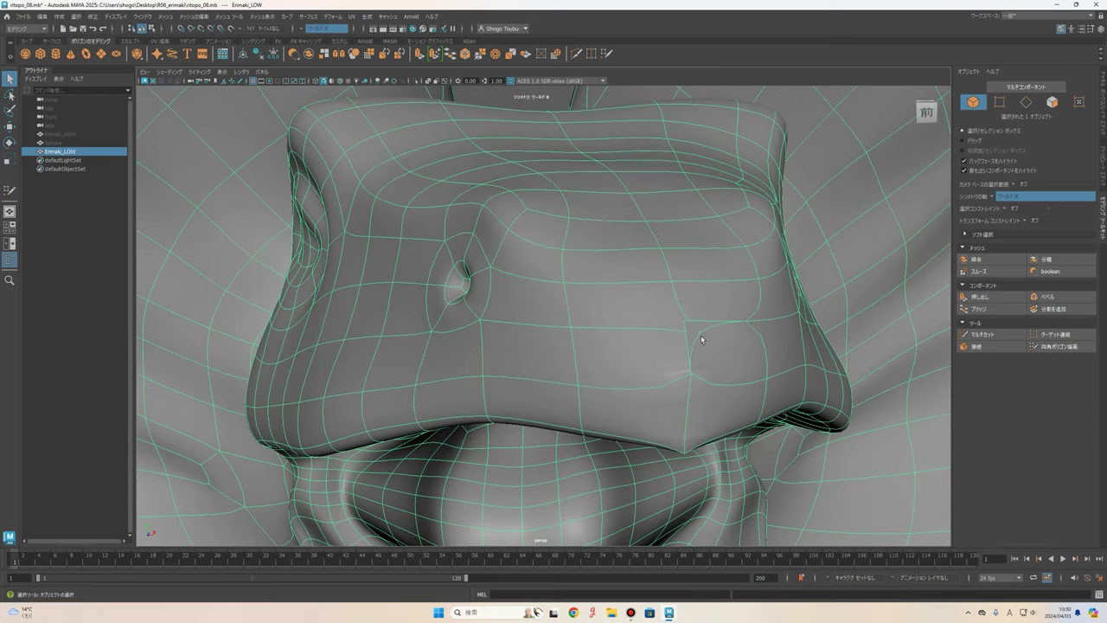
{"action": "scroll", "coordinate": [714, 347], "scroll_direction": "down", "scroll_amount": 6}
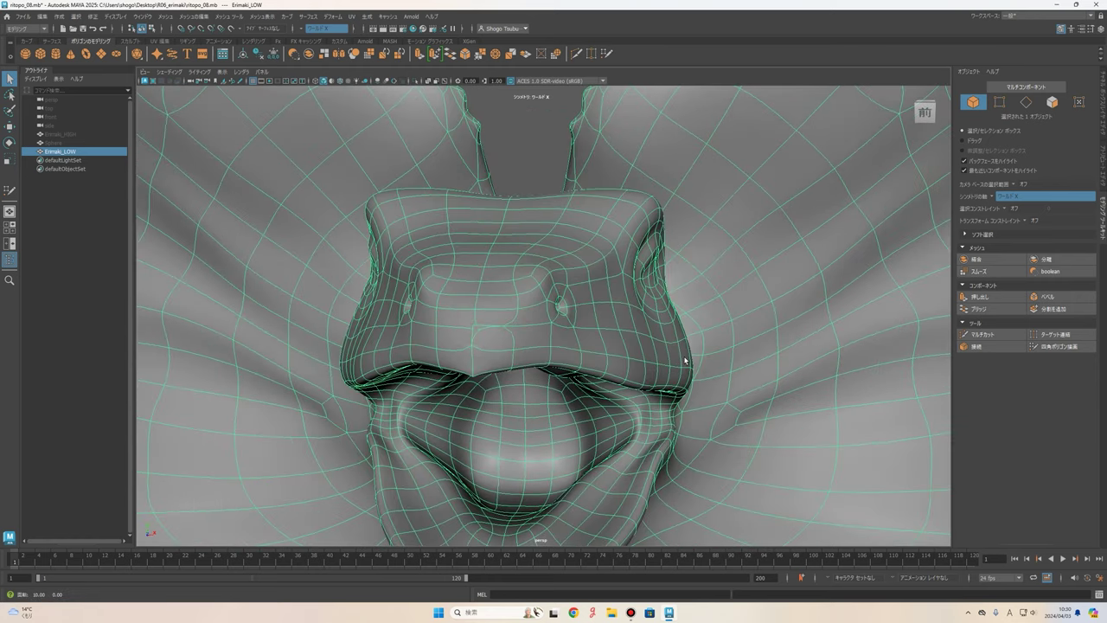
{"action": "middle_click_drag", "start_coordinate": [683, 355], "coordinate": [686, 349], "text": "alt"}
{"action": "mouse_move", "coordinate": [687, 349]}
{"action": "left_mouse_down", "text": "alt"}
{"action": "mouse_move", "coordinate": [653, 405]}
{"action": "mouse_move", "coordinate": [666, 328]}
{"action": "mouse_move", "coordinate": [556, 367]}
{"action": "mouse_move", "coordinate": [592, 279]}
{"action": "mouse_move", "coordinate": [568, 366]}
{"action": "mouse_move", "coordinate": [632, 302]}
{"action": "mouse_move", "coordinate": [631, 337]}
{"action": "left_mouse_up", "text": "alt"}
Switch Erimaki_LOW back to its low-poly cage display and frame the whole mesh.
{"action": "key", "text": "1"}
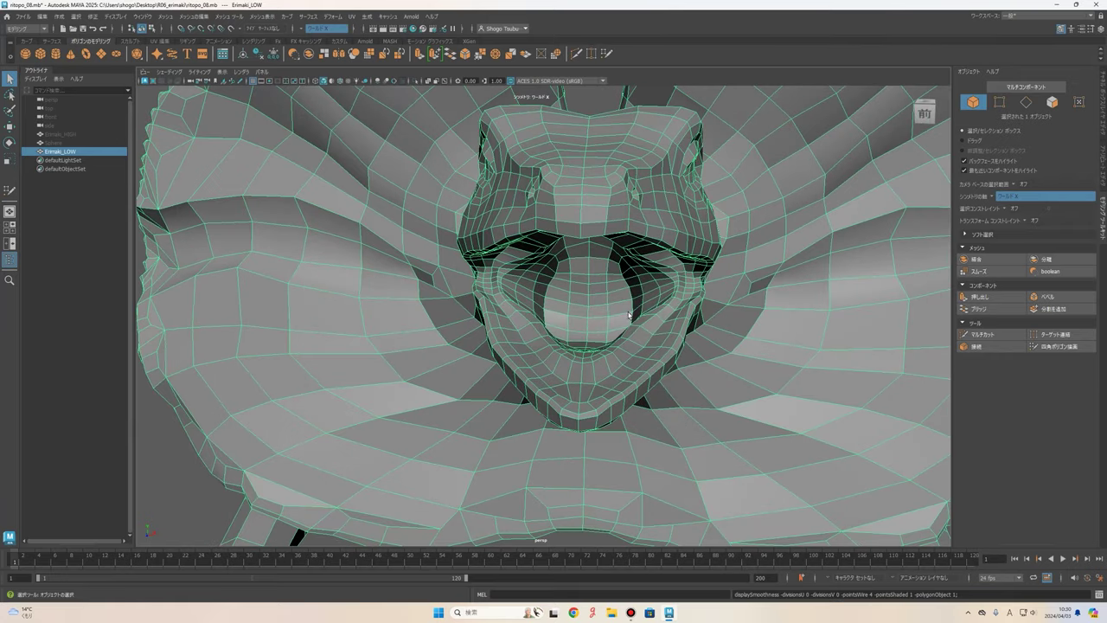
{"action": "key", "text": "1"}
{"action": "key", "text": "f"}
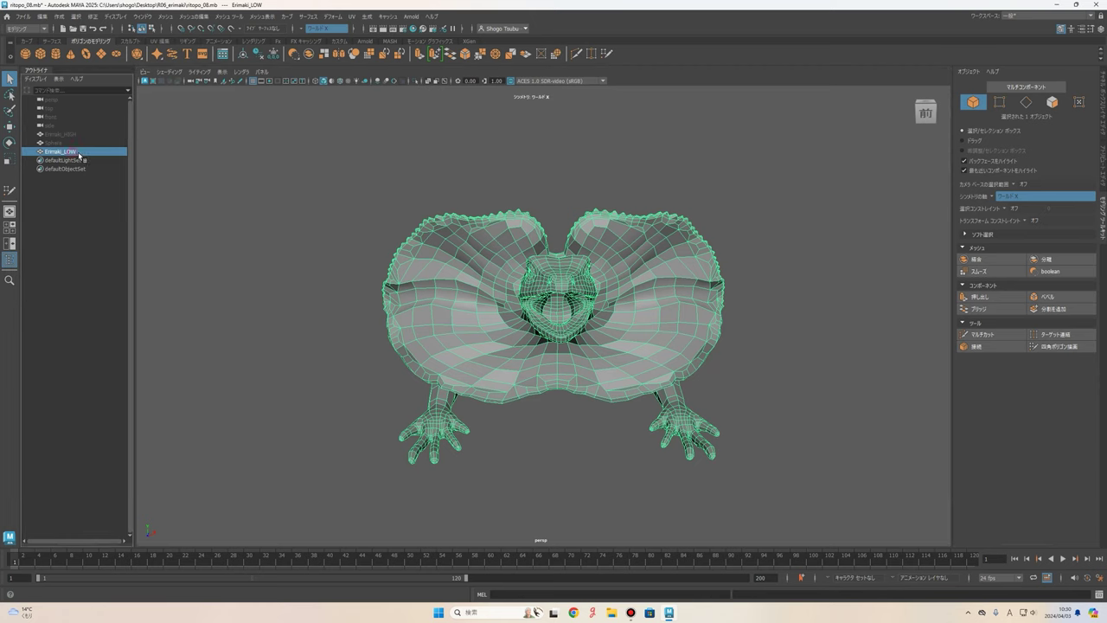
Rename the mesh Erimaki_LOW_retopo, duplicate it, and name the copy Erimaki_LOW.
{"action": "double_click", "coordinate": [79, 154]}
{"action": "type", "text": "_retopo"}
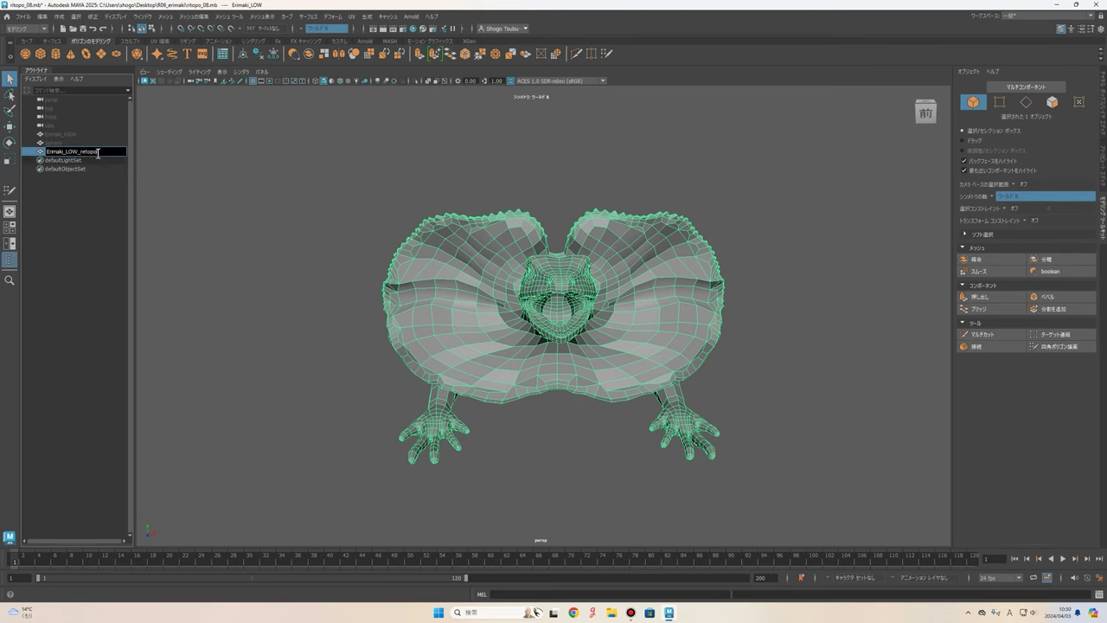
{"action": "key", "text": "Return"}
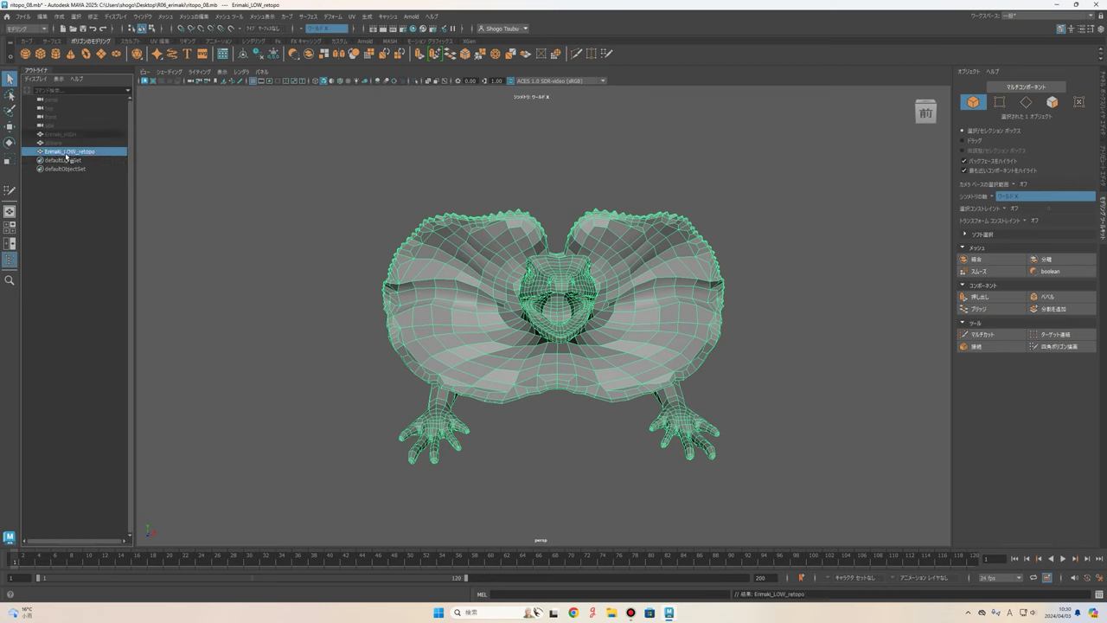
{"action": "key", "text": "ctrl+d"}
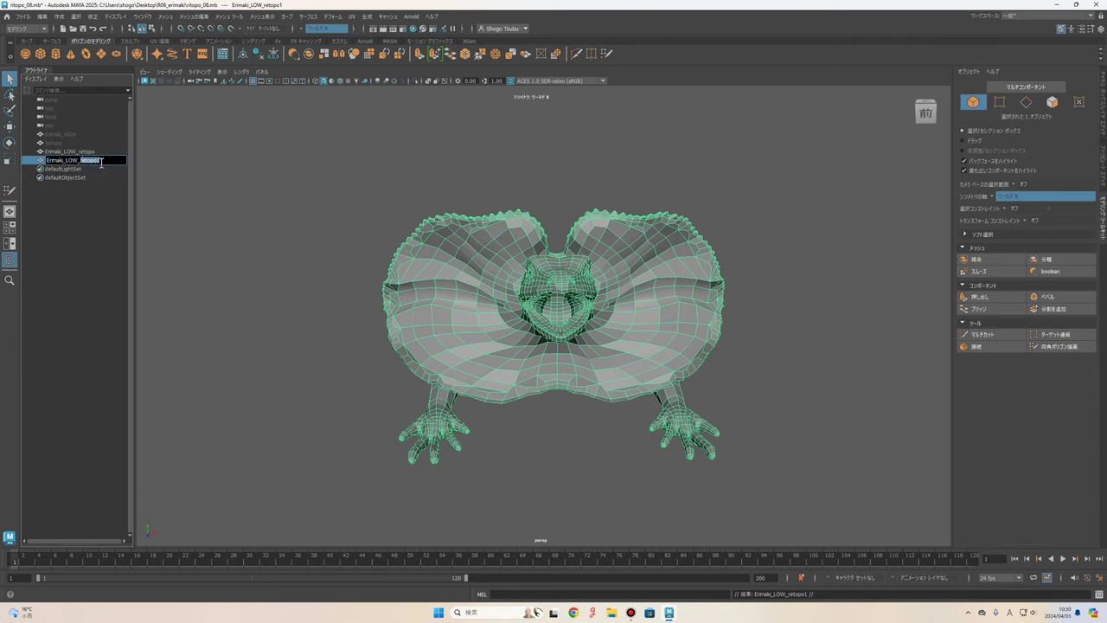
{"action": "key", "text": "BackSpace"}
{"action": "key", "text": "Return"}
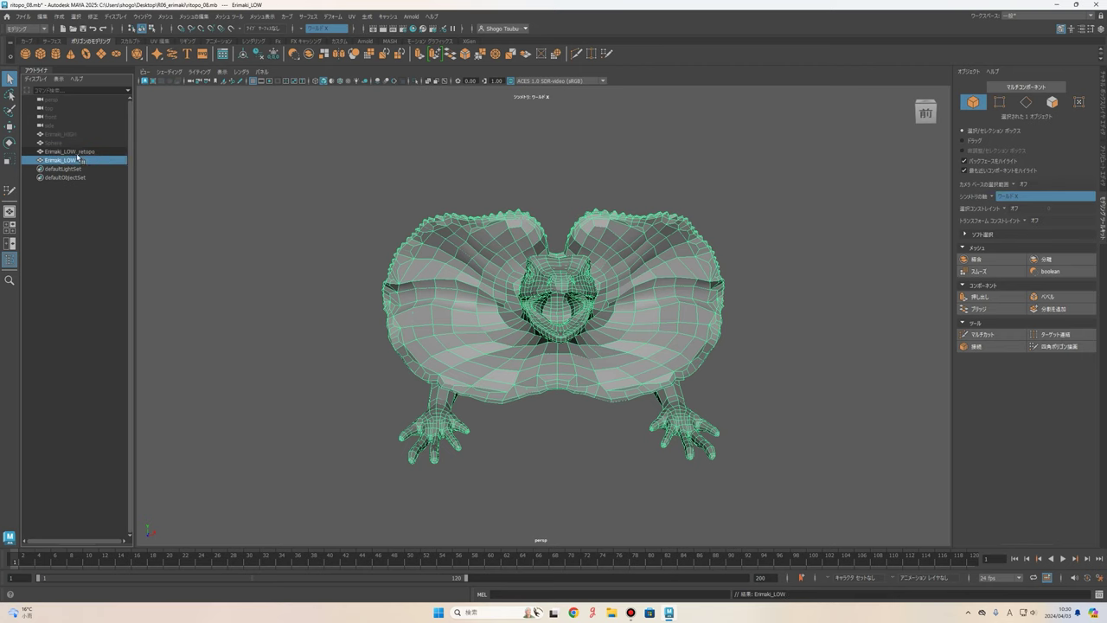
{"action": "left_click", "coordinate": [82, 151]}
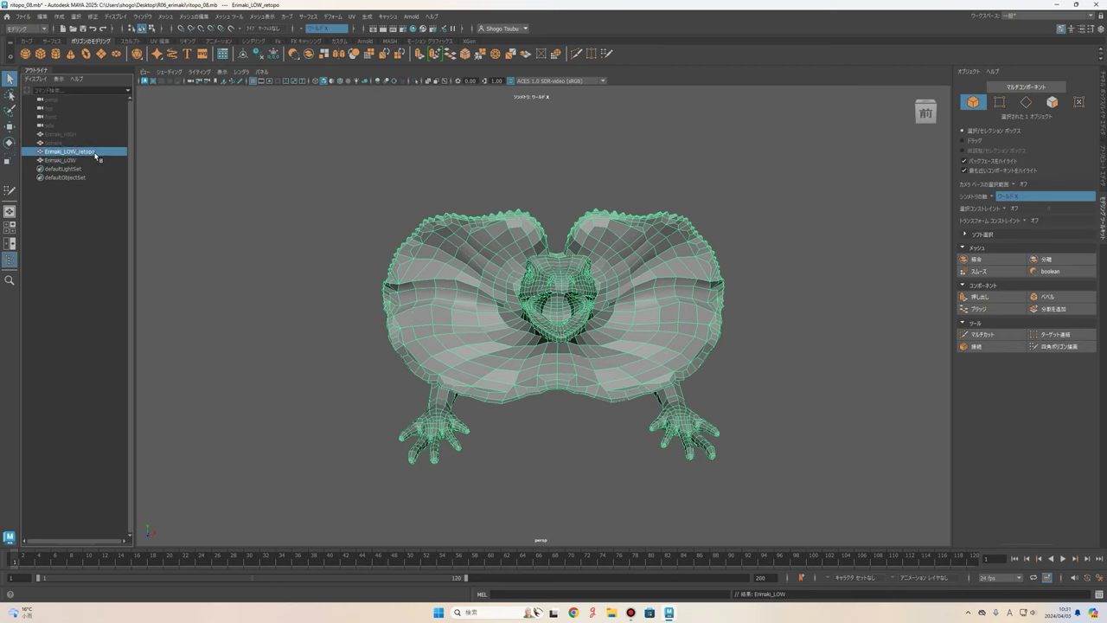
{"action": "left_click", "coordinate": [95, 153]}
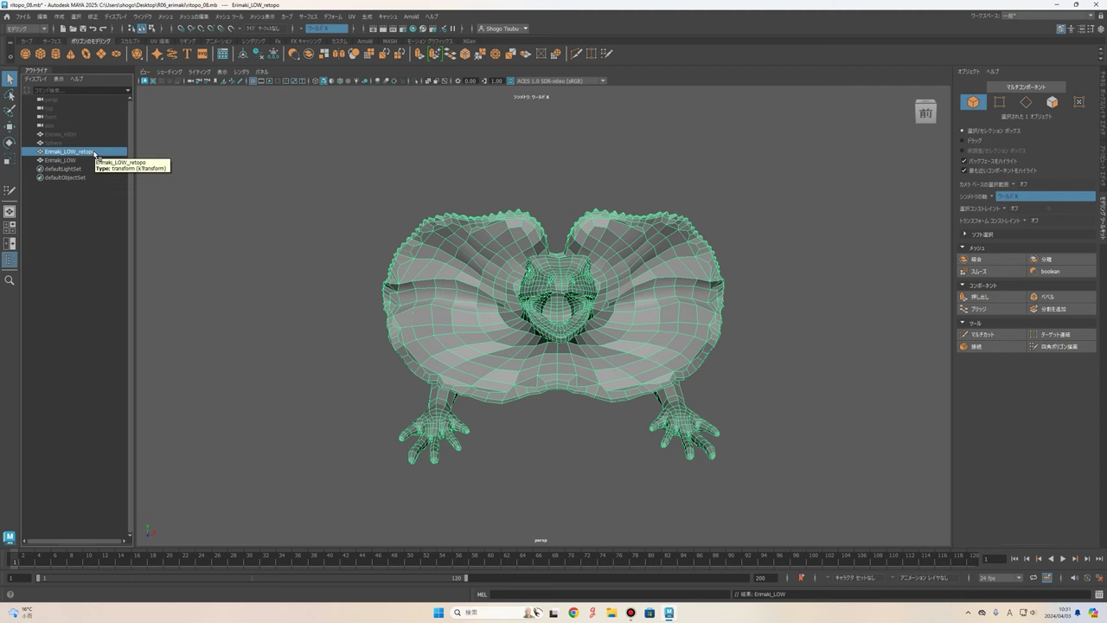
Hide Erimaki_LOW_retopo, select Erimaki_LOW, and set Symmetry to Off.
{"action": "key", "text": "h"}
{"action": "left_click", "coordinate": [73, 161]}
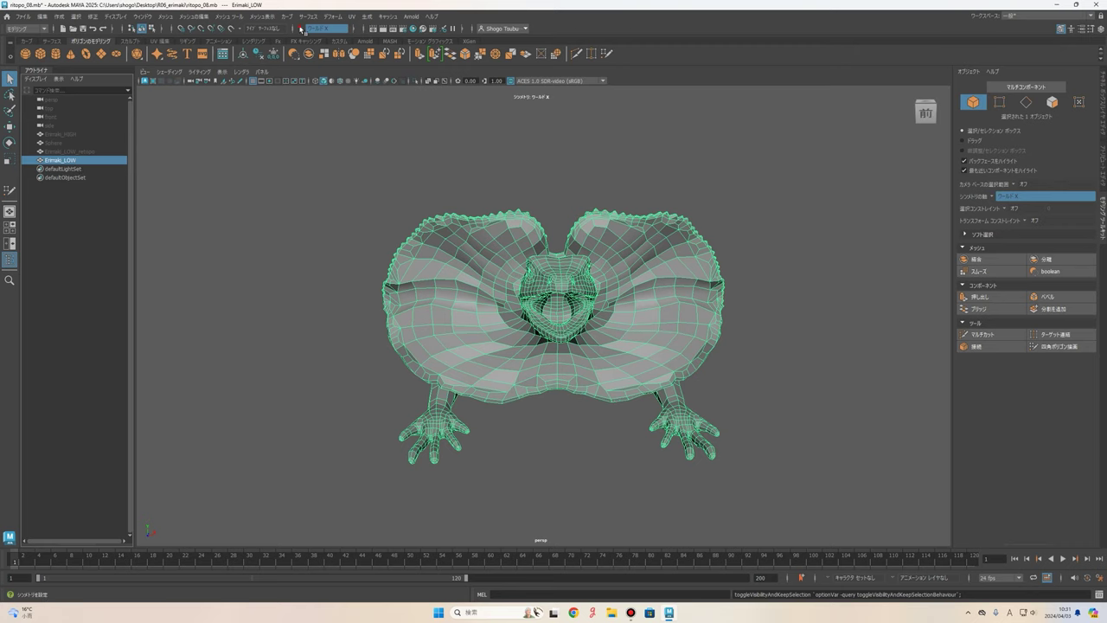
{"action": "left_click", "coordinate": [303, 30]}
{"action": "left_click", "coordinate": [319, 37]}
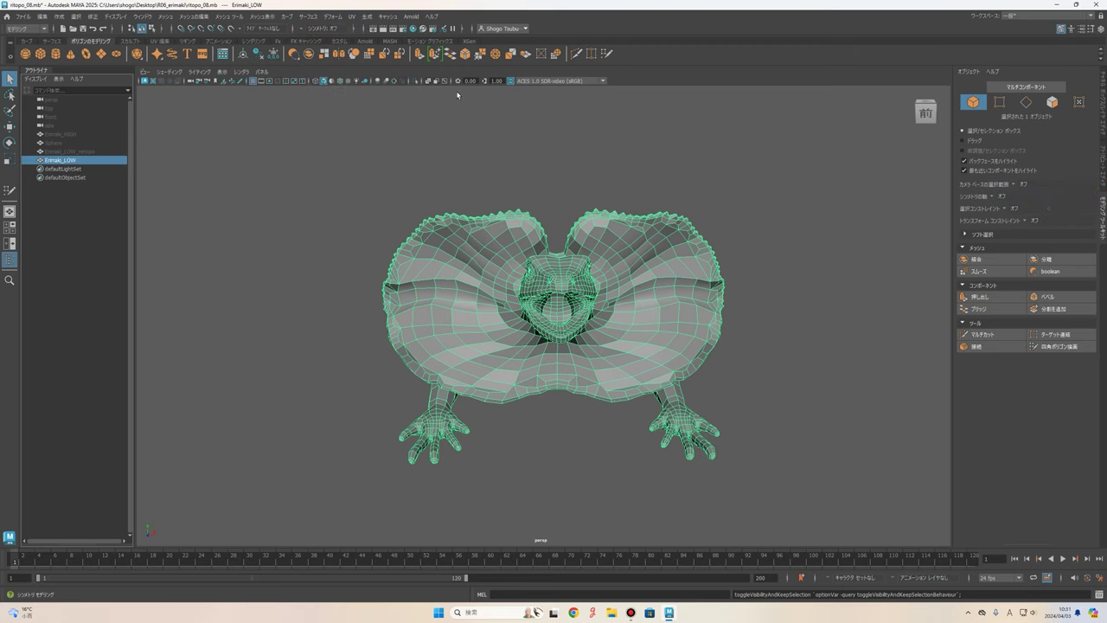
Clear the selection and reselect the Erimaki_LOW mesh in the viewport.
{"action": "left_click", "coordinate": [702, 227]}
{"action": "scroll", "coordinate": [648, 230], "scroll_direction": "up", "scroll_amount": 3}
{"action": "scroll", "coordinate": [599, 233], "scroll_direction": "up", "scroll_amount": 3}
{"action": "scroll", "coordinate": [599, 233], "scroll_direction": "down", "scroll_amount": 5}
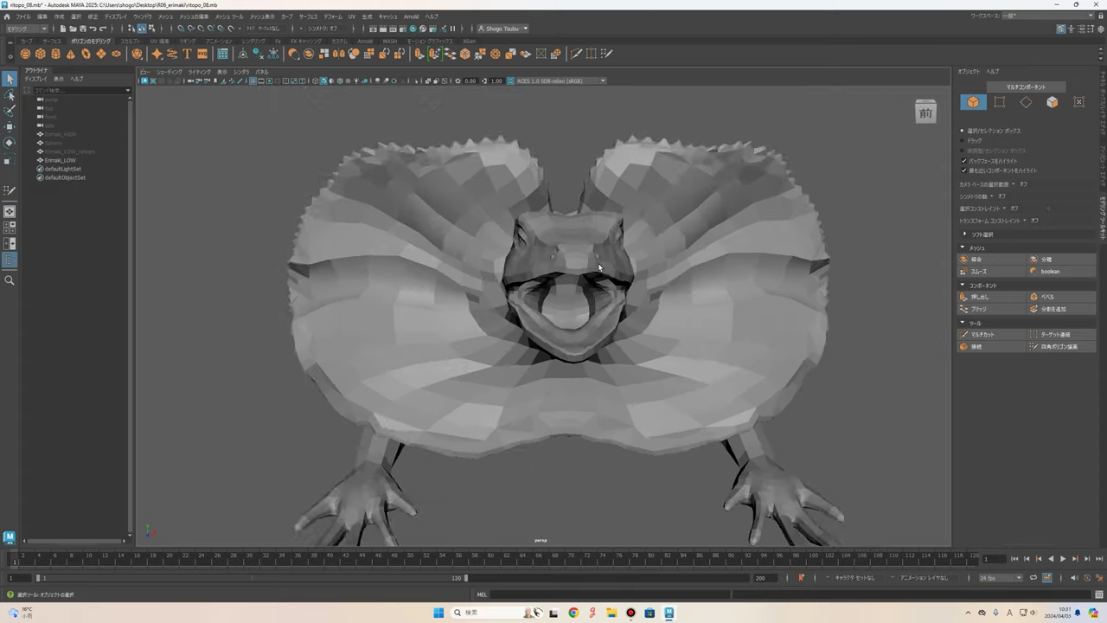
{"action": "scroll", "coordinate": [537, 193], "scroll_direction": "down", "scroll_amount": 2}
{"action": "left_click", "coordinate": [533, 260]}
{"action": "scroll", "coordinate": [519, 224], "scroll_direction": "up", "scroll_amount": 1}
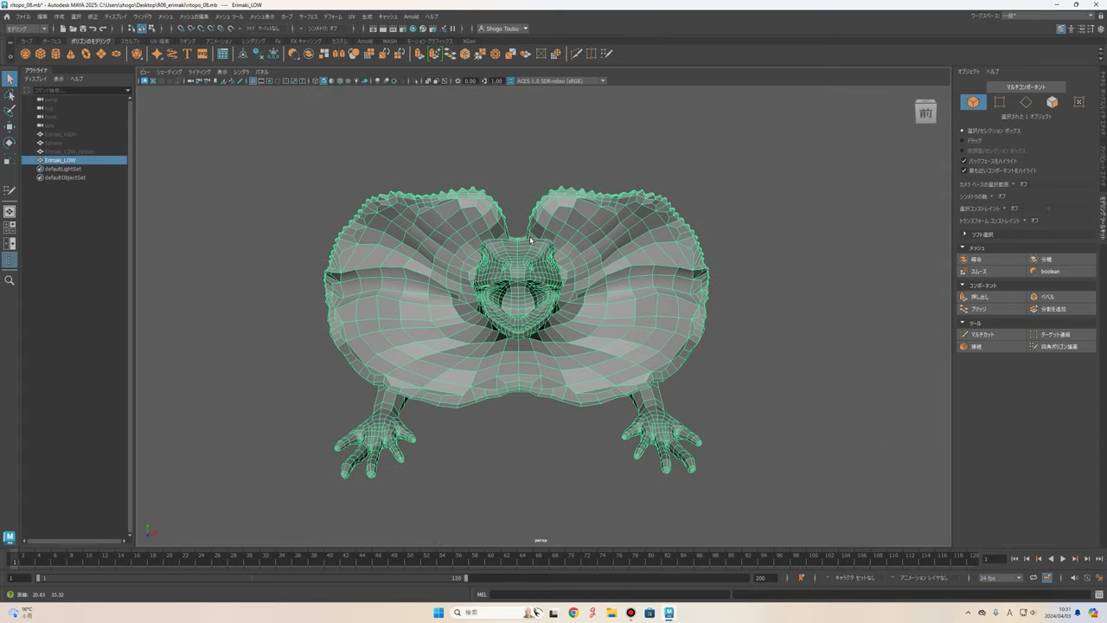
{"action": "left_click", "coordinate": [514, 194]}
{"action": "left_click", "coordinate": [485, 260]}
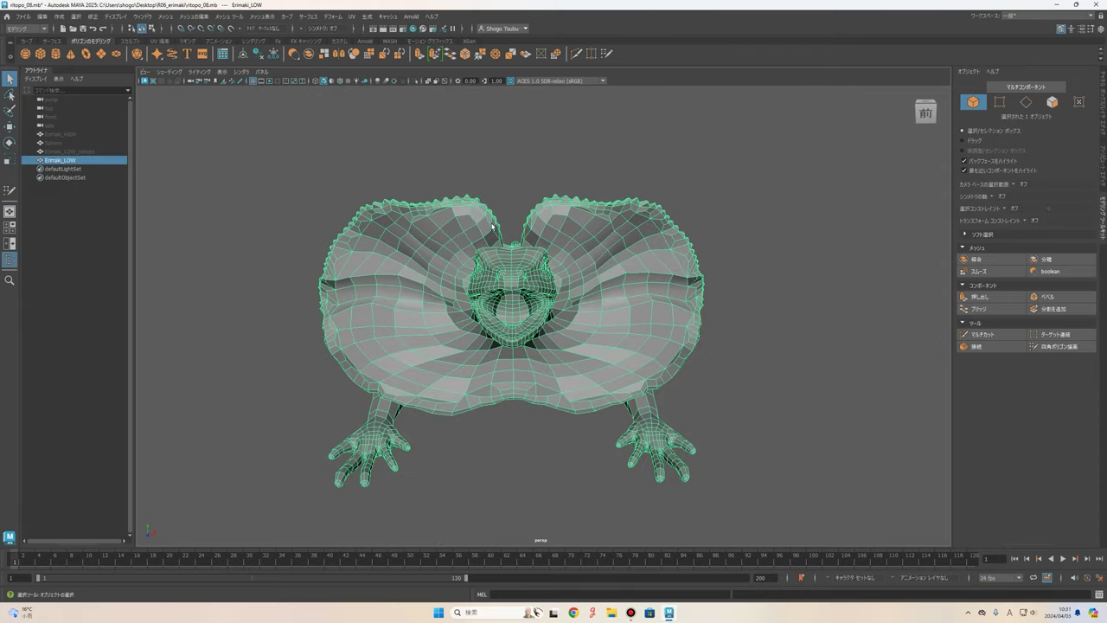
Maximize the front view, zoom out, and switch to Face selection mode.
{"action": "key", "text": "space"}
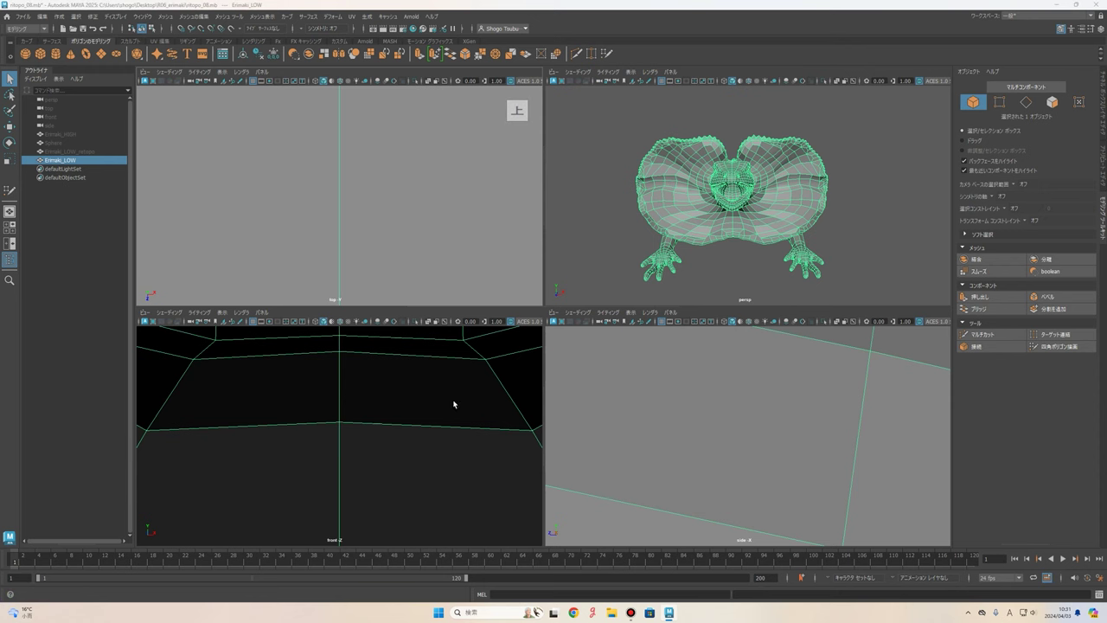
{"action": "key", "text": "space"}
{"action": "scroll", "coordinate": [509, 354], "scroll_direction": "down", "scroll_amount": 3}
{"action": "scroll", "coordinate": [516, 379], "scroll_direction": "down", "scroll_amount": 3}
{"action": "scroll", "coordinate": [518, 376], "scroll_direction": "down", "scroll_amount": 3}
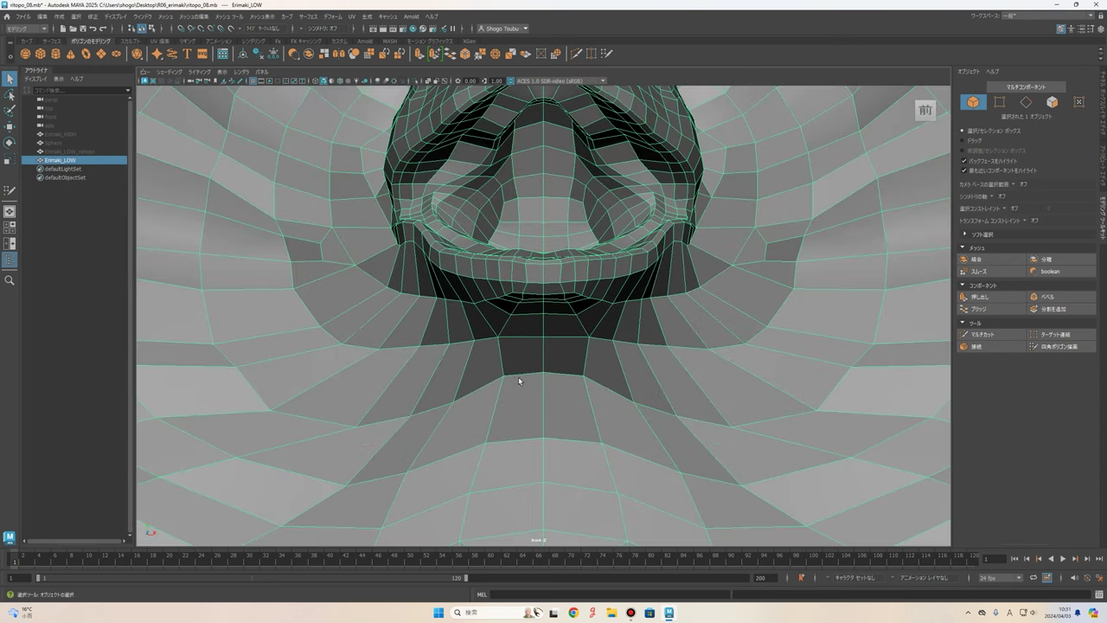
{"action": "scroll", "coordinate": [518, 376], "scroll_direction": "down", "scroll_amount": 3}
{"action": "scroll", "coordinate": [523, 378], "scroll_direction": "down", "scroll_amount": 2}
{"action": "scroll", "coordinate": [525, 379], "scroll_direction": "down", "scroll_amount": 2}
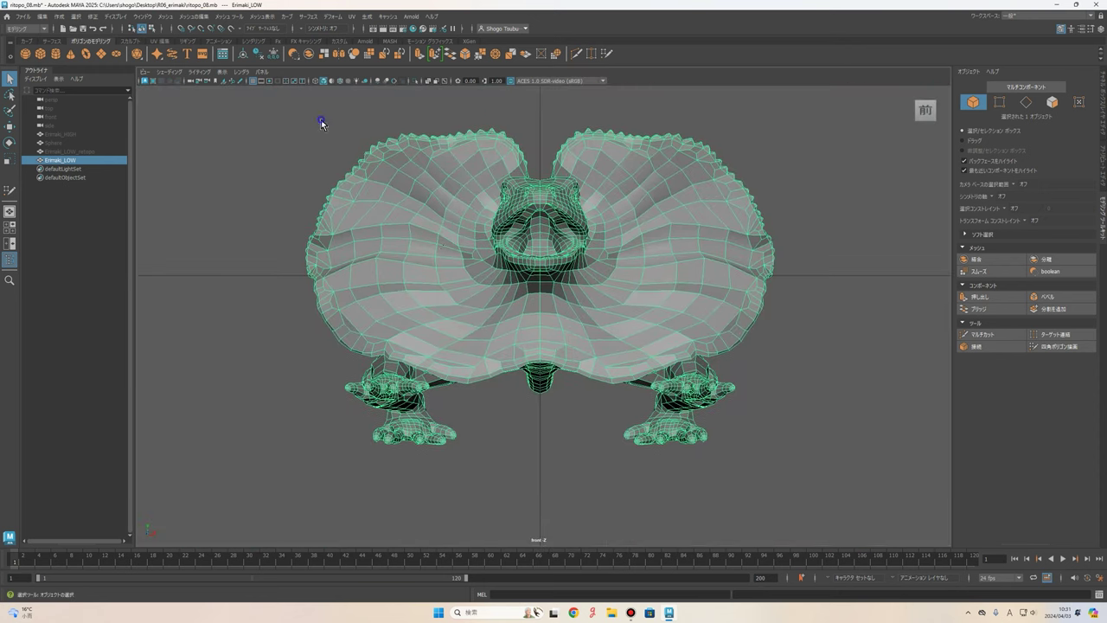
{"action": "right_click_drag", "start_coordinate": [321, 124], "coordinate": [321, 142]}
{"action": "left_click", "coordinate": [437, 177]}
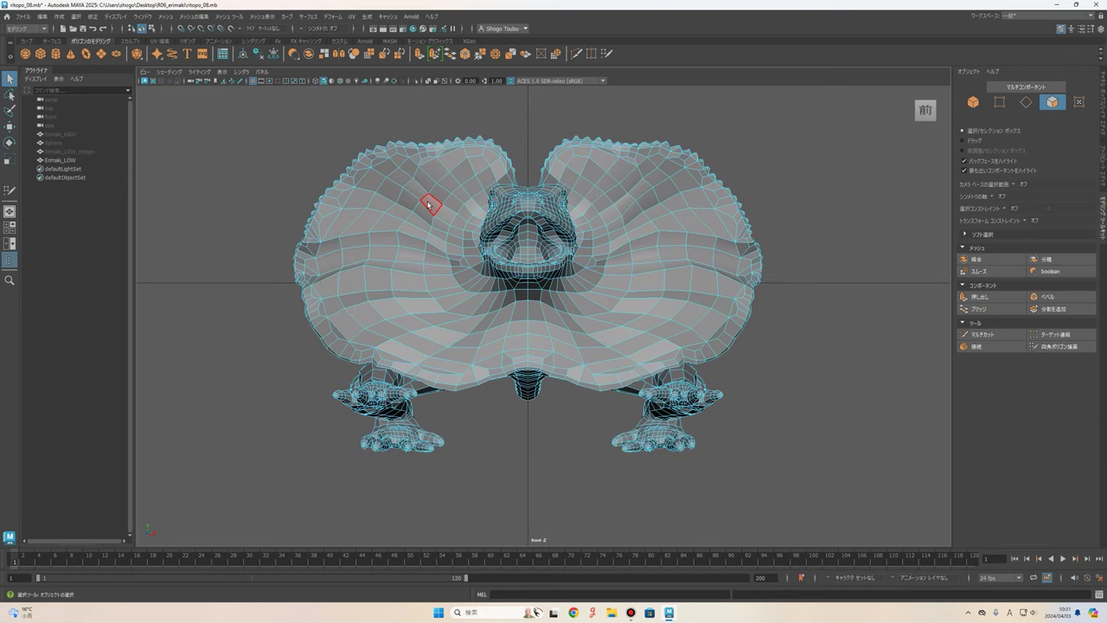
In wireframe front view, marquee-select the left half's faces and delete them.
{"action": "key", "text": "4"}
{"action": "middle_click_drag", "start_coordinate": [267, 142], "coordinate": [210, 114], "text": "alt"}
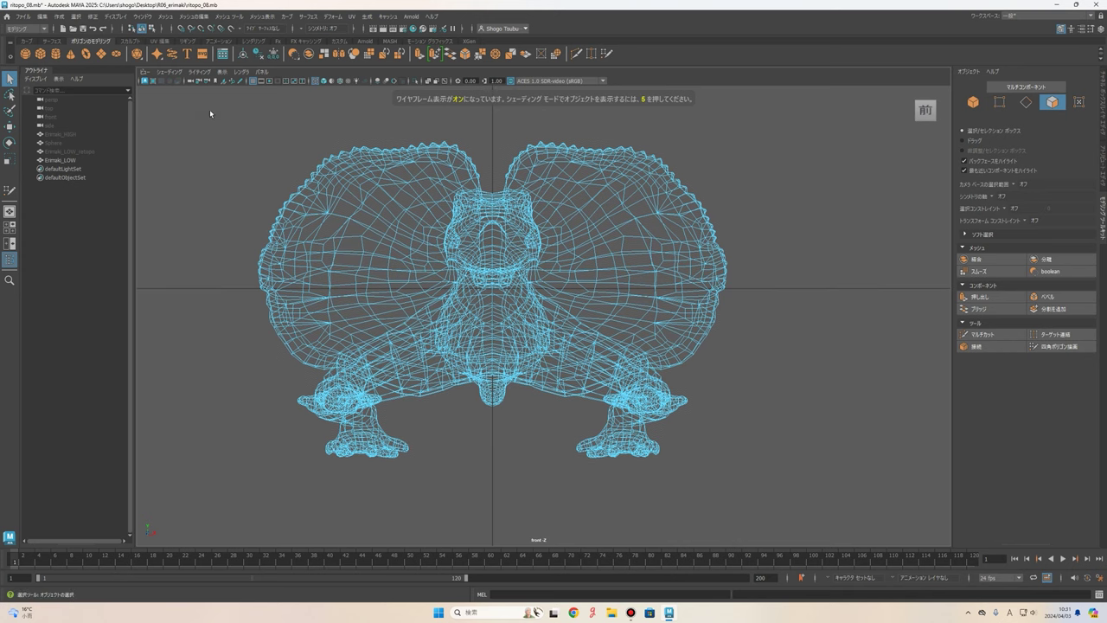
{"action": "left_click_drag", "start_coordinate": [381, 348], "coordinate": [491, 515]}
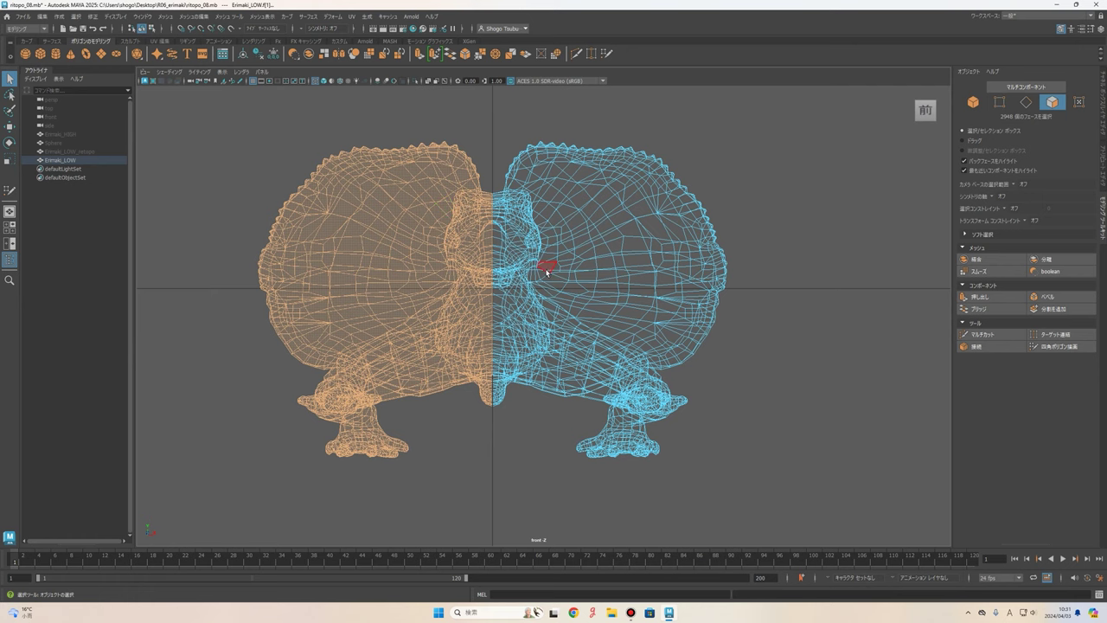
{"action": "key", "text": "Delete"}
Return to the shaded perspective view, turn on smooth preview, and switch to vertex selection.
{"action": "key", "text": "space"}
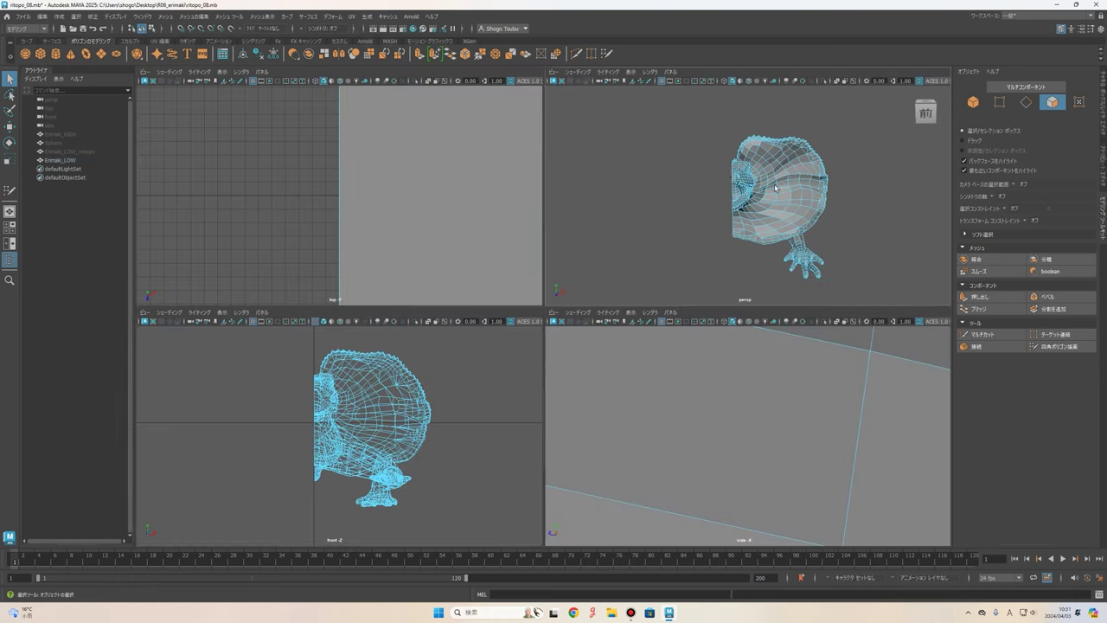
{"action": "key", "text": "space"}
{"action": "left_click_drag", "start_coordinate": [774, 183], "coordinate": [783, 278], "text": "alt"}
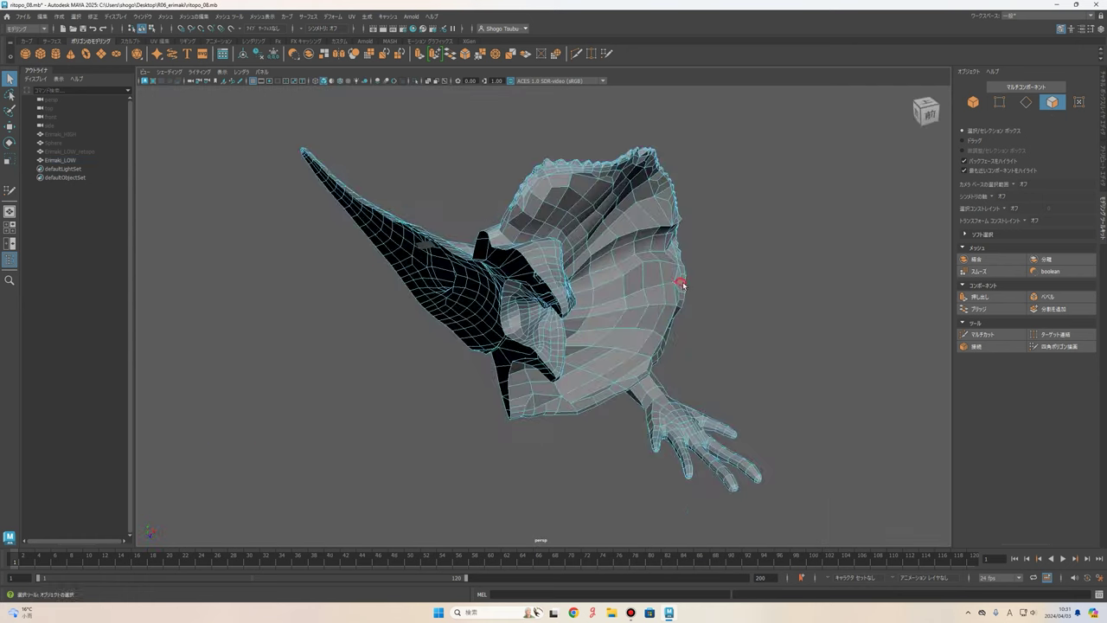
{"action": "key", "text": "3"}
{"action": "scroll", "coordinate": [623, 290], "scroll_direction": "up", "scroll_amount": 2}
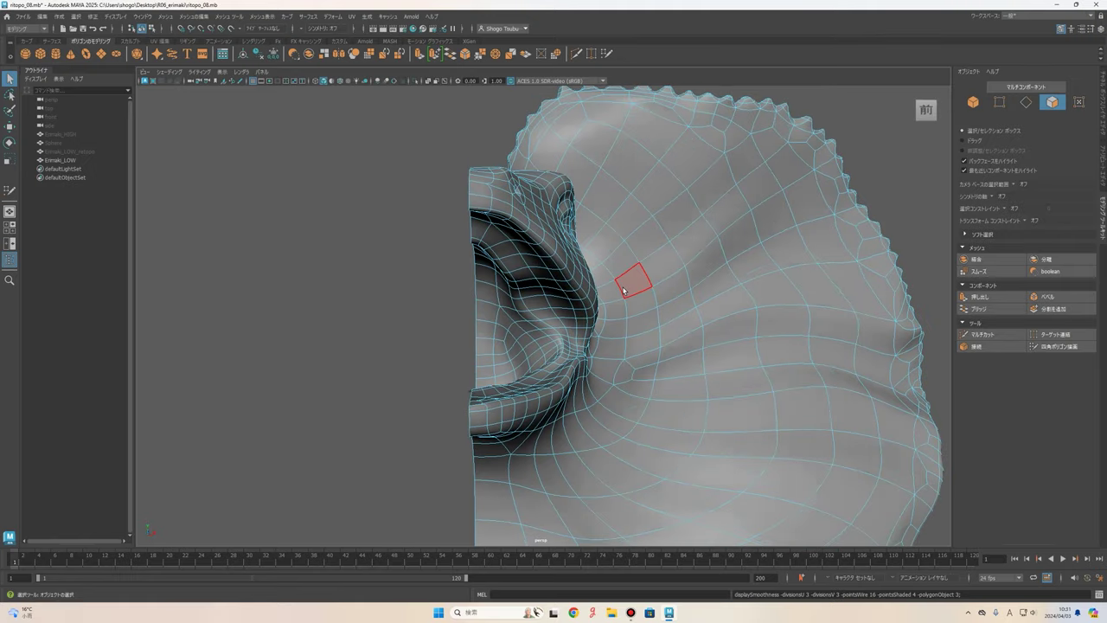
{"action": "left_click_drag", "start_coordinate": [610, 297], "coordinate": [506, 249], "text": "alt"}
{"action": "right_click_drag", "start_coordinate": [507, 248], "coordinate": [486, 276]}
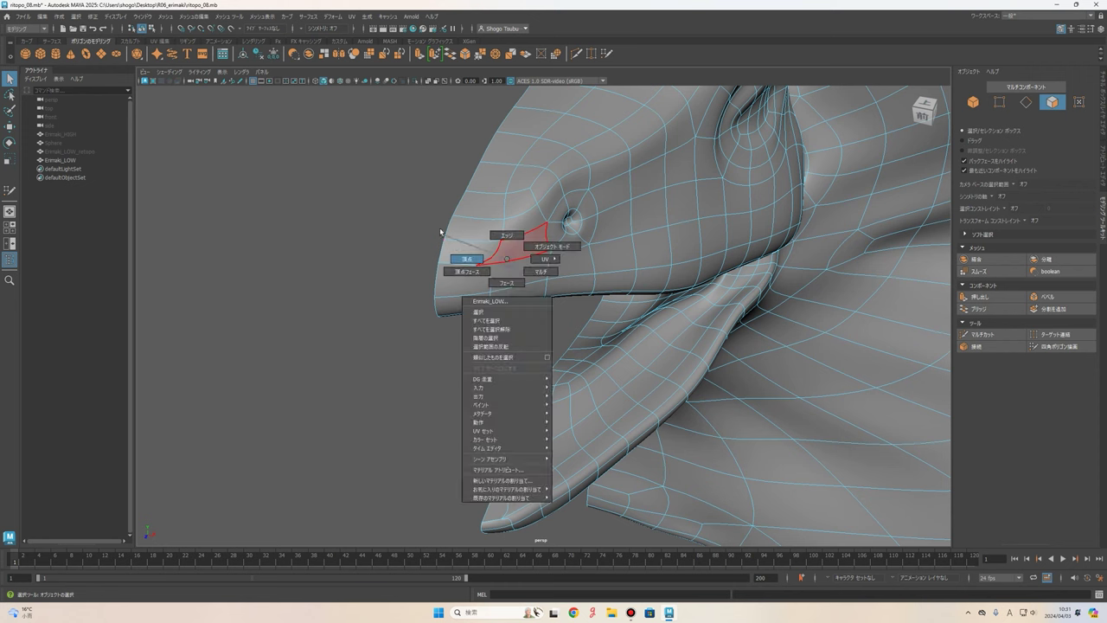
{"action": "scroll", "coordinate": [480, 240], "scroll_direction": "up", "scroll_amount": 3}
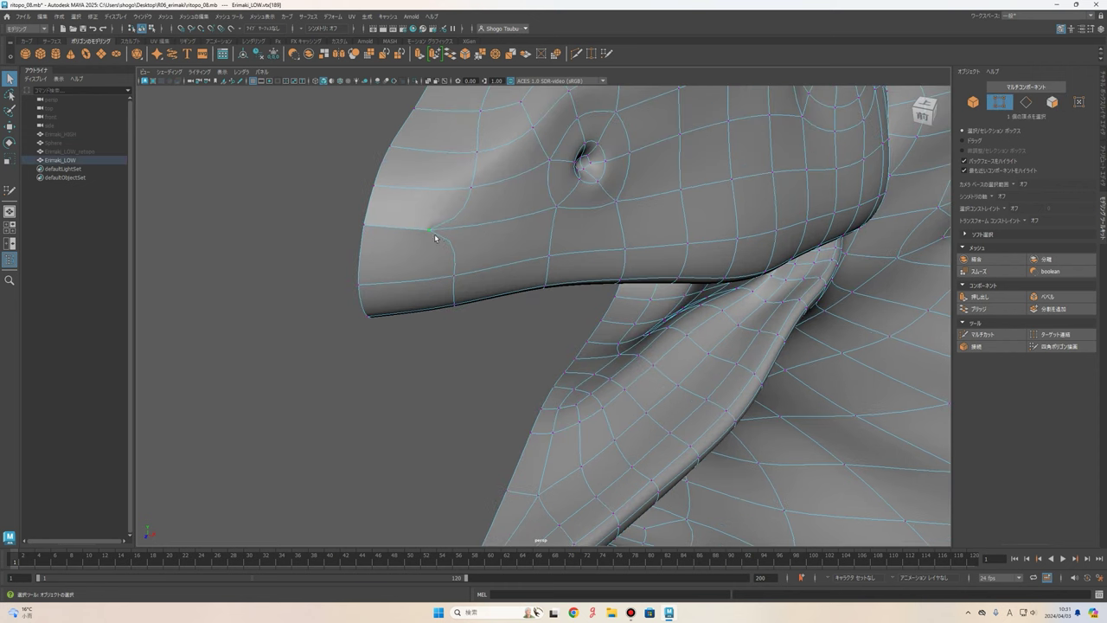
Orbit and zoom around the lizard to inspect the finger tip, jaw, neck and head.
{"action": "scroll", "coordinate": [476, 259], "scroll_direction": "down", "scroll_amount": 2}
{"action": "left_click_drag", "start_coordinate": [477, 260], "coordinate": [538, 408], "text": "alt"}
{"action": "scroll", "coordinate": [552, 349], "scroll_direction": "up", "scroll_amount": 3}
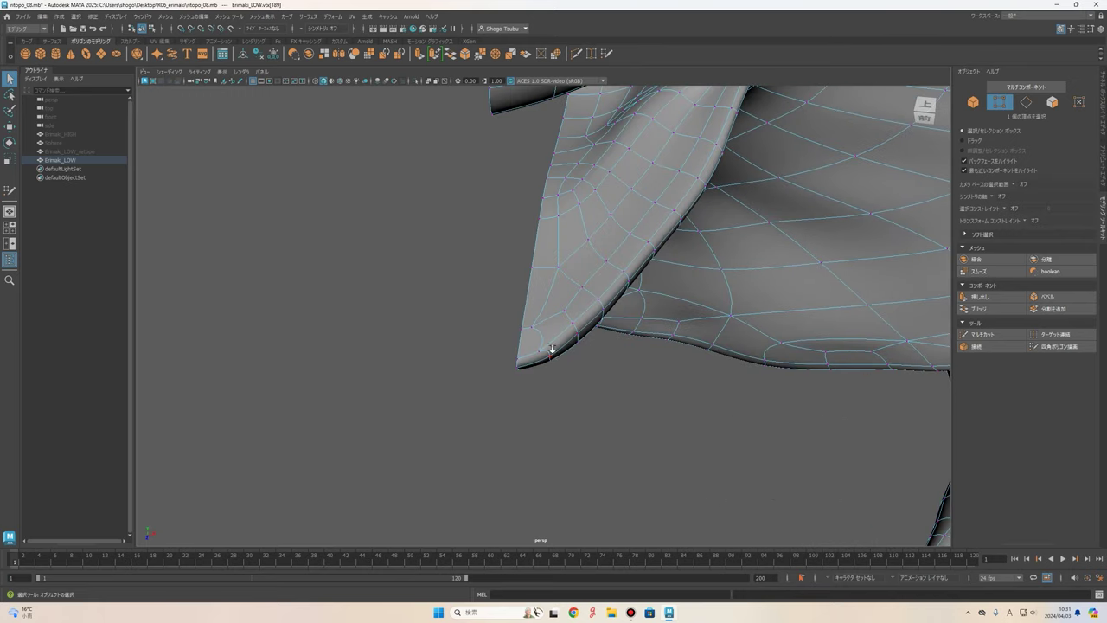
{"action": "scroll", "coordinate": [552, 349], "scroll_direction": "down", "scroll_amount": 2}
{"action": "scroll", "coordinate": [568, 311], "scroll_direction": "down", "scroll_amount": 2}
{"action": "left_click_drag", "start_coordinate": [568, 311], "coordinate": [672, 296], "text": "alt"}
{"action": "scroll", "coordinate": [602, 266], "scroll_direction": "up", "scroll_amount": 3}
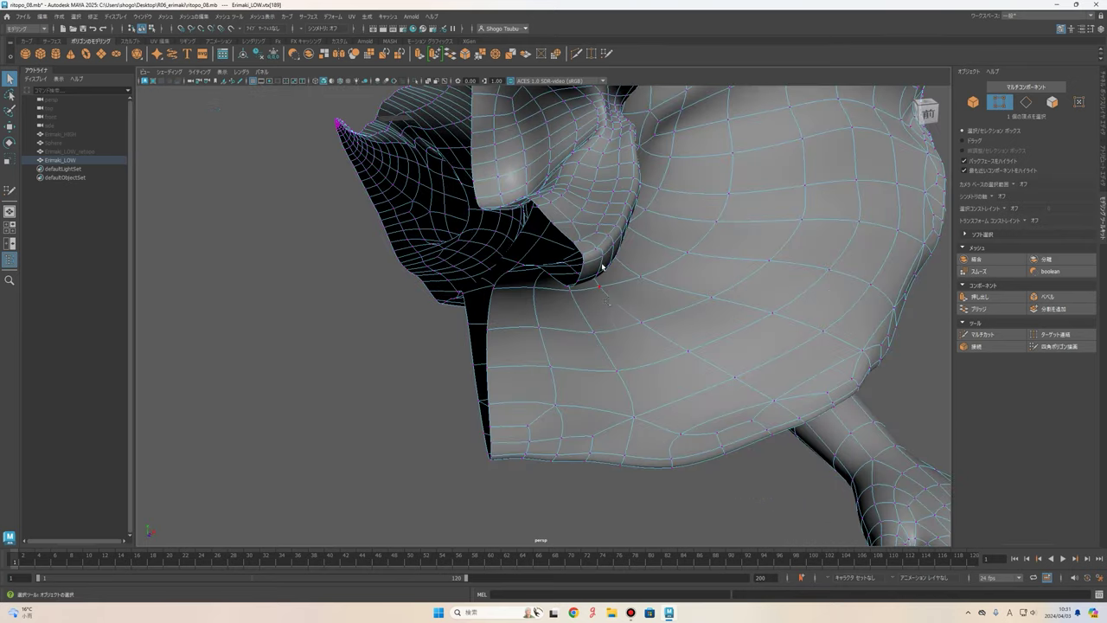
{"action": "scroll", "coordinate": [602, 266], "scroll_direction": "down", "scroll_amount": 2}
{"action": "scroll", "coordinate": [602, 266], "scroll_direction": "down", "scroll_amount": 2}
{"action": "mouse_move", "coordinate": [603, 272]}
{"action": "left_mouse_down", "text": "alt"}
{"action": "mouse_move", "coordinate": [716, 298]}
{"action": "mouse_move", "coordinate": [699, 317]}
{"action": "left_mouse_up", "text": "alt"}
{"action": "scroll", "coordinate": [699, 316], "scroll_direction": "up", "scroll_amount": 2}
{"action": "scroll", "coordinate": [568, 291], "scroll_direction": "up", "scroll_amount": 2}
{"action": "mouse_move", "coordinate": [568, 291]}
{"action": "left_mouse_down", "text": "alt"}
{"action": "mouse_move", "coordinate": [605, 333]}
{"action": "mouse_move", "coordinate": [474, 328]}
{"action": "mouse_move", "coordinate": [638, 333]}
{"action": "left_mouse_up", "text": "alt"}
{"action": "scroll", "coordinate": [605, 332], "scroll_direction": "down", "scroll_amount": 3}
{"action": "scroll", "coordinate": [475, 328], "scroll_direction": "up", "scroll_amount": 3}
{"action": "mouse_move", "coordinate": [657, 246]}
{"action": "left_mouse_down", "text": "alt"}
{"action": "mouse_move", "coordinate": [588, 251]}
{"action": "mouse_move", "coordinate": [599, 301]}
{"action": "mouse_move", "coordinate": [691, 334]}
{"action": "mouse_move", "coordinate": [673, 333]}
{"action": "left_mouse_up", "text": "alt"}
{"action": "scroll", "coordinate": [588, 251], "scroll_direction": "up", "scroll_amount": 2}
{"action": "scroll", "coordinate": [533, 259], "scroll_direction": "up", "scroll_amount": 2}
{"action": "scroll", "coordinate": [599, 301], "scroll_direction": "down", "scroll_amount": 3}
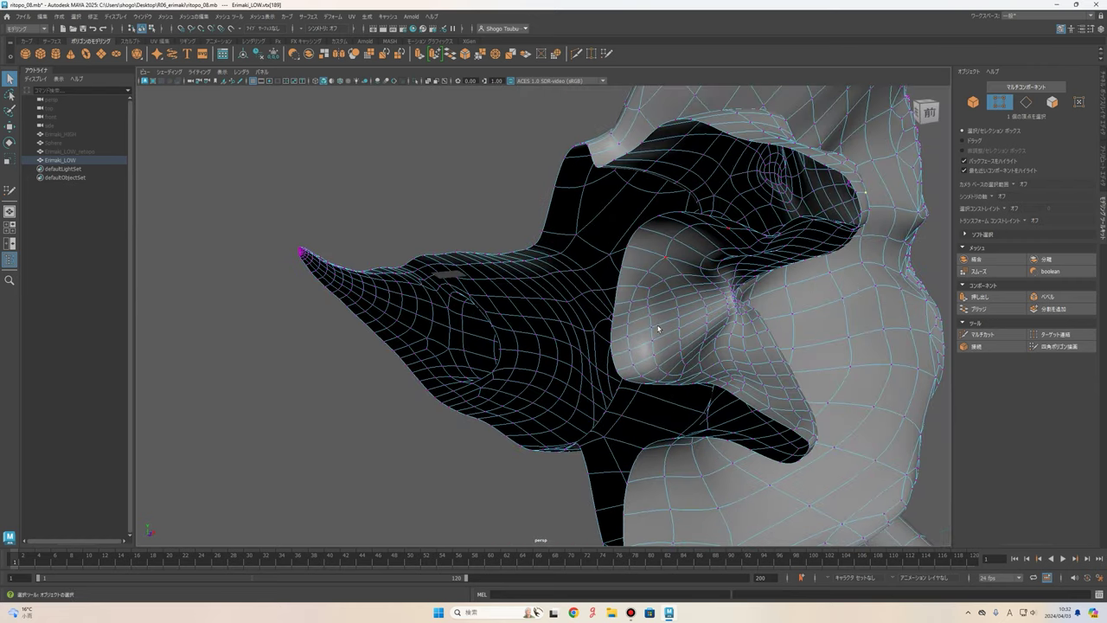
{"action": "mouse_move", "coordinate": [726, 438]}
{"action": "left_mouse_down", "text": "alt"}
{"action": "mouse_move", "coordinate": [788, 182]}
{"action": "mouse_move", "coordinate": [622, 214]}
{"action": "left_mouse_up", "text": "alt"}
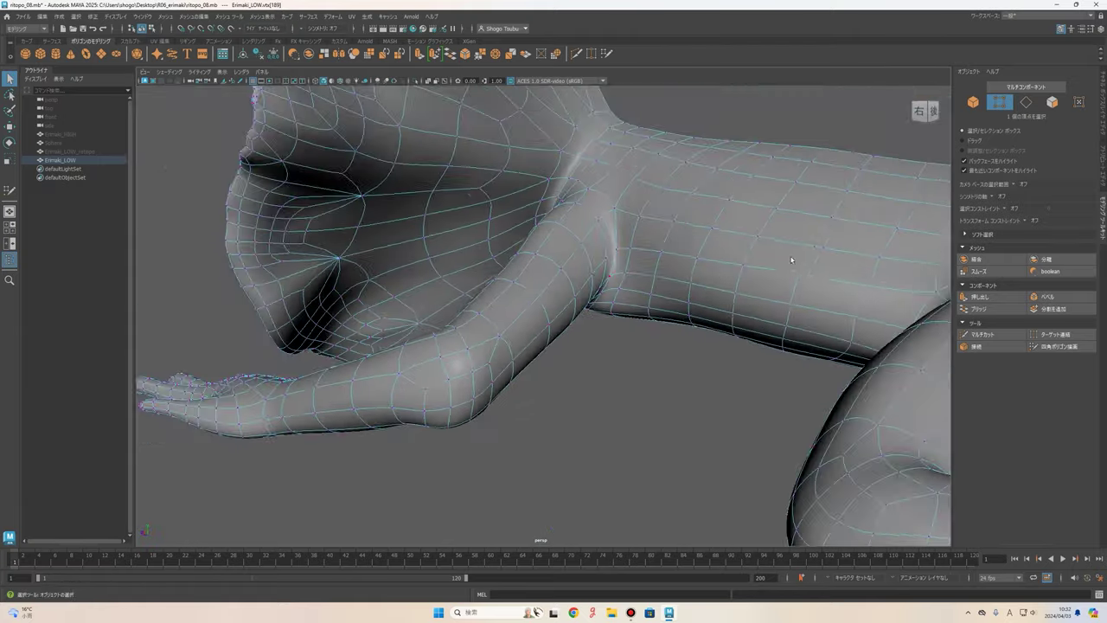
Tumble over the crossed limbs, tail, hand and foot, ending close on a frill spine tip.
{"action": "left_click_drag", "start_coordinate": [622, 214], "coordinate": [737, 262], "text": "alt"}
{"action": "right_click_drag", "start_coordinate": [738, 262], "coordinate": [597, 249], "text": "alt"}
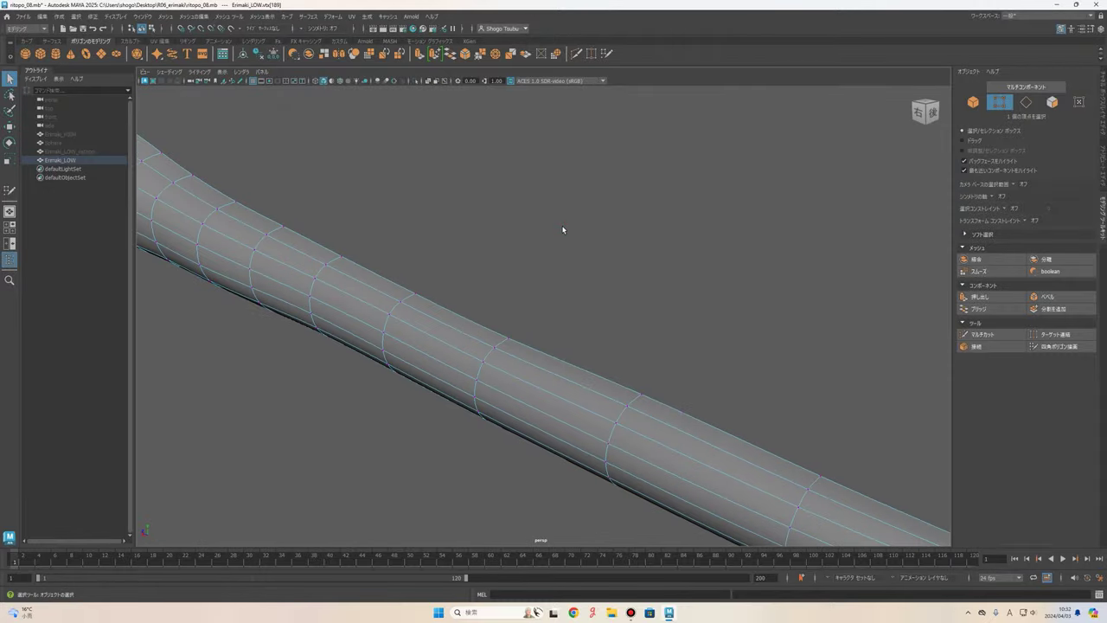
{"action": "left_click_drag", "start_coordinate": [596, 250], "coordinate": [746, 300], "text": "alt"}
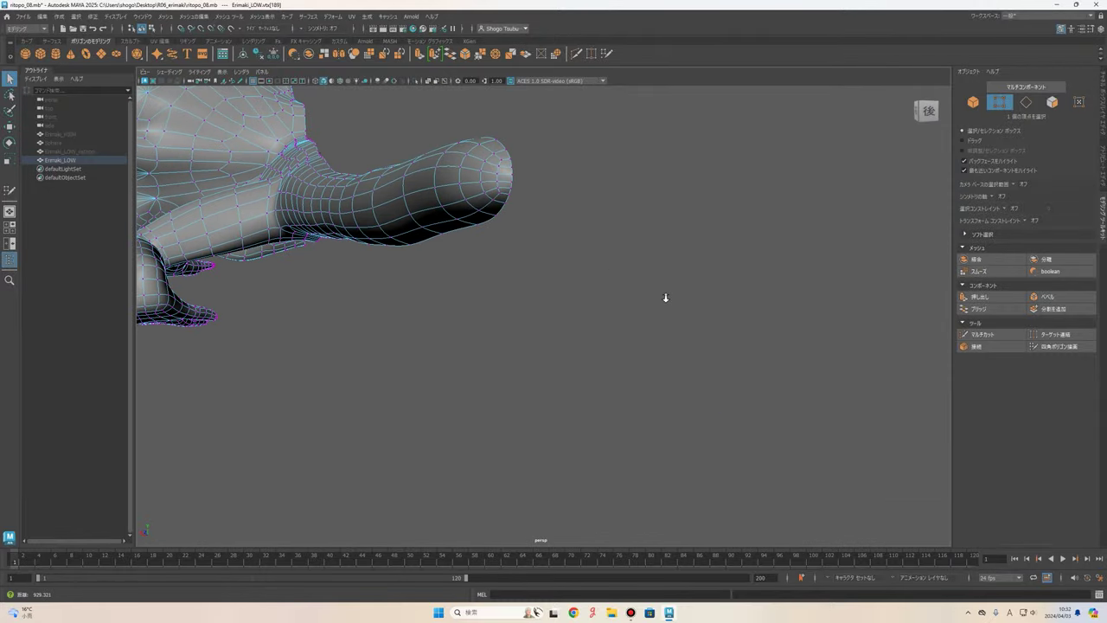
{"action": "right_click_drag", "start_coordinate": [746, 299], "coordinate": [577, 281], "text": "alt"}
{"action": "mouse_move", "coordinate": [577, 281]}
{"action": "left_mouse_down", "text": "alt"}
{"action": "mouse_move", "coordinate": [667, 247]}
{"action": "mouse_move", "coordinate": [662, 338]}
{"action": "mouse_move", "coordinate": [704, 366]}
{"action": "mouse_move", "coordinate": [701, 341]}
{"action": "left_mouse_up", "text": "alt"}
{"action": "mouse_move", "coordinate": [701, 340]}
{"action": "right_mouse_down", "text": "alt"}
{"action": "mouse_move", "coordinate": [774, 337]}
{"action": "mouse_move", "coordinate": [736, 349]}
{"action": "mouse_move", "coordinate": [775, 372]}
{"action": "right_mouse_up", "text": "alt"}
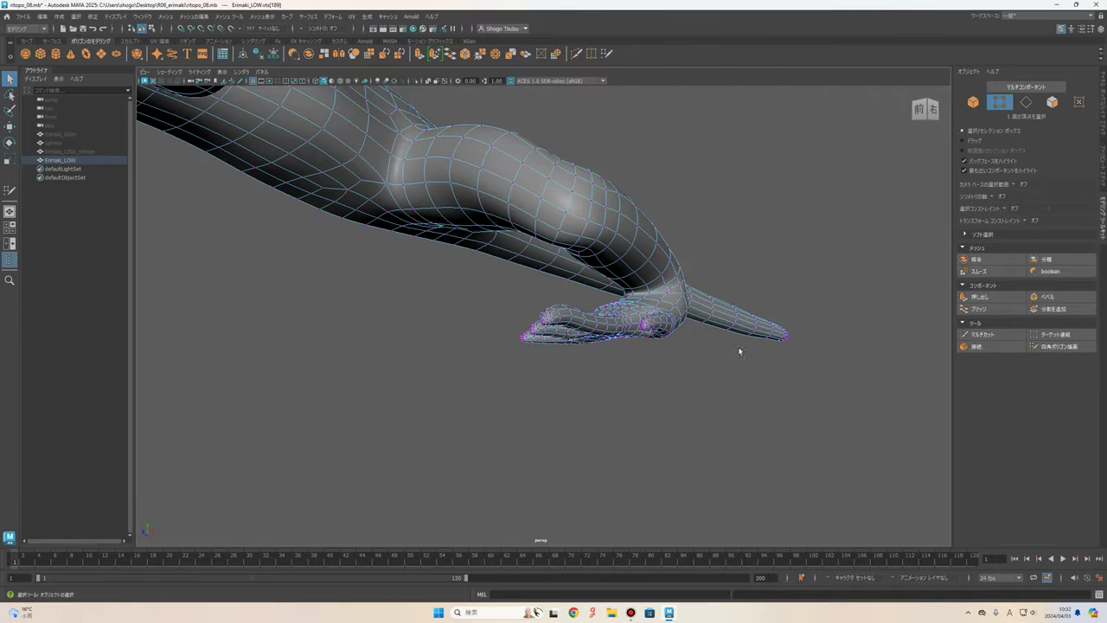
{"action": "left_click_drag", "start_coordinate": [774, 373], "coordinate": [716, 348], "text": "alt"}
{"action": "right_click_drag", "start_coordinate": [717, 348], "coordinate": [731, 353], "text": "alt"}
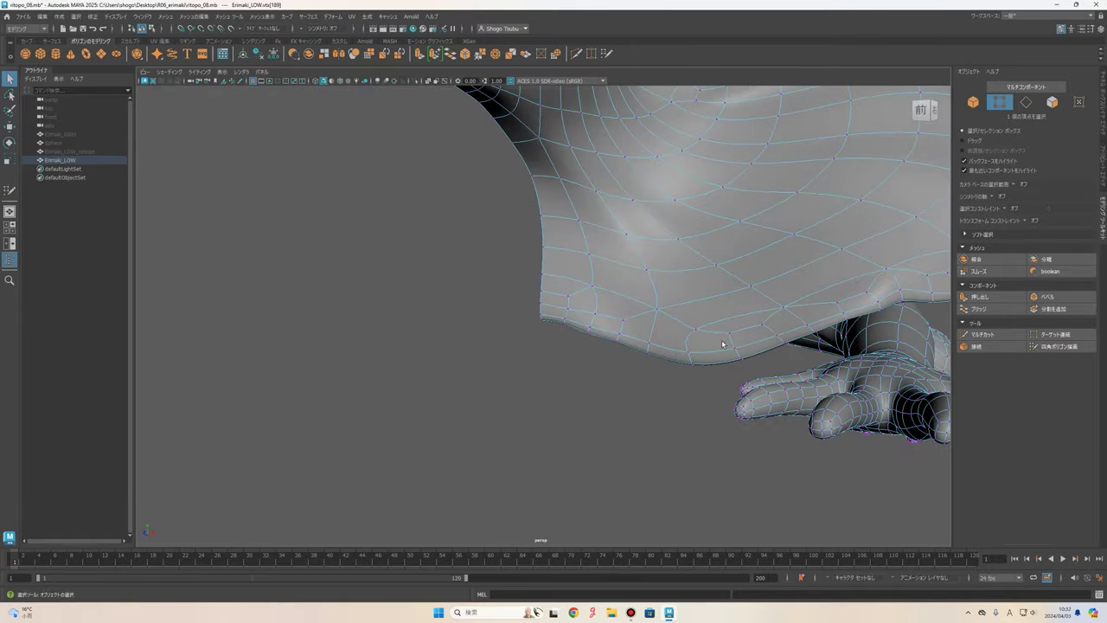
{"action": "mouse_move", "coordinate": [700, 334]}
{"action": "left_mouse_down", "text": "alt"}
{"action": "mouse_move", "coordinate": [563, 303]}
{"action": "mouse_move", "coordinate": [536, 312]}
{"action": "left_mouse_up", "text": "alt"}
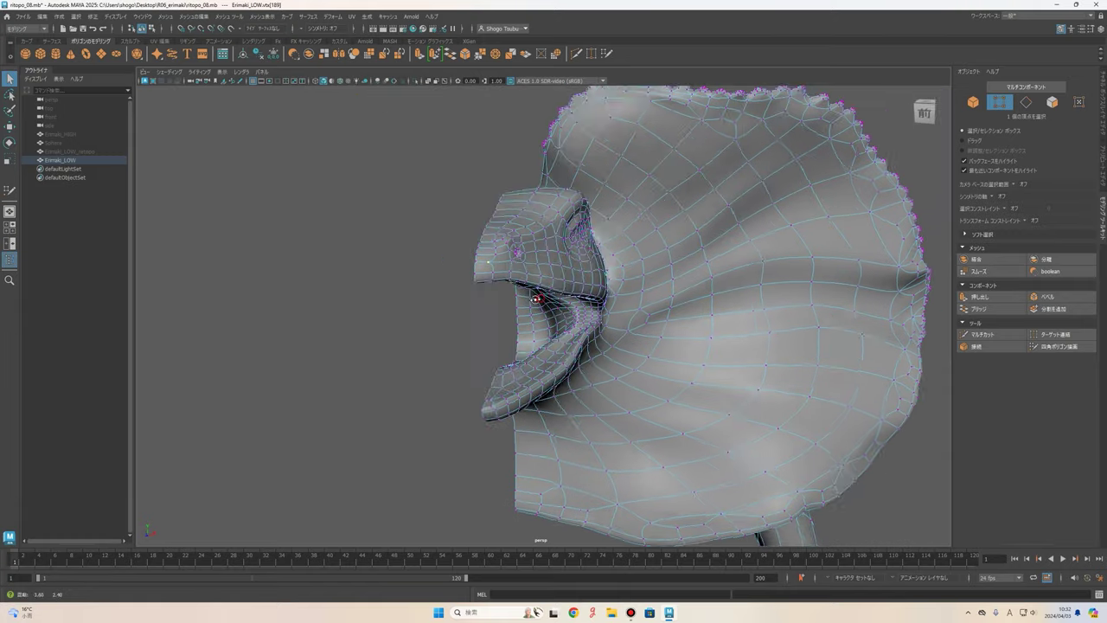
{"action": "mouse_move", "coordinate": [536, 311]}
{"action": "right_mouse_down", "text": "alt"}
{"action": "mouse_move", "coordinate": [544, 307]}
{"action": "mouse_move", "coordinate": [548, 346]}
{"action": "right_mouse_up", "text": "alt"}
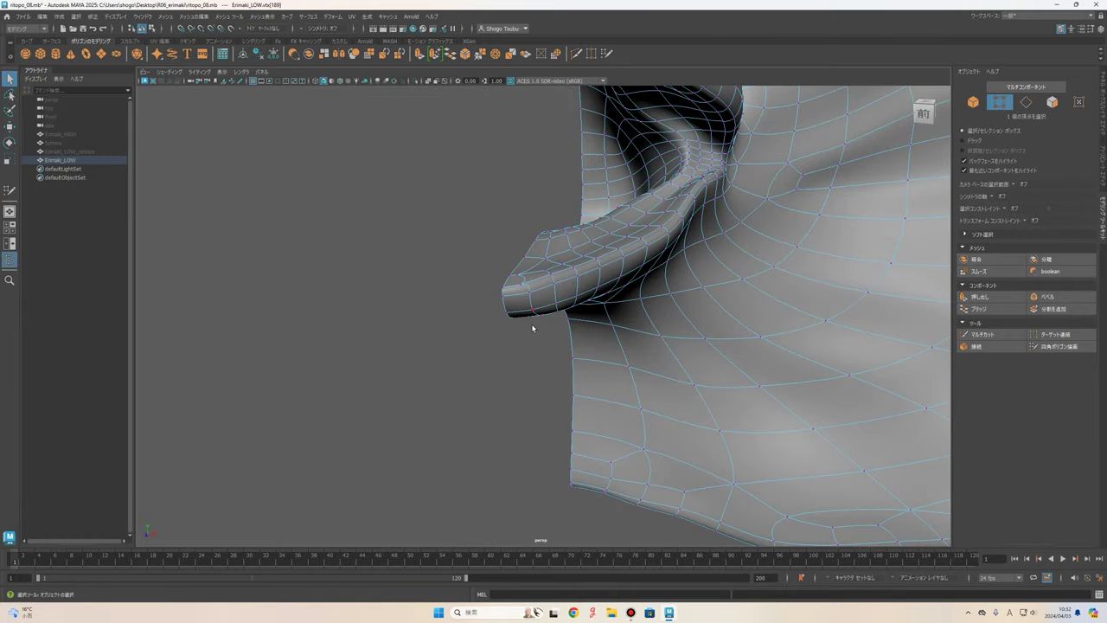
{"action": "left_click_drag", "start_coordinate": [532, 327], "coordinate": [563, 311], "text": "alt"}
Select the three clustered tip vertices in the low-poly cage, comparing with smooth preview.
{"action": "key", "text": "1"}
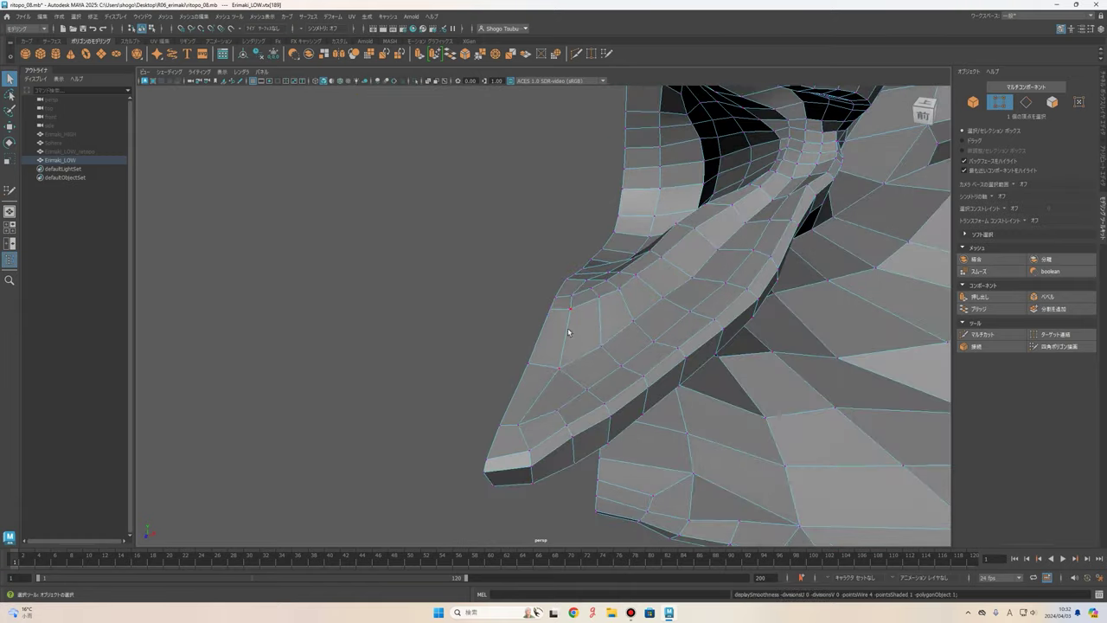
{"action": "left_click", "coordinate": [507, 412]}
{"action": "mouse_move", "coordinate": [507, 412]}
{"action": "left_mouse_down", "text": "alt"}
{"action": "mouse_move", "coordinate": [538, 406]}
{"action": "mouse_move", "coordinate": [517, 383]}
{"action": "mouse_move", "coordinate": [655, 338]}
{"action": "mouse_move", "coordinate": [569, 344]}
{"action": "left_mouse_up", "text": "alt"}
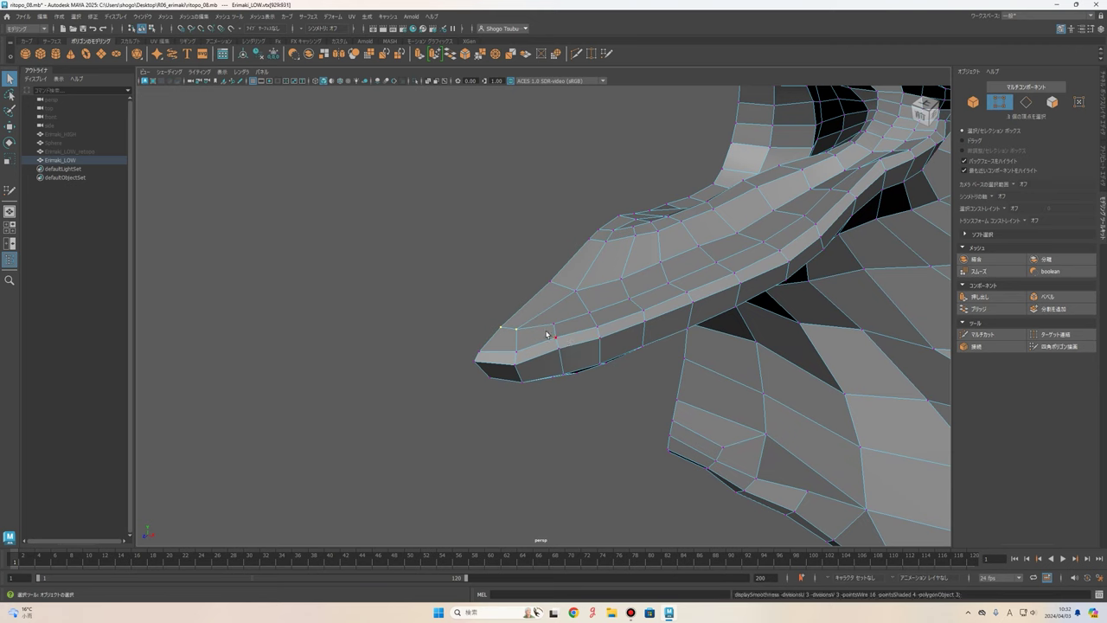
{"action": "key", "text": "3"}
{"action": "key", "text": "1"}
{"action": "key", "text": "3"}
{"action": "key", "text": "1"}
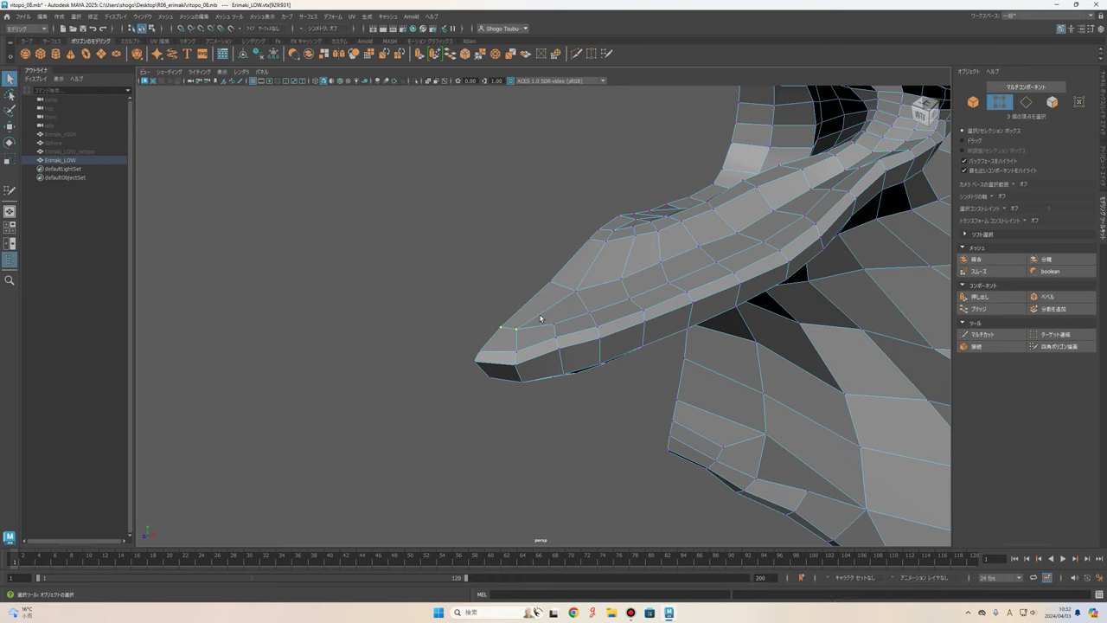
Open the Merge Vertices options with threshold 0.0100 and move the window aside.
{"action": "double_click", "coordinate": [478, 57]}
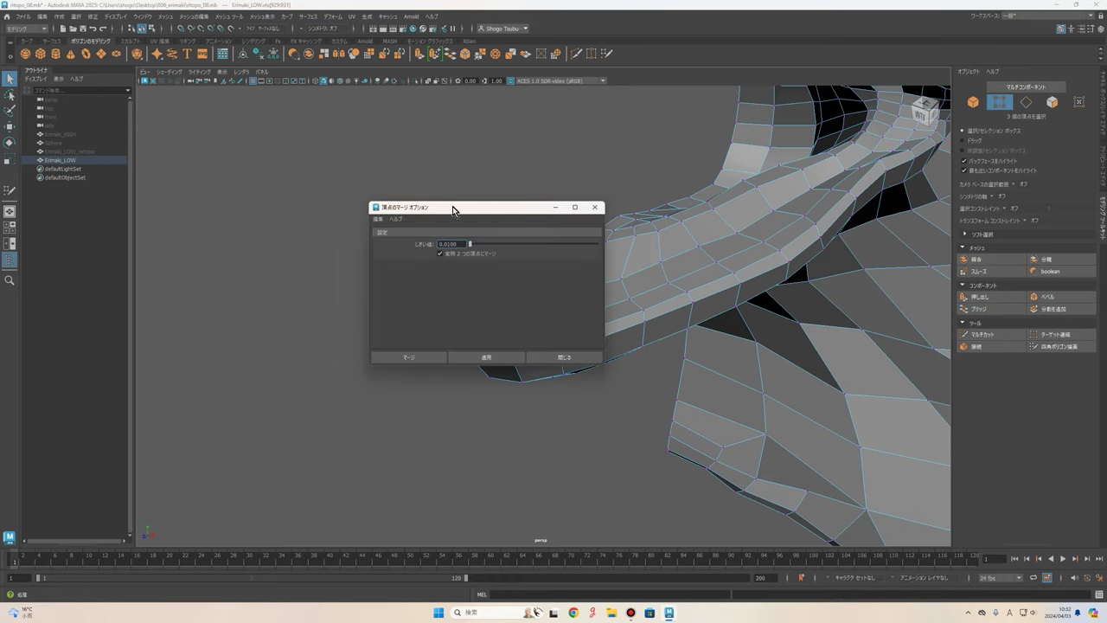
{"action": "left_click_drag", "start_coordinate": [453, 210], "coordinate": [242, 154]}
{"action": "left_click", "coordinate": [480, 57]}
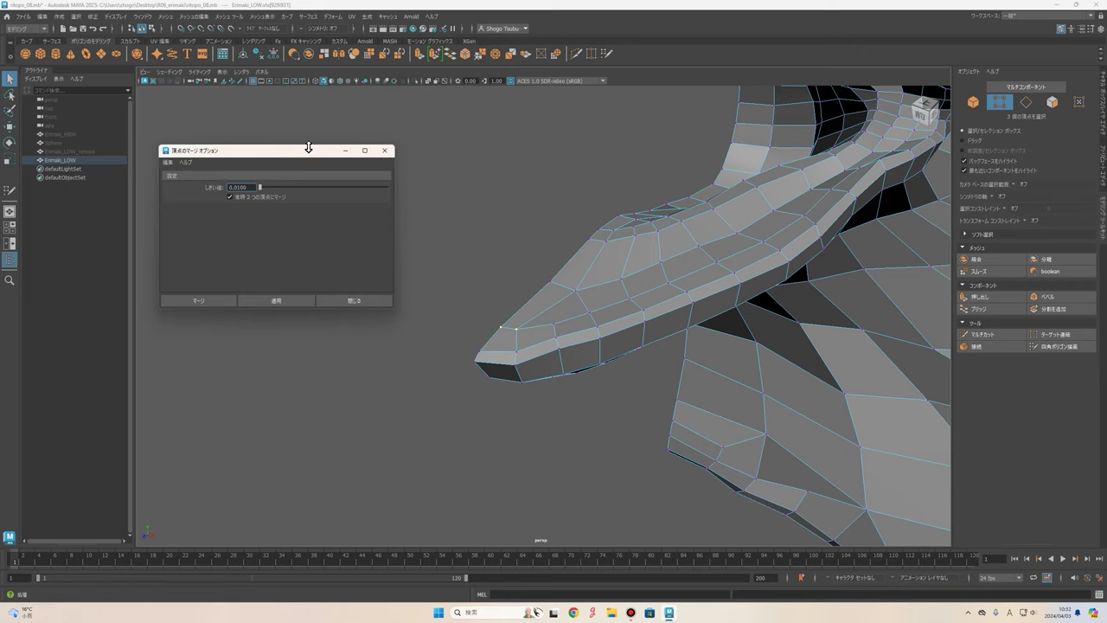
{"action": "left_click_drag", "start_coordinate": [272, 159], "coordinate": [262, 148]}
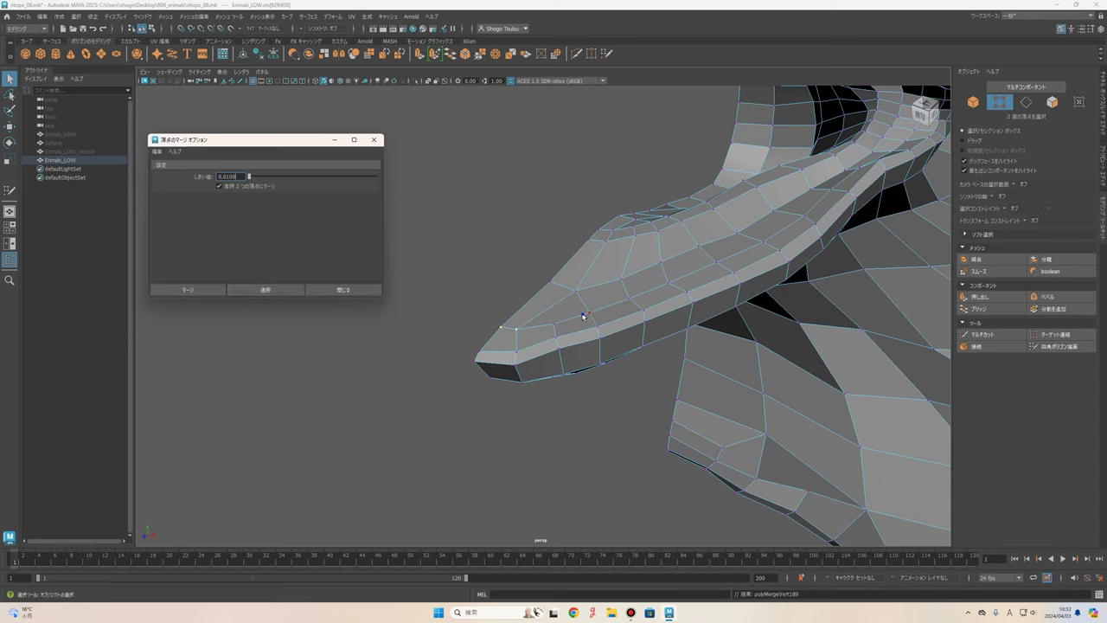
Select the vertices at a frill spine tip in the low-poly cage display.
{"action": "right_click_drag", "start_coordinate": [583, 316], "coordinate": [616, 302]}
{"action": "key", "text": "3"}
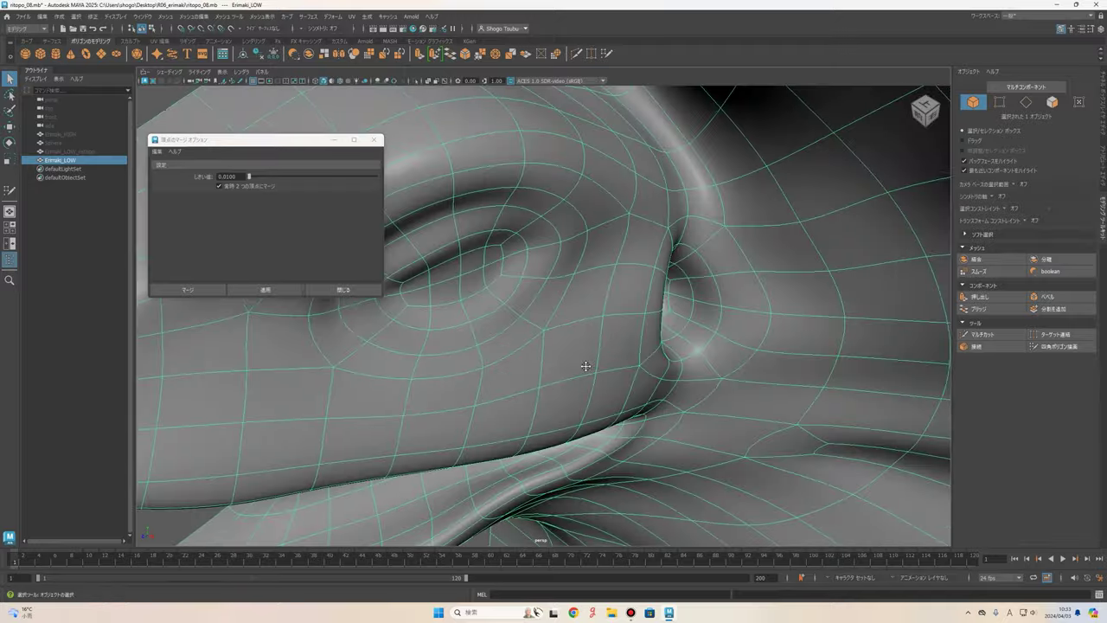
{"action": "left_click_drag", "start_coordinate": [584, 379], "coordinate": [681, 304], "text": "alt"}
{"action": "scroll", "coordinate": [700, 335], "scroll_direction": "up", "scroll_amount": 2}
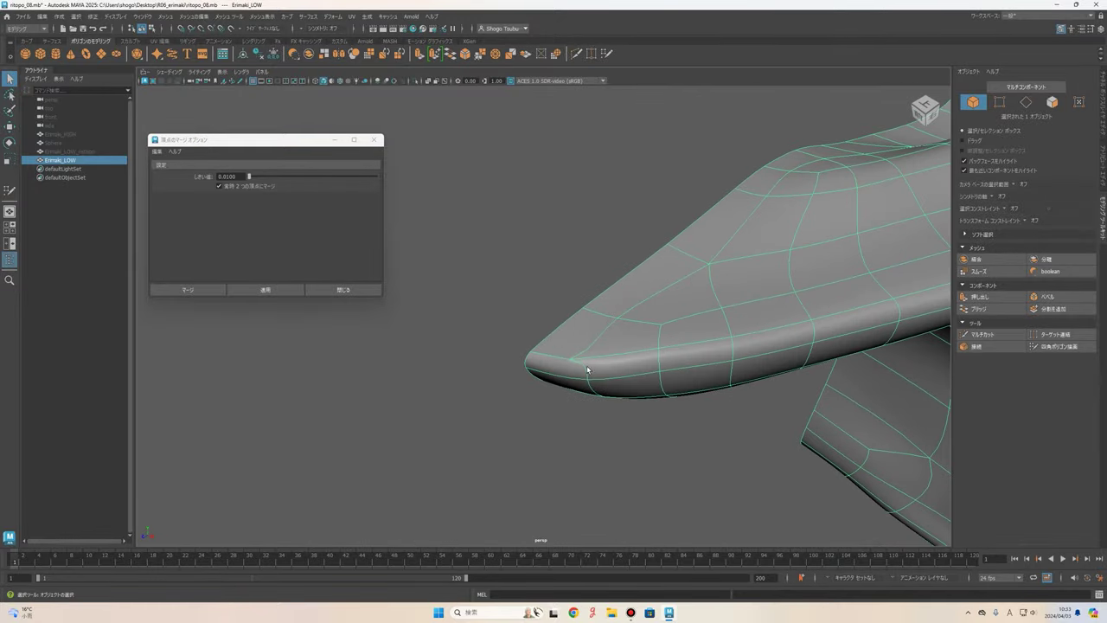
{"action": "left_click_drag", "start_coordinate": [577, 362], "coordinate": [652, 302], "text": "alt"}
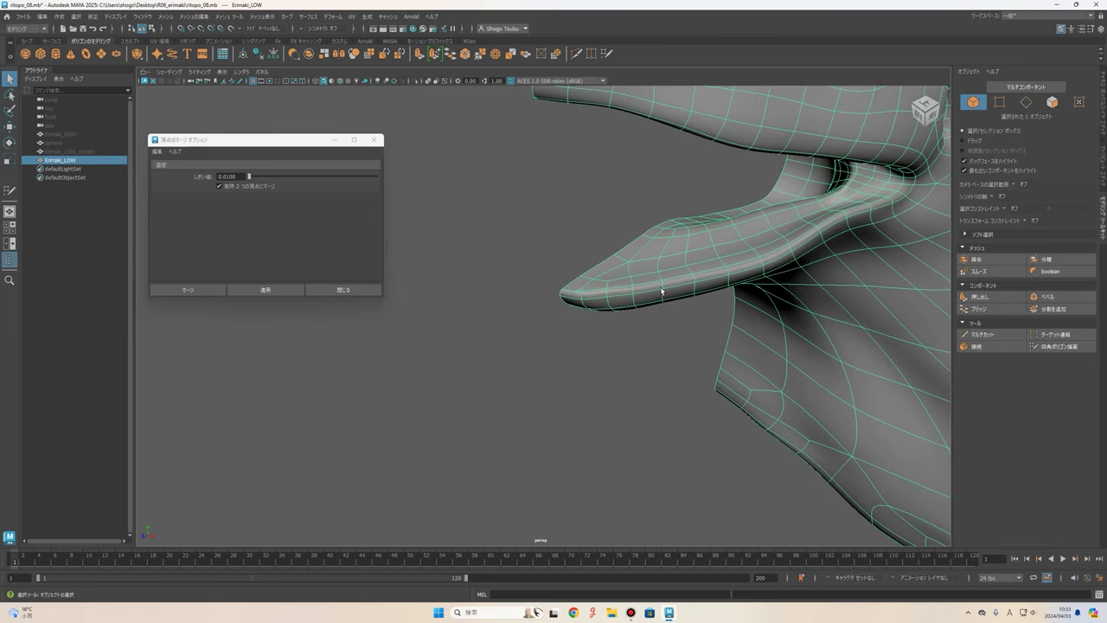
{"action": "key", "text": "1"}
{"action": "right_click_drag", "start_coordinate": [628, 264], "coordinate": [588, 247]}
{"action": "left_click_drag", "start_coordinate": [588, 248], "coordinate": [573, 260]}
{"action": "mouse_move", "coordinate": [573, 260]}
{"action": "left_mouse_down", "text": "alt"}
{"action": "mouse_move", "coordinate": [559, 207]}
{"action": "mouse_move", "coordinate": [565, 226]}
{"action": "left_mouse_up", "text": "alt"}
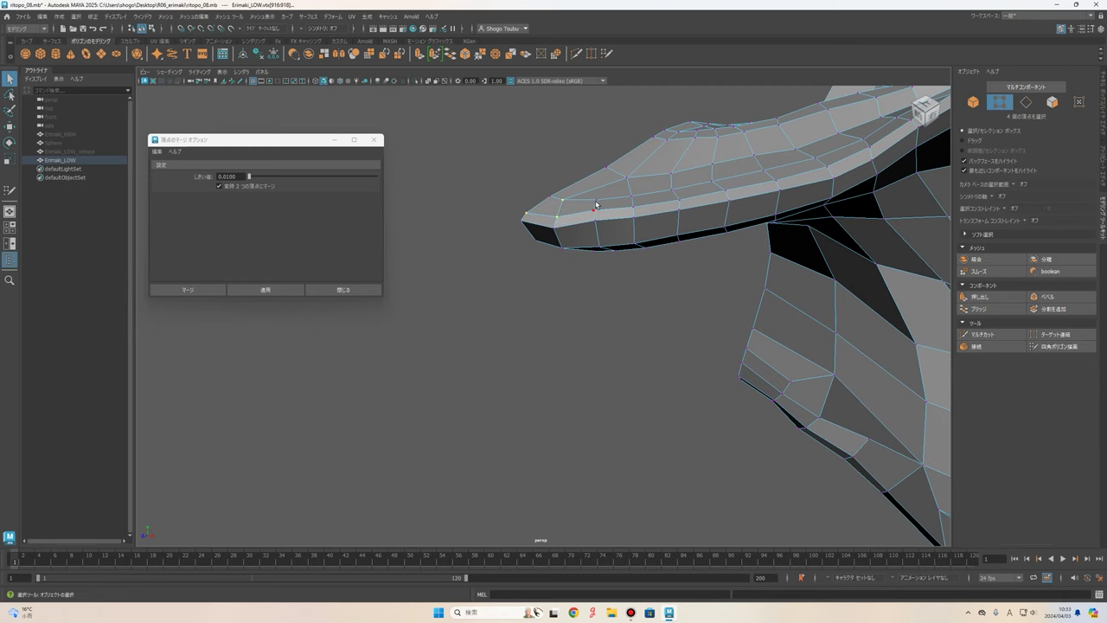
{"action": "mouse_move", "coordinate": [548, 188]}
{"action": "left_mouse_down", "text": "alt"}
{"action": "mouse_move", "coordinate": [644, 211]}
{"action": "mouse_move", "coordinate": [783, 154]}
{"action": "left_mouse_up", "text": "alt"}
{"action": "scroll", "coordinate": [783, 154], "scroll_direction": "up", "scroll_amount": 5}
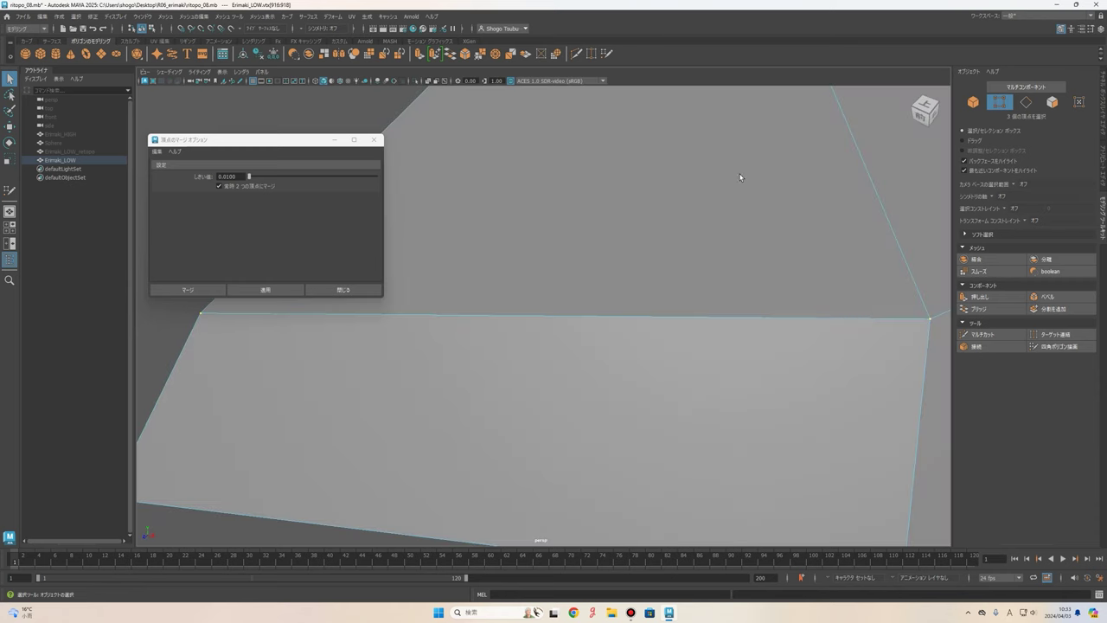
{"action": "mouse_move", "coordinate": [687, 226]}
{"action": "left_mouse_down", "text": "alt"}
{"action": "mouse_move", "coordinate": [746, 240]}
{"action": "mouse_move", "coordinate": [764, 185]}
{"action": "mouse_move", "coordinate": [637, 238]}
{"action": "mouse_move", "coordinate": [740, 209]}
{"action": "mouse_move", "coordinate": [638, 224]}
{"action": "mouse_move", "coordinate": [621, 194]}
{"action": "left_mouse_up", "text": "alt"}
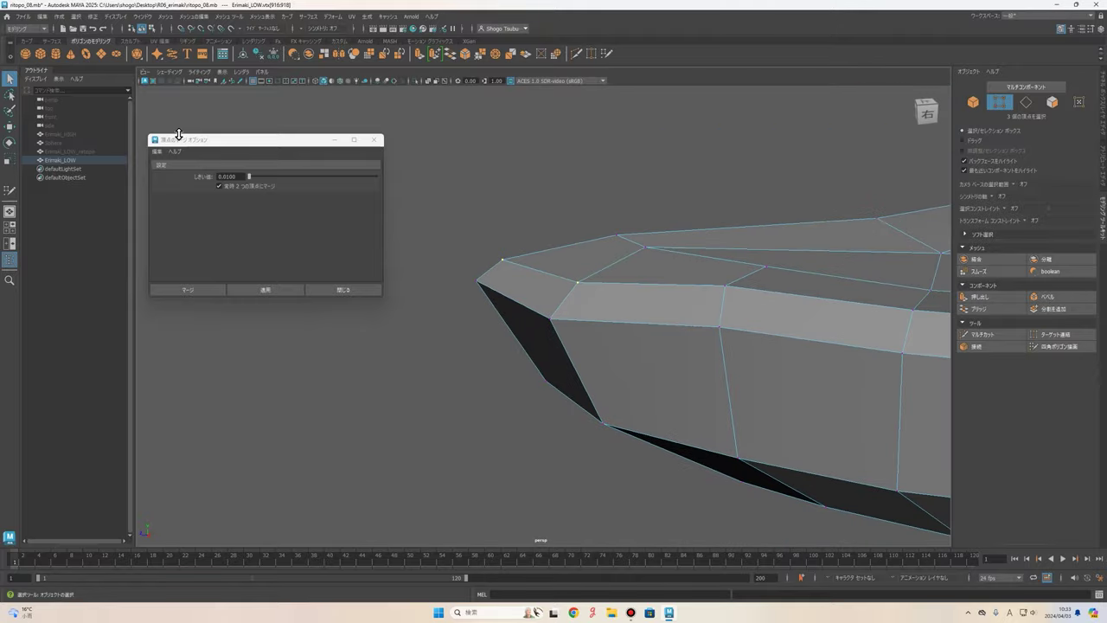
Merge the clustered vertices at each spine tip with the 0.0100 threshold.
{"action": "left_click", "coordinate": [274, 291]}
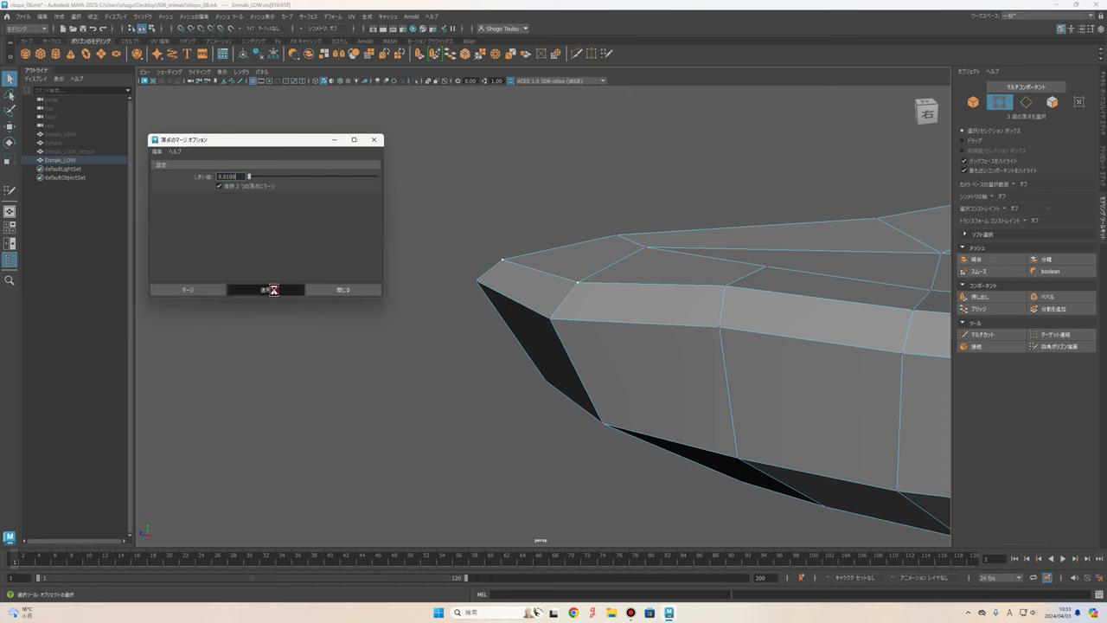
{"action": "mouse_move", "coordinate": [571, 250]}
{"action": "left_mouse_down", "text": "alt"}
{"action": "mouse_move", "coordinate": [616, 264]}
{"action": "mouse_move", "coordinate": [612, 301]}
{"action": "mouse_move", "coordinate": [567, 305]}
{"action": "mouse_move", "coordinate": [622, 247]}
{"action": "mouse_move", "coordinate": [632, 254]}
{"action": "mouse_move", "coordinate": [613, 430]}
{"action": "mouse_move", "coordinate": [602, 315]}
{"action": "mouse_move", "coordinate": [613, 299]}
{"action": "mouse_move", "coordinate": [600, 338]}
{"action": "mouse_move", "coordinate": [594, 270]}
{"action": "mouse_move", "coordinate": [536, 281]}
{"action": "mouse_move", "coordinate": [568, 289]}
{"action": "mouse_move", "coordinate": [523, 274]}
{"action": "left_mouse_up", "text": "alt"}
{"action": "key", "text": "3"}
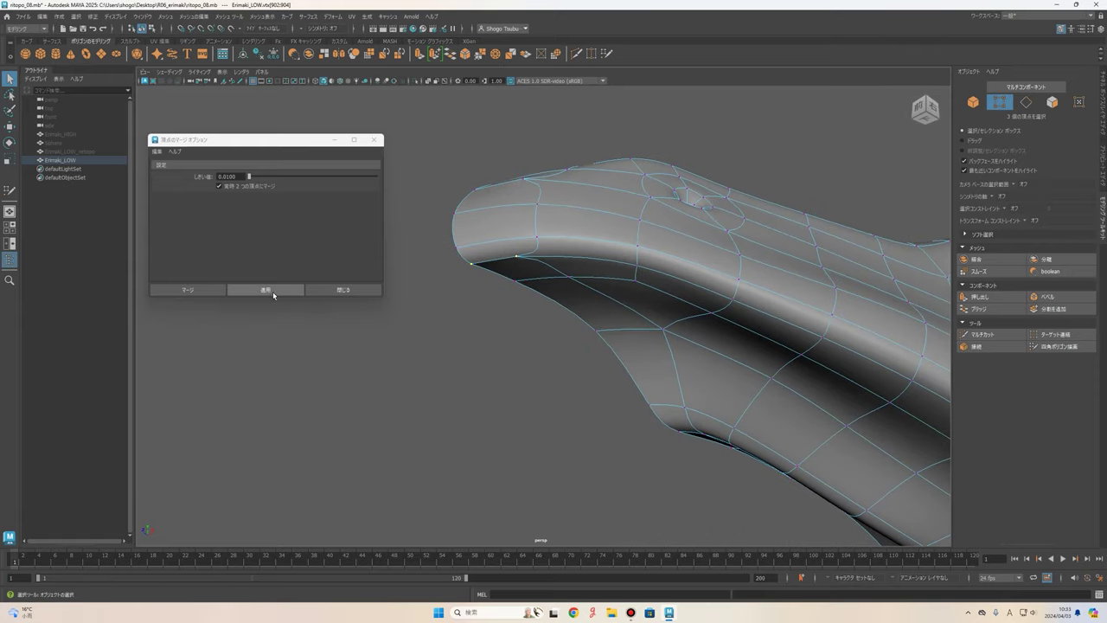
{"action": "left_click", "coordinate": [272, 292]}
{"action": "mouse_move", "coordinate": [519, 285]}
{"action": "left_mouse_down", "text": "alt"}
{"action": "mouse_move", "coordinate": [554, 286]}
{"action": "mouse_move", "coordinate": [488, 327]}
{"action": "left_mouse_up", "text": "alt"}
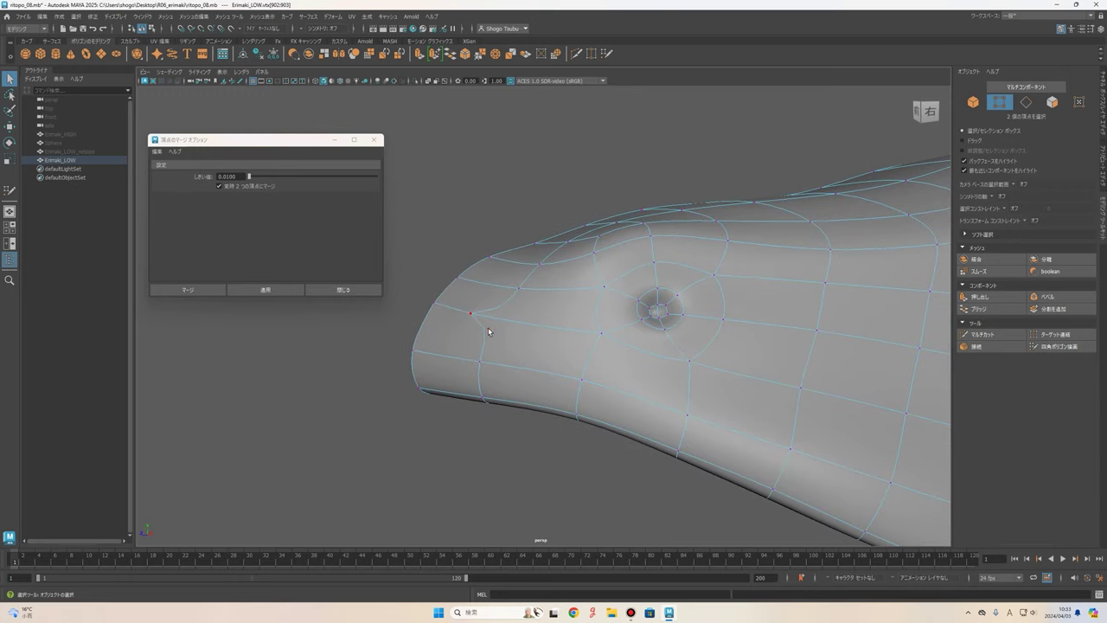
{"action": "left_click", "coordinate": [281, 289]}
{"action": "mouse_move", "coordinate": [449, 290]}
{"action": "left_mouse_down", "text": "alt"}
{"action": "mouse_move", "coordinate": [648, 328]}
{"action": "mouse_move", "coordinate": [731, 288]}
{"action": "mouse_move", "coordinate": [716, 325]}
{"action": "mouse_move", "coordinate": [667, 305]}
{"action": "mouse_move", "coordinate": [640, 404]}
{"action": "mouse_move", "coordinate": [666, 394]}
{"action": "mouse_move", "coordinate": [640, 380]}
{"action": "mouse_move", "coordinate": [644, 259]}
{"action": "mouse_move", "coordinate": [675, 293]}
{"action": "mouse_move", "coordinate": [760, 313]}
{"action": "mouse_move", "coordinate": [735, 397]}
{"action": "mouse_move", "coordinate": [717, 415]}
{"action": "mouse_move", "coordinate": [747, 378]}
{"action": "mouse_move", "coordinate": [746, 174]}
{"action": "mouse_move", "coordinate": [700, 248]}
{"action": "mouse_move", "coordinate": [706, 265]}
{"action": "mouse_move", "coordinate": [580, 365]}
{"action": "mouse_move", "coordinate": [649, 324]}
{"action": "mouse_move", "coordinate": [638, 191]}
{"action": "mouse_move", "coordinate": [585, 285]}
{"action": "mouse_move", "coordinate": [640, 343]}
{"action": "mouse_move", "coordinate": [647, 292]}
{"action": "mouse_move", "coordinate": [707, 306]}
{"action": "mouse_move", "coordinate": [717, 268]}
{"action": "mouse_move", "coordinate": [664, 383]}
{"action": "left_mouse_up", "text": "alt"}
Return to object mode and show the head from the front in wireframe.
{"action": "scroll", "coordinate": [621, 339], "scroll_direction": "up", "scroll_amount": 3}
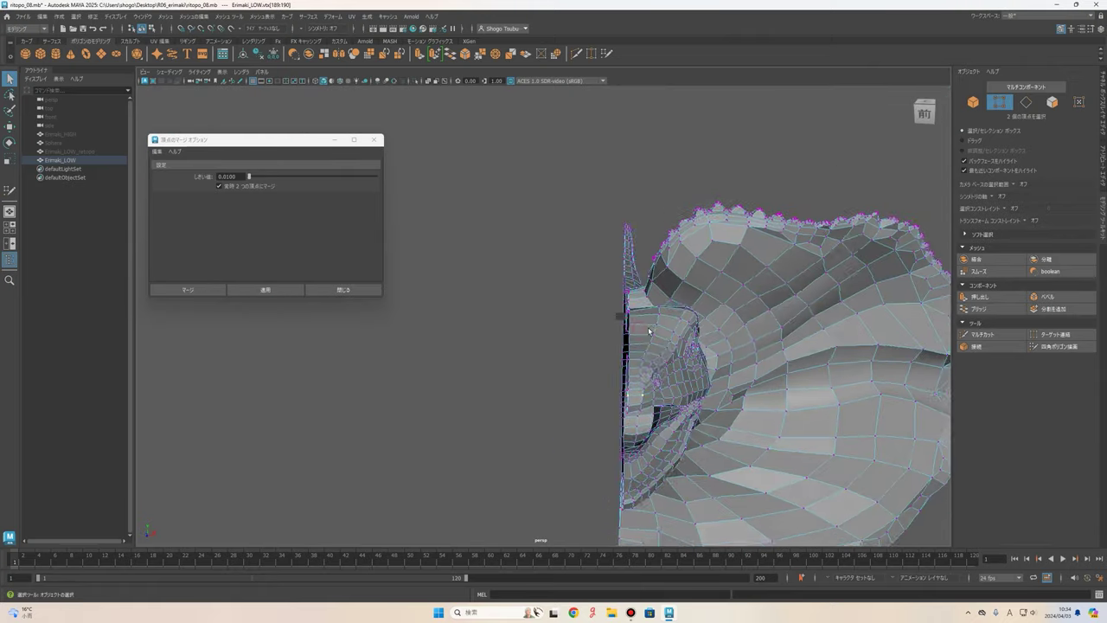
{"action": "mouse_move", "coordinate": [632, 330]}
{"action": "left_mouse_down", "text": "alt"}
{"action": "mouse_move", "coordinate": [601, 291]}
{"action": "mouse_move", "coordinate": [675, 293]}
{"action": "left_mouse_up", "text": "alt"}
{"action": "key", "text": "F8"}
{"action": "scroll", "coordinate": [648, 296], "scroll_direction": "down", "scroll_amount": 2}
{"action": "scroll", "coordinate": [626, 299], "scroll_direction": "down", "scroll_amount": 1}
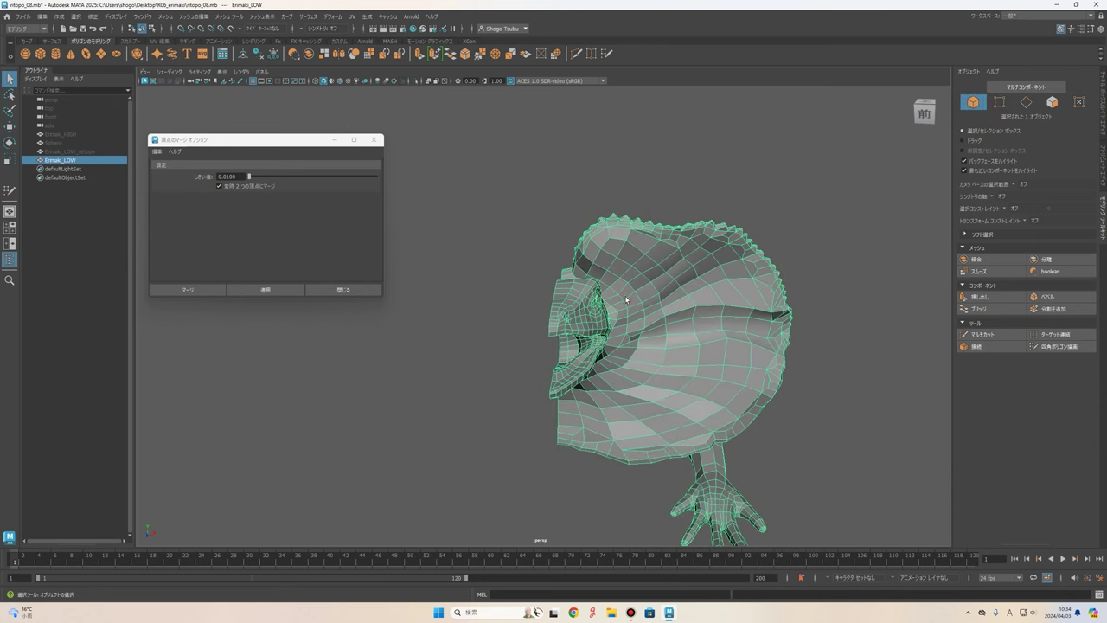
{"action": "key", "text": "space"}
{"action": "key", "text": "space"}
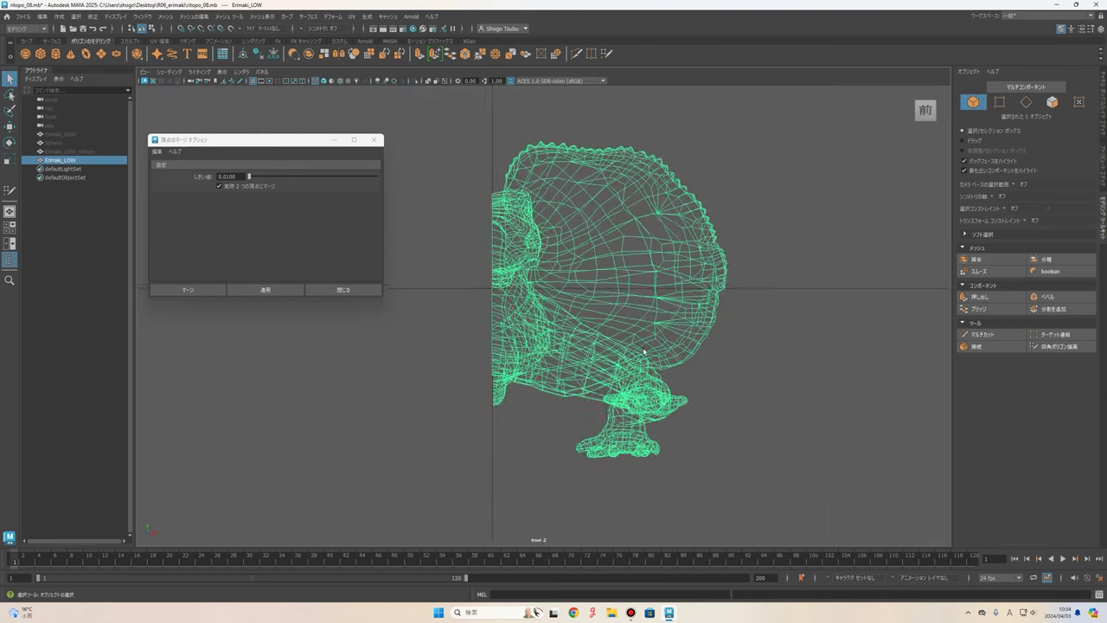
{"action": "scroll", "coordinate": [654, 311], "scroll_direction": "up", "scroll_amount": 2}
Select the 149 vertices along the head's centre seam in the front view.
{"action": "right_click_drag", "start_coordinate": [477, 173], "coordinate": [463, 138]}
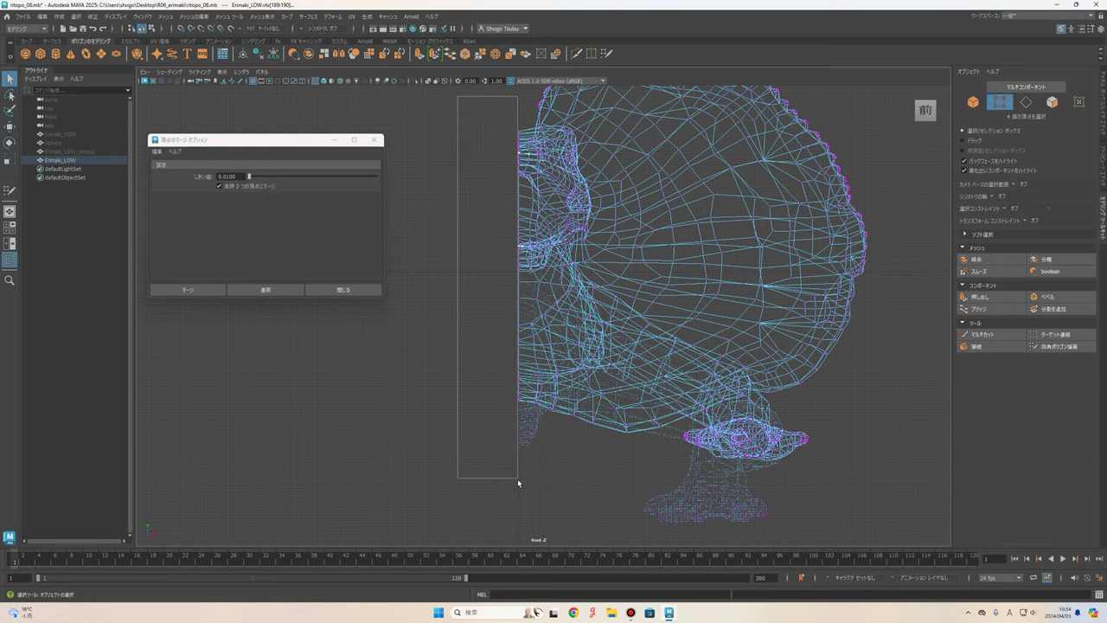
{"action": "left_click_drag", "start_coordinate": [517, 479], "coordinate": [519, 481]}
{"action": "middle_click_drag", "start_coordinate": [560, 268], "coordinate": [565, 288], "text": "alt"}
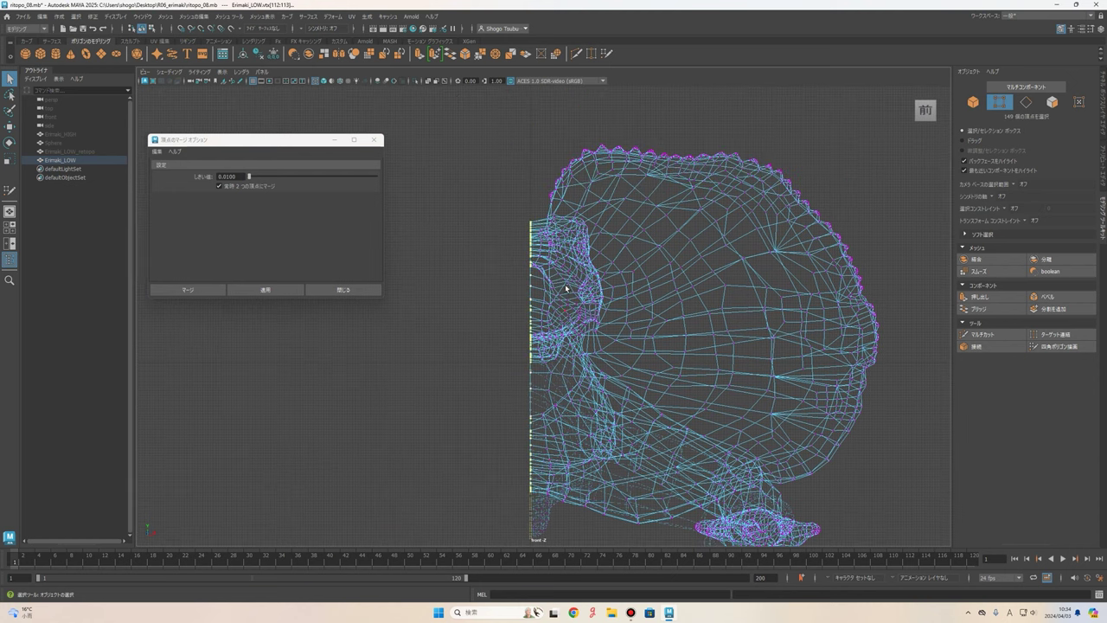
Zoom the front wireframe view and close the Merge Vertices Options window.
{"action": "scroll", "coordinate": [565, 288], "scroll_direction": "up", "scroll_amount": 2}
{"action": "scroll", "coordinate": [561, 259], "scroll_direction": "up", "scroll_amount": 2}
{"action": "scroll", "coordinate": [545, 329], "scroll_direction": "up", "scroll_amount": 2}
{"action": "scroll", "coordinate": [533, 360], "scroll_direction": "up", "scroll_amount": 2}
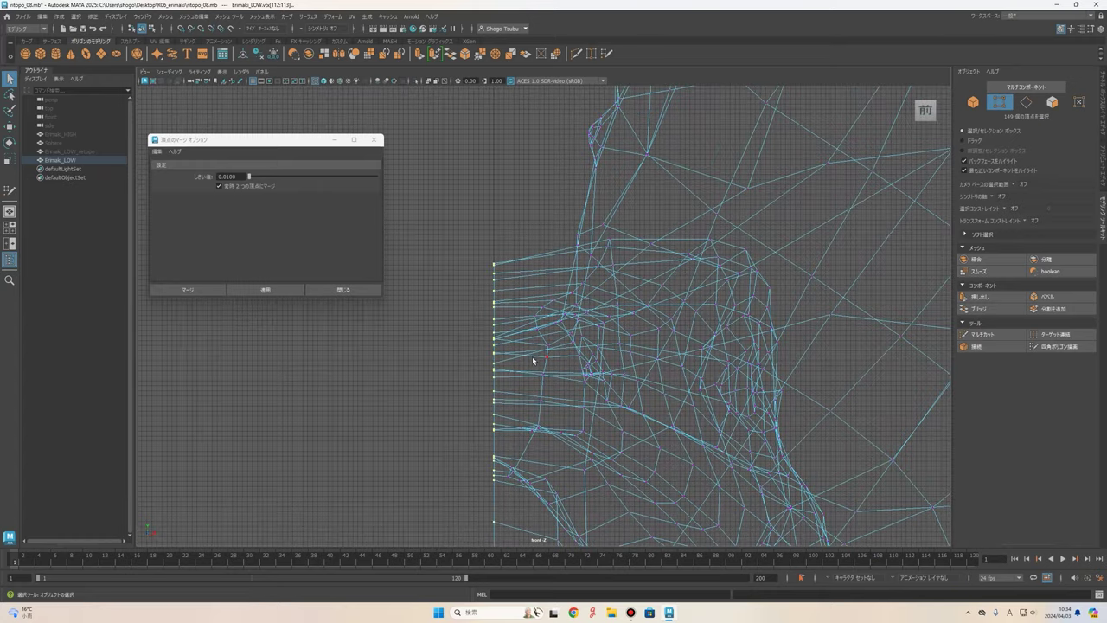
{"action": "scroll", "coordinate": [531, 345], "scroll_direction": "up", "scroll_amount": 2}
{"action": "scroll", "coordinate": [488, 285], "scroll_direction": "up", "scroll_amount": 2}
{"action": "scroll", "coordinate": [493, 277], "scroll_direction": "down", "scroll_amount": 2}
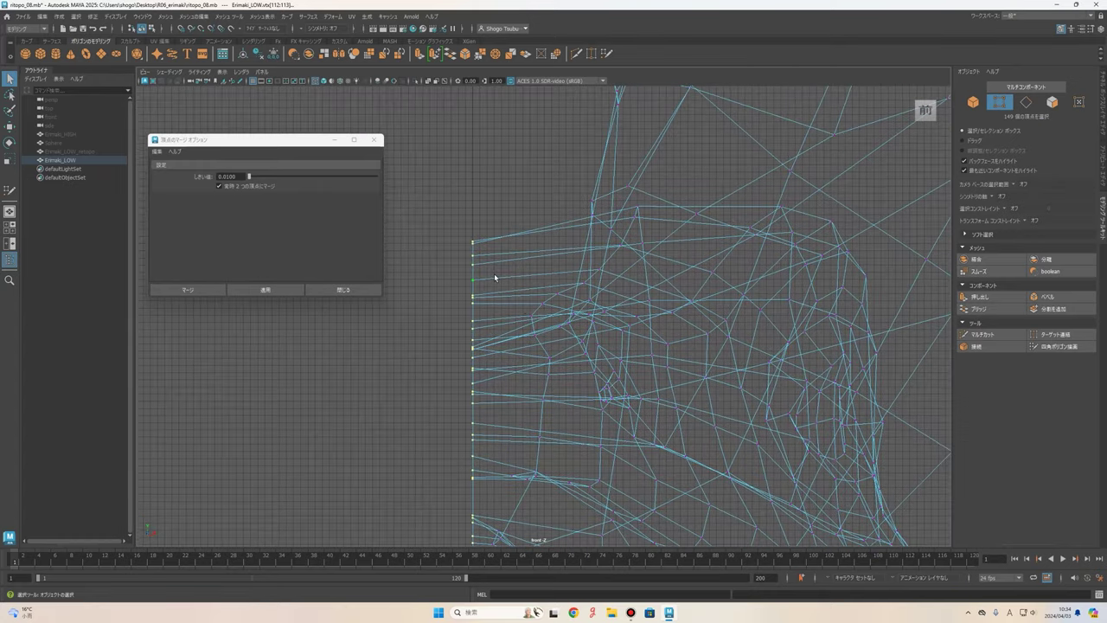
{"action": "scroll", "coordinate": [553, 346], "scroll_direction": "down", "scroll_amount": 2}
{"action": "scroll", "coordinate": [569, 372], "scroll_direction": "down", "scroll_amount": 2}
{"action": "scroll", "coordinate": [566, 346], "scroll_direction": "up", "scroll_amount": 2}
{"action": "scroll", "coordinate": [564, 285], "scroll_direction": "down", "scroll_amount": 2}
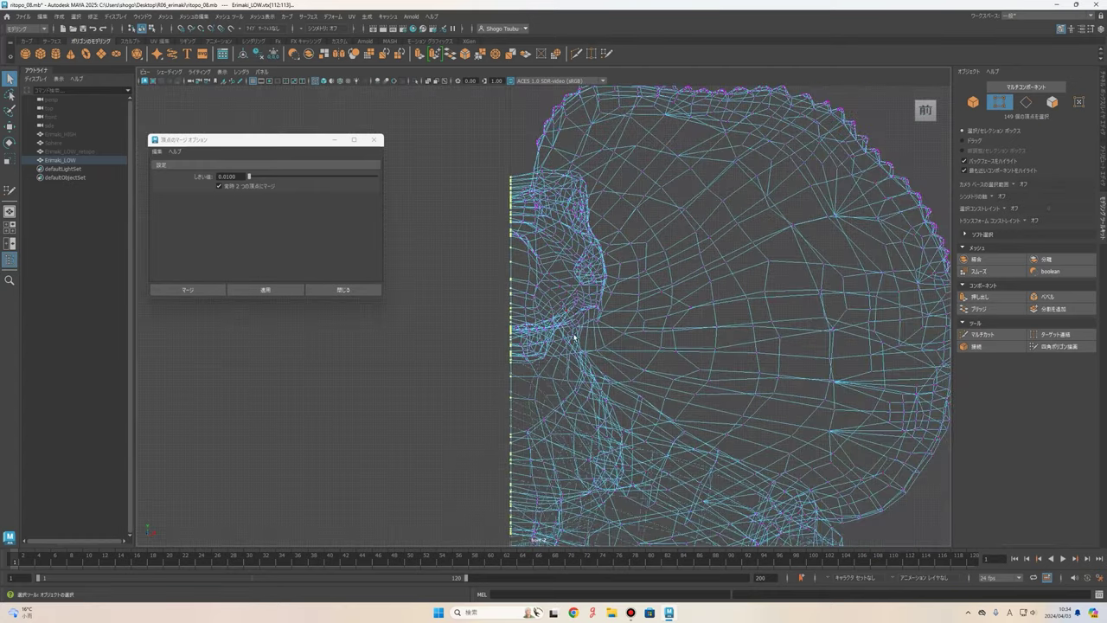
{"action": "scroll", "coordinate": [572, 305], "scroll_direction": "up", "scroll_amount": 1}
{"action": "scroll", "coordinate": [572, 305], "scroll_direction": "down", "scroll_amount": 1}
{"action": "scroll", "coordinate": [450, 208], "scroll_direction": "down", "scroll_amount": 1}
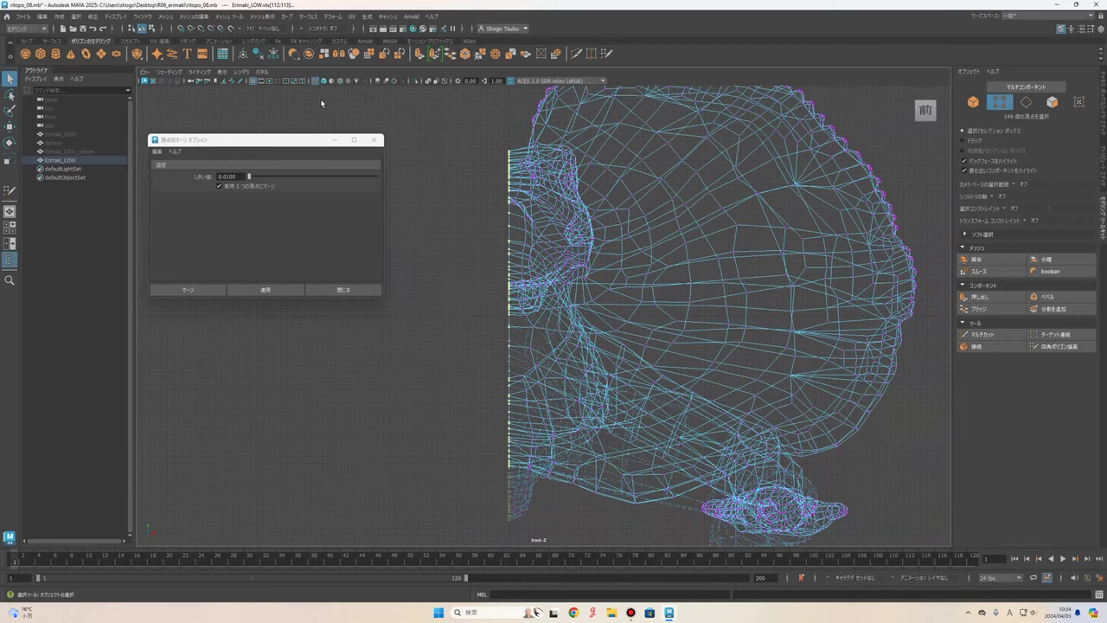
{"action": "left_click", "coordinate": [365, 141]}
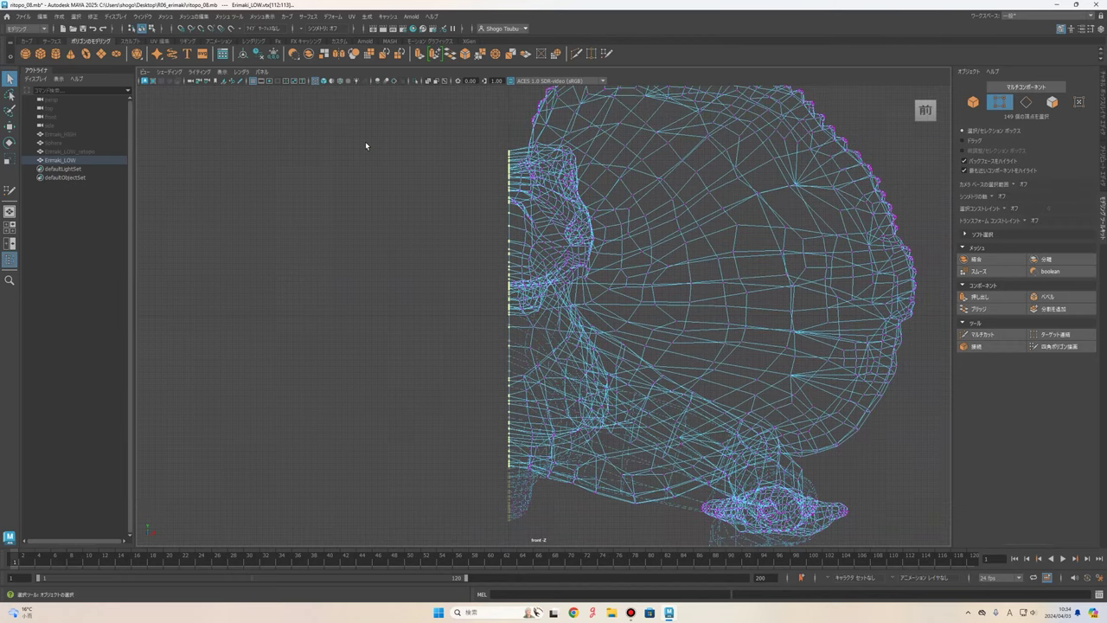
Open the Component Editor, enlarge it, and show the Polygon vertex position table.
{"action": "left_click", "coordinate": [145, 17]}
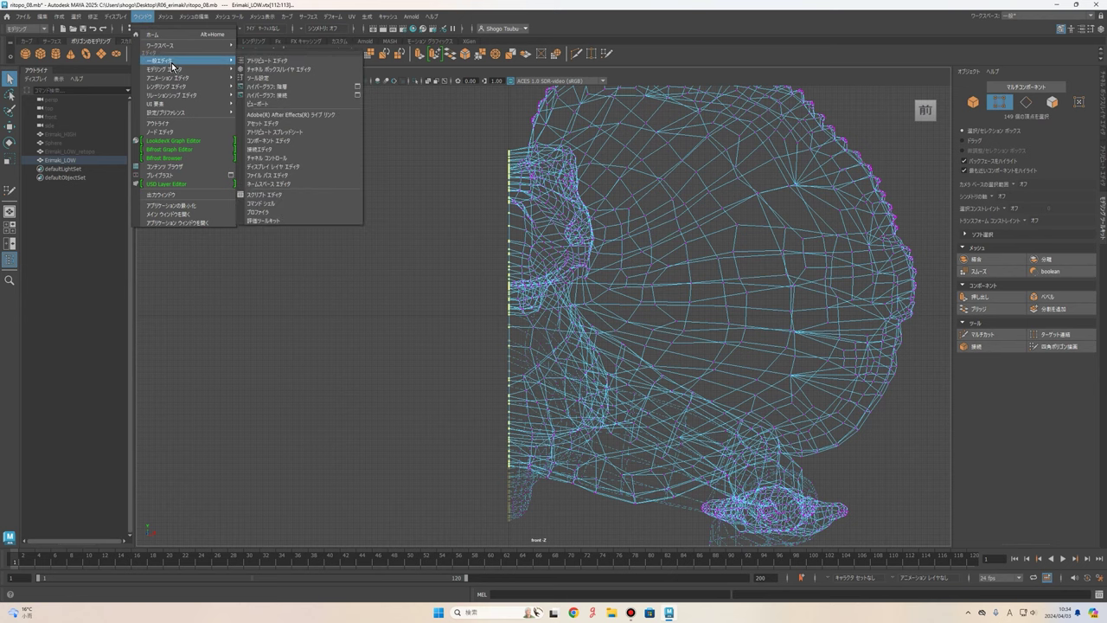
{"action": "mouse_move", "coordinate": [173, 61]}
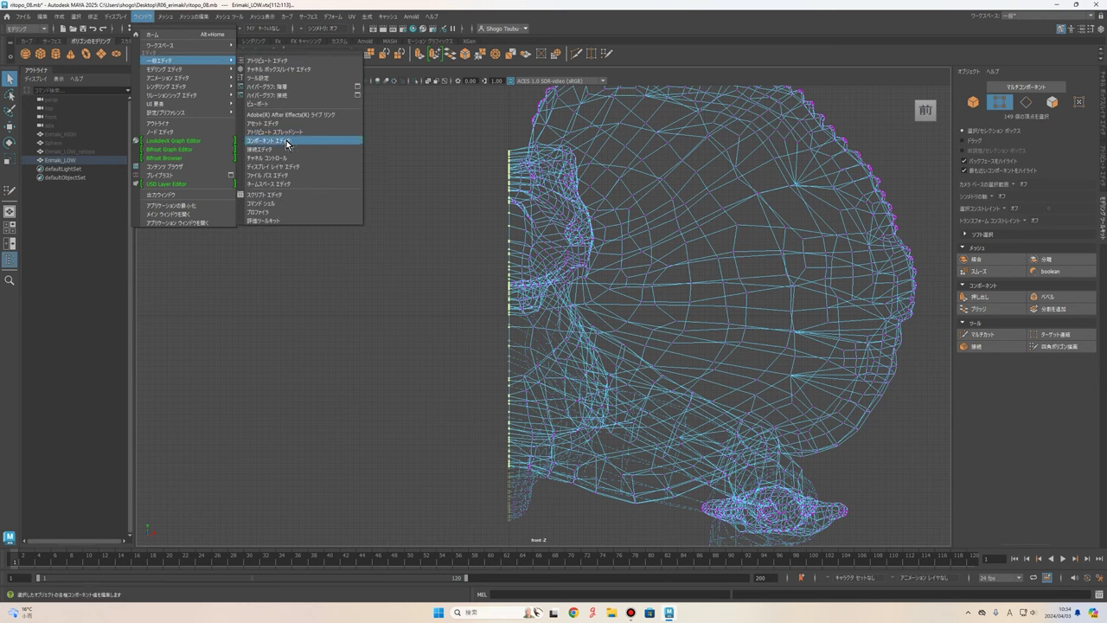
{"action": "left_click", "coordinate": [287, 143]}
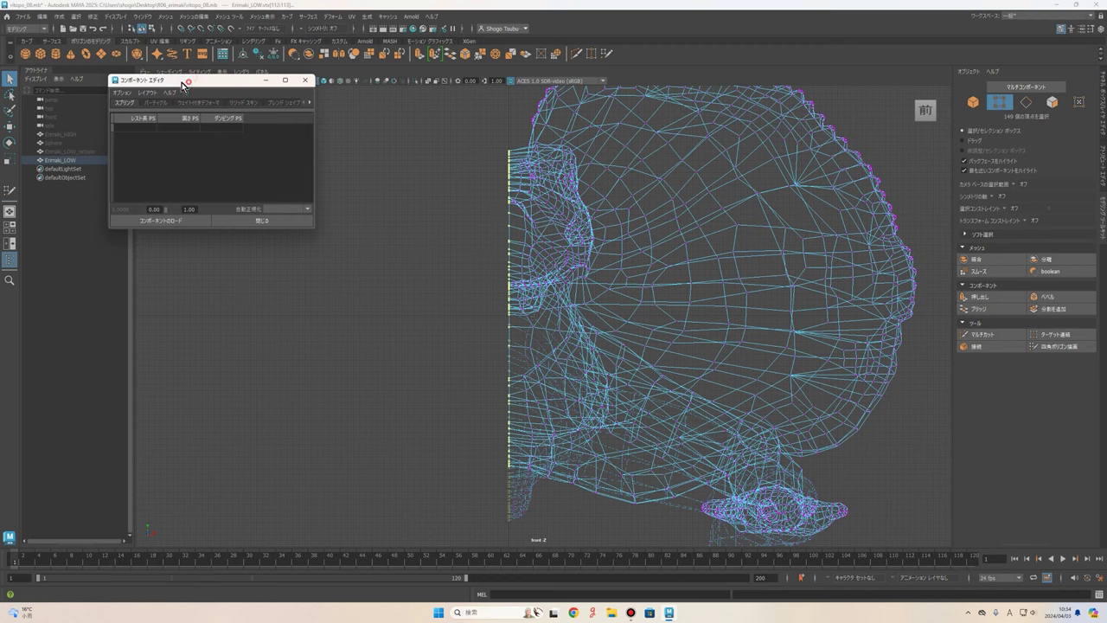
{"action": "left_click_drag", "start_coordinate": [186, 77], "coordinate": [122, 76]}
{"action": "left_click_drag", "start_coordinate": [250, 226], "coordinate": [377, 320]}
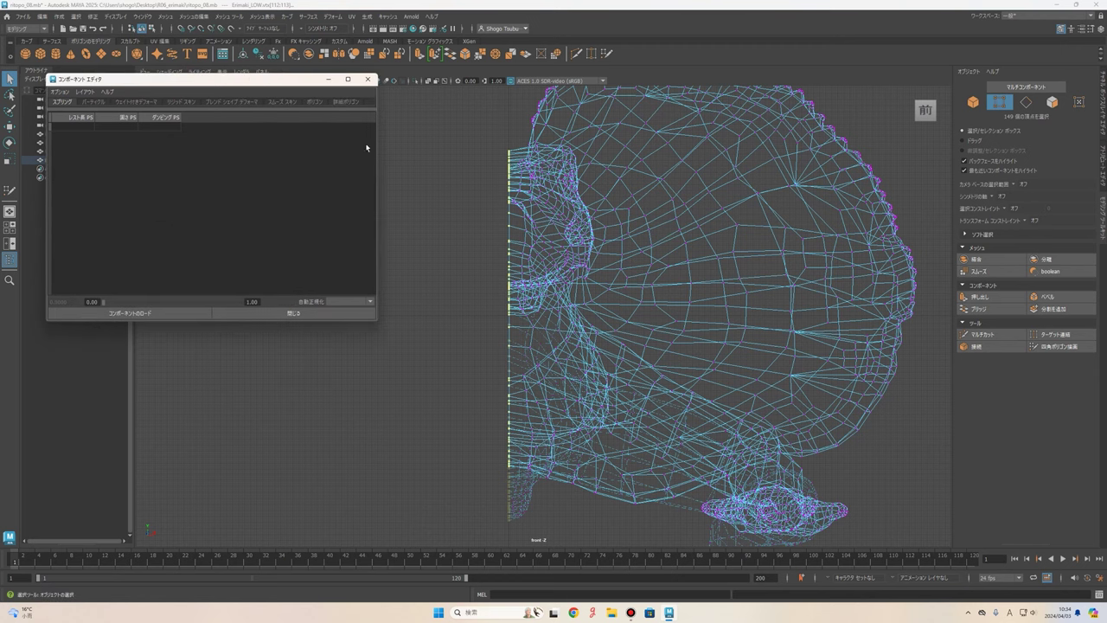
{"action": "left_click", "coordinate": [313, 102]}
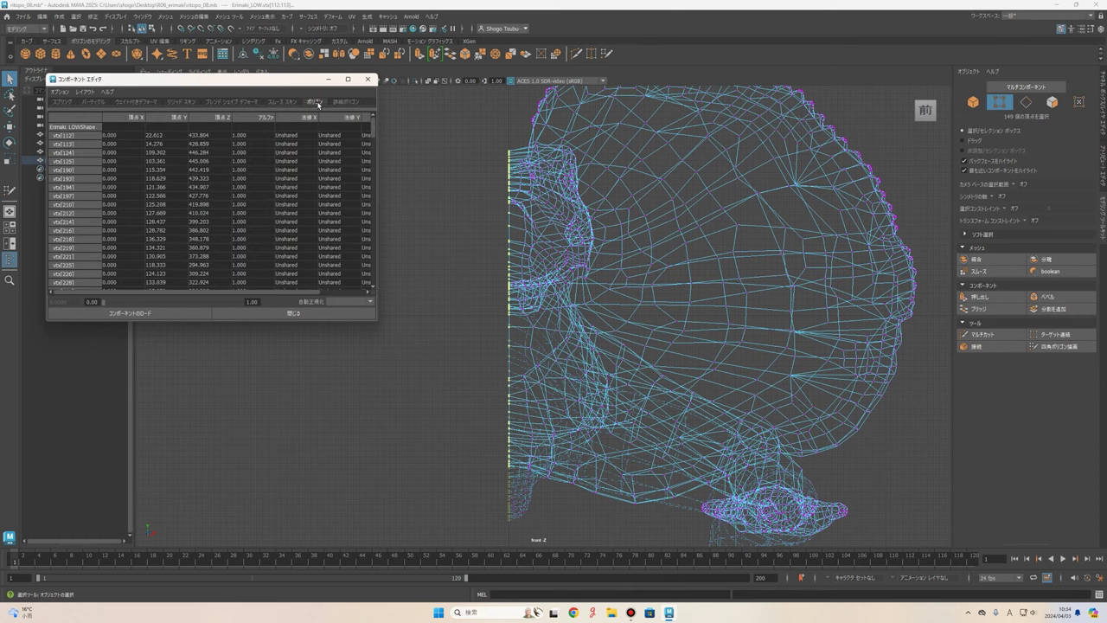
{"action": "left_click_drag", "start_coordinate": [376, 319], "coordinate": [483, 472]}
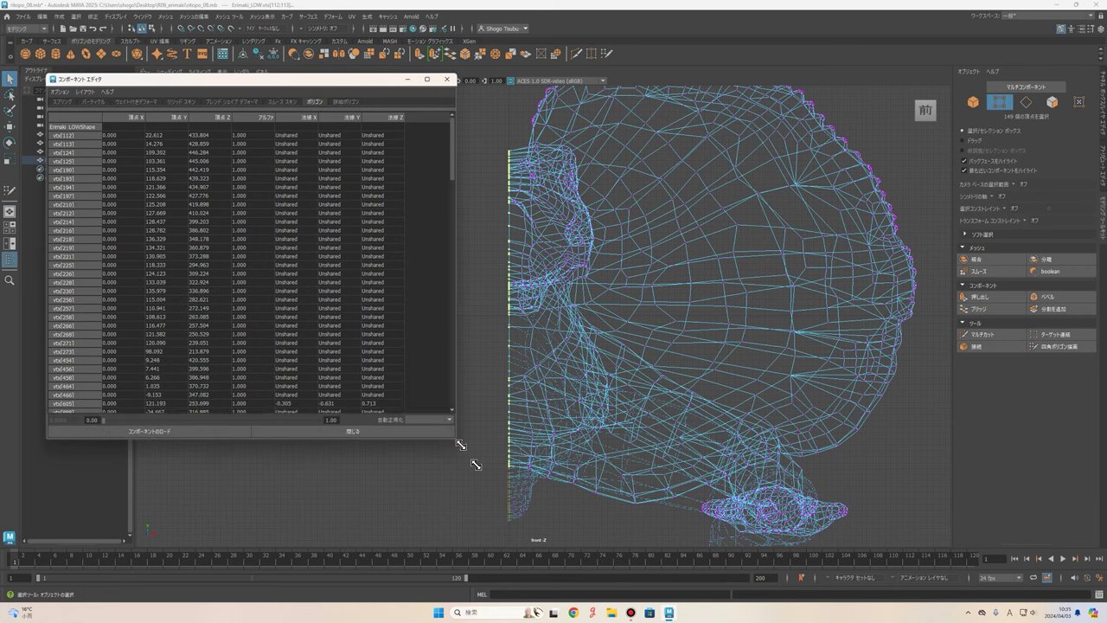
{"action": "mouse_move", "coordinate": [343, 82]}
{"action": "left_mouse_down"}
{"action": "mouse_move", "coordinate": [327, 77]}
{"action": "mouse_move", "coordinate": [325, 113]}
{"action": "left_mouse_up"}
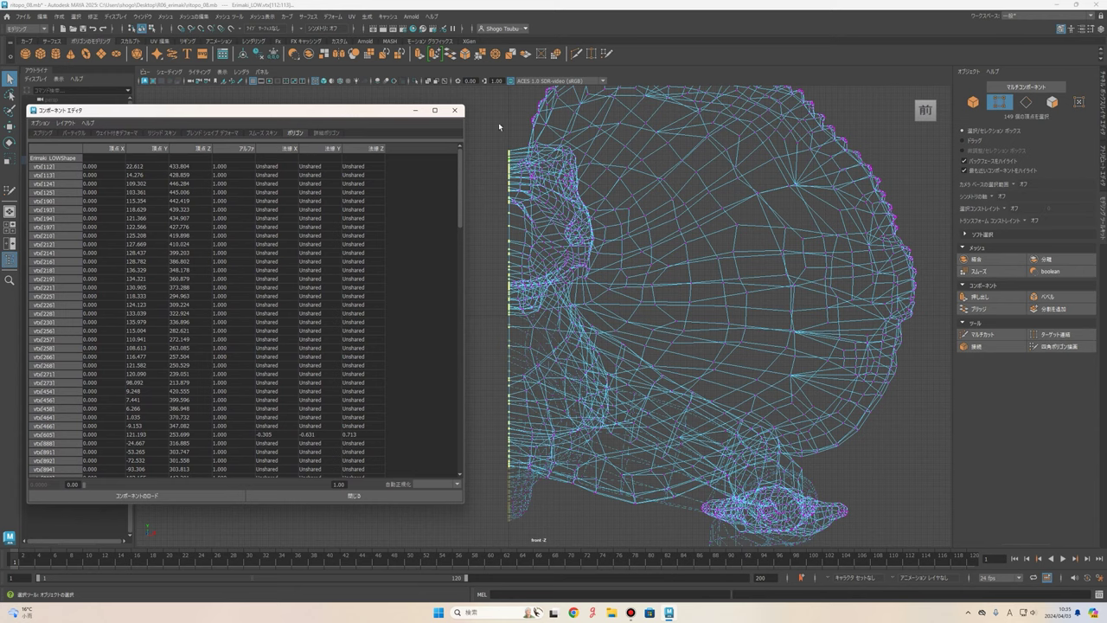
Select the X values of all 149 seam vertices and set them to 0.
{"action": "left_click_drag", "start_coordinate": [494, 124], "coordinate": [510, 543]}
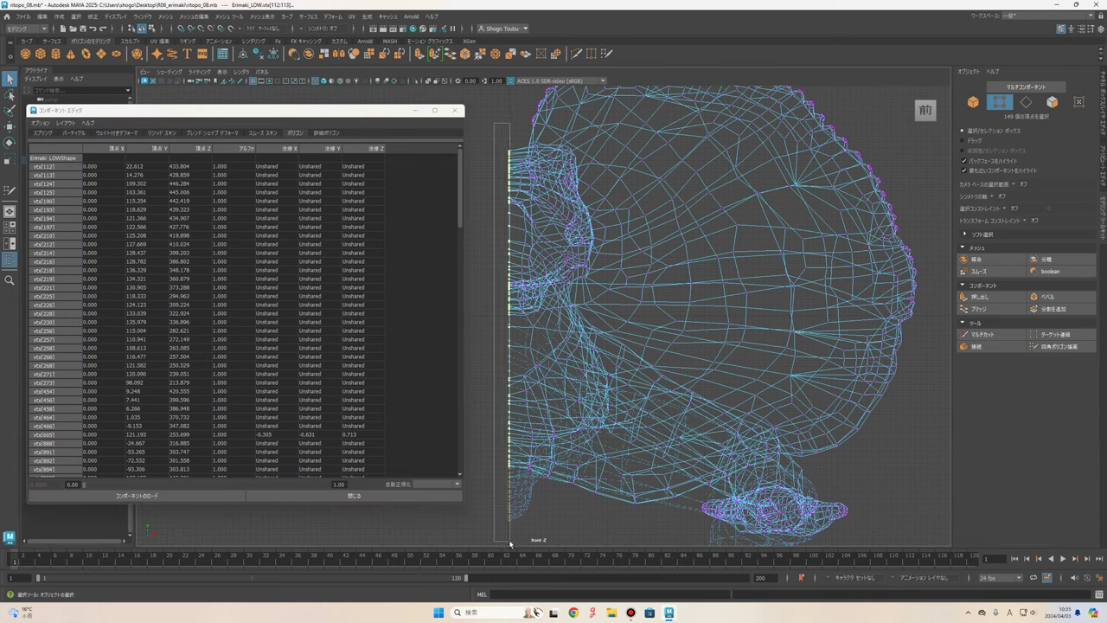
{"action": "left_click_drag", "start_coordinate": [494, 122], "coordinate": [509, 535]}
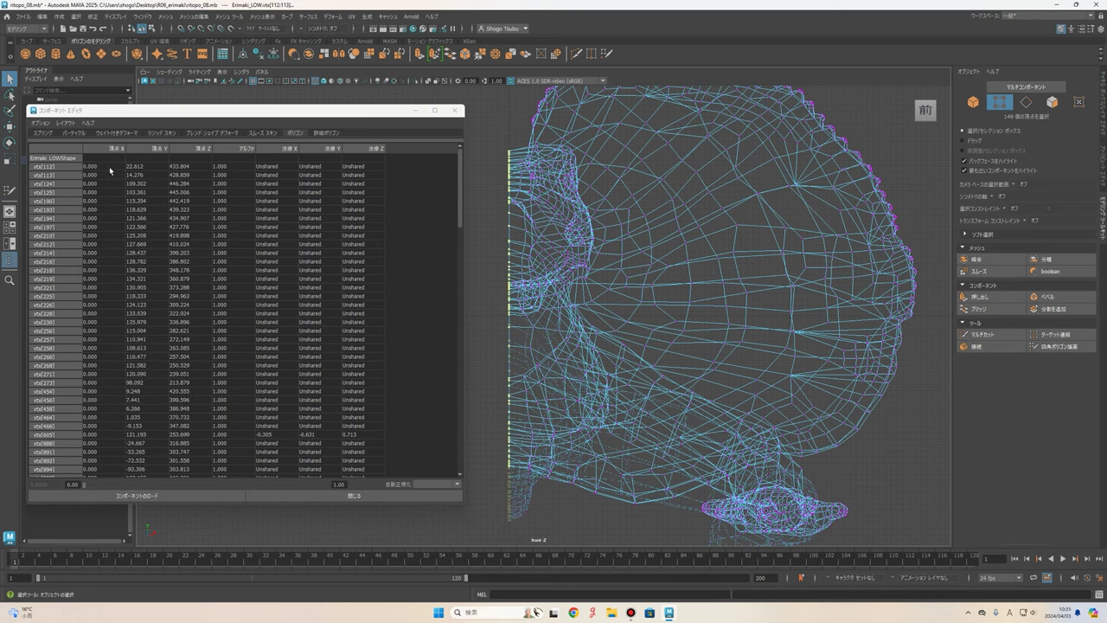
{"action": "left_click_drag", "start_coordinate": [118, 165], "coordinate": [112, 561]}
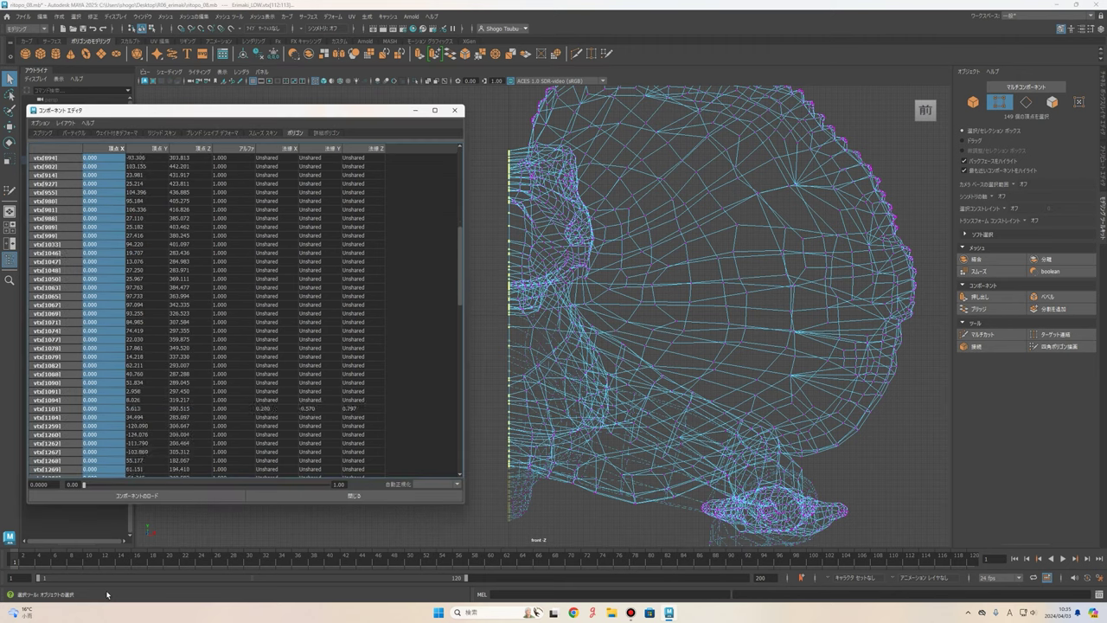
{"action": "mouse_move", "coordinate": [111, 560]}
{"action": "left_mouse_down"}
{"action": "mouse_move", "coordinate": [108, 593]}
{"action": "mouse_move", "coordinate": [108, 445]}
{"action": "left_mouse_up"}
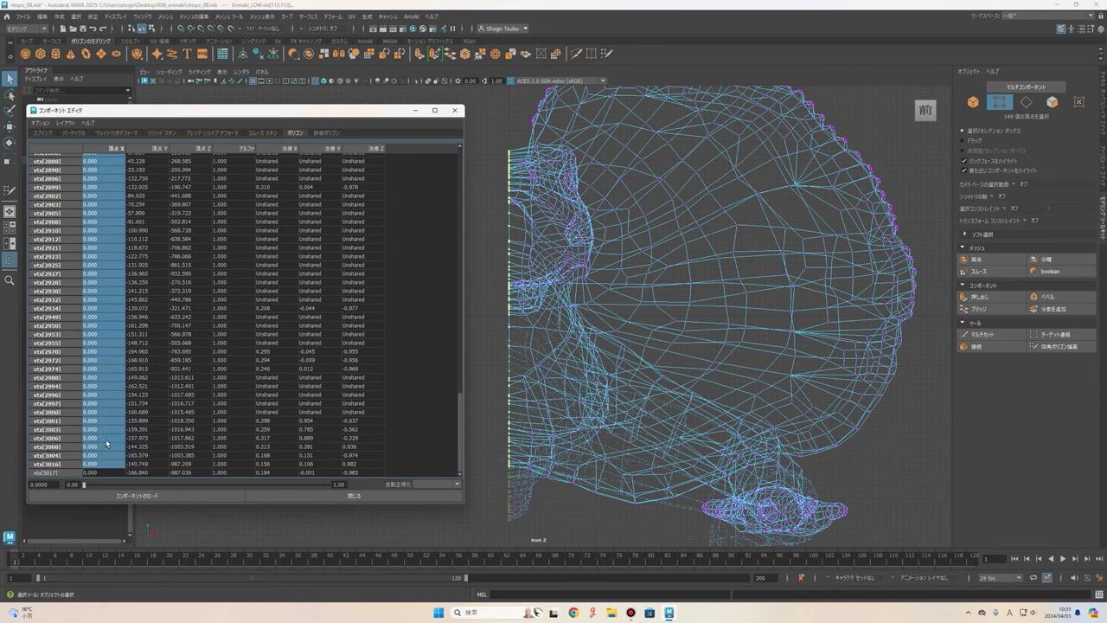
{"action": "scroll", "coordinate": [109, 444], "scroll_direction": "up", "scroll_amount": 10}
{"action": "scroll", "coordinate": [104, 539], "scroll_direction": "down", "scroll_amount": 5}
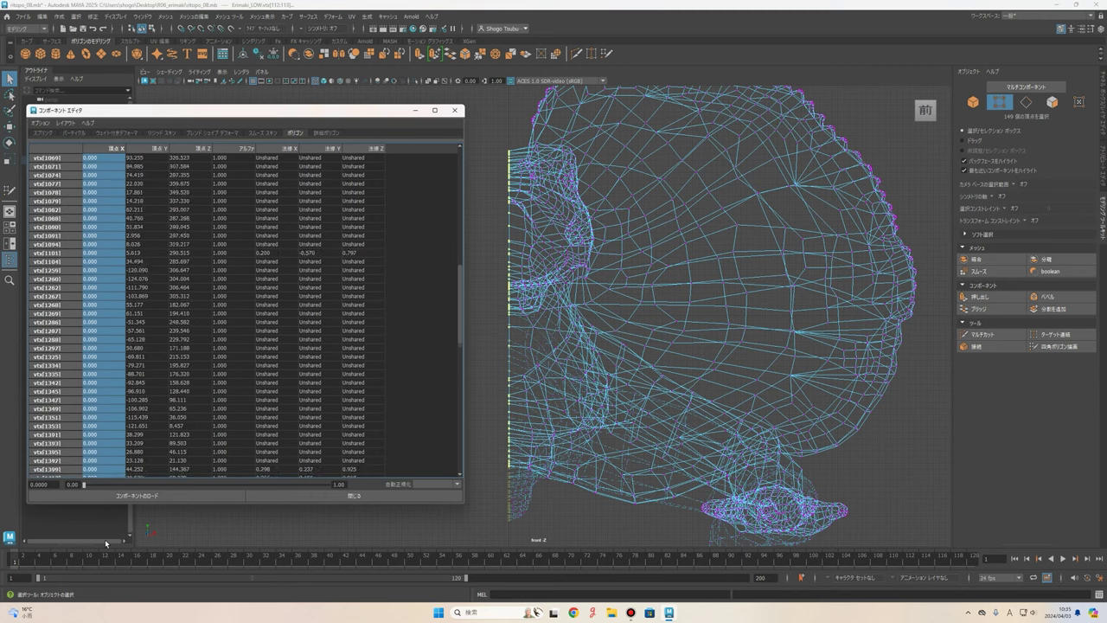
{"action": "scroll", "coordinate": [105, 541], "scroll_direction": "down", "scroll_amount": 5}
{"action": "scroll", "coordinate": [105, 543], "scroll_direction": "down", "scroll_amount": 5}
{"action": "left_click", "coordinate": [111, 473], "text": "shift"}
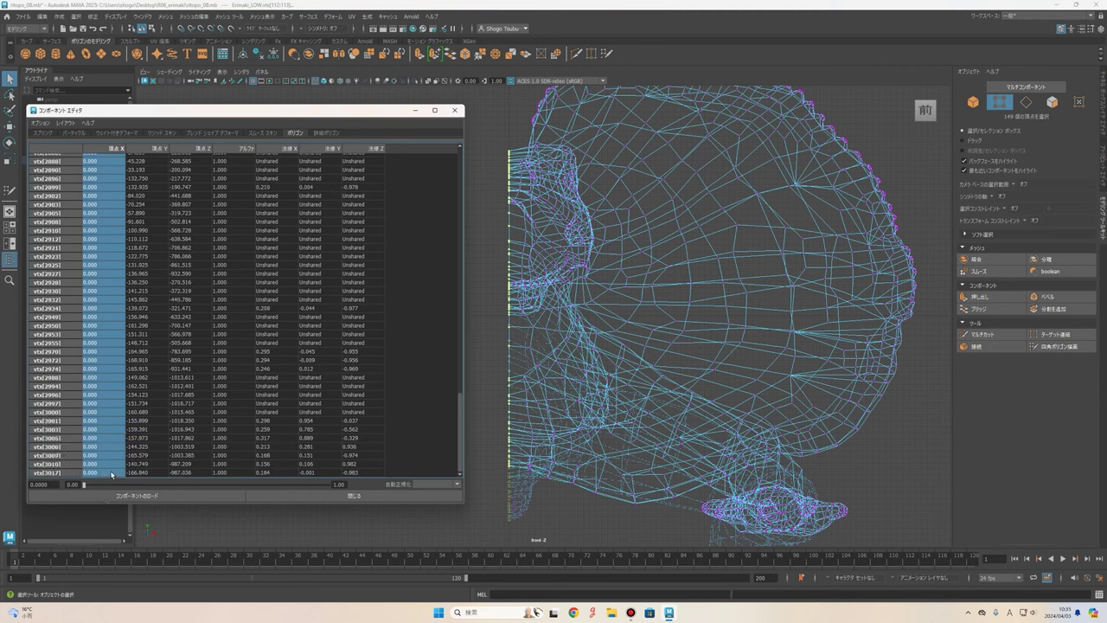
{"action": "double_click", "coordinate": [111, 474]}
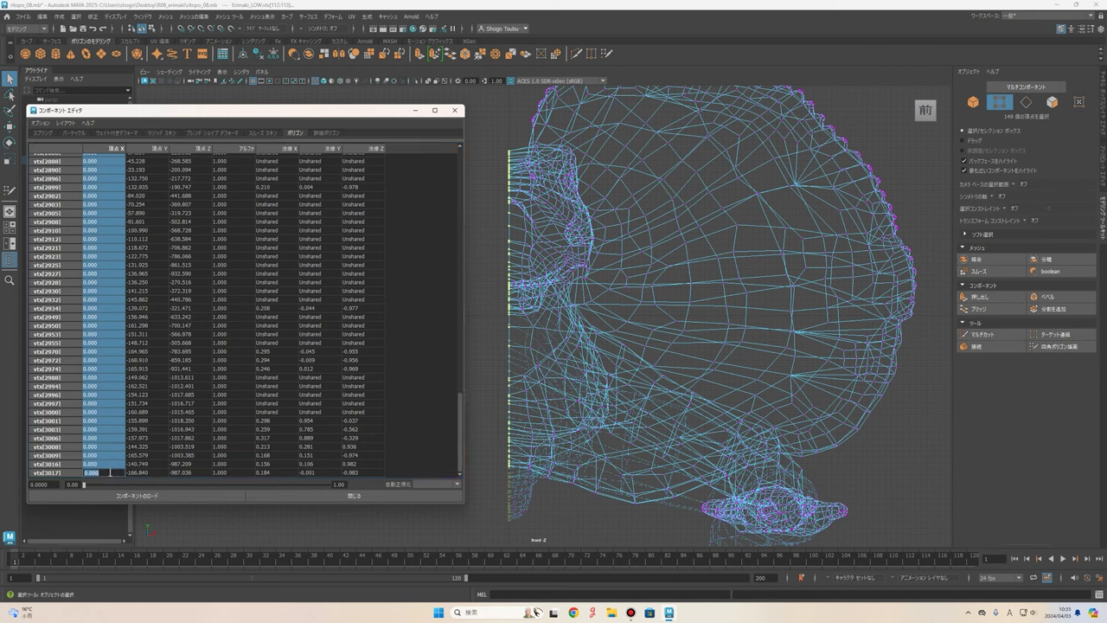
{"action": "type", "text": "0"}
{"action": "key", "text": "Return"}
Close the Component Editor, switch to Object mode with F8, and zoom to check the seam.
{"action": "left_click", "coordinate": [453, 113]}
{"action": "key", "text": "F8"}
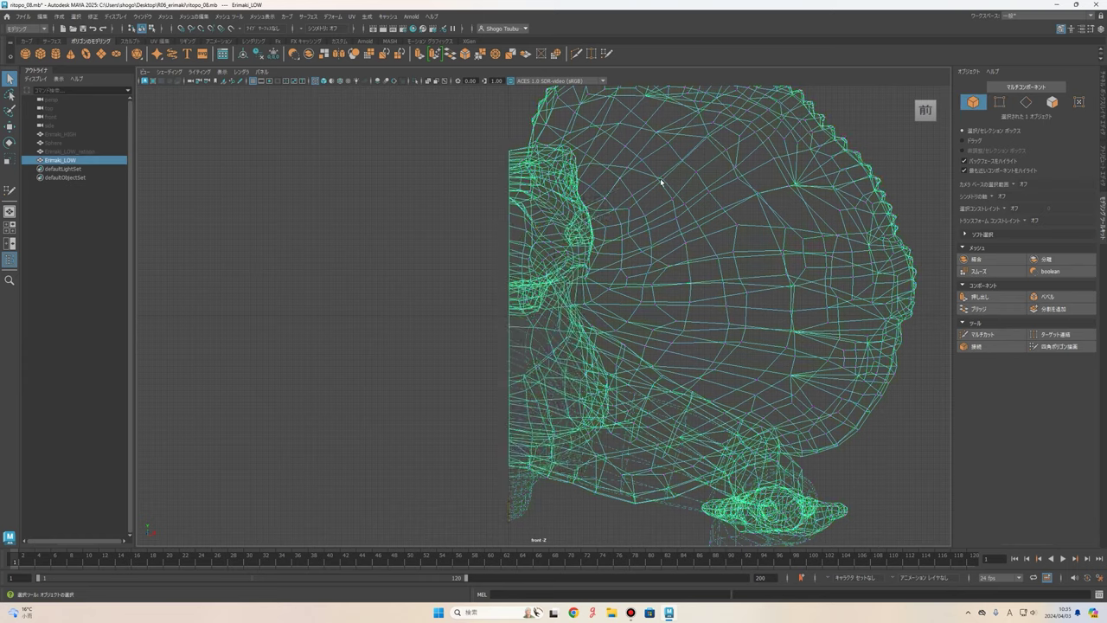
{"action": "scroll", "coordinate": [507, 217], "scroll_direction": "up", "scroll_amount": 2}
{"action": "scroll", "coordinate": [511, 243], "scroll_direction": "up", "scroll_amount": 3}
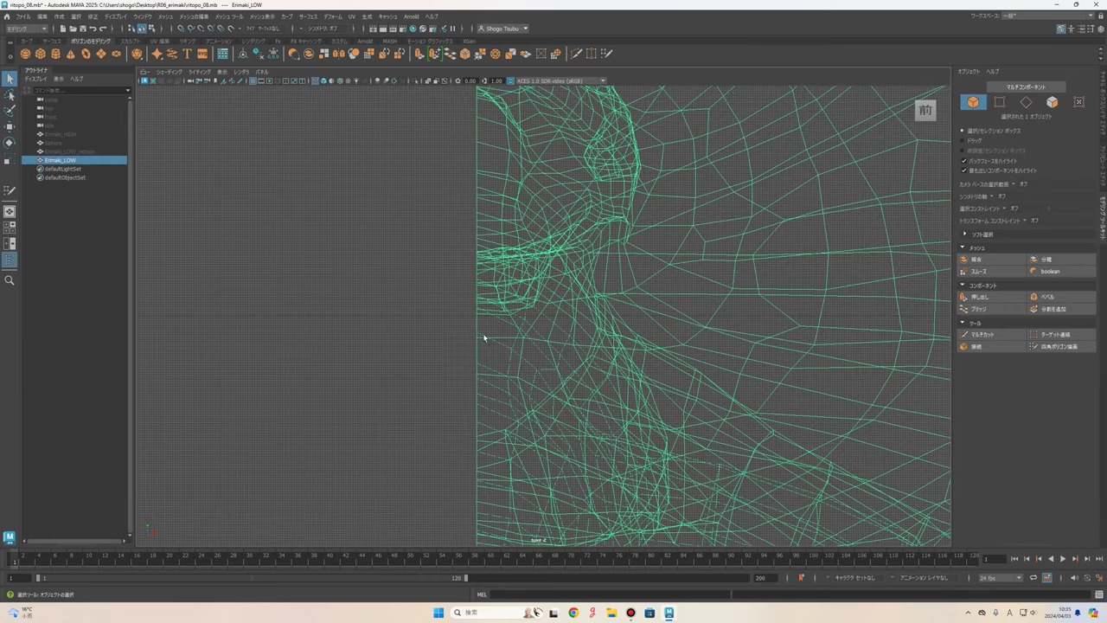
{"action": "scroll", "coordinate": [474, 281], "scroll_direction": "down", "scroll_amount": 2}
{"action": "scroll", "coordinate": [519, 251], "scroll_direction": "down", "scroll_amount": 3}
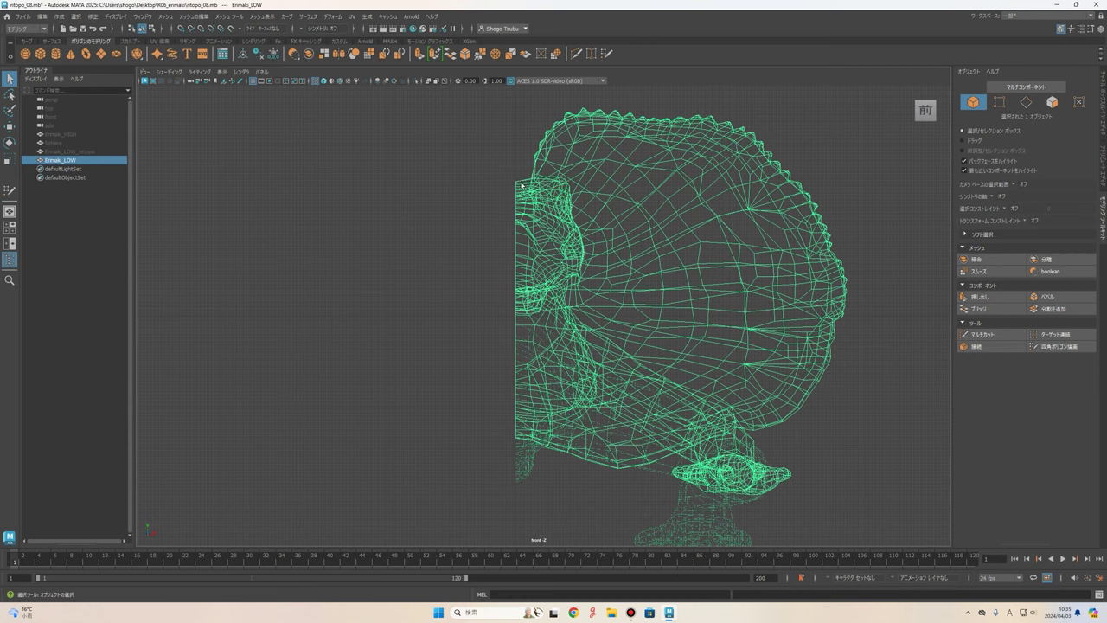
In Mirror options, switch the merge threshold to Custom 0.0010.
{"action": "double_click", "coordinate": [340, 55]}
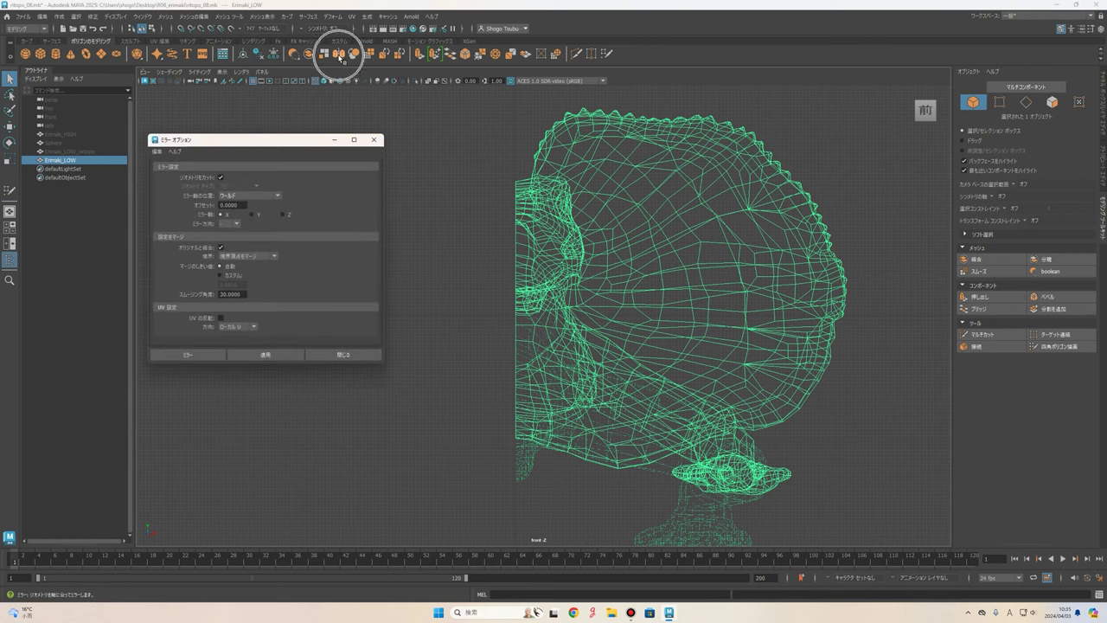
{"action": "left_click_drag", "start_coordinate": [277, 146], "coordinate": [229, 146]}
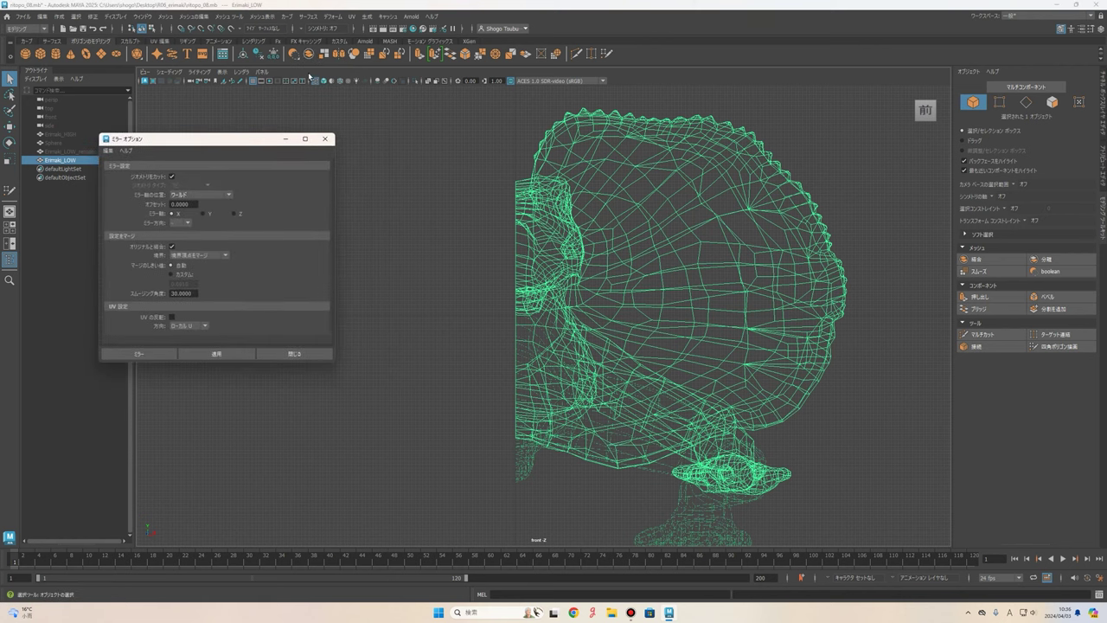
{"action": "left_click", "coordinate": [346, 56]}
{"action": "left_click_drag", "start_coordinate": [213, 139], "coordinate": [214, 127]}
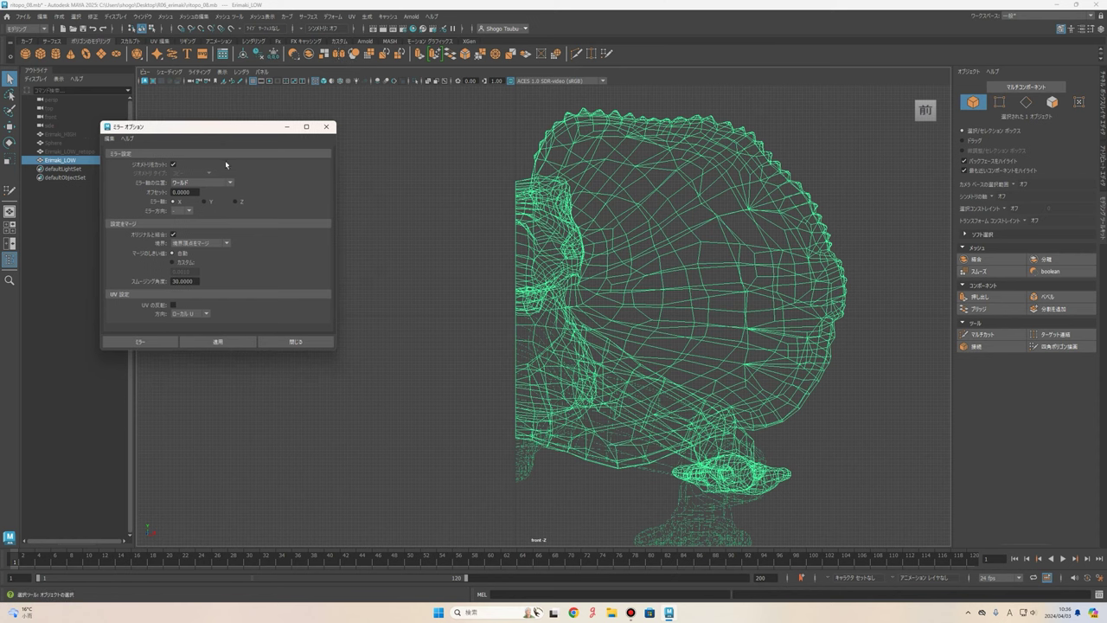
{"action": "left_click", "coordinate": [183, 263]}
{"action": "left_click", "coordinate": [173, 259]}
{"action": "left_click", "coordinate": [180, 273]}
{"action": "left_click", "coordinate": [174, 272]}
{"action": "left_click_drag", "start_coordinate": [191, 271], "coordinate": [165, 272]}
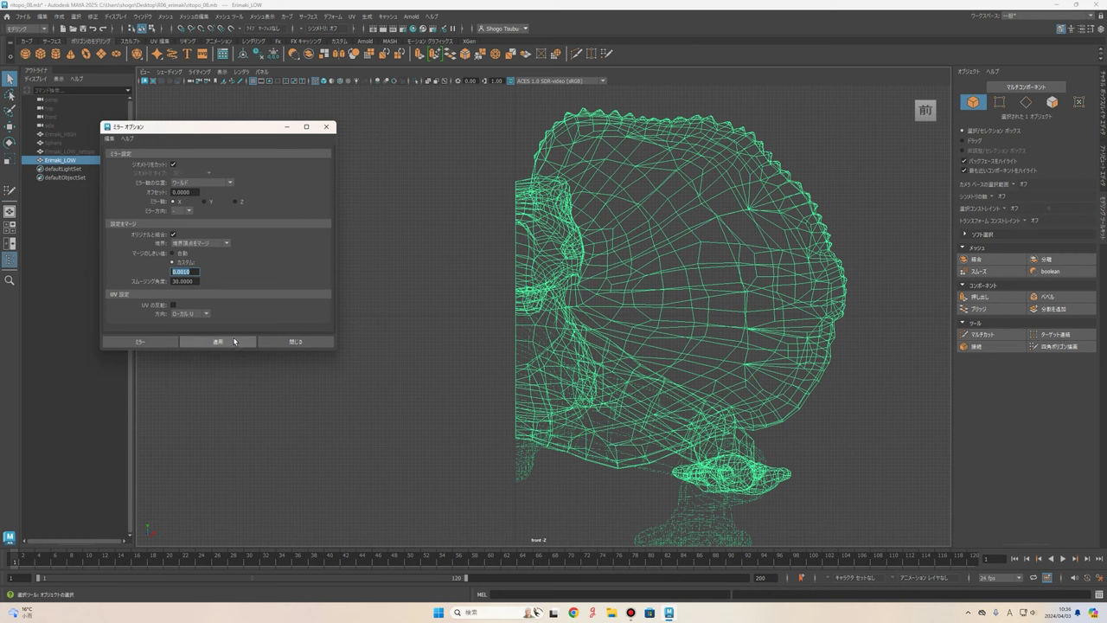
Set the mirror axis to X and apply the mirror to the half lizard.
{"action": "left_click", "coordinate": [201, 202]}
{"action": "left_click", "coordinate": [171, 202]}
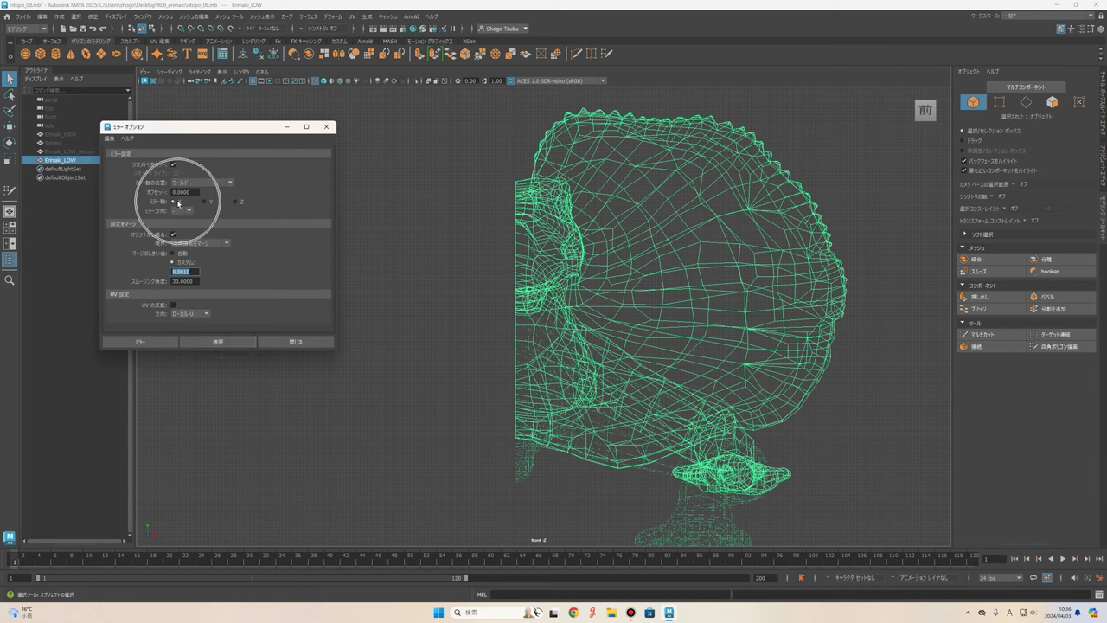
{"action": "left_click", "coordinate": [179, 184]}
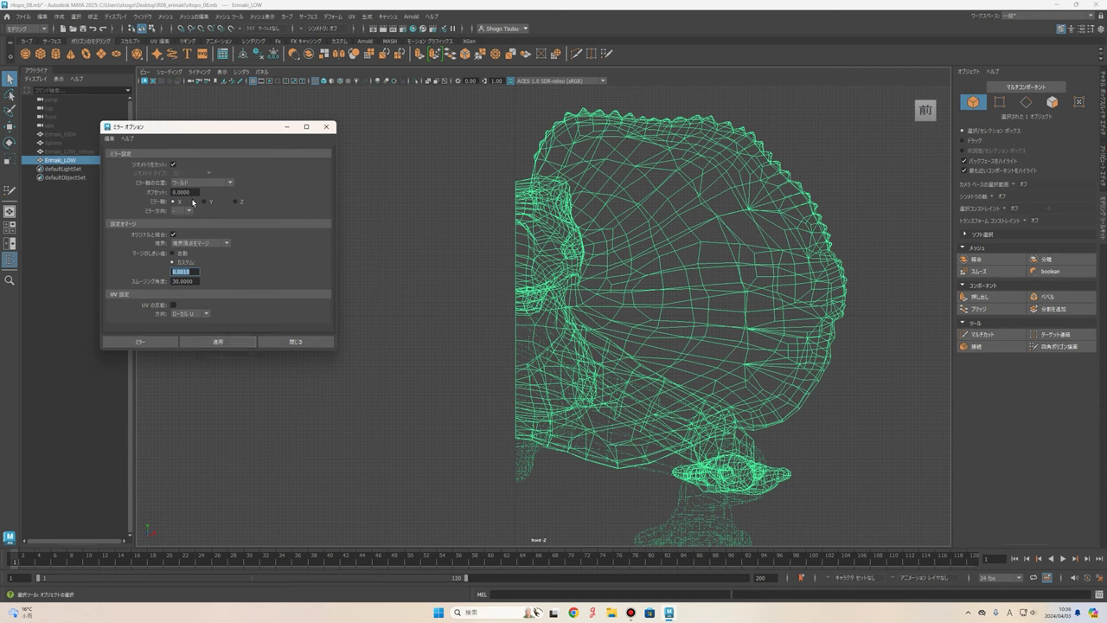
{"action": "left_click", "coordinate": [185, 203]}
{"action": "left_click", "coordinate": [186, 215]}
{"action": "left_click", "coordinate": [241, 344]}
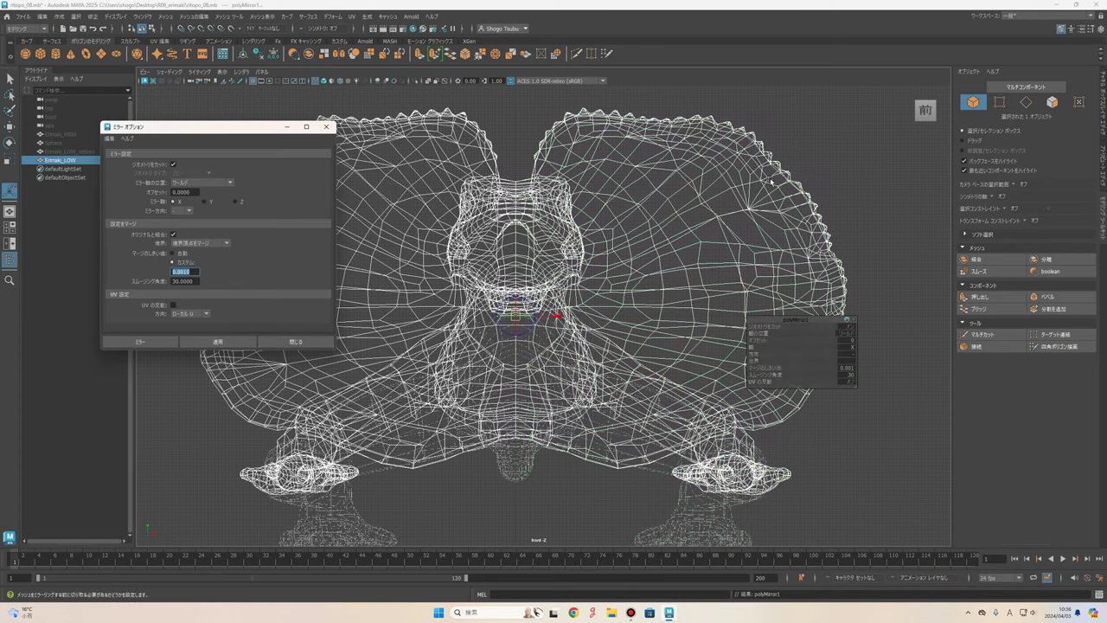
Frame the mirrored lizard in perspective, close Mirror Options, and orbit to its side.
{"action": "left_click", "coordinate": [578, 214]}
{"action": "left_click", "coordinate": [578, 214]}
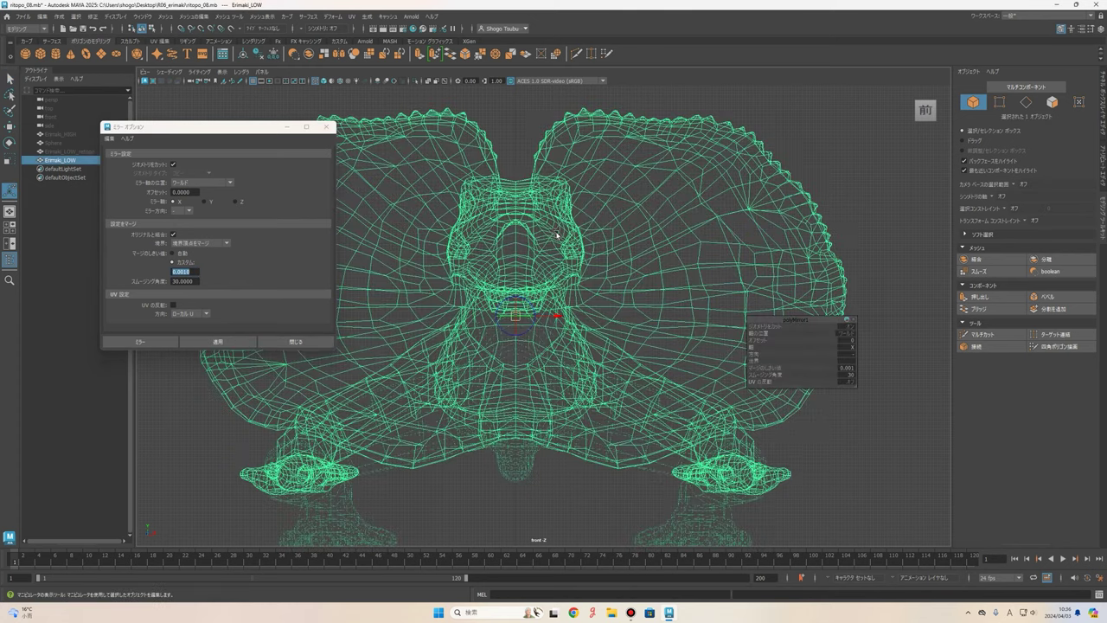
{"action": "key", "text": "space"}
{"action": "key", "text": "space"}
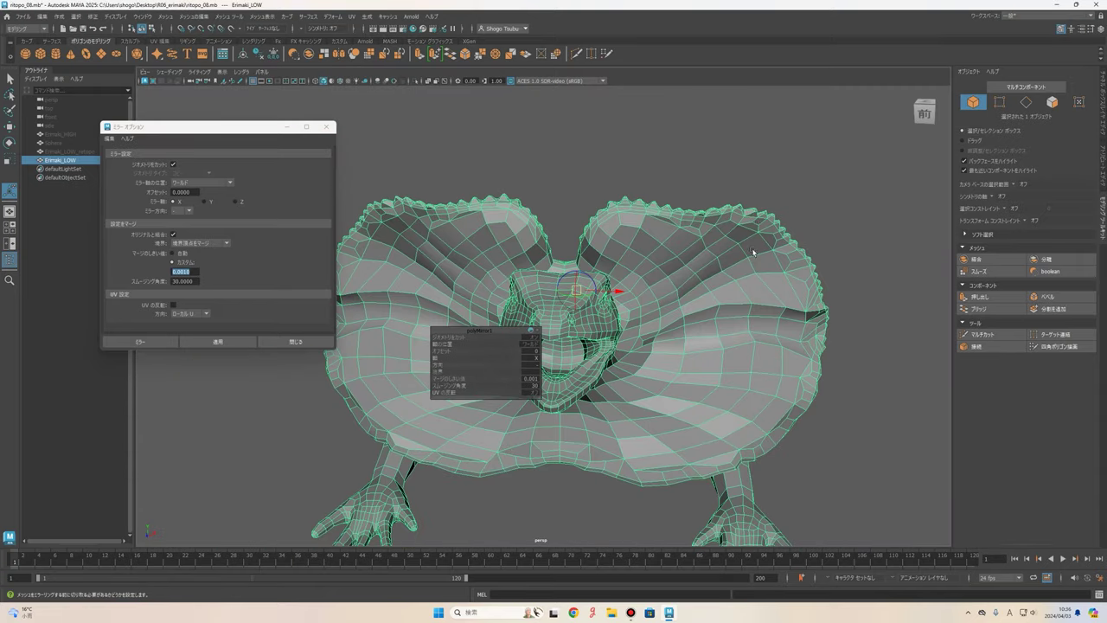
{"action": "key", "text": "f"}
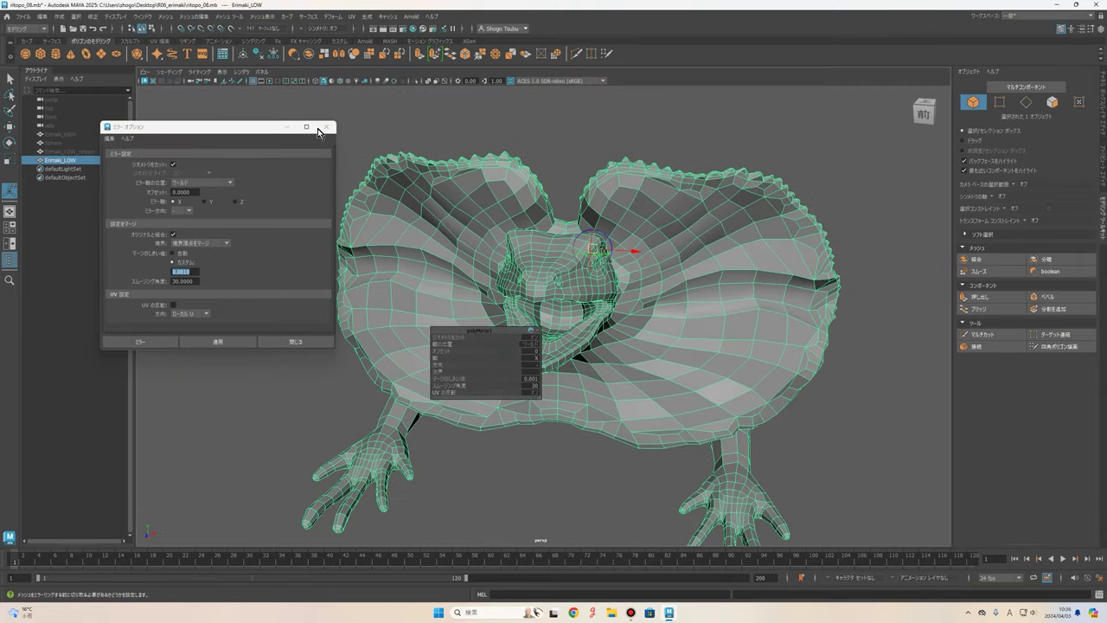
{"action": "left_click", "coordinate": [325, 126]}
{"action": "left_click", "coordinate": [613, 112]}
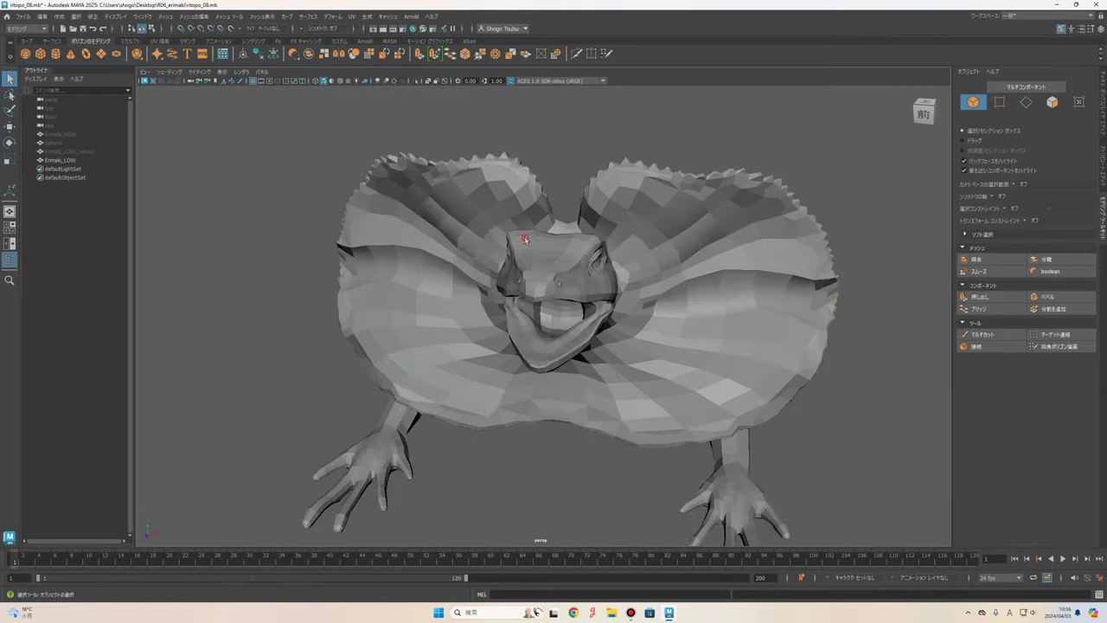
{"action": "left_click", "coordinate": [524, 236]}
{"action": "scroll", "coordinate": [551, 217], "scroll_direction": "down", "scroll_amount": 3}
{"action": "scroll", "coordinate": [522, 376], "scroll_direction": "up", "scroll_amount": 2}
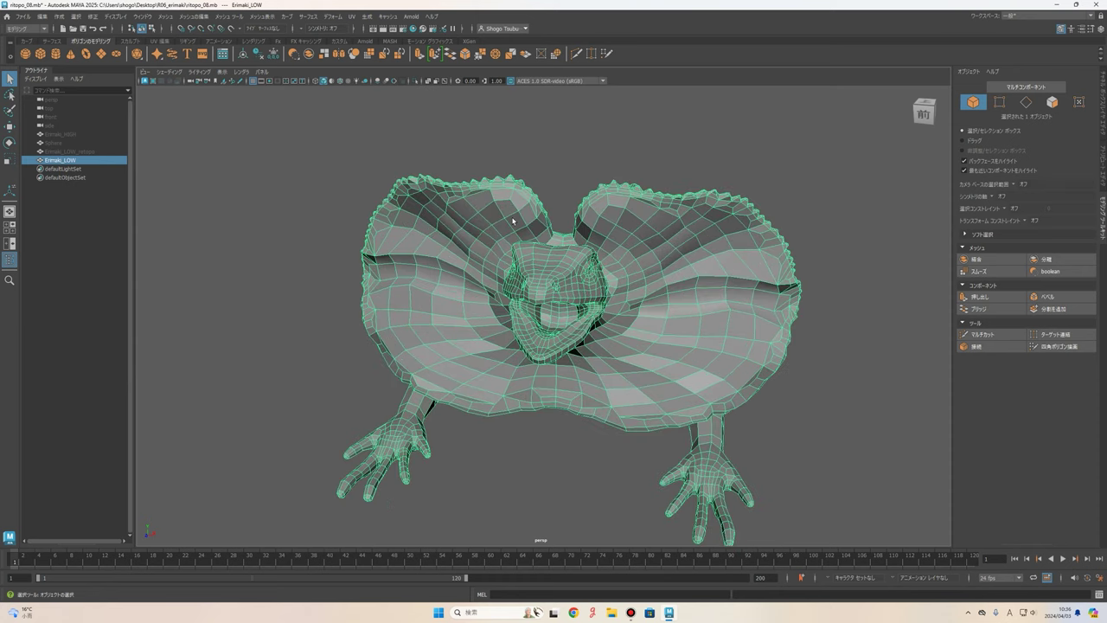
{"action": "right_click", "coordinate": [524, 221]}
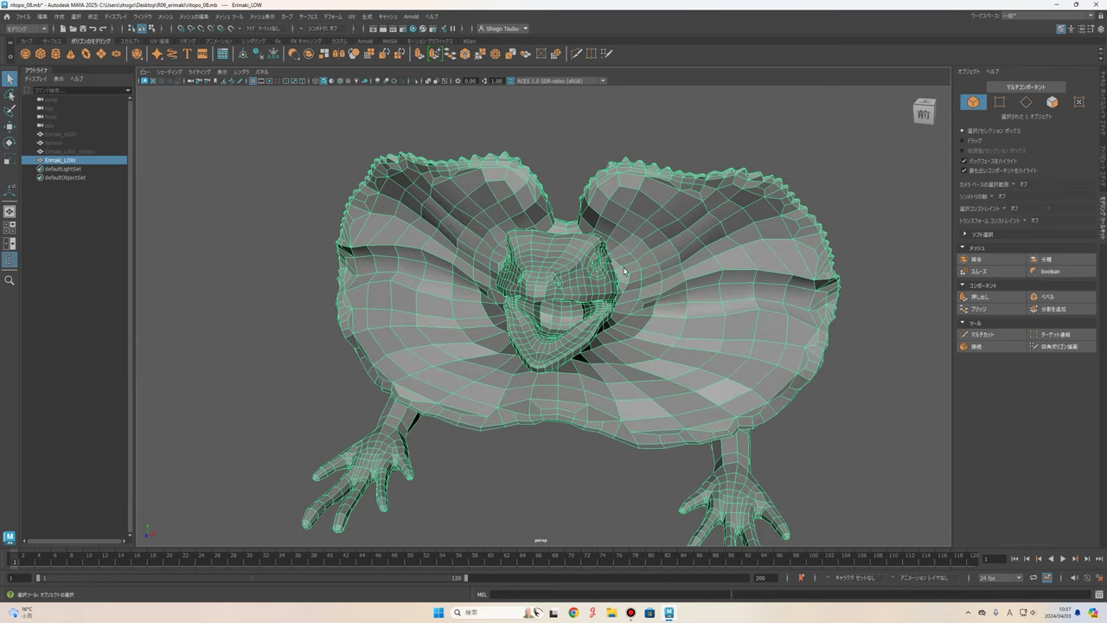
{"action": "mouse_move", "coordinate": [514, 246]}
{"action": "left_mouse_down", "text": "alt"}
{"action": "mouse_move", "coordinate": [596, 386]}
{"action": "mouse_move", "coordinate": [651, 341]}
{"action": "mouse_move", "coordinate": [605, 275]}
{"action": "mouse_move", "coordinate": [691, 261]}
{"action": "mouse_move", "coordinate": [680, 320]}
{"action": "mouse_move", "coordinate": [648, 314]}
{"action": "left_mouse_up", "text": "alt"}
{"action": "scroll", "coordinate": [691, 261], "scroll_direction": "down", "scroll_amount": 5}
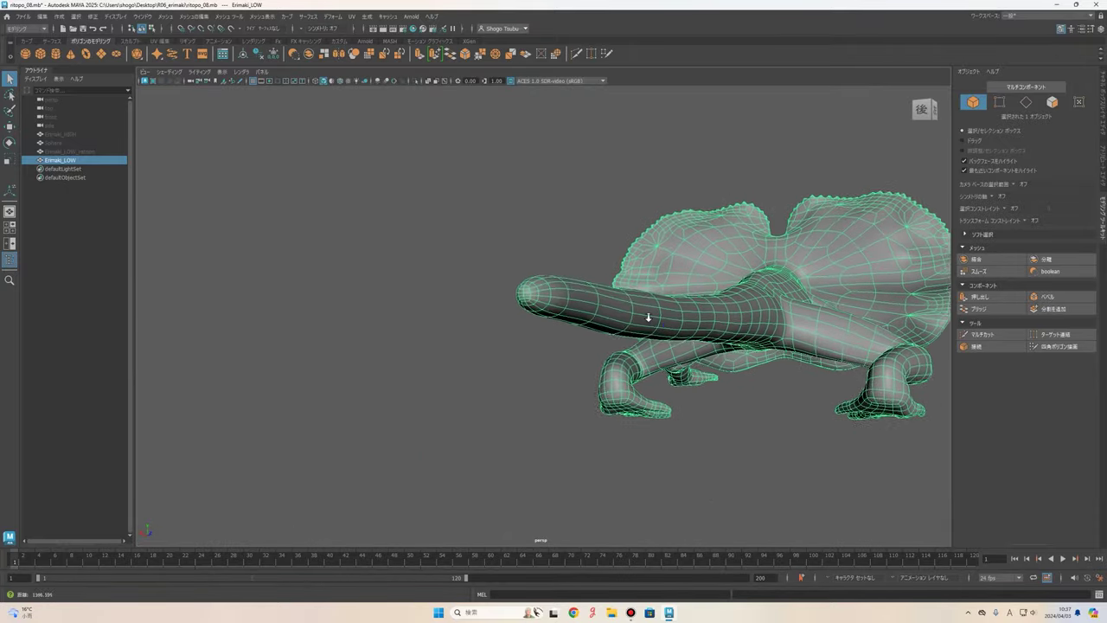
Scale the two tail-tip vertices inward until they almost meet at a point.
{"action": "right_click_drag", "start_coordinate": [648, 314], "coordinate": [715, 421], "text": "alt"}
{"action": "left_click_drag", "start_coordinate": [715, 422], "coordinate": [685, 406], "text": "alt"}
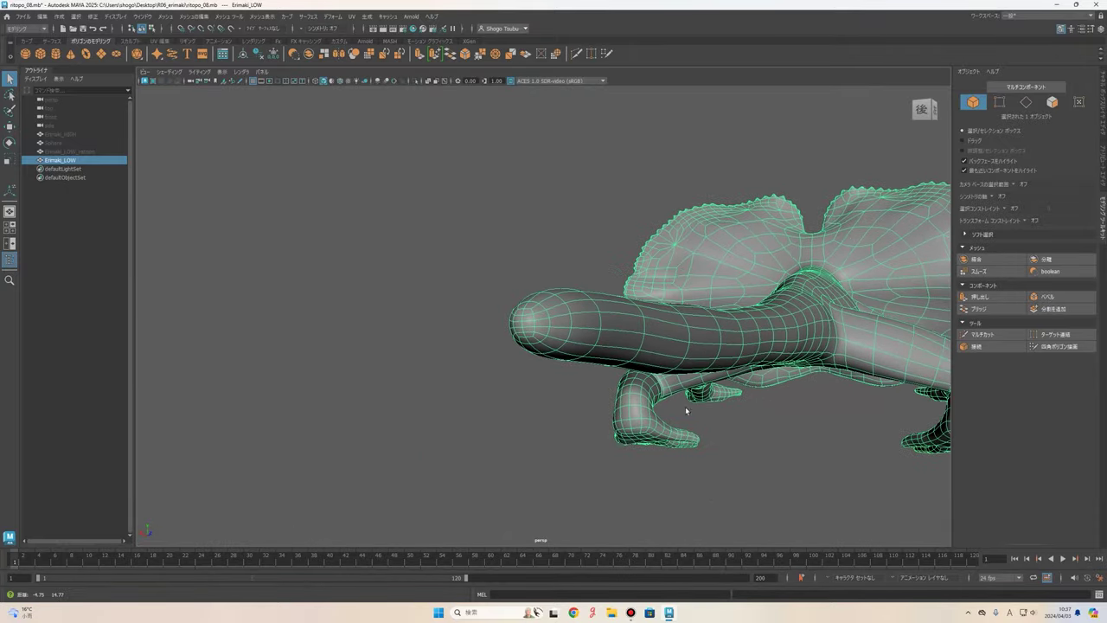
{"action": "right_click_drag", "start_coordinate": [685, 407], "coordinate": [473, 278], "text": "alt"}
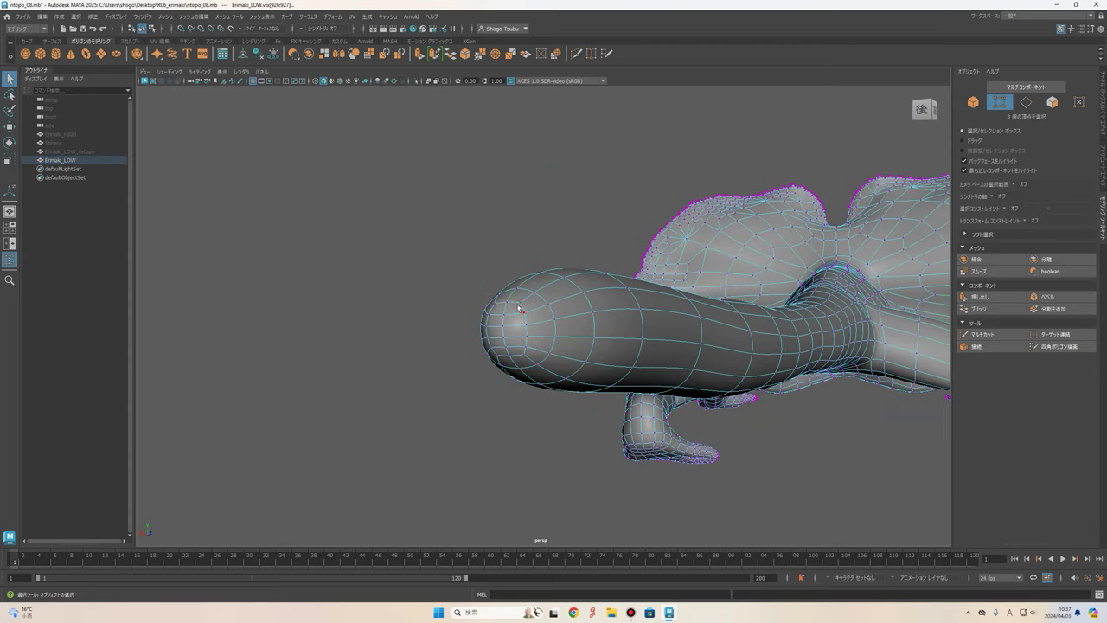
{"action": "left_click", "coordinate": [495, 303]}
{"action": "key", "text": "r"}
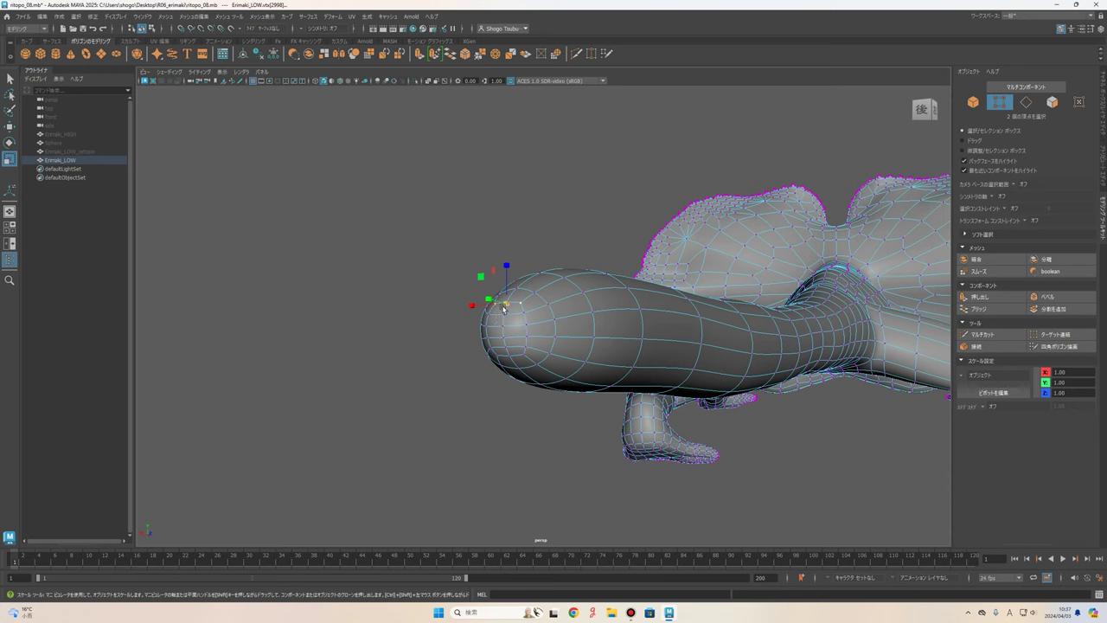
{"action": "left_click_drag", "start_coordinate": [470, 316], "coordinate": [507, 314]}
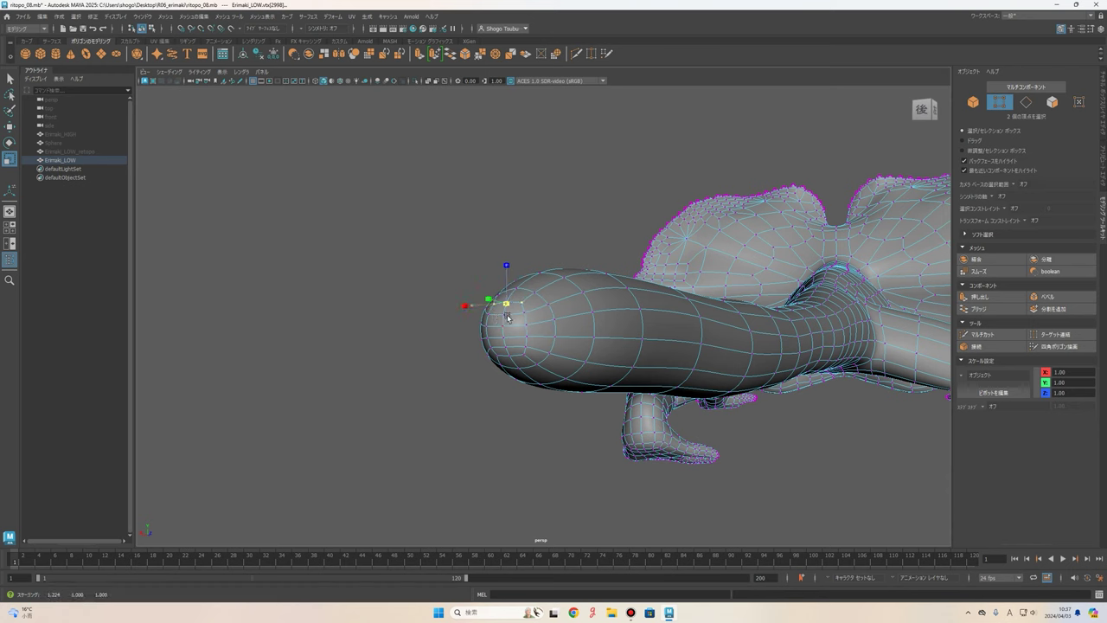
{"action": "mouse_move", "coordinate": [507, 314]}
{"action": "left_mouse_down"}
{"action": "mouse_move", "coordinate": [504, 329]}
{"action": "mouse_move", "coordinate": [680, 374]}
{"action": "mouse_move", "coordinate": [437, 309]}
{"action": "left_mouse_up"}
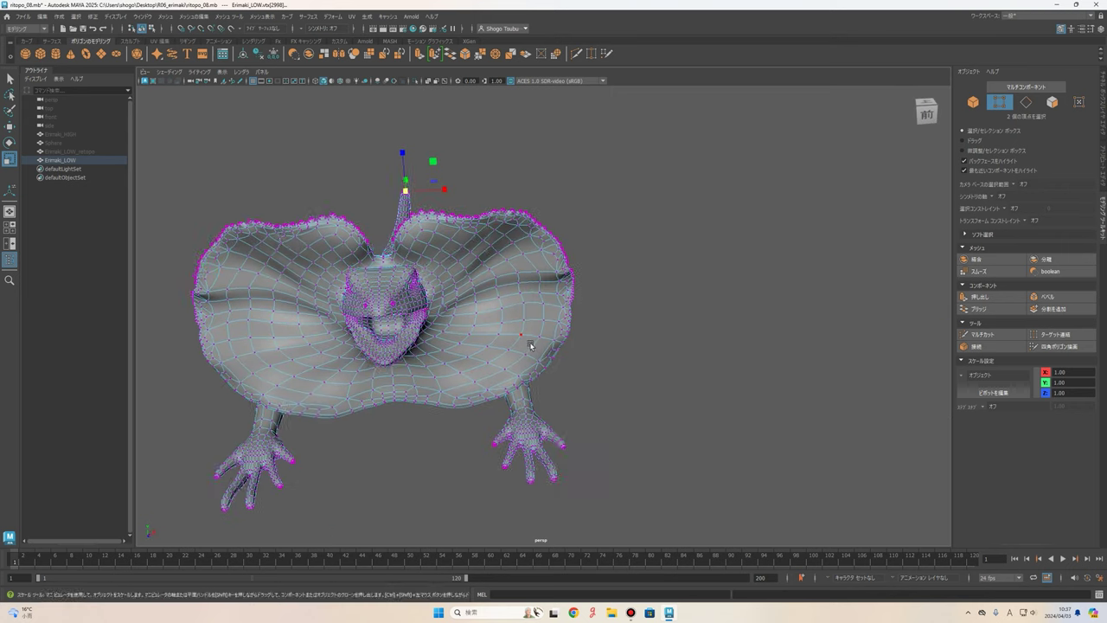
Return the lizard mesh to Object Mode and deselect it.
{"action": "scroll", "coordinate": [438, 308], "scroll_direction": "up", "scroll_amount": 5}
{"action": "scroll", "coordinate": [396, 312], "scroll_direction": "down", "scroll_amount": 3}
{"action": "middle_click_drag", "start_coordinate": [371, 312], "coordinate": [459, 184], "text": "alt"}
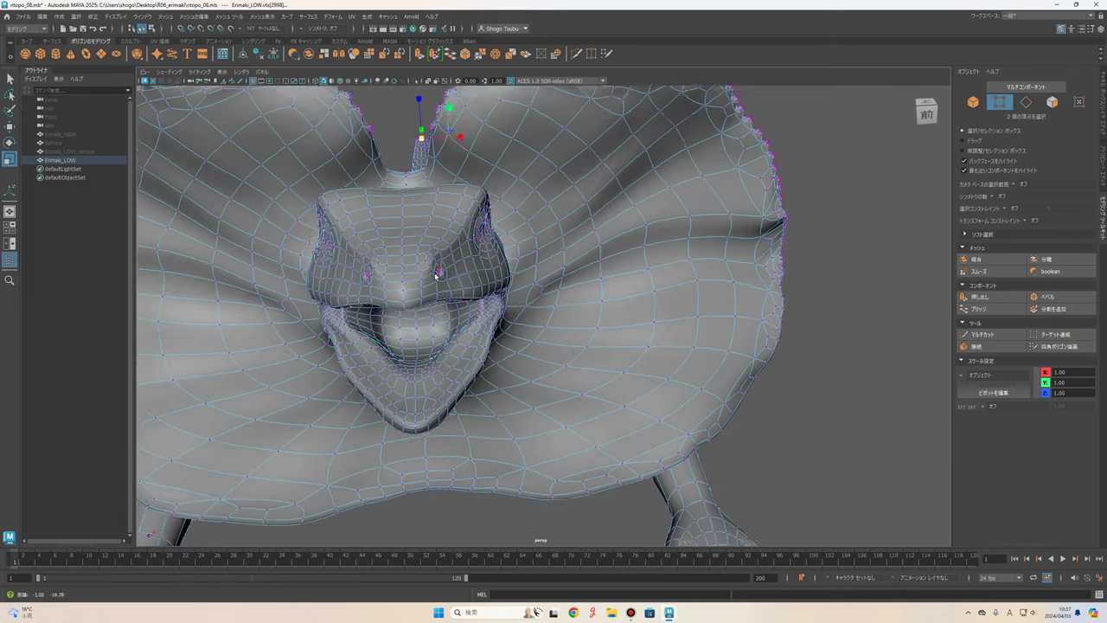
{"action": "left_click_drag", "start_coordinate": [462, 200], "coordinate": [507, 334], "text": "alt"}
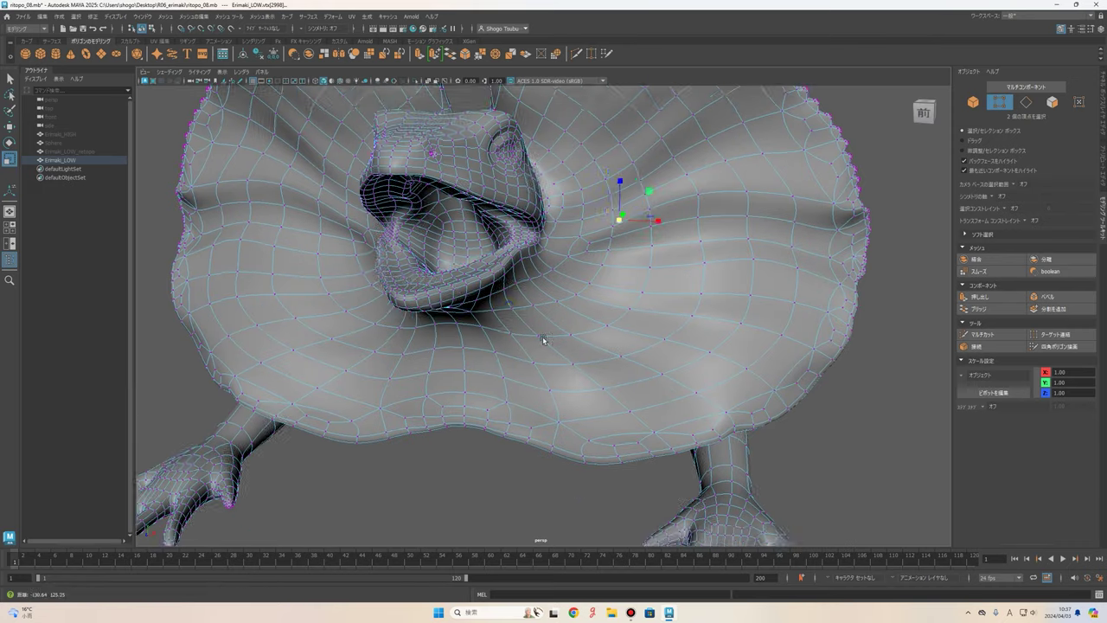
{"action": "right_click_drag", "start_coordinate": [507, 334], "coordinate": [247, 169]}
{"action": "left_click", "coordinate": [226, 170]}
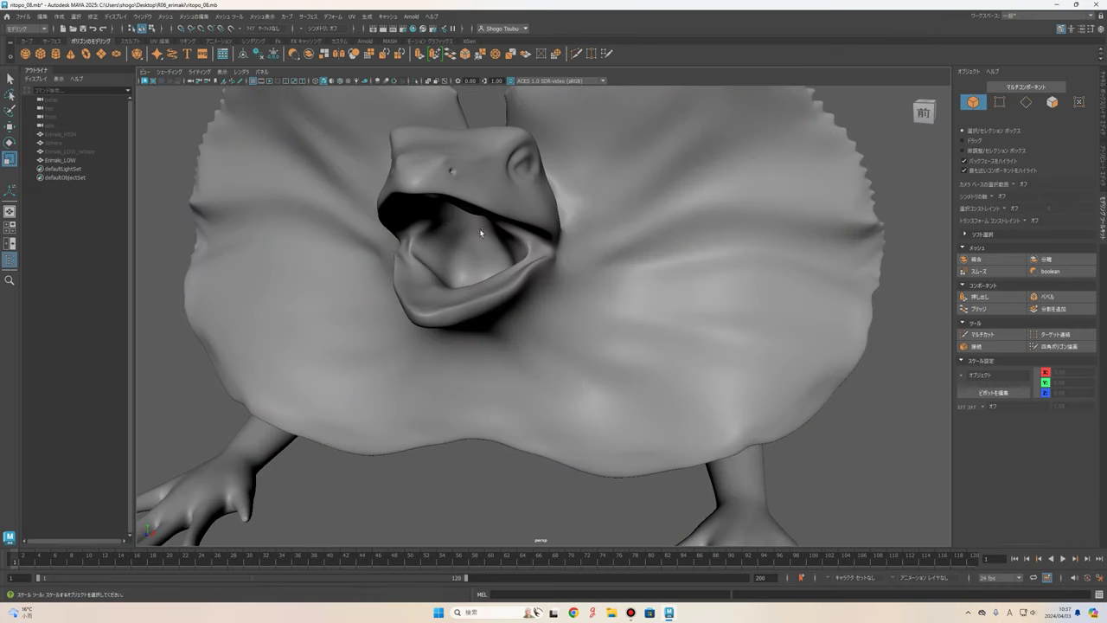
Select Erimaki_LOW and disable its smooth mesh preview with the 1 key.
{"action": "mouse_move", "coordinate": [492, 409]}
{"action": "left_mouse_down", "text": "alt"}
{"action": "mouse_move", "coordinate": [416, 444]}
{"action": "mouse_move", "coordinate": [452, 438]}
{"action": "mouse_move", "coordinate": [559, 296]}
{"action": "mouse_move", "coordinate": [549, 303]}
{"action": "mouse_move", "coordinate": [546, 241]}
{"action": "mouse_move", "coordinate": [586, 301]}
{"action": "mouse_move", "coordinate": [682, 230]}
{"action": "mouse_move", "coordinate": [664, 346]}
{"action": "mouse_move", "coordinate": [442, 330]}
{"action": "left_mouse_up", "text": "alt"}
{"action": "mouse_move", "coordinate": [483, 337]}
{"action": "right_mouse_down", "text": "alt"}
{"action": "mouse_move", "coordinate": [473, 339]}
{"action": "mouse_move", "coordinate": [522, 335]}
{"action": "right_mouse_up", "text": "alt"}
{"action": "mouse_move", "coordinate": [521, 336]}
{"action": "left_mouse_down", "text": "alt"}
{"action": "mouse_move", "coordinate": [566, 314]}
{"action": "mouse_move", "coordinate": [588, 245]}
{"action": "mouse_move", "coordinate": [587, 448]}
{"action": "mouse_move", "coordinate": [576, 395]}
{"action": "mouse_move", "coordinate": [598, 415]}
{"action": "mouse_move", "coordinate": [617, 463]}
{"action": "mouse_move", "coordinate": [553, 423]}
{"action": "left_mouse_up", "text": "alt"}
{"action": "right_click_drag", "start_coordinate": [553, 422], "coordinate": [603, 385], "text": "alt"}
{"action": "mouse_move", "coordinate": [602, 385]}
{"action": "left_mouse_down", "text": "alt"}
{"action": "mouse_move", "coordinate": [558, 385]}
{"action": "mouse_move", "coordinate": [550, 373]}
{"action": "left_mouse_up", "text": "alt"}
{"action": "left_click", "coordinate": [549, 374]}
{"action": "key", "text": "1"}
Orbit around the faceted low-poly lizard to inspect its legs and left side.
{"action": "left_click", "coordinate": [633, 193]}
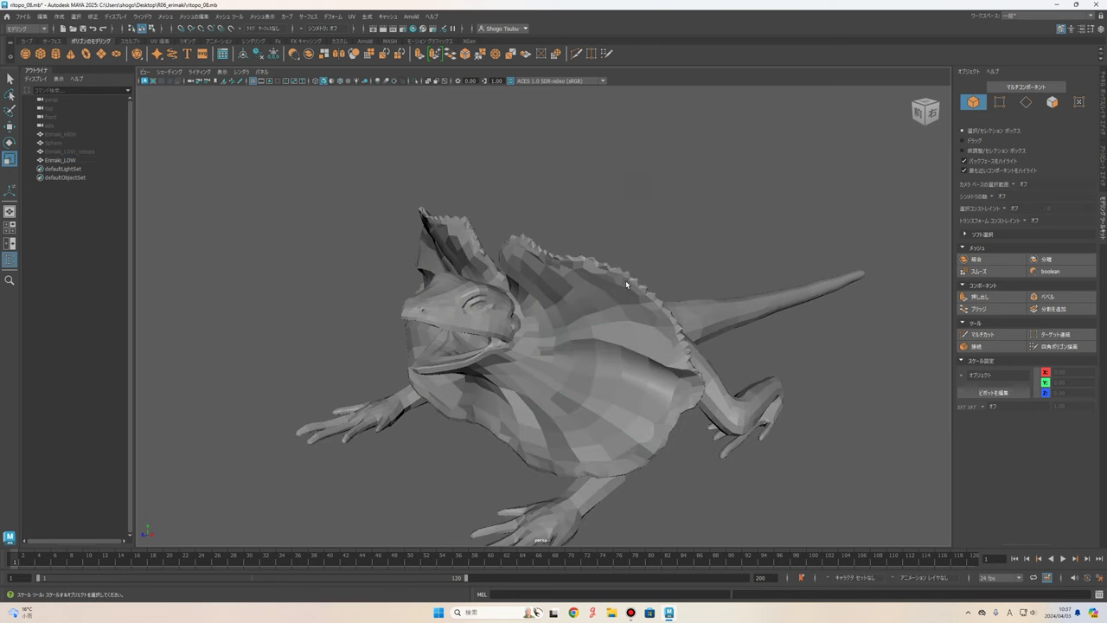
{"action": "left_click_drag", "start_coordinate": [633, 193], "coordinate": [587, 204], "text": "alt"}
{"action": "left_click", "coordinate": [606, 251]}
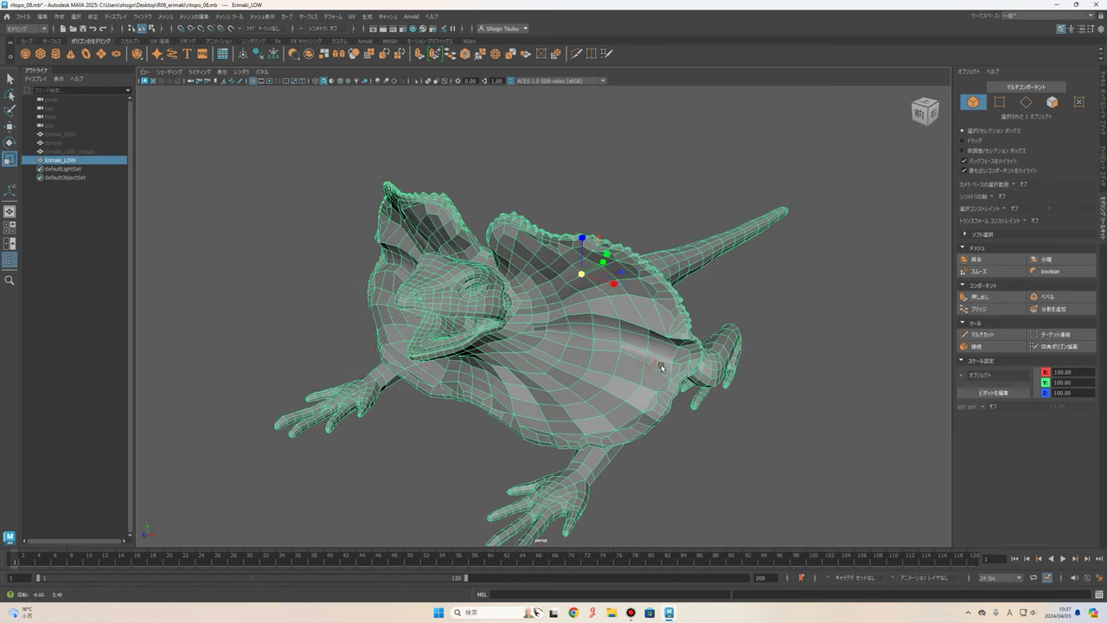
{"action": "mouse_move", "coordinate": [648, 364]}
{"action": "left_mouse_down", "text": "alt"}
{"action": "mouse_move", "coordinate": [509, 303]}
{"action": "mouse_move", "coordinate": [511, 398]}
{"action": "mouse_move", "coordinate": [625, 213]}
{"action": "mouse_move", "coordinate": [634, 291]}
{"action": "left_mouse_up", "text": "alt"}
{"action": "left_click", "coordinate": [626, 213]}
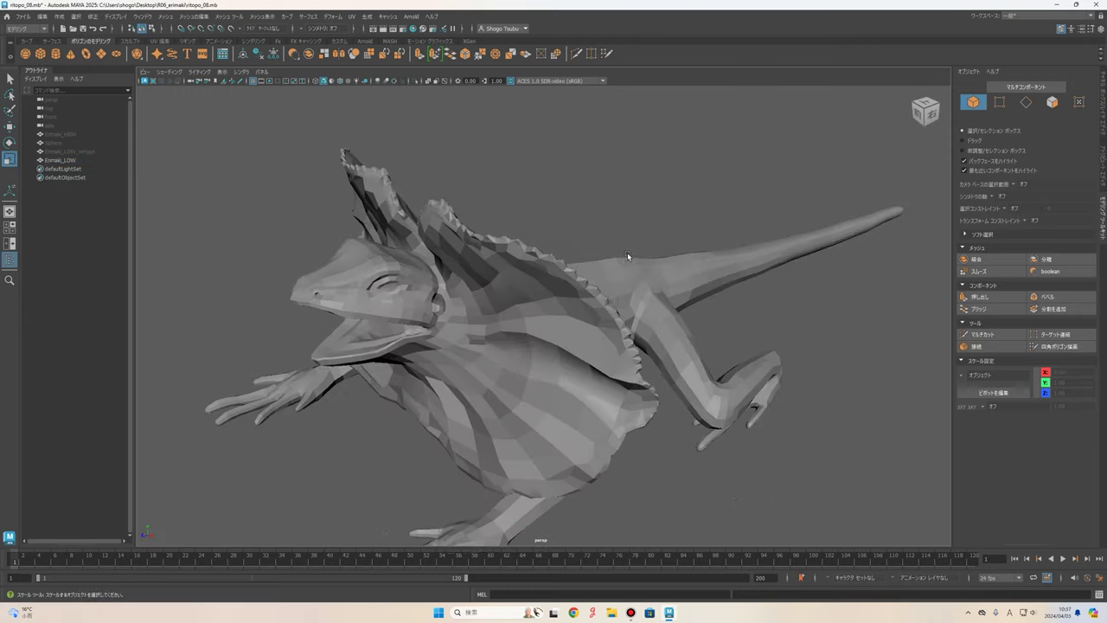
{"action": "scroll", "coordinate": [633, 291], "scroll_direction": "up", "scroll_amount": 3}
{"action": "key", "text": "bracketleft"}
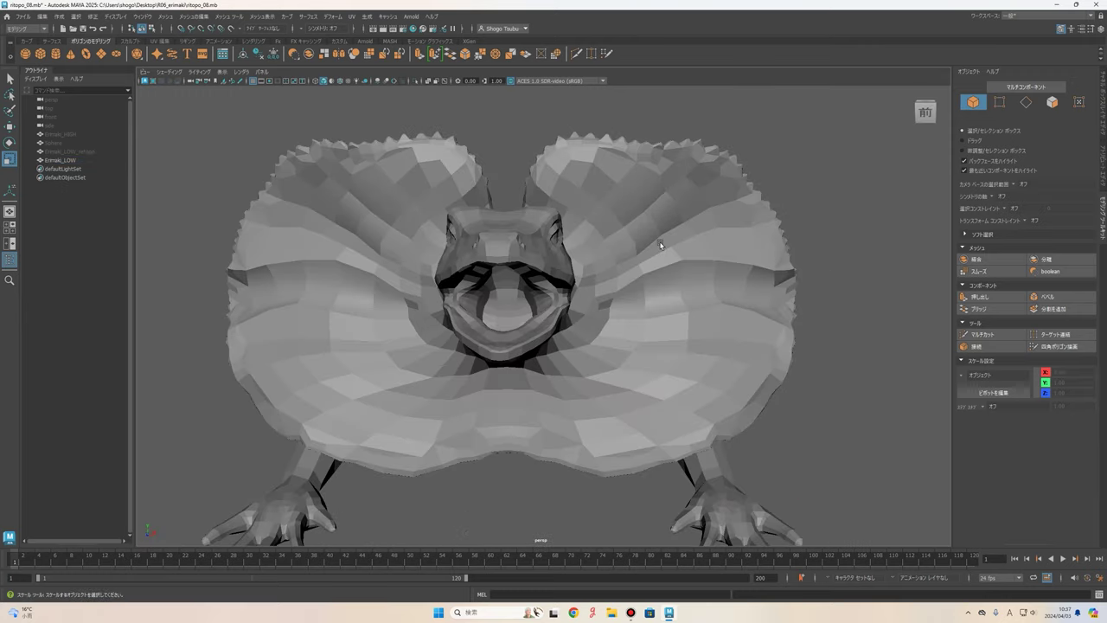
{"action": "left_click_drag", "start_coordinate": [652, 317], "coordinate": [708, 257], "text": "alt"}
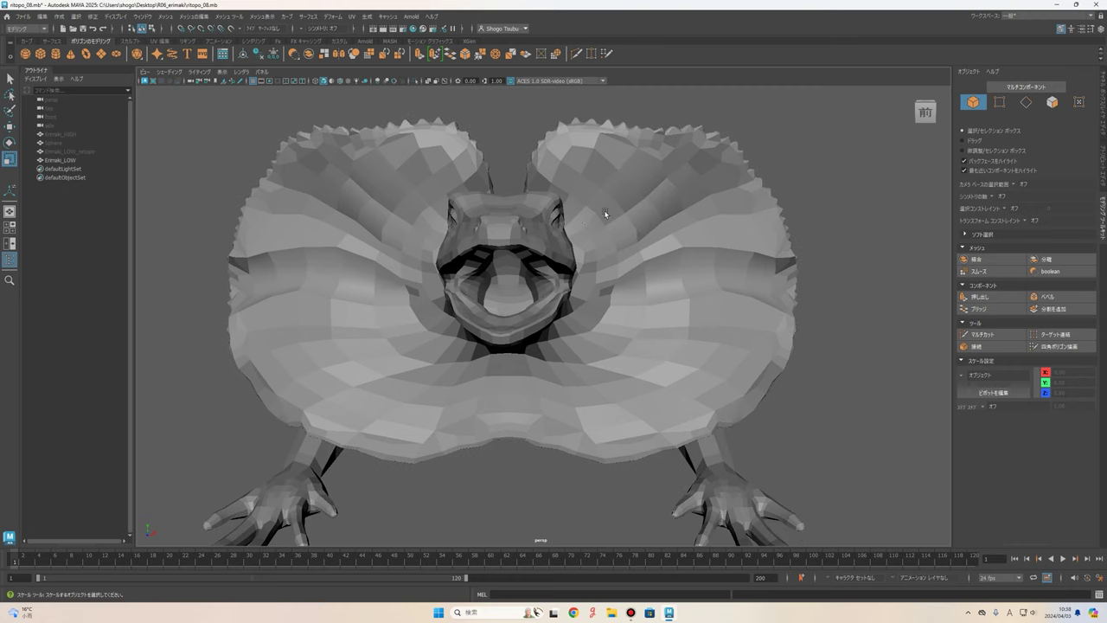
{"action": "mouse_move", "coordinate": [561, 235]}
{"action": "left_mouse_down", "text": "alt"}
{"action": "mouse_move", "coordinate": [612, 255]}
{"action": "mouse_move", "coordinate": [484, 268]}
{"action": "left_mouse_up", "text": "alt"}
{"action": "scroll", "coordinate": [455, 278], "scroll_direction": "down", "scroll_amount": 3}
Apply Mesh Display > Soft Edge to the whole Erimaki_LOW mesh and review it.
{"action": "left_click", "coordinate": [454, 278]}
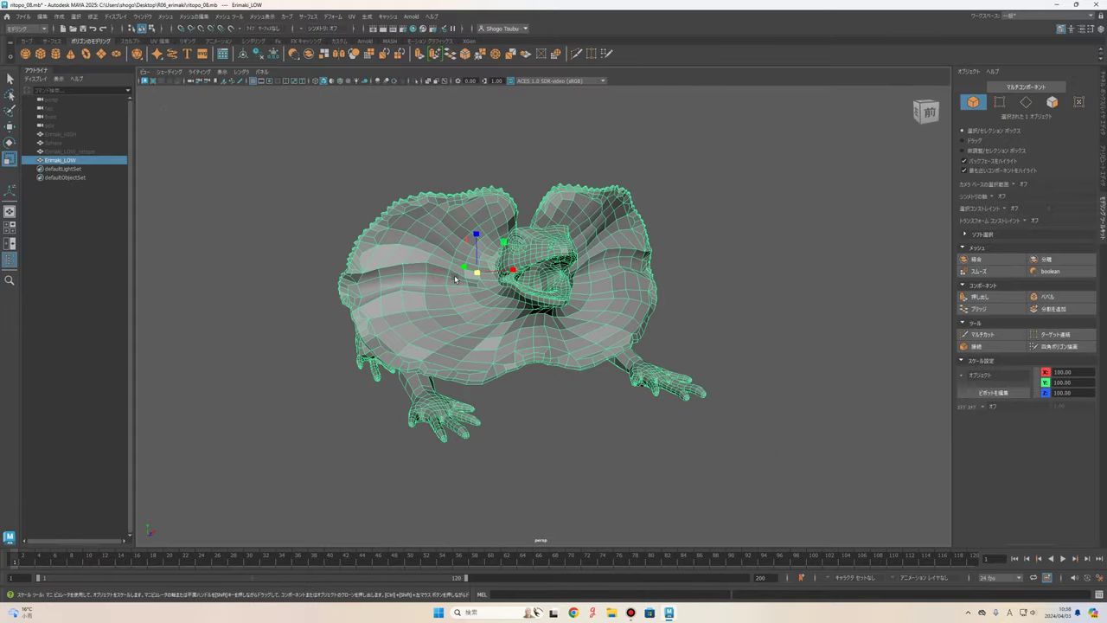
{"action": "left_click", "coordinate": [271, 19]}
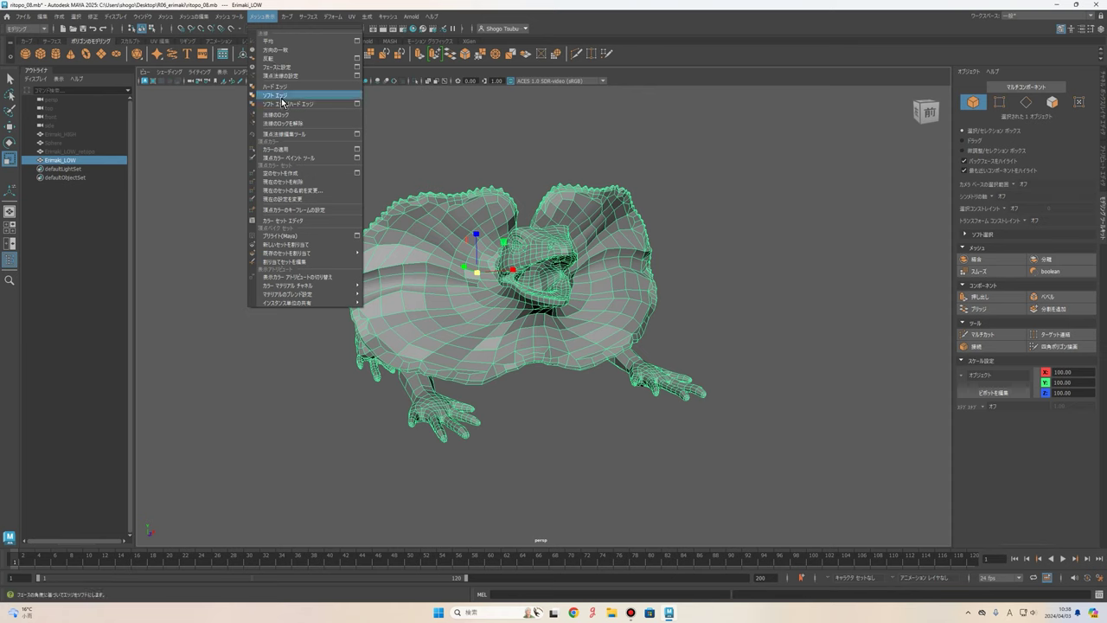
{"action": "left_click", "coordinate": [284, 96]}
{"action": "left_click", "coordinate": [721, 239]}
{"action": "mouse_move", "coordinate": [721, 239]}
{"action": "left_mouse_down", "text": "alt"}
{"action": "mouse_move", "coordinate": [618, 292]}
{"action": "mouse_move", "coordinate": [506, 239]}
{"action": "mouse_move", "coordinate": [580, 239]}
{"action": "mouse_move", "coordinate": [637, 190]}
{"action": "mouse_move", "coordinate": [611, 211]}
{"action": "left_mouse_up", "text": "alt"}
{"action": "left_click_drag", "start_coordinate": [579, 283], "coordinate": [657, 296], "text": "alt"}
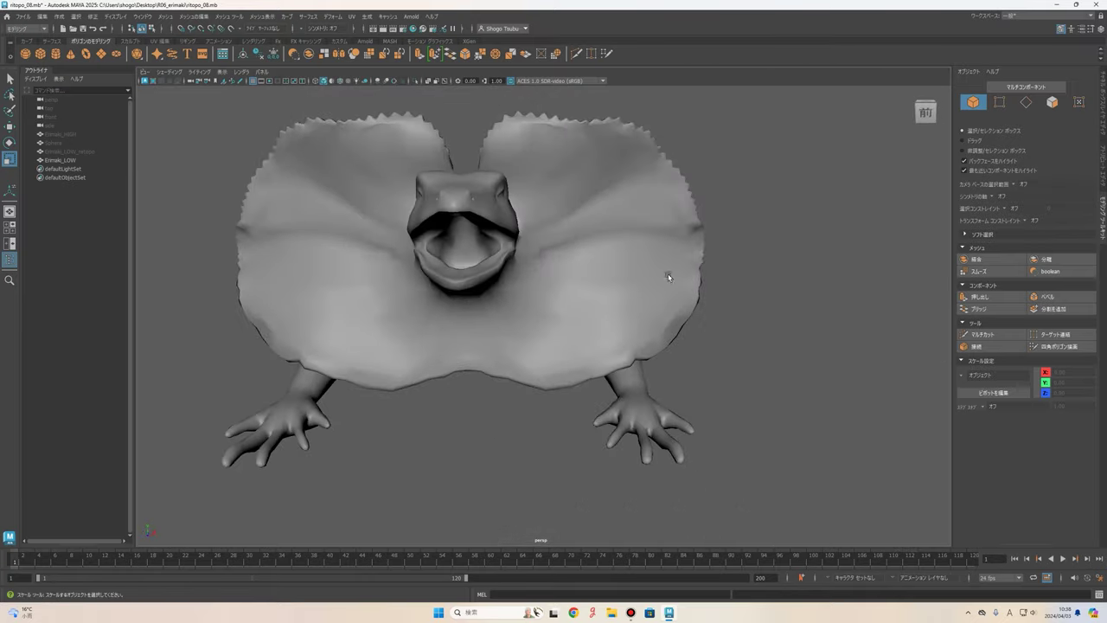
{"action": "scroll", "coordinate": [684, 289], "scroll_direction": "down", "scroll_amount": 3}
{"action": "mouse_move", "coordinate": [699, 296]}
{"action": "left_mouse_down", "text": "alt"}
{"action": "mouse_move", "coordinate": [752, 242]}
{"action": "mouse_move", "coordinate": [750, 274]}
{"action": "mouse_move", "coordinate": [702, 337]}
{"action": "left_mouse_up", "text": "alt"}
{"action": "scroll", "coordinate": [768, 226], "scroll_direction": "up", "scroll_amount": 3}
Delete Erimaki_LOW's construction history via Delete by Type > History and check its channels.
{"action": "left_click", "coordinate": [703, 337]}
{"action": "left_click", "coordinate": [45, 17]}
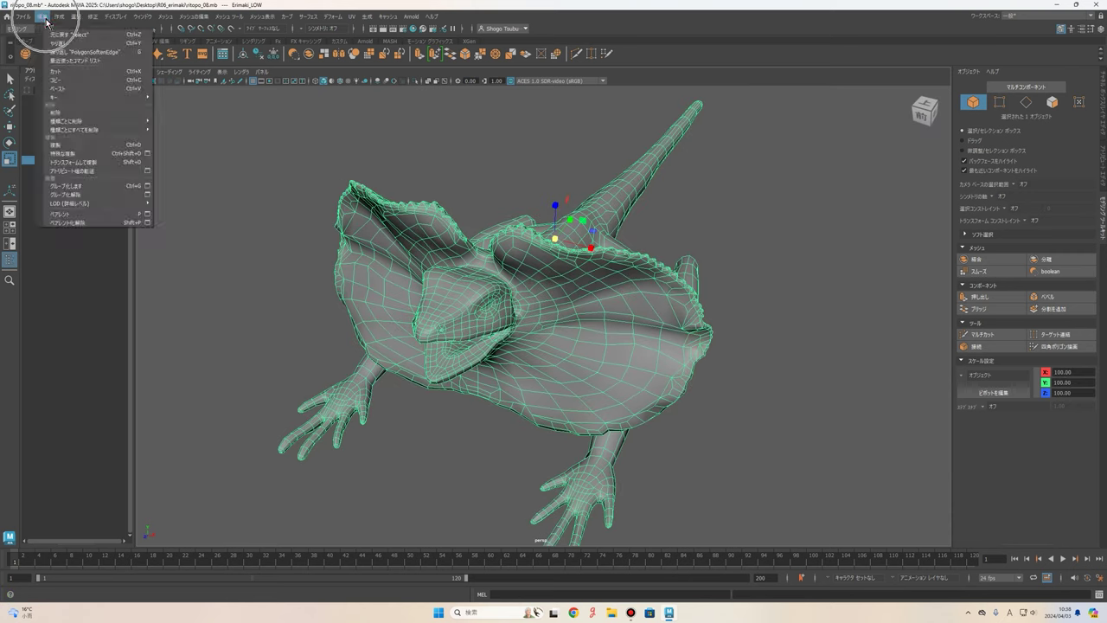
{"action": "left_click", "coordinate": [91, 123]}
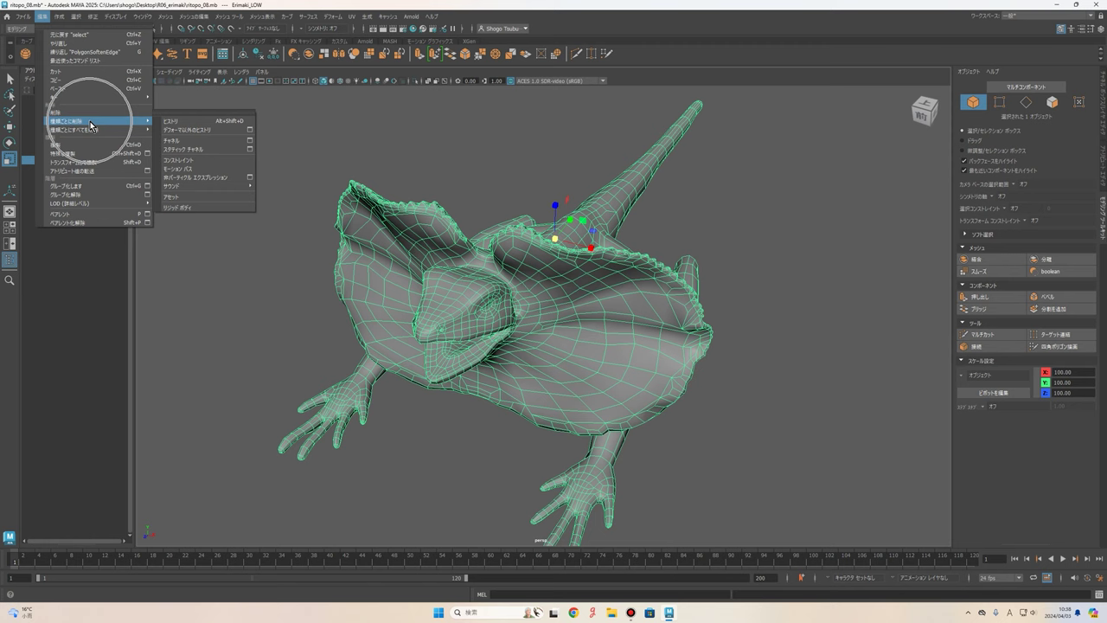
{"action": "left_click", "coordinate": [183, 124]}
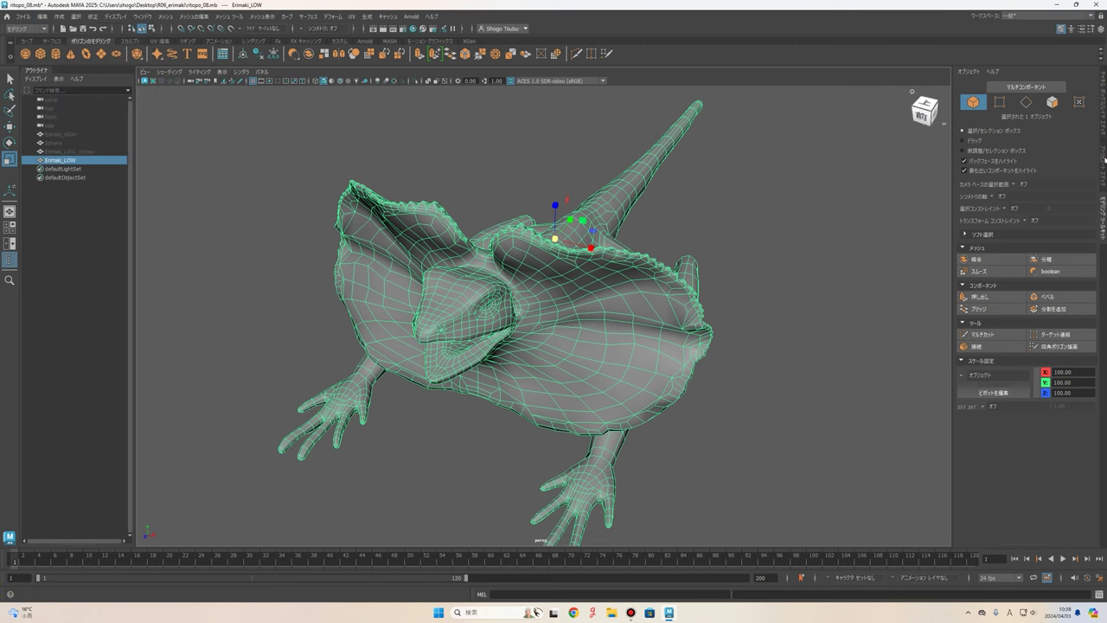
{"action": "left_click", "coordinate": [1104, 158]}
{"action": "left_click", "coordinate": [1104, 100]}
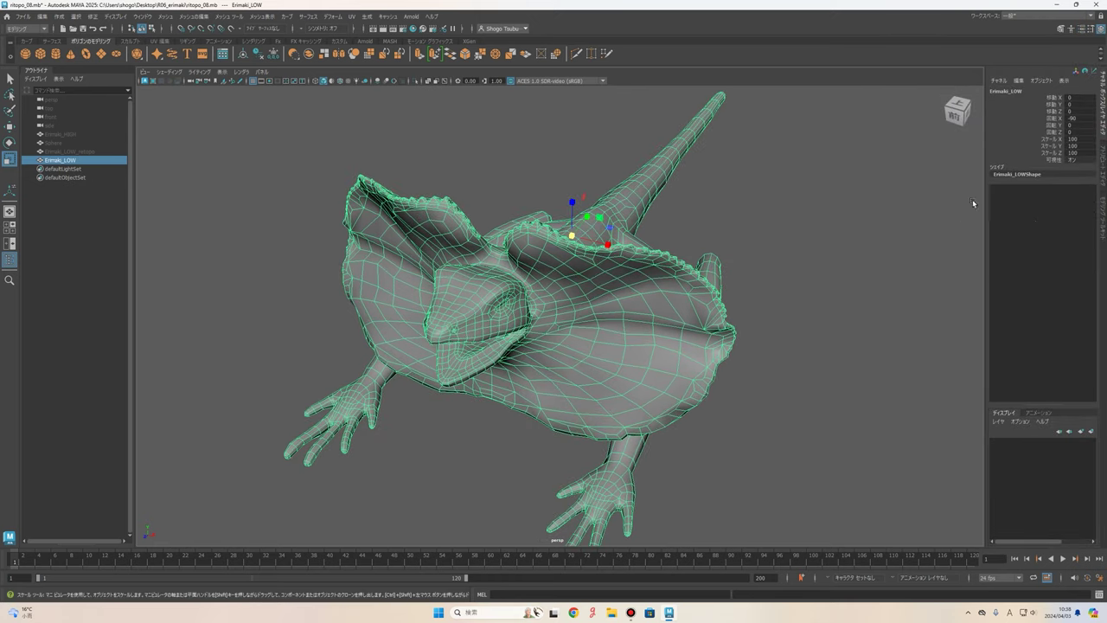
{"action": "left_click", "coordinate": [828, 249]}
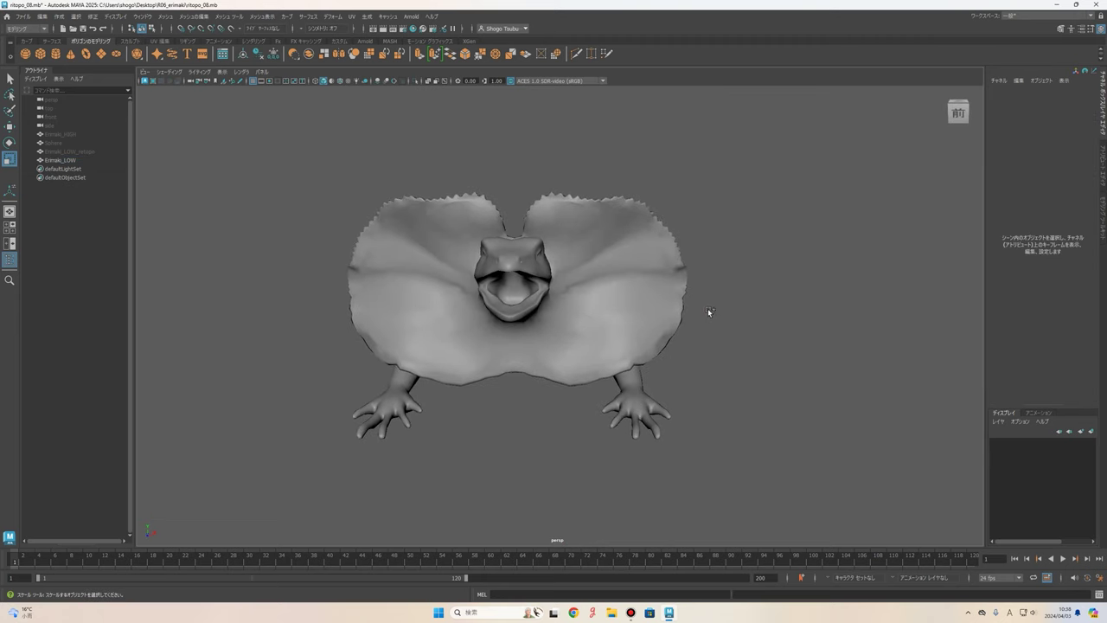
Save As a new version, changing the file number to ritopo_09.mb.
{"action": "key", "text": "ctrl+shift+s"}
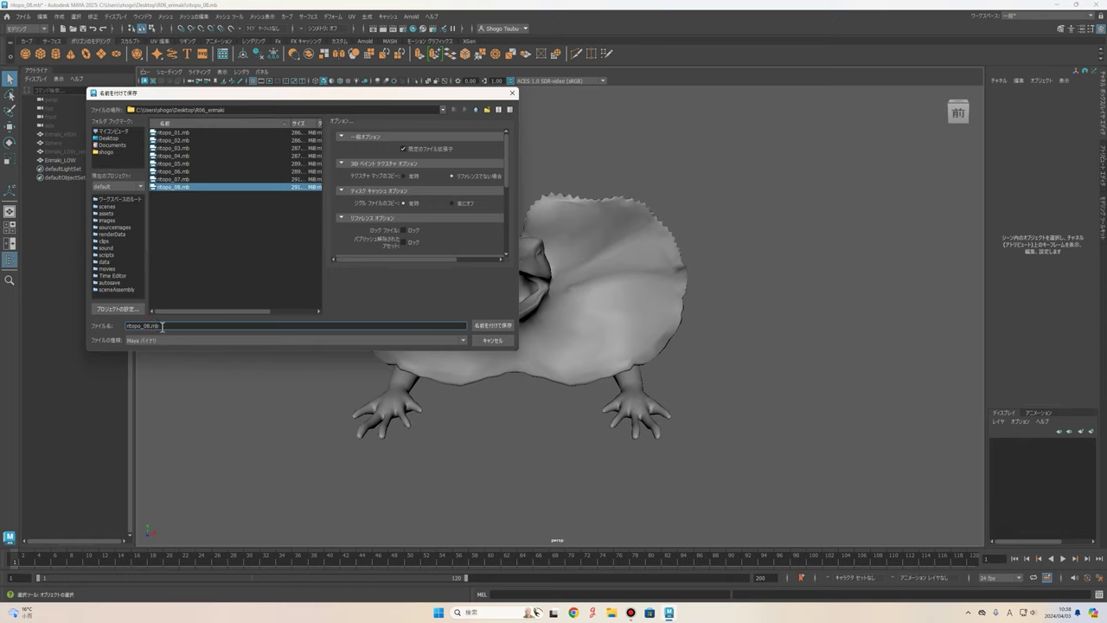
{"action": "type", "text": "9"}
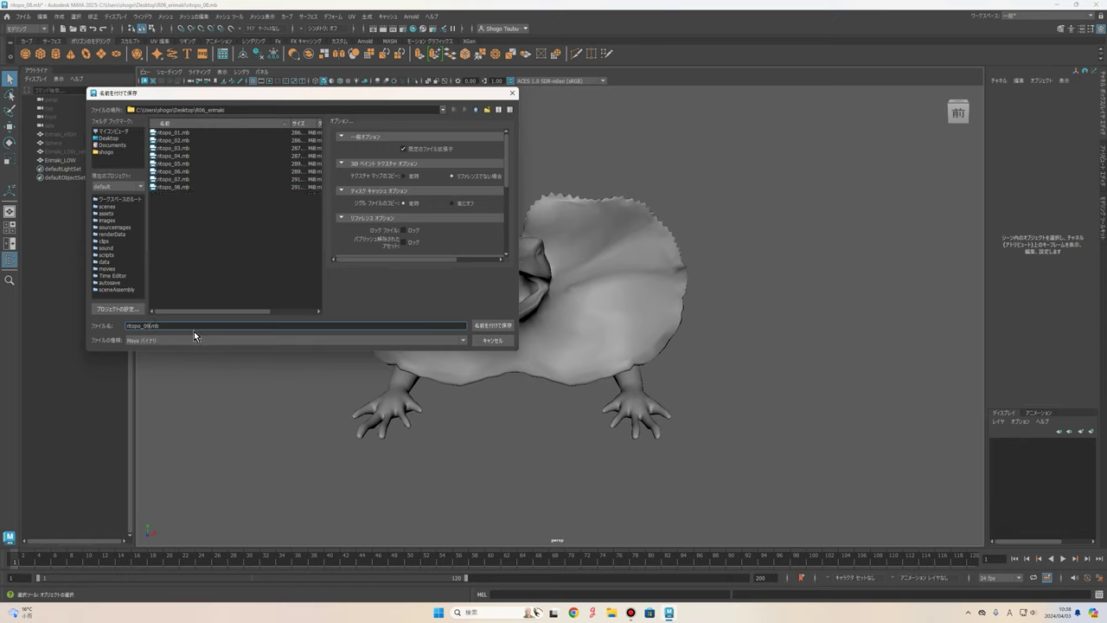
{"action": "key", "text": "Return"}
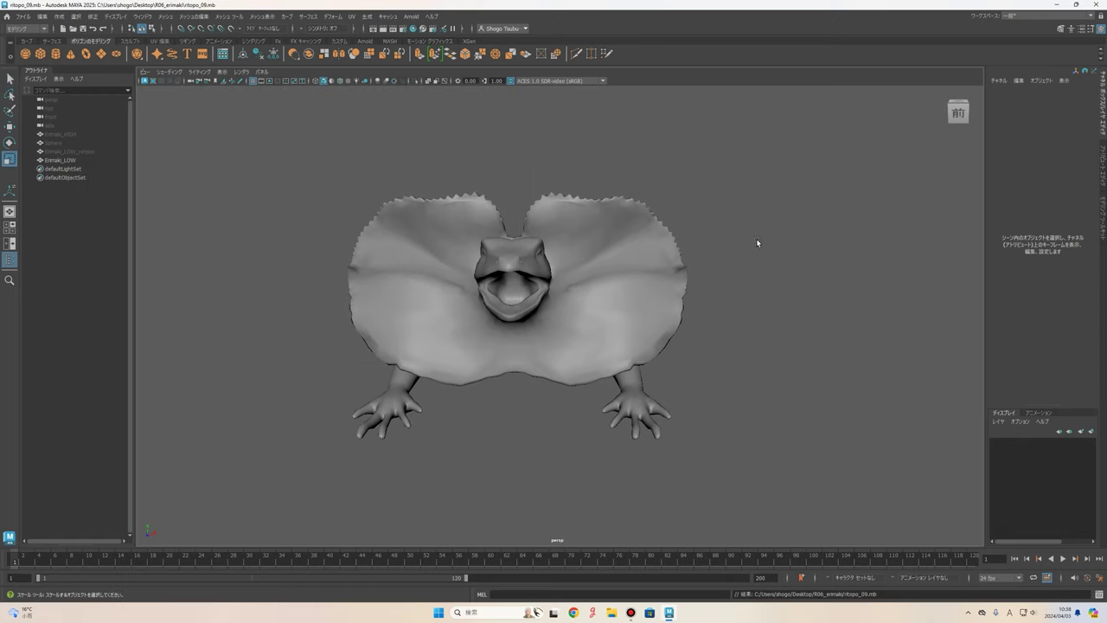
{"action": "left_click", "coordinate": [757, 242]}
Open the Project Window from the File menu and start a New_Project.
{"action": "left_click", "coordinate": [27, 22]}
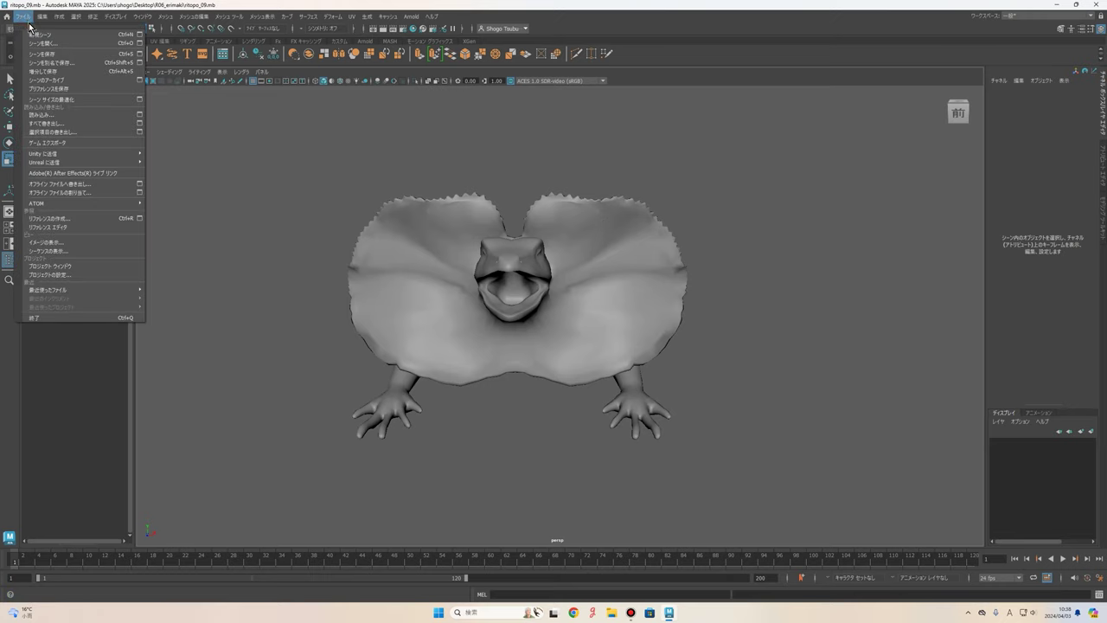
{"action": "left_click", "coordinate": [65, 269]}
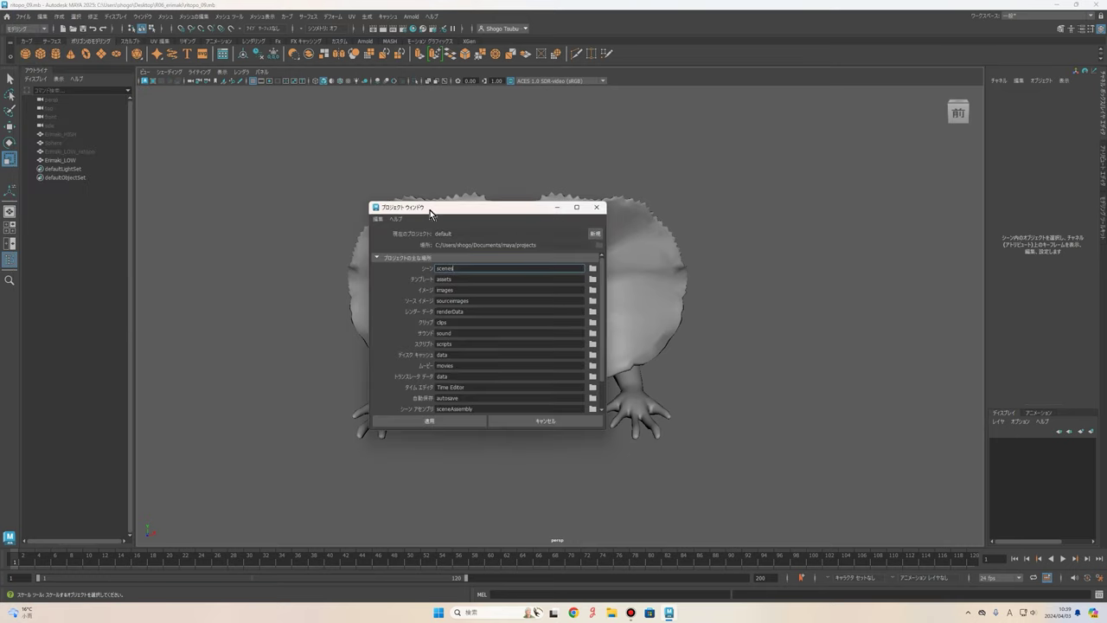
{"action": "left_click_drag", "start_coordinate": [430, 210], "coordinate": [239, 182]}
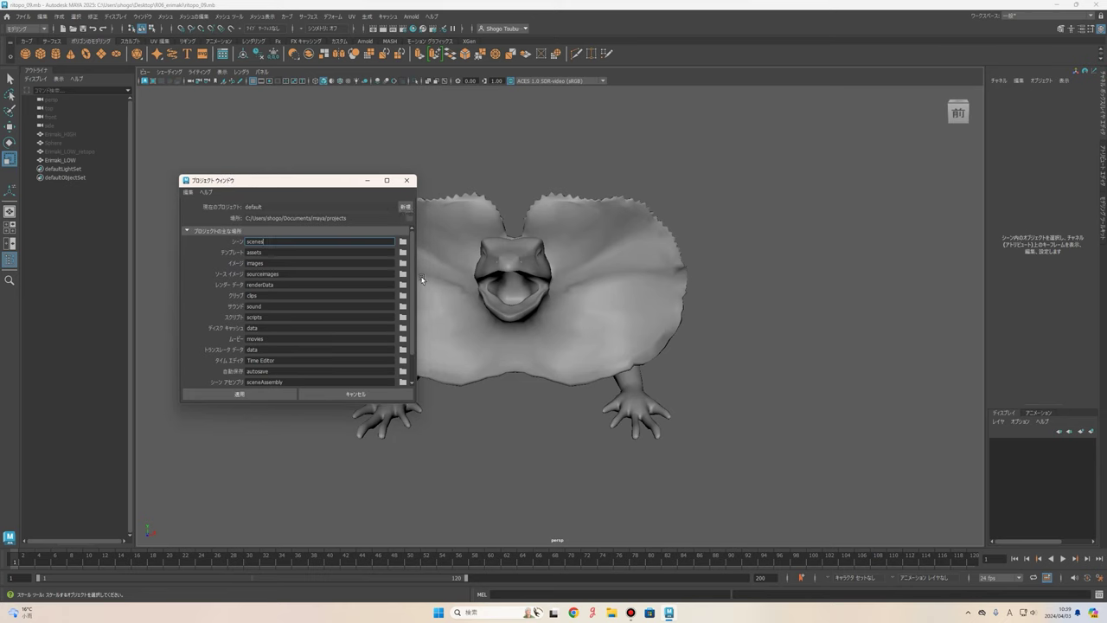
{"action": "left_click_drag", "start_coordinate": [317, 182], "coordinate": [278, 184]}
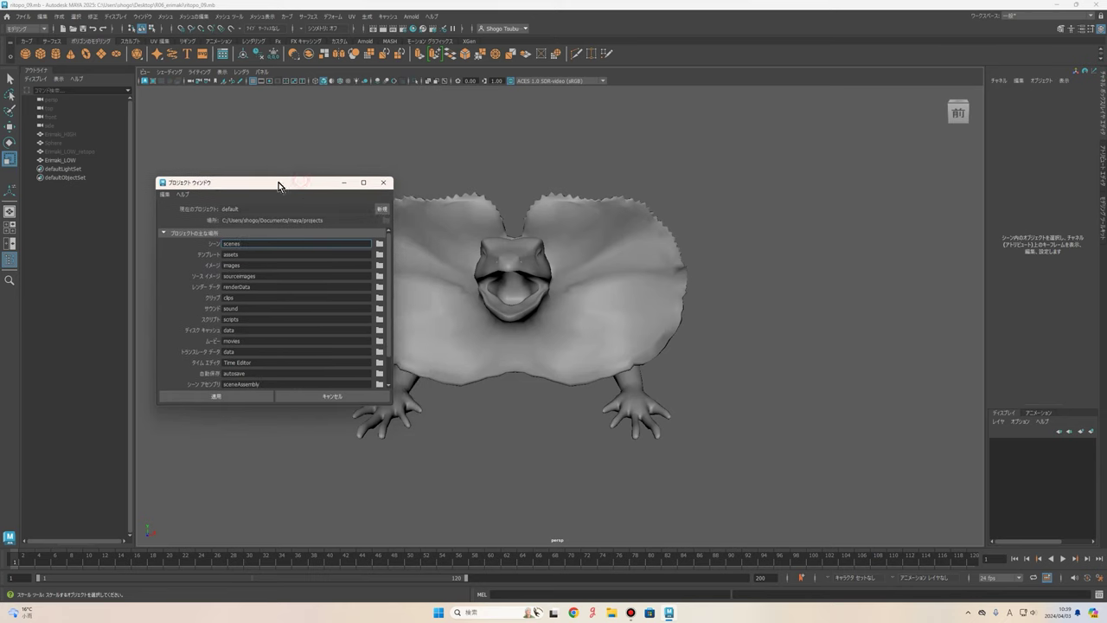
{"action": "left_click", "coordinate": [381, 211]}
{"action": "left_click", "coordinate": [381, 210]}
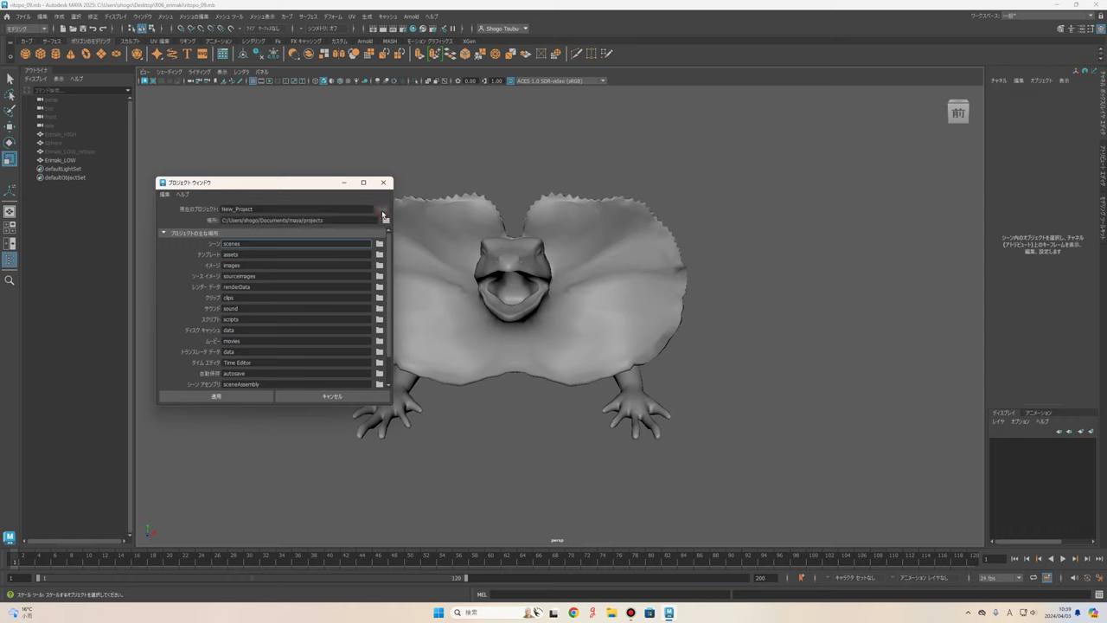
Set the project Location to the maya projects folder.
{"action": "left_click", "coordinate": [321, 220]}
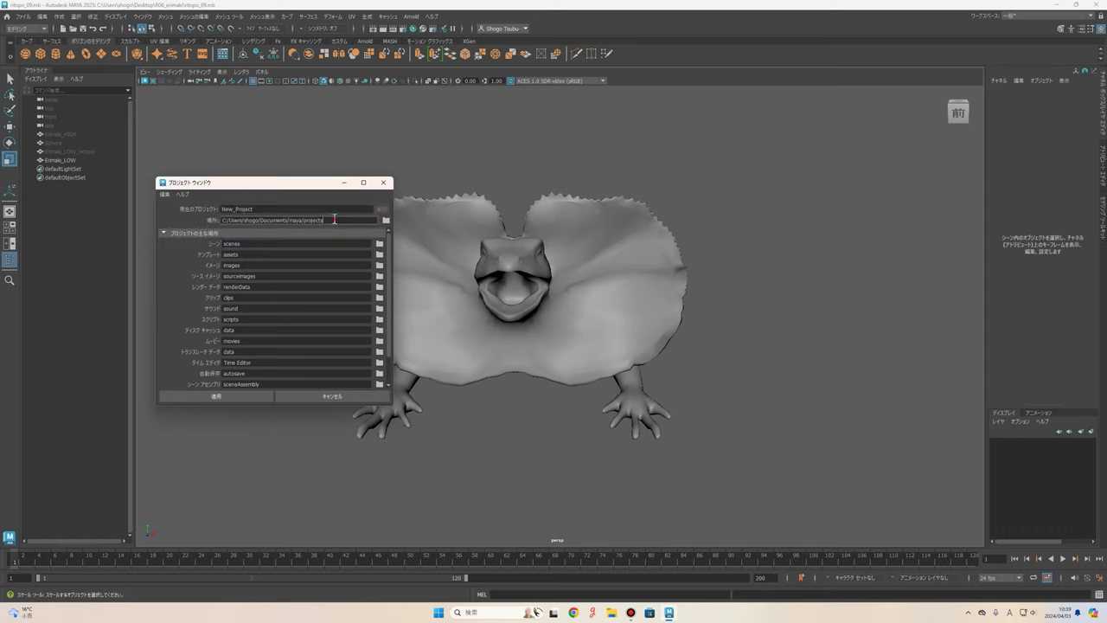
{"action": "left_click", "coordinate": [386, 222]}
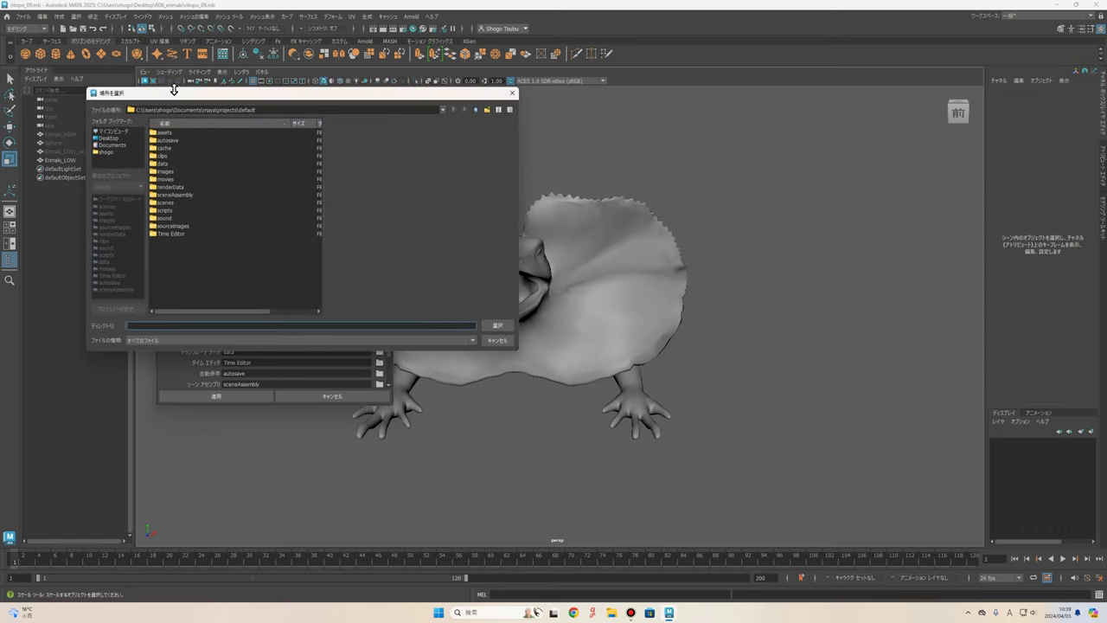
{"action": "left_click_drag", "start_coordinate": [178, 94], "coordinate": [268, 130]}
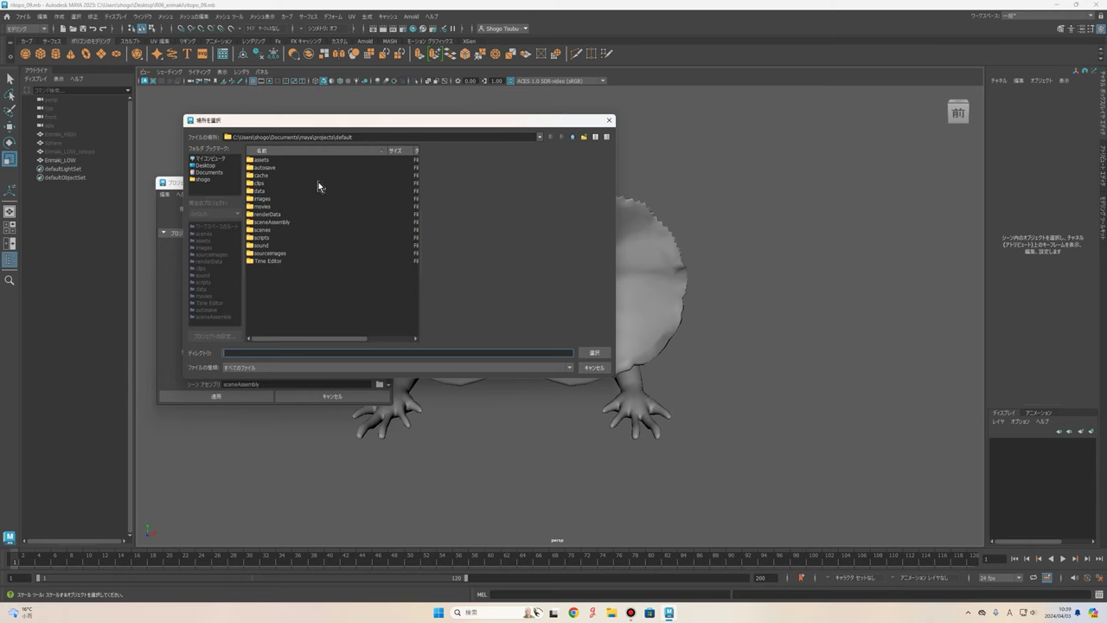
{"action": "left_click_drag", "start_coordinate": [318, 122], "coordinate": [380, 126]}
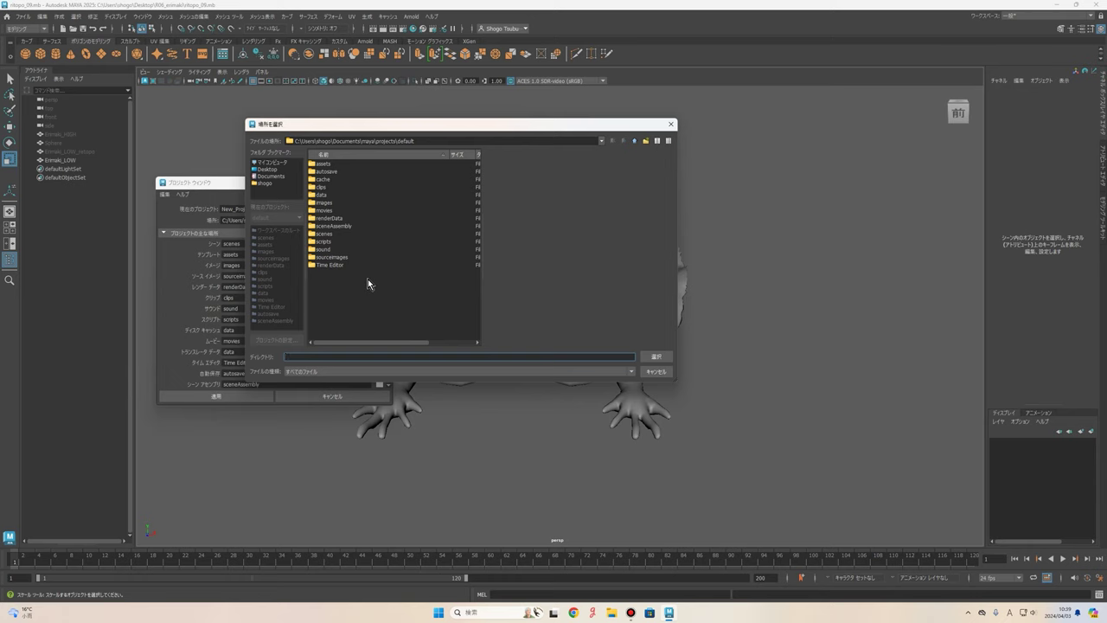
{"action": "key", "text": "BackSpace"}
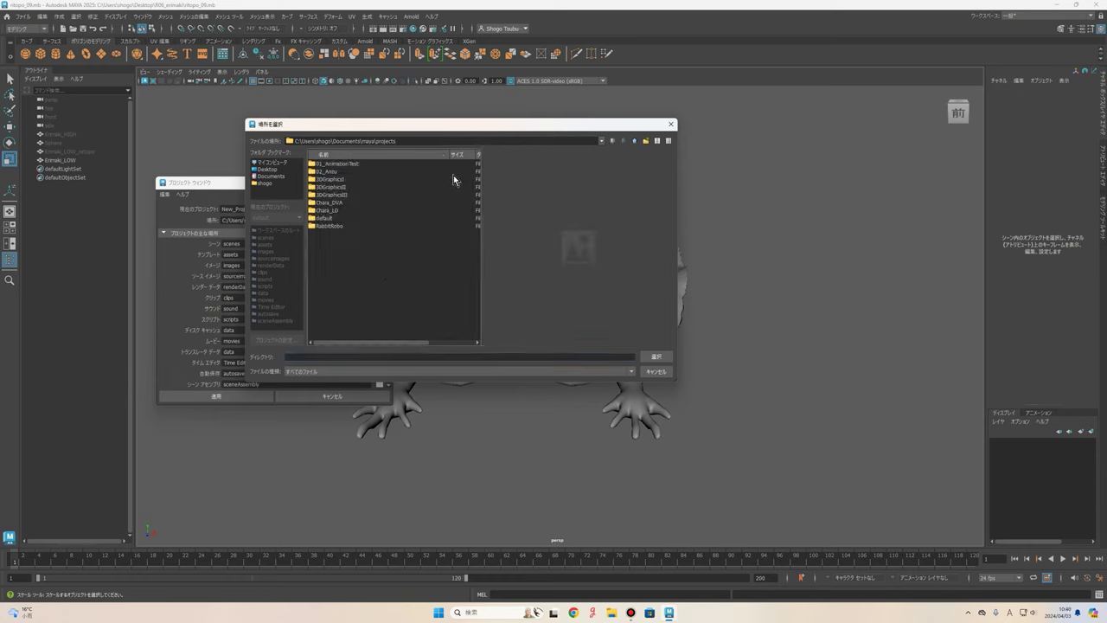
{"action": "left_click", "coordinate": [665, 359]}
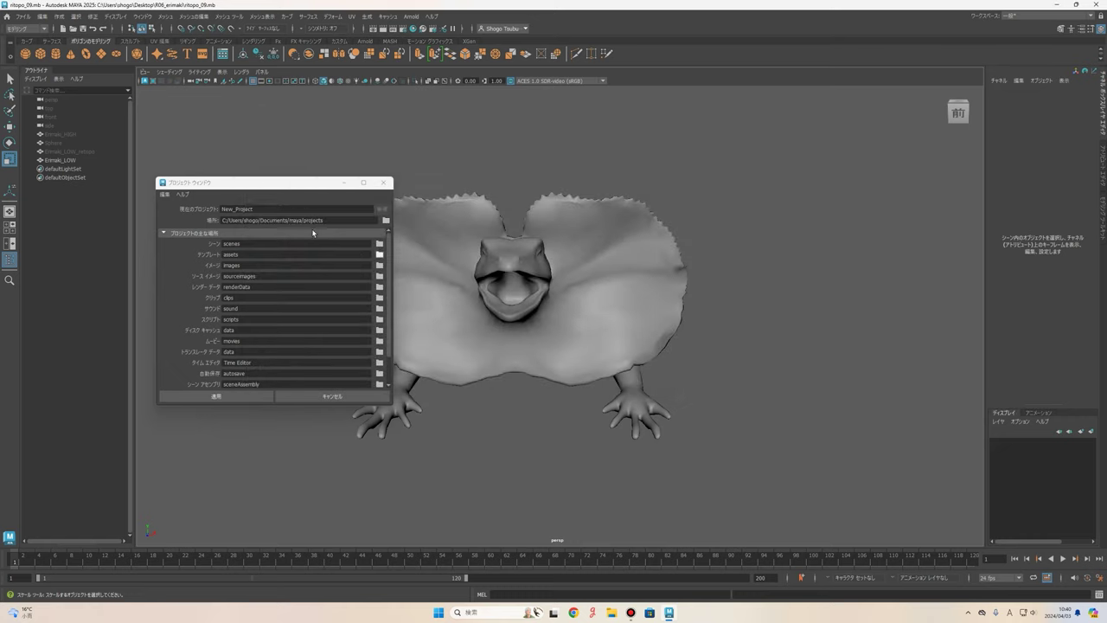
{"action": "mouse_move", "coordinate": [226, 223]}
{"action": "left_mouse_down"}
{"action": "mouse_move", "coordinate": [324, 221]}
{"action": "mouse_move", "coordinate": [222, 222]}
{"action": "left_mouse_up"}
{"action": "left_click", "coordinate": [286, 221]}
{"action": "left_click", "coordinate": [324, 220]}
Rename the project to 03_Erimaki2024 and apply it.
{"action": "double_click", "coordinate": [266, 209]}
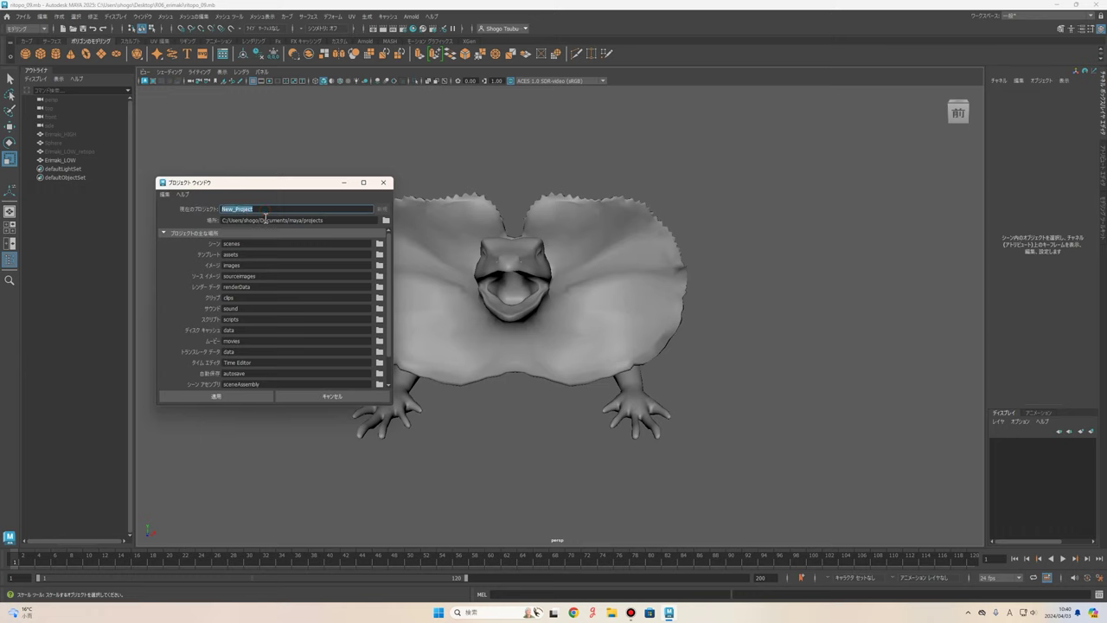
{"action": "type", "text": "03_Erimaki2024"}
{"action": "left_click", "coordinate": [234, 396]}
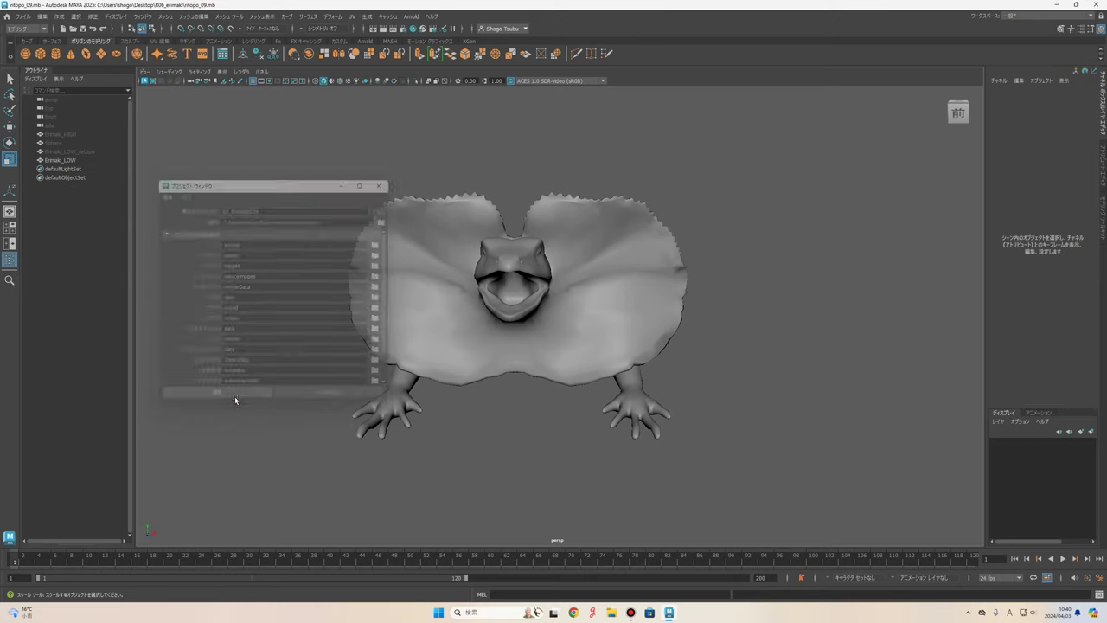
In File Explorer, browse into 03_Erimaki2024 and its scenes folder, then return to Maya.
{"action": "left_click", "coordinate": [610, 616]}
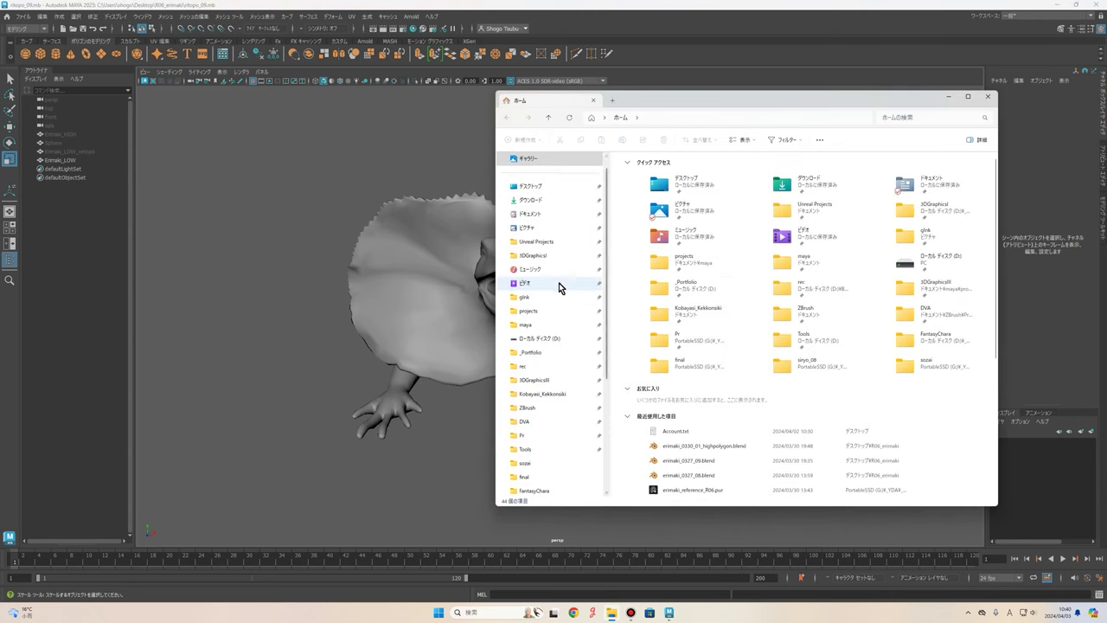
{"action": "double_click", "coordinate": [628, 259]}
{"action": "left_click_drag", "start_coordinate": [691, 99], "coordinate": [475, 127]}
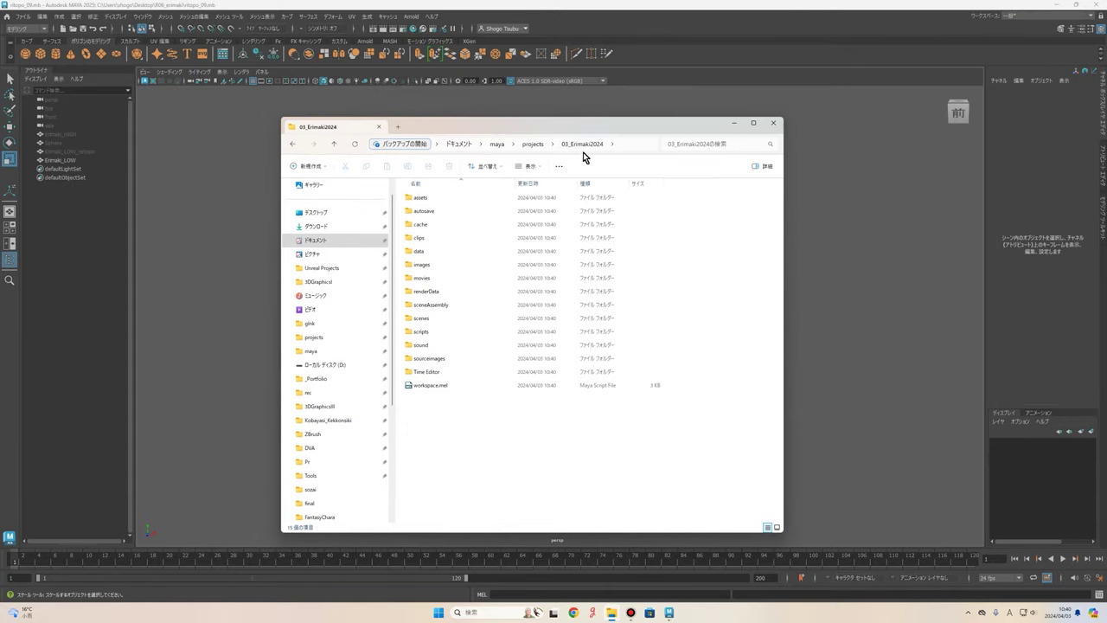
{"action": "mouse_move", "coordinate": [422, 319]}
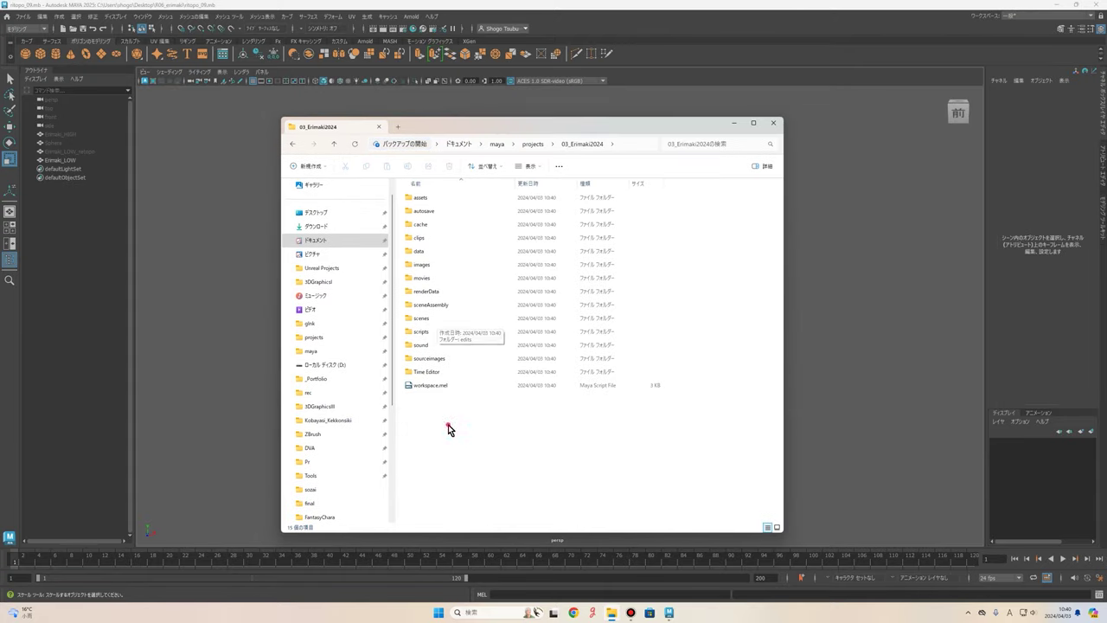
{"action": "double_click", "coordinate": [436, 318]}
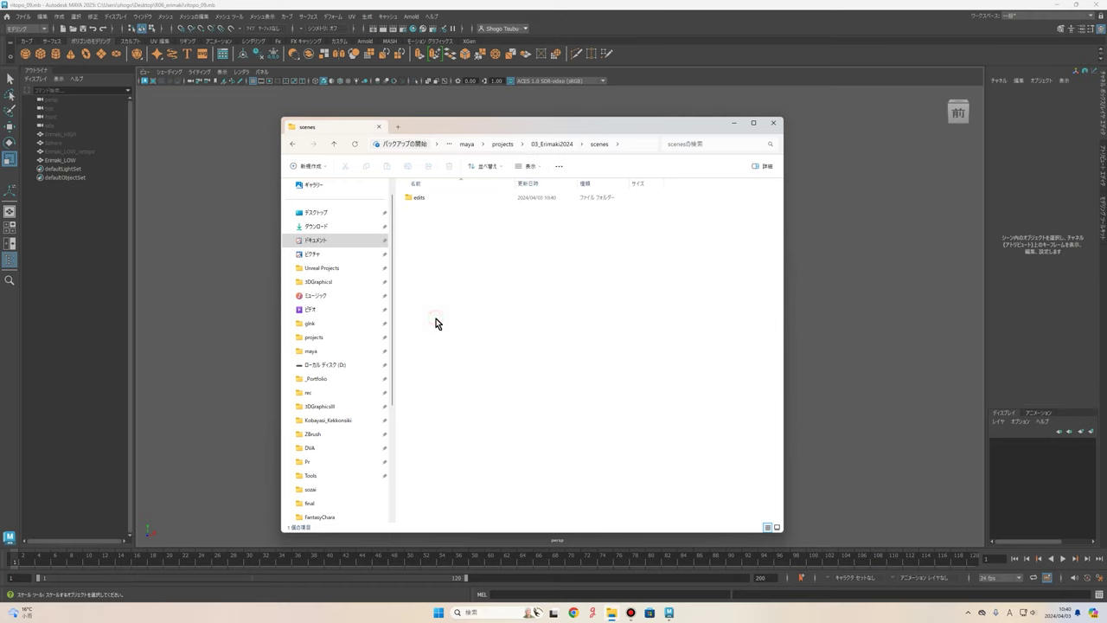
{"action": "left_click", "coordinate": [567, 149]}
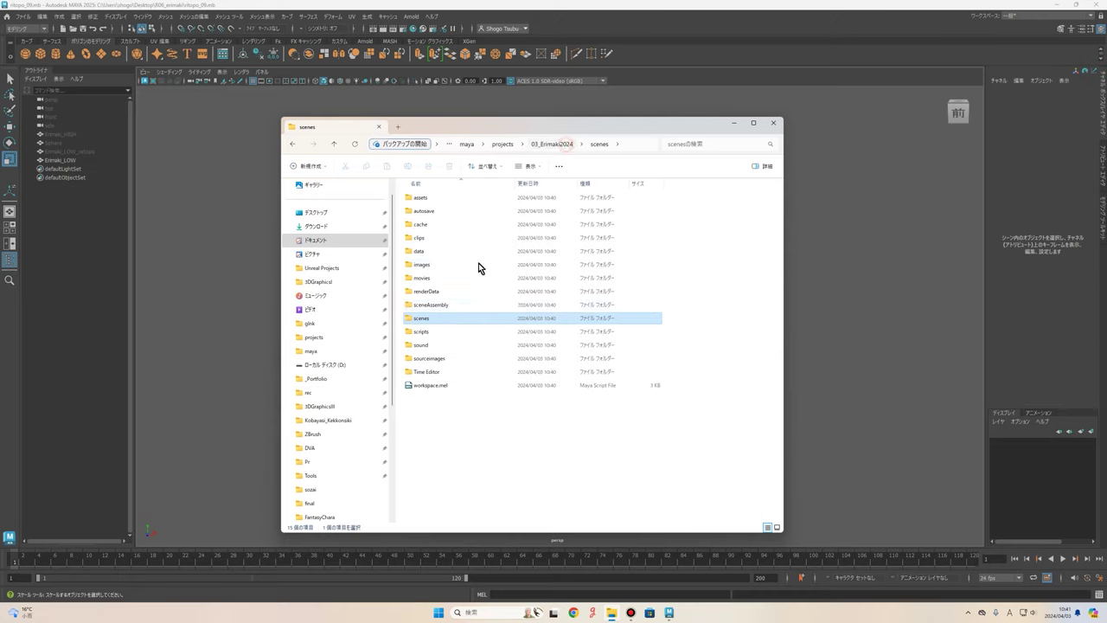
{"action": "double_click", "coordinate": [425, 321]}
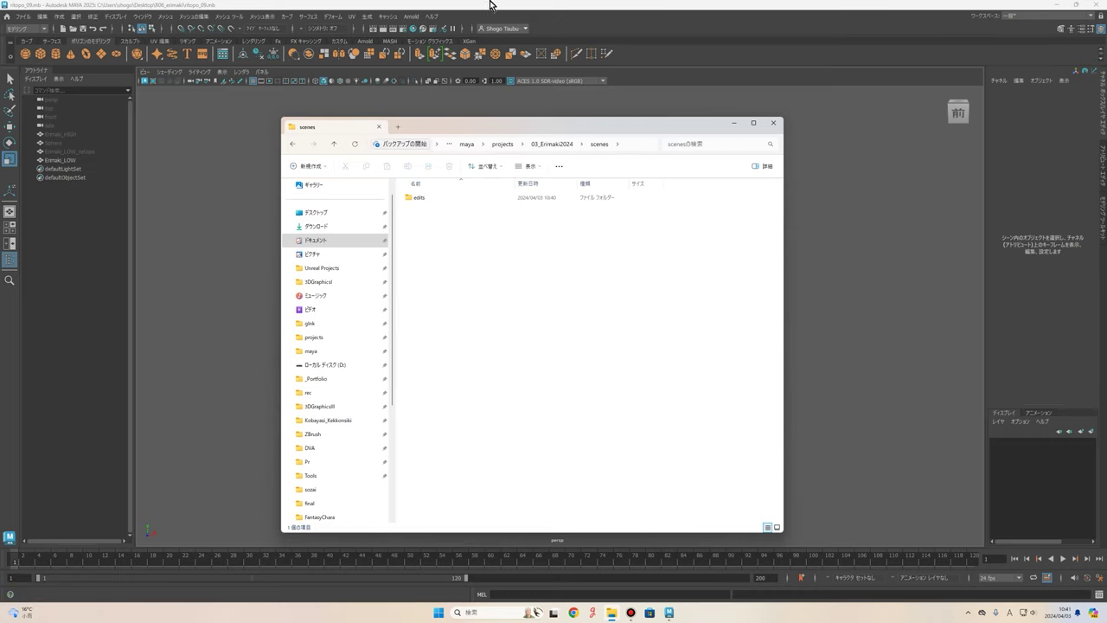
{"action": "left_click", "coordinate": [865, 5]}
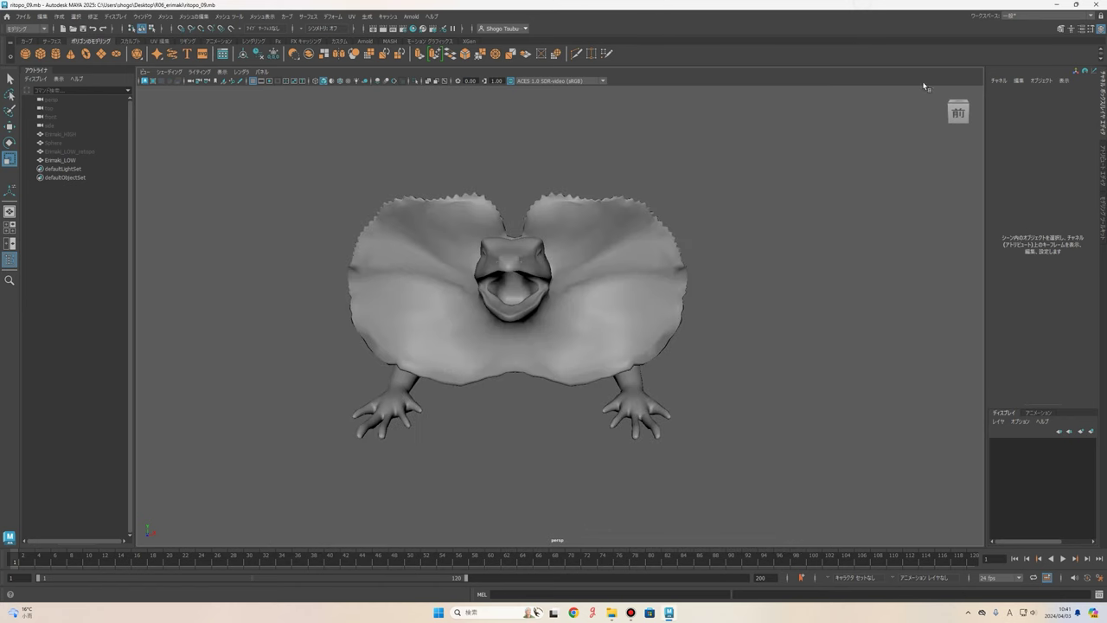
Close Maya and drag all files from R06_erimaki into the scenes folder.
{"action": "left_click", "coordinate": [1094, 4]}
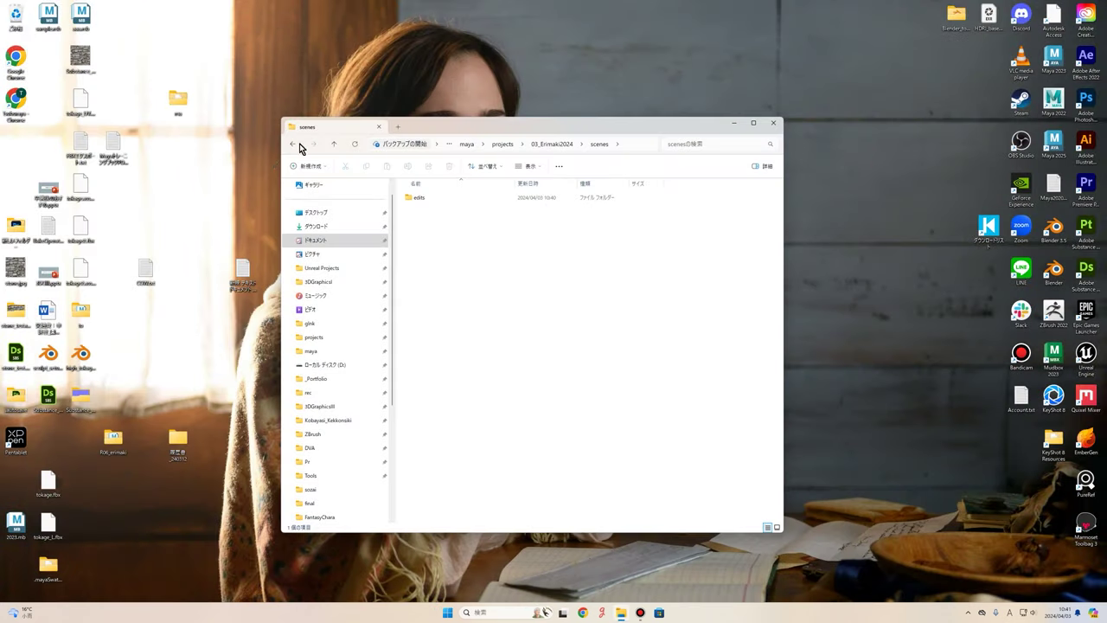
{"action": "left_click_drag", "start_coordinate": [571, 153], "coordinate": [748, 153]}
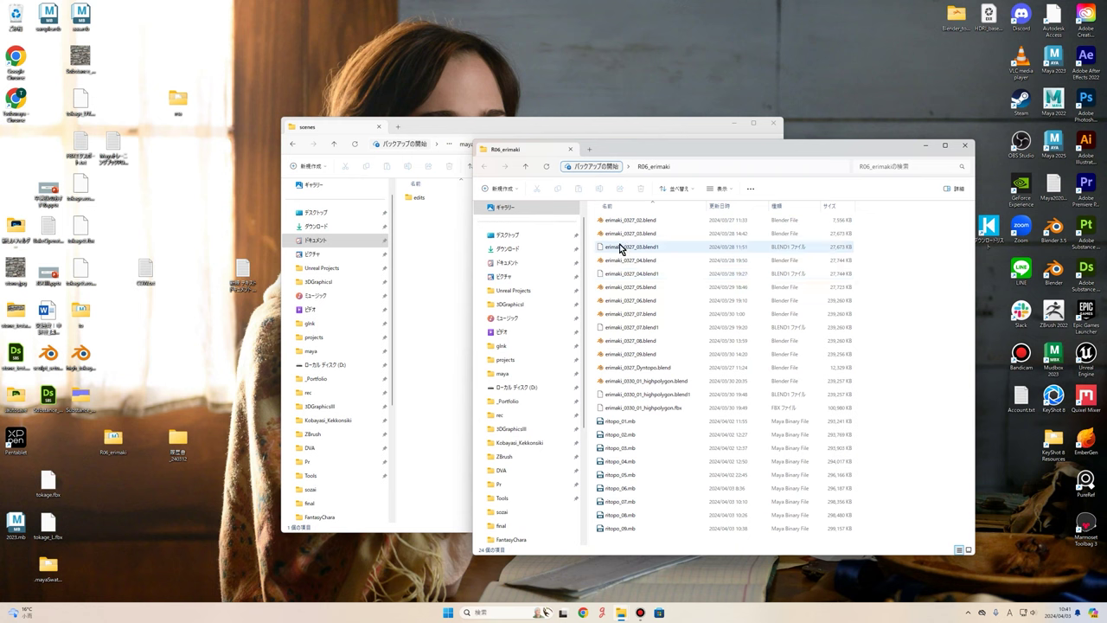
{"action": "left_click_drag", "start_coordinate": [593, 214], "coordinate": [633, 537]}
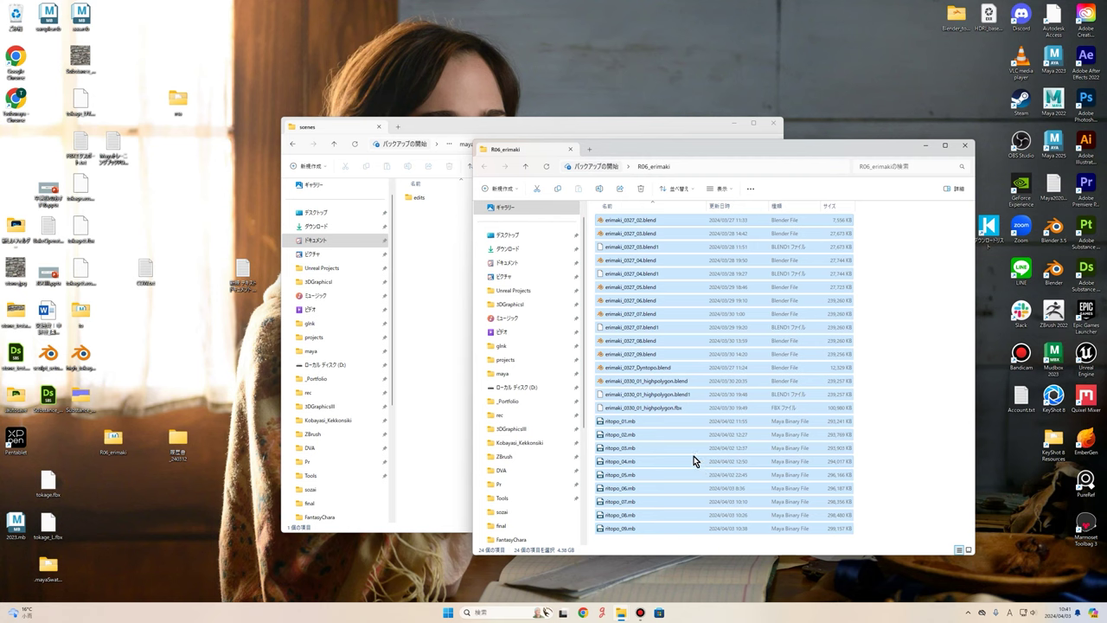
{"action": "left_click_drag", "start_coordinate": [694, 456], "coordinate": [453, 345]}
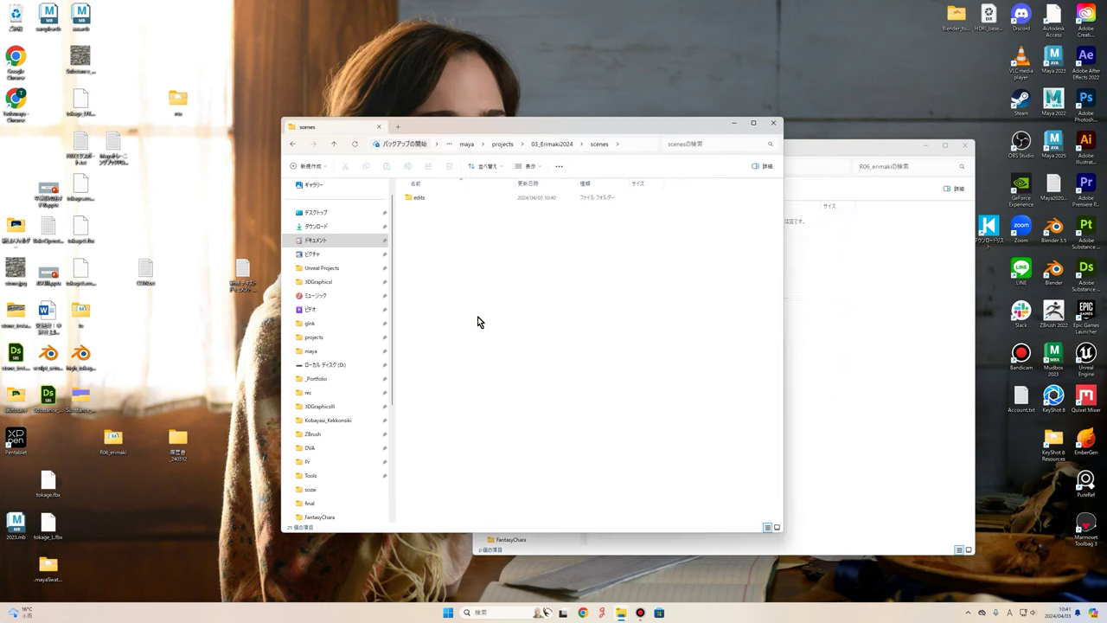
{"action": "left_click", "coordinate": [692, 298]}
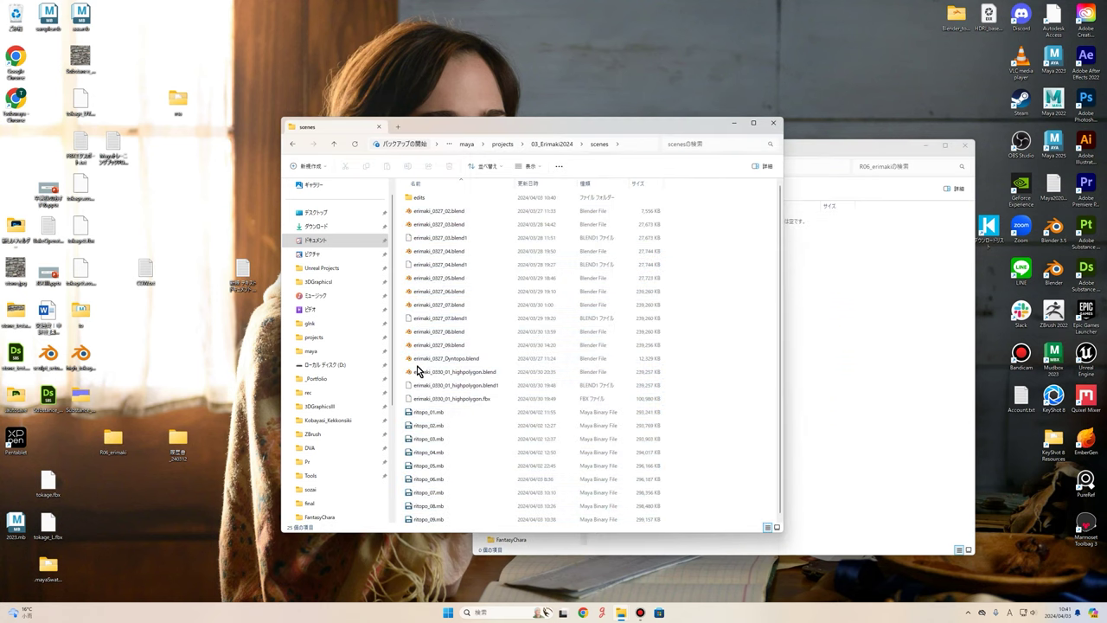
Check ritopo_09.mb in scenes, then inspect the sourceimages and images folders of 03_Erimaki2024.
{"action": "scroll", "coordinate": [417, 370], "scroll_direction": "down", "scroll_amount": 1}
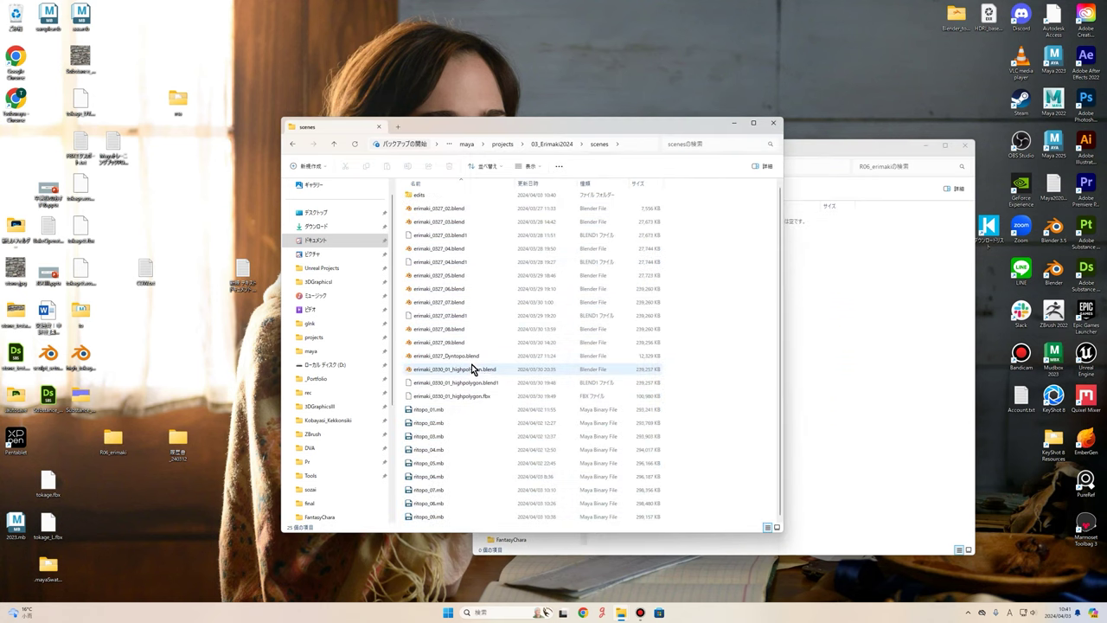
{"action": "left_click", "coordinate": [434, 519]}
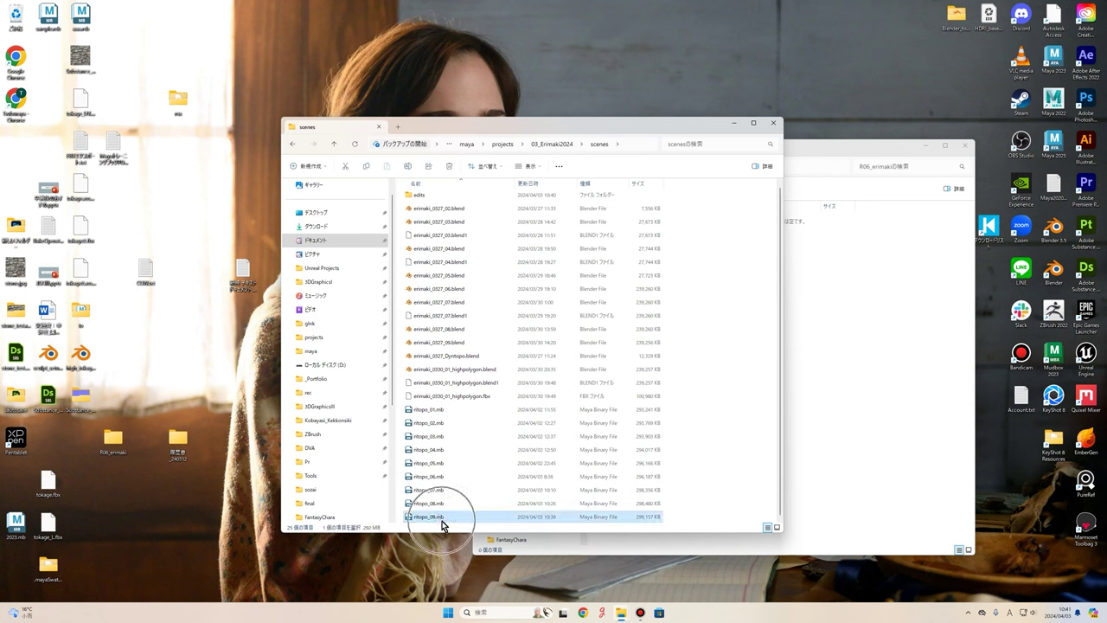
{"action": "left_click", "coordinate": [438, 520]}
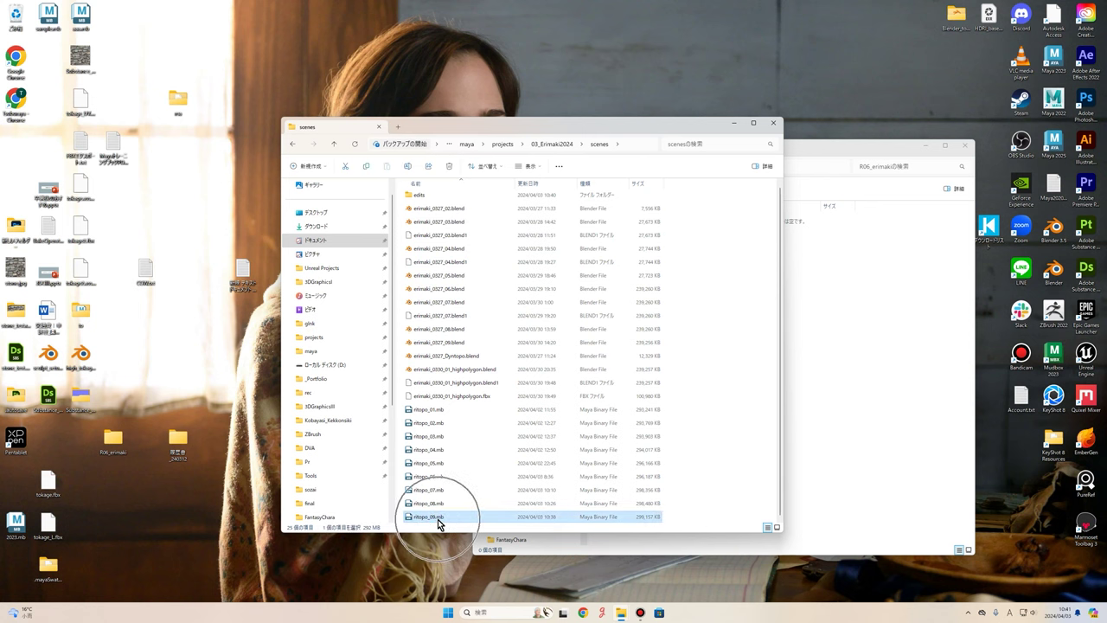
{"action": "left_click", "coordinate": [439, 522]}
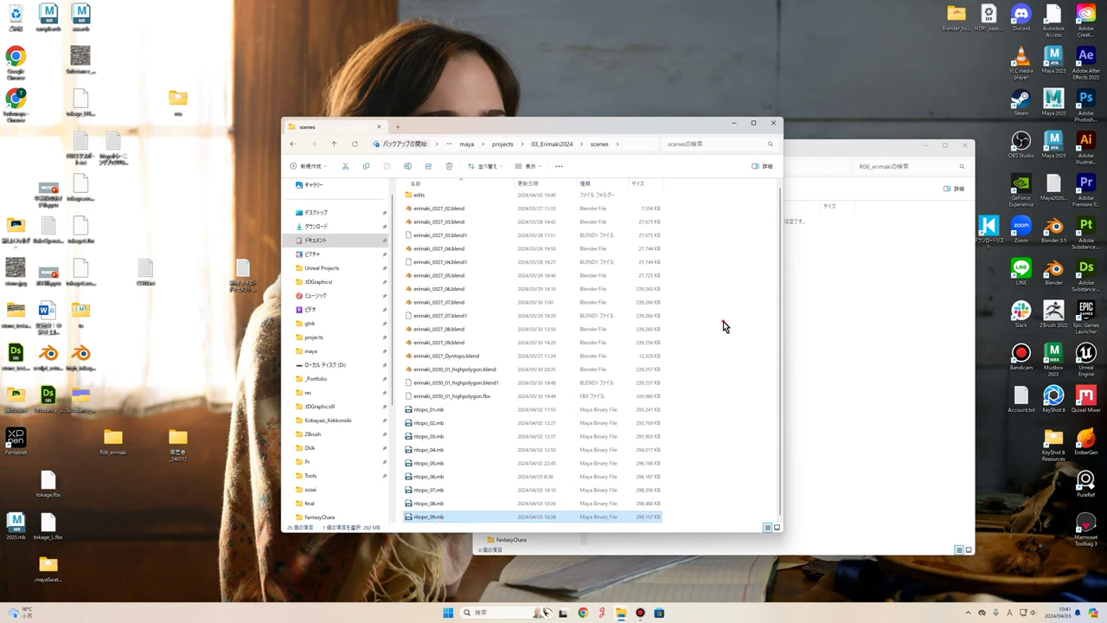
{"action": "left_click", "coordinate": [559, 143]}
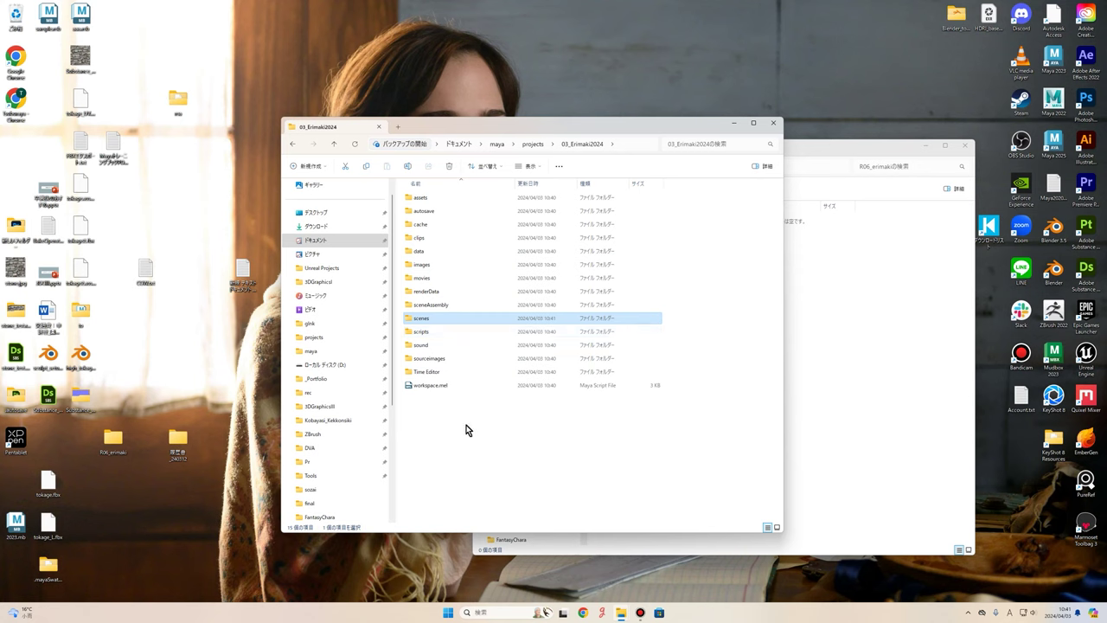
{"action": "left_click", "coordinate": [437, 363]}
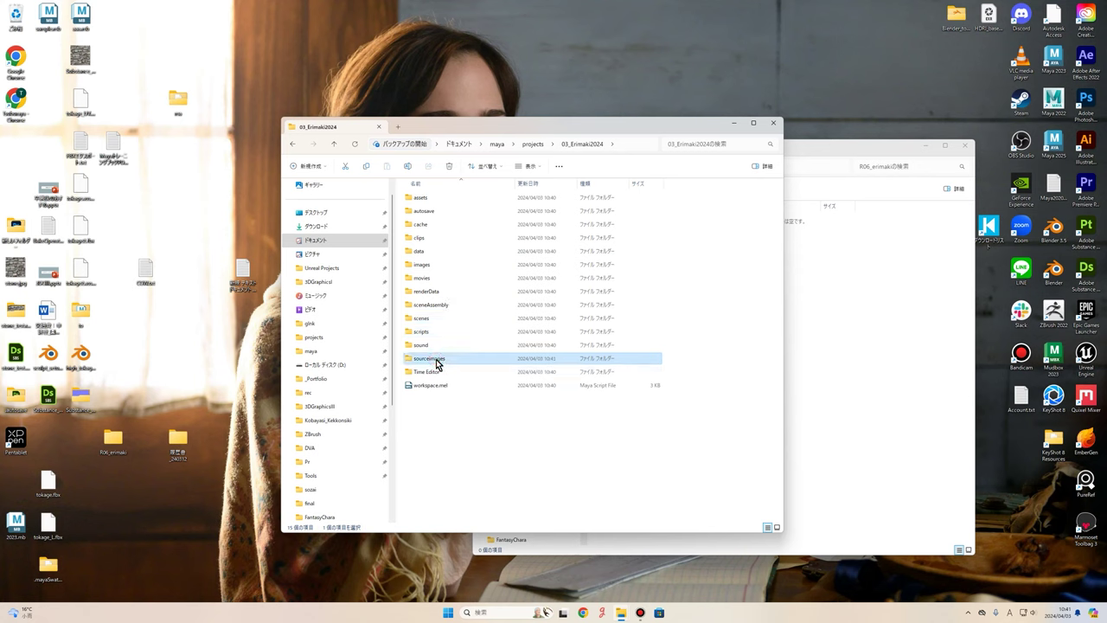
{"action": "double_click", "coordinate": [437, 363]}
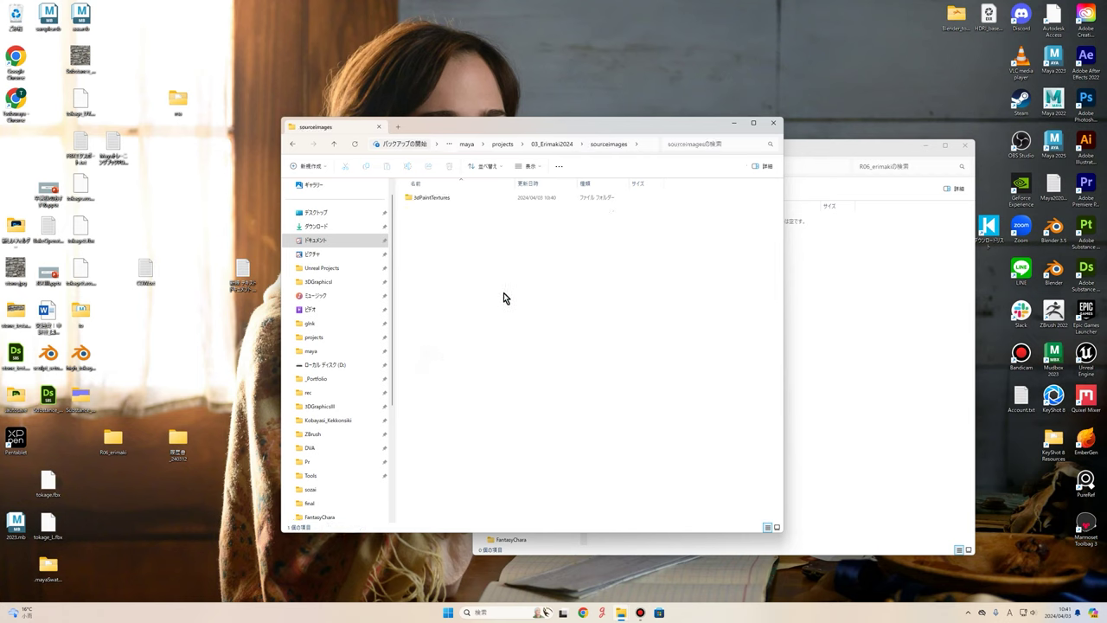
{"action": "key", "text": "alt+Left"}
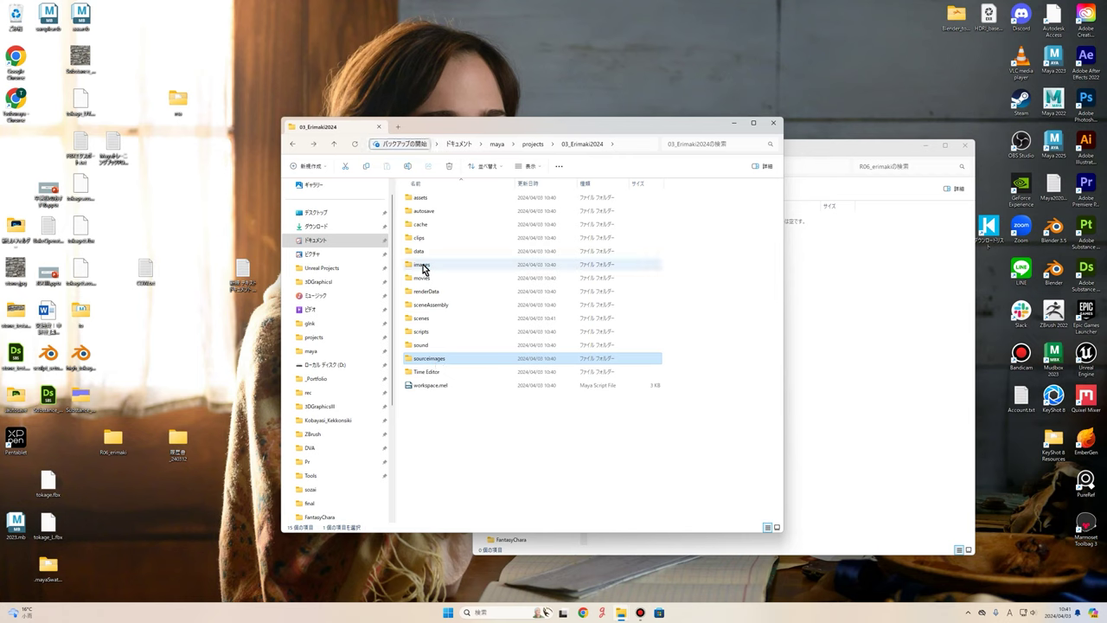
{"action": "double_click", "coordinate": [424, 265]}
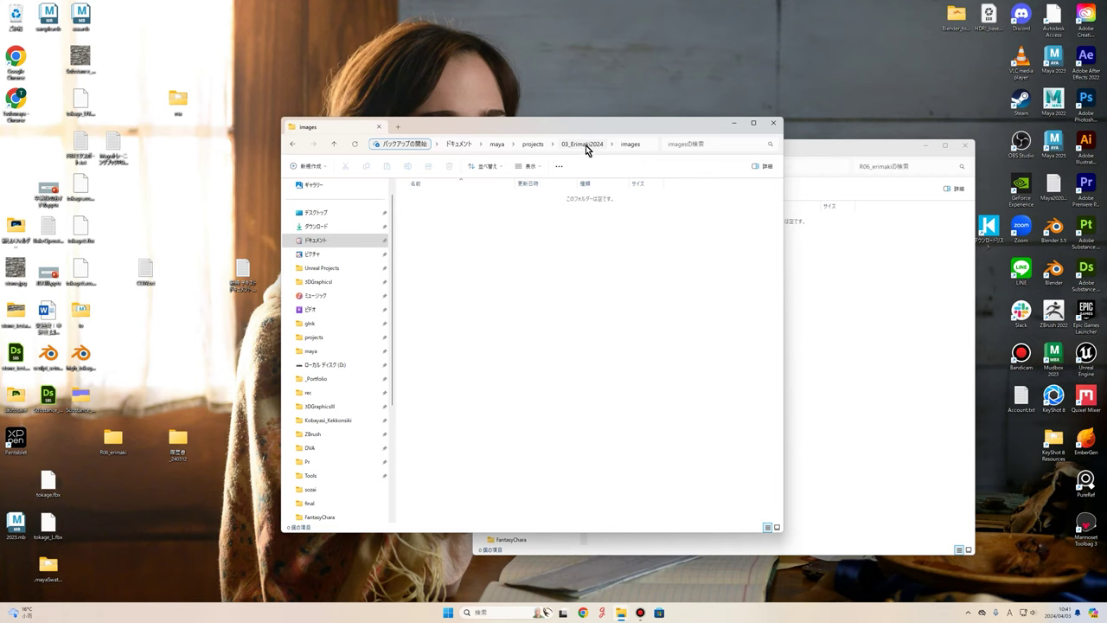
{"action": "left_click", "coordinate": [587, 147]}
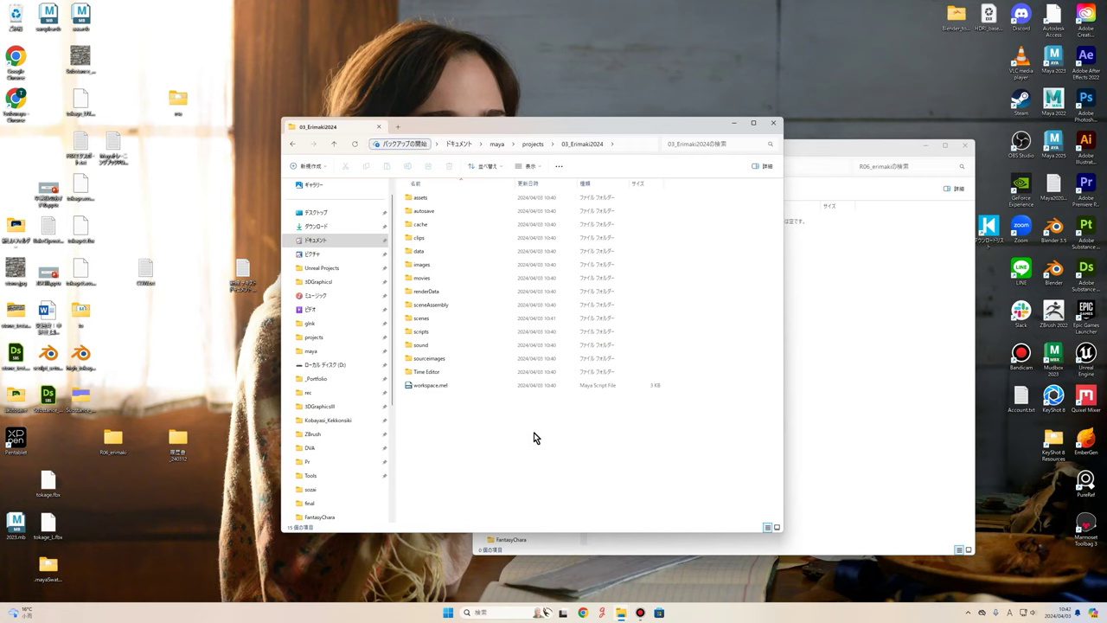
{"action": "left_click_drag", "start_coordinate": [489, 125], "coordinate": [436, 120]}
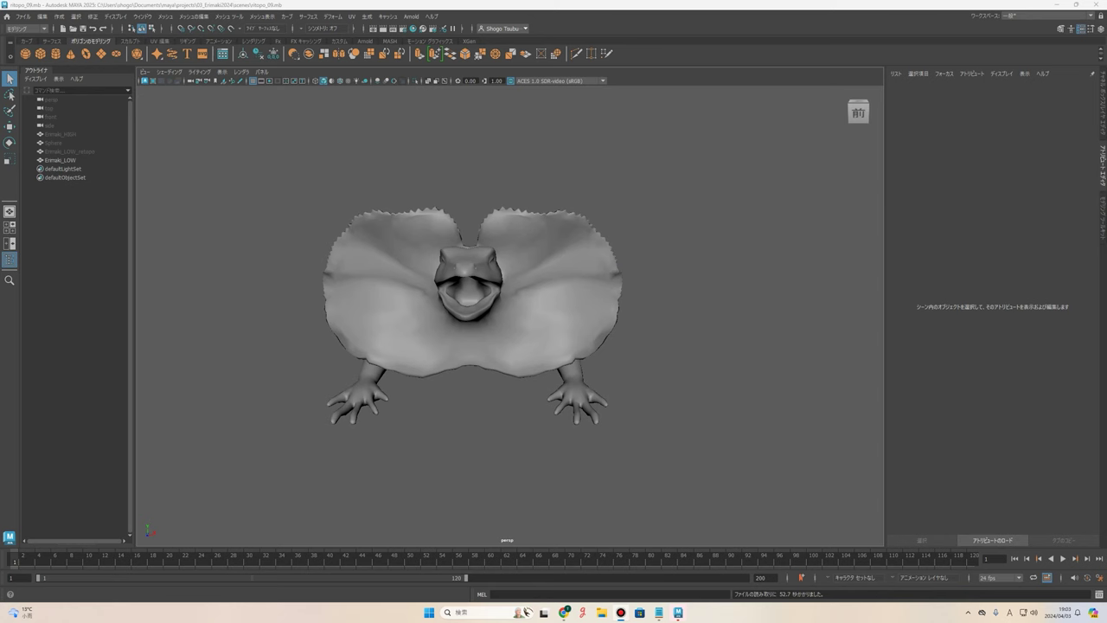
{"action": "left_click_drag", "start_coordinate": [654, 316], "coordinate": [571, 310], "text": "alt"}
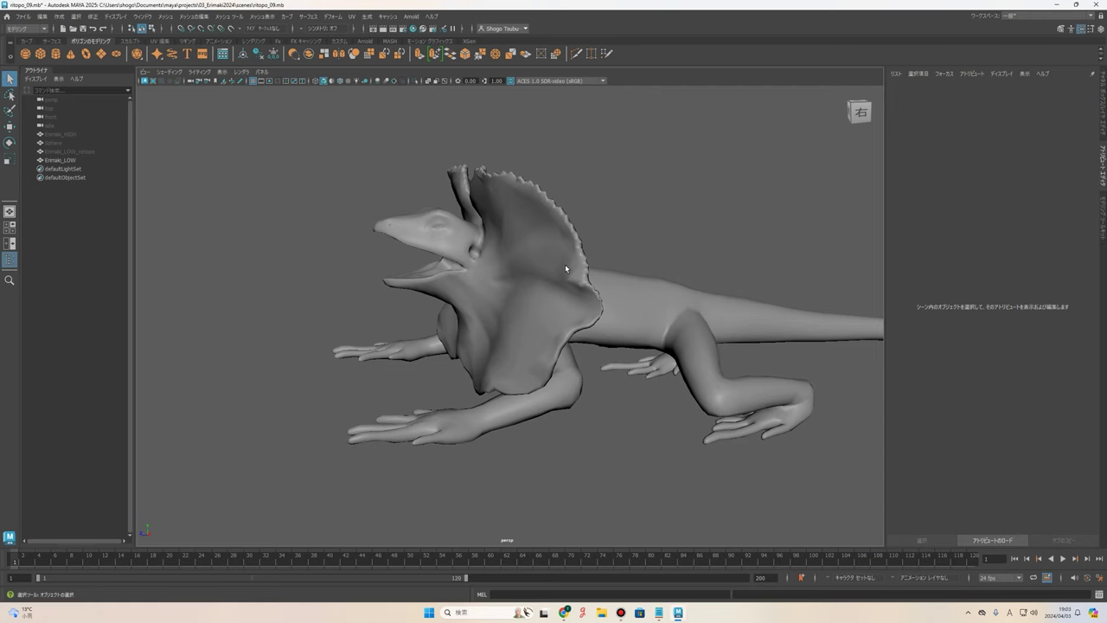
{"action": "left_click_drag", "start_coordinate": [565, 268], "coordinate": [500, 293], "text": "alt"}
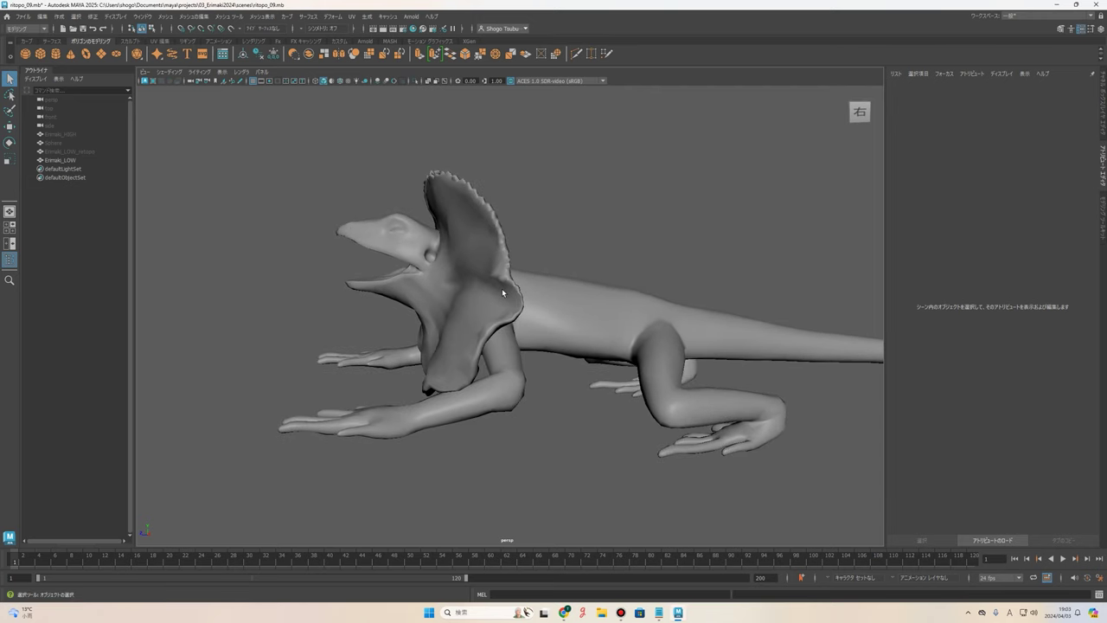
{"action": "left_click", "coordinate": [495, 283]}
{"action": "key", "text": "f"}
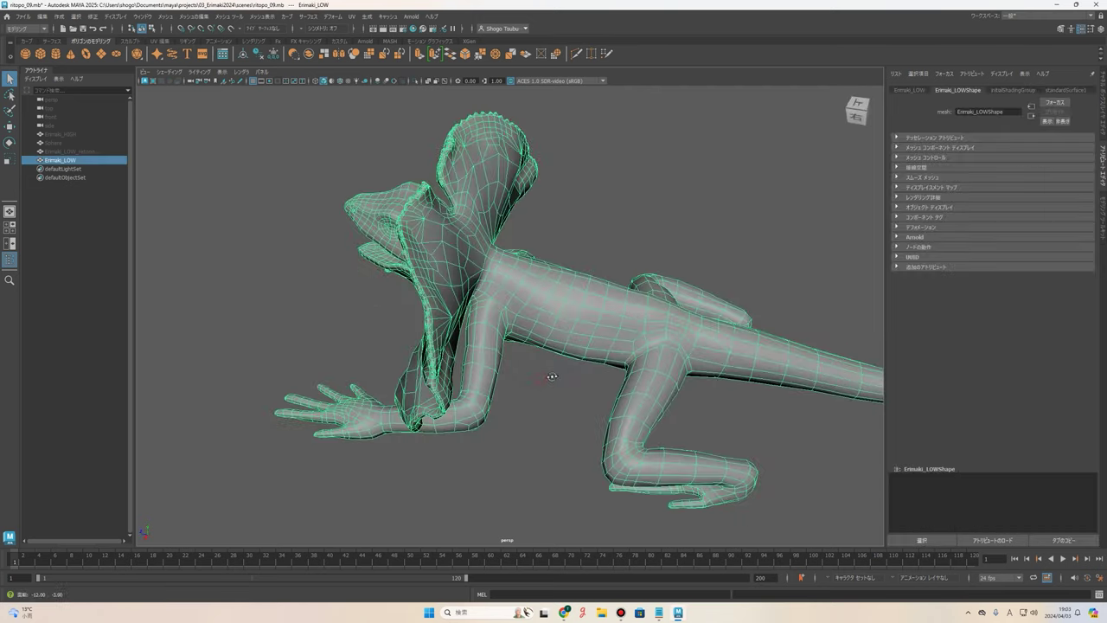
{"action": "left_click", "coordinate": [65, 134]}
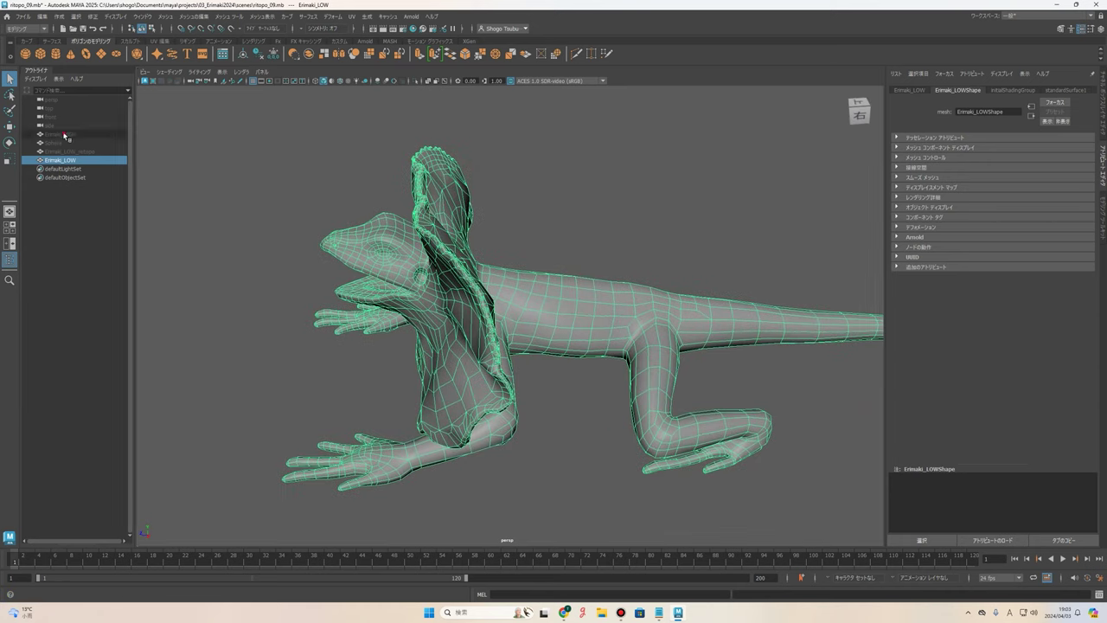
{"action": "key", "text": "shift+h"}
{"action": "key", "text": "h"}
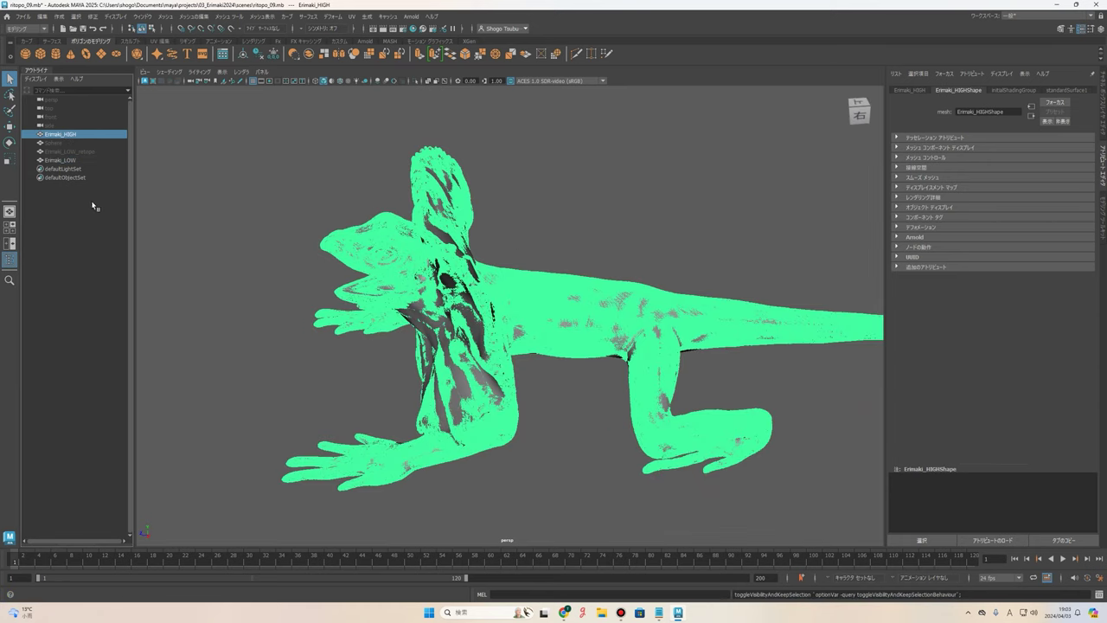
{"action": "left_click", "coordinate": [61, 160]}
{"action": "key", "text": "h"}
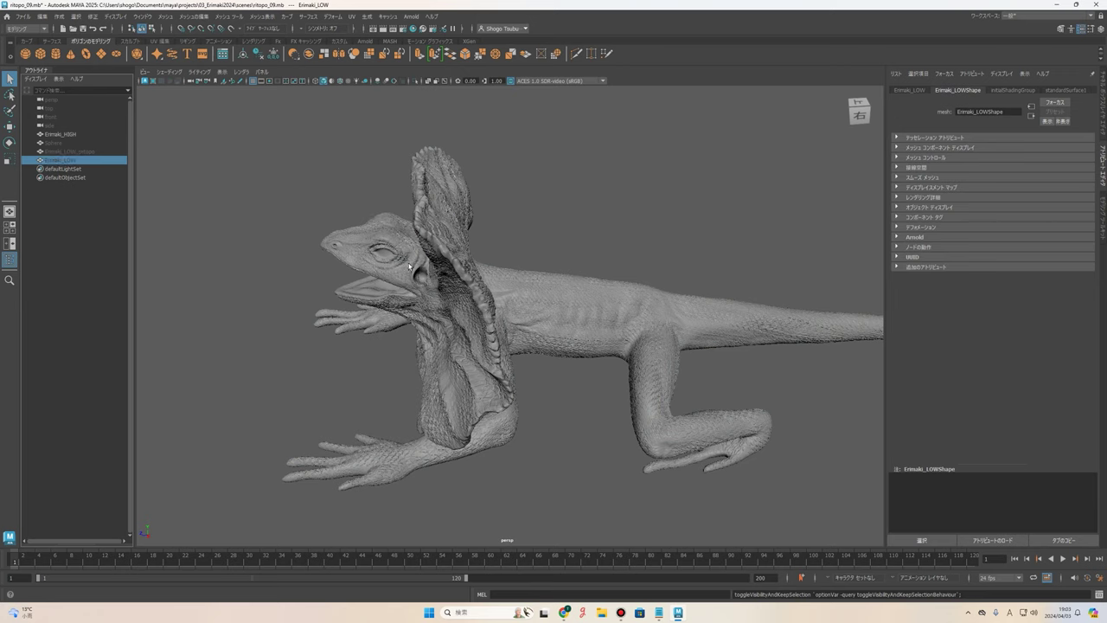
{"action": "mouse_move", "coordinate": [409, 267]}
{"action": "left_mouse_down", "text": "alt"}
{"action": "mouse_move", "coordinate": [470, 248]}
{"action": "mouse_move", "coordinate": [574, 275]}
{"action": "mouse_move", "coordinate": [193, 192]}
{"action": "left_mouse_up", "text": "alt"}
{"action": "left_click_drag", "start_coordinate": [400, 263], "coordinate": [218, 194], "text": "alt"}
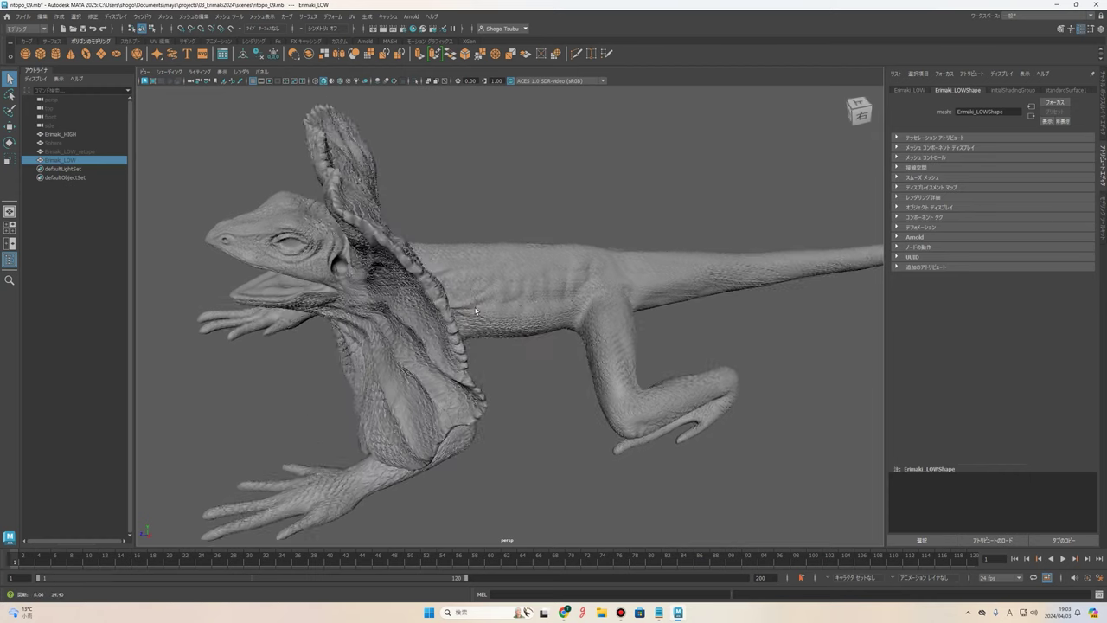
{"action": "left_click", "coordinate": [75, 135]}
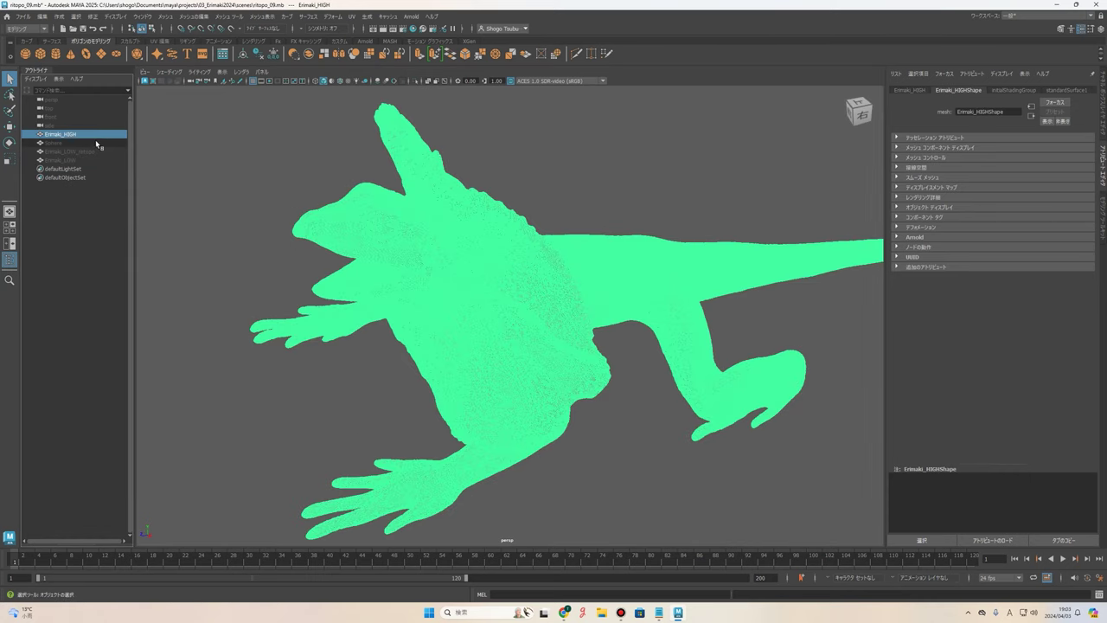
{"action": "left_click_drag", "start_coordinate": [363, 230], "coordinate": [406, 227], "text": "alt"}
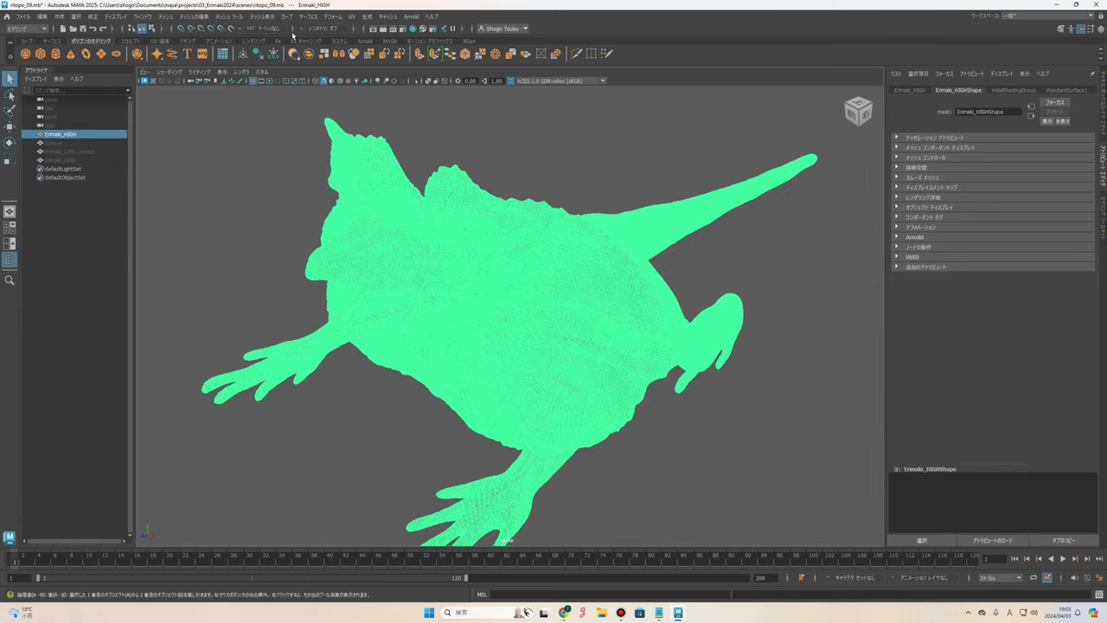
{"action": "key", "text": "h"}
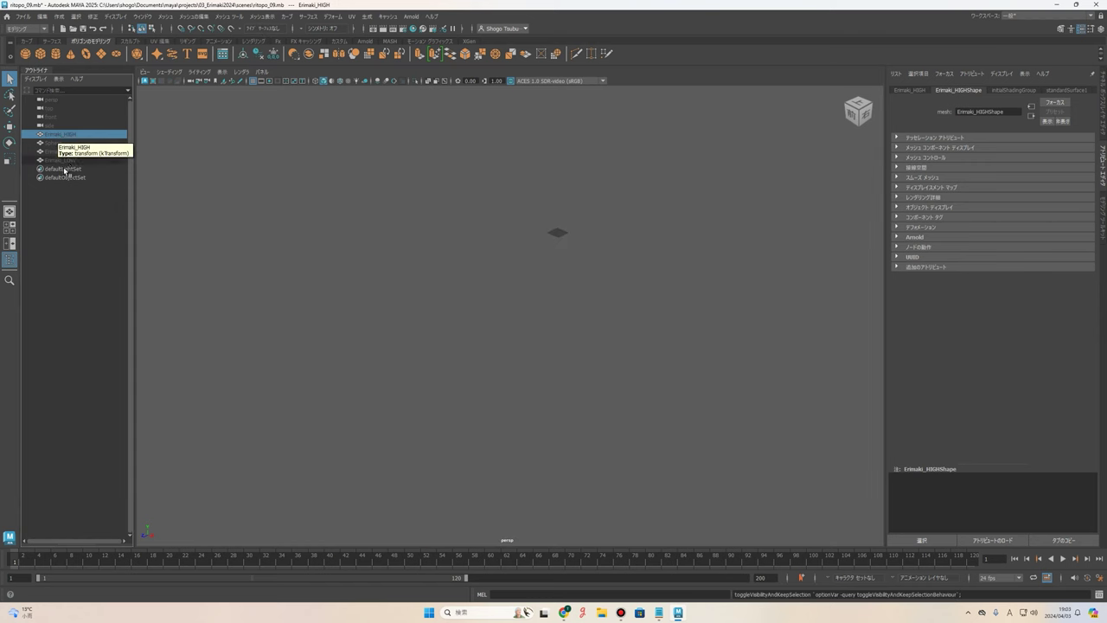
{"action": "left_click", "coordinate": [60, 160]}
{"action": "key", "text": "h"}
{"action": "mouse_move", "coordinate": [512, 269]}
{"action": "left_mouse_down", "text": "alt"}
{"action": "mouse_move", "coordinate": [556, 314]}
{"action": "mouse_move", "coordinate": [790, 210]}
{"action": "left_mouse_up", "text": "alt"}
{"action": "left_click", "coordinate": [791, 210]}
{"action": "left_click_drag", "start_coordinate": [788, 205], "coordinate": [647, 230], "text": "alt"}
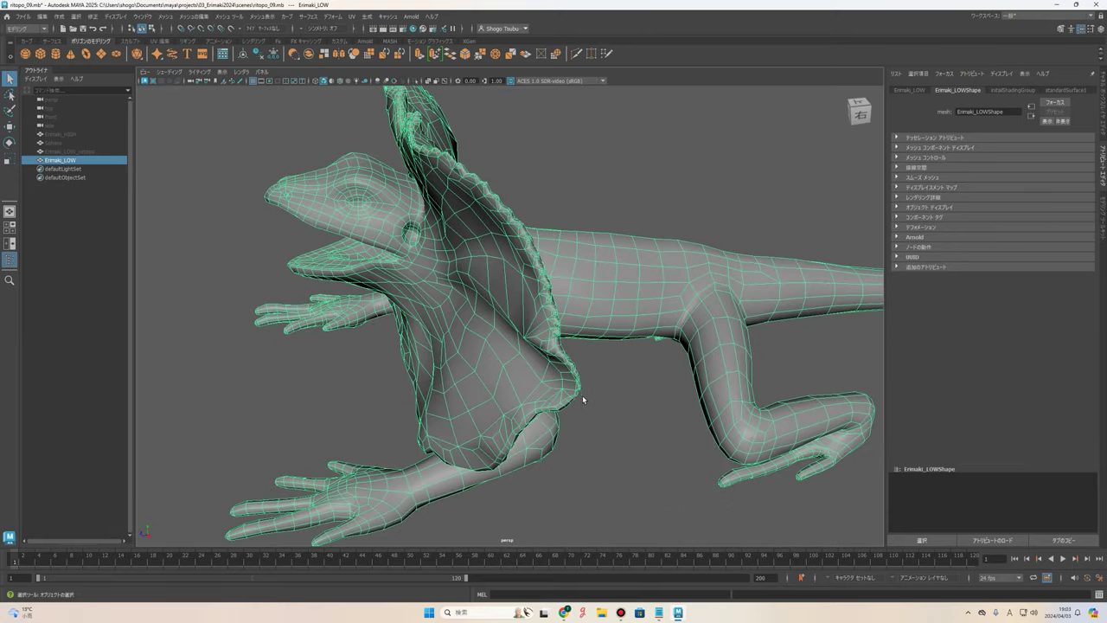
{"action": "mouse_move", "coordinate": [582, 395]}
{"action": "left_mouse_down", "text": "alt"}
{"action": "mouse_move", "coordinate": [559, 265]}
{"action": "mouse_move", "coordinate": [625, 253]}
{"action": "mouse_move", "coordinate": [642, 343]}
{"action": "mouse_move", "coordinate": [634, 373]}
{"action": "left_mouse_up", "text": "alt"}
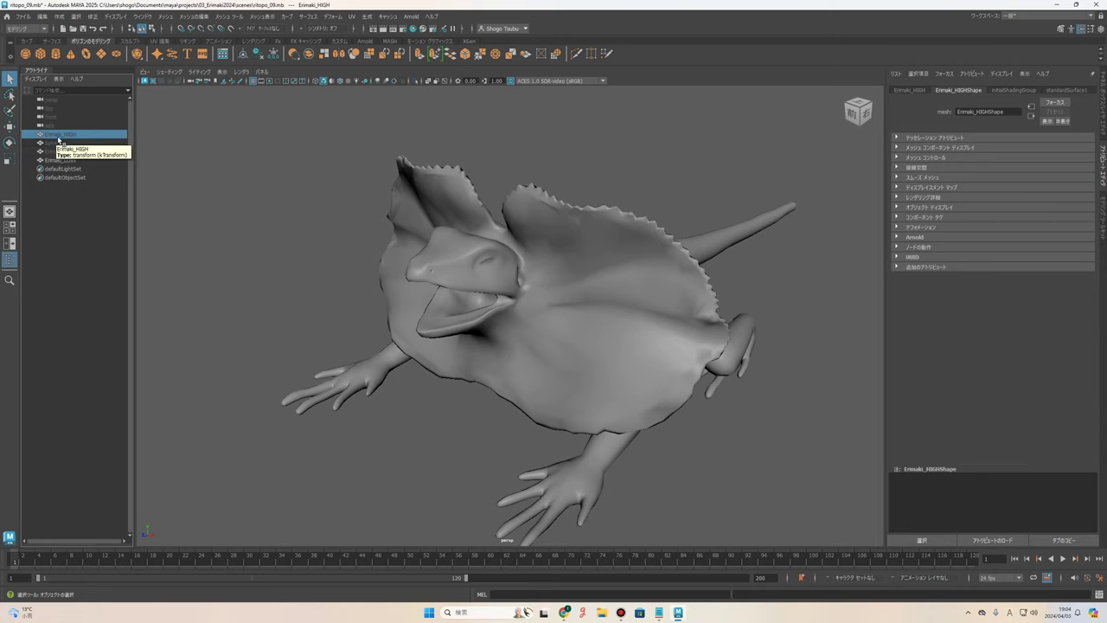
{"action": "key", "text": "ctrl+h"}
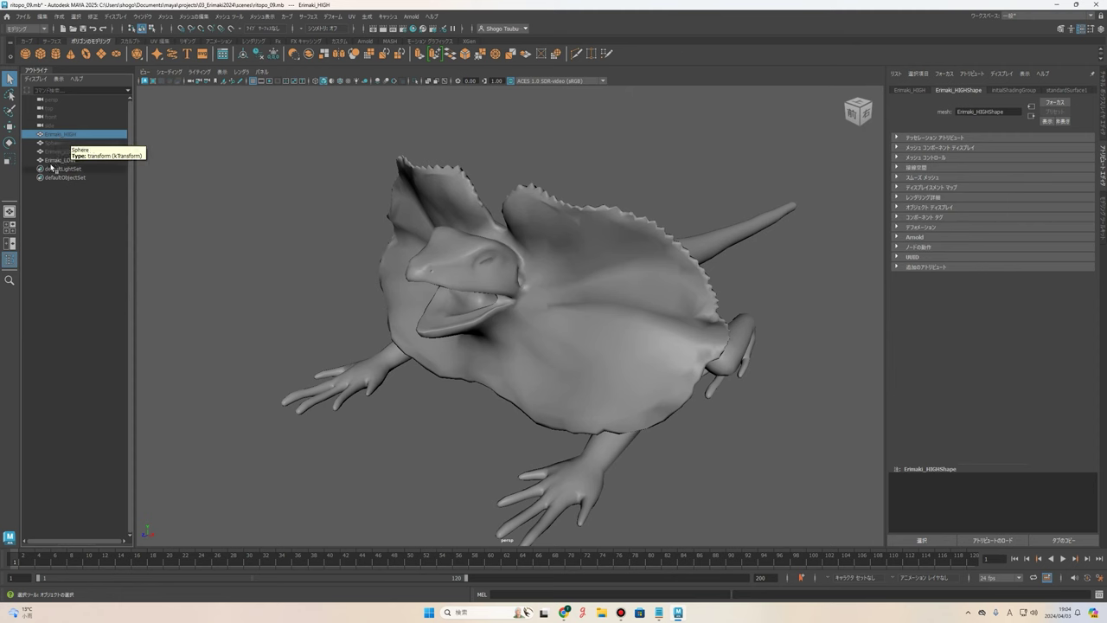
{"action": "left_click", "coordinate": [58, 160]}
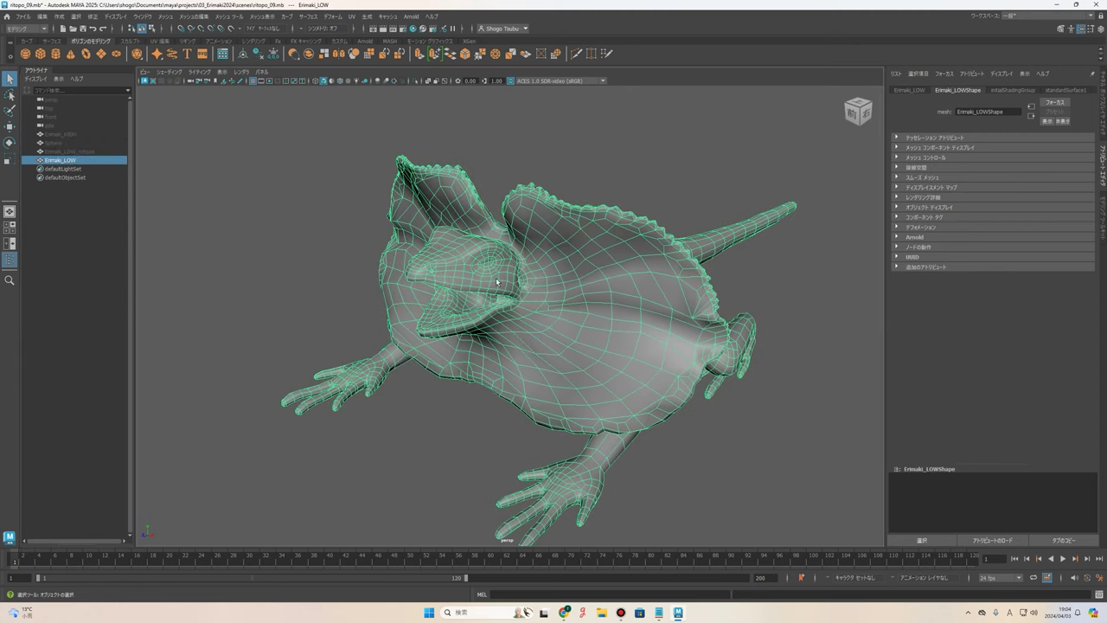
{"action": "left_click_drag", "start_coordinate": [497, 282], "coordinate": [580, 378], "text": "alt"}
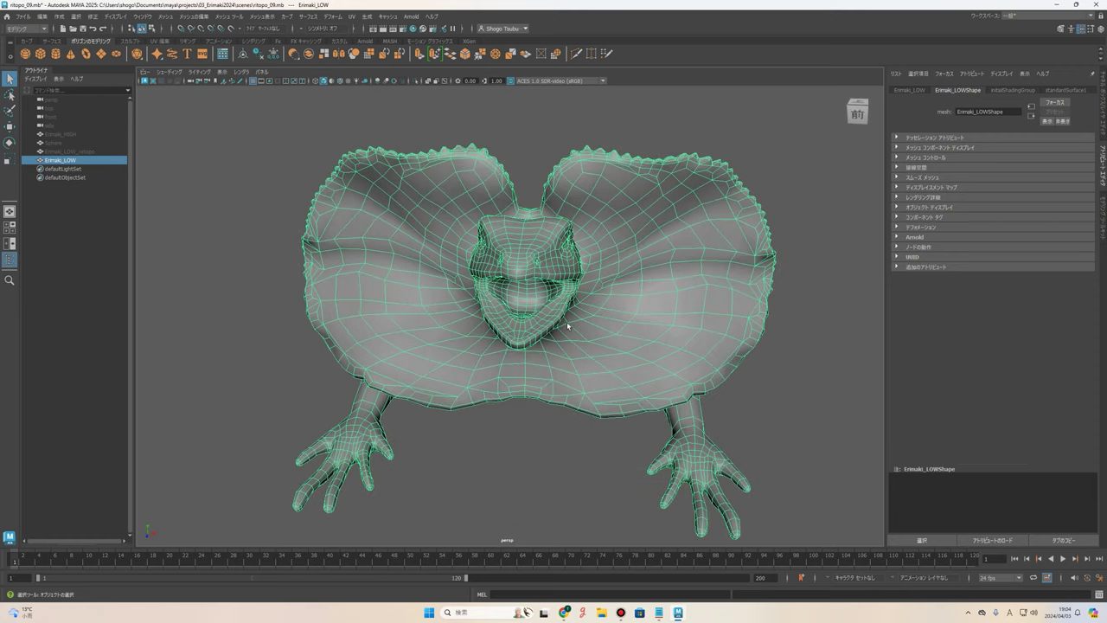
{"action": "mouse_move", "coordinate": [612, 298]}
{"action": "left_mouse_down", "text": "alt"}
{"action": "mouse_move", "coordinate": [508, 289]}
{"action": "mouse_move", "coordinate": [503, 254]}
{"action": "mouse_move", "coordinate": [442, 275]}
{"action": "mouse_move", "coordinate": [613, 365]}
{"action": "mouse_move", "coordinate": [578, 162]}
{"action": "left_mouse_up", "text": "alt"}
{"action": "scroll", "coordinate": [502, 281], "scroll_direction": "up", "scroll_amount": 5}
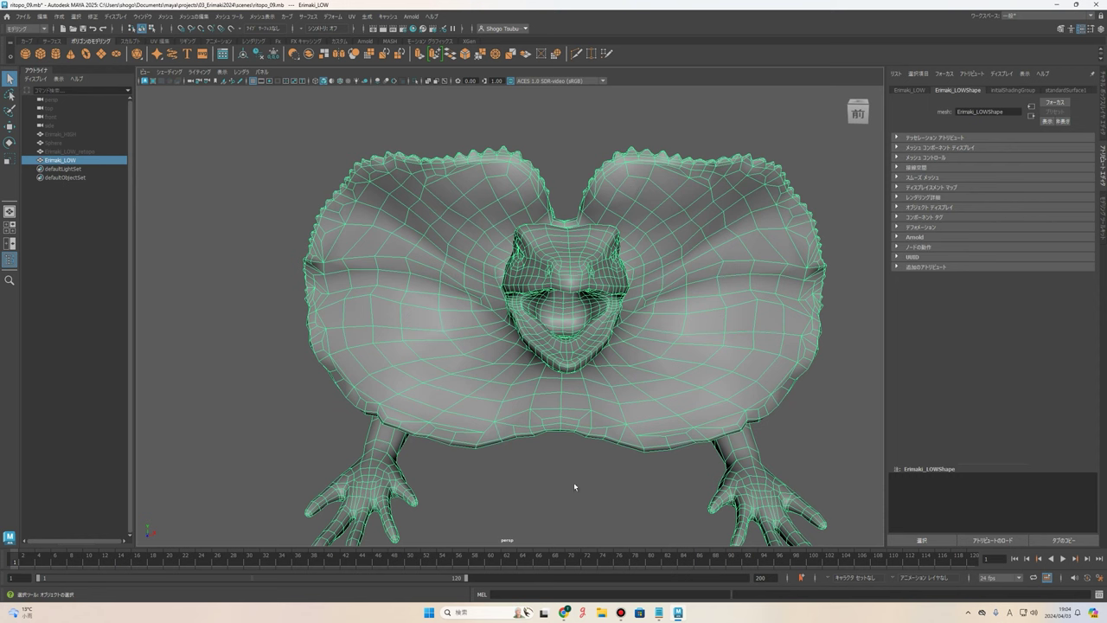
{"action": "mouse_move", "coordinate": [607, 218]}
{"action": "left_mouse_down", "text": "alt"}
{"action": "mouse_move", "coordinate": [587, 300]}
{"action": "mouse_move", "coordinate": [550, 354]}
{"action": "left_mouse_up", "text": "alt"}
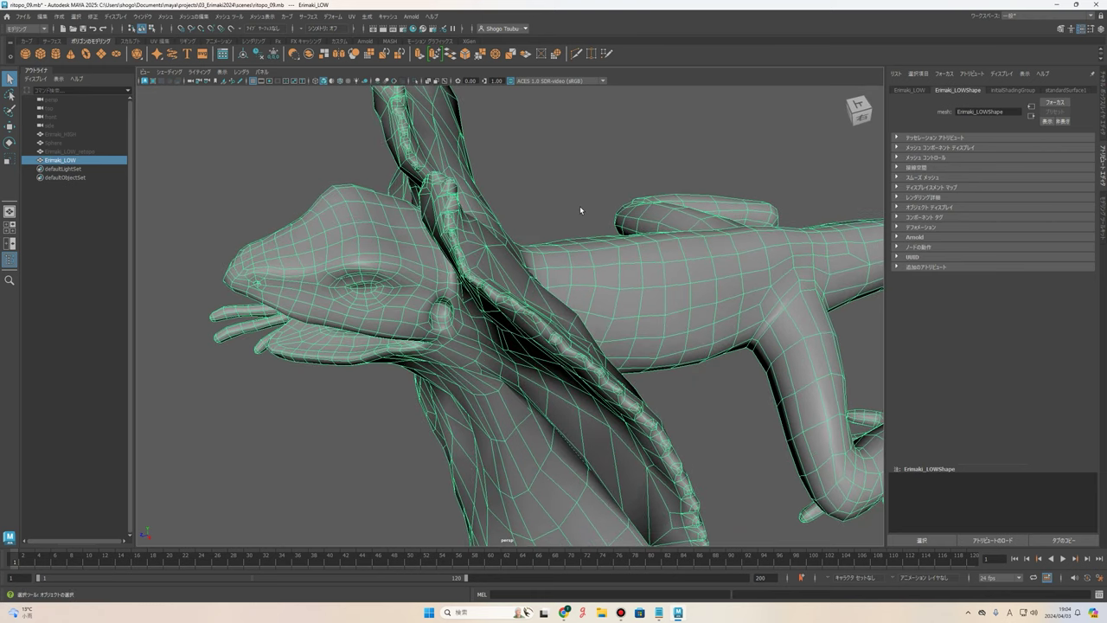
{"action": "left_click_drag", "start_coordinate": [580, 206], "coordinate": [506, 314], "text": "alt"}
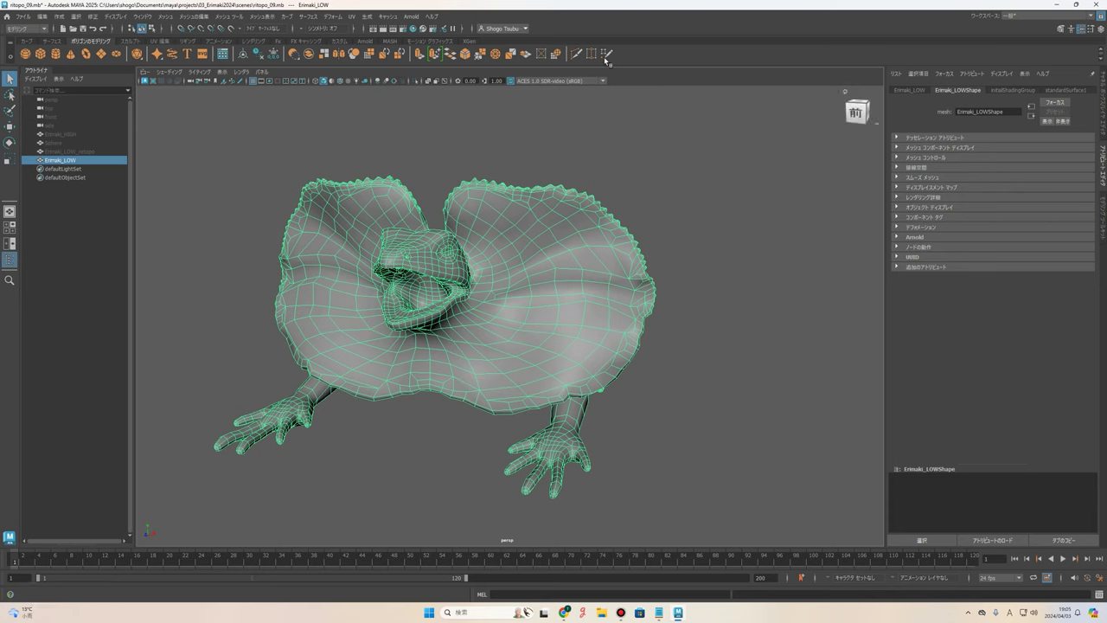
Open the UV Editor from the UV menu and reposition and enlarge its window.
{"action": "left_click", "coordinate": [354, 19]}
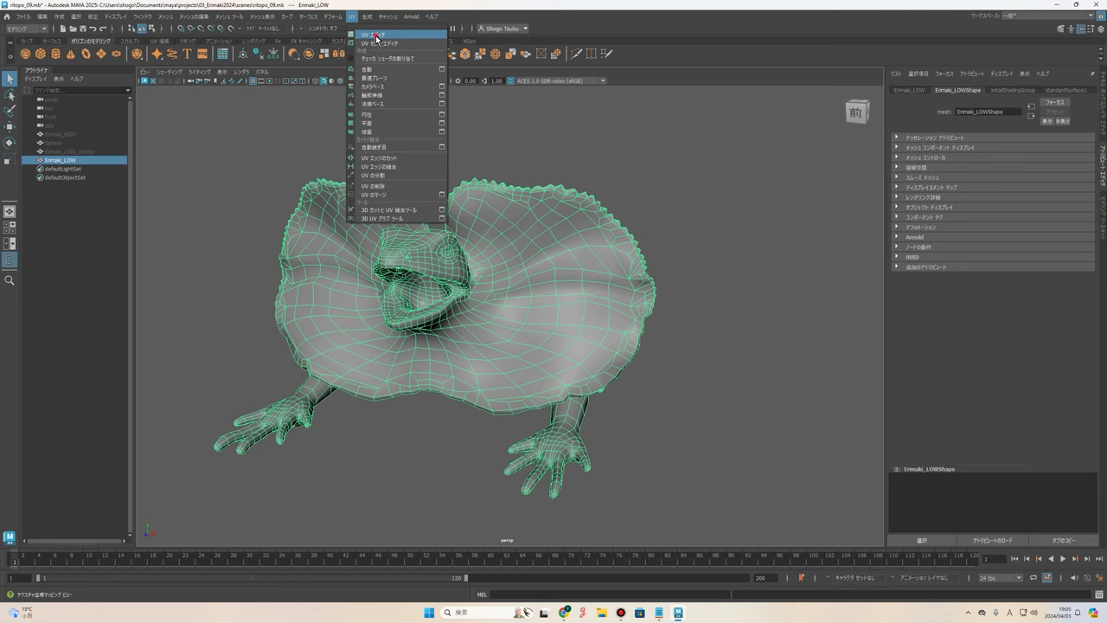
{"action": "left_click", "coordinate": [376, 35]}
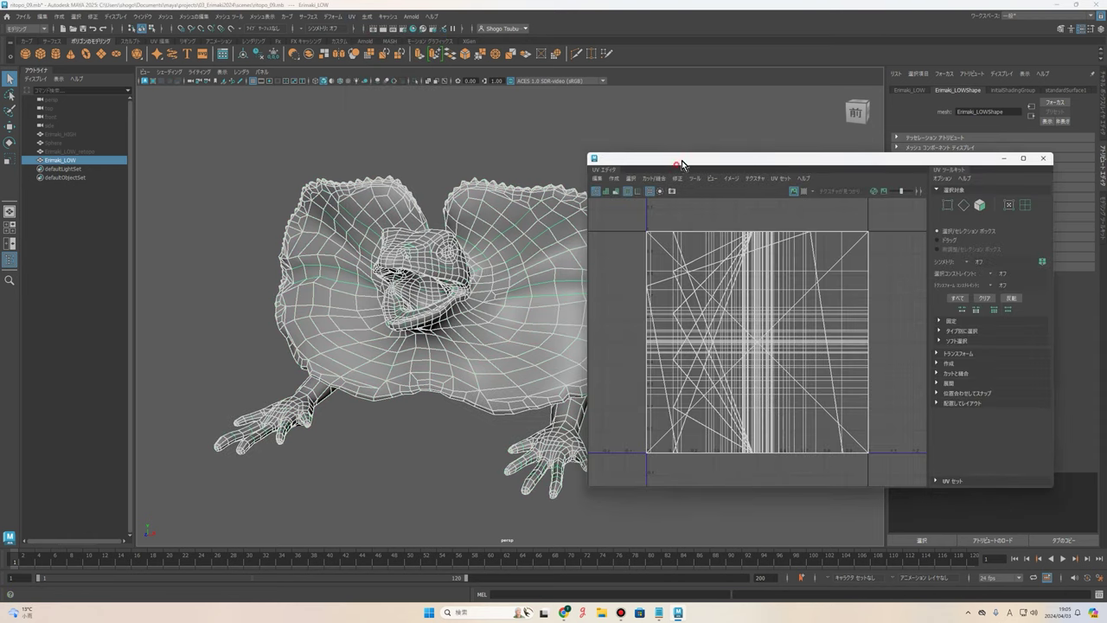
{"action": "left_click_drag", "start_coordinate": [658, 159], "coordinate": [685, 116]}
{"action": "left_click_drag", "start_coordinate": [616, 446], "coordinate": [665, 490]}
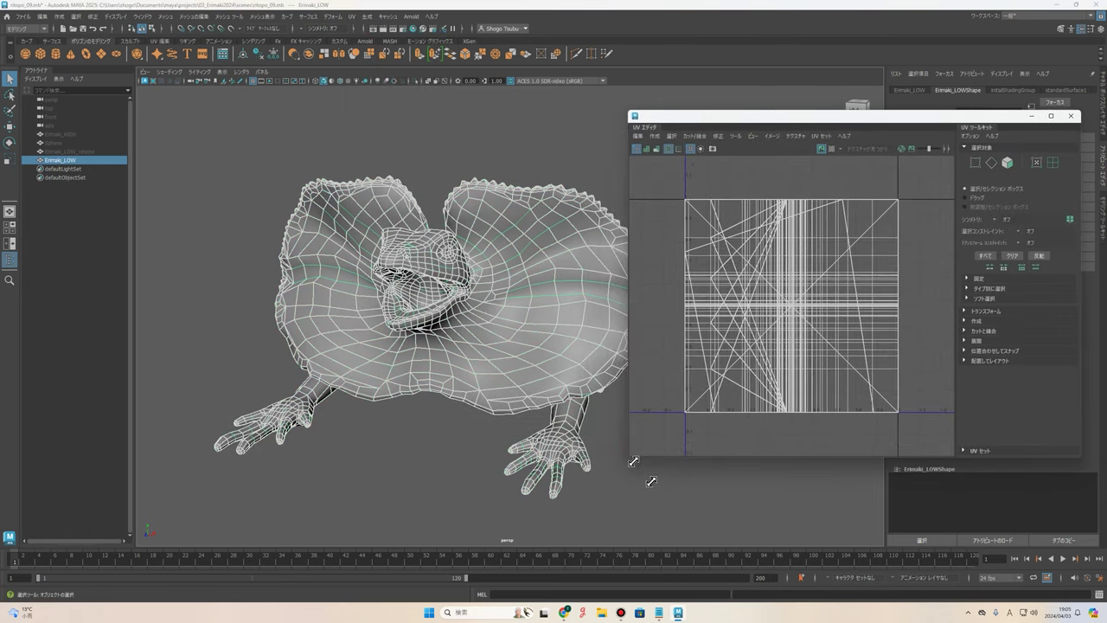
{"action": "mouse_move", "coordinate": [576, 233]}
{"action": "left_mouse_down", "text": "alt"}
{"action": "mouse_move", "coordinate": [492, 232]}
{"action": "mouse_move", "coordinate": [491, 339]}
{"action": "mouse_move", "coordinate": [481, 201]}
{"action": "mouse_move", "coordinate": [394, 339]}
{"action": "mouse_move", "coordinate": [407, 324]}
{"action": "mouse_move", "coordinate": [361, 344]}
{"action": "left_mouse_up", "text": "alt"}
Orbit and zoom around the lizard's head and arm, then deselect the mesh.
{"action": "scroll", "coordinate": [482, 201], "scroll_direction": "up", "scroll_amount": 5}
{"action": "scroll", "coordinate": [394, 339], "scroll_direction": "up", "scroll_amount": 3}
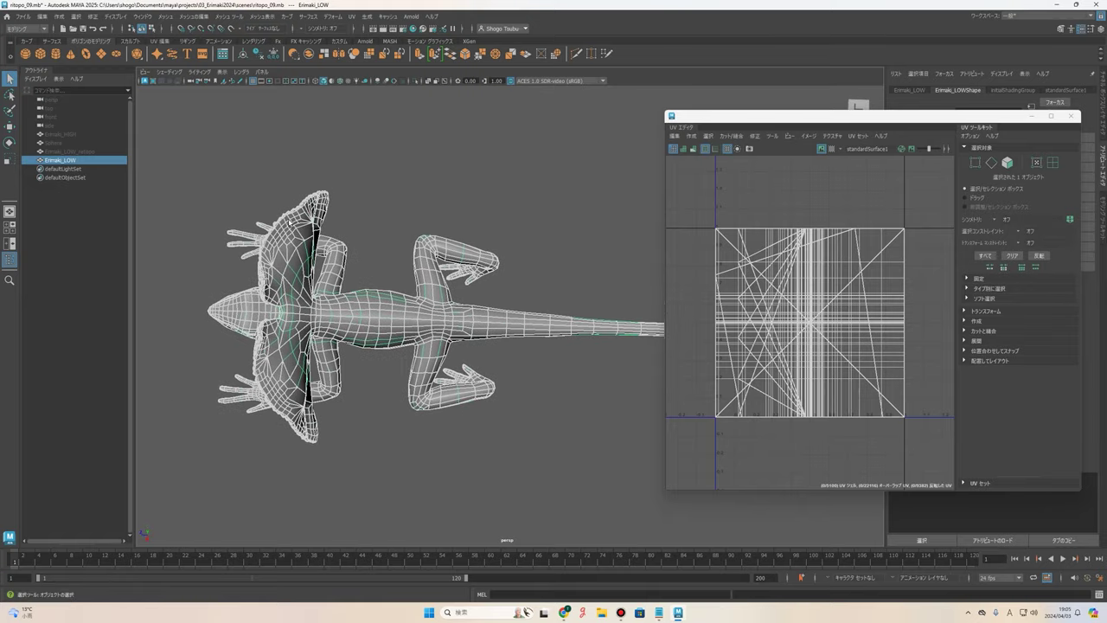
{"action": "mouse_move", "coordinate": [515, 407]}
{"action": "left_mouse_down", "text": "alt"}
{"action": "mouse_move", "coordinate": [475, 380]}
{"action": "mouse_move", "coordinate": [461, 386]}
{"action": "mouse_move", "coordinate": [411, 316]}
{"action": "left_mouse_up", "text": "alt"}
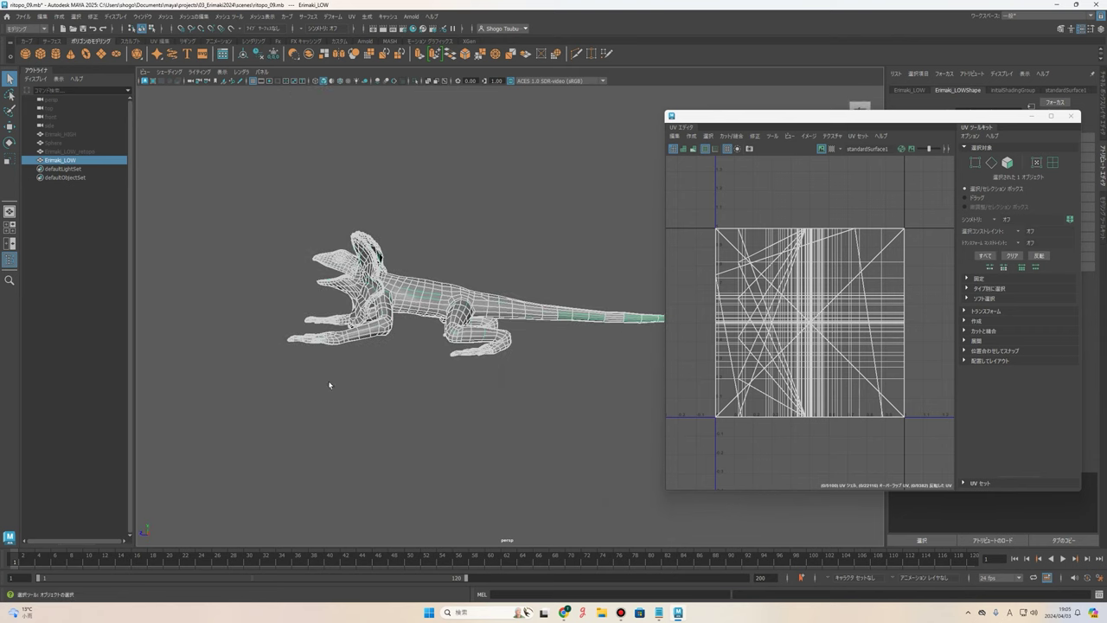
{"action": "mouse_move", "coordinate": [437, 359]}
{"action": "left_mouse_down", "text": "alt"}
{"action": "mouse_move", "coordinate": [537, 372]}
{"action": "mouse_move", "coordinate": [431, 381]}
{"action": "mouse_move", "coordinate": [554, 285]}
{"action": "left_mouse_up", "text": "alt"}
{"action": "scroll", "coordinate": [566, 274], "scroll_direction": "up", "scroll_amount": 3}
{"action": "mouse_move", "coordinate": [325, 406]}
{"action": "left_mouse_down", "text": "alt"}
{"action": "mouse_move", "coordinate": [482, 307]}
{"action": "mouse_move", "coordinate": [439, 239]}
{"action": "mouse_move", "coordinate": [519, 346]}
{"action": "mouse_move", "coordinate": [557, 367]}
{"action": "mouse_move", "coordinate": [597, 359]}
{"action": "mouse_move", "coordinate": [423, 332]}
{"action": "mouse_move", "coordinate": [512, 329]}
{"action": "mouse_move", "coordinate": [490, 412]}
{"action": "mouse_move", "coordinate": [495, 367]}
{"action": "mouse_move", "coordinate": [478, 362]}
{"action": "mouse_move", "coordinate": [582, 359]}
{"action": "left_mouse_up", "text": "alt"}
{"action": "scroll", "coordinate": [482, 307], "scroll_direction": "down", "scroll_amount": 5}
{"action": "scroll", "coordinate": [547, 375], "scroll_direction": "up", "scroll_amount": 5}
{"action": "scroll", "coordinate": [560, 359], "scroll_direction": "up", "scroll_amount": 2}
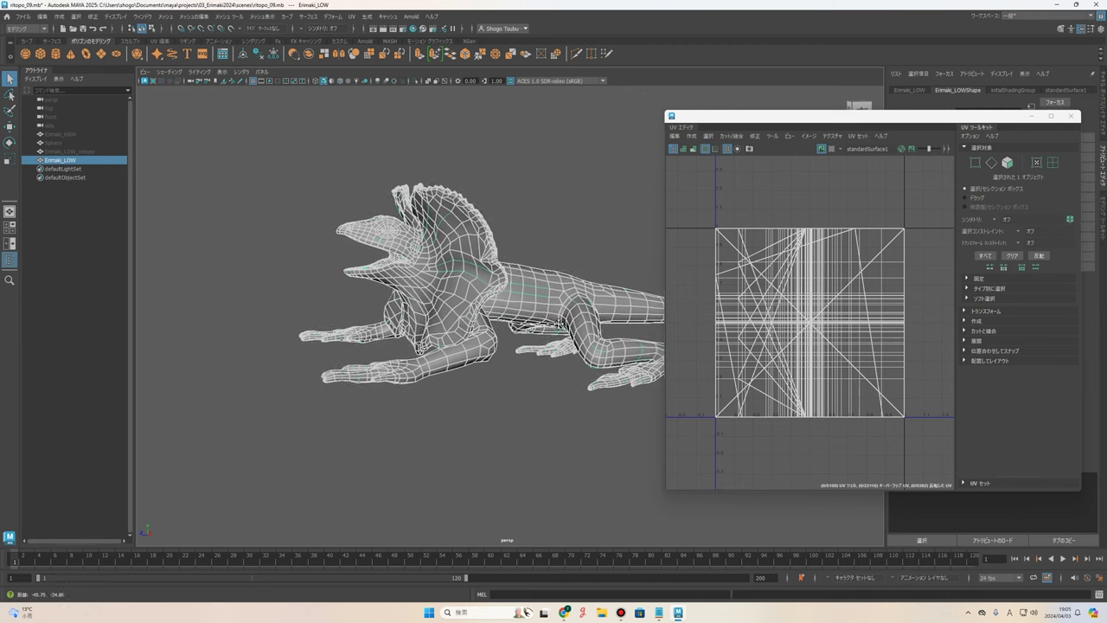
{"action": "scroll", "coordinate": [545, 333], "scroll_direction": "up", "scroll_amount": 3}
{"action": "left_click", "coordinate": [512, 400]}
Select Erimaki_LOW to display its UVs in the UV Editor.
{"action": "scroll", "coordinate": [519, 368], "scroll_direction": "down", "scroll_amount": 3}
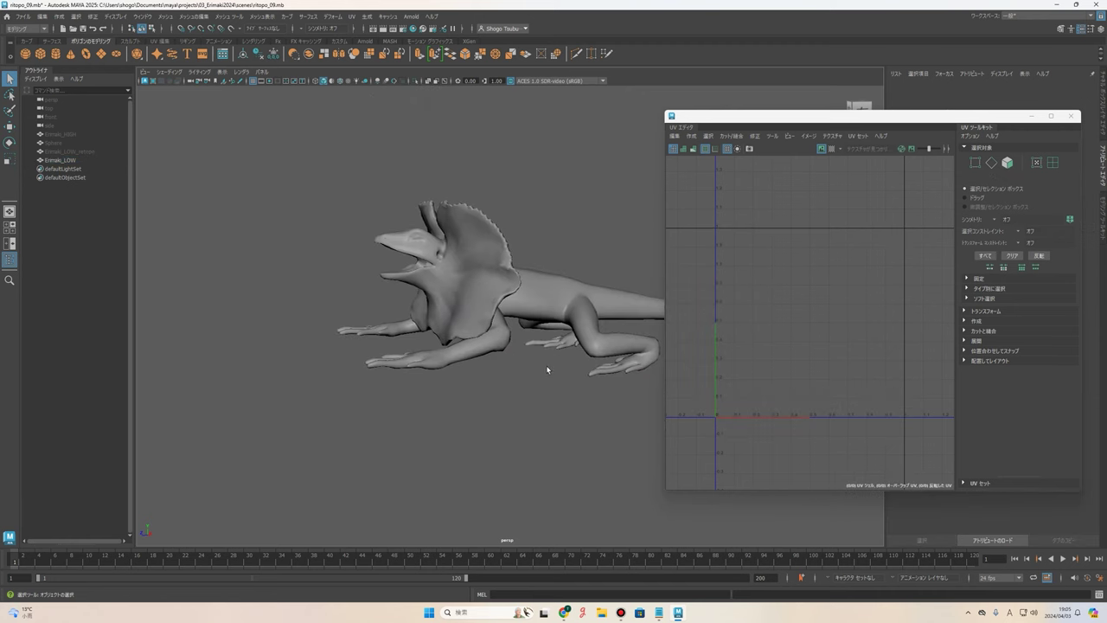
{"action": "mouse_move", "coordinate": [544, 371]}
{"action": "left_mouse_down", "text": "alt"}
{"action": "mouse_move", "coordinate": [481, 383]}
{"action": "mouse_move", "coordinate": [469, 326]}
{"action": "mouse_move", "coordinate": [430, 348]}
{"action": "mouse_move", "coordinate": [706, 227]}
{"action": "left_mouse_up", "text": "alt"}
{"action": "left_click", "coordinate": [469, 326]}
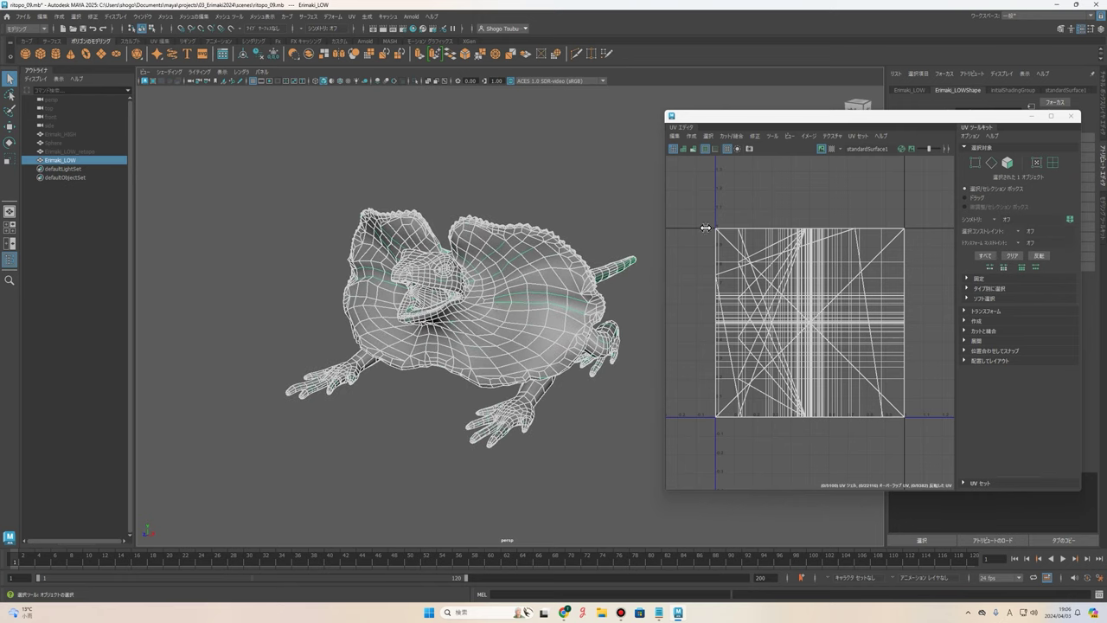
{"action": "left_click_drag", "start_coordinate": [527, 301], "coordinate": [524, 328], "text": "alt"}
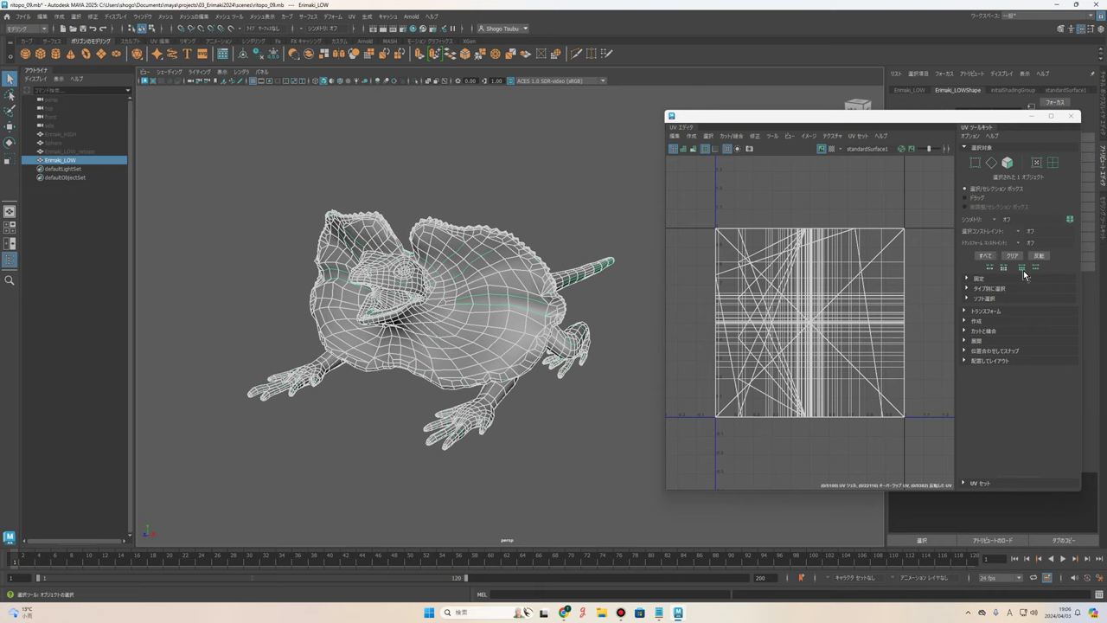
Expand Create in the UV Toolkit and open the Planar Mapping Options.
{"action": "left_click", "coordinate": [975, 321]}
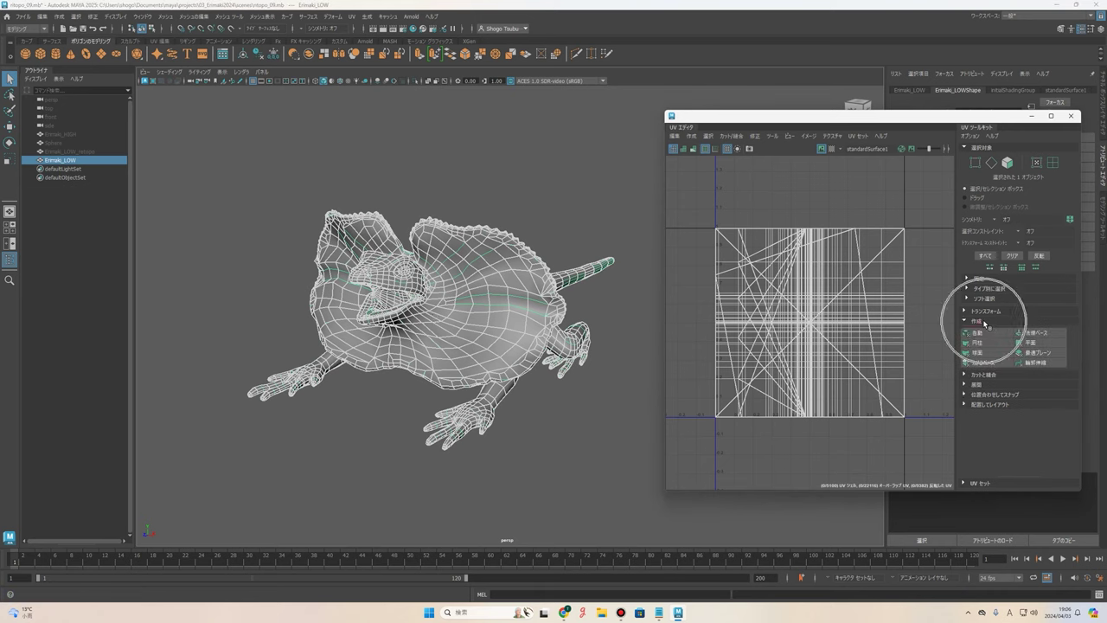
{"action": "left_click_drag", "start_coordinate": [902, 117], "coordinate": [832, 47]}
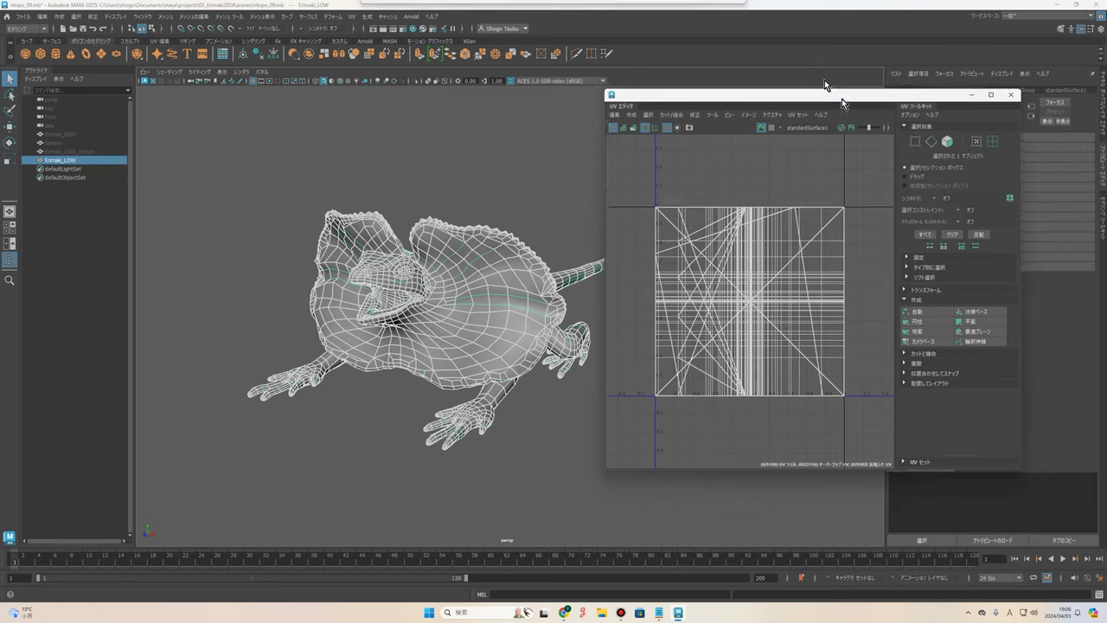
{"action": "left_click_drag", "start_coordinate": [1009, 420], "coordinate": [1044, 516]}
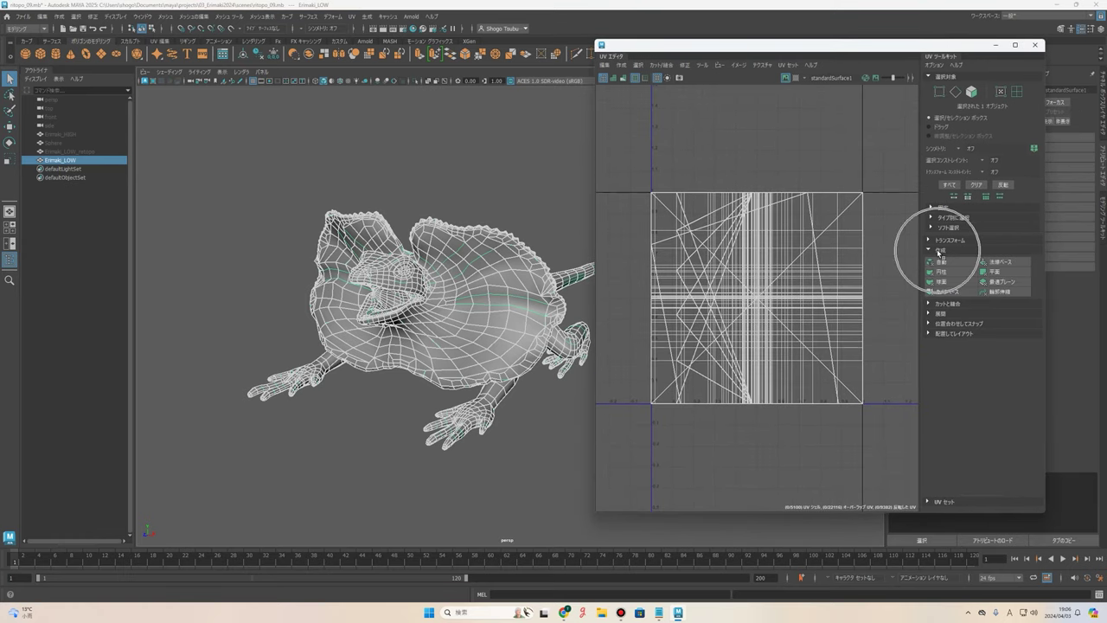
{"action": "left_click", "coordinate": [1000, 274]}
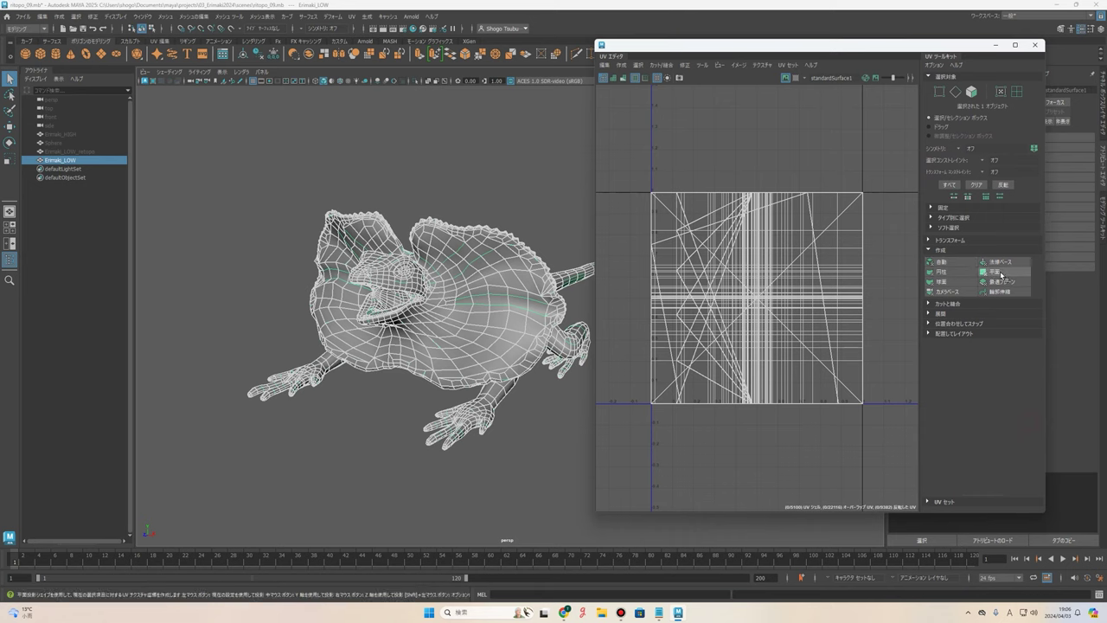
{"action": "left_click", "coordinate": [1001, 275], "text": "shift"}
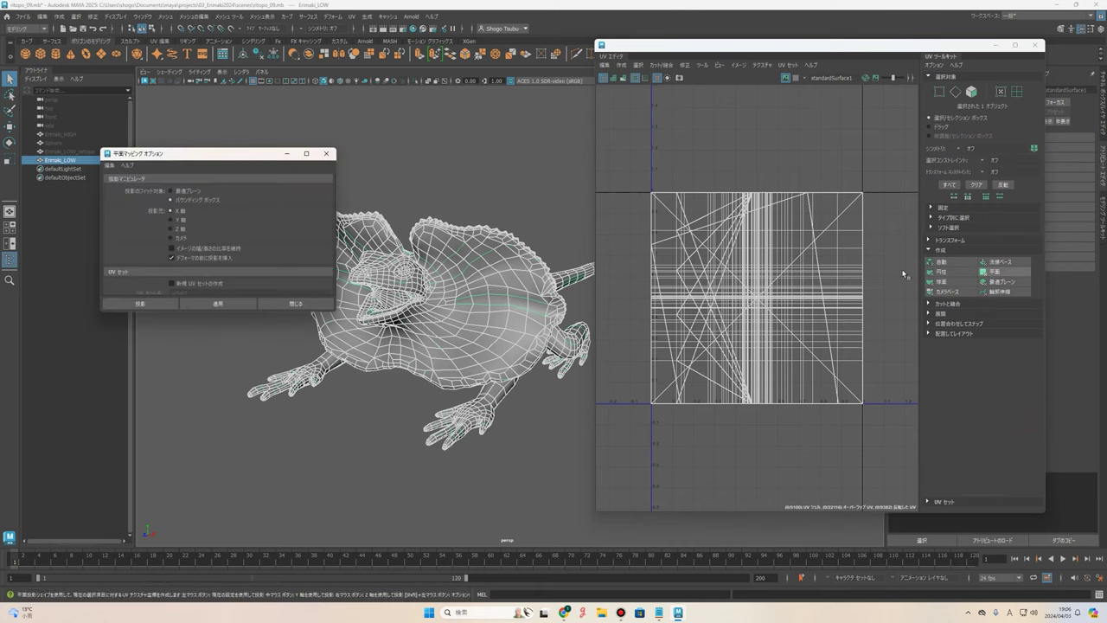
{"action": "left_click_drag", "start_coordinate": [198, 157], "coordinate": [611, 86]}
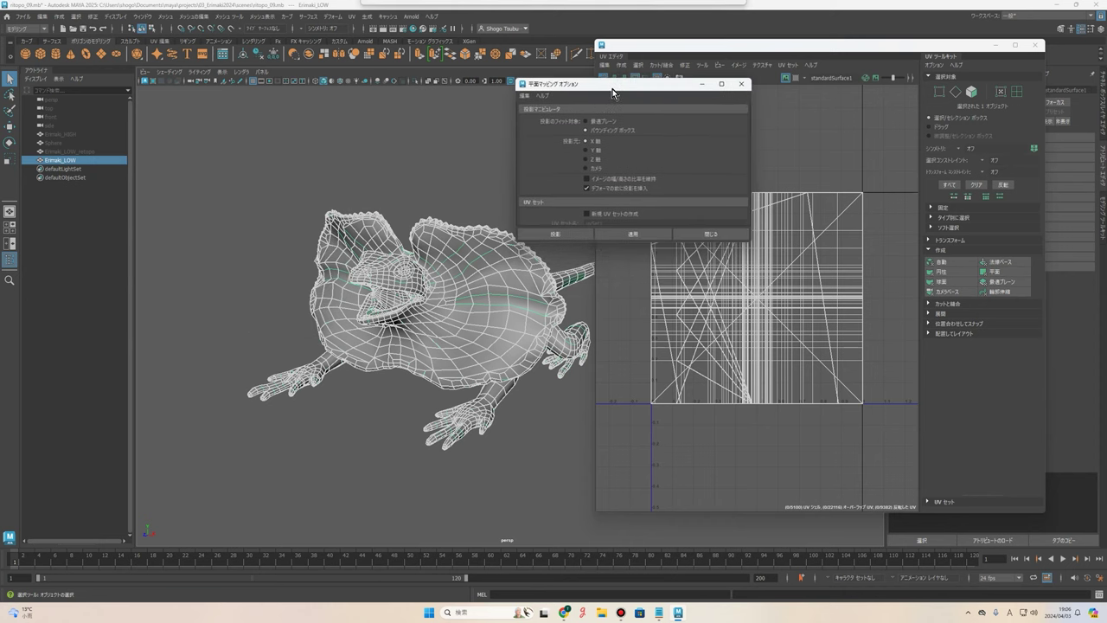
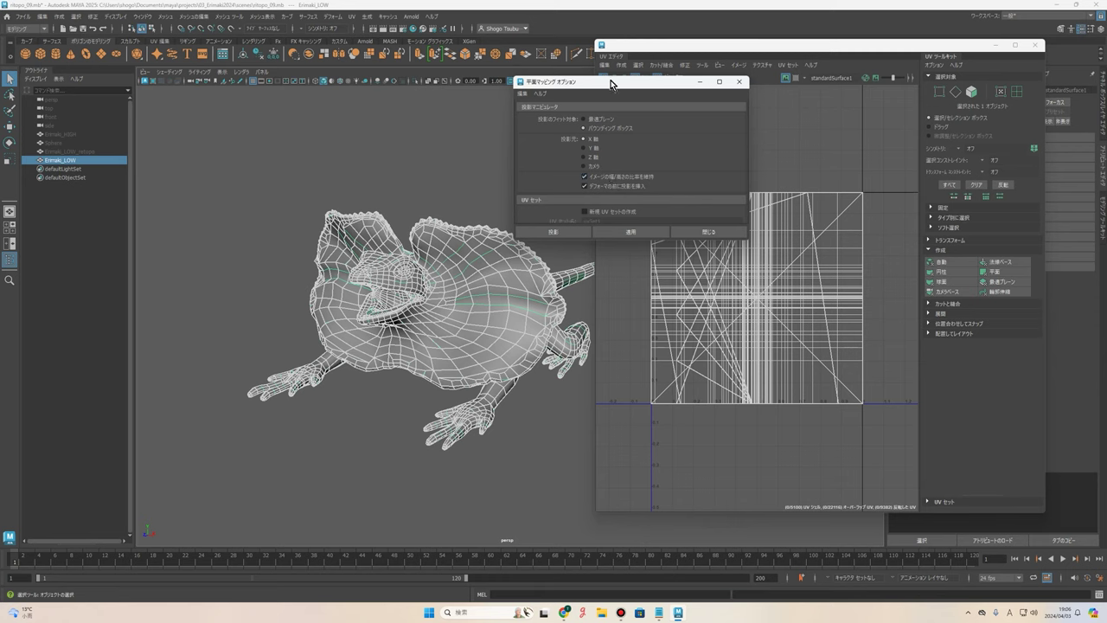
Apply a Y-axis planar projection to the Erimaki_LOW mesh's UVs.
{"action": "left_click_drag", "start_coordinate": [611, 84], "coordinate": [632, 79]}
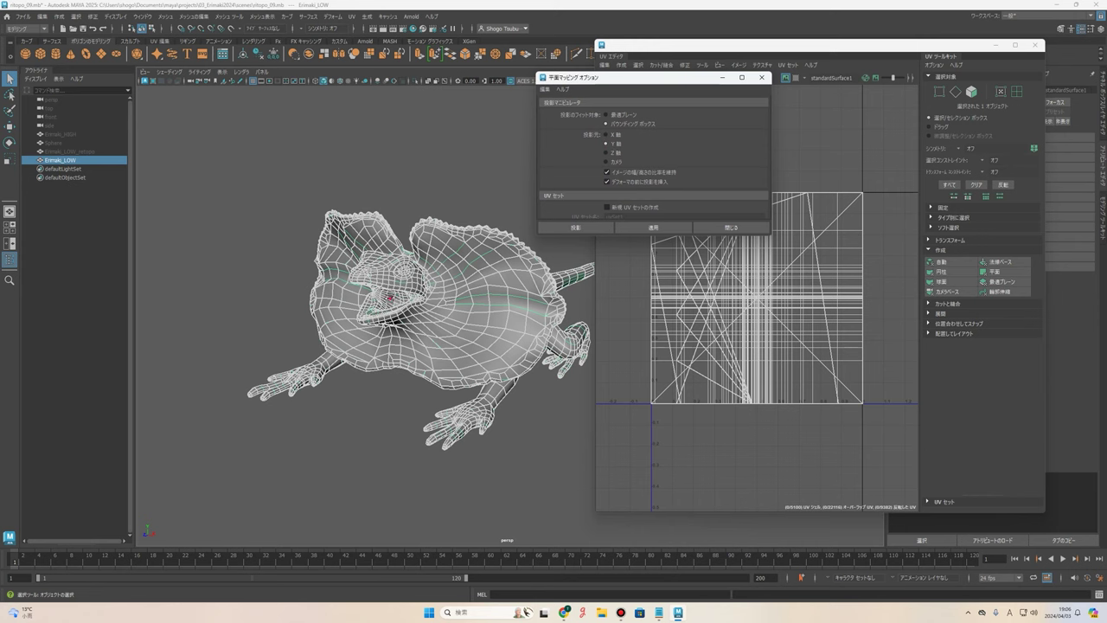
{"action": "left_click_drag", "start_coordinate": [519, 173], "coordinate": [550, 260], "text": "alt"}
{"action": "left_click_drag", "start_coordinate": [348, 376], "coordinate": [680, 231], "text": "alt"}
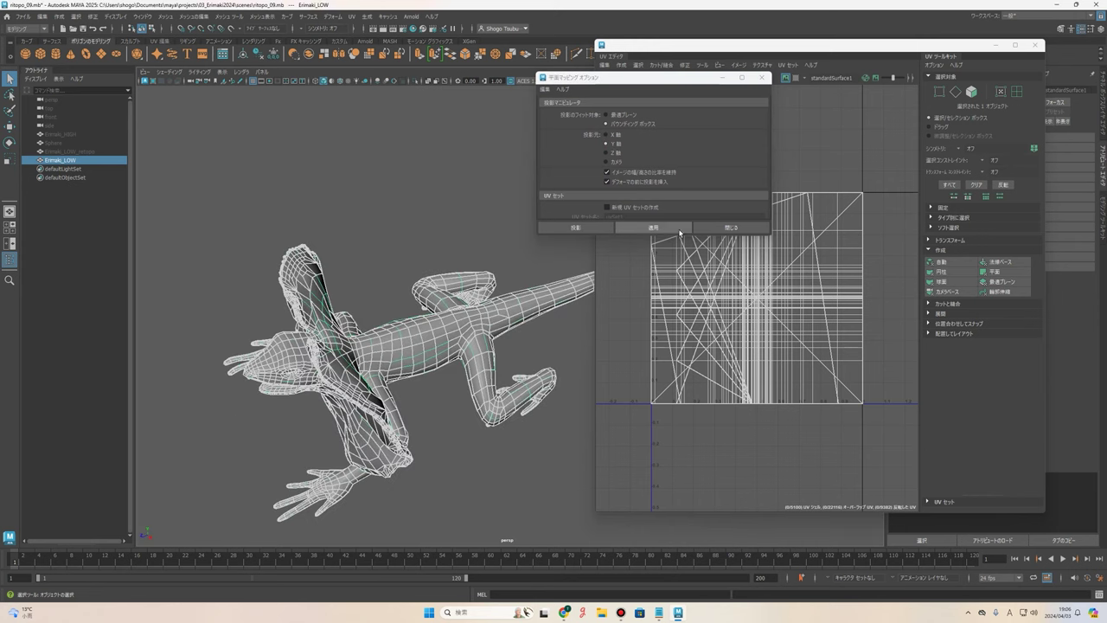
{"action": "left_click", "coordinate": [665, 230]}
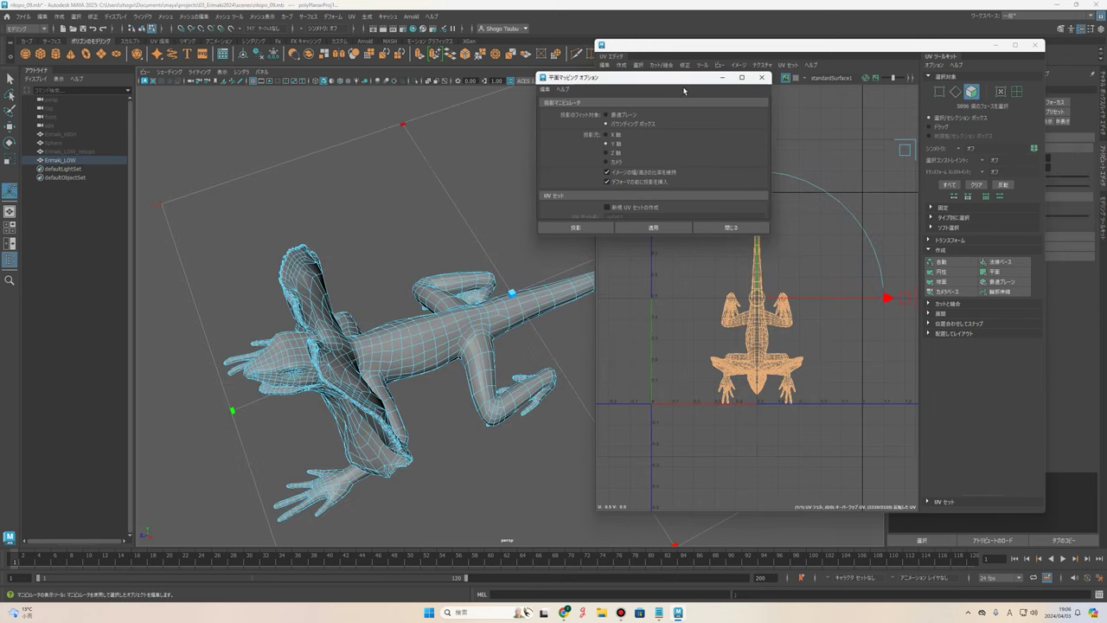
{"action": "left_click_drag", "start_coordinate": [670, 84], "coordinate": [632, 88]}
{"action": "left_click_drag", "start_coordinate": [540, 84], "coordinate": [354, 71]}
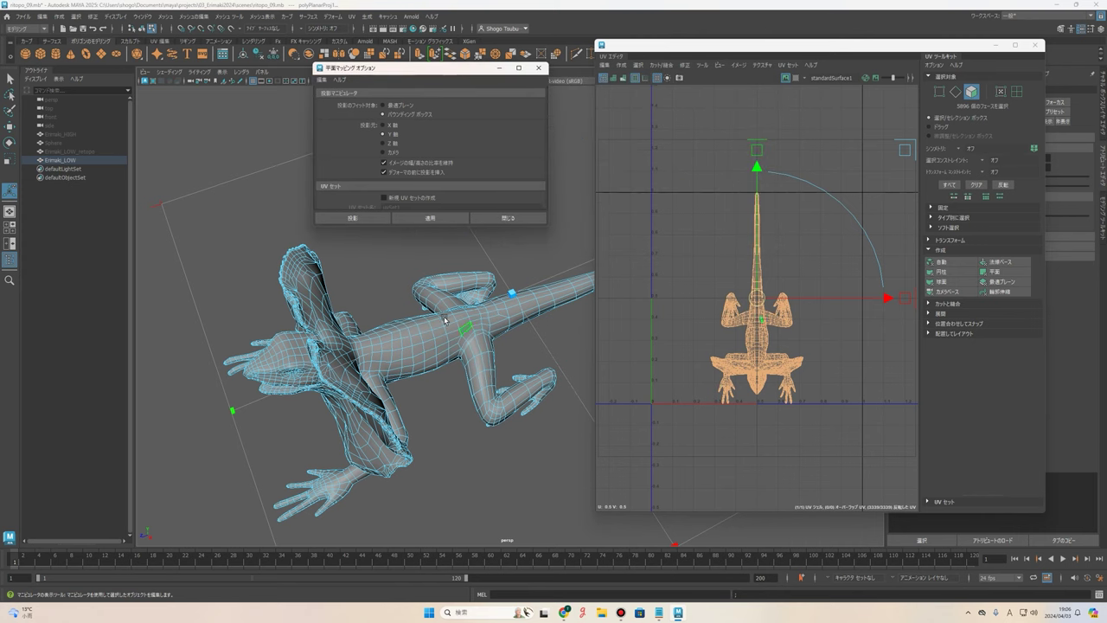
{"action": "left_click_drag", "start_coordinate": [445, 320], "coordinate": [781, 392], "text": "alt"}
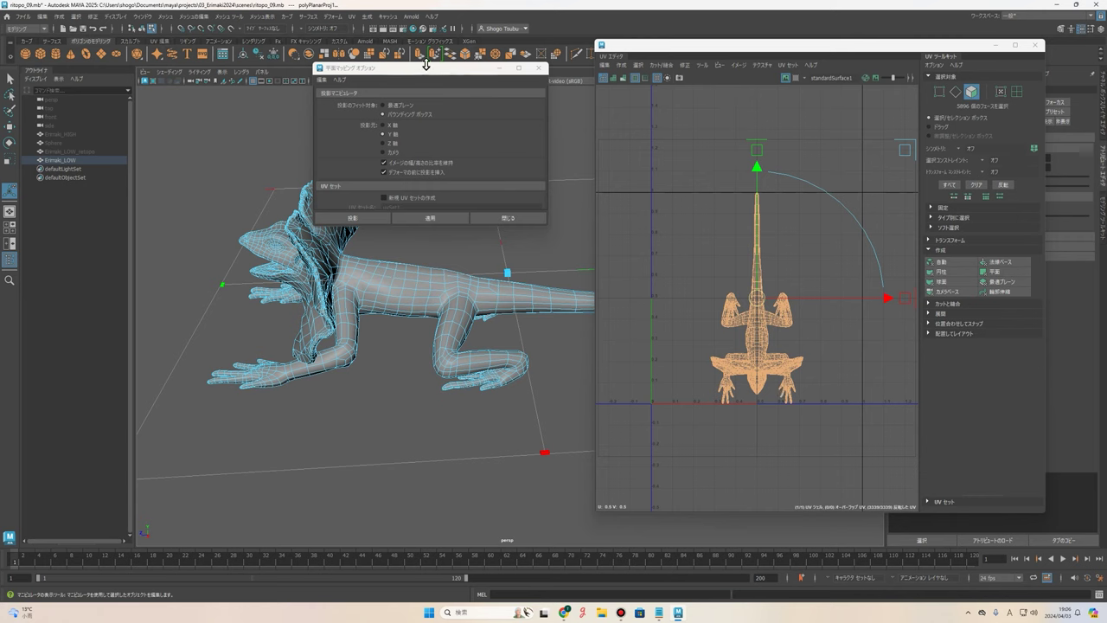
Close Planar Mapping Options and select the edge loop where the arm meets the shoulder.
{"action": "left_click", "coordinate": [537, 69]}
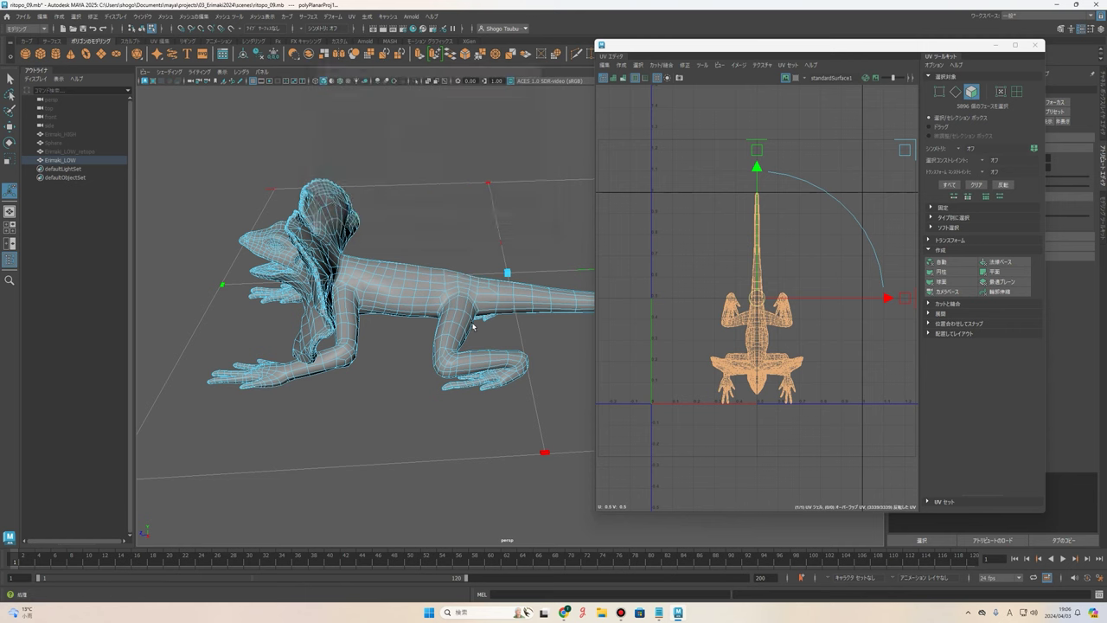
{"action": "left_click_drag", "start_coordinate": [471, 327], "coordinate": [425, 300], "text": "alt"}
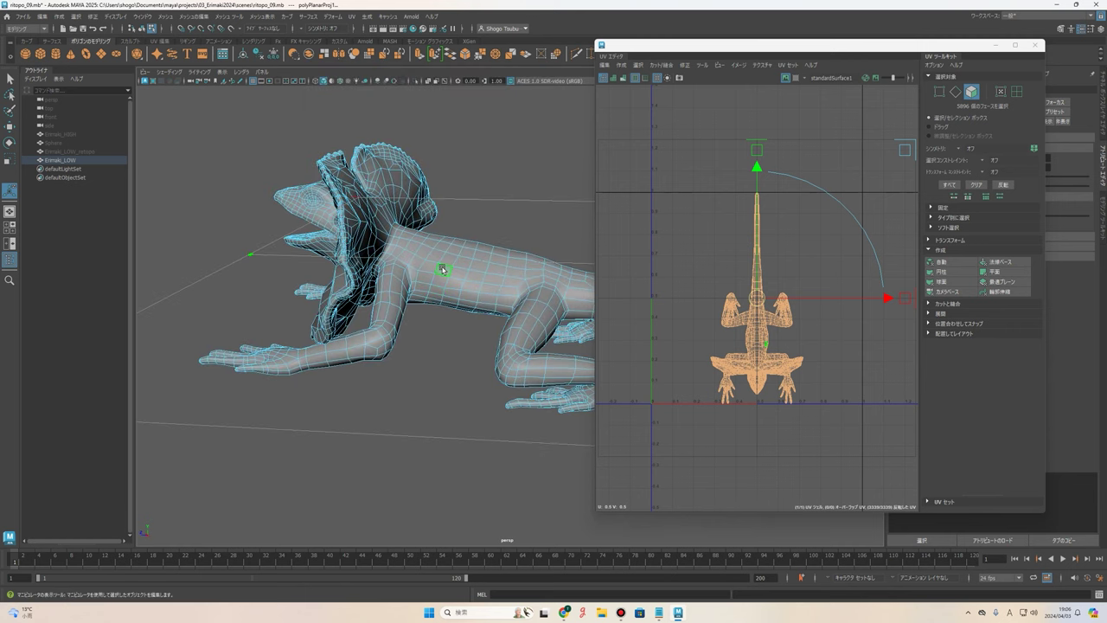
{"action": "mouse_move", "coordinate": [446, 281]}
{"action": "left_mouse_down", "text": "alt"}
{"action": "mouse_move", "coordinate": [362, 281]}
{"action": "mouse_move", "coordinate": [460, 290]}
{"action": "mouse_move", "coordinate": [428, 276]}
{"action": "mouse_move", "coordinate": [505, 312]}
{"action": "mouse_move", "coordinate": [437, 279]}
{"action": "mouse_move", "coordinate": [457, 307]}
{"action": "mouse_move", "coordinate": [305, 255]}
{"action": "mouse_move", "coordinate": [408, 299]}
{"action": "mouse_move", "coordinate": [353, 248]}
{"action": "mouse_move", "coordinate": [372, 287]}
{"action": "mouse_move", "coordinate": [432, 267]}
{"action": "mouse_move", "coordinate": [430, 242]}
{"action": "mouse_move", "coordinate": [435, 268]}
{"action": "mouse_move", "coordinate": [477, 216]}
{"action": "mouse_move", "coordinate": [410, 217]}
{"action": "mouse_move", "coordinate": [286, 338]}
{"action": "mouse_move", "coordinate": [337, 297]}
{"action": "mouse_move", "coordinate": [440, 259]}
{"action": "mouse_move", "coordinate": [419, 292]}
{"action": "mouse_move", "coordinate": [445, 305]}
{"action": "mouse_move", "coordinate": [408, 346]}
{"action": "mouse_move", "coordinate": [353, 294]}
{"action": "left_mouse_up", "text": "alt"}
{"action": "scroll", "coordinate": [416, 286], "scroll_direction": "up", "scroll_amount": 5}
{"action": "key", "text": "q"}
{"action": "key", "text": "F10"}
{"action": "double_click", "coordinate": [412, 217]}
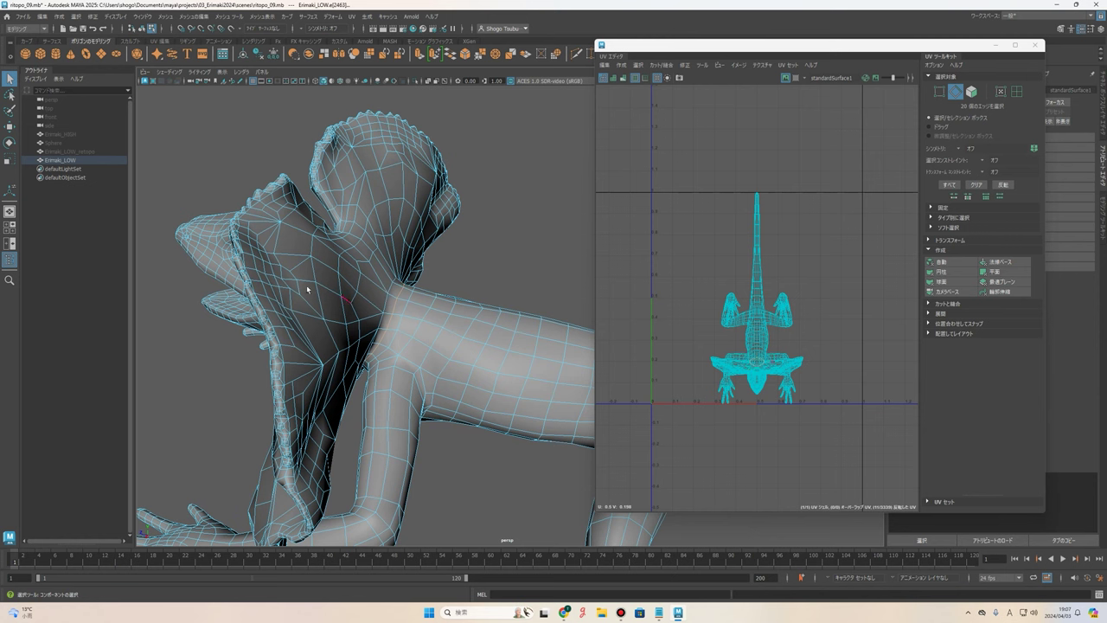
Pick an edge on the arm and set selection symmetry to World X.
{"action": "mouse_move", "coordinate": [238, 281]}
{"action": "left_mouse_down", "text": "alt"}
{"action": "mouse_move", "coordinate": [460, 300]}
{"action": "mouse_move", "coordinate": [416, 326]}
{"action": "left_mouse_up", "text": "alt"}
{"action": "scroll", "coordinate": [467, 297], "scroll_direction": "up", "scroll_amount": 3}
{"action": "left_click", "coordinate": [416, 326]}
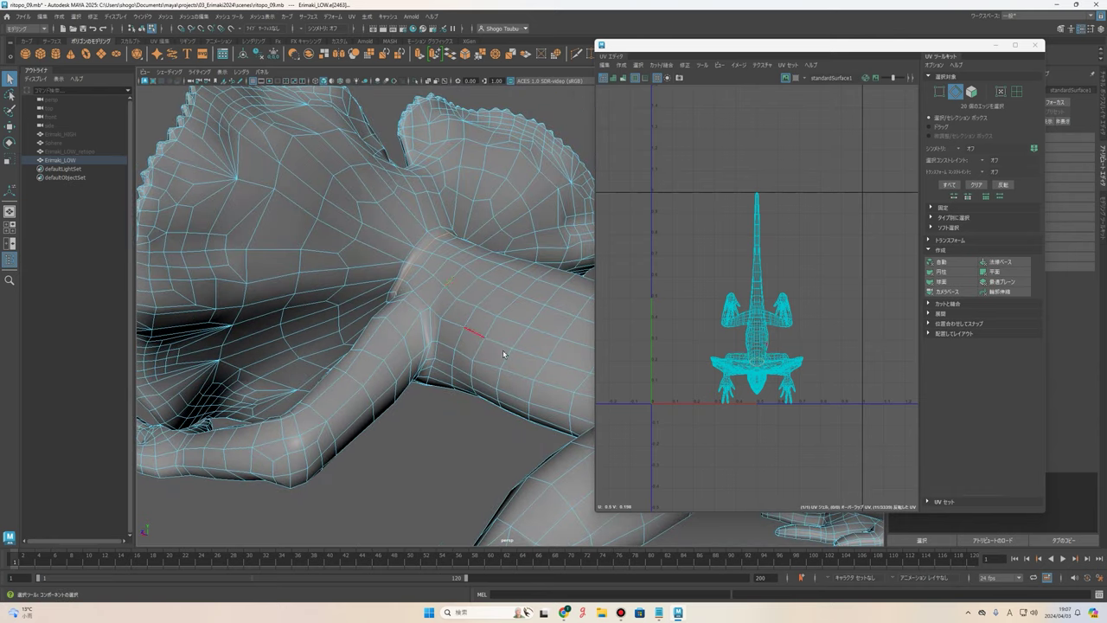
{"action": "mouse_move", "coordinate": [503, 354]}
{"action": "left_mouse_down", "text": "alt"}
{"action": "mouse_move", "coordinate": [501, 329]}
{"action": "mouse_move", "coordinate": [518, 352]}
{"action": "left_mouse_up", "text": "alt"}
{"action": "mouse_move", "coordinate": [452, 365]}
{"action": "left_mouse_down", "text": "alt"}
{"action": "mouse_move", "coordinate": [444, 318]}
{"action": "mouse_move", "coordinate": [486, 322]}
{"action": "mouse_move", "coordinate": [391, 317]}
{"action": "left_mouse_up", "text": "alt"}
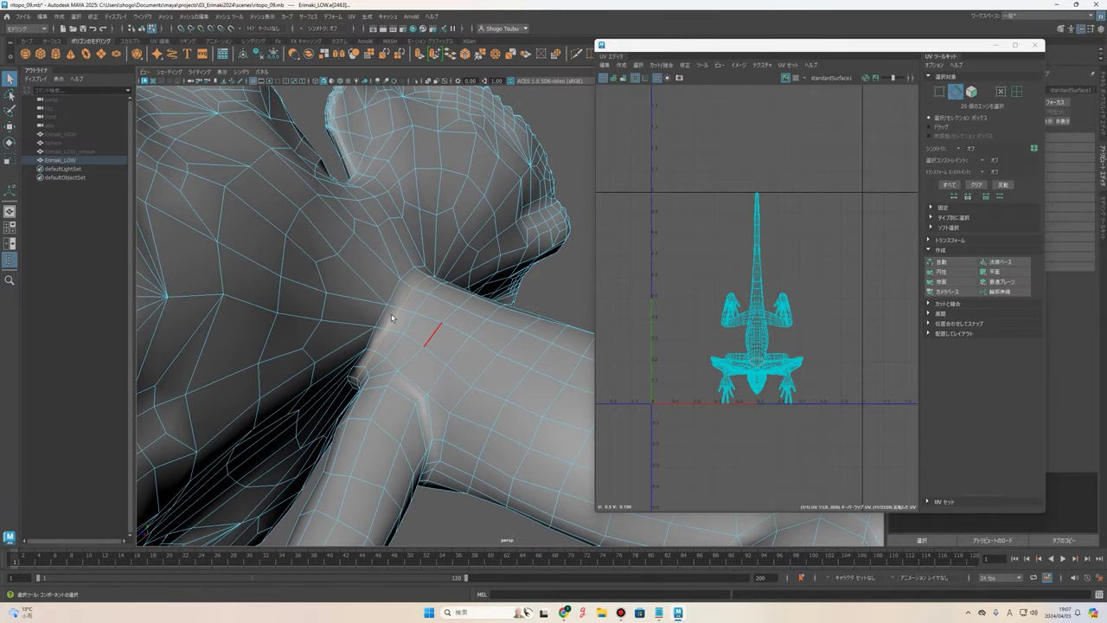
{"action": "mouse_move", "coordinate": [589, 263]}
{"action": "left_mouse_down", "text": "alt"}
{"action": "mouse_move", "coordinate": [457, 260]}
{"action": "mouse_move", "coordinate": [415, 198]}
{"action": "left_mouse_up", "text": "alt"}
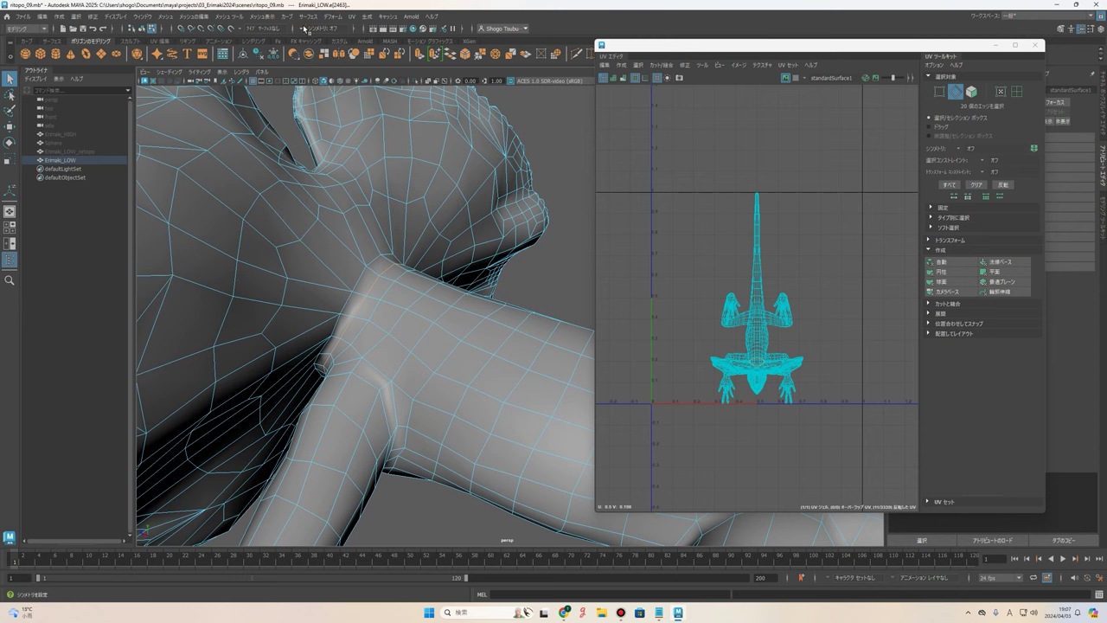
{"action": "mouse_move", "coordinate": [458, 242]}
{"action": "left_mouse_down", "text": "alt"}
{"action": "mouse_move", "coordinate": [444, 230]}
{"action": "mouse_move", "coordinate": [481, 265]}
{"action": "mouse_move", "coordinate": [463, 257]}
{"action": "mouse_move", "coordinate": [476, 240]}
{"action": "mouse_move", "coordinate": [458, 225]}
{"action": "left_mouse_up", "text": "alt"}
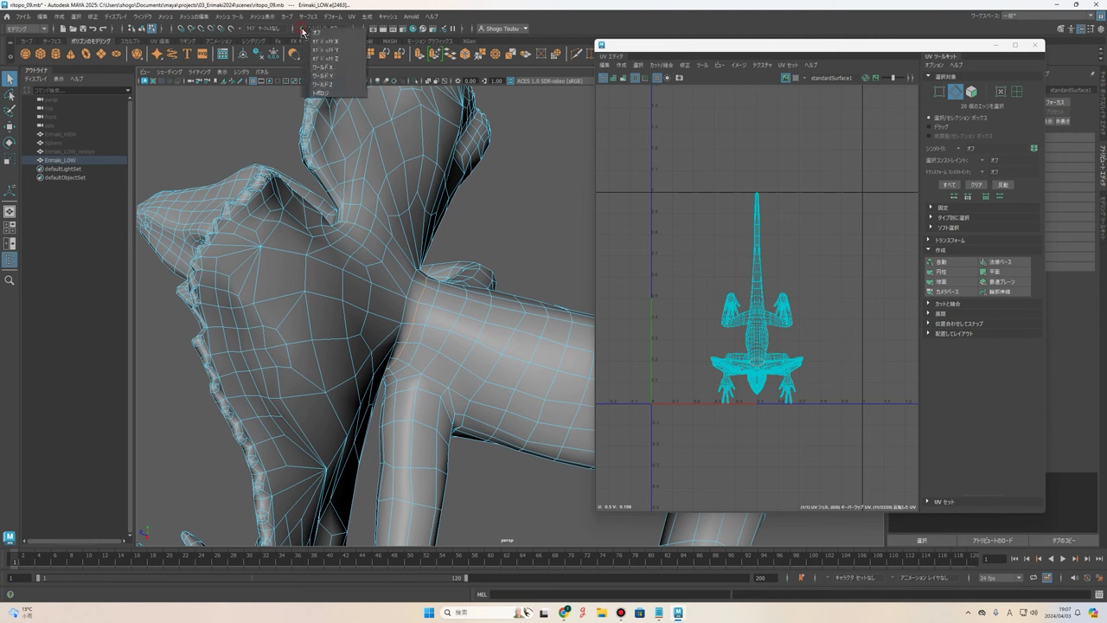
{"action": "left_click", "coordinate": [329, 69]}
{"action": "mouse_move", "coordinate": [433, 242]}
{"action": "left_mouse_down", "text": "alt"}
{"action": "mouse_move", "coordinate": [456, 258]}
{"action": "mouse_move", "coordinate": [433, 235]}
{"action": "mouse_move", "coordinate": [432, 259]}
{"action": "mouse_move", "coordinate": [433, 235]}
{"action": "mouse_move", "coordinate": [499, 191]}
{"action": "mouse_move", "coordinate": [439, 245]}
{"action": "mouse_move", "coordinate": [339, 240]}
{"action": "mouse_move", "coordinate": [316, 289]}
{"action": "mouse_move", "coordinate": [610, 277]}
{"action": "left_mouse_up", "text": "alt"}
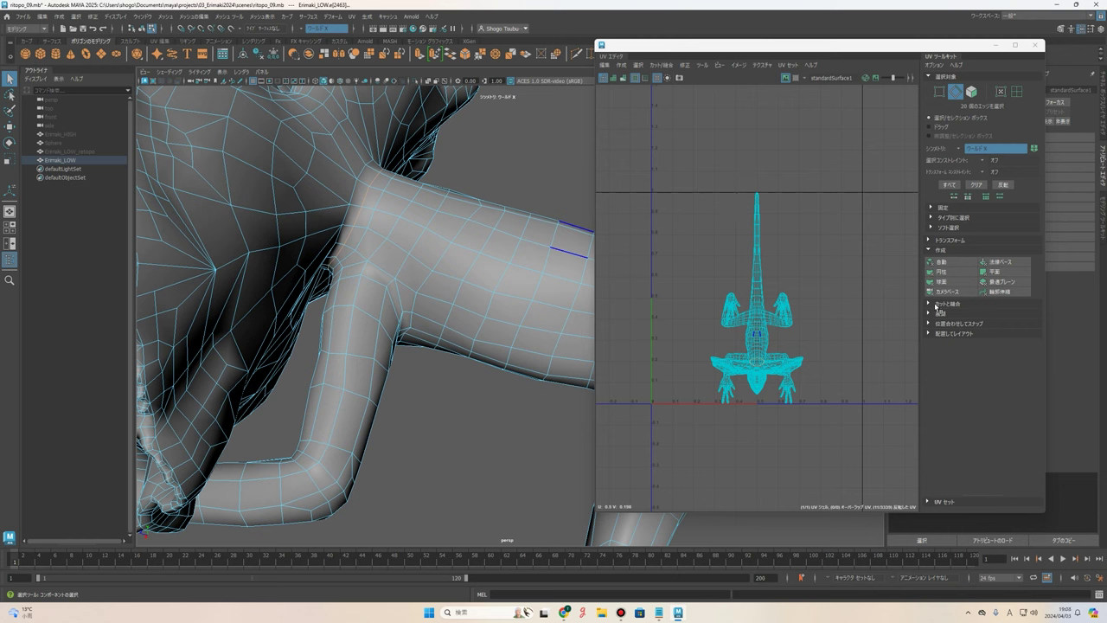
Expand the UV Toolkit's Cut and Sew section and zoom in on the shoulder seam edges.
{"action": "left_click", "coordinate": [937, 305]}
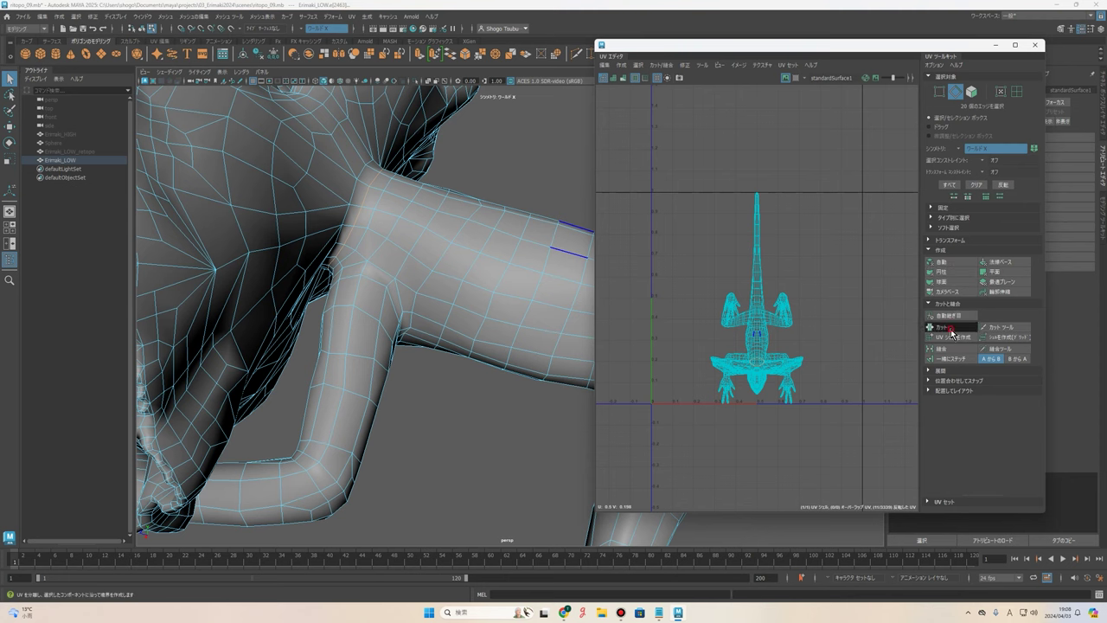
{"action": "left_click_drag", "start_coordinate": [441, 221], "coordinate": [493, 227], "text": "alt"}
{"action": "scroll", "coordinate": [494, 228], "scroll_direction": "up", "scroll_amount": 5}
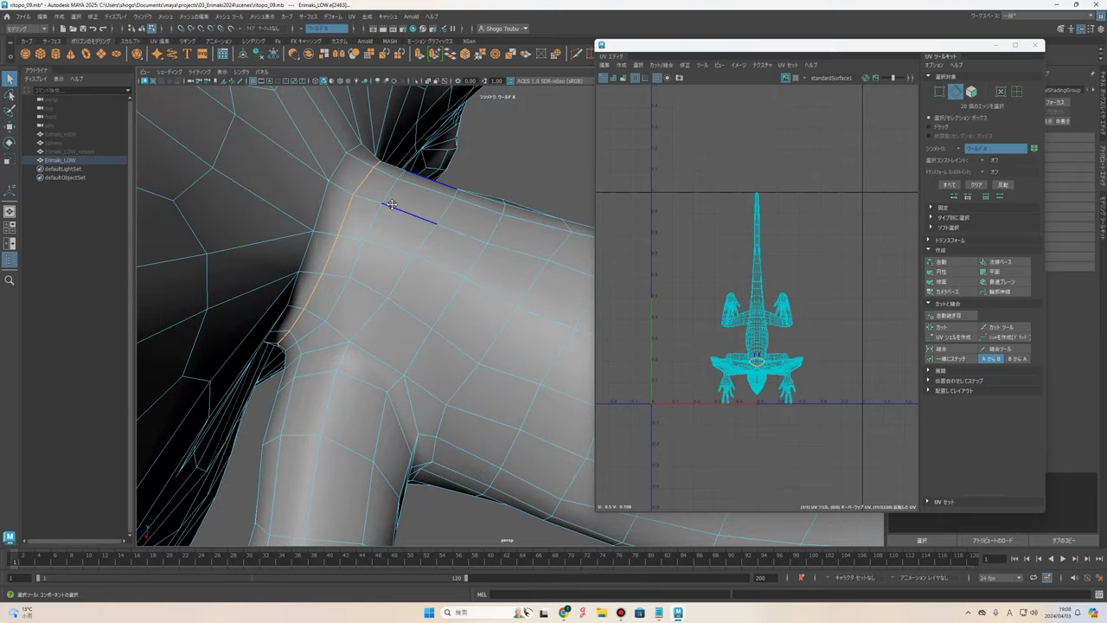
{"action": "mouse_move", "coordinate": [474, 276]}
{"action": "left_mouse_down", "text": "alt"}
{"action": "mouse_move", "coordinate": [536, 250]}
{"action": "mouse_move", "coordinate": [527, 238]}
{"action": "mouse_move", "coordinate": [477, 272]}
{"action": "mouse_move", "coordinate": [458, 295]}
{"action": "mouse_move", "coordinate": [458, 321]}
{"action": "mouse_move", "coordinate": [419, 319]}
{"action": "mouse_move", "coordinate": [400, 268]}
{"action": "mouse_move", "coordinate": [423, 236]}
{"action": "left_mouse_up", "text": "alt"}
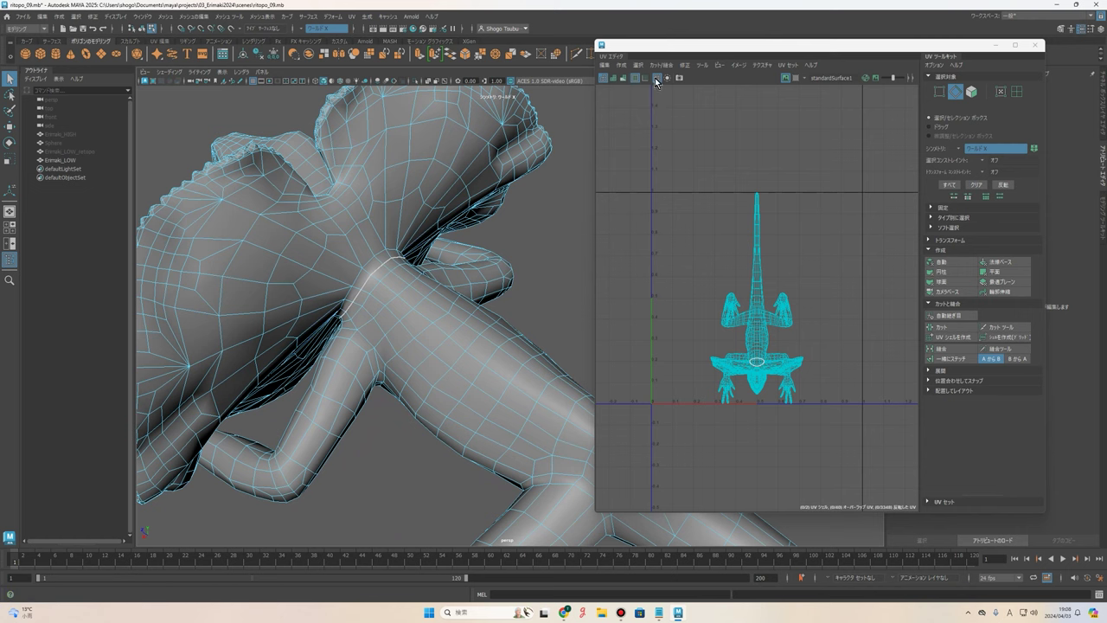
Select the edge loop running along the arm and inspect it around the hand.
{"action": "mouse_move", "coordinate": [420, 296]}
{"action": "left_mouse_down", "text": "alt"}
{"action": "mouse_move", "coordinate": [364, 297]}
{"action": "mouse_move", "coordinate": [465, 307]}
{"action": "mouse_move", "coordinate": [375, 371]}
{"action": "mouse_move", "coordinate": [524, 338]}
{"action": "mouse_move", "coordinate": [506, 323]}
{"action": "mouse_move", "coordinate": [512, 338]}
{"action": "mouse_move", "coordinate": [487, 341]}
{"action": "mouse_move", "coordinate": [565, 317]}
{"action": "left_mouse_up", "text": "alt"}
{"action": "double_click", "coordinate": [383, 364]}
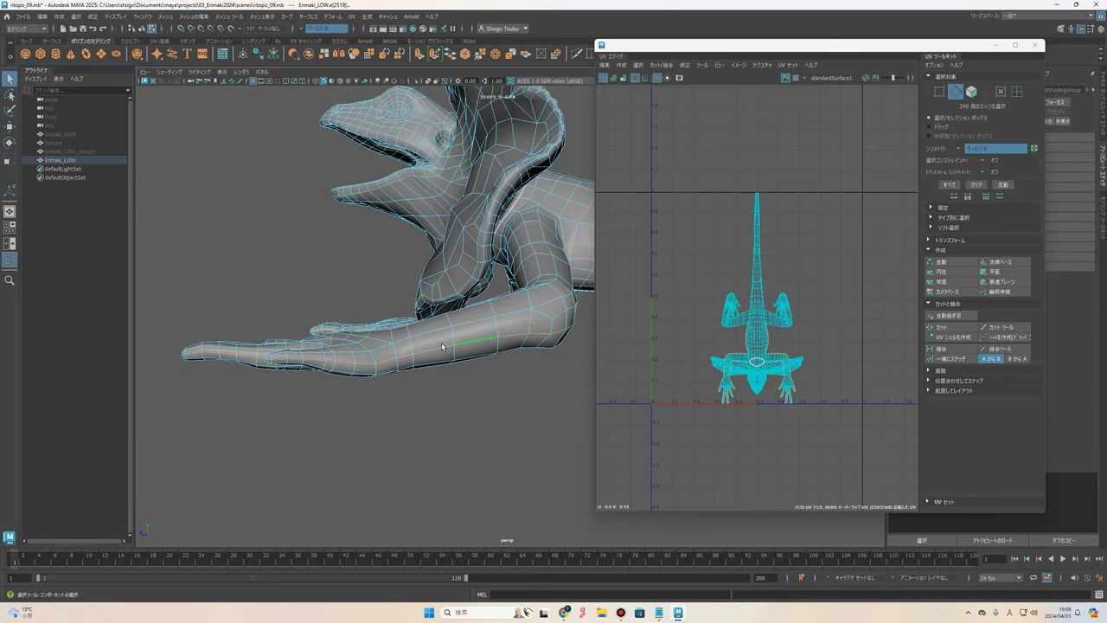
{"action": "mouse_move", "coordinate": [442, 347]}
{"action": "left_mouse_down", "text": "alt"}
{"action": "mouse_move", "coordinate": [432, 363]}
{"action": "mouse_move", "coordinate": [420, 351]}
{"action": "mouse_move", "coordinate": [331, 350]}
{"action": "mouse_move", "coordinate": [524, 328]}
{"action": "left_mouse_up", "text": "alt"}
{"action": "left_click_drag", "start_coordinate": [482, 378], "coordinate": [469, 345], "text": "alt"}
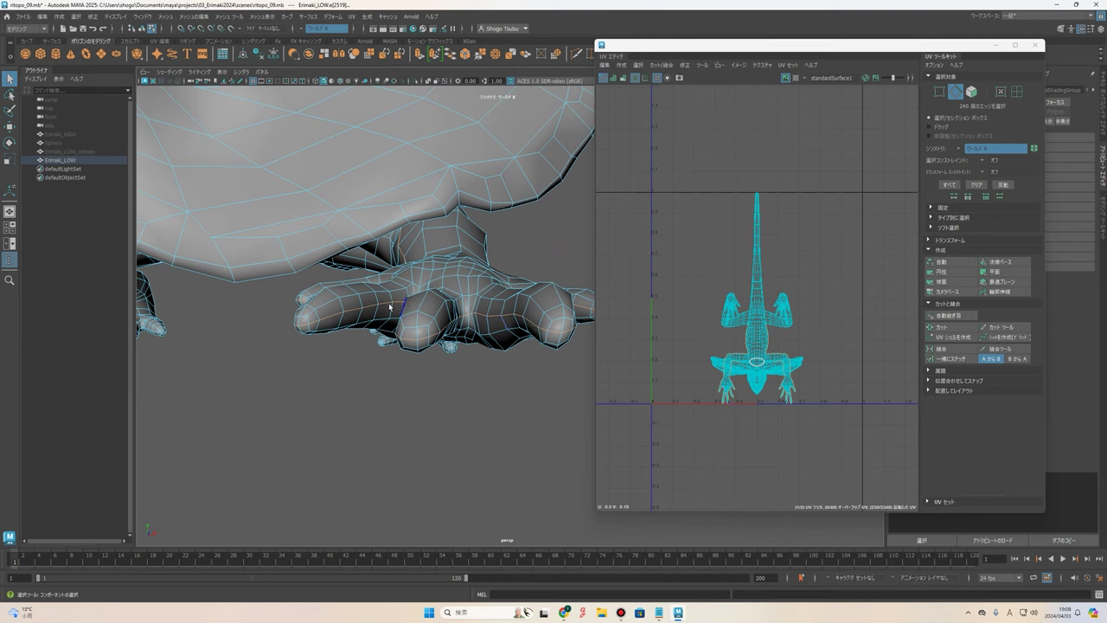
{"action": "left_click_drag", "start_coordinate": [389, 306], "coordinate": [394, 351], "text": "alt"}
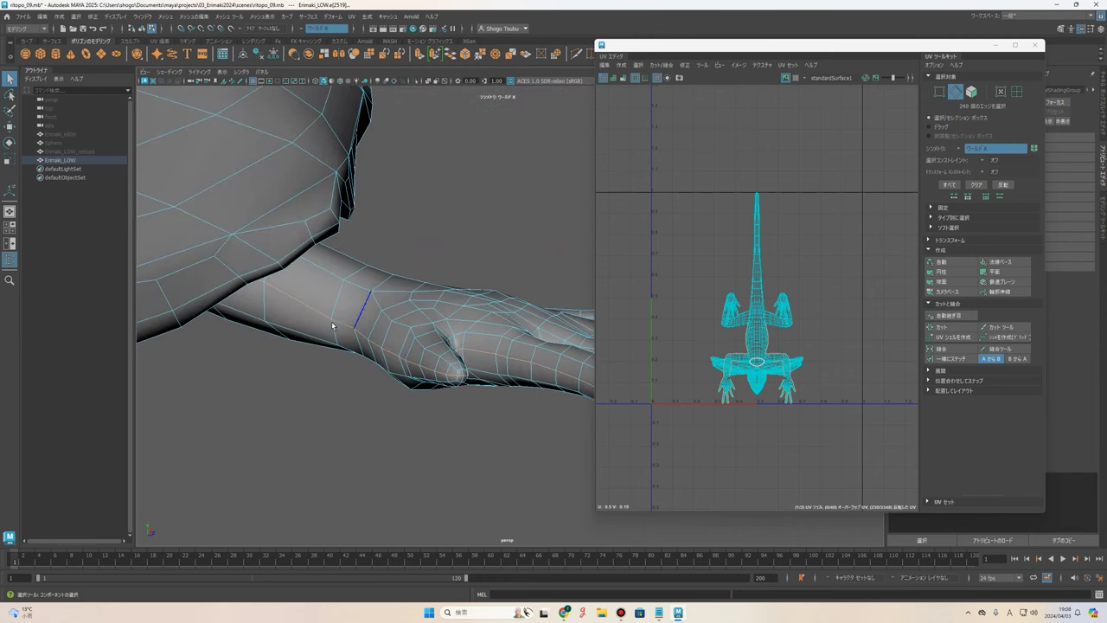
{"action": "mouse_move", "coordinate": [333, 325]}
{"action": "left_mouse_down", "text": "alt"}
{"action": "mouse_move", "coordinate": [426, 346]}
{"action": "mouse_move", "coordinate": [360, 348]}
{"action": "mouse_move", "coordinate": [490, 321]}
{"action": "mouse_move", "coordinate": [503, 337]}
{"action": "left_mouse_up", "text": "alt"}
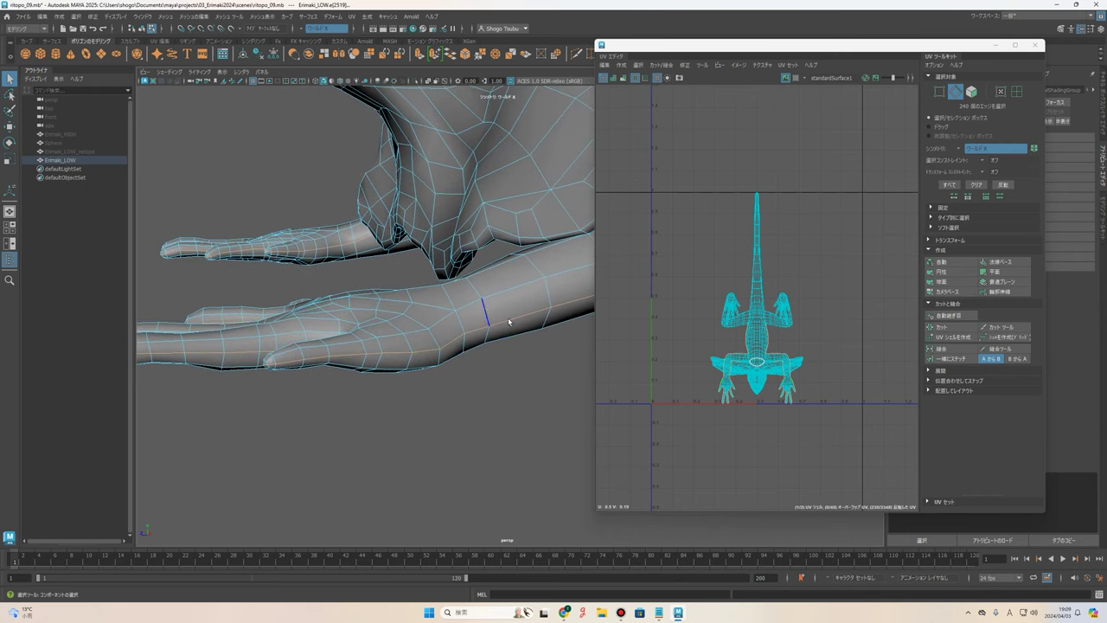
{"action": "left_click_drag", "start_coordinate": [402, 350], "coordinate": [399, 385], "text": "alt"}
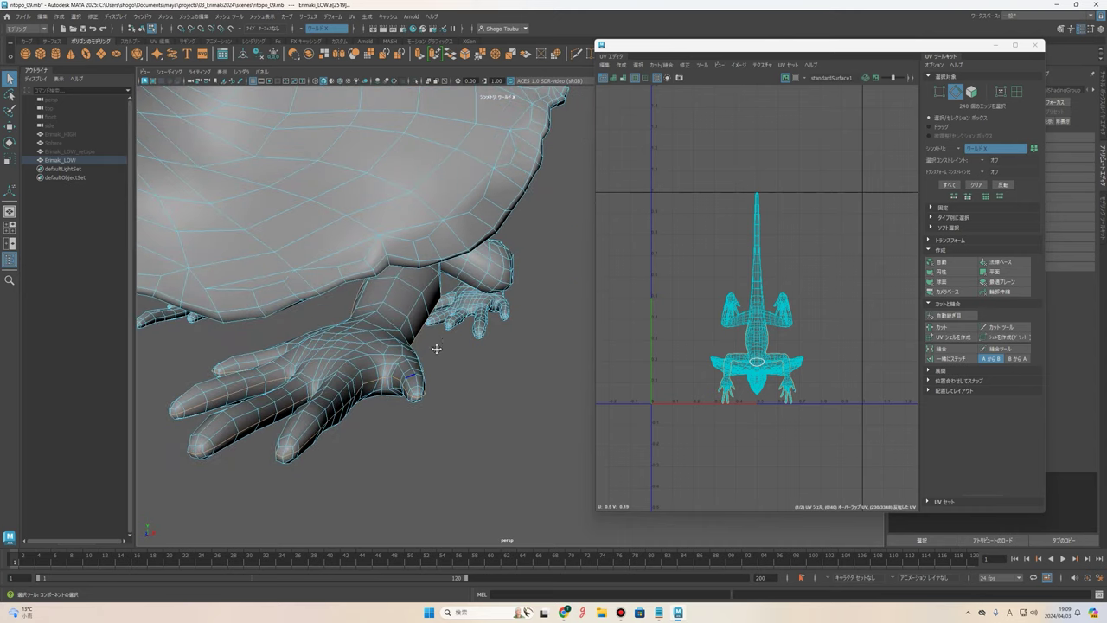
{"action": "mouse_move", "coordinate": [437, 349]}
{"action": "left_mouse_down", "text": "alt"}
{"action": "mouse_move", "coordinate": [361, 366]}
{"action": "mouse_move", "coordinate": [358, 384]}
{"action": "mouse_move", "coordinate": [383, 366]}
{"action": "left_mouse_up", "text": "alt"}
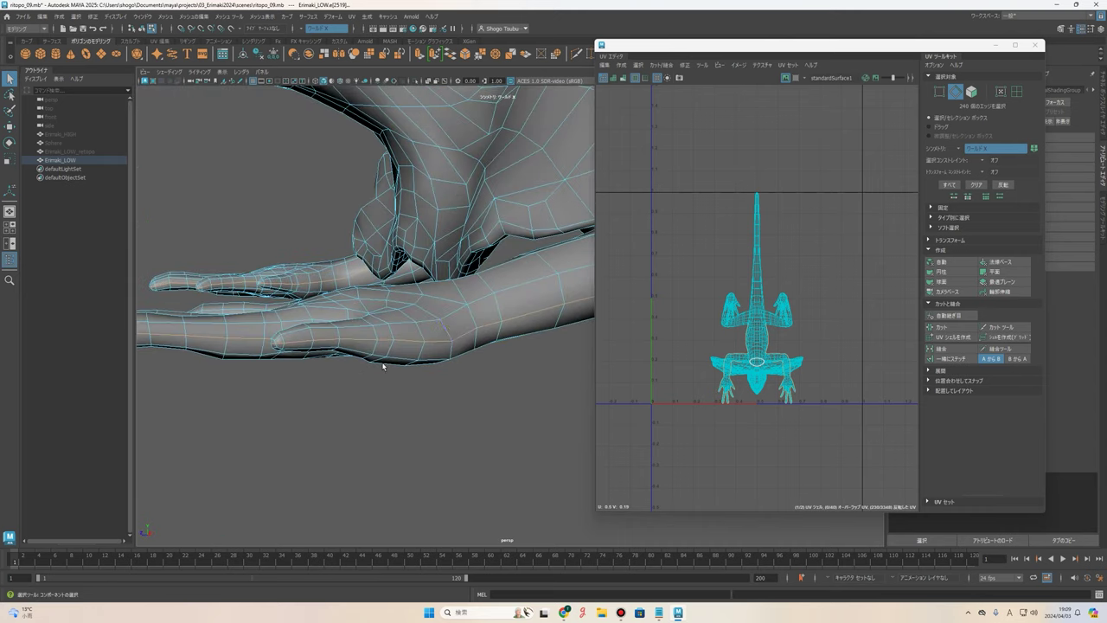
{"action": "left_click_drag", "start_coordinate": [444, 345], "coordinate": [471, 344], "text": "alt"}
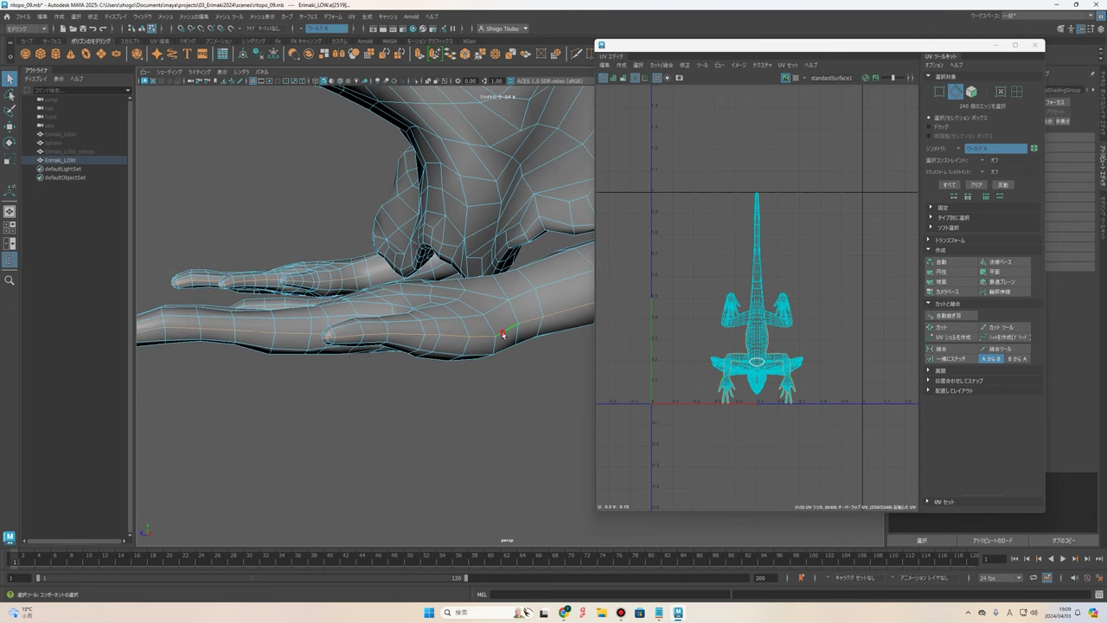
Extend the selection to the full 240-edge loop along the underside of the arm and hand.
{"action": "mouse_move", "coordinate": [287, 335]}
{"action": "left_mouse_down", "text": "alt"}
{"action": "mouse_move", "coordinate": [403, 375]}
{"action": "mouse_move", "coordinate": [389, 415]}
{"action": "mouse_move", "coordinate": [371, 361]}
{"action": "mouse_move", "coordinate": [493, 359]}
{"action": "mouse_move", "coordinate": [433, 358]}
{"action": "mouse_move", "coordinate": [398, 338]}
{"action": "mouse_move", "coordinate": [433, 348]}
{"action": "left_mouse_up", "text": "alt"}
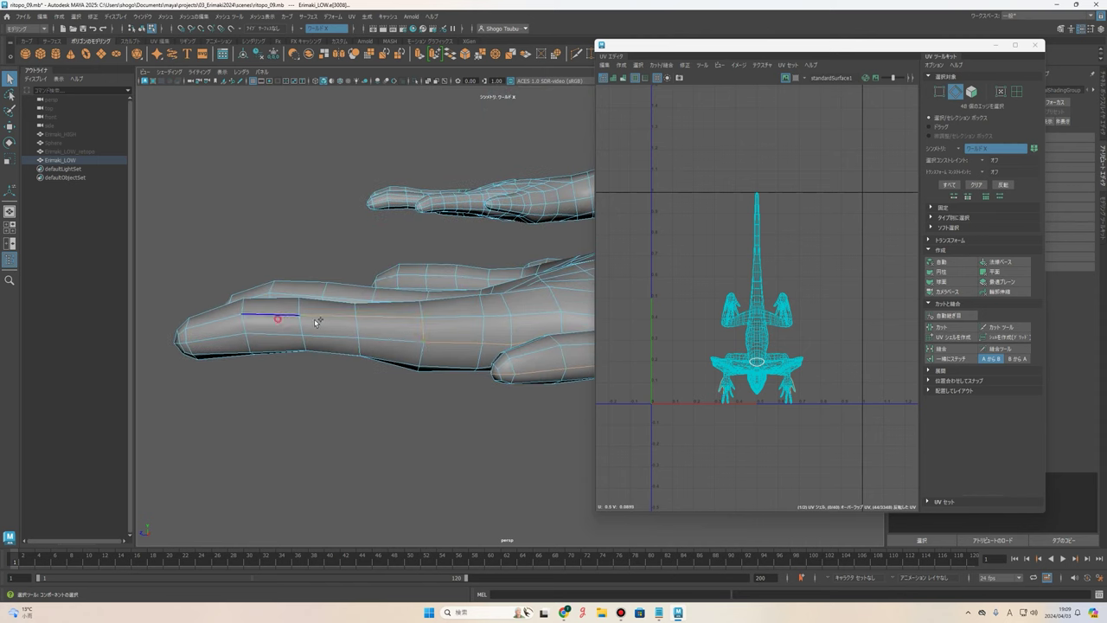
{"action": "mouse_move", "coordinate": [306, 319]}
{"action": "left_mouse_down", "text": "alt"}
{"action": "mouse_move", "coordinate": [437, 366]}
{"action": "mouse_move", "coordinate": [543, 364]}
{"action": "mouse_move", "coordinate": [499, 334]}
{"action": "left_mouse_up", "text": "alt"}
{"action": "left_click_drag", "start_coordinate": [313, 373], "coordinate": [397, 396], "text": "alt"}
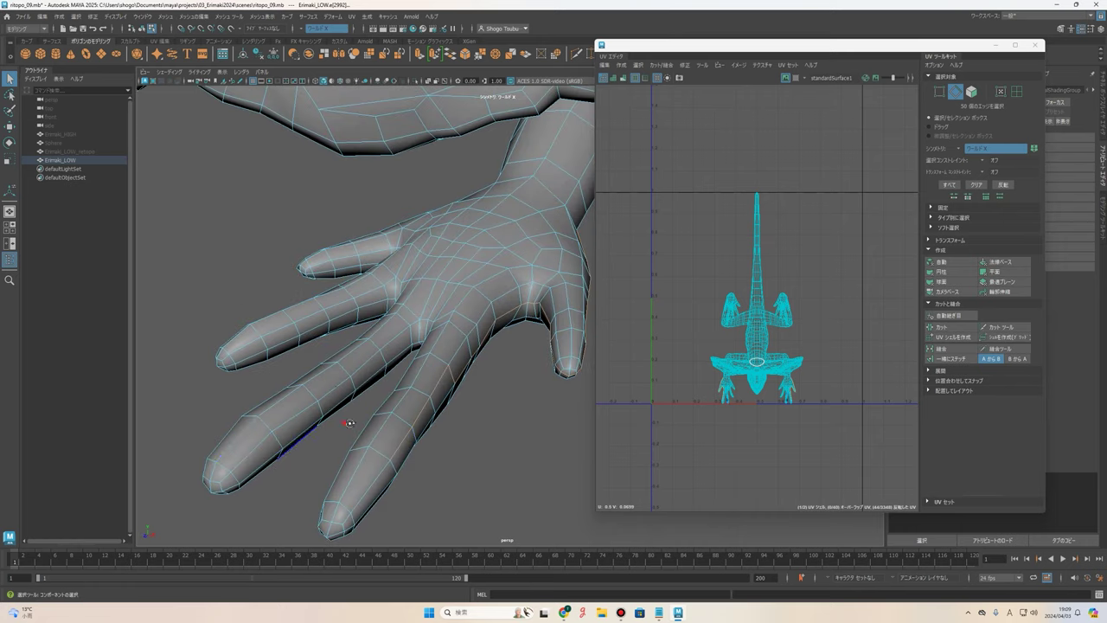
{"action": "left_click_drag", "start_coordinate": [350, 423], "coordinate": [361, 366], "text": "alt"}
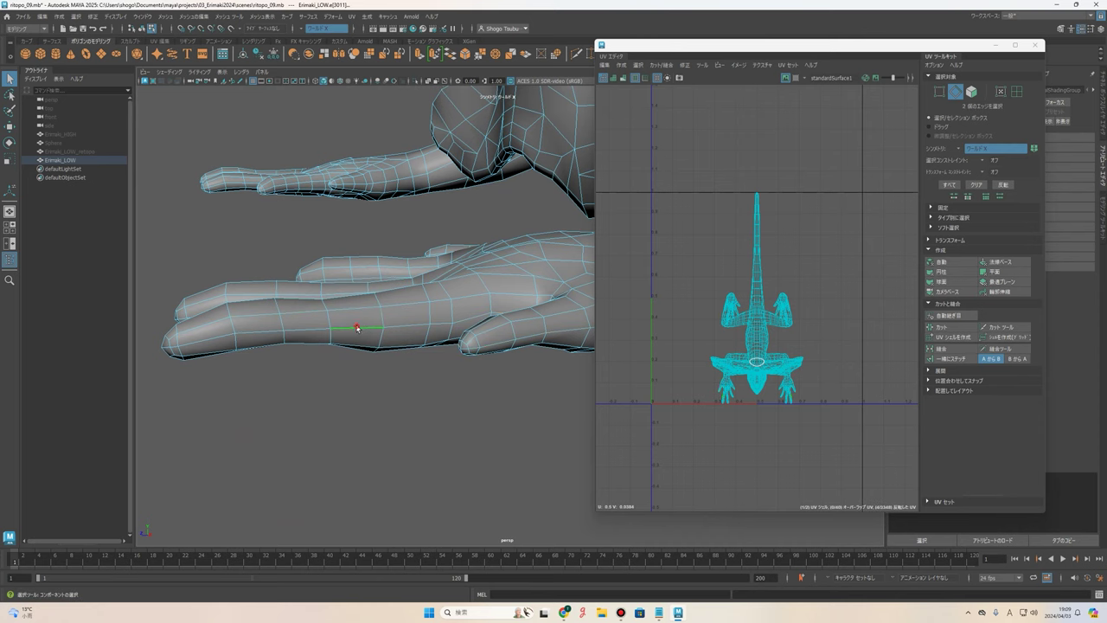
{"action": "double_click", "coordinate": [356, 328]}
{"action": "mouse_move", "coordinate": [356, 328]}
{"action": "left_mouse_down", "text": "alt"}
{"action": "mouse_move", "coordinate": [418, 378]}
{"action": "mouse_move", "coordinate": [541, 365]}
{"action": "mouse_move", "coordinate": [473, 331]}
{"action": "mouse_move", "coordinate": [395, 375]}
{"action": "mouse_move", "coordinate": [321, 346]}
{"action": "mouse_move", "coordinate": [193, 348]}
{"action": "mouse_move", "coordinate": [483, 289]}
{"action": "mouse_move", "coordinate": [487, 314]}
{"action": "mouse_move", "coordinate": [380, 333]}
{"action": "mouse_move", "coordinate": [366, 291]}
{"action": "mouse_move", "coordinate": [536, 314]}
{"action": "mouse_move", "coordinate": [458, 366]}
{"action": "mouse_move", "coordinate": [464, 346]}
{"action": "mouse_move", "coordinate": [573, 413]}
{"action": "left_mouse_up", "text": "alt"}
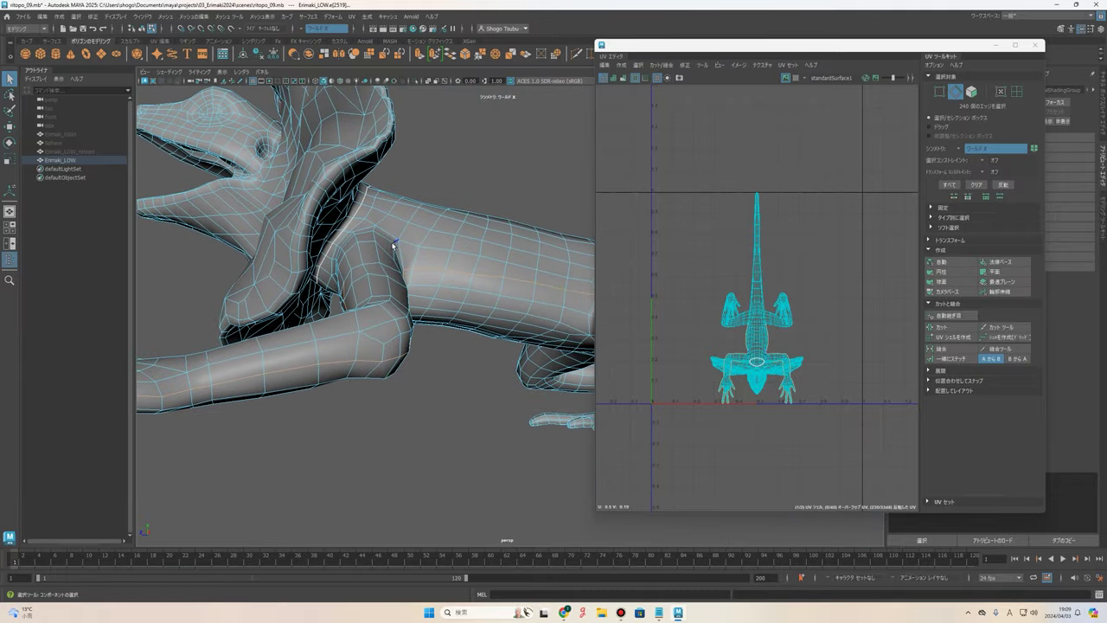
Check the loop around the shoulder and upper arm, then bring up the UV cut marking menu.
{"action": "mouse_move", "coordinate": [394, 246]}
{"action": "right_mouse_down", "text": "alt"}
{"action": "mouse_move", "coordinate": [440, 257]}
{"action": "mouse_move", "coordinate": [433, 316]}
{"action": "mouse_move", "coordinate": [511, 296]}
{"action": "mouse_move", "coordinate": [422, 318]}
{"action": "right_mouse_up", "text": "alt"}
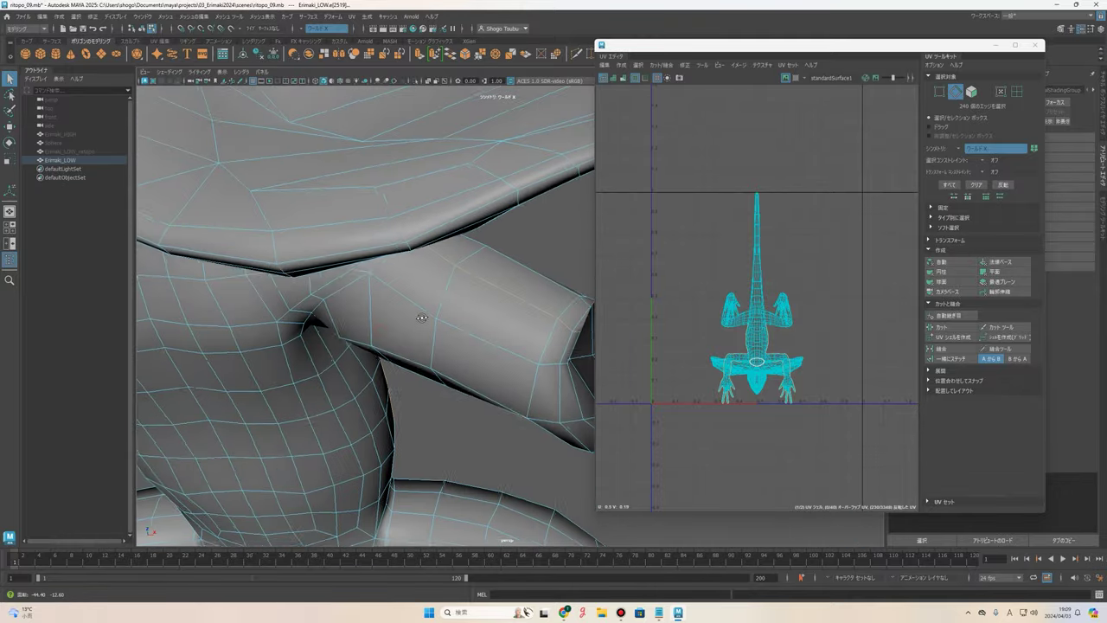
{"action": "left_click_drag", "start_coordinate": [422, 317], "coordinate": [443, 249], "text": "alt"}
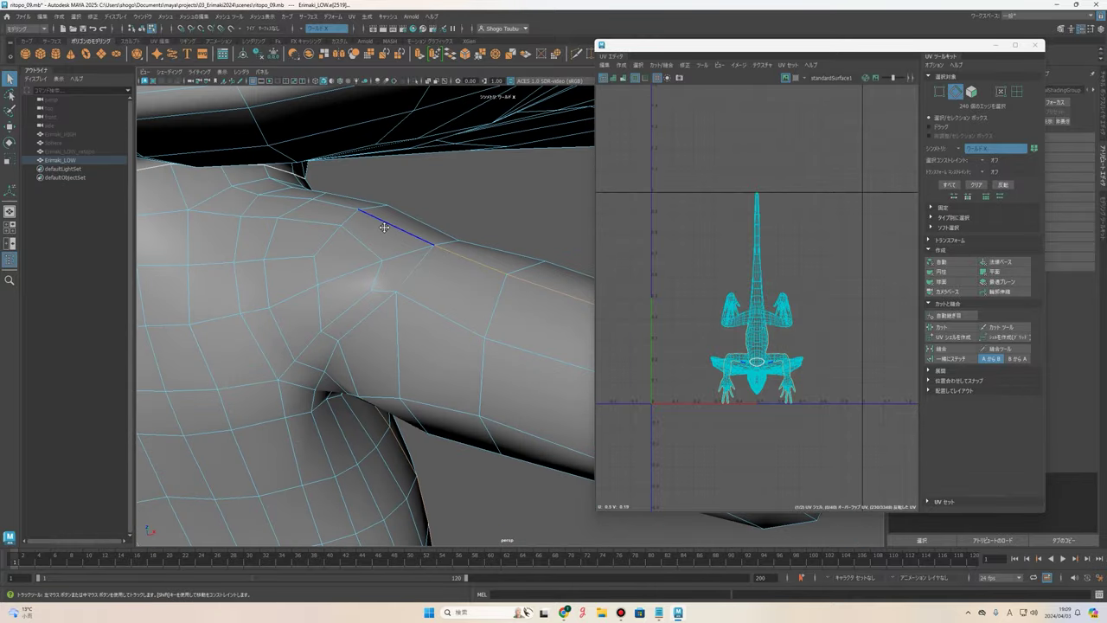
{"action": "left_click_drag", "start_coordinate": [384, 227], "coordinate": [377, 211], "text": "alt"}
{"action": "mouse_move", "coordinate": [448, 283]}
{"action": "left_mouse_down", "text": "alt"}
{"action": "mouse_move", "coordinate": [301, 329]}
{"action": "mouse_move", "coordinate": [465, 275]}
{"action": "left_mouse_up", "text": "alt"}
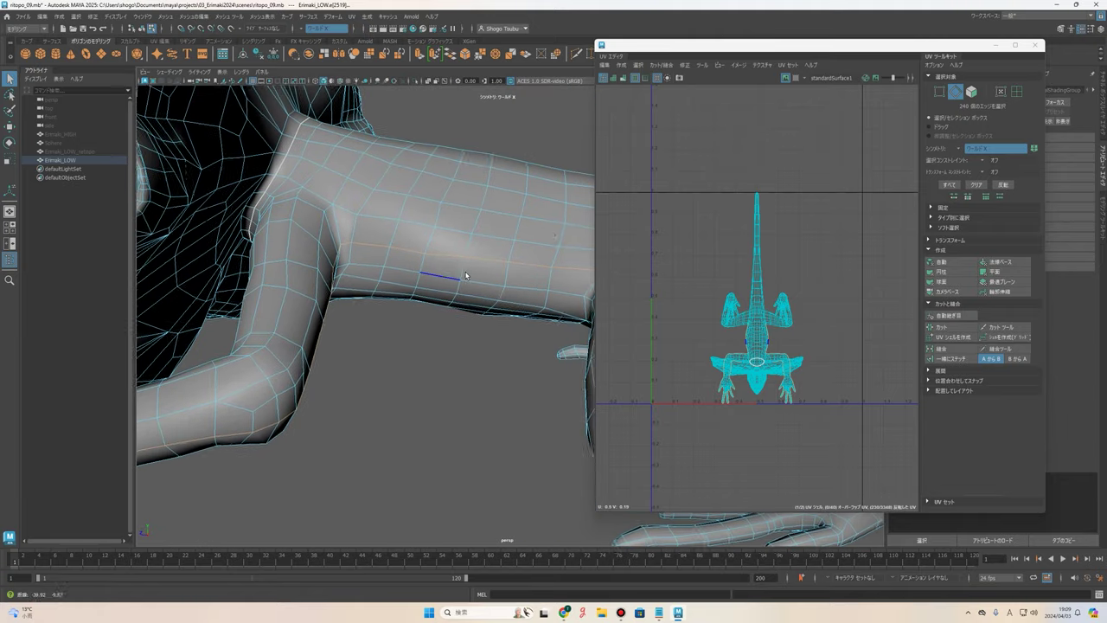
{"action": "mouse_move", "coordinate": [345, 240]}
{"action": "left_mouse_down", "text": "alt"}
{"action": "mouse_move", "coordinate": [501, 216]}
{"action": "mouse_move", "coordinate": [459, 247]}
{"action": "mouse_move", "coordinate": [445, 313]}
{"action": "mouse_move", "coordinate": [484, 305]}
{"action": "left_mouse_up", "text": "alt"}
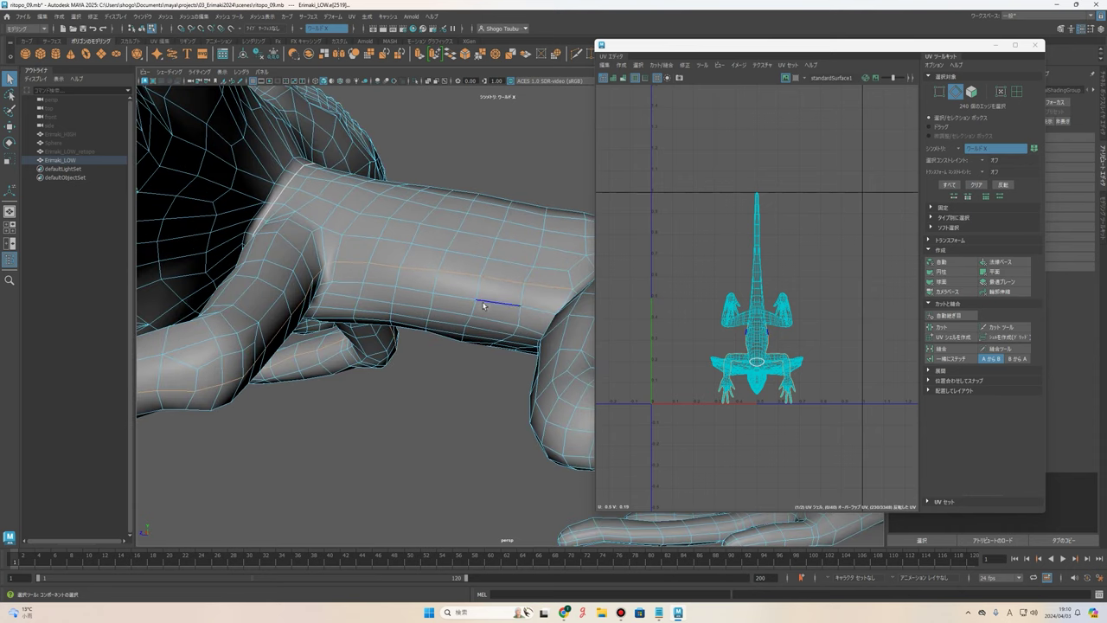
{"action": "right_click", "coordinate": [708, 184], "text": "shift"}
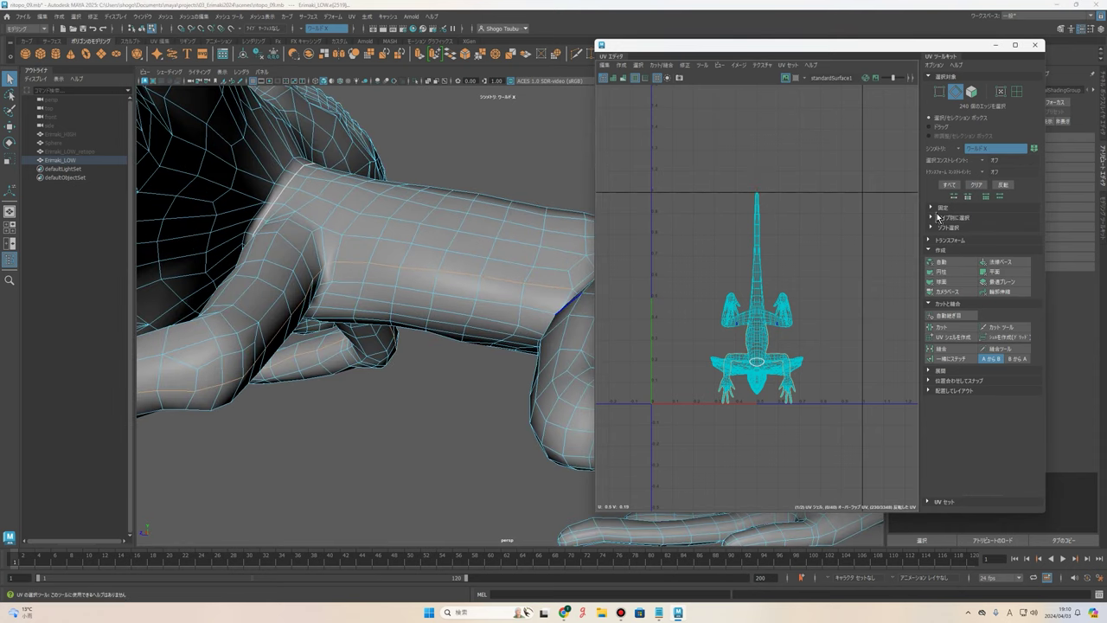
Cut the selected arm edges into a UV seam and narrow the UV Editor to show more model.
{"action": "left_click", "coordinate": [958, 331]}
{"action": "mouse_move", "coordinate": [407, 329]}
{"action": "left_mouse_down", "text": "alt"}
{"action": "mouse_move", "coordinate": [474, 386]}
{"action": "mouse_move", "coordinate": [425, 388]}
{"action": "mouse_move", "coordinate": [441, 391]}
{"action": "mouse_move", "coordinate": [475, 363]}
{"action": "mouse_move", "coordinate": [412, 379]}
{"action": "mouse_move", "coordinate": [430, 309]}
{"action": "mouse_move", "coordinate": [380, 280]}
{"action": "mouse_move", "coordinate": [605, 243]}
{"action": "left_mouse_up", "text": "alt"}
{"action": "mouse_move", "coordinate": [592, 145]}
{"action": "left_mouse_down"}
{"action": "mouse_move", "coordinate": [709, 151]}
{"action": "mouse_move", "coordinate": [675, 207]}
{"action": "mouse_move", "coordinate": [436, 266]}
{"action": "mouse_move", "coordinate": [529, 303]}
{"action": "mouse_move", "coordinate": [513, 313]}
{"action": "left_mouse_up"}
{"action": "scroll", "coordinate": [502, 290], "scroll_direction": "up", "scroll_amount": 5}
{"action": "scroll", "coordinate": [529, 303], "scroll_direction": "up", "scroll_amount": 3}
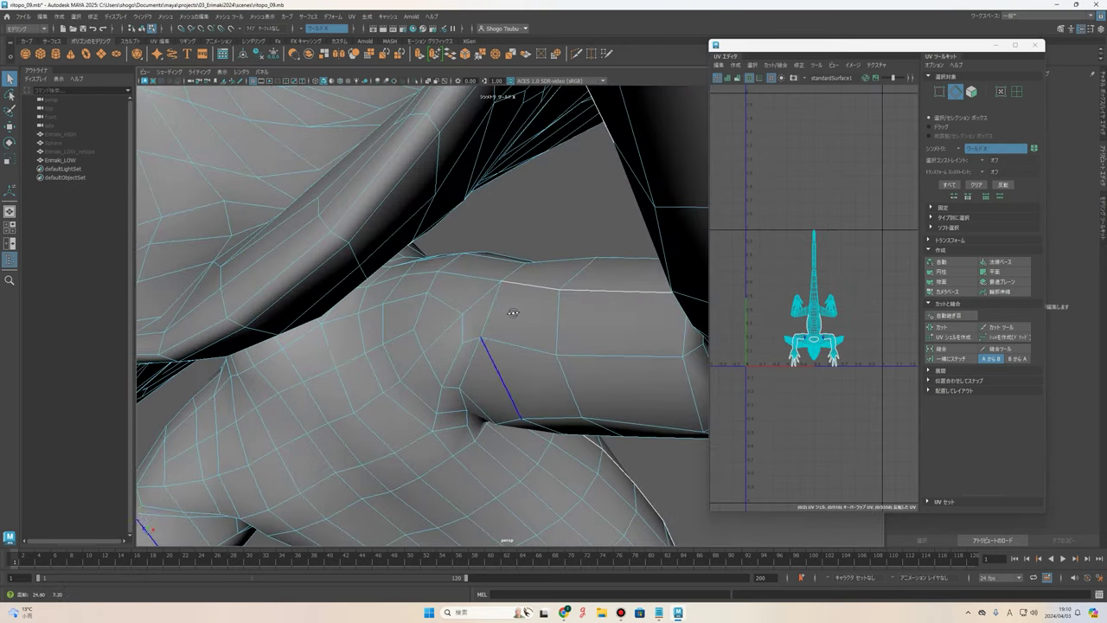
Select a shoulder edge plus the shoulder edge loop and cut them into a UV seam.
{"action": "left_click", "coordinate": [468, 271]}
{"action": "left_click_drag", "start_coordinate": [477, 279], "coordinate": [456, 300], "text": "alt"}
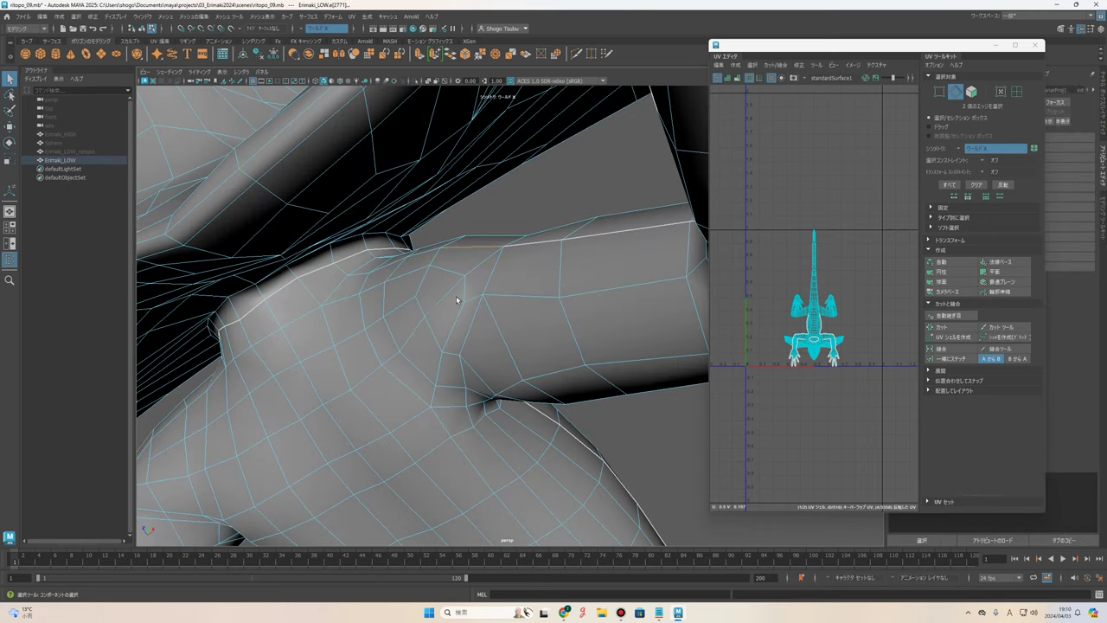
{"action": "double_click", "coordinate": [345, 271], "text": "shift"}
{"action": "left_click_drag", "start_coordinate": [345, 272], "coordinate": [383, 300], "text": "alt"}
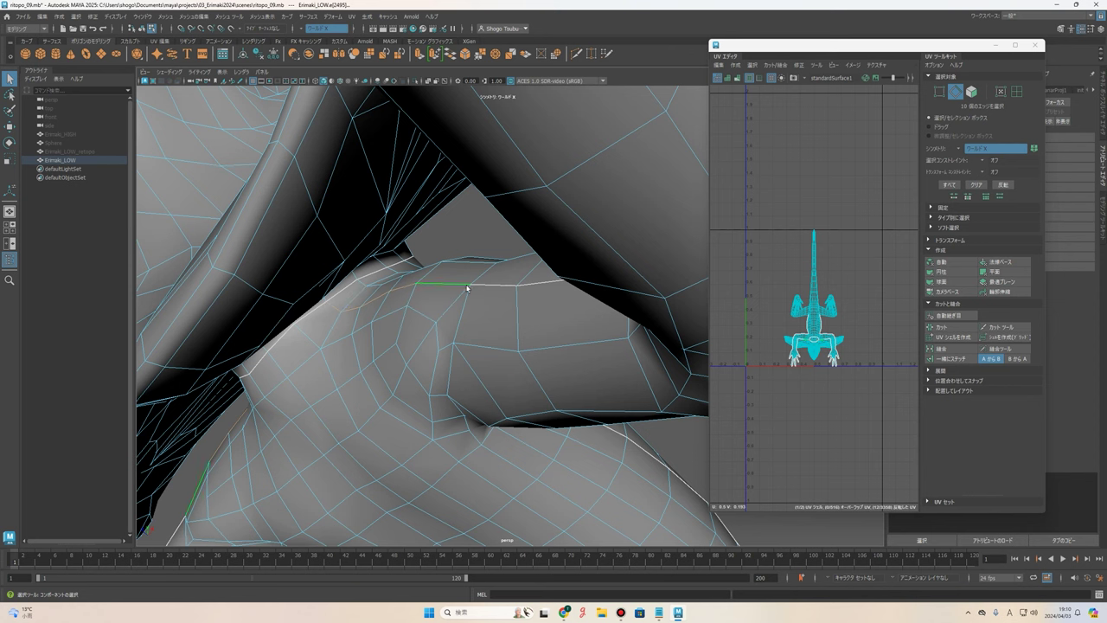
{"action": "left_click_drag", "start_coordinate": [420, 300], "coordinate": [470, 297], "text": "alt"}
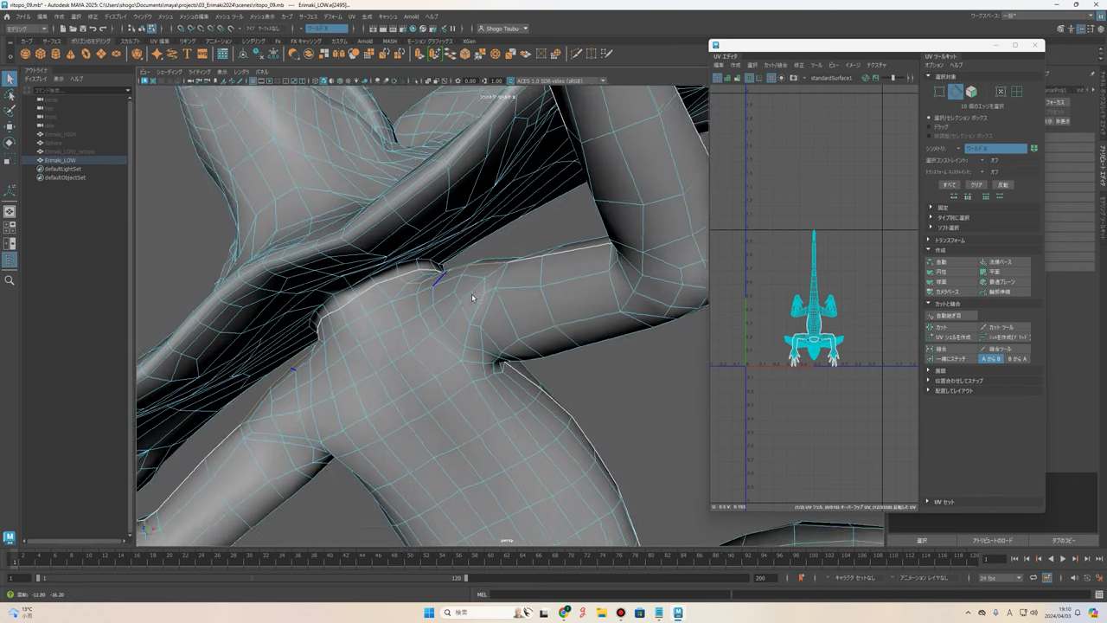
{"action": "scroll", "coordinate": [476, 329], "scroll_direction": "up", "scroll_amount": 2}
{"action": "left_click_drag", "start_coordinate": [490, 337], "coordinate": [481, 337], "text": "alt"}
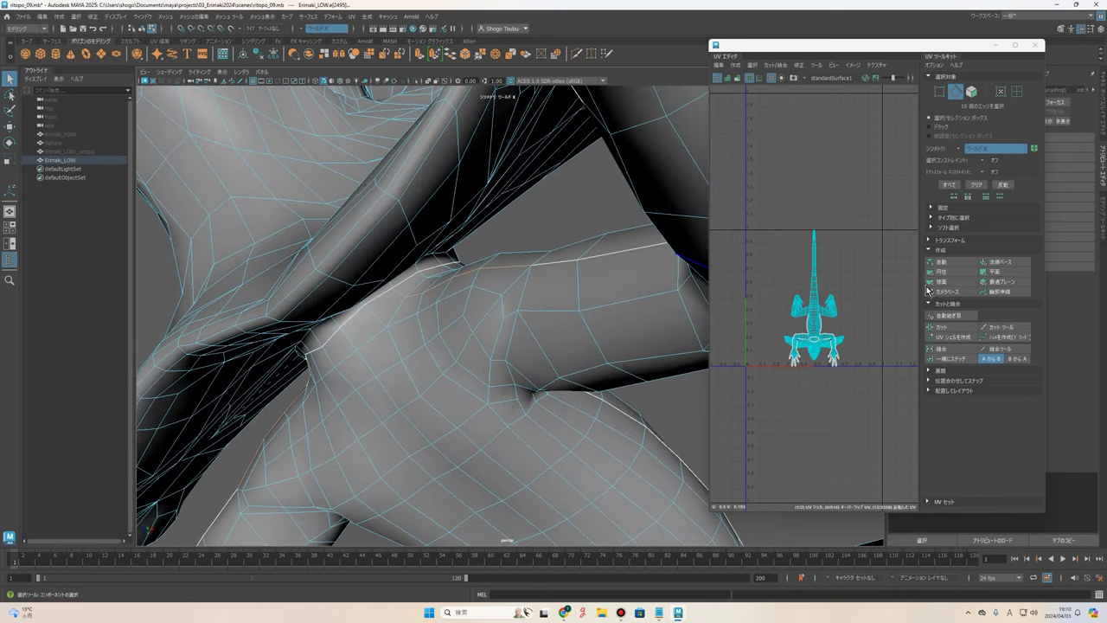
{"action": "left_click", "coordinate": [951, 329]}
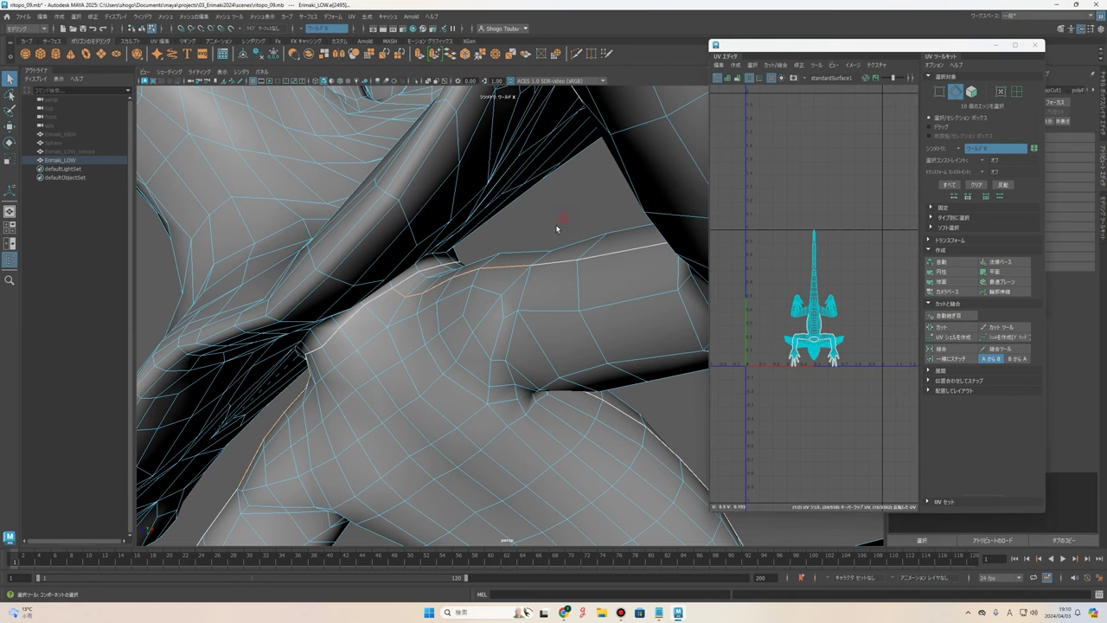
Select the edge loop running along the front leg.
{"action": "scroll", "coordinate": [558, 229], "scroll_direction": "down", "scroll_amount": 3}
{"action": "left_click_drag", "start_coordinate": [558, 234], "coordinate": [575, 353], "text": "alt"}
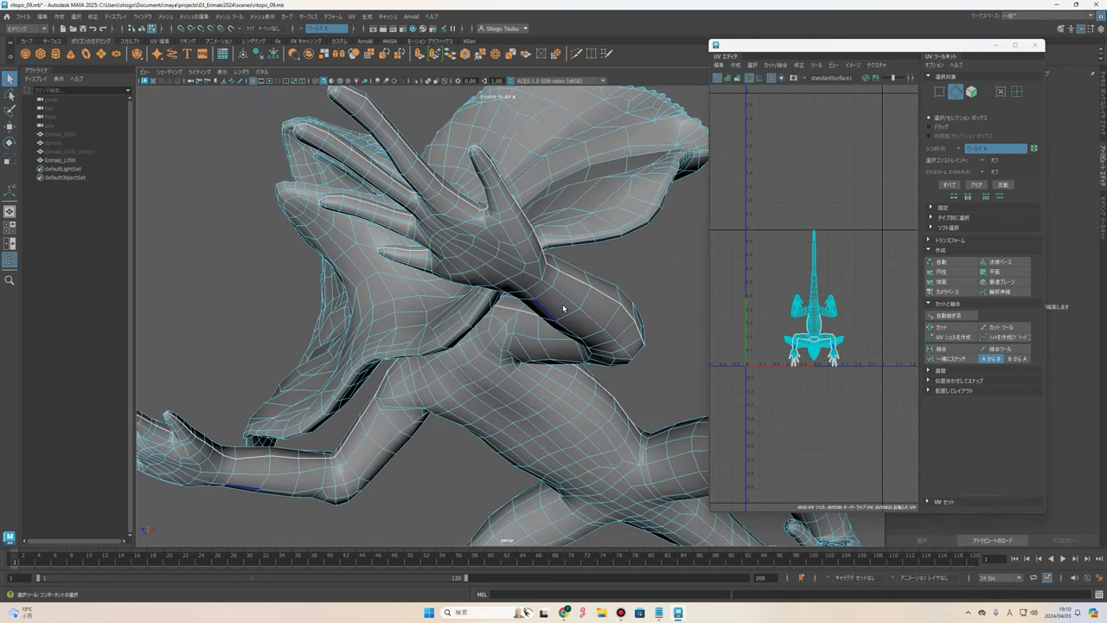
{"action": "left_click_drag", "start_coordinate": [648, 281], "coordinate": [542, 343], "text": "alt"}
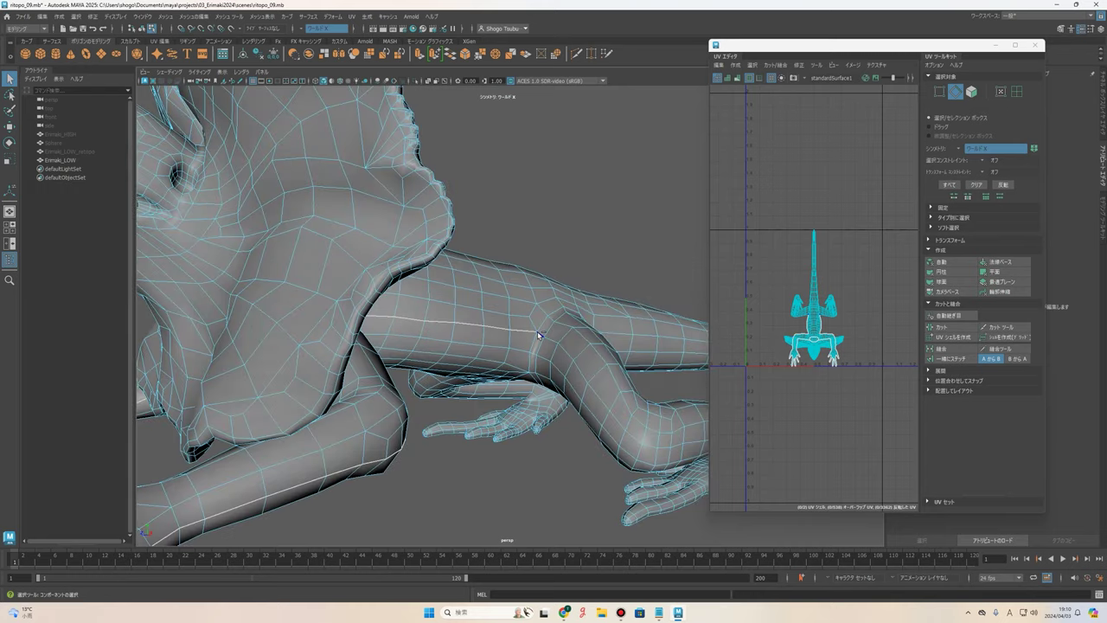
{"action": "mouse_move", "coordinate": [525, 321]}
{"action": "left_mouse_down", "text": "alt"}
{"action": "mouse_move", "coordinate": [544, 344]}
{"action": "mouse_move", "coordinate": [502, 343]}
{"action": "mouse_move", "coordinate": [493, 324]}
{"action": "mouse_move", "coordinate": [502, 343]}
{"action": "mouse_move", "coordinate": [424, 359]}
{"action": "left_mouse_up", "text": "alt"}
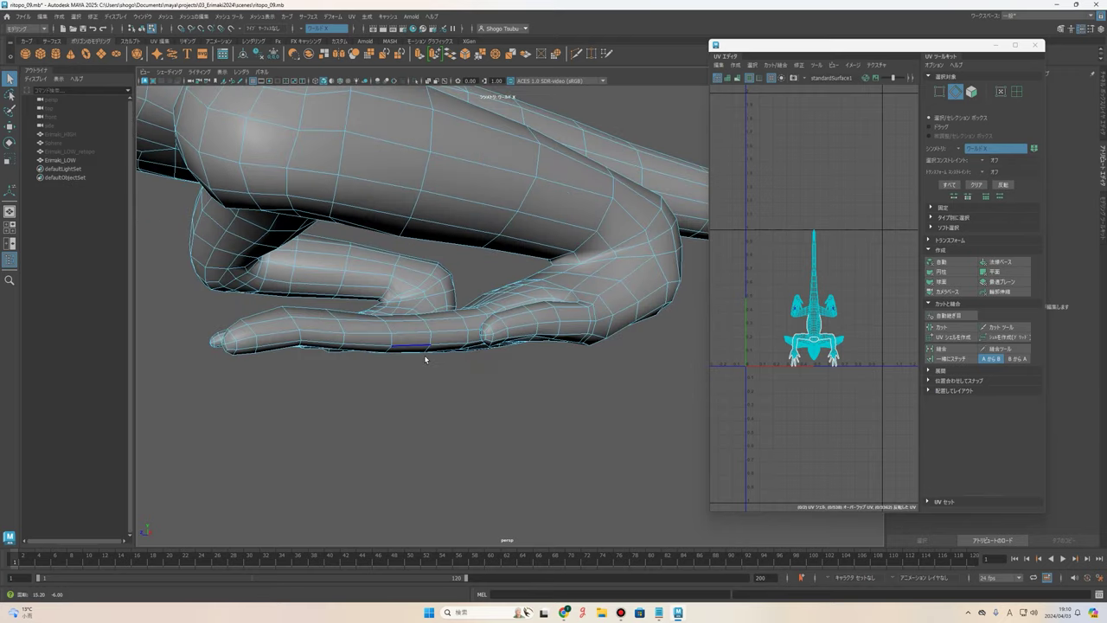
{"action": "double_click", "coordinate": [347, 339]}
{"action": "mouse_move", "coordinate": [329, 329]}
{"action": "left_mouse_down", "text": "alt"}
{"action": "mouse_move", "coordinate": [566, 375]}
{"action": "mouse_move", "coordinate": [803, 366]}
{"action": "mouse_move", "coordinate": [677, 378]}
{"action": "mouse_move", "coordinate": [635, 363]}
{"action": "mouse_move", "coordinate": [473, 369]}
{"action": "mouse_move", "coordinate": [291, 348]}
{"action": "mouse_move", "coordinate": [171, 357]}
{"action": "mouse_move", "coordinate": [329, 346]}
{"action": "left_mouse_up", "text": "alt"}
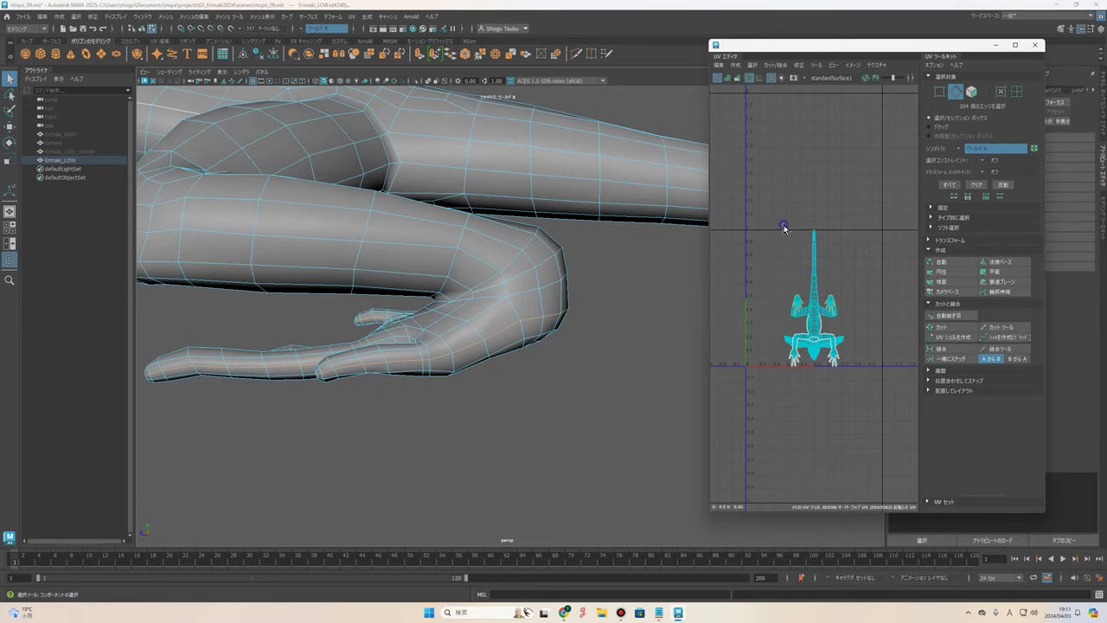
Cut the front-leg edge loop into a UV seam and inspect it around the arms and hands.
{"action": "right_click", "coordinate": [784, 227], "text": "shift"}
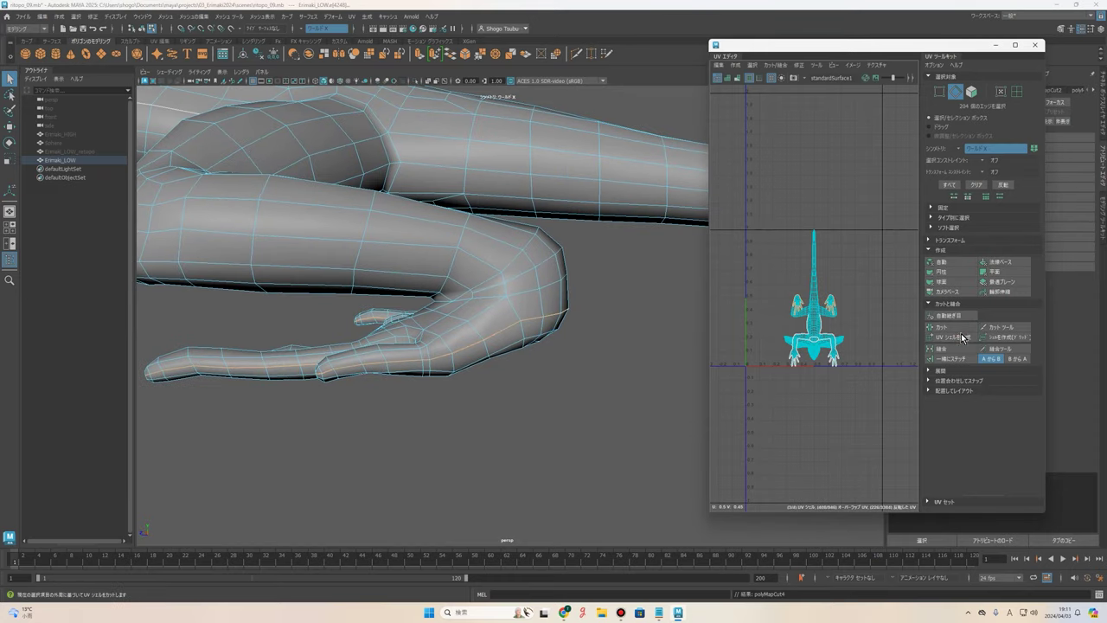
{"action": "left_click_drag", "start_coordinate": [415, 372], "coordinate": [470, 369], "text": "alt"}
{"action": "left_click_drag", "start_coordinate": [538, 354], "coordinate": [499, 399], "text": "alt"}
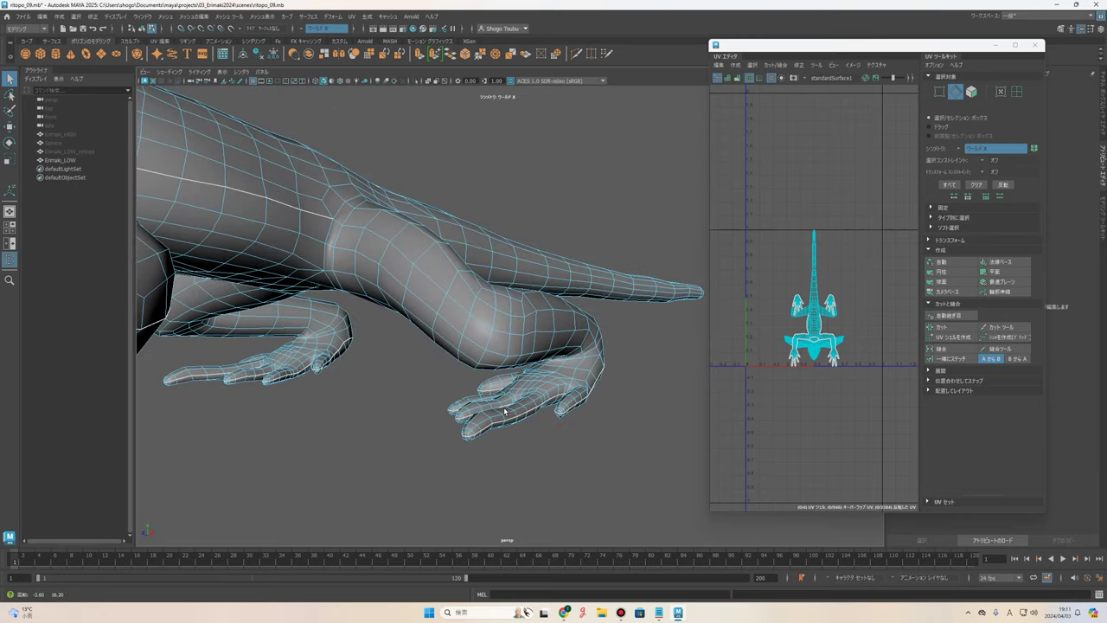
{"action": "mouse_move", "coordinate": [494, 396]}
{"action": "left_mouse_down", "text": "alt"}
{"action": "mouse_move", "coordinate": [524, 395]}
{"action": "mouse_move", "coordinate": [482, 347]}
{"action": "left_mouse_up", "text": "alt"}
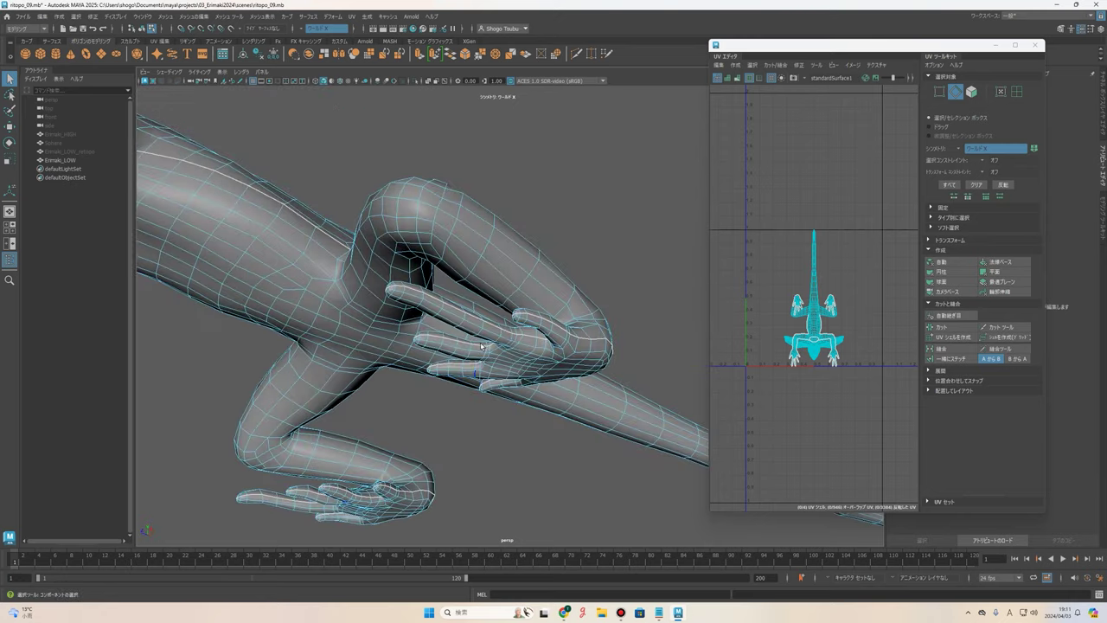
{"action": "left_click_drag", "start_coordinate": [565, 346], "coordinate": [524, 307], "text": "alt"}
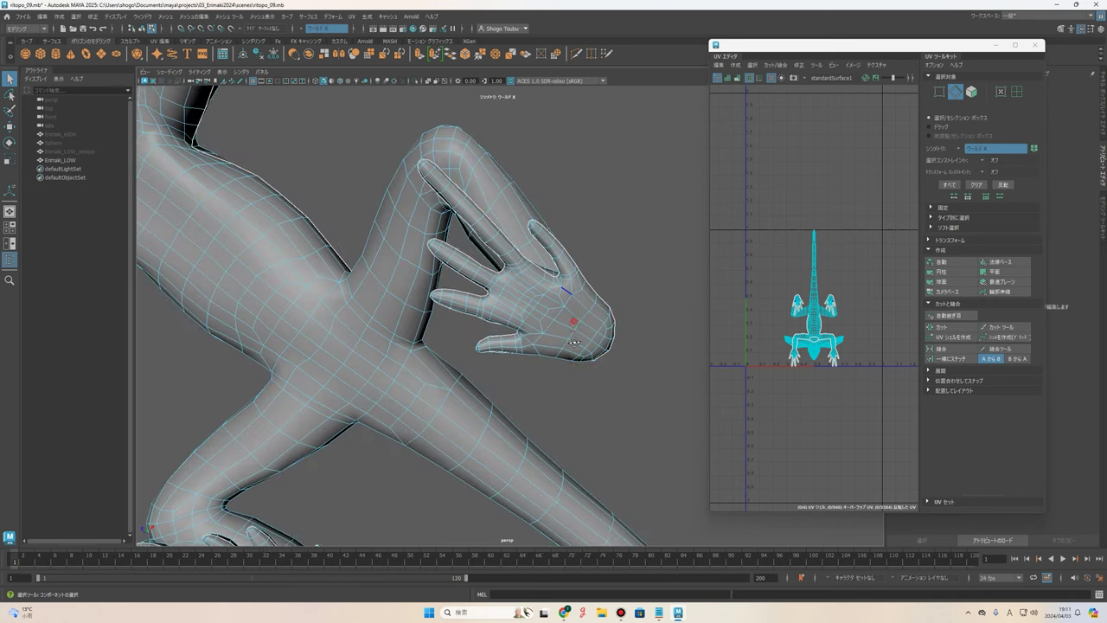
{"action": "left_click_drag", "start_coordinate": [573, 342], "coordinate": [617, 378], "text": "alt"}
{"action": "mouse_move", "coordinate": [517, 386]}
{"action": "left_mouse_down", "text": "alt"}
{"action": "mouse_move", "coordinate": [536, 359]}
{"action": "mouse_move", "coordinate": [481, 277]}
{"action": "mouse_move", "coordinate": [439, 321]}
{"action": "mouse_move", "coordinate": [435, 245]}
{"action": "left_mouse_up", "text": "alt"}
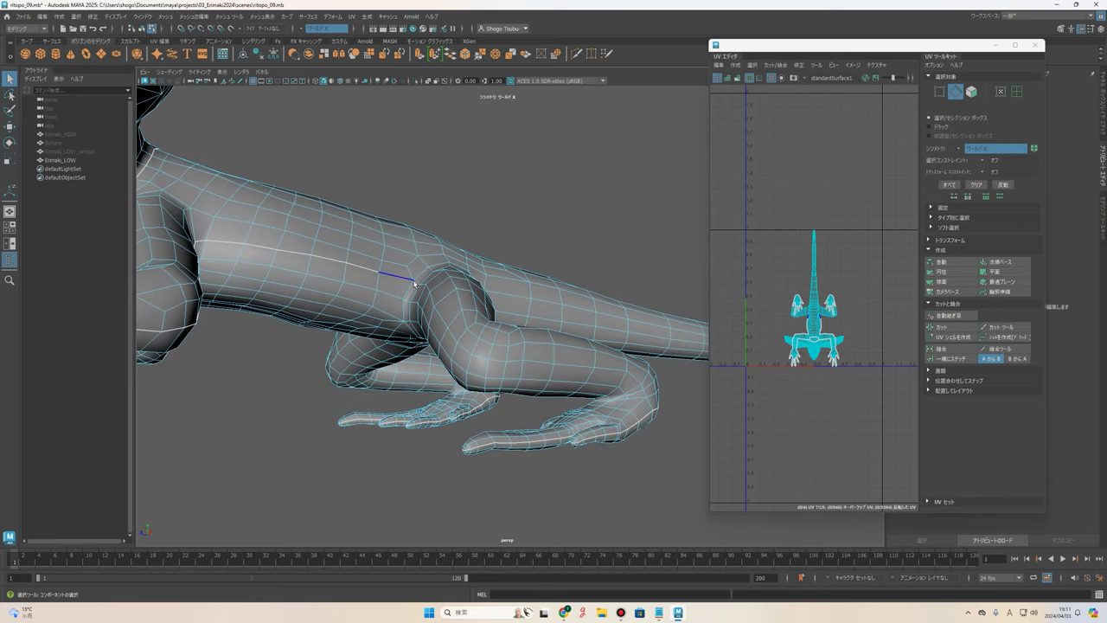
{"action": "left_click_drag", "start_coordinate": [465, 344], "coordinate": [508, 289], "text": "alt"}
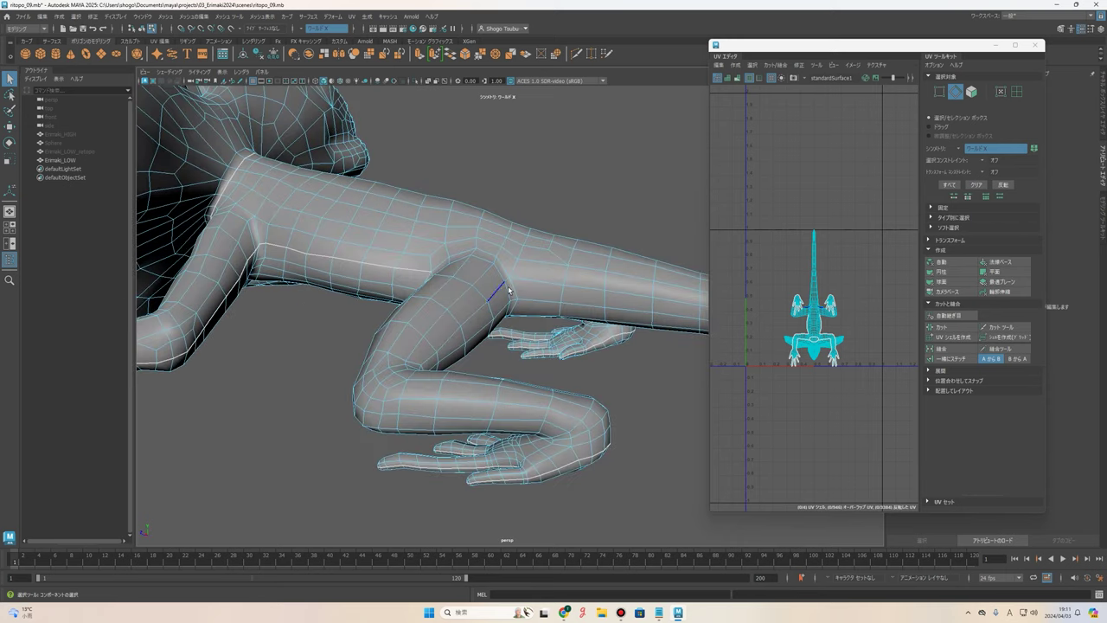
{"action": "mouse_move", "coordinate": [544, 401]}
{"action": "left_mouse_down", "text": "alt"}
{"action": "mouse_move", "coordinate": [575, 355]}
{"action": "mouse_move", "coordinate": [533, 367]}
{"action": "mouse_move", "coordinate": [491, 402]}
{"action": "mouse_move", "coordinate": [556, 349]}
{"action": "mouse_move", "coordinate": [501, 316]}
{"action": "mouse_move", "coordinate": [407, 294]}
{"action": "mouse_move", "coordinate": [372, 273]}
{"action": "mouse_move", "coordinate": [366, 252]}
{"action": "mouse_move", "coordinate": [326, 303]}
{"action": "mouse_move", "coordinate": [465, 341]}
{"action": "mouse_move", "coordinate": [513, 309]}
{"action": "left_mouse_up", "text": "alt"}
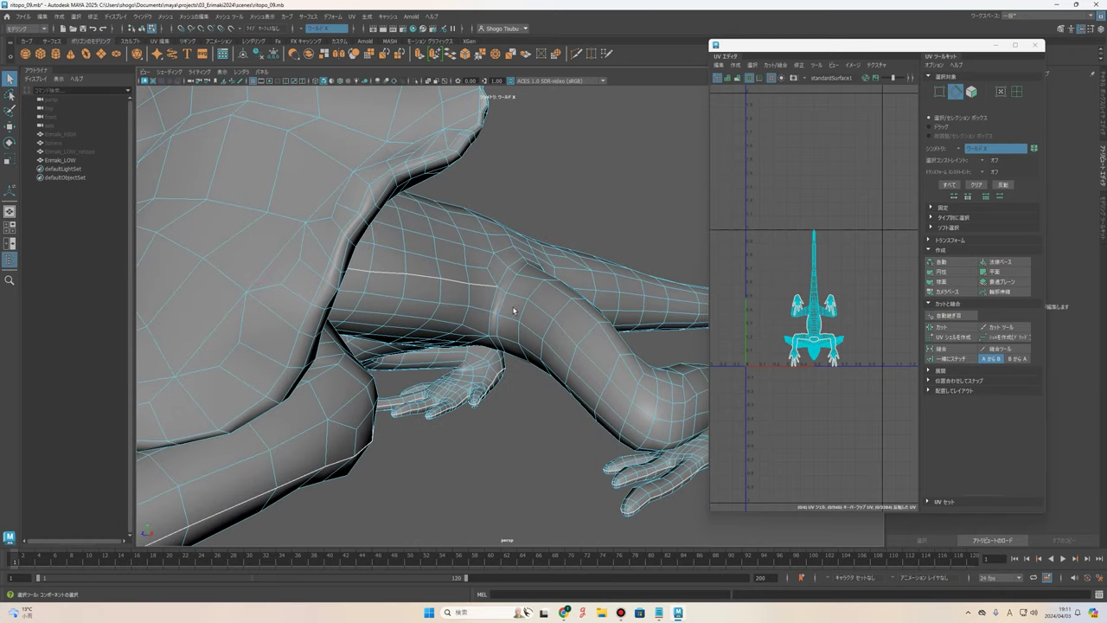
{"action": "left_click_drag", "start_coordinate": [649, 412], "coordinate": [364, 265], "text": "alt"}
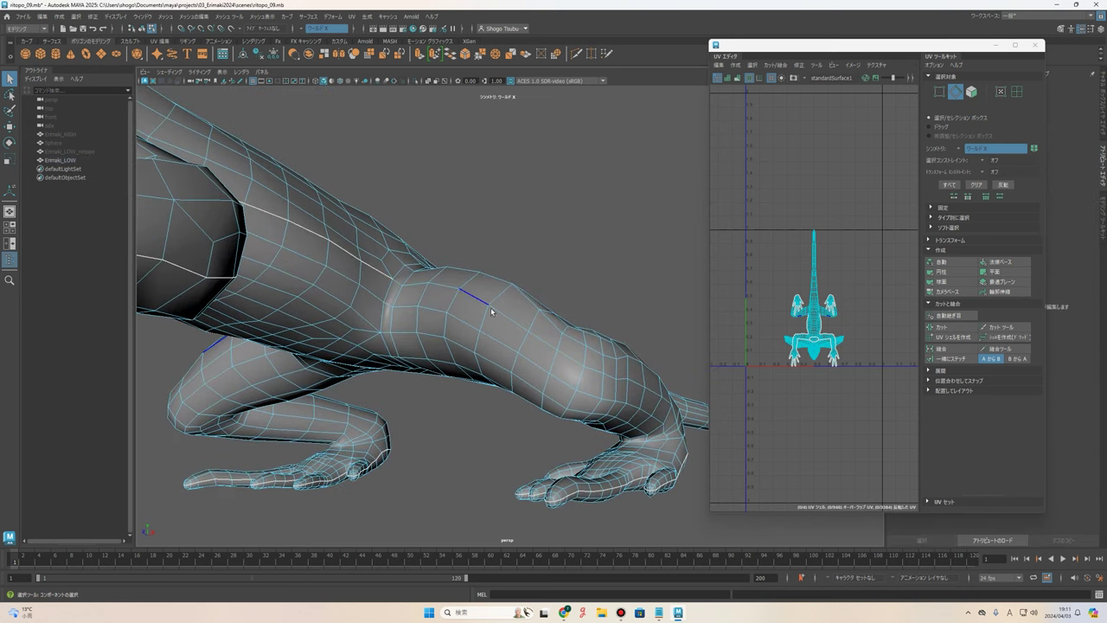
{"action": "mouse_move", "coordinate": [510, 334]}
{"action": "left_mouse_down", "text": "alt"}
{"action": "mouse_move", "coordinate": [550, 332]}
{"action": "mouse_move", "coordinate": [467, 338]}
{"action": "left_mouse_up", "text": "alt"}
{"action": "mouse_move", "coordinate": [562, 303]}
{"action": "left_mouse_down", "text": "alt"}
{"action": "mouse_move", "coordinate": [454, 265]}
{"action": "mouse_move", "coordinate": [469, 228]}
{"action": "mouse_move", "coordinate": [489, 261]}
{"action": "mouse_move", "coordinate": [470, 247]}
{"action": "mouse_move", "coordinate": [462, 259]}
{"action": "mouse_move", "coordinate": [477, 265]}
{"action": "mouse_move", "coordinate": [444, 267]}
{"action": "mouse_move", "coordinate": [425, 239]}
{"action": "mouse_move", "coordinate": [425, 198]}
{"action": "mouse_move", "coordinate": [489, 302]}
{"action": "mouse_move", "coordinate": [452, 247]}
{"action": "mouse_move", "coordinate": [432, 247]}
{"action": "mouse_move", "coordinate": [409, 271]}
{"action": "left_mouse_up", "text": "alt"}
Select the edges at the elbow of the front leg.
{"action": "left_click", "coordinate": [400, 259]}
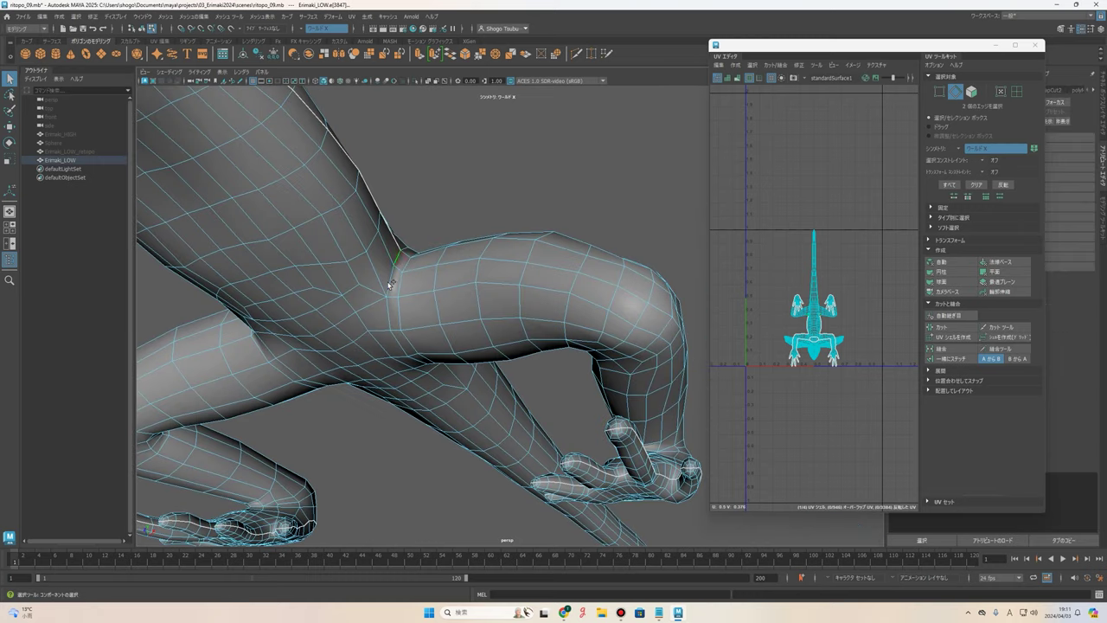
{"action": "left_click", "coordinate": [397, 327]}
{"action": "left_click_drag", "start_coordinate": [398, 327], "coordinate": [387, 318], "text": "alt"}
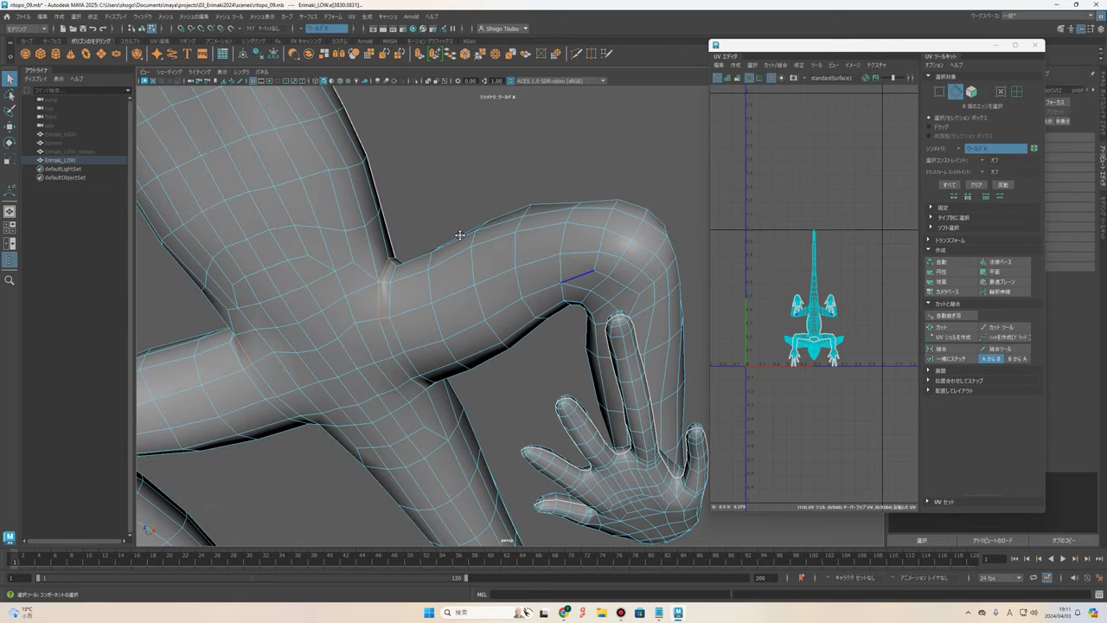
{"action": "left_click_drag", "start_coordinate": [460, 234], "coordinate": [465, 258], "text": "alt"}
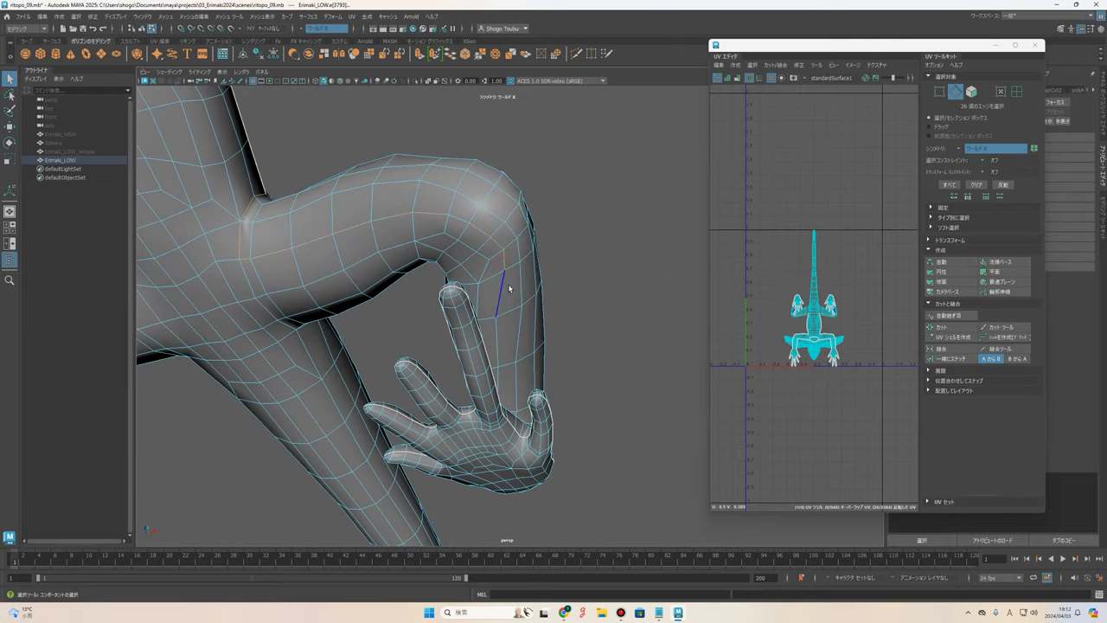
{"action": "left_click_drag", "start_coordinate": [509, 288], "coordinate": [491, 305], "text": "alt"}
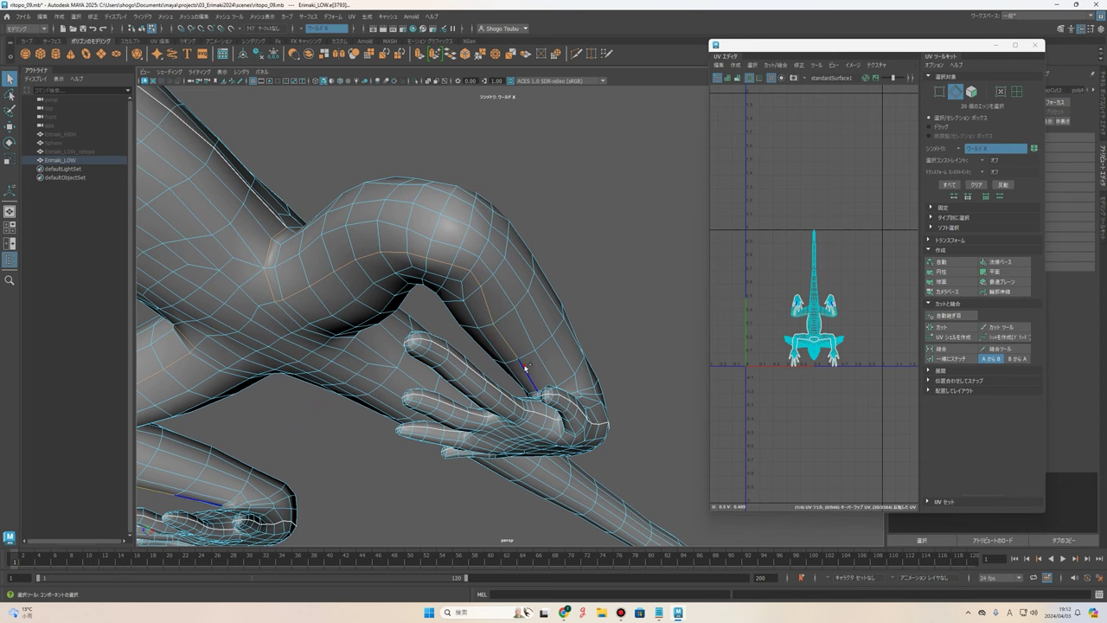
{"action": "mouse_move", "coordinate": [526, 366]}
{"action": "left_mouse_down", "text": "alt"}
{"action": "mouse_move", "coordinate": [540, 324]}
{"action": "mouse_move", "coordinate": [548, 346]}
{"action": "mouse_move", "coordinate": [433, 321]}
{"action": "mouse_move", "coordinate": [411, 301]}
{"action": "mouse_move", "coordinate": [484, 276]}
{"action": "mouse_move", "coordinate": [381, 255]}
{"action": "mouse_move", "coordinate": [360, 275]}
{"action": "mouse_move", "coordinate": [519, 276]}
{"action": "mouse_move", "coordinate": [559, 234]}
{"action": "mouse_move", "coordinate": [501, 274]}
{"action": "mouse_move", "coordinate": [499, 289]}
{"action": "mouse_move", "coordinate": [425, 291]}
{"action": "mouse_move", "coordinate": [427, 265]}
{"action": "mouse_move", "coordinate": [568, 321]}
{"action": "mouse_move", "coordinate": [455, 213]}
{"action": "mouse_move", "coordinate": [490, 309]}
{"action": "mouse_move", "coordinate": [517, 296]}
{"action": "mouse_move", "coordinate": [487, 210]}
{"action": "mouse_move", "coordinate": [494, 279]}
{"action": "mouse_move", "coordinate": [459, 340]}
{"action": "left_mouse_up", "text": "alt"}
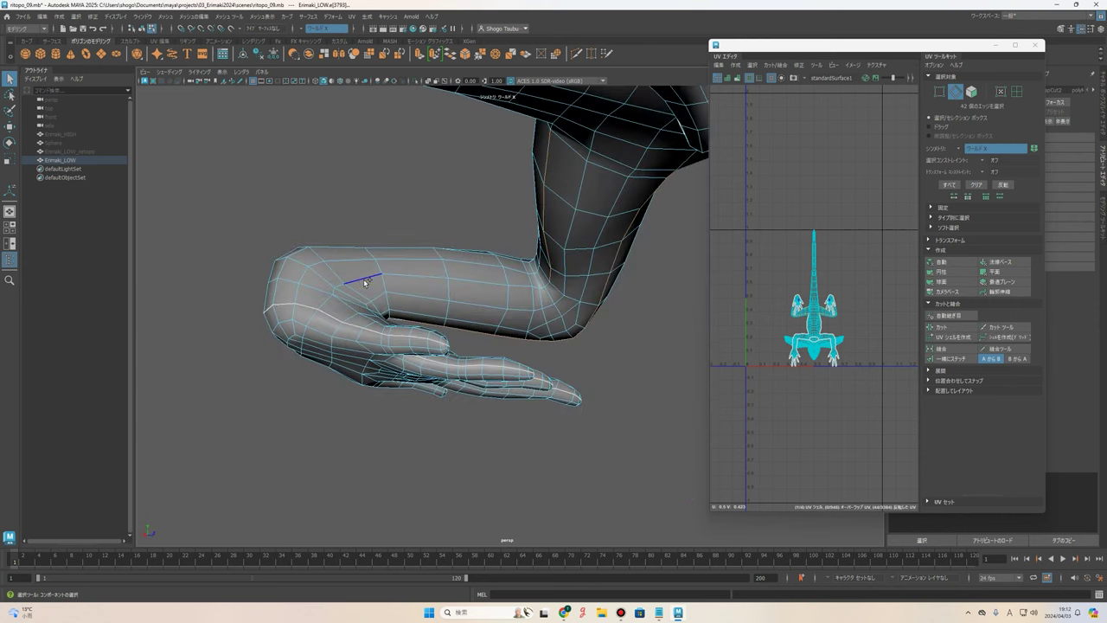
Add the wrist edges to the selection and cut the arm edges into a UV seam.
{"action": "mouse_move", "coordinate": [382, 289]}
{"action": "left_mouse_down", "text": "alt"}
{"action": "mouse_move", "coordinate": [386, 325]}
{"action": "mouse_move", "coordinate": [390, 294]}
{"action": "mouse_move", "coordinate": [468, 329]}
{"action": "mouse_move", "coordinate": [502, 308]}
{"action": "left_mouse_up", "text": "alt"}
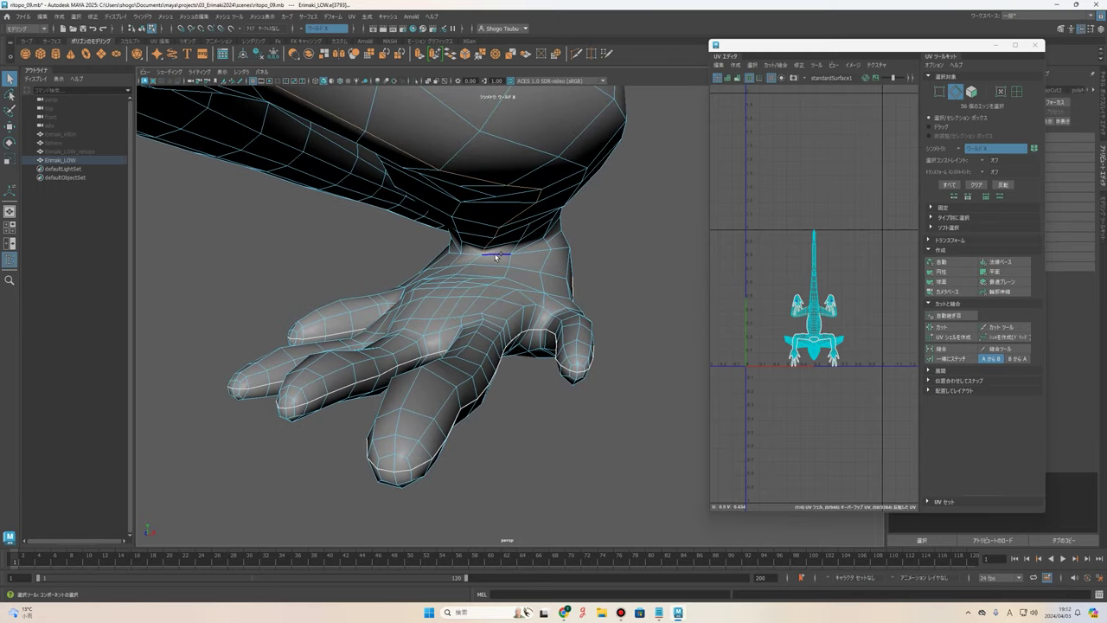
{"action": "scroll", "coordinate": [579, 259], "scroll_direction": "up", "scroll_amount": 3}
{"action": "mouse_move", "coordinate": [578, 258]}
{"action": "left_mouse_down", "text": "alt"}
{"action": "mouse_move", "coordinate": [543, 267]}
{"action": "mouse_move", "coordinate": [507, 314]}
{"action": "mouse_move", "coordinate": [405, 279]}
{"action": "left_mouse_up", "text": "alt"}
{"action": "left_click", "coordinate": [588, 283], "text": "shift"}
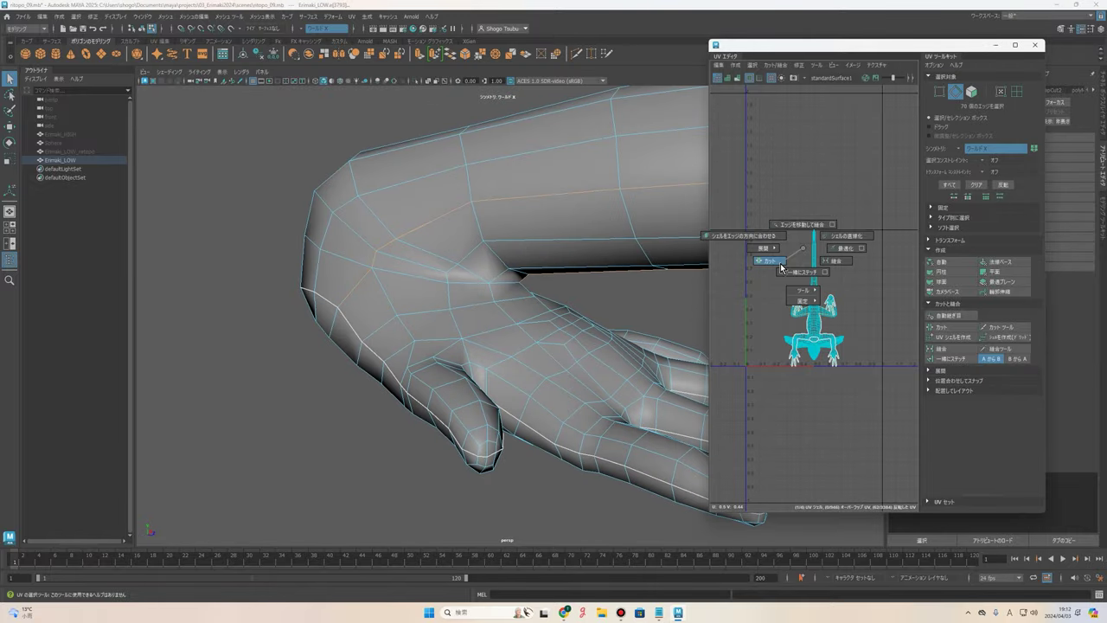
{"action": "left_click", "coordinate": [781, 265]}
{"action": "mouse_move", "coordinate": [605, 285]}
{"action": "left_mouse_down", "text": "alt"}
{"action": "mouse_move", "coordinate": [494, 277]}
{"action": "mouse_move", "coordinate": [519, 242]}
{"action": "mouse_move", "coordinate": [509, 240]}
{"action": "mouse_move", "coordinate": [531, 314]}
{"action": "mouse_move", "coordinate": [557, 319]}
{"action": "mouse_move", "coordinate": [539, 206]}
{"action": "left_mouse_up", "text": "alt"}
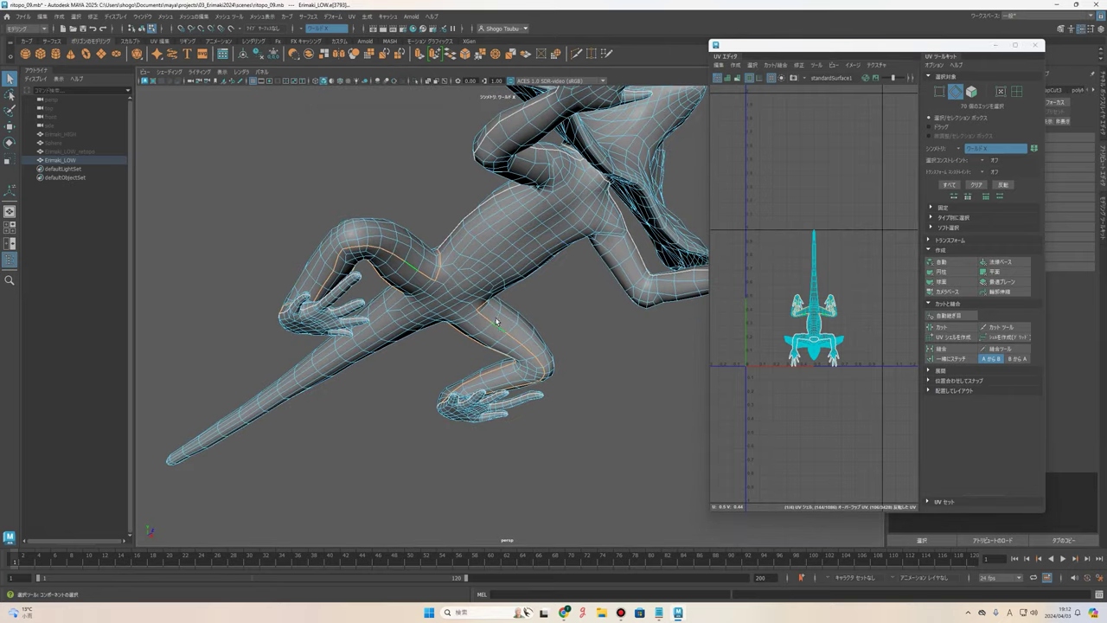
Orbit around the belly, arms and tail to bring the tail-base seam edges into view.
{"action": "scroll", "coordinate": [497, 322], "scroll_direction": "up", "scroll_amount": 3}
{"action": "scroll", "coordinate": [502, 294], "scroll_direction": "up", "scroll_amount": 1}
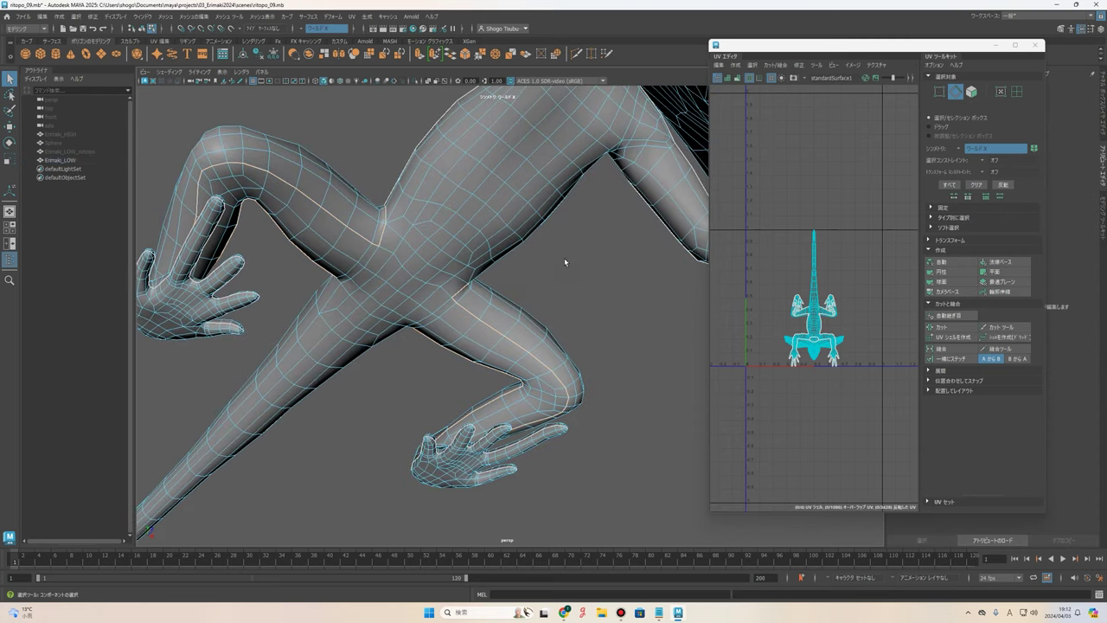
{"action": "mouse_move", "coordinate": [563, 262]}
{"action": "left_mouse_down", "text": "alt"}
{"action": "mouse_move", "coordinate": [476, 264]}
{"action": "mouse_move", "coordinate": [378, 297]}
{"action": "left_mouse_up", "text": "alt"}
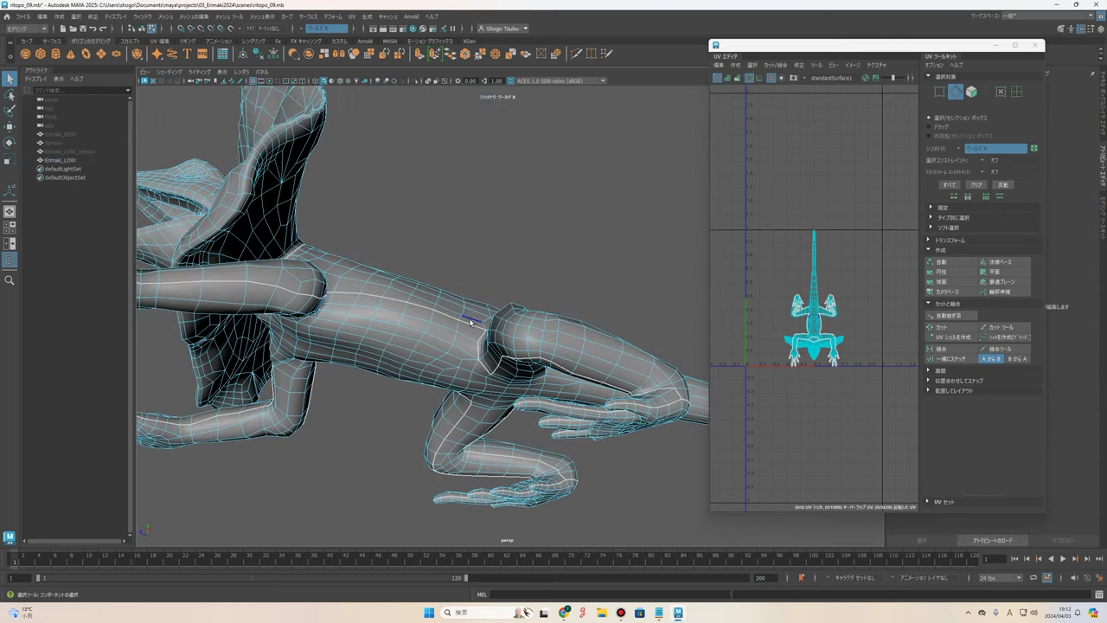
{"action": "left_click_drag", "start_coordinate": [488, 368], "coordinate": [448, 341], "text": "alt"}
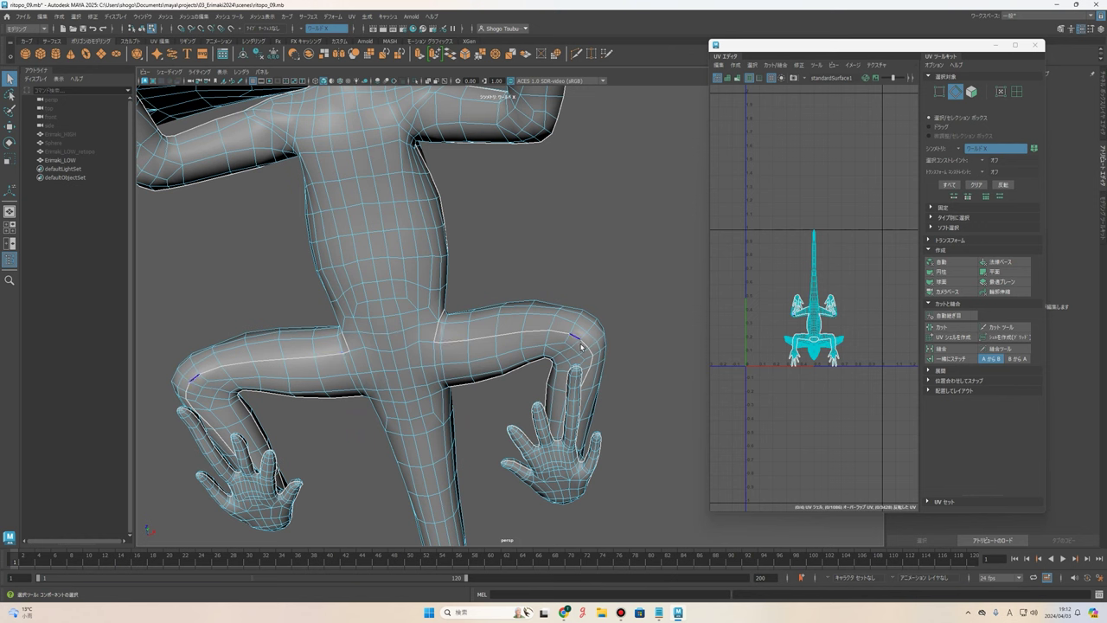
{"action": "mouse_move", "coordinate": [597, 383]}
{"action": "left_mouse_down", "text": "alt"}
{"action": "mouse_move", "coordinate": [563, 279]}
{"action": "mouse_move", "coordinate": [537, 304]}
{"action": "left_mouse_up", "text": "alt"}
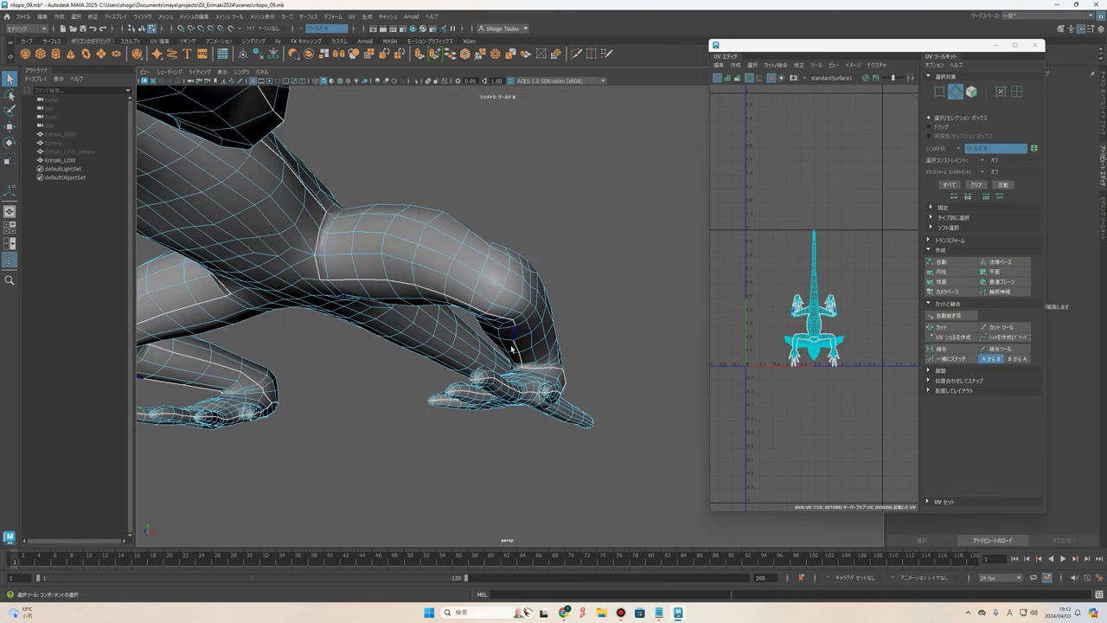
{"action": "left_click_drag", "start_coordinate": [556, 374], "coordinate": [539, 388], "text": "alt"}
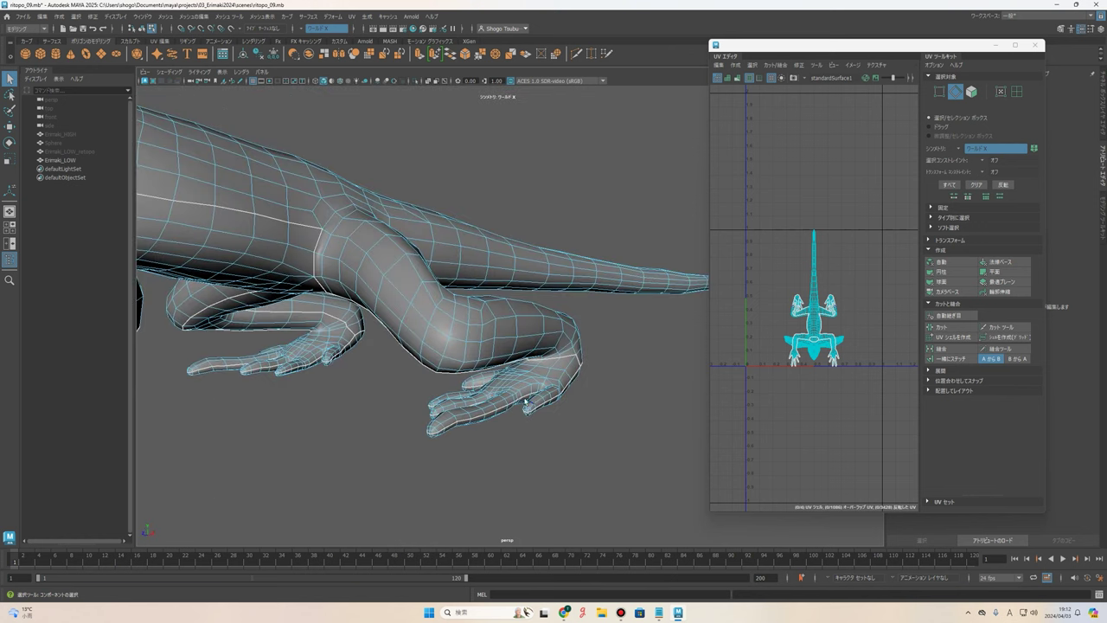
{"action": "mouse_move", "coordinate": [437, 414]}
{"action": "left_mouse_down", "text": "alt"}
{"action": "mouse_move", "coordinate": [476, 383]}
{"action": "mouse_move", "coordinate": [444, 377]}
{"action": "left_mouse_up", "text": "alt"}
{"action": "left_click_drag", "start_coordinate": [509, 328], "coordinate": [624, 326], "text": "alt"}
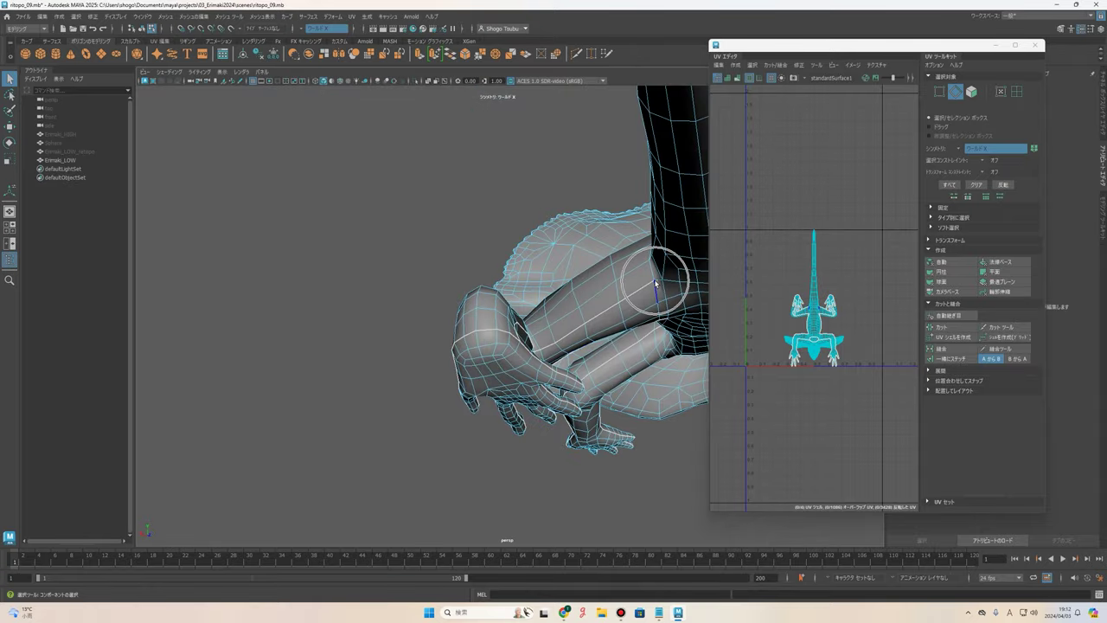
{"action": "mouse_move", "coordinate": [655, 283]}
{"action": "left_mouse_down", "text": "alt"}
{"action": "mouse_move", "coordinate": [528, 313]}
{"action": "mouse_move", "coordinate": [458, 311]}
{"action": "mouse_move", "coordinate": [514, 271]}
{"action": "mouse_move", "coordinate": [286, 282]}
{"action": "left_mouse_up", "text": "alt"}
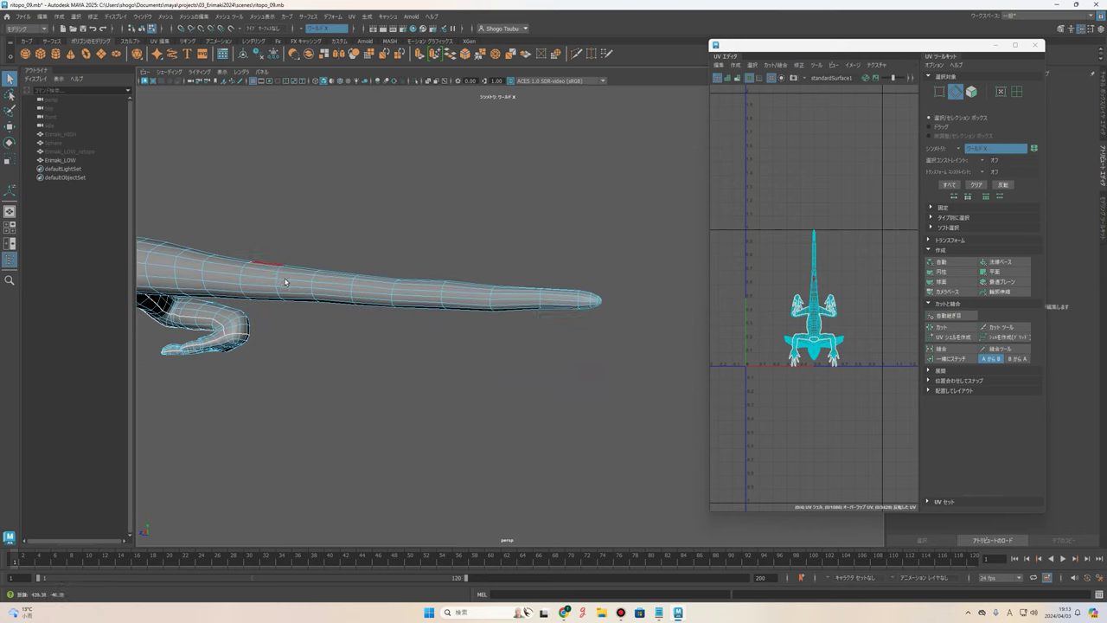
{"action": "mouse_move", "coordinate": [353, 301]}
{"action": "left_mouse_down", "text": "alt"}
{"action": "mouse_move", "coordinate": [346, 250]}
{"action": "mouse_move", "coordinate": [363, 277]}
{"action": "mouse_move", "coordinate": [367, 337]}
{"action": "mouse_move", "coordinate": [546, 410]}
{"action": "mouse_move", "coordinate": [225, 202]}
{"action": "mouse_move", "coordinate": [333, 275]}
{"action": "mouse_move", "coordinate": [249, 327]}
{"action": "left_mouse_up", "text": "alt"}
{"action": "mouse_move", "coordinate": [498, 358]}
{"action": "left_mouse_down", "text": "alt"}
{"action": "mouse_move", "coordinate": [467, 340]}
{"action": "mouse_move", "coordinate": [447, 365]}
{"action": "mouse_move", "coordinate": [469, 289]}
{"action": "mouse_move", "coordinate": [454, 236]}
{"action": "left_mouse_up", "text": "alt"}
{"action": "mouse_move", "coordinate": [278, 238]}
{"action": "left_mouse_down", "text": "alt"}
{"action": "mouse_move", "coordinate": [458, 279]}
{"action": "mouse_move", "coordinate": [425, 282]}
{"action": "mouse_move", "coordinate": [442, 365]}
{"action": "left_mouse_up", "text": "alt"}
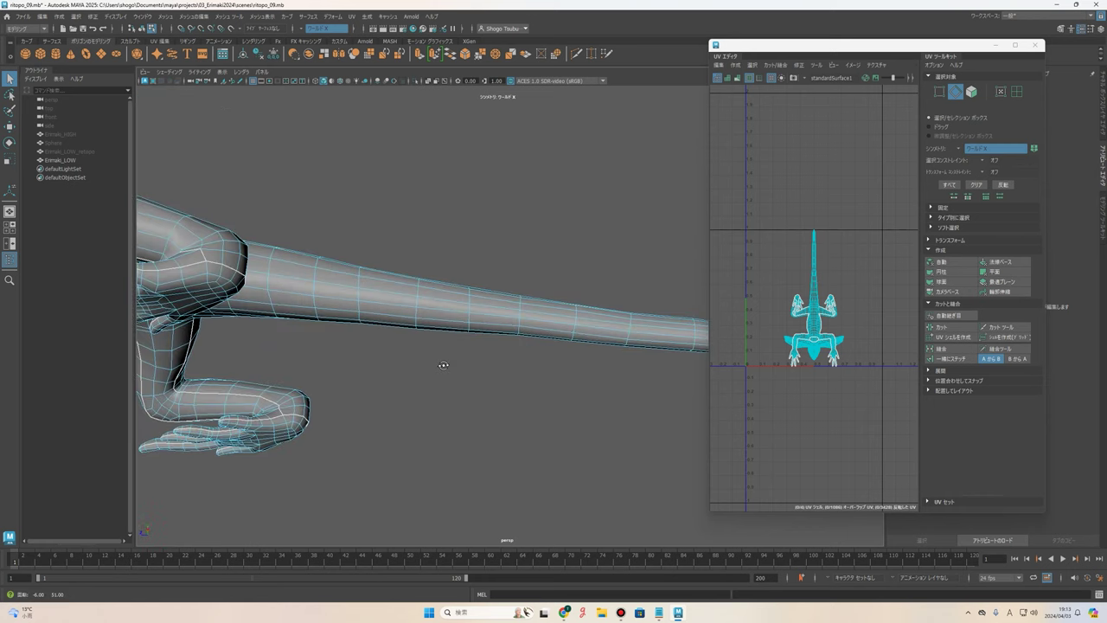
{"action": "mouse_move", "coordinate": [653, 347]}
{"action": "left_mouse_down", "text": "alt"}
{"action": "mouse_move", "coordinate": [571, 322]}
{"action": "mouse_move", "coordinate": [532, 292]}
{"action": "left_mouse_up", "text": "alt"}
{"action": "scroll", "coordinate": [273, 275], "scroll_direction": "up", "scroll_amount": 2}
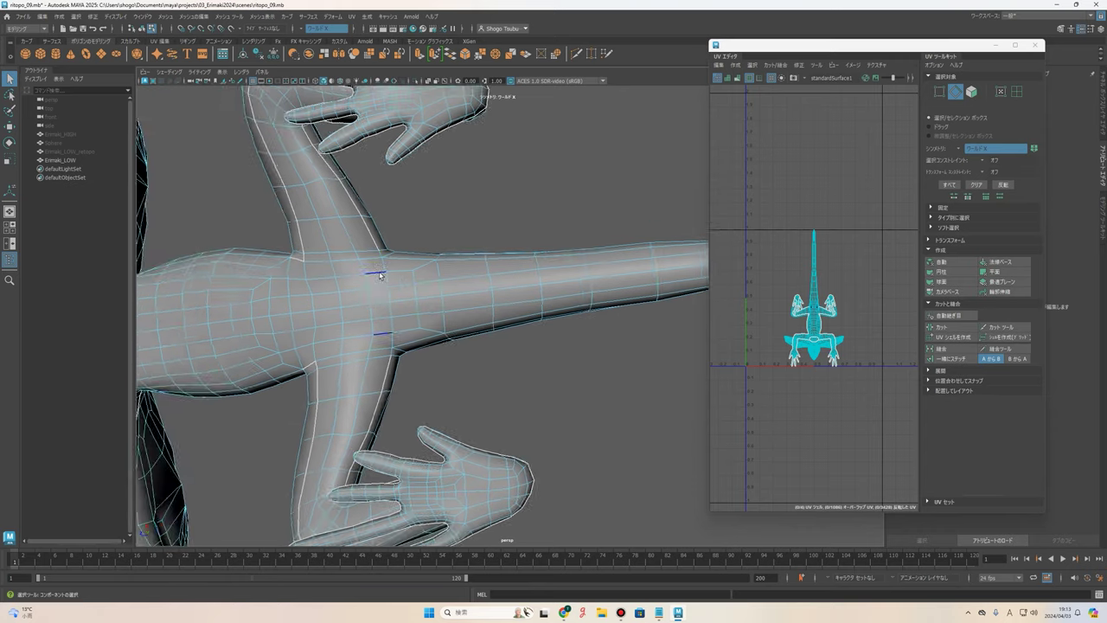
{"action": "left_click_drag", "start_coordinate": [273, 275], "coordinate": [310, 227], "text": "alt"}
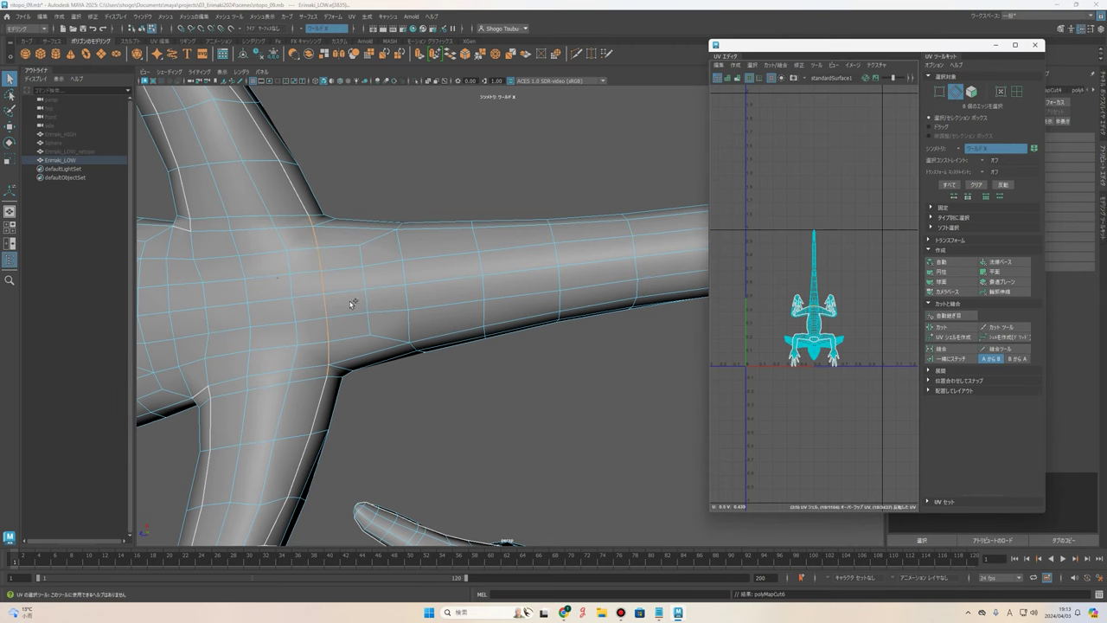
{"action": "scroll", "coordinate": [351, 303], "scroll_direction": "down", "scroll_amount": 3}
{"action": "scroll", "coordinate": [554, 321], "scroll_direction": "down", "scroll_amount": 2}
Select the lizard mesh and check which UV shell holds the tail and body.
{"action": "middle_click_drag", "start_coordinate": [407, 279], "coordinate": [453, 269], "text": "alt"}
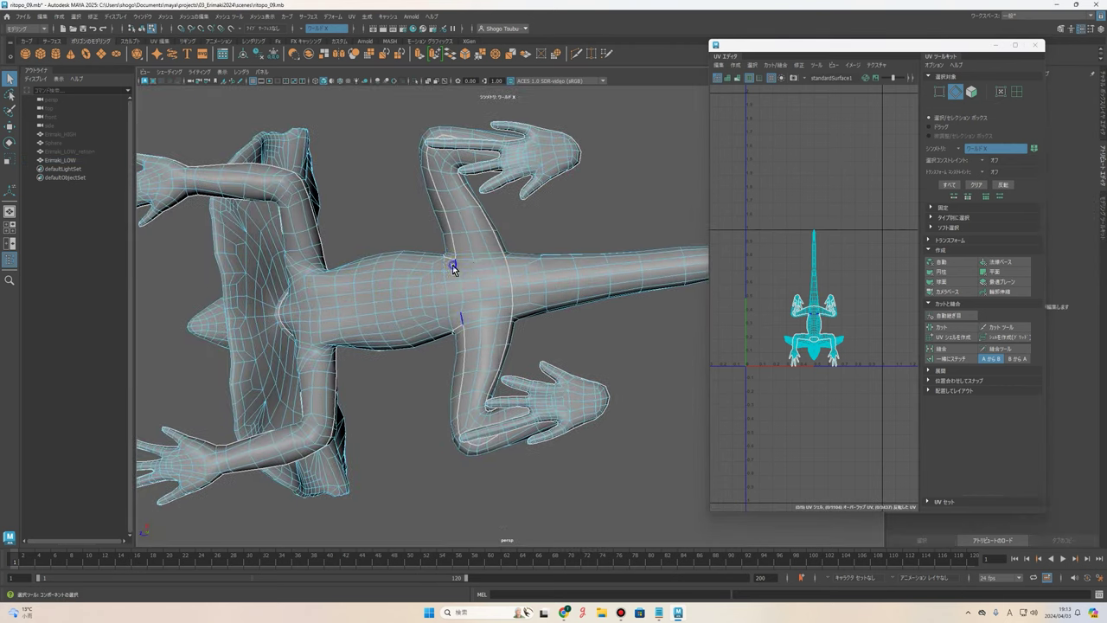
{"action": "right_click_drag", "start_coordinate": [453, 269], "coordinate": [526, 274]}
{"action": "left_click", "coordinate": [462, 297]}
{"action": "mouse_move", "coordinate": [462, 297]}
{"action": "left_mouse_down", "text": "alt"}
{"action": "mouse_move", "coordinate": [498, 346]}
{"action": "mouse_move", "coordinate": [577, 345]}
{"action": "left_mouse_up", "text": "alt"}
{"action": "left_click", "coordinate": [498, 346]}
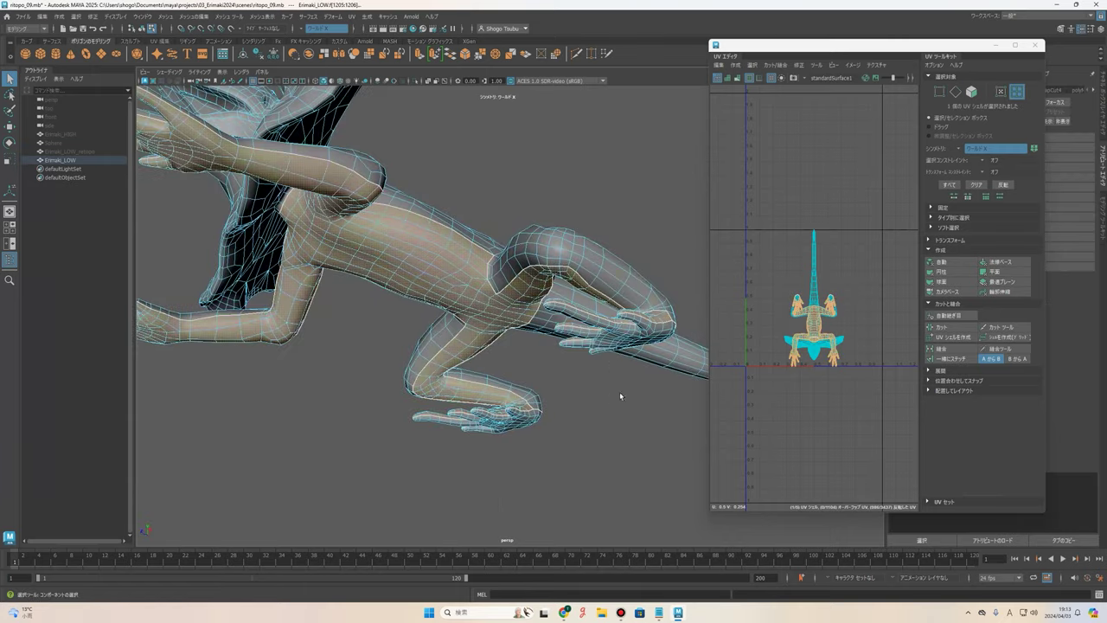
{"action": "left_click_drag", "start_coordinate": [619, 392], "coordinate": [490, 277], "text": "alt"}
{"action": "left_click", "coordinate": [489, 278]}
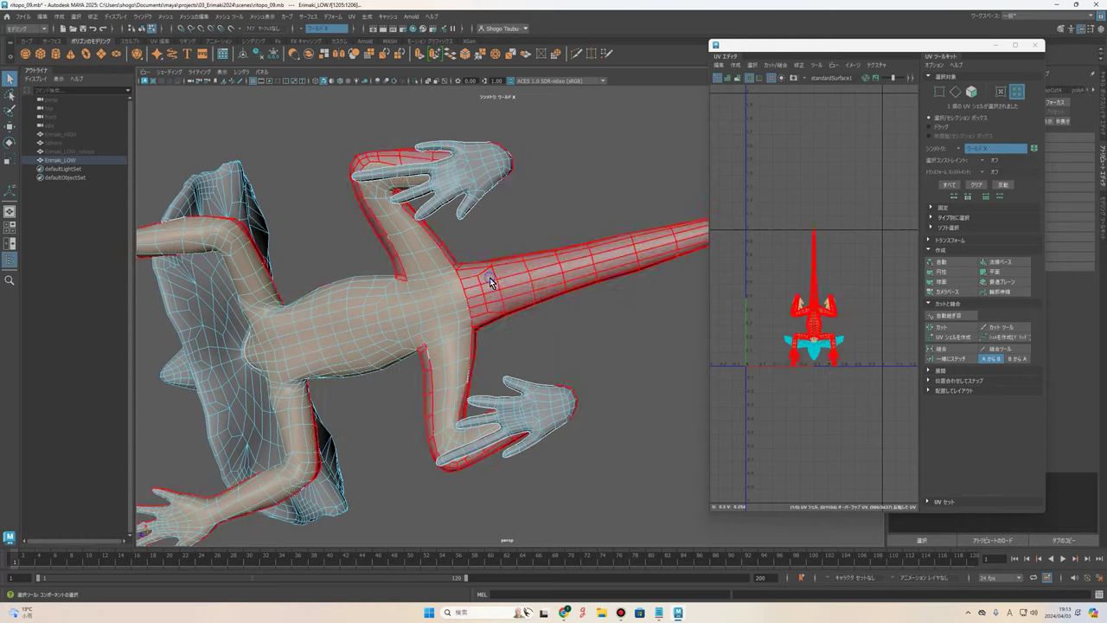
In edge mode, select the tail-base edge loop and extend the edge line to the tail tip.
{"action": "key", "text": "F10"}
{"action": "scroll", "coordinate": [489, 277], "scroll_direction": "up", "scroll_amount": 3}
{"action": "left_click_drag", "start_coordinate": [528, 279], "coordinate": [346, 346], "text": "alt"}
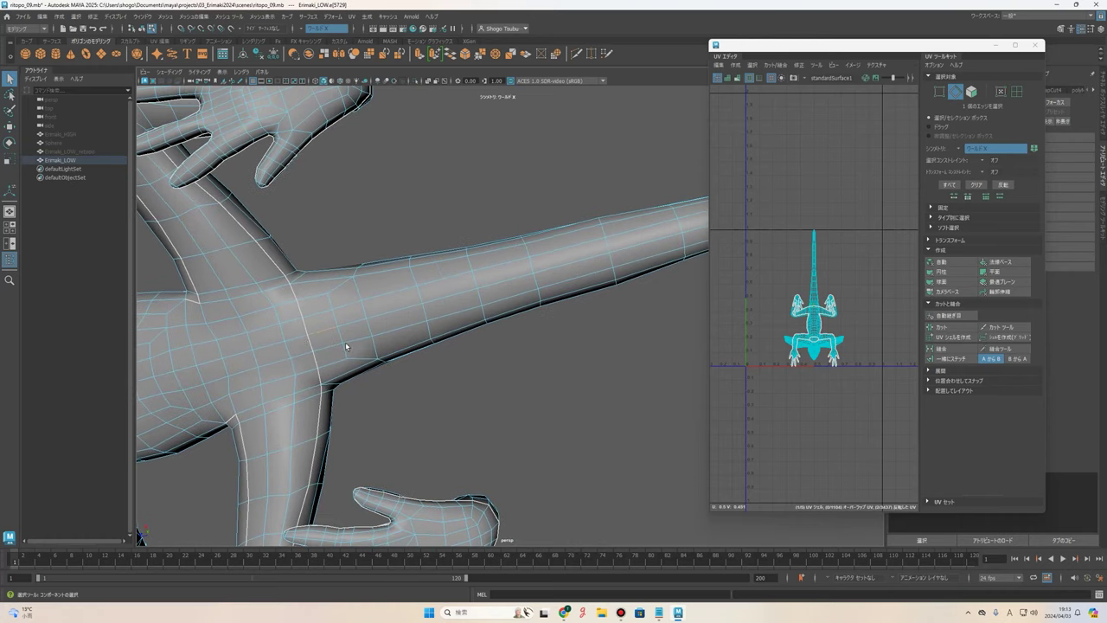
{"action": "mouse_move", "coordinate": [404, 306]}
{"action": "left_mouse_down", "text": "alt"}
{"action": "mouse_move", "coordinate": [346, 340]}
{"action": "mouse_move", "coordinate": [518, 308]}
{"action": "left_mouse_up", "text": "alt"}
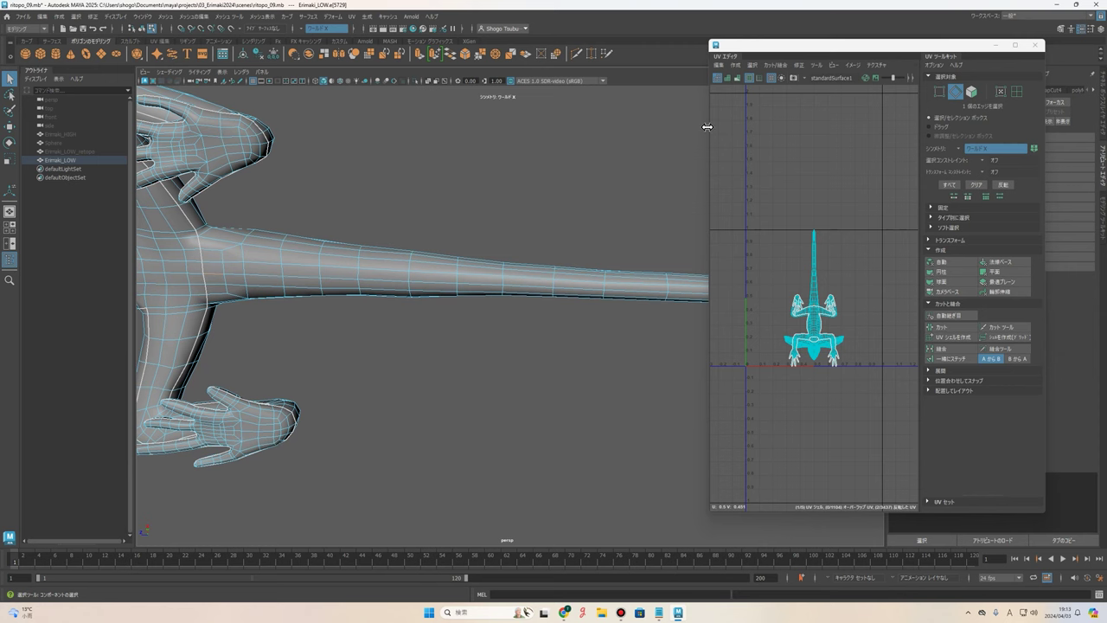
{"action": "left_click_drag", "start_coordinate": [709, 129], "coordinate": [771, 129]}
{"action": "mouse_move", "coordinate": [701, 188]}
{"action": "left_mouse_down", "text": "alt"}
{"action": "mouse_move", "coordinate": [618, 233]}
{"action": "mouse_move", "coordinate": [235, 276]}
{"action": "left_mouse_up", "text": "alt"}
{"action": "double_click", "coordinate": [235, 277]}
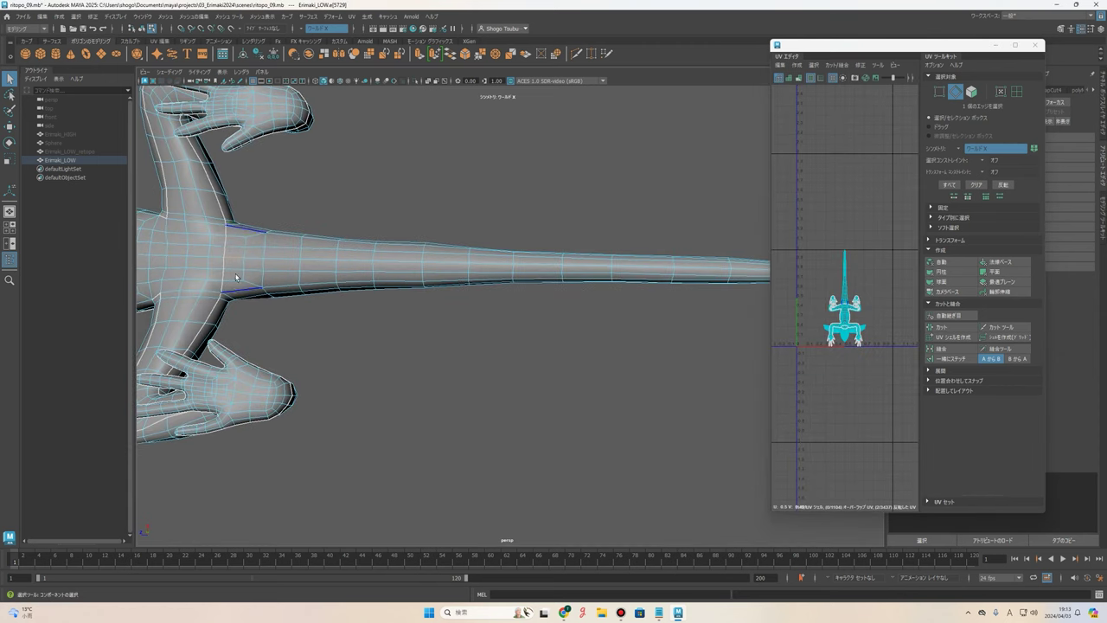
{"action": "left_click", "coordinate": [754, 293]}
{"action": "mouse_move", "coordinate": [548, 270]}
{"action": "left_mouse_down", "text": "alt"}
{"action": "mouse_move", "coordinate": [743, 290]}
{"action": "mouse_move", "coordinate": [635, 331]}
{"action": "mouse_move", "coordinate": [590, 297]}
{"action": "mouse_move", "coordinate": [579, 324]}
{"action": "mouse_move", "coordinate": [493, 321]}
{"action": "left_mouse_up", "text": "alt"}
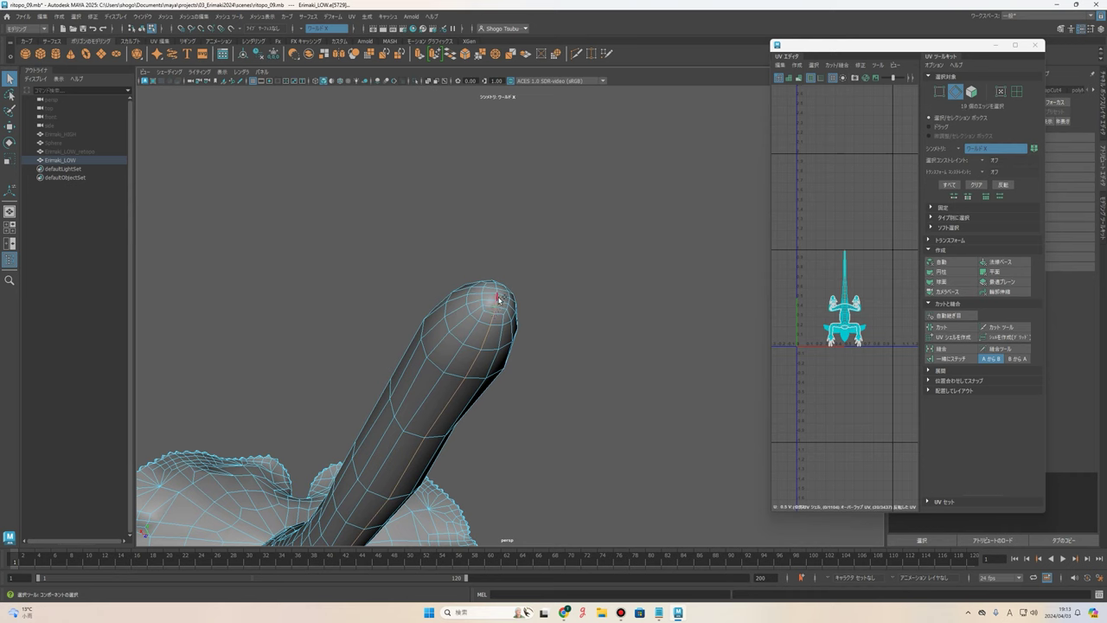
{"action": "mouse_move", "coordinate": [600, 307]}
{"action": "left_mouse_down", "text": "alt"}
{"action": "mouse_move", "coordinate": [657, 298]}
{"action": "mouse_move", "coordinate": [553, 311]}
{"action": "mouse_move", "coordinate": [492, 302]}
{"action": "mouse_move", "coordinate": [466, 281]}
{"action": "left_mouse_up", "text": "alt"}
{"action": "right_click_drag", "start_coordinate": [466, 281], "coordinate": [531, 282]}
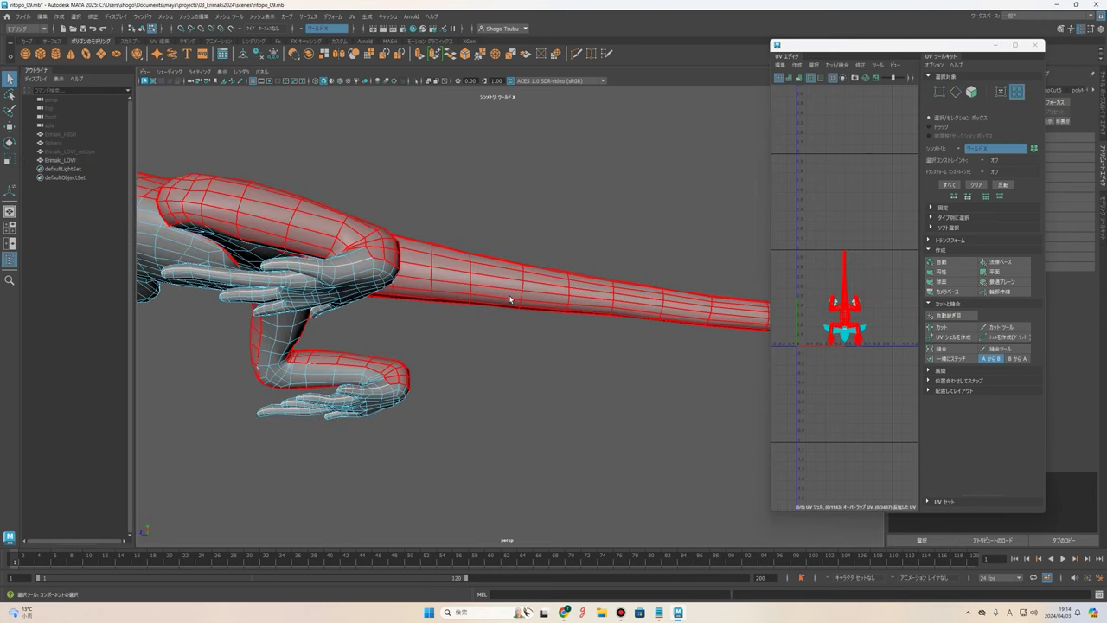
{"action": "mouse_move", "coordinate": [507, 302]}
{"action": "left_mouse_down", "text": "alt"}
{"action": "mouse_move", "coordinate": [462, 329]}
{"action": "mouse_move", "coordinate": [395, 265]}
{"action": "mouse_move", "coordinate": [560, 257]}
{"action": "mouse_move", "coordinate": [649, 281]}
{"action": "left_mouse_up", "text": "alt"}
{"action": "left_click", "coordinate": [395, 264]}
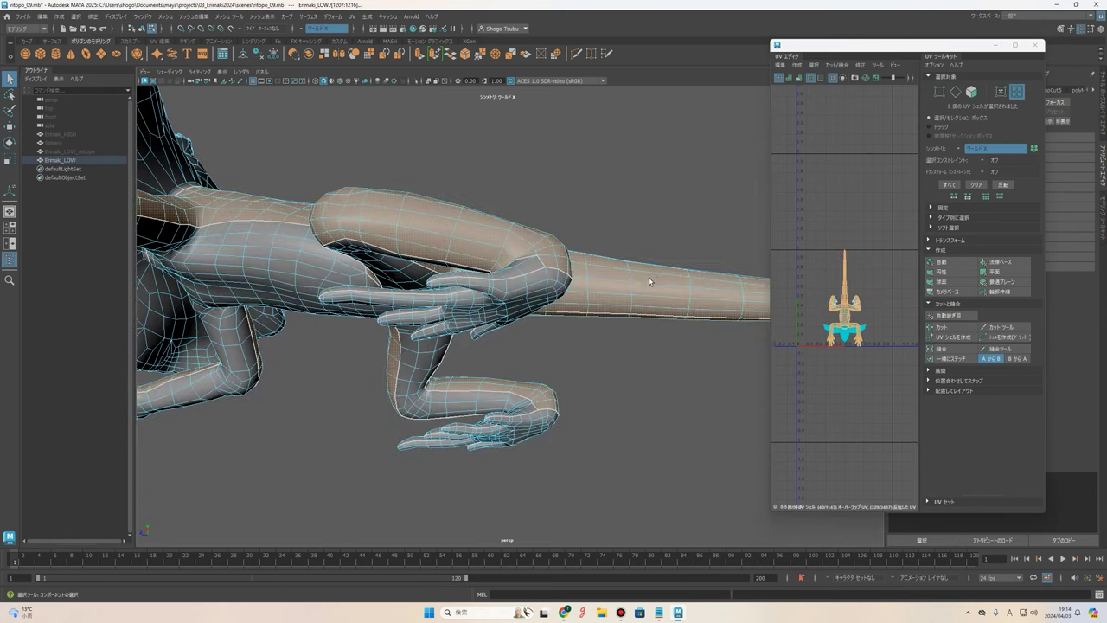
{"action": "right_click_drag", "start_coordinate": [626, 283], "coordinate": [687, 295]}
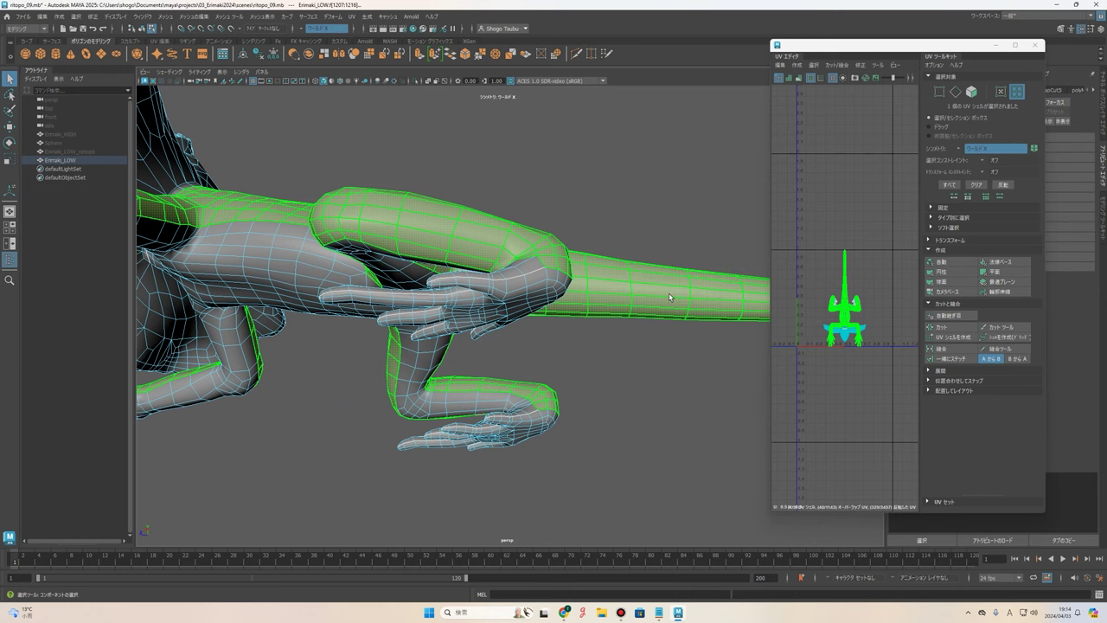
{"action": "mouse_move", "coordinate": [615, 200]}
{"action": "left_mouse_down", "text": "alt"}
{"action": "mouse_move", "coordinate": [591, 260]}
{"action": "mouse_move", "coordinate": [539, 277]}
{"action": "left_mouse_up", "text": "alt"}
{"action": "scroll", "coordinate": [535, 278], "scroll_direction": "up", "scroll_amount": 3}
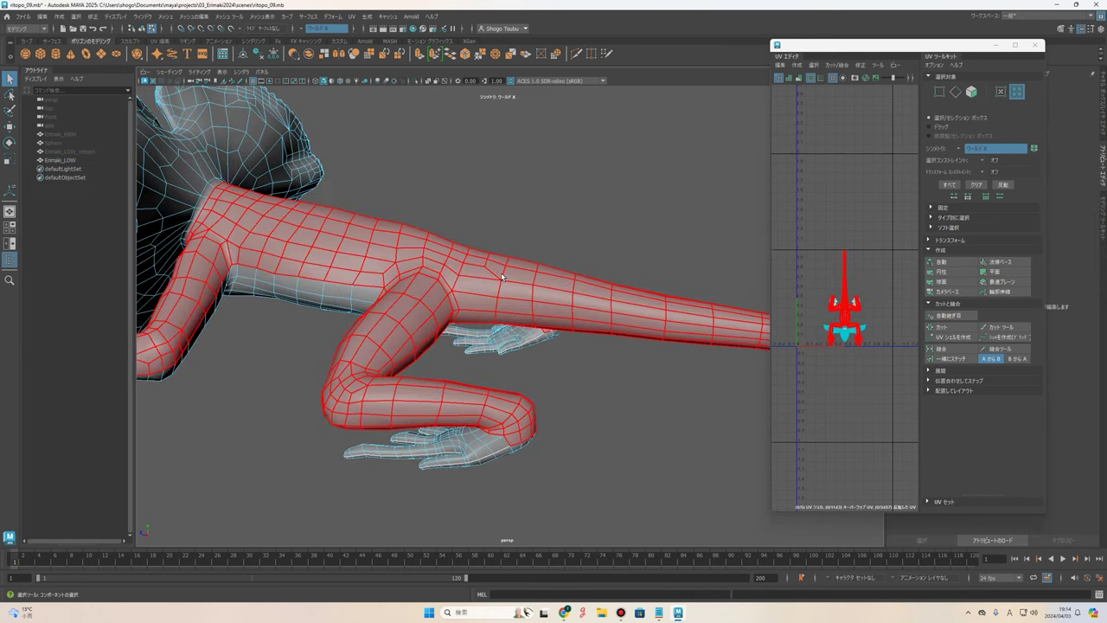
{"action": "left_click", "coordinate": [635, 294]}
{"action": "mouse_move", "coordinate": [635, 294]}
{"action": "left_mouse_down", "text": "alt"}
{"action": "mouse_move", "coordinate": [593, 323]}
{"action": "mouse_move", "coordinate": [503, 281]}
{"action": "mouse_move", "coordinate": [499, 238]}
{"action": "mouse_move", "coordinate": [492, 249]}
{"action": "left_mouse_up", "text": "alt"}
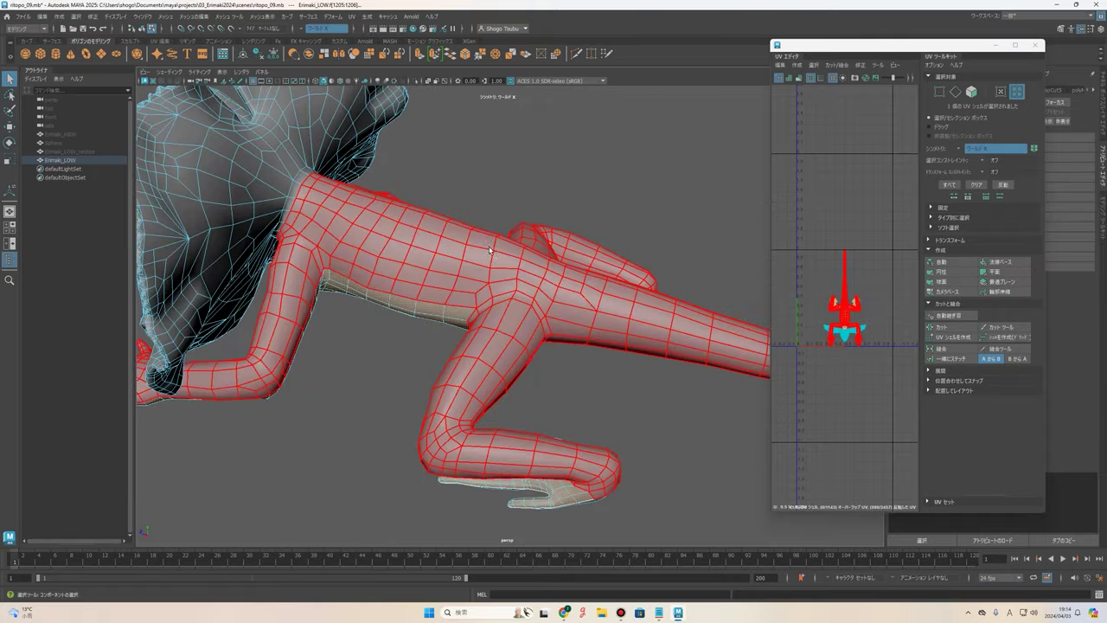
{"action": "left_click", "coordinate": [627, 309]}
{"action": "mouse_move", "coordinate": [627, 309]}
{"action": "left_mouse_down", "text": "alt"}
{"action": "mouse_move", "coordinate": [395, 284]}
{"action": "mouse_move", "coordinate": [644, 374]}
{"action": "left_mouse_up", "text": "alt"}
{"action": "left_click", "coordinate": [644, 374]}
{"action": "mouse_move", "coordinate": [483, 282]}
{"action": "left_mouse_down", "text": "alt"}
{"action": "mouse_move", "coordinate": [471, 256]}
{"action": "mouse_move", "coordinate": [469, 324]}
{"action": "left_mouse_up", "text": "alt"}
{"action": "left_click_drag", "start_coordinate": [599, 262], "coordinate": [425, 315], "text": "alt"}
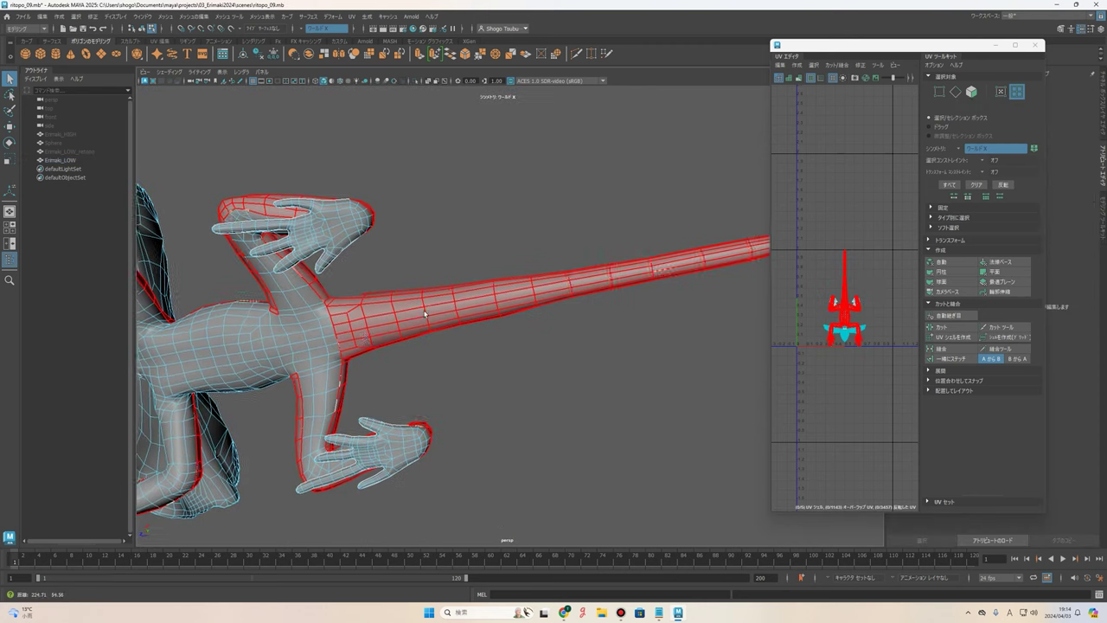
{"action": "middle_click_drag", "start_coordinate": [512, 320], "coordinate": [247, 362], "text": "alt"}
{"action": "left_click", "coordinate": [247, 361]}
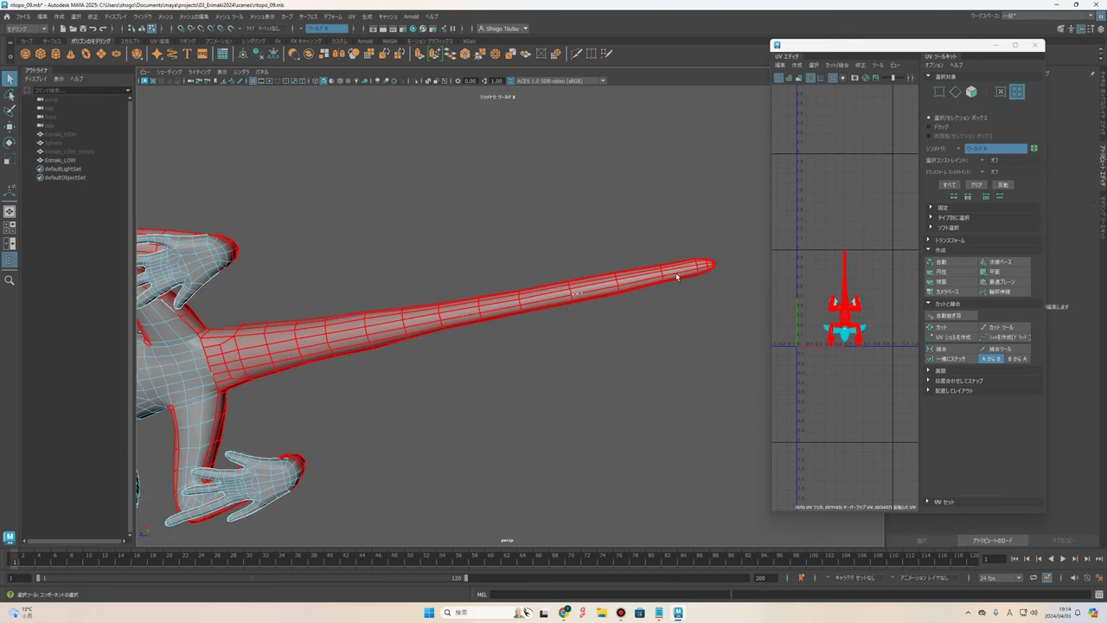
{"action": "mouse_move", "coordinate": [303, 350]}
{"action": "left_mouse_down", "text": "alt"}
{"action": "mouse_move", "coordinate": [407, 380]}
{"action": "mouse_move", "coordinate": [498, 384]}
{"action": "left_mouse_up", "text": "alt"}
{"action": "left_click", "coordinate": [406, 380]}
{"action": "scroll", "coordinate": [432, 286], "scroll_direction": "up", "scroll_amount": 5}
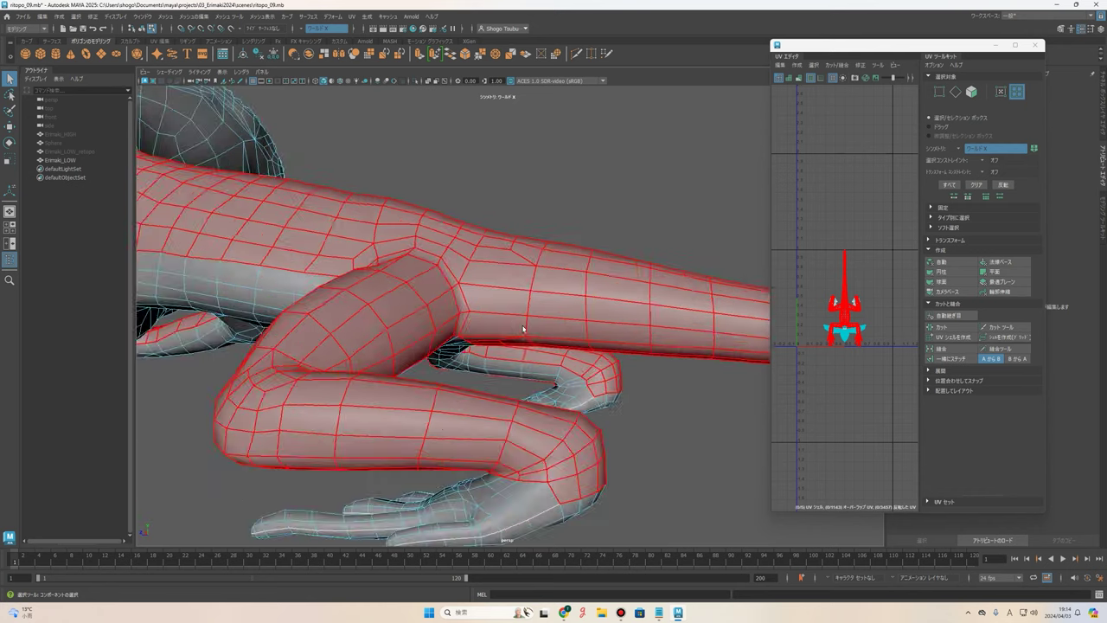
{"action": "scroll", "coordinate": [445, 307], "scroll_direction": "up", "scroll_amount": 5}
{"action": "left_click", "coordinate": [455, 323]}
{"action": "left_click", "coordinate": [485, 258]}
{"action": "mouse_move", "coordinate": [487, 257]}
{"action": "left_mouse_down", "text": "alt"}
{"action": "mouse_move", "coordinate": [507, 329]}
{"action": "mouse_move", "coordinate": [450, 290]}
{"action": "mouse_move", "coordinate": [456, 245]}
{"action": "mouse_move", "coordinate": [459, 296]}
{"action": "mouse_move", "coordinate": [484, 271]}
{"action": "mouse_move", "coordinate": [403, 267]}
{"action": "mouse_move", "coordinate": [470, 263]}
{"action": "mouse_move", "coordinate": [453, 314]}
{"action": "mouse_move", "coordinate": [434, 270]}
{"action": "left_mouse_up", "text": "alt"}
{"action": "left_click", "coordinate": [507, 328]}
{"action": "left_click", "coordinate": [456, 245]}
Pick an edge at the wrist, then return to object mode and reselect the whole lizard mesh.
{"action": "key", "text": "F10"}
{"action": "left_click", "coordinate": [437, 264]}
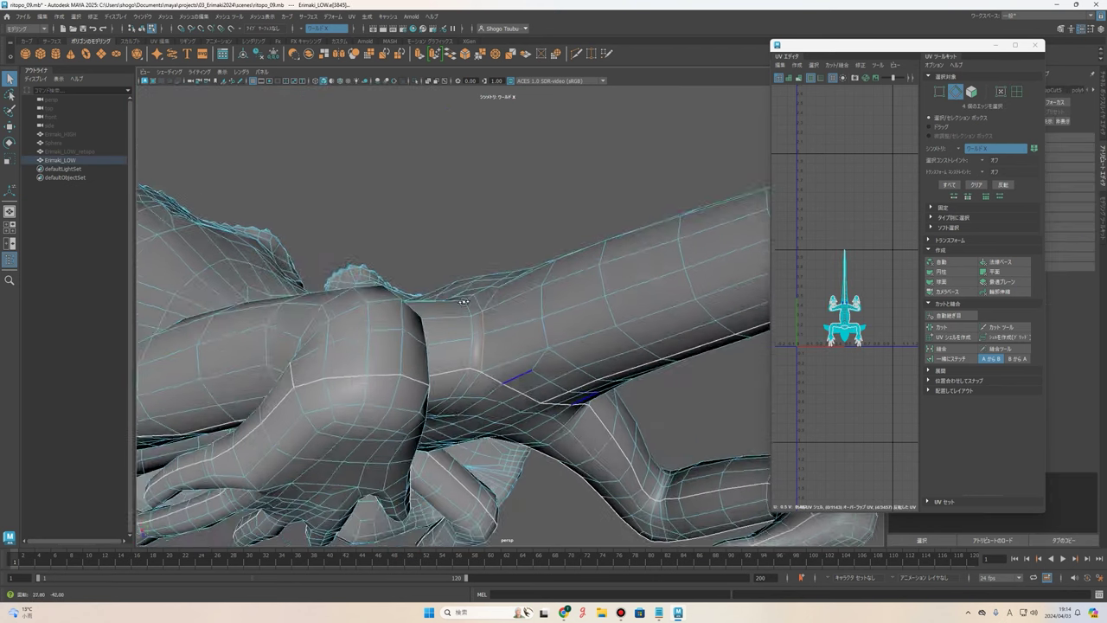
{"action": "left_click_drag", "start_coordinate": [491, 299], "coordinate": [879, 190], "text": "alt"}
{"action": "left_click_drag", "start_coordinate": [536, 302], "coordinate": [587, 287], "text": "alt"}
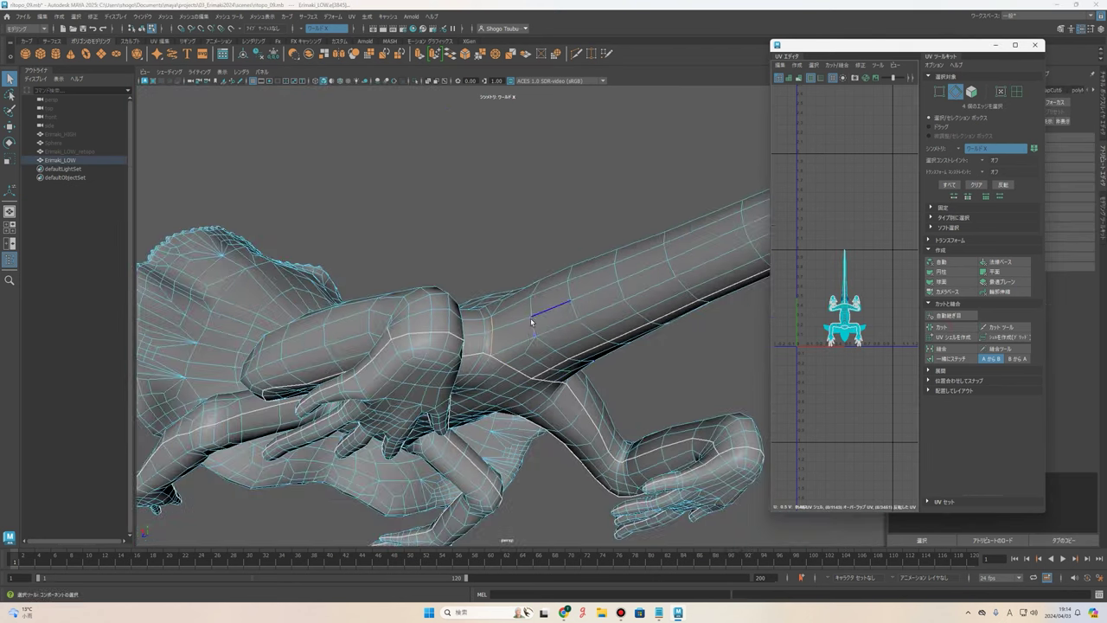
{"action": "right_click_drag", "start_coordinate": [587, 288], "coordinate": [606, 269]}
{"action": "mouse_move", "coordinate": [587, 287]}
{"action": "left_mouse_down", "text": "alt"}
{"action": "mouse_move", "coordinate": [533, 307]}
{"action": "mouse_move", "coordinate": [480, 296]}
{"action": "mouse_move", "coordinate": [571, 300]}
{"action": "left_mouse_up", "text": "alt"}
{"action": "left_click", "coordinate": [533, 307]}
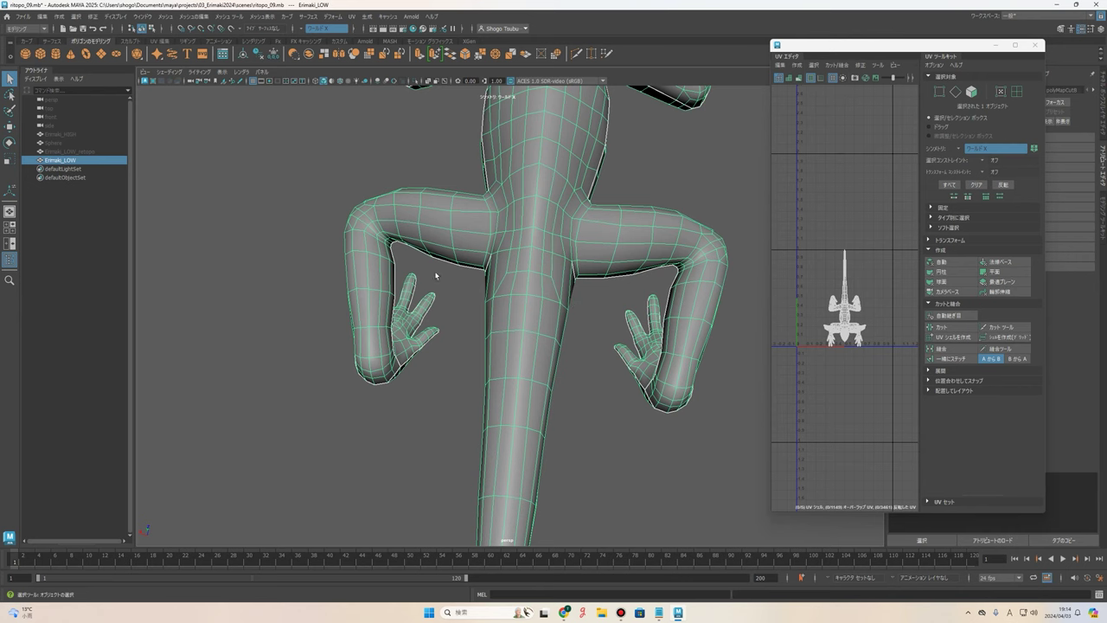
Zoom in on the foreleg joint and switch to edge selection there.
{"action": "mouse_move", "coordinate": [667, 486]}
{"action": "left_mouse_down", "text": "alt"}
{"action": "mouse_move", "coordinate": [494, 291]}
{"action": "mouse_move", "coordinate": [565, 265]}
{"action": "left_mouse_up", "text": "alt"}
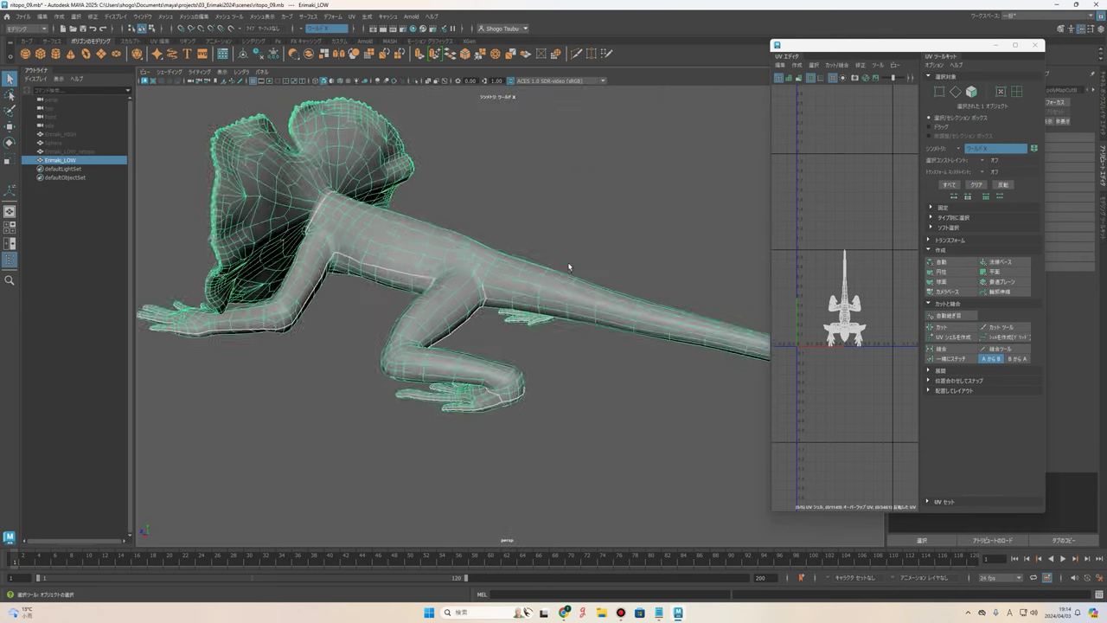
{"action": "scroll", "coordinate": [554, 276], "scroll_direction": "up", "scroll_amount": 5}
{"action": "scroll", "coordinate": [545, 283], "scroll_direction": "up", "scroll_amount": 5}
{"action": "scroll", "coordinate": [452, 297], "scroll_direction": "up", "scroll_amount": 5}
{"action": "right_click_drag", "start_coordinate": [458, 291], "coordinate": [457, 259]}
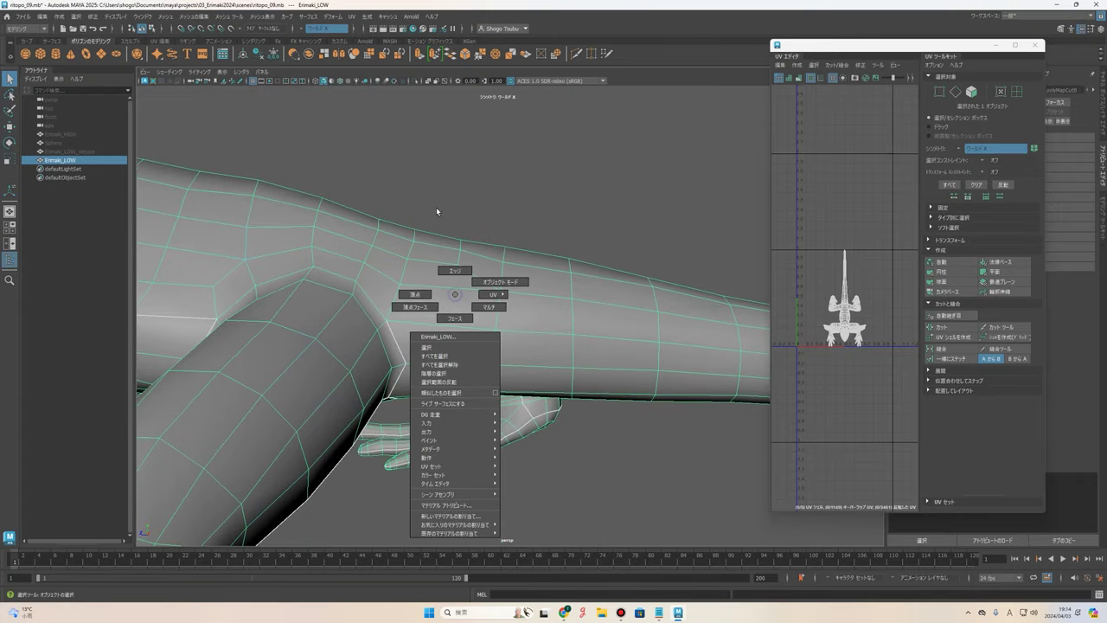
{"action": "mouse_move", "coordinate": [465, 272]}
{"action": "left_mouse_down", "text": "alt"}
{"action": "mouse_move", "coordinate": [450, 328]}
{"action": "mouse_move", "coordinate": [505, 221]}
{"action": "mouse_move", "coordinate": [458, 210]}
{"action": "left_mouse_up", "text": "alt"}
{"action": "mouse_move", "coordinate": [531, 310]}
{"action": "left_mouse_down", "text": "alt"}
{"action": "mouse_move", "coordinate": [598, 237]}
{"action": "mouse_move", "coordinate": [422, 293]}
{"action": "left_mouse_up", "text": "alt"}
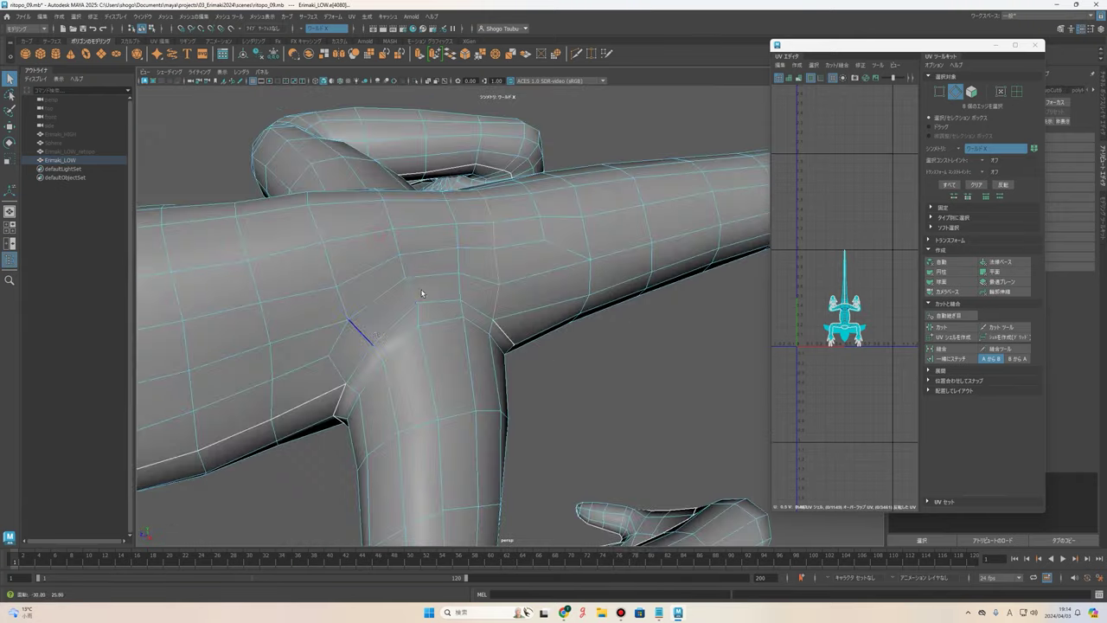
Orbit and zoom around the body, legs and frill to inspect the selected edges.
{"action": "mouse_move", "coordinate": [507, 295]}
{"action": "left_mouse_down", "text": "alt"}
{"action": "mouse_move", "coordinate": [553, 311]}
{"action": "mouse_move", "coordinate": [537, 286]}
{"action": "mouse_move", "coordinate": [580, 321]}
{"action": "mouse_move", "coordinate": [606, 291]}
{"action": "left_mouse_up", "text": "alt"}
{"action": "scroll", "coordinate": [607, 281], "scroll_direction": "down", "scroll_amount": 4}
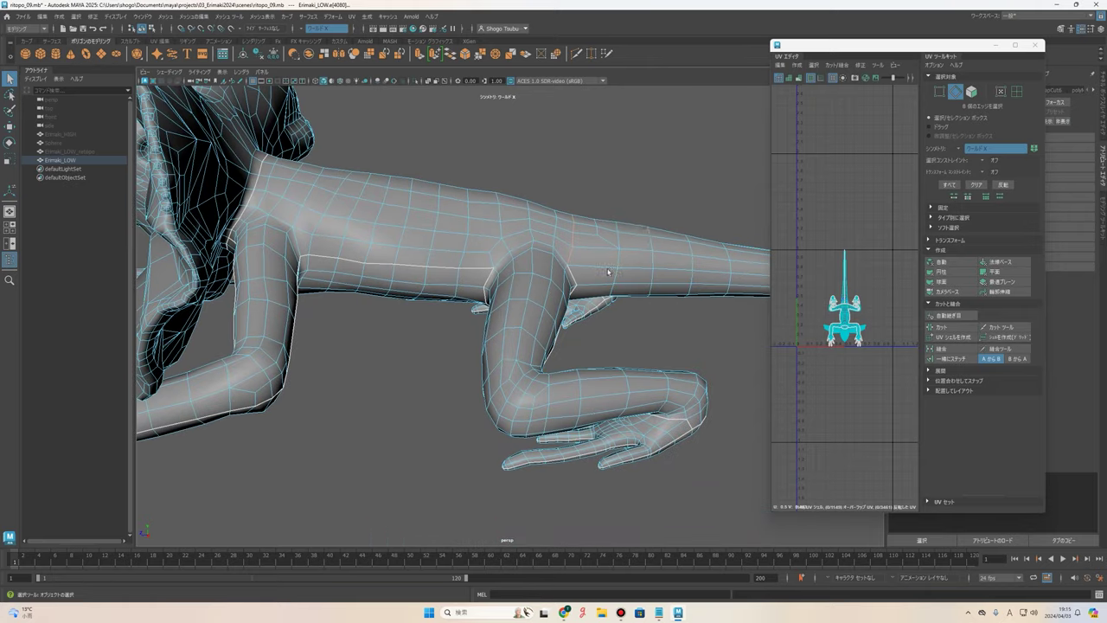
{"action": "mouse_move", "coordinate": [553, 251]}
{"action": "left_mouse_down", "text": "alt"}
{"action": "mouse_move", "coordinate": [522, 240]}
{"action": "mouse_move", "coordinate": [564, 208]}
{"action": "mouse_move", "coordinate": [494, 230]}
{"action": "mouse_move", "coordinate": [544, 182]}
{"action": "left_mouse_up", "text": "alt"}
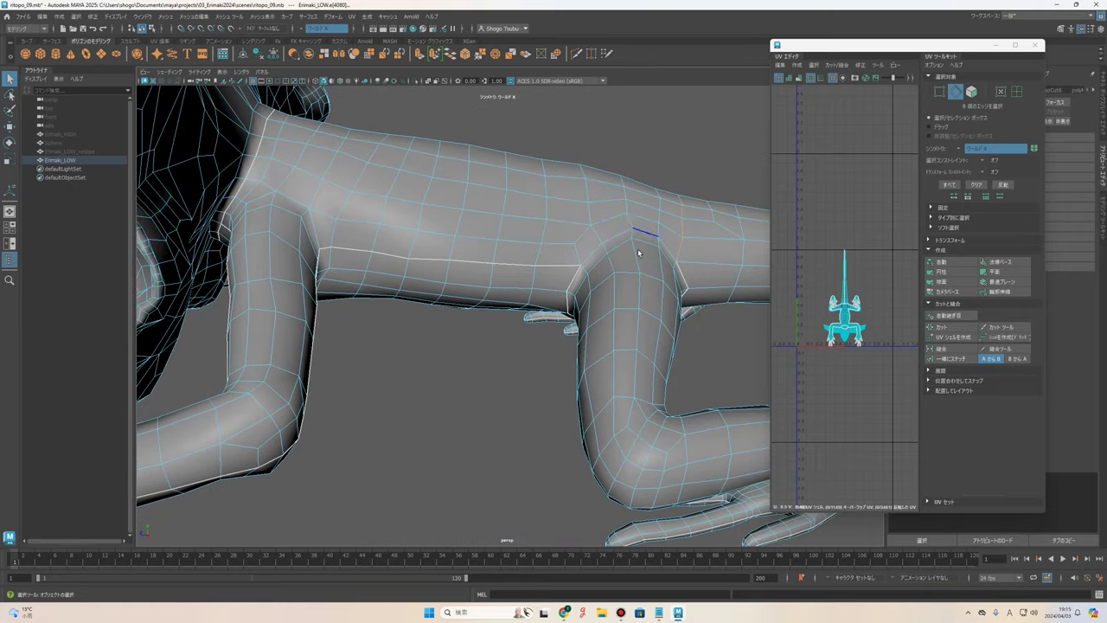
{"action": "left_click_drag", "start_coordinate": [638, 252], "coordinate": [404, 275], "text": "alt"}
{"action": "mouse_move", "coordinate": [561, 290]}
{"action": "left_mouse_down", "text": "alt"}
{"action": "mouse_move", "coordinate": [588, 303]}
{"action": "mouse_move", "coordinate": [494, 320]}
{"action": "mouse_move", "coordinate": [614, 361]}
{"action": "left_mouse_up", "text": "alt"}
{"action": "scroll", "coordinate": [595, 274], "scroll_direction": "up", "scroll_amount": 2}
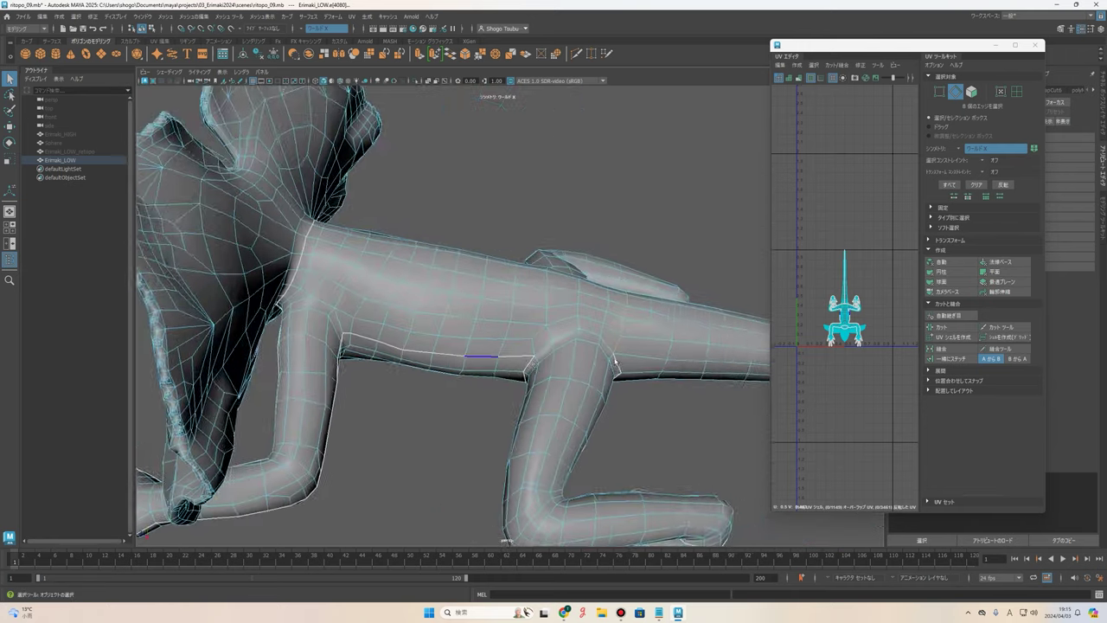
{"action": "scroll", "coordinate": [615, 361], "scroll_direction": "up", "scroll_amount": 3}
{"action": "scroll", "coordinate": [660, 343], "scroll_direction": "down", "scroll_amount": 3}
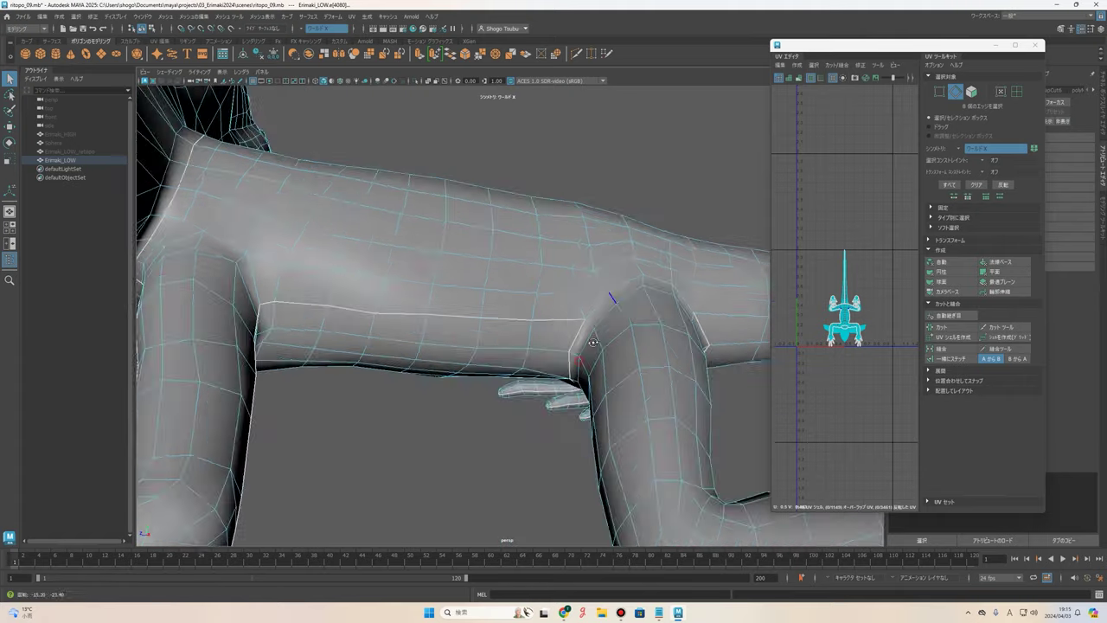
{"action": "scroll", "coordinate": [660, 344], "scroll_direction": "down", "scroll_amount": 3}
{"action": "mouse_move", "coordinate": [659, 343]}
{"action": "left_mouse_down", "text": "alt"}
{"action": "mouse_move", "coordinate": [576, 273]}
{"action": "mouse_move", "coordinate": [647, 297]}
{"action": "mouse_move", "coordinate": [557, 336]}
{"action": "mouse_move", "coordinate": [566, 322]}
{"action": "mouse_move", "coordinate": [542, 256]}
{"action": "mouse_move", "coordinate": [547, 323]}
{"action": "mouse_move", "coordinate": [460, 294]}
{"action": "left_mouse_up", "text": "alt"}
{"action": "scroll", "coordinate": [553, 342], "scroll_direction": "up", "scroll_amount": 3}
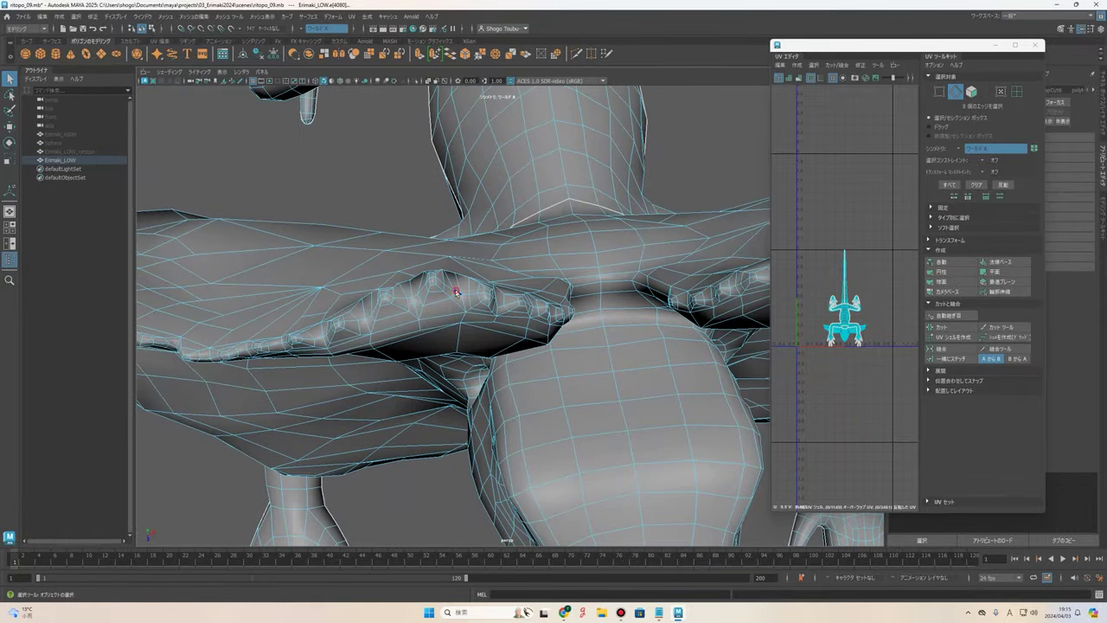
{"action": "mouse_move", "coordinate": [566, 317]}
{"action": "left_mouse_down", "text": "alt"}
{"action": "mouse_move", "coordinate": [504, 243]}
{"action": "mouse_move", "coordinate": [447, 381]}
{"action": "mouse_move", "coordinate": [483, 329]}
{"action": "mouse_move", "coordinate": [499, 267]}
{"action": "left_mouse_up", "text": "alt"}
{"action": "mouse_move", "coordinate": [476, 317]}
{"action": "left_mouse_down", "text": "alt"}
{"action": "mouse_move", "coordinate": [596, 248]}
{"action": "mouse_move", "coordinate": [679, 326]}
{"action": "mouse_move", "coordinate": [686, 267]}
{"action": "left_mouse_up", "text": "alt"}
{"action": "middle_click_drag", "start_coordinate": [836, 262], "coordinate": [821, 267], "text": "alt"}
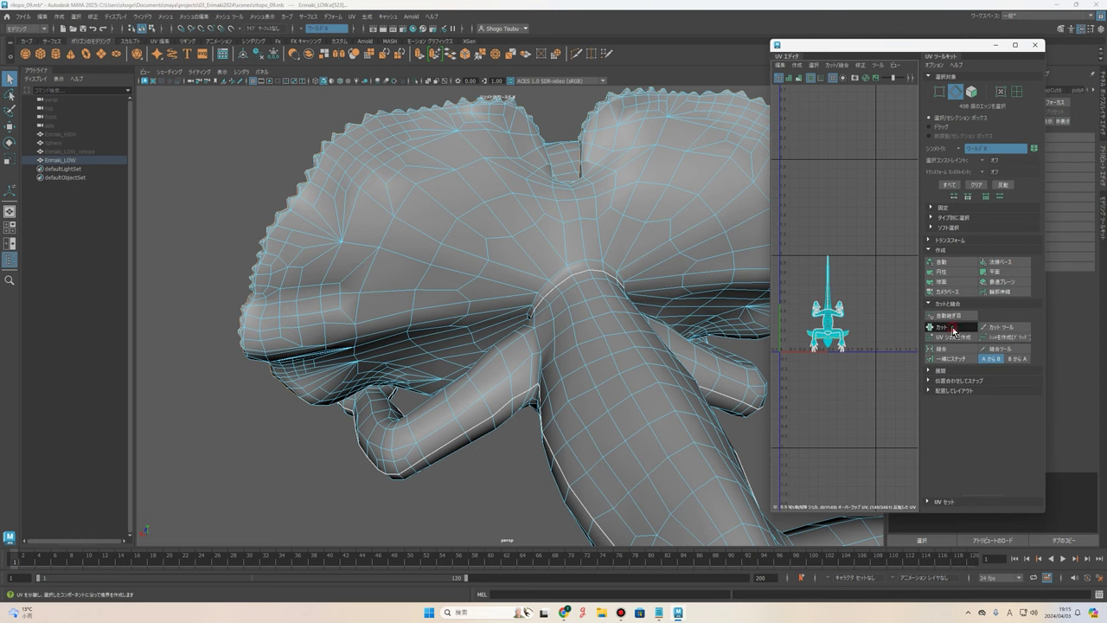
Switch to UV selection and select the frill UV shell.
{"action": "left_click_drag", "start_coordinate": [520, 209], "coordinate": [562, 206], "text": "alt"}
{"action": "right_click_drag", "start_coordinate": [562, 206], "coordinate": [588, 195]}
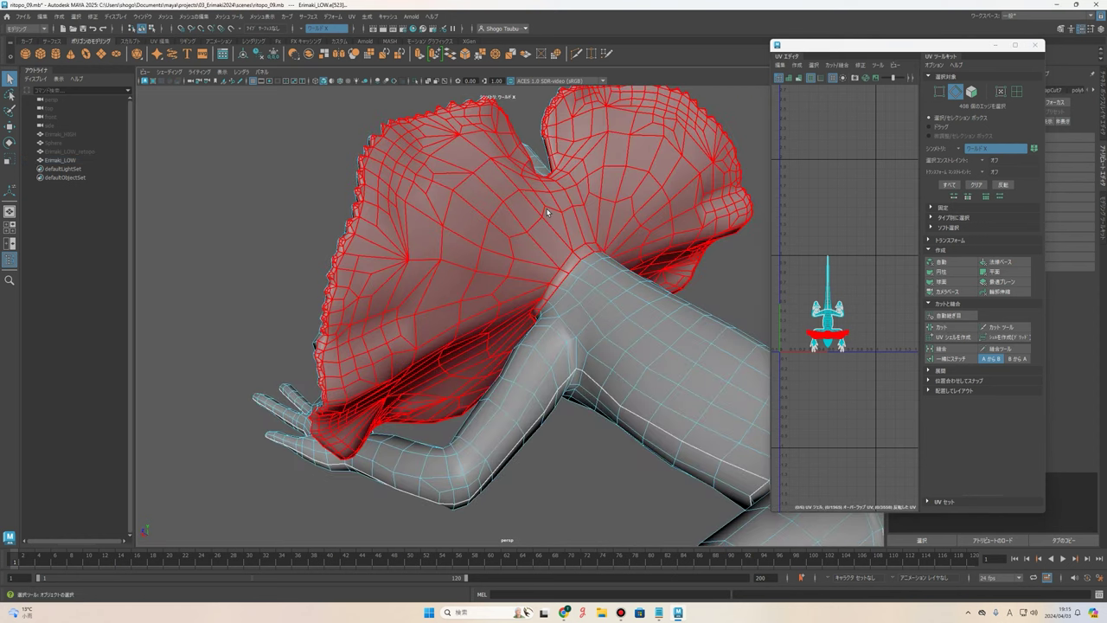
{"action": "left_click", "coordinate": [571, 247]}
{"action": "mouse_move", "coordinate": [571, 246]}
{"action": "left_mouse_down", "text": "alt"}
{"action": "mouse_move", "coordinate": [562, 239]}
{"action": "mouse_move", "coordinate": [662, 236]}
{"action": "left_mouse_up", "text": "alt"}
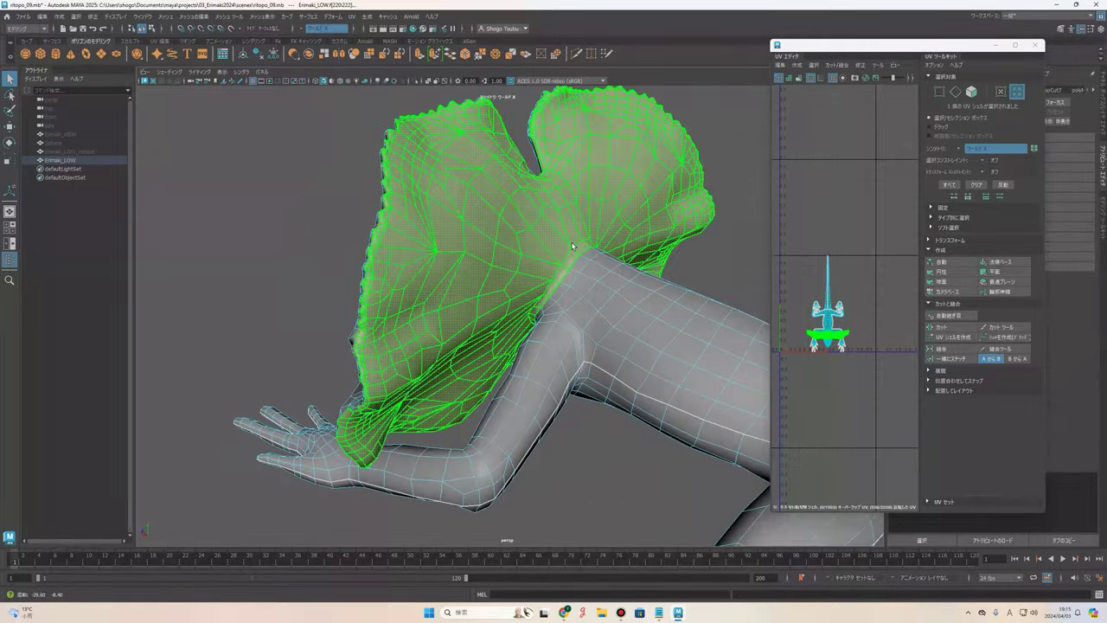
Reselect the lizard mesh in object mode, switch to edge mode and close in on the head.
{"action": "key", "text": "F8"}
{"action": "left_click", "coordinate": [563, 225]}
{"action": "mouse_move", "coordinate": [555, 257]}
{"action": "left_mouse_down", "text": "alt"}
{"action": "mouse_move", "coordinate": [498, 256]}
{"action": "mouse_move", "coordinate": [494, 234]}
{"action": "left_mouse_up", "text": "alt"}
{"action": "left_click", "coordinate": [502, 244]}
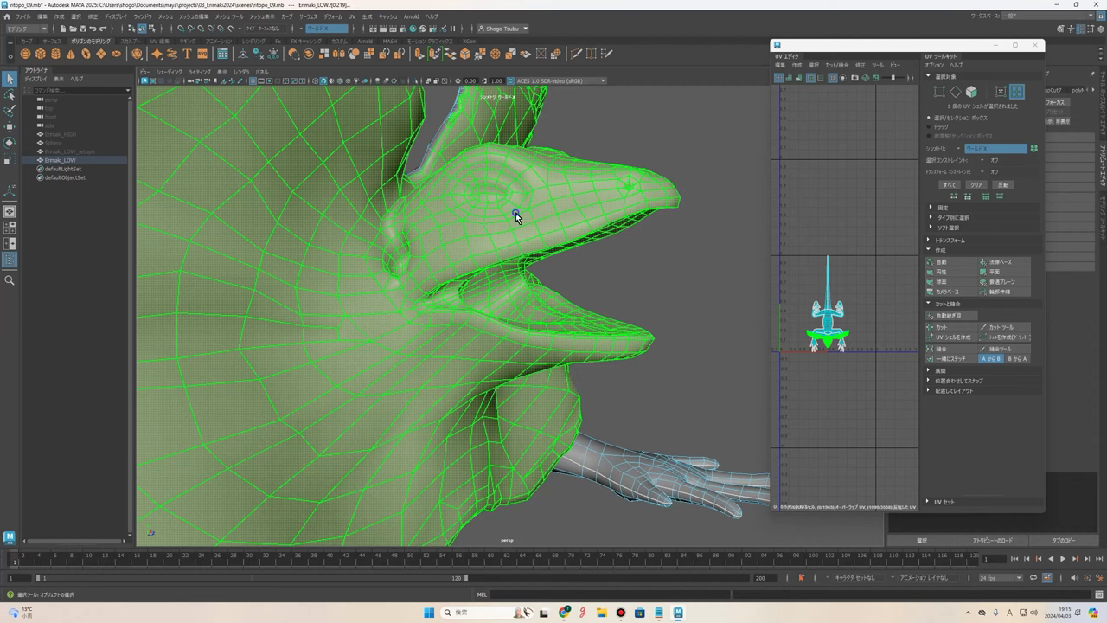
{"action": "key", "text": "F10"}
{"action": "left_click_drag", "start_coordinate": [564, 215], "coordinate": [522, 269], "text": "alt"}
{"action": "mouse_move", "coordinate": [524, 354]}
{"action": "left_mouse_down", "text": "alt"}
{"action": "mouse_move", "coordinate": [489, 321]}
{"action": "mouse_move", "coordinate": [555, 289]}
{"action": "mouse_move", "coordinate": [515, 352]}
{"action": "left_mouse_up", "text": "alt"}
View the mouth edge loop from inside the mouth and the front of the face.
{"action": "scroll", "coordinate": [582, 322], "scroll_direction": "down", "scroll_amount": 5}
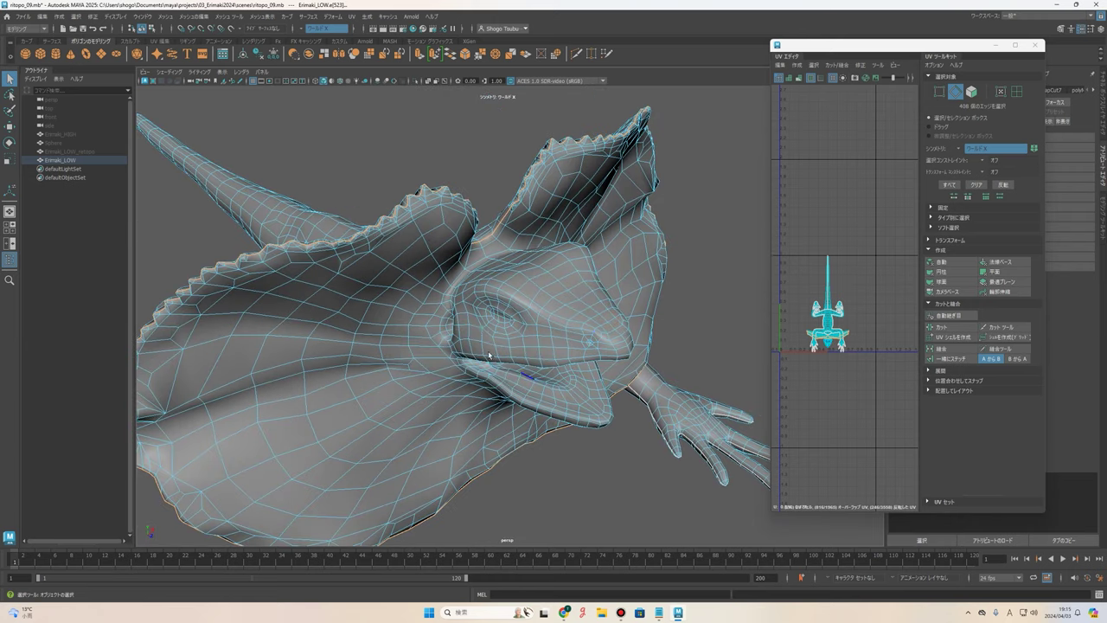
{"action": "left_click_drag", "start_coordinate": [558, 397], "coordinate": [566, 336], "text": "alt"}
{"action": "scroll", "coordinate": [658, 354], "scroll_direction": "up", "scroll_amount": 3}
{"action": "mouse_move", "coordinate": [657, 354]}
{"action": "left_mouse_down", "text": "alt"}
{"action": "mouse_move", "coordinate": [509, 285]}
{"action": "mouse_move", "coordinate": [452, 208]}
{"action": "mouse_move", "coordinate": [484, 286]}
{"action": "mouse_move", "coordinate": [553, 311]}
{"action": "mouse_move", "coordinate": [590, 408]}
{"action": "mouse_move", "coordinate": [544, 309]}
{"action": "left_mouse_up", "text": "alt"}
{"action": "scroll", "coordinate": [509, 286], "scroll_direction": "up", "scroll_amount": 3}
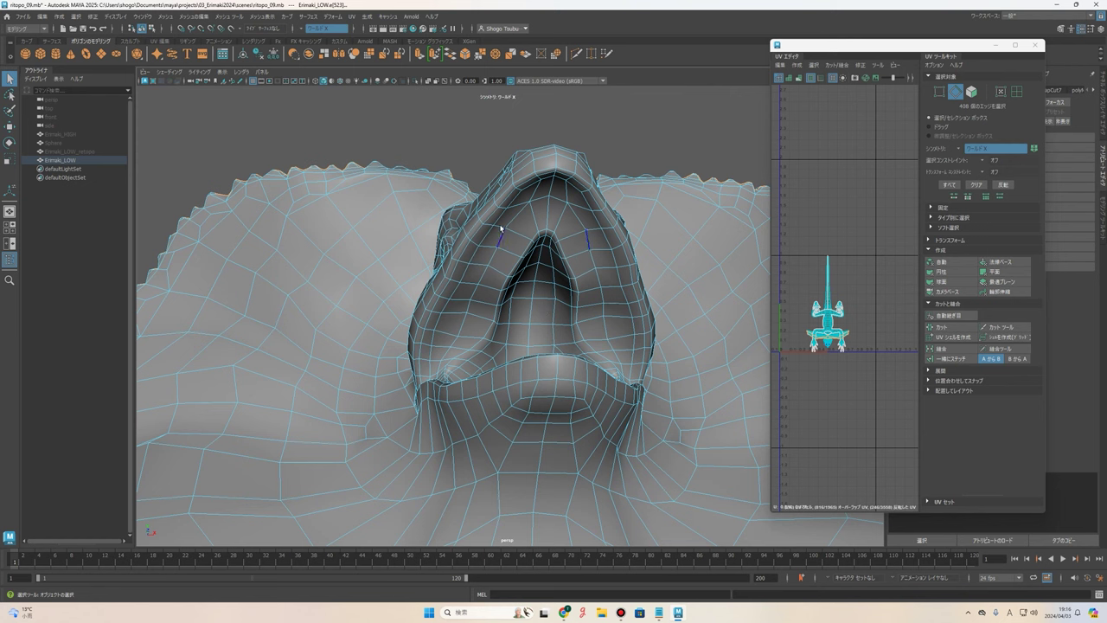
{"action": "left_click_drag", "start_coordinate": [489, 235], "coordinate": [449, 439], "text": "alt"}
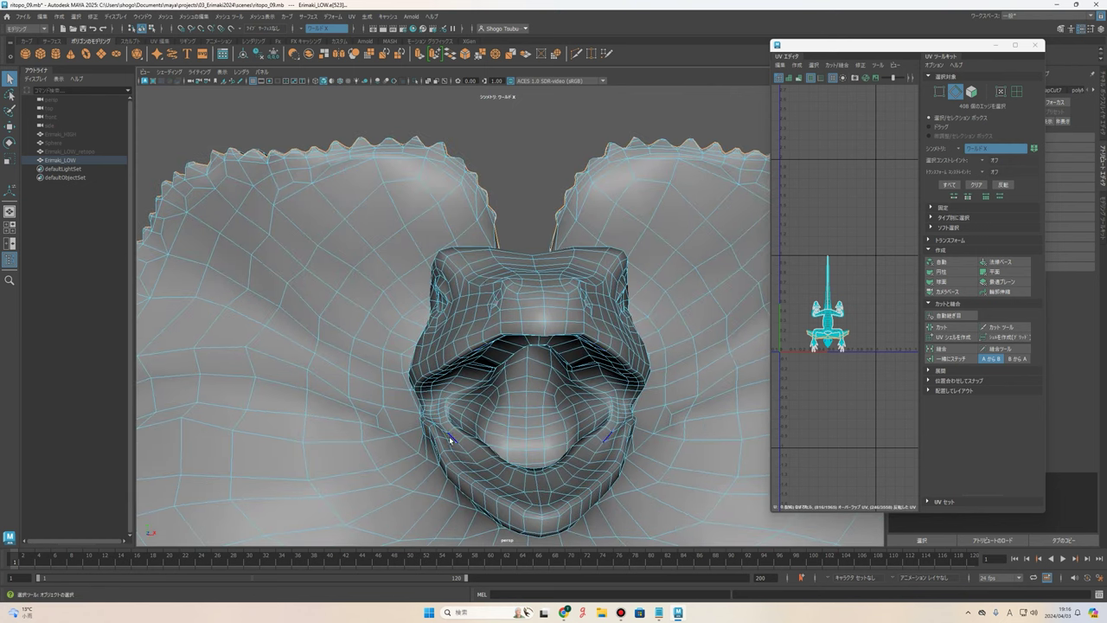
{"action": "left_click_drag", "start_coordinate": [543, 453], "coordinate": [761, 242], "text": "alt"}
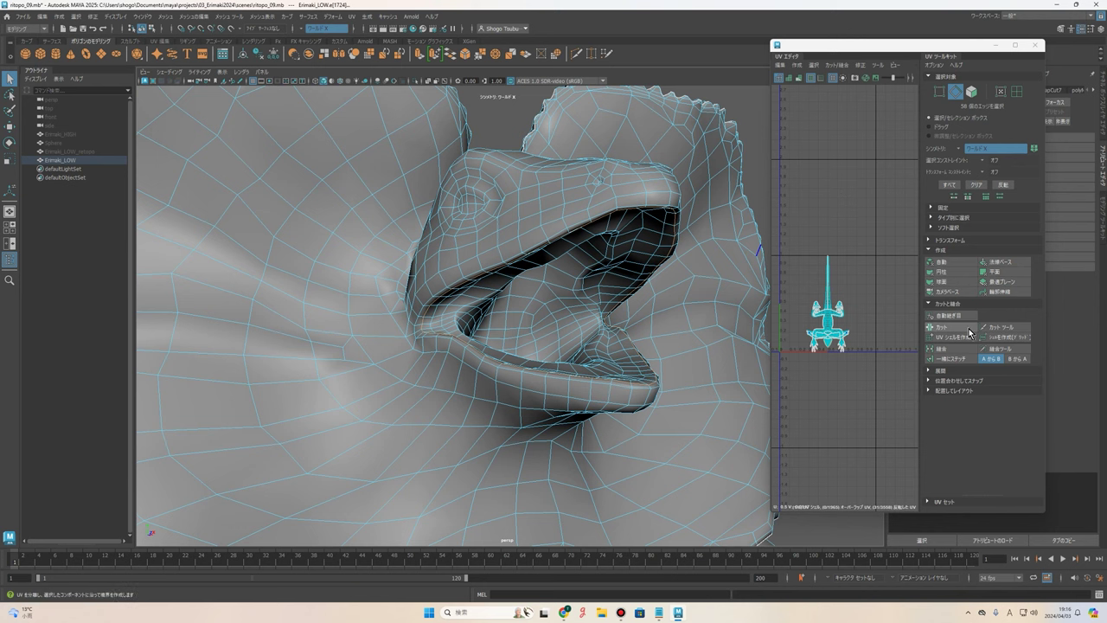
{"action": "scroll", "coordinate": [621, 301], "scroll_direction": "down", "scroll_amount": 3}
{"action": "right_click_drag", "start_coordinate": [613, 294], "coordinate": [615, 317]}
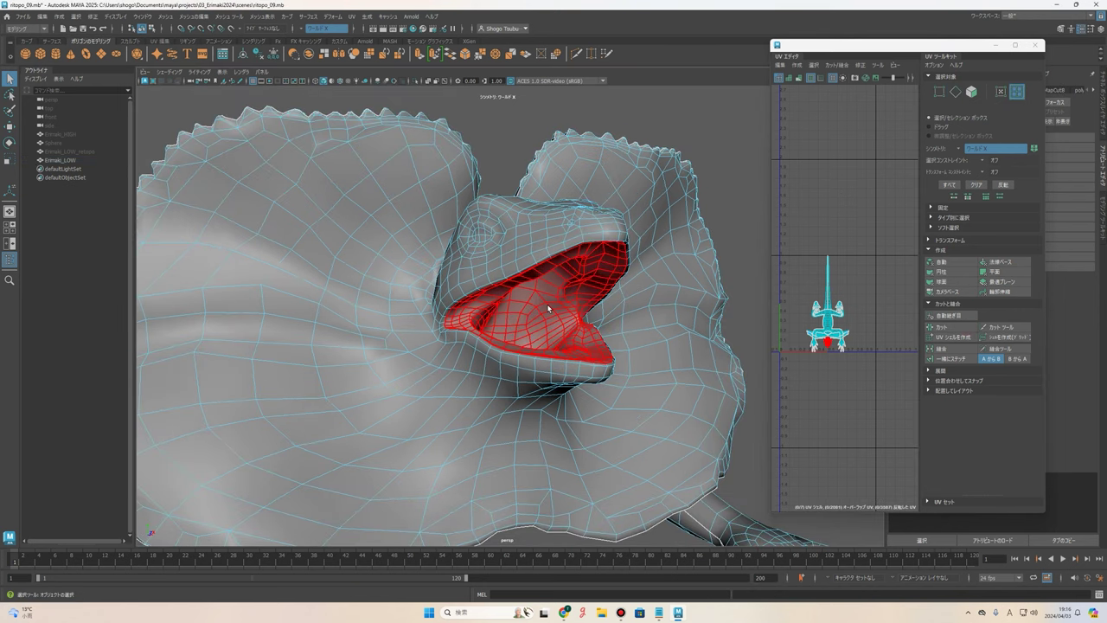
{"action": "key", "text": "F8"}
Select the lizard mesh and orbit around the head to inspect the mouth area.
{"action": "mouse_move", "coordinate": [547, 304]}
{"action": "left_mouse_down", "text": "alt"}
{"action": "mouse_move", "coordinate": [654, 294]}
{"action": "mouse_move", "coordinate": [532, 314]}
{"action": "mouse_move", "coordinate": [593, 314]}
{"action": "mouse_move", "coordinate": [563, 286]}
{"action": "mouse_move", "coordinate": [582, 281]}
{"action": "mouse_move", "coordinate": [537, 265]}
{"action": "mouse_move", "coordinate": [584, 282]}
{"action": "left_mouse_up", "text": "alt"}
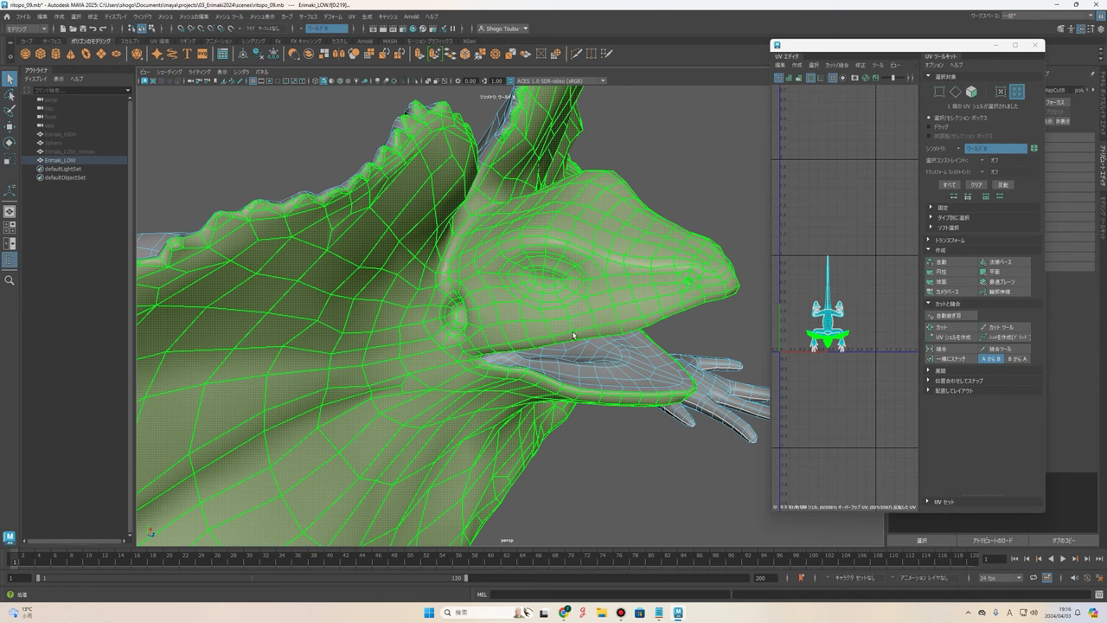
{"action": "mouse_move", "coordinate": [572, 335]}
{"action": "left_mouse_down", "text": "alt"}
{"action": "mouse_move", "coordinate": [616, 308]}
{"action": "mouse_move", "coordinate": [446, 299]}
{"action": "mouse_move", "coordinate": [471, 319]}
{"action": "mouse_move", "coordinate": [499, 307]}
{"action": "mouse_move", "coordinate": [490, 239]}
{"action": "left_mouse_up", "text": "alt"}
{"action": "left_click", "coordinate": [588, 298]}
{"action": "scroll", "coordinate": [484, 313], "scroll_direction": "down", "scroll_amount": 3}
{"action": "scroll", "coordinate": [499, 307], "scroll_direction": "up", "scroll_amount": 3}
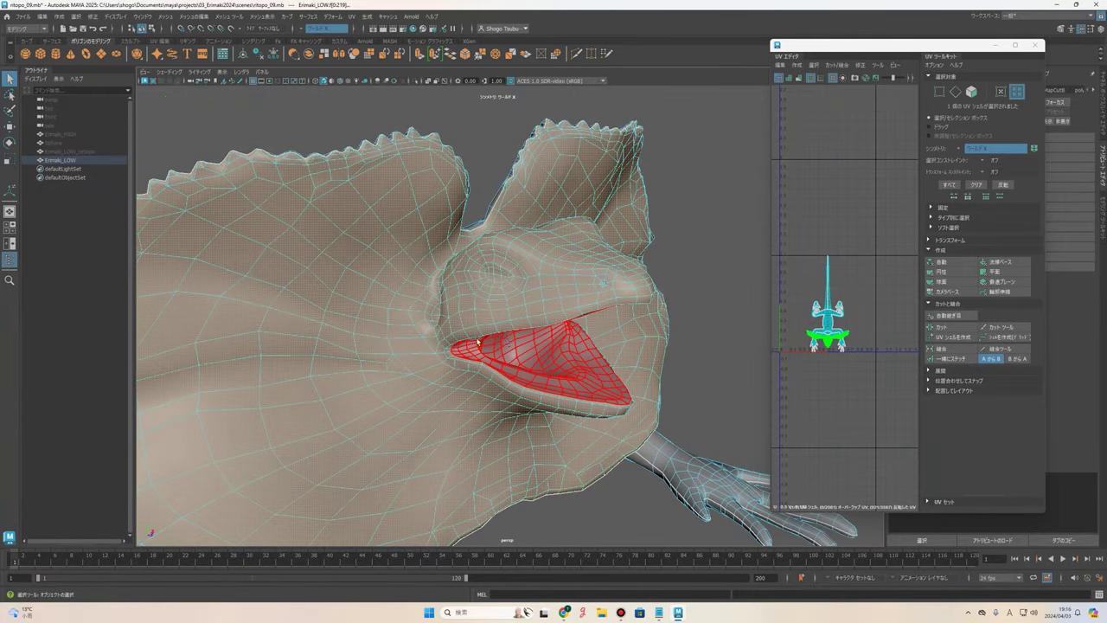
{"action": "mouse_move", "coordinate": [477, 342]}
{"action": "left_mouse_down", "text": "alt"}
{"action": "mouse_move", "coordinate": [605, 350]}
{"action": "mouse_move", "coordinate": [603, 329]}
{"action": "mouse_move", "coordinate": [625, 337]}
{"action": "mouse_move", "coordinate": [548, 332]}
{"action": "left_mouse_up", "text": "alt"}
{"action": "key", "text": "F8"}
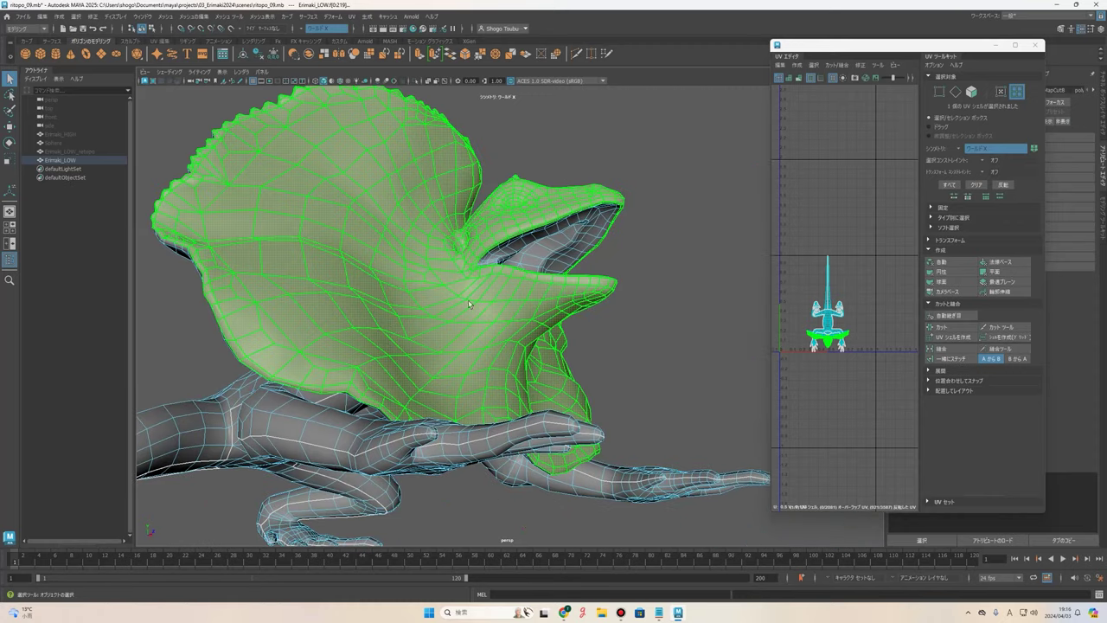
Toggle UV shell selection to check the mouth shell, clear it, and pick the frill shell.
{"action": "left_click_drag", "start_coordinate": [468, 300], "coordinate": [628, 264], "text": "alt"}
{"action": "key", "text": "F8"}
{"action": "mouse_move", "coordinate": [587, 304]}
{"action": "left_mouse_down", "text": "alt"}
{"action": "mouse_move", "coordinate": [620, 321]}
{"action": "mouse_move", "coordinate": [628, 264]}
{"action": "left_mouse_up", "text": "alt"}
{"action": "key", "text": "F8"}
{"action": "left_click", "coordinate": [690, 244]}
{"action": "left_click_drag", "start_coordinate": [689, 243], "coordinate": [601, 275], "text": "alt"}
{"action": "left_click", "coordinate": [601, 275]}
Deselect, frame all UVs, widen the UV Editor and select the body-and-limbs shell.
{"action": "left_click", "coordinate": [865, 319]}
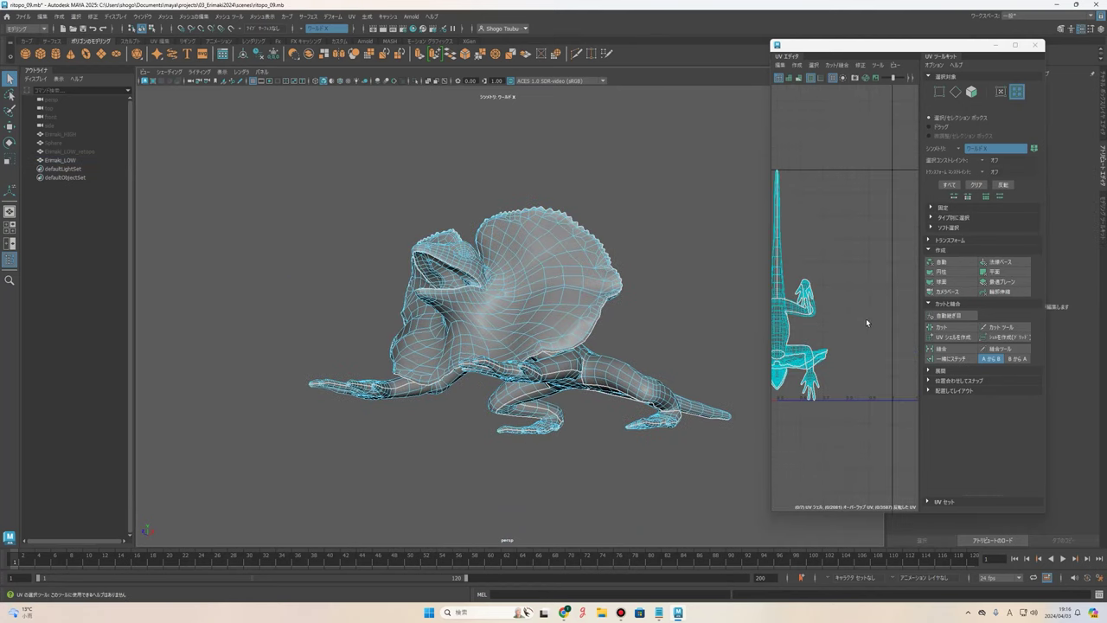
{"action": "key", "text": "f"}
{"action": "left_click_drag", "start_coordinate": [771, 173], "coordinate": [692, 173]}
{"action": "left_click", "coordinate": [776, 299]}
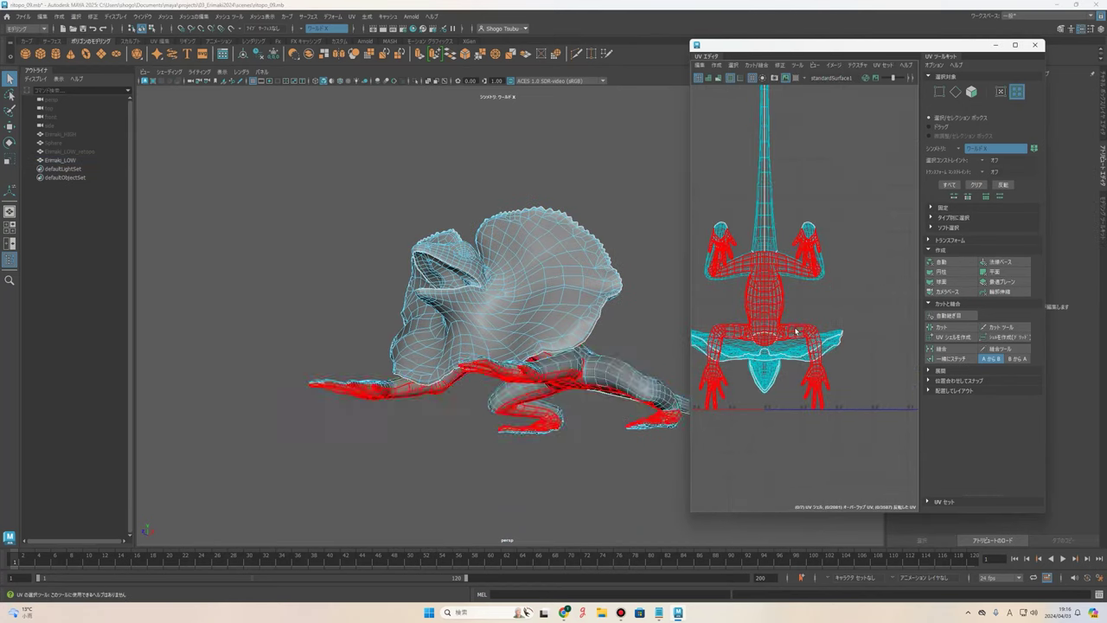
{"action": "scroll", "coordinate": [776, 299], "scroll_direction": "down", "scroll_amount": 3}
{"action": "mouse_move", "coordinate": [539, 344]}
{"action": "left_mouse_down", "text": "alt"}
{"action": "mouse_move", "coordinate": [607, 314]}
{"action": "mouse_move", "coordinate": [672, 308]}
{"action": "left_mouse_up", "text": "alt"}
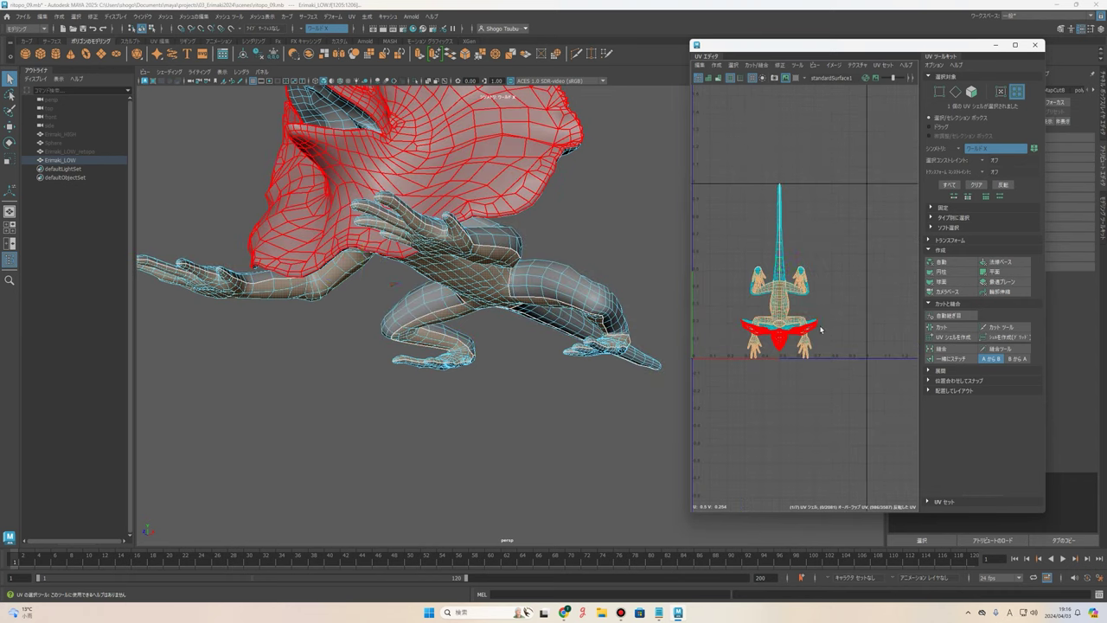
Move the body shell up and right in UV space, then select the frill shell.
{"action": "key", "text": "w"}
{"action": "left_click", "coordinate": [783, 318]}
{"action": "left_click_drag", "start_coordinate": [806, 314], "coordinate": [863, 295]}
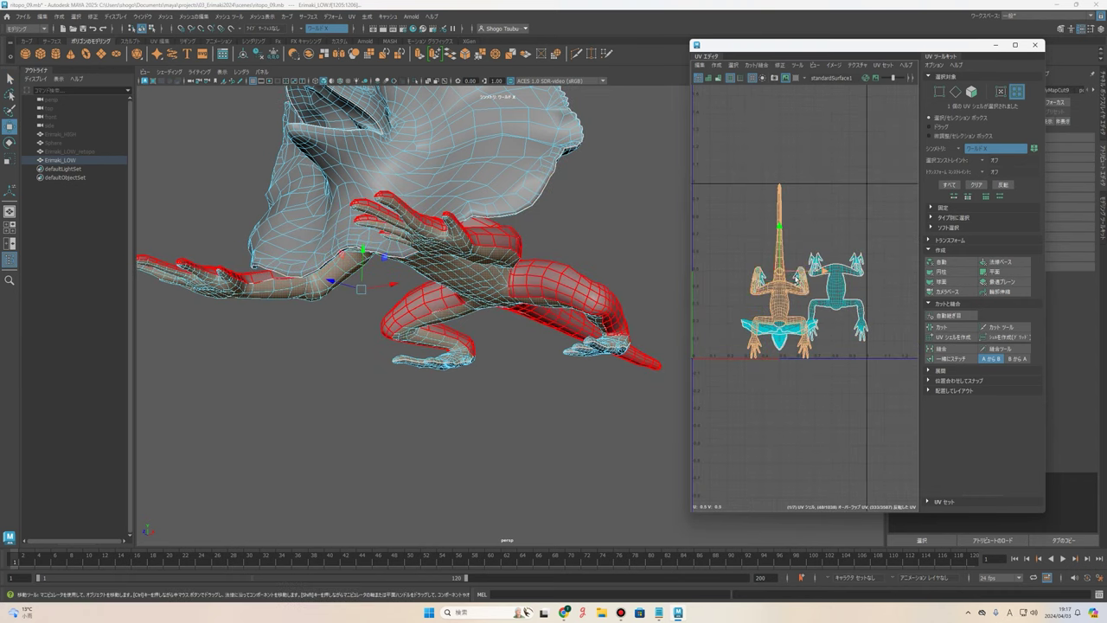
{"action": "middle_click_drag", "start_coordinate": [796, 278], "coordinate": [813, 297], "text": "alt"}
{"action": "left_click", "coordinate": [813, 297]}
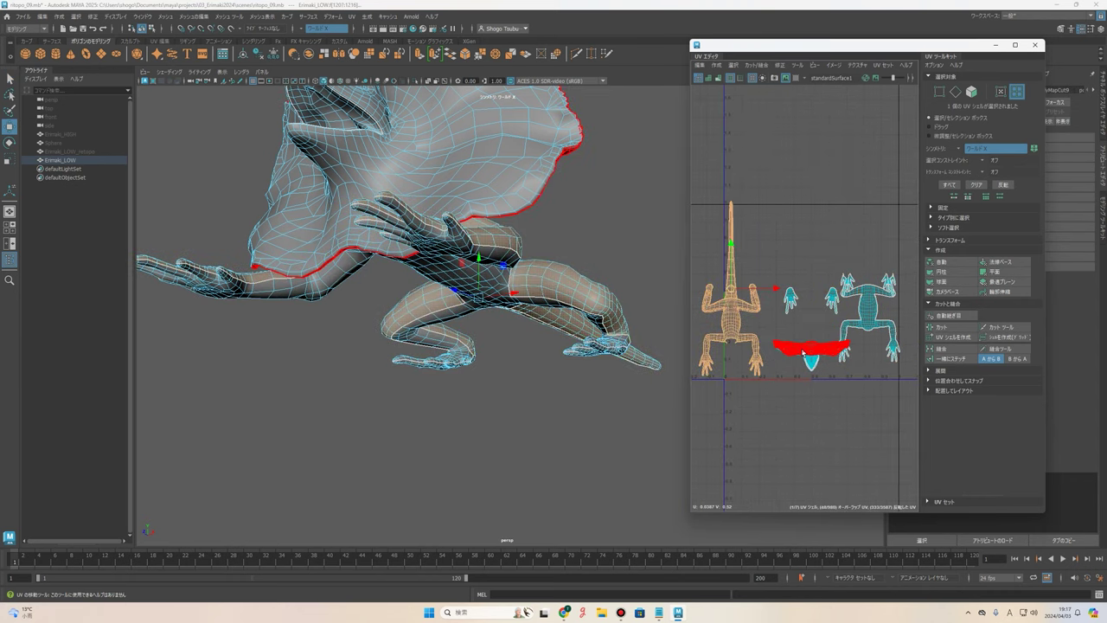
{"action": "left_click", "coordinate": [804, 353]}
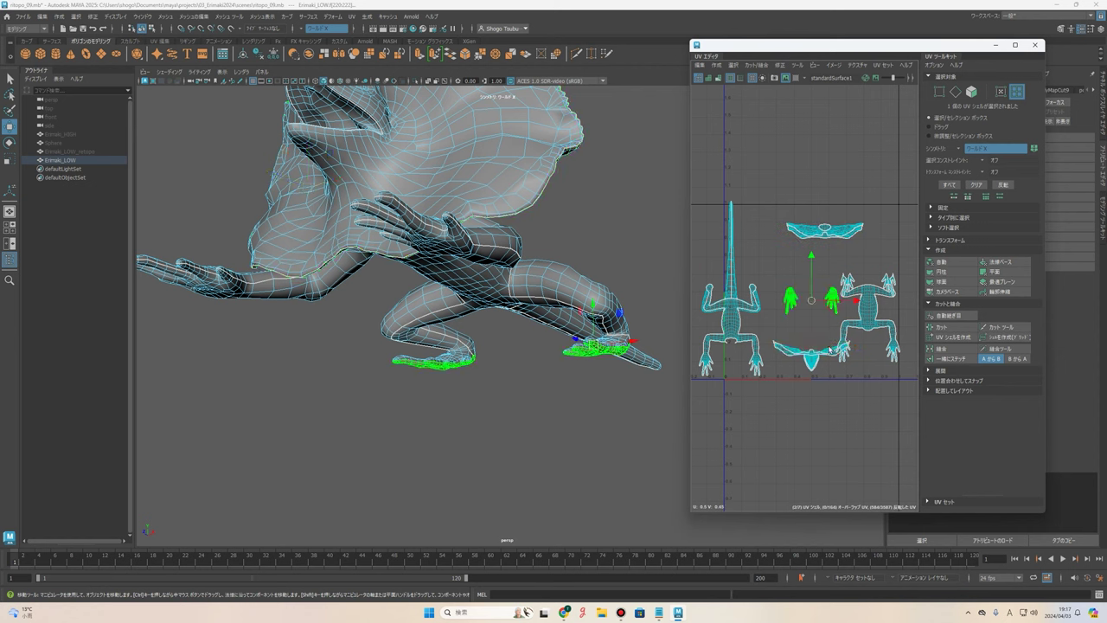
{"action": "left_click", "coordinate": [822, 356]}
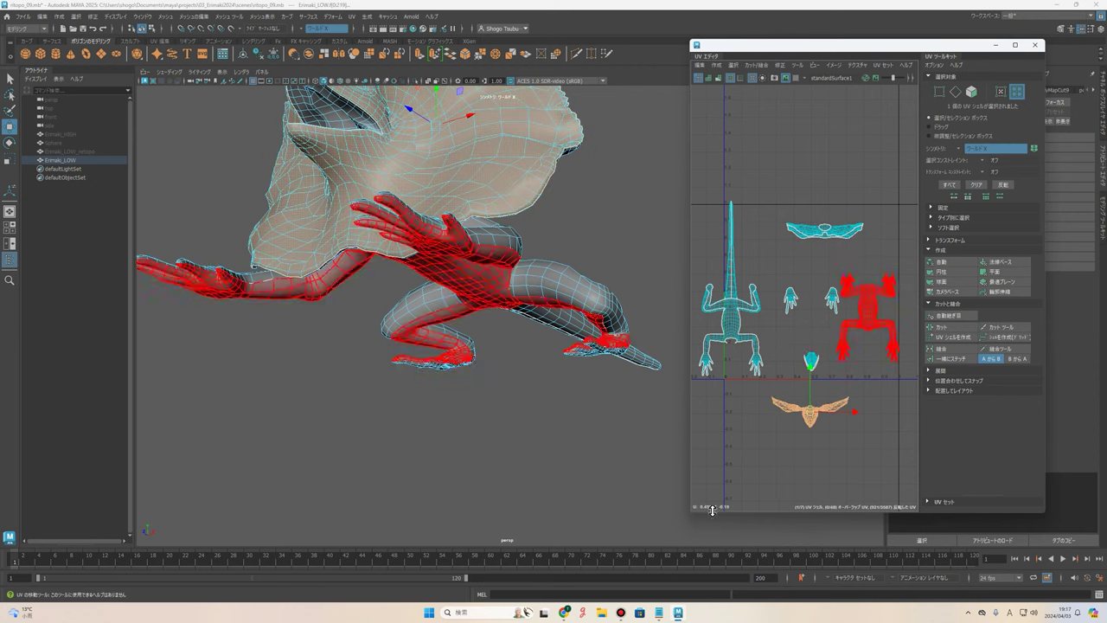
Select the body shell again and orbit the lizard to review the separated layout.
{"action": "left_click_drag", "start_coordinate": [502, 277], "coordinate": [548, 288], "text": "alt"}
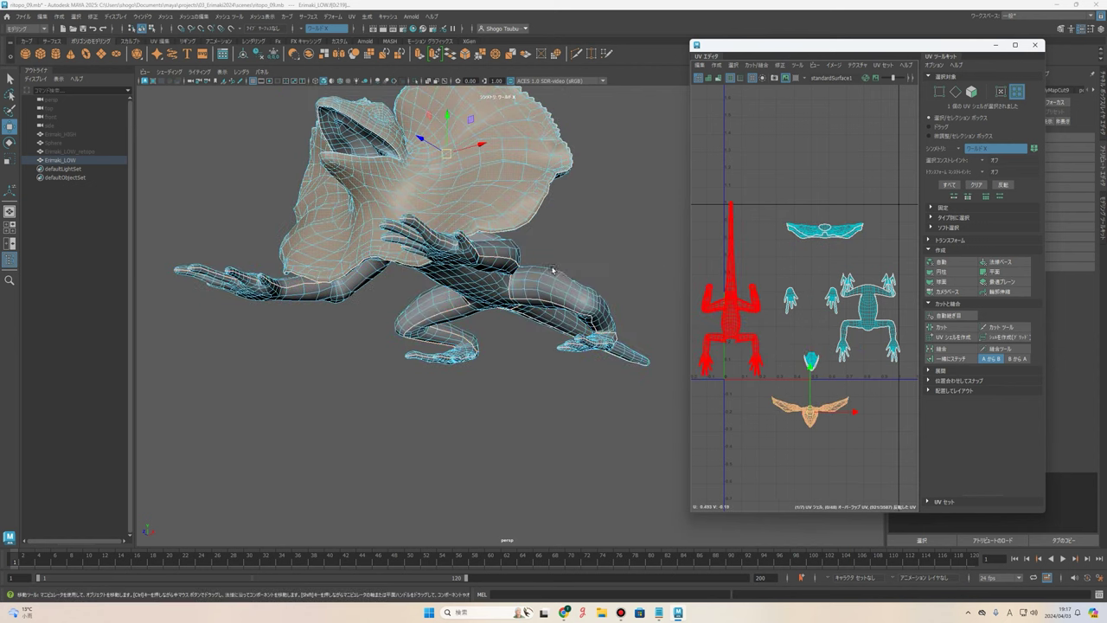
{"action": "left_click", "coordinate": [734, 299]}
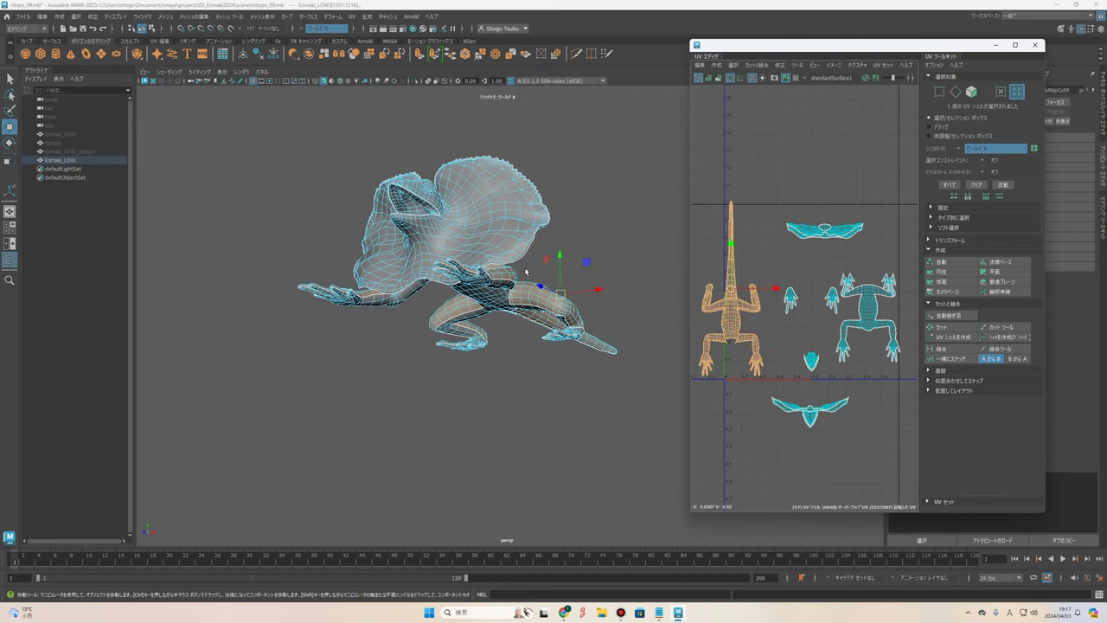
{"action": "left_click_drag", "start_coordinate": [389, 259], "coordinate": [484, 268], "text": "alt"}
{"action": "scroll", "coordinate": [775, 340], "scroll_direction": "up", "scroll_amount": 3}
{"action": "scroll", "coordinate": [776, 339], "scroll_direction": "down", "scroll_amount": 2}
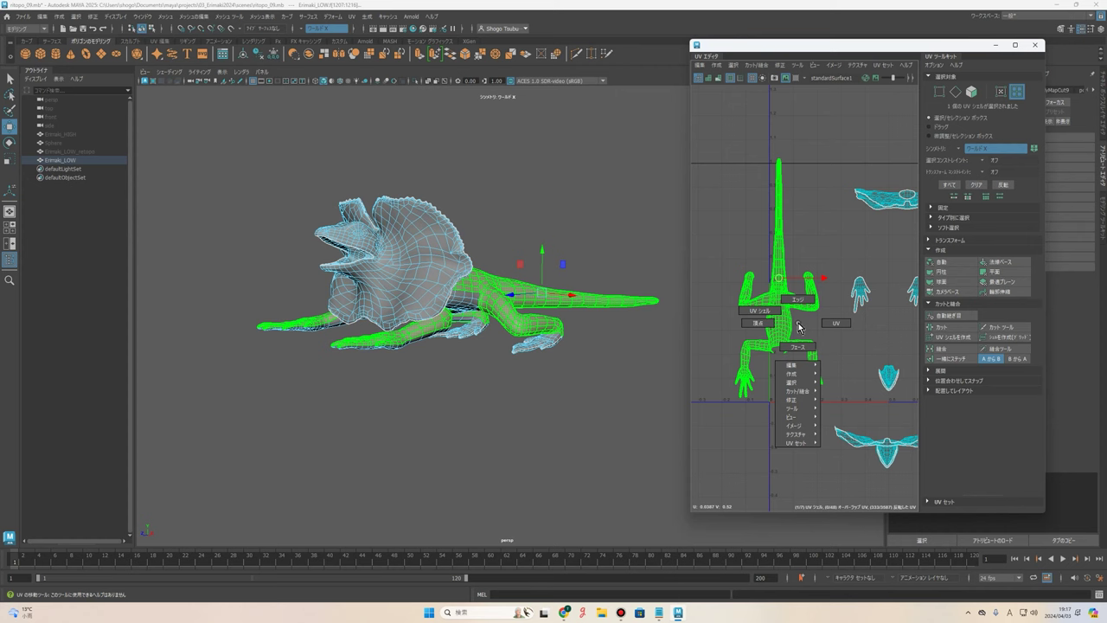
{"action": "scroll", "coordinate": [765, 355], "scroll_direction": "down", "scroll_amount": 2}
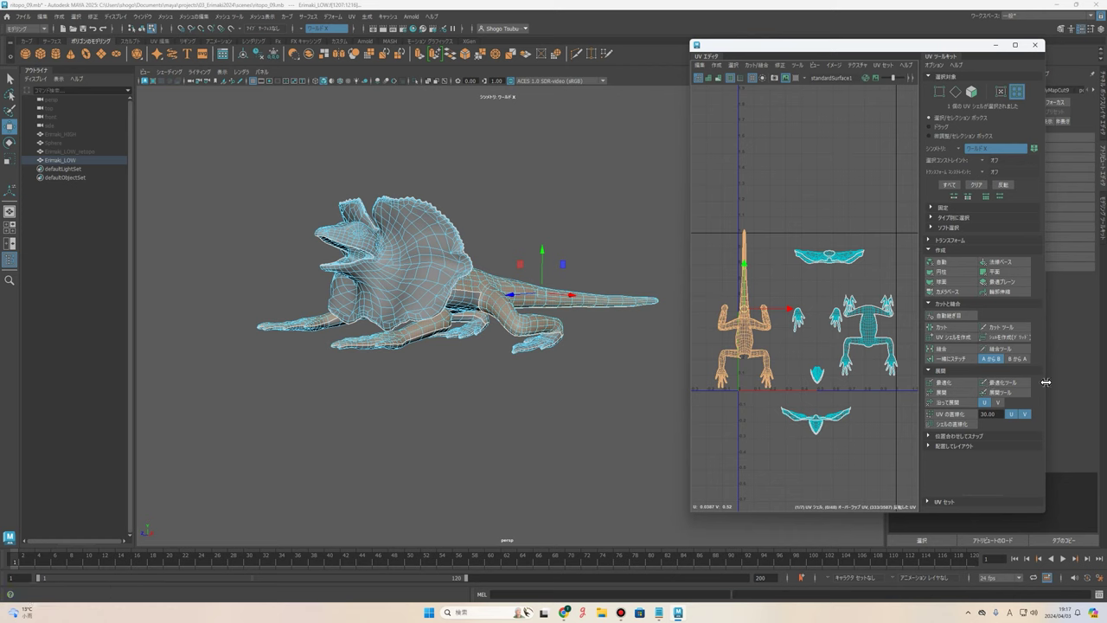
Unfold the body shell with Unfold3D and show the checker map on the mesh.
{"action": "left_click", "coordinate": [961, 396], "text": "shift"}
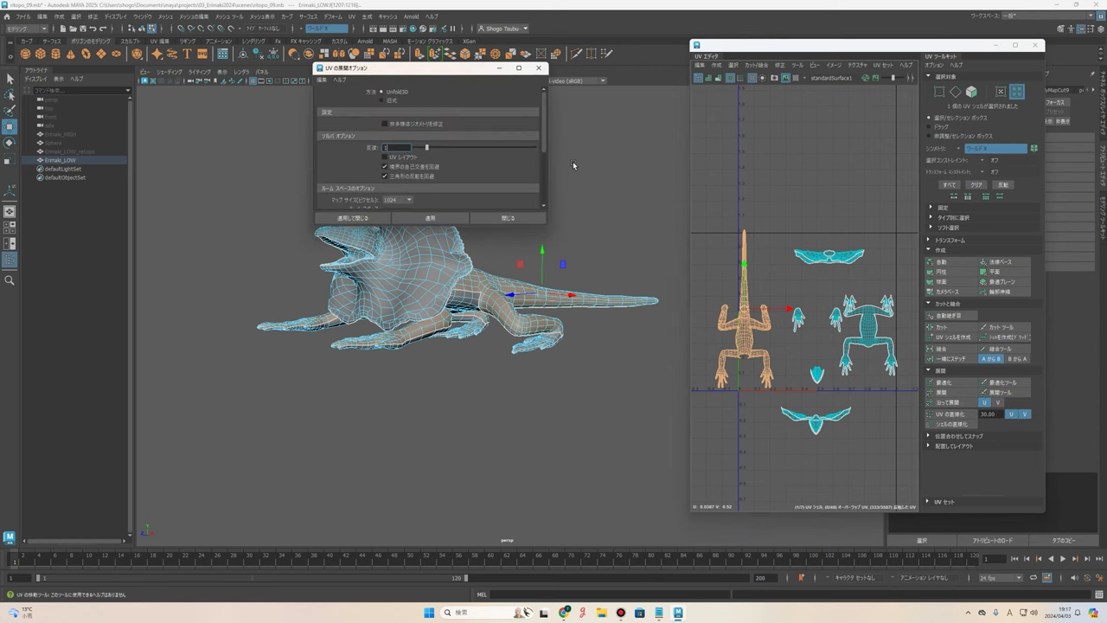
{"action": "left_click_drag", "start_coordinate": [439, 73], "coordinate": [560, 133]}
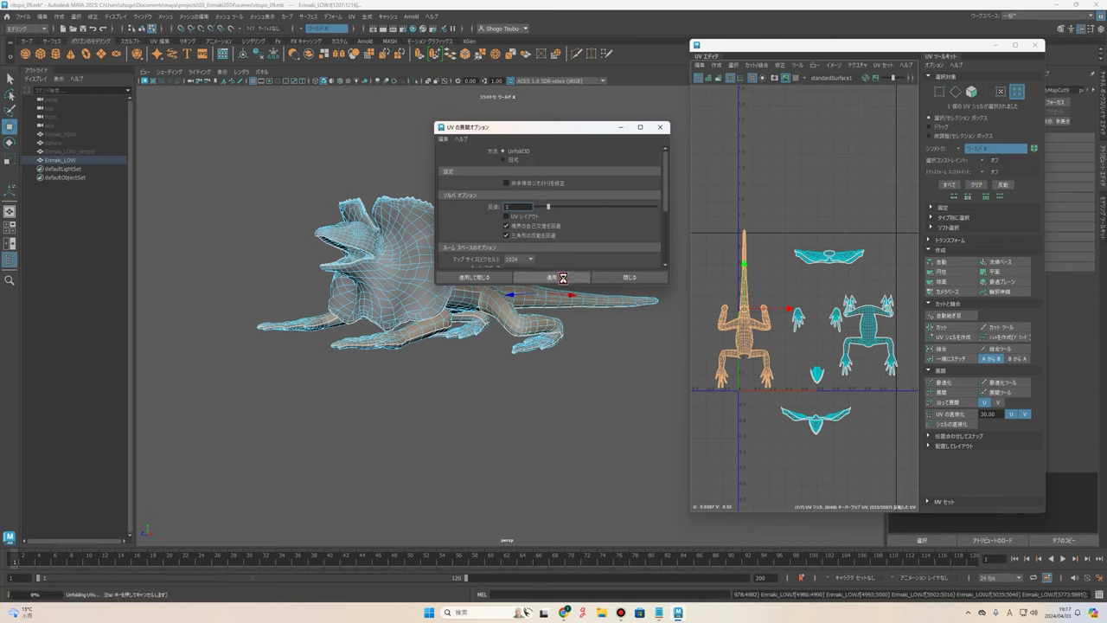
{"action": "scroll", "coordinate": [743, 306], "scroll_direction": "up", "scroll_amount": 5}
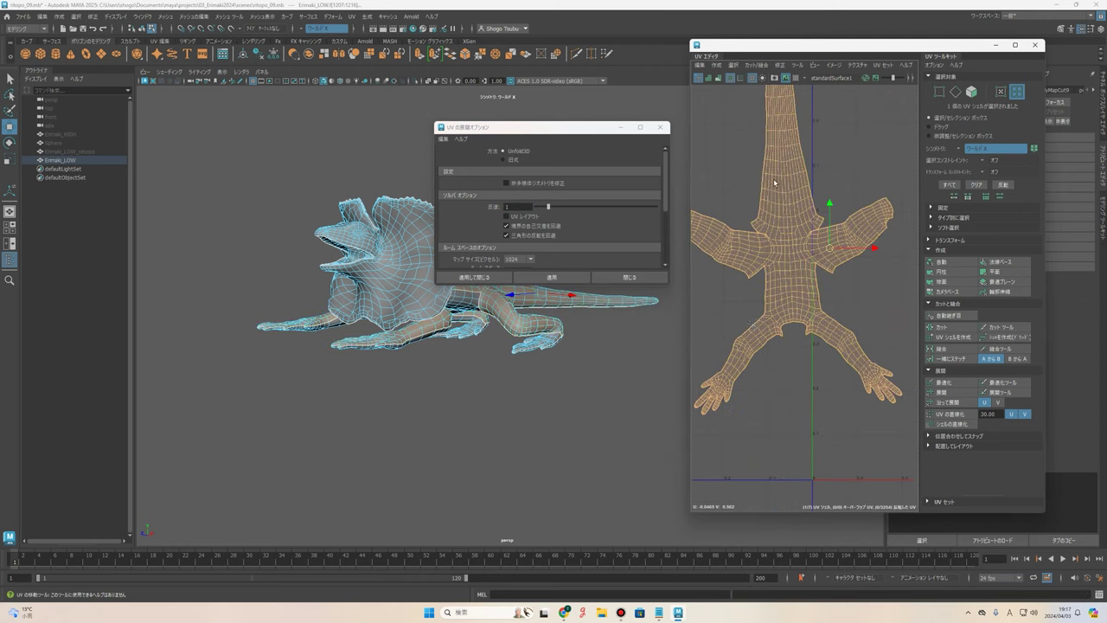
{"action": "left_click", "coordinate": [794, 79]}
{"action": "left_click", "coordinate": [624, 128]}
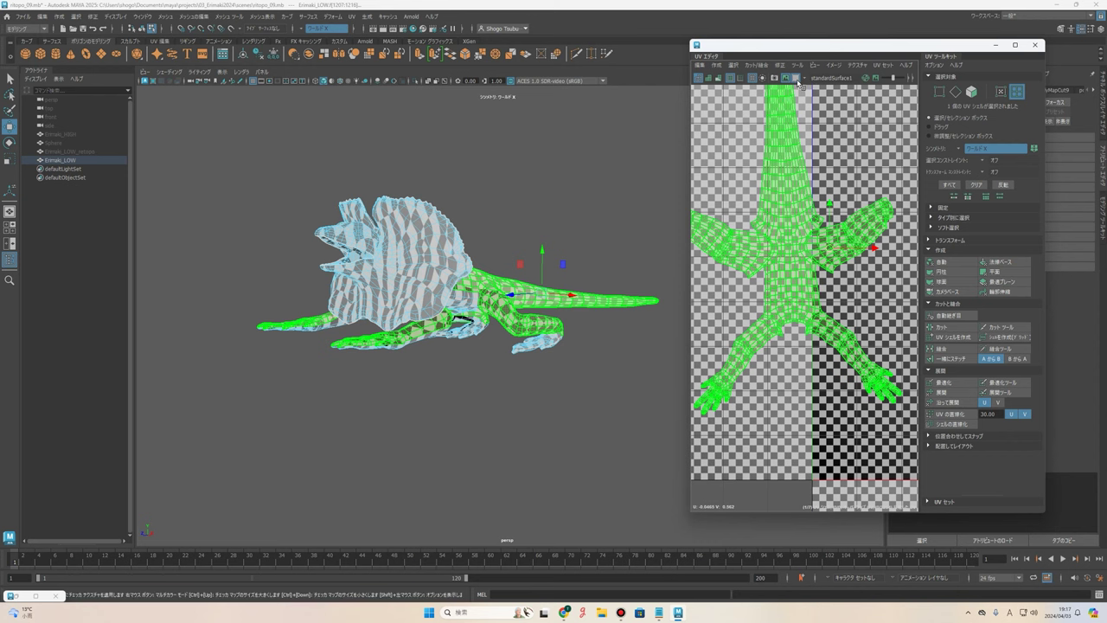
Scale the body UV shell up and back down while checking the arm and fingers.
{"action": "scroll", "coordinate": [553, 285], "scroll_direction": "up", "scroll_amount": 5}
{"action": "scroll", "coordinate": [545, 289], "scroll_direction": "up", "scroll_amount": 5}
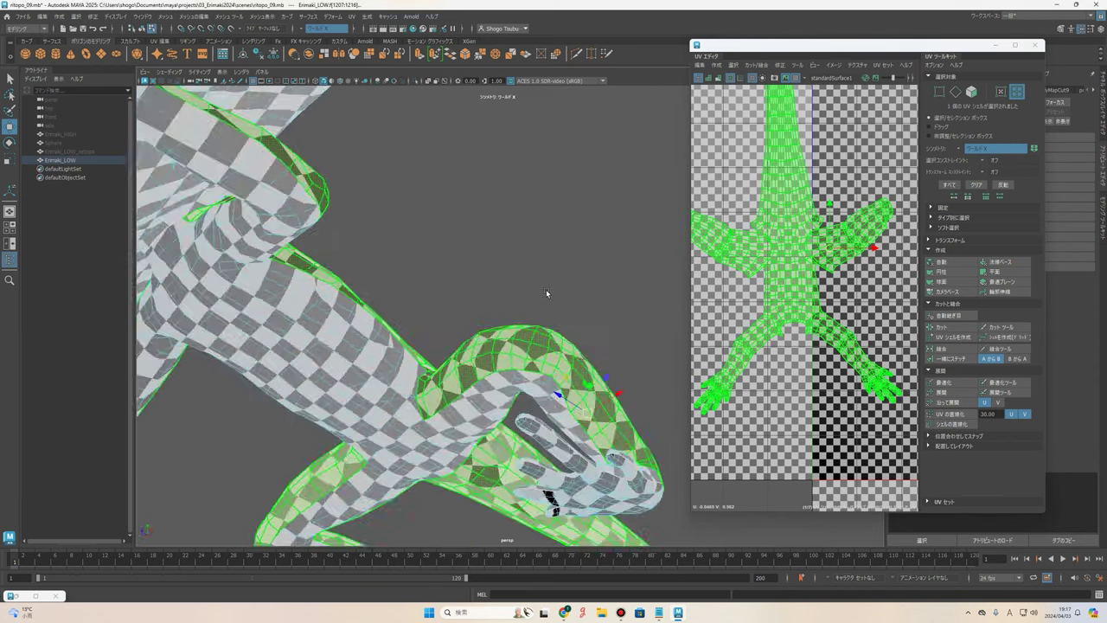
{"action": "scroll", "coordinate": [537, 296], "scroll_direction": "up", "scroll_amount": 5}
{"action": "mouse_move", "coordinate": [532, 300]}
{"action": "left_mouse_down", "text": "alt"}
{"action": "mouse_move", "coordinate": [398, 309]}
{"action": "mouse_move", "coordinate": [458, 277]}
{"action": "mouse_move", "coordinate": [442, 265]}
{"action": "mouse_move", "coordinate": [625, 261]}
{"action": "left_mouse_up", "text": "alt"}
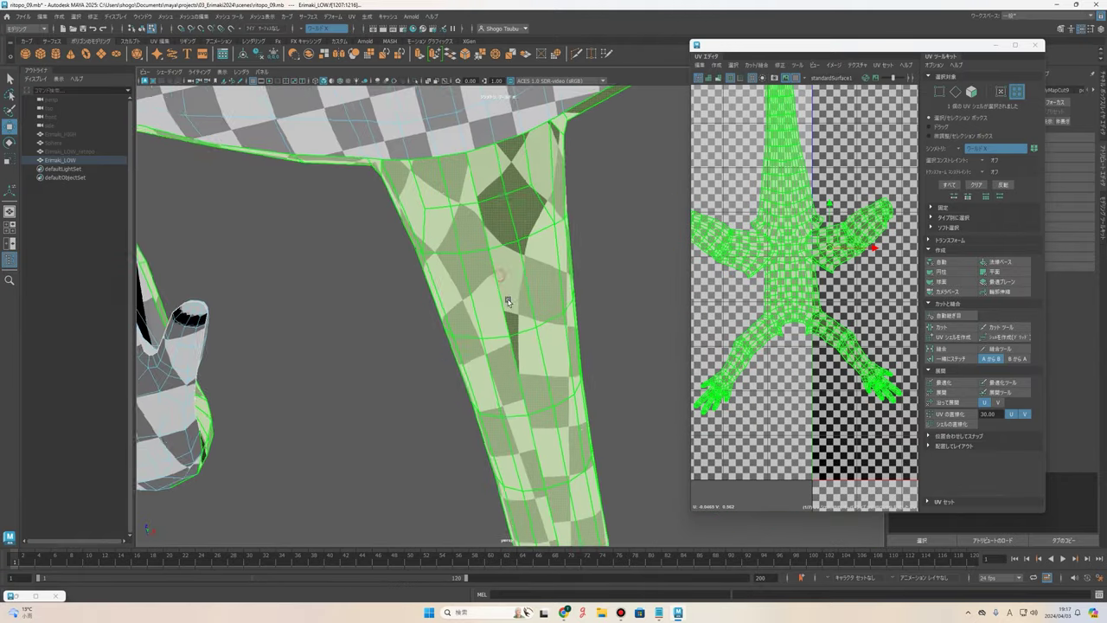
{"action": "scroll", "coordinate": [859, 257], "scroll_direction": "down", "scroll_amount": 3}
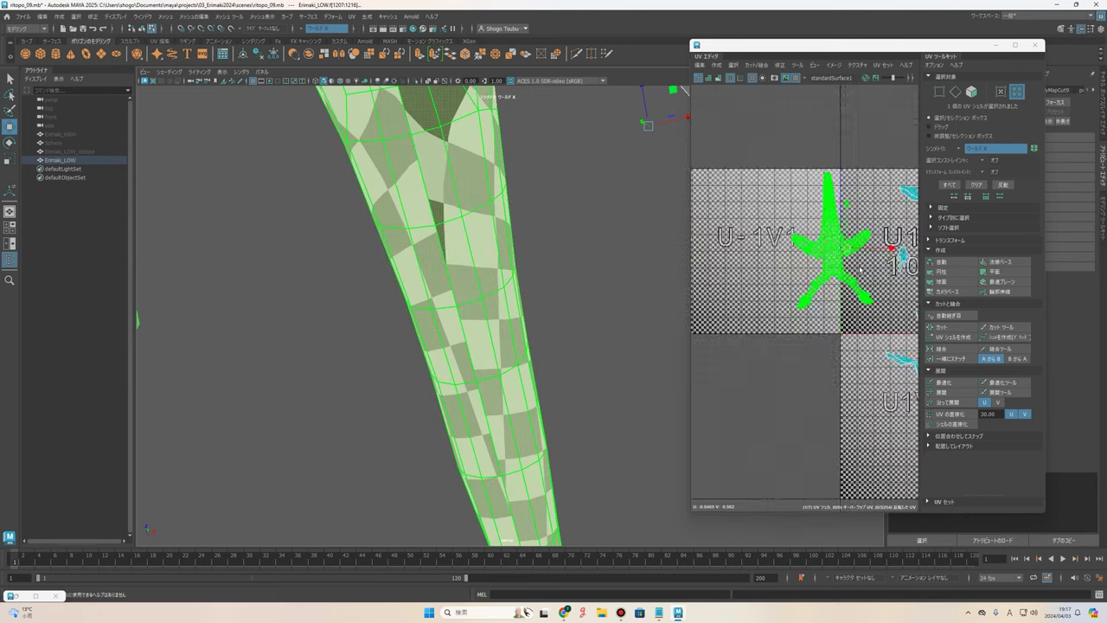
{"action": "scroll", "coordinate": [858, 257], "scroll_direction": "down", "scroll_amount": 2}
{"action": "left_click_drag", "start_coordinate": [881, 257], "coordinate": [876, 294]}
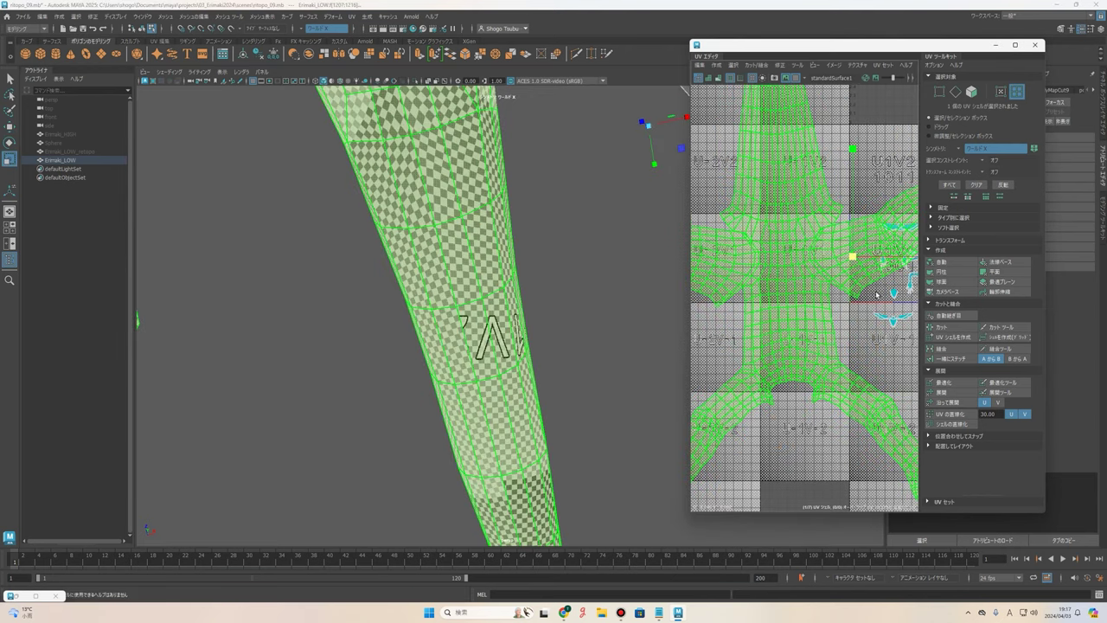
{"action": "mouse_move", "coordinate": [508, 190]}
{"action": "left_mouse_down", "text": "alt"}
{"action": "mouse_move", "coordinate": [519, 283]}
{"action": "mouse_move", "coordinate": [457, 323]}
{"action": "left_mouse_up", "text": "alt"}
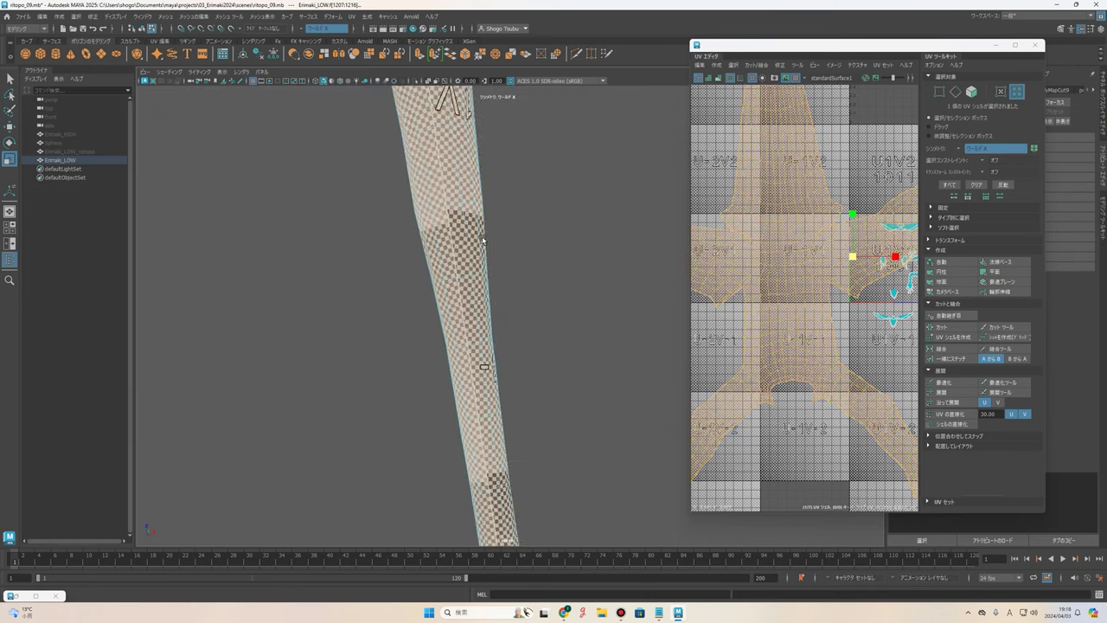
{"action": "mouse_move", "coordinate": [502, 258]}
{"action": "left_mouse_down", "text": "alt"}
{"action": "mouse_move", "coordinate": [430, 308]}
{"action": "mouse_move", "coordinate": [511, 292]}
{"action": "left_mouse_up", "text": "alt"}
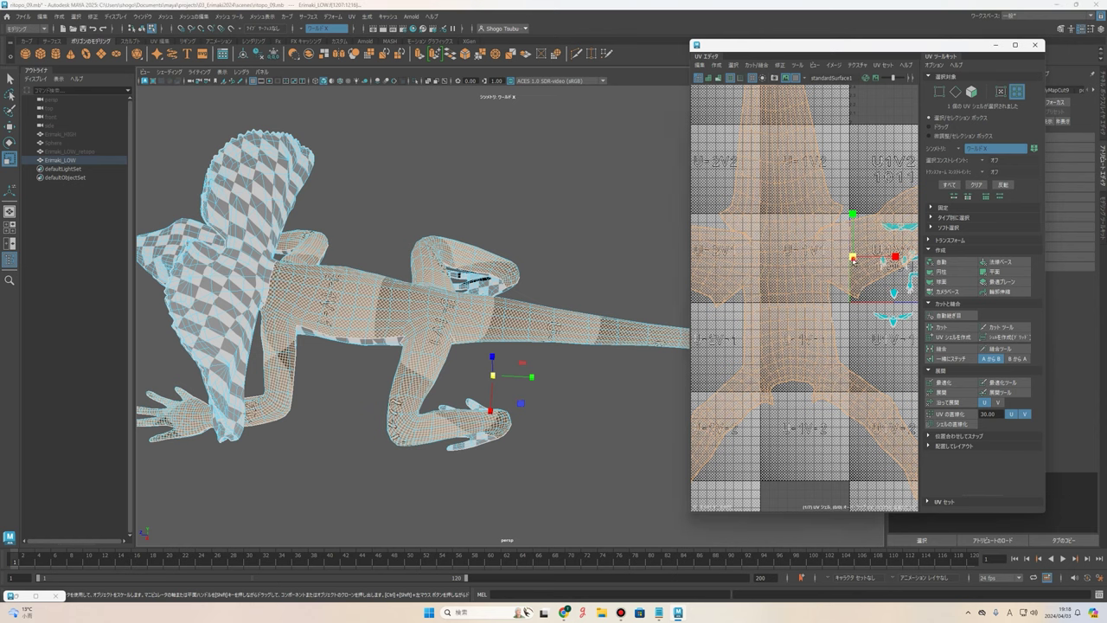
{"action": "left_click_drag", "start_coordinate": [860, 288], "coordinate": [856, 297]}
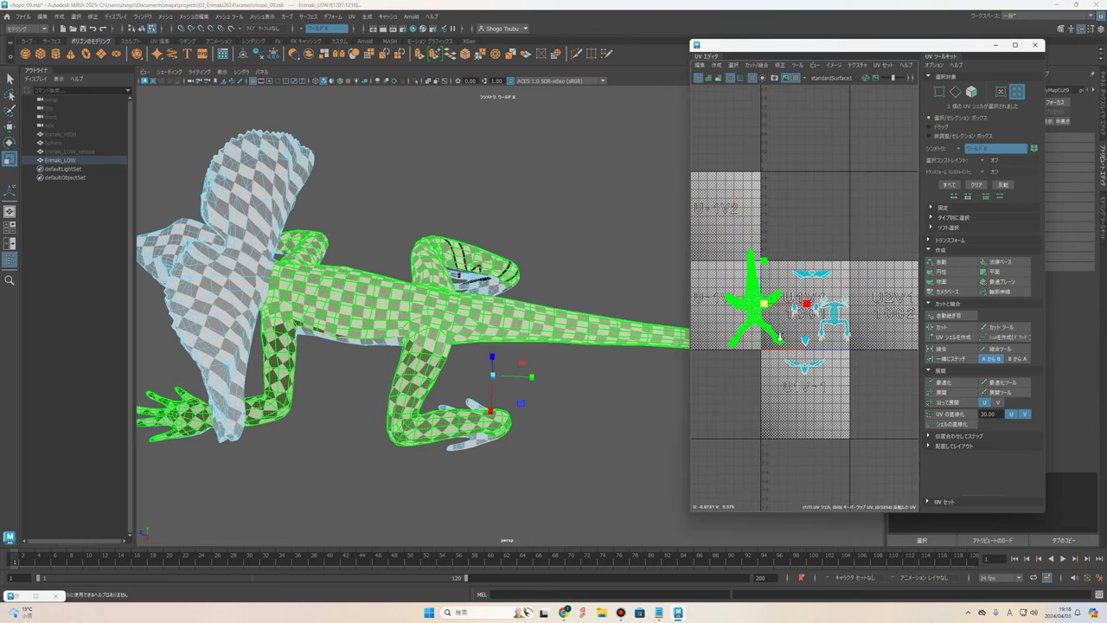
Turn off the checker texture and frame the whole lizard and the 0–1 UV tile.
{"action": "scroll", "coordinate": [856, 297], "scroll_direction": "up", "scroll_amount": 3}
{"action": "mouse_move", "coordinate": [372, 344]}
{"action": "left_mouse_down", "text": "alt"}
{"action": "mouse_move", "coordinate": [503, 322]}
{"action": "mouse_move", "coordinate": [586, 325]}
{"action": "left_mouse_up", "text": "alt"}
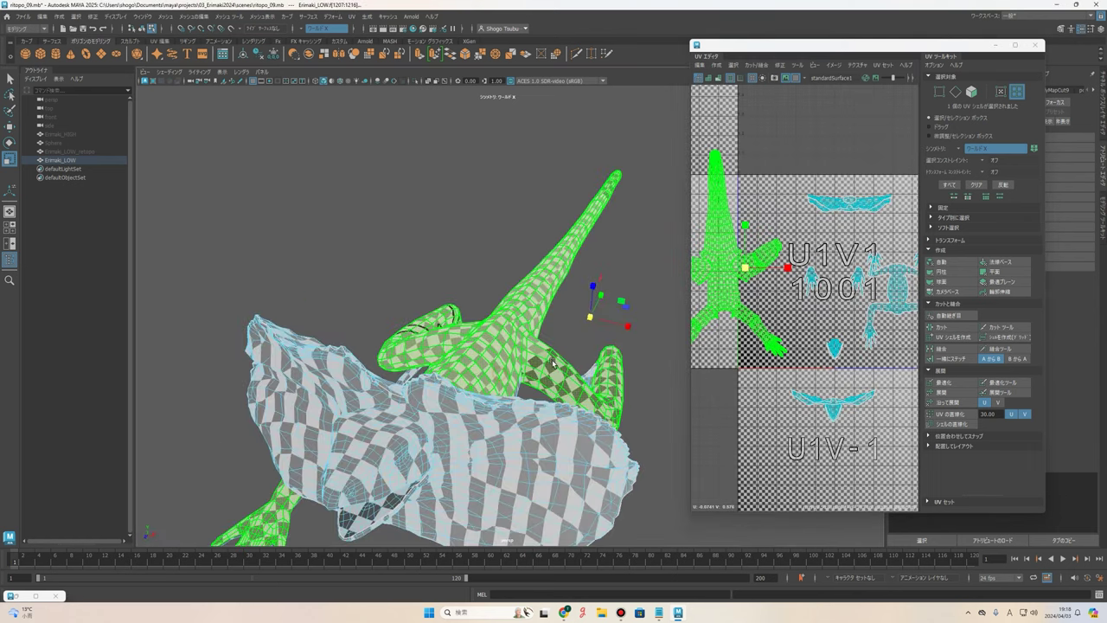
{"action": "left_click", "coordinate": [796, 79]}
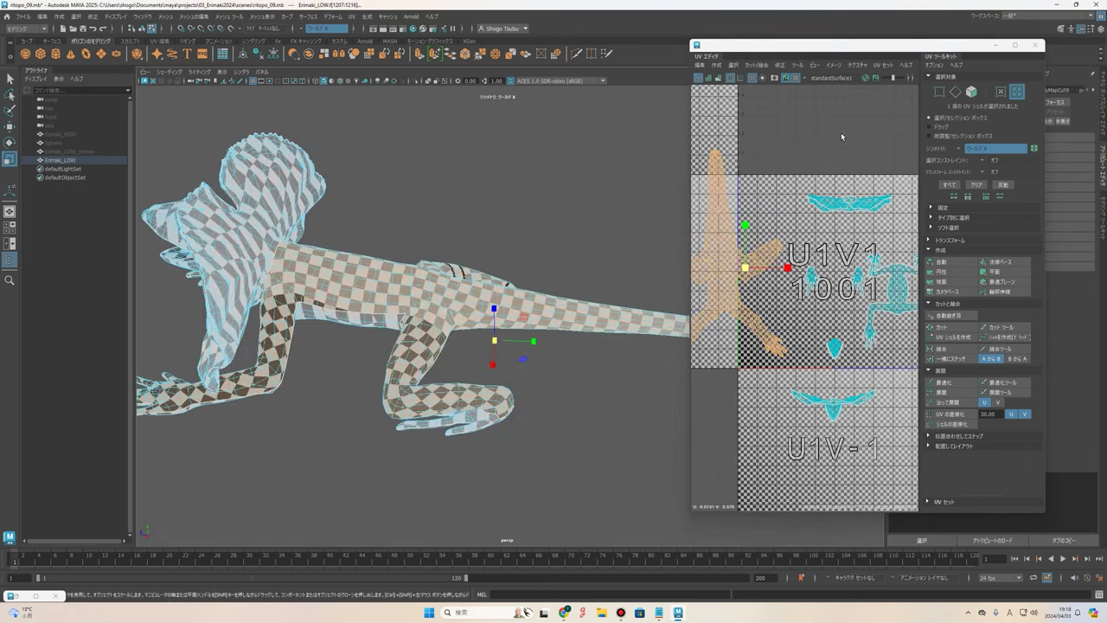
{"action": "left_click", "coordinate": [796, 80]}
{"action": "scroll", "coordinate": [570, 372], "scroll_direction": "down", "scroll_amount": 3}
{"action": "left_click_drag", "start_coordinate": [580, 372], "coordinate": [600, 347], "text": "alt"}
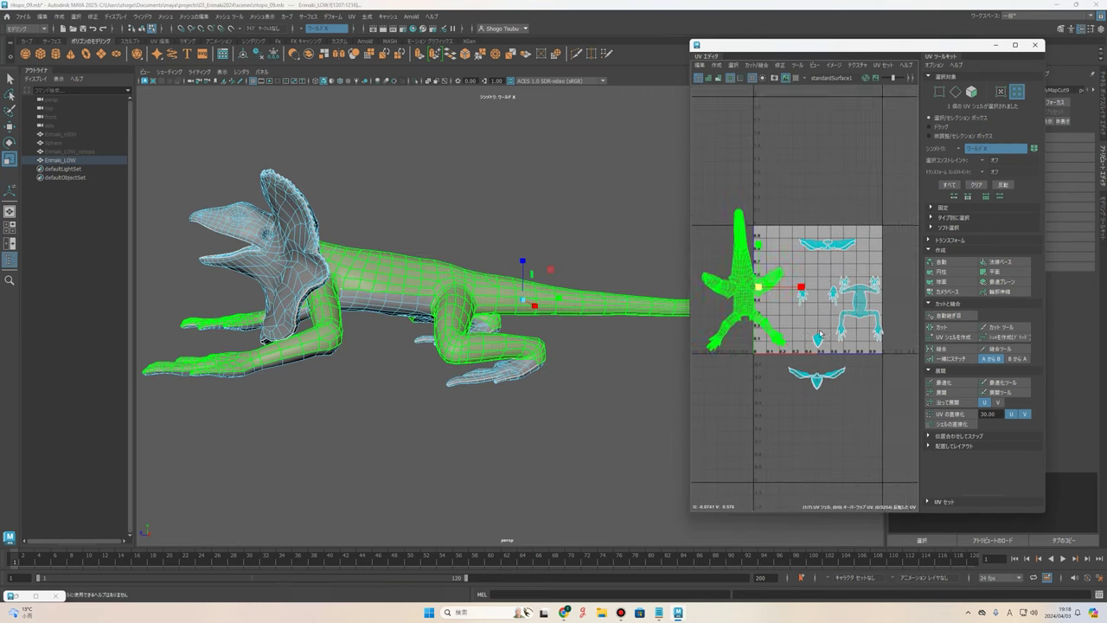
{"action": "middle_click_drag", "start_coordinate": [865, 406], "coordinate": [791, 380], "text": "alt"}
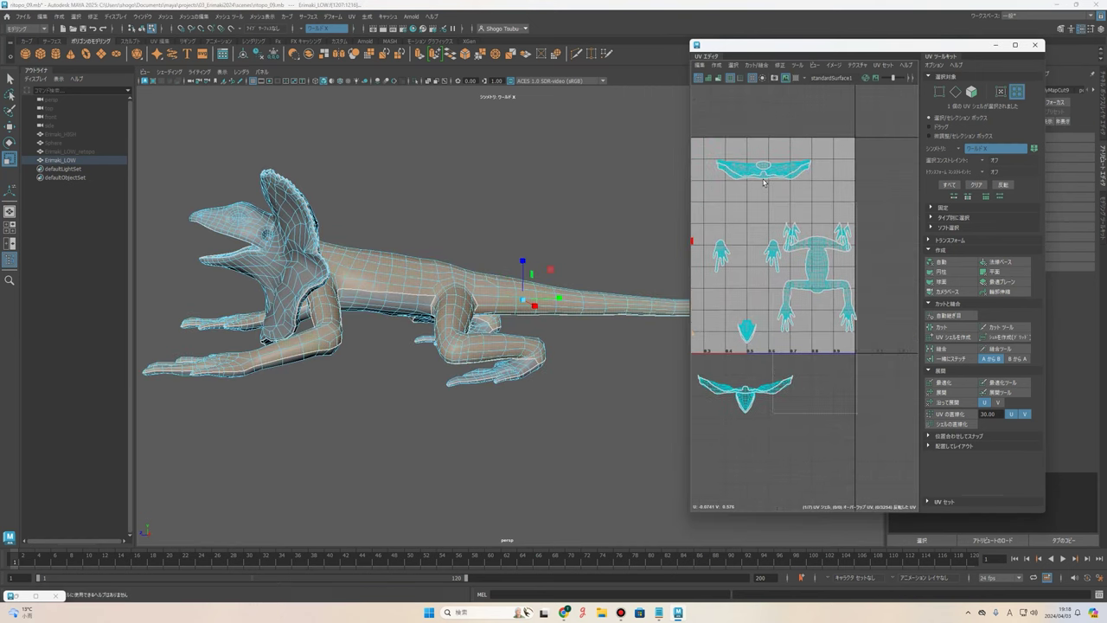
Select all UV shells and unfold them, then undo to compare the layouts.
{"action": "left_click_drag", "start_coordinate": [720, 128], "coordinate": [858, 415]}
{"action": "middle_click_drag", "start_coordinate": [857, 351], "coordinate": [883, 346], "text": "alt"}
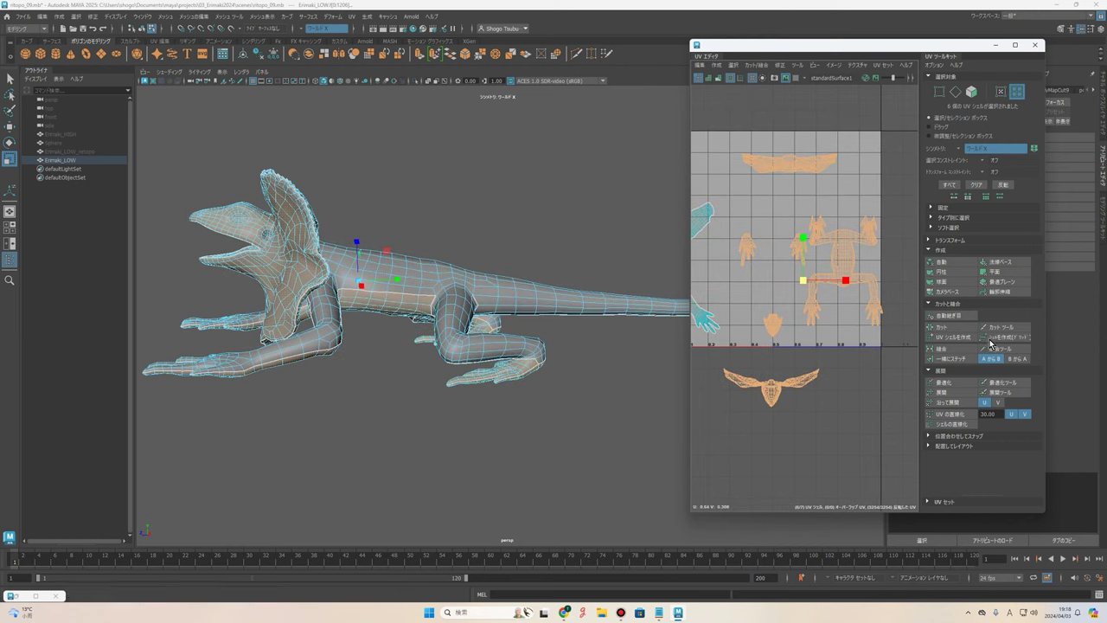
{"action": "left_click", "coordinate": [956, 398]}
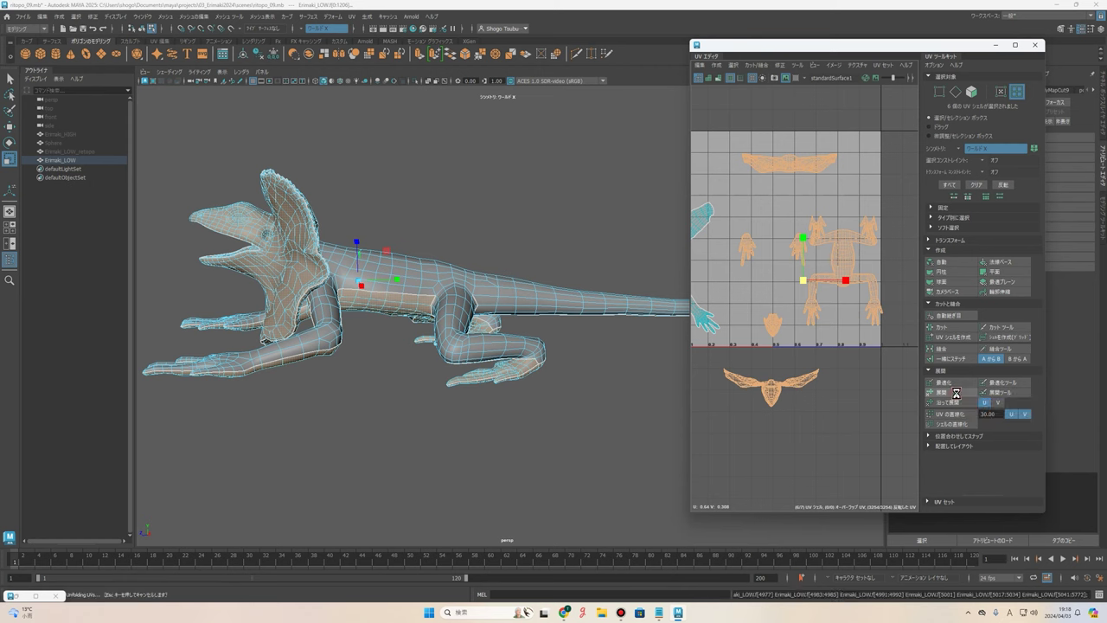
{"action": "key", "text": "ctrl+z"}
{"action": "key", "text": "ctrl+z"}
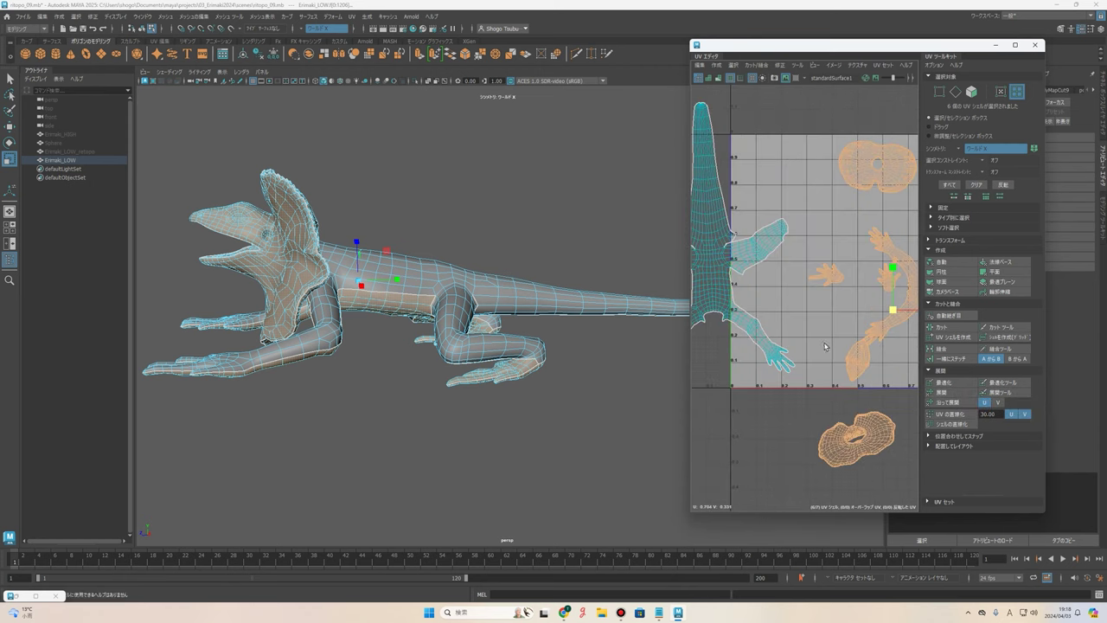
{"action": "key", "text": "ctrl+z"}
{"action": "key", "text": "ctrl+z"}
{"action": "key", "text": "ctrl+z"}
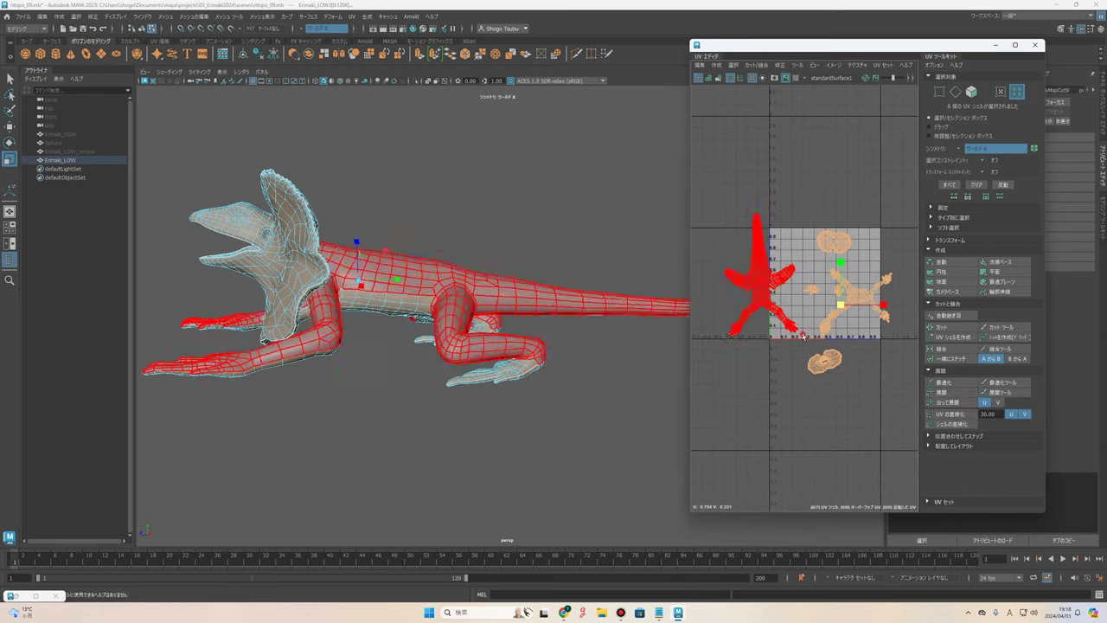
{"action": "key", "text": "ctrl+z"}
Widen the UV Editor and step further back through the UV edit history.
{"action": "key", "text": "ctrl+z"}
{"action": "key", "text": "ctrl+z"}
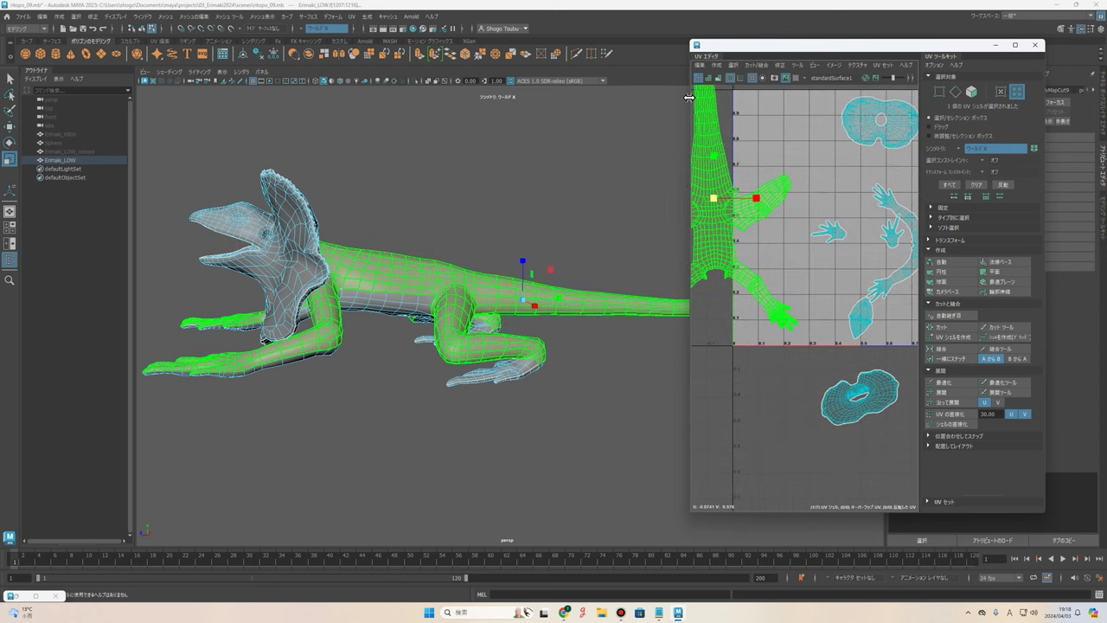
{"action": "left_click_drag", "start_coordinate": [689, 98], "coordinate": [659, 98]}
{"action": "key", "text": "ctrl+z"}
{"action": "key", "text": "ctrl+z"}
{"action": "key", "text": "ctrl+z"}
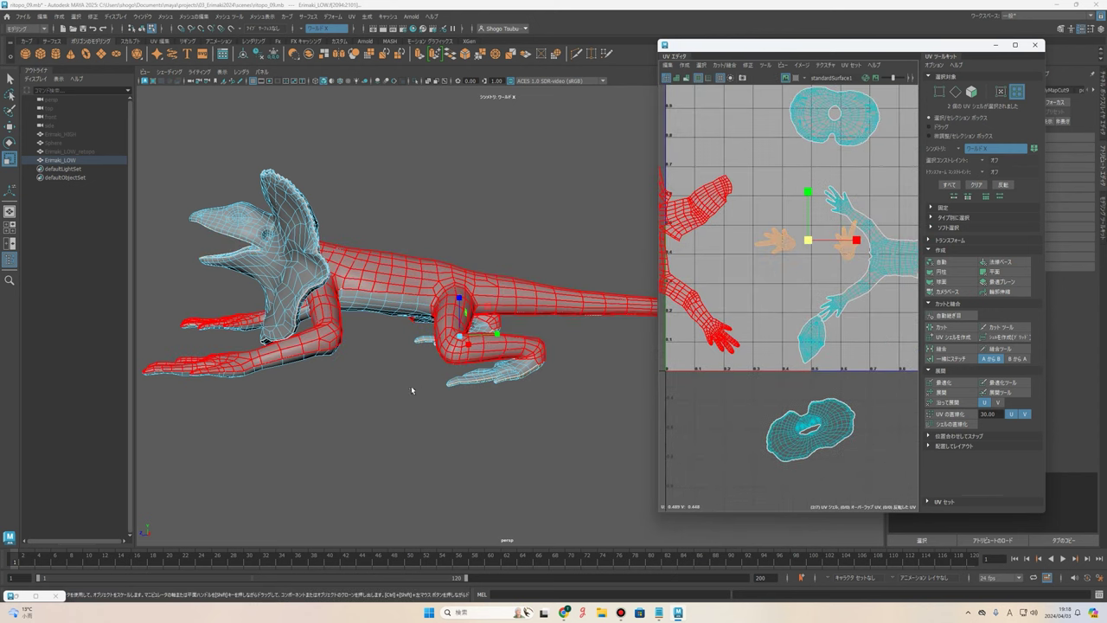
{"action": "key", "text": "ctrl+z"}
{"action": "key", "text": "ctrl+z"}
{"action": "key", "text": "ctrl+z"}
{"action": "key", "text": "ctrl+z"}
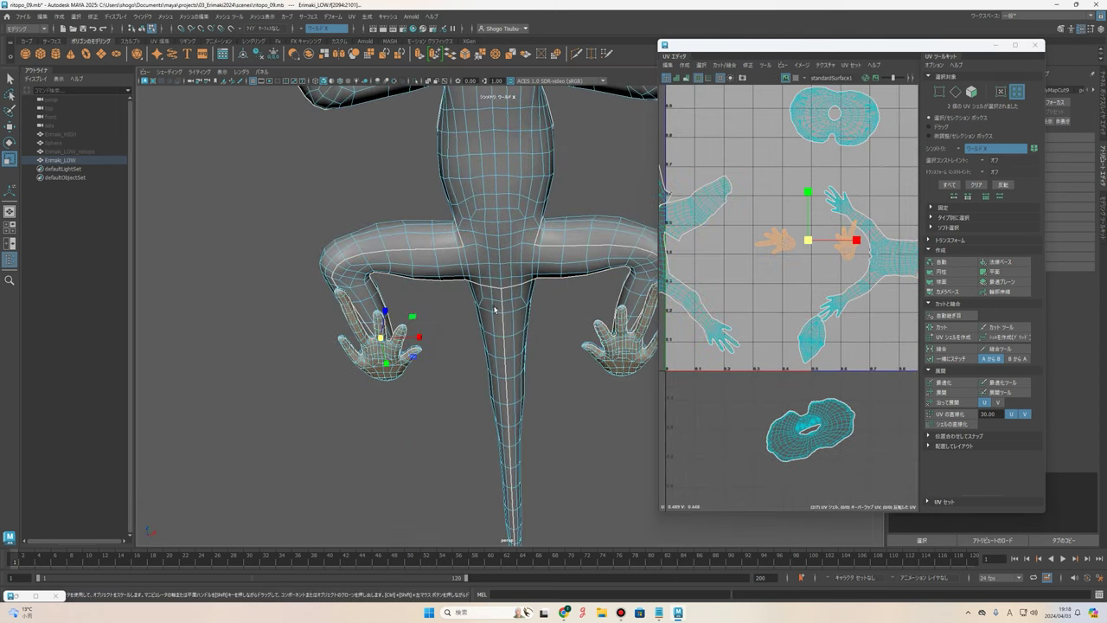
{"action": "key", "text": "ctrl+z"}
{"action": "key", "text": "ctrl+z"}
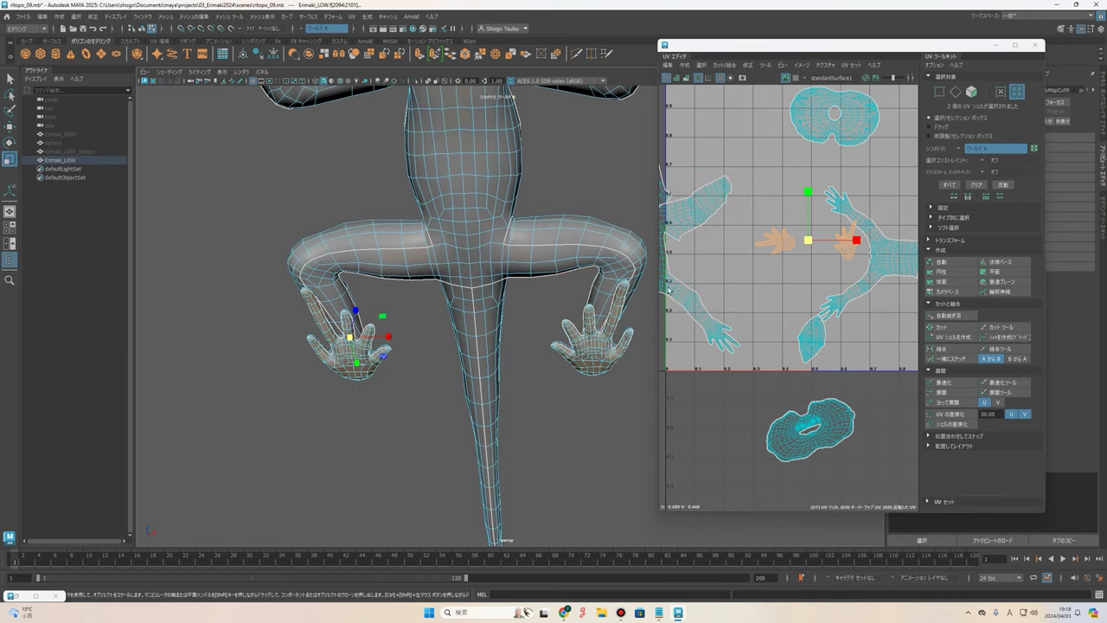
{"action": "key", "text": "ctrl+z"}
{"action": "key", "text": "shift+z"}
{"action": "key", "text": "ctrl+z"}
{"action": "key", "text": "ctrl+z"}
{"action": "key", "text": "ctrl+z"}
{"action": "key", "text": "ctrl+z"}
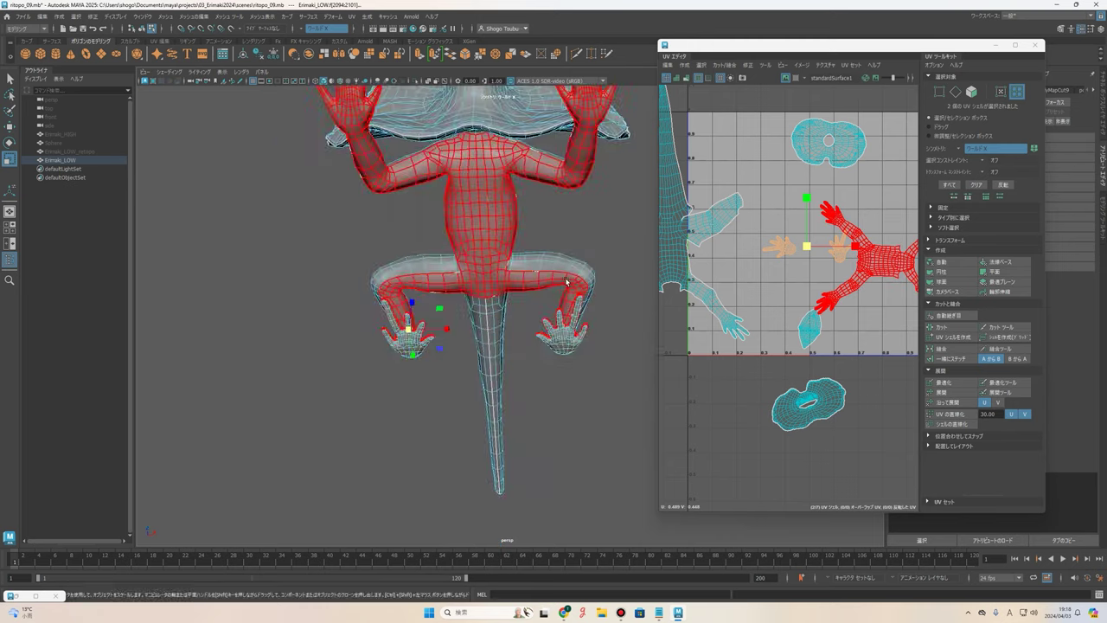
{"action": "key", "text": "ctrl+z"}
Set the status-line Symmetry dropdown to Off.
{"action": "left_click", "coordinate": [302, 32]}
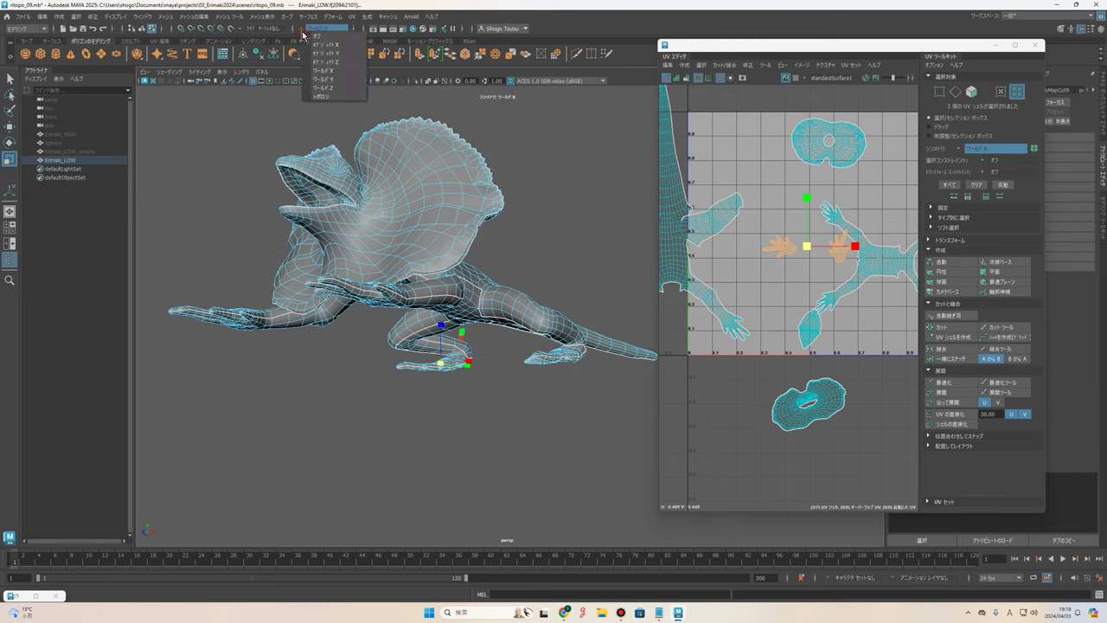
{"action": "left_click", "coordinate": [322, 37]}
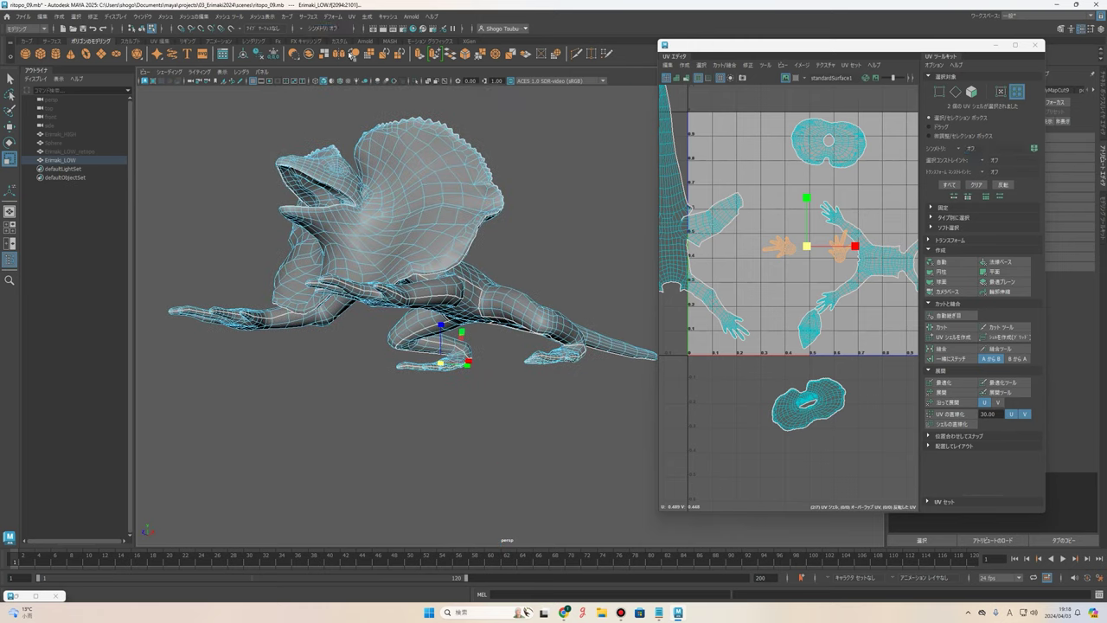
{"action": "key", "text": "ctrl+z"}
{"action": "key", "text": "ctrl+z"}
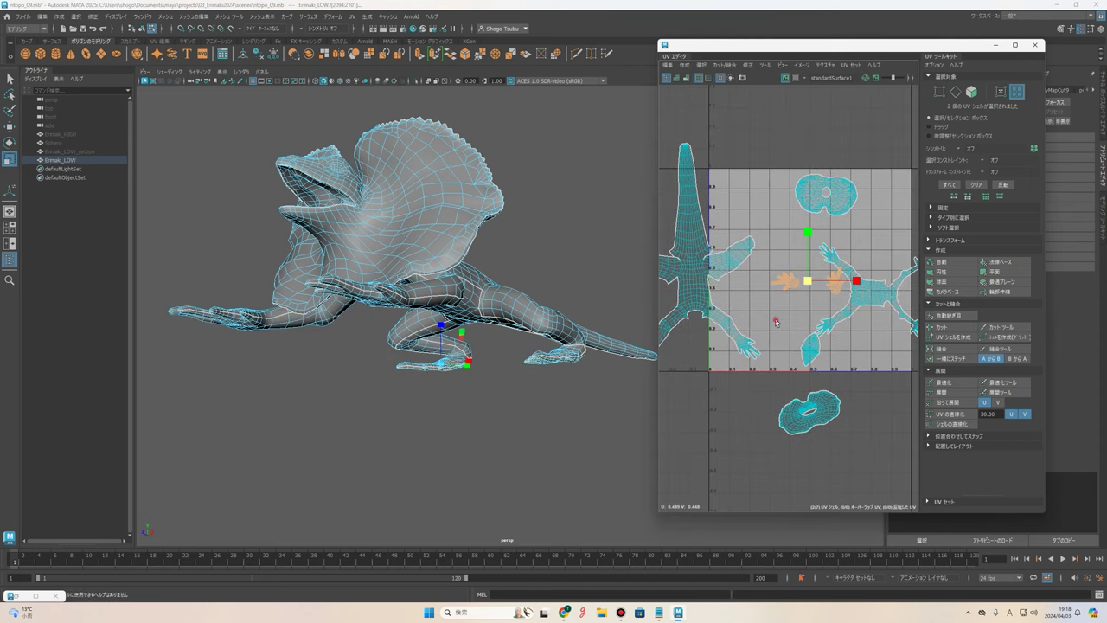
{"action": "key", "text": "ctrl+z"}
Select the body UV shell and get its texel density of 0.3398.
{"action": "left_click_drag", "start_coordinate": [656, 131], "coordinate": [421, 130]}
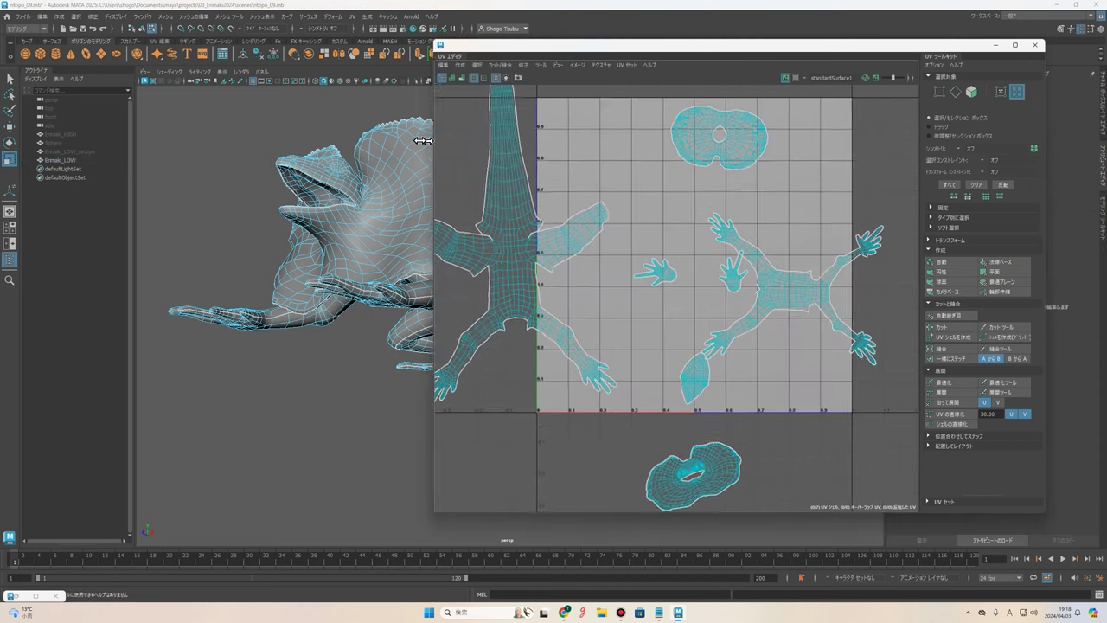
{"action": "key", "text": "ctrl+z"}
{"action": "key", "text": "ctrl+z"}
{"action": "key", "text": "ctrl+z"}
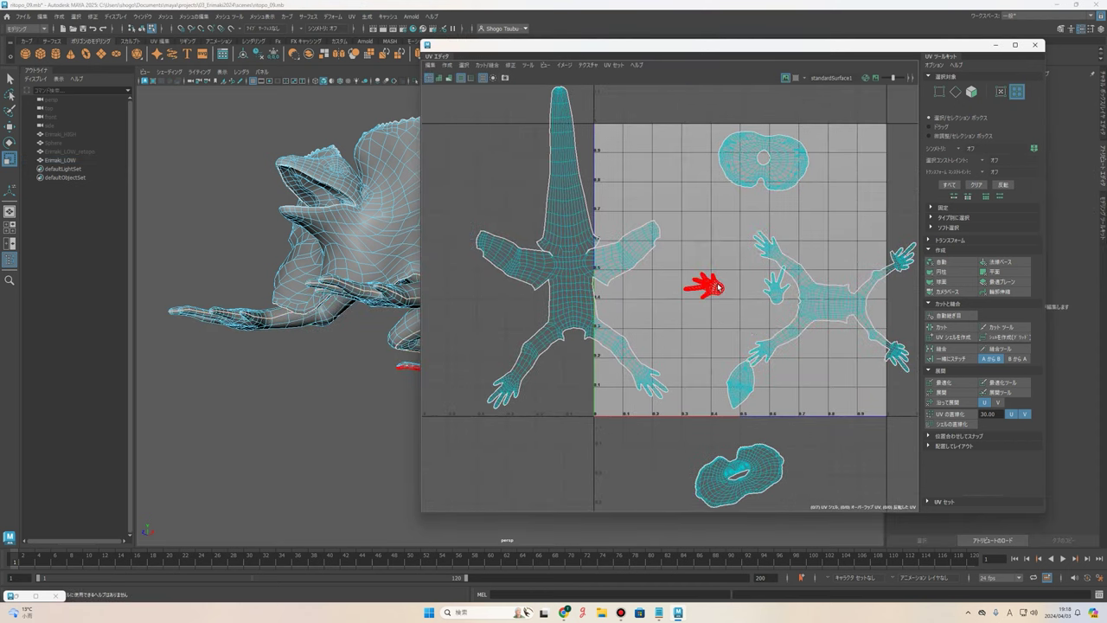
{"action": "key", "text": "ctrl+z"}
{"action": "key", "text": "ctrl+z"}
{"action": "key", "text": "ctrl+z"}
{"action": "left_click", "coordinate": [580, 318]}
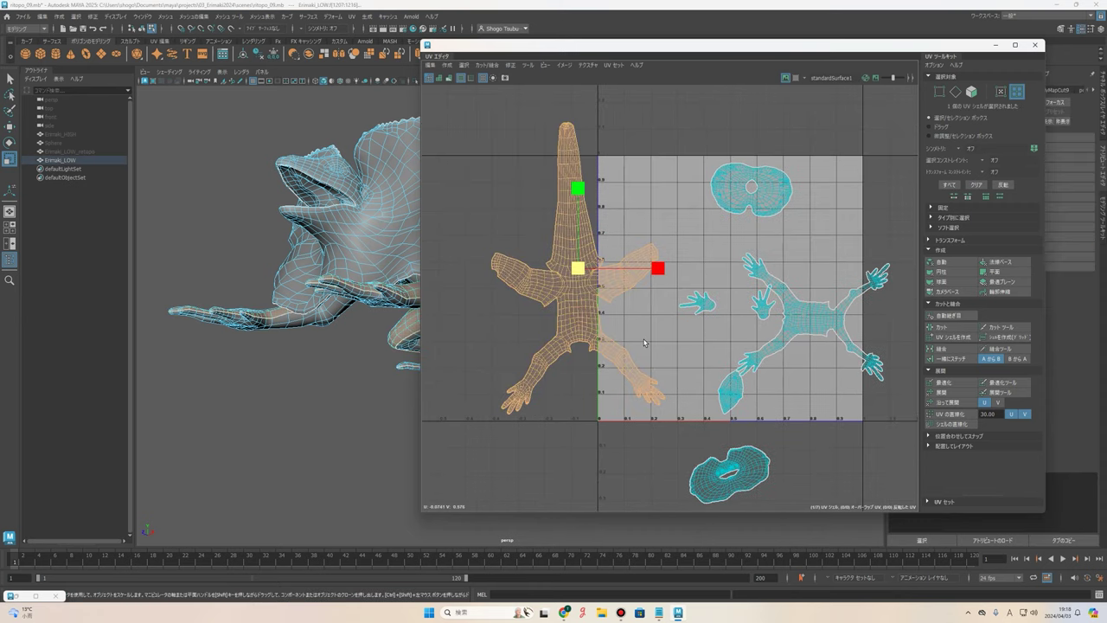
{"action": "key", "text": "w"}
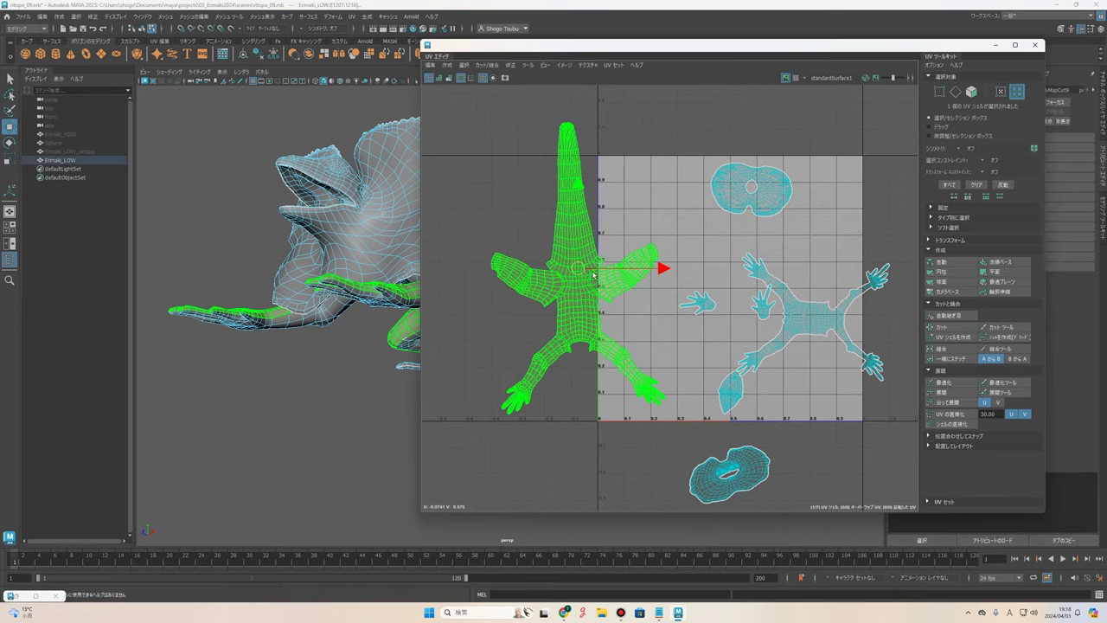
{"action": "left_click", "coordinate": [576, 332]}
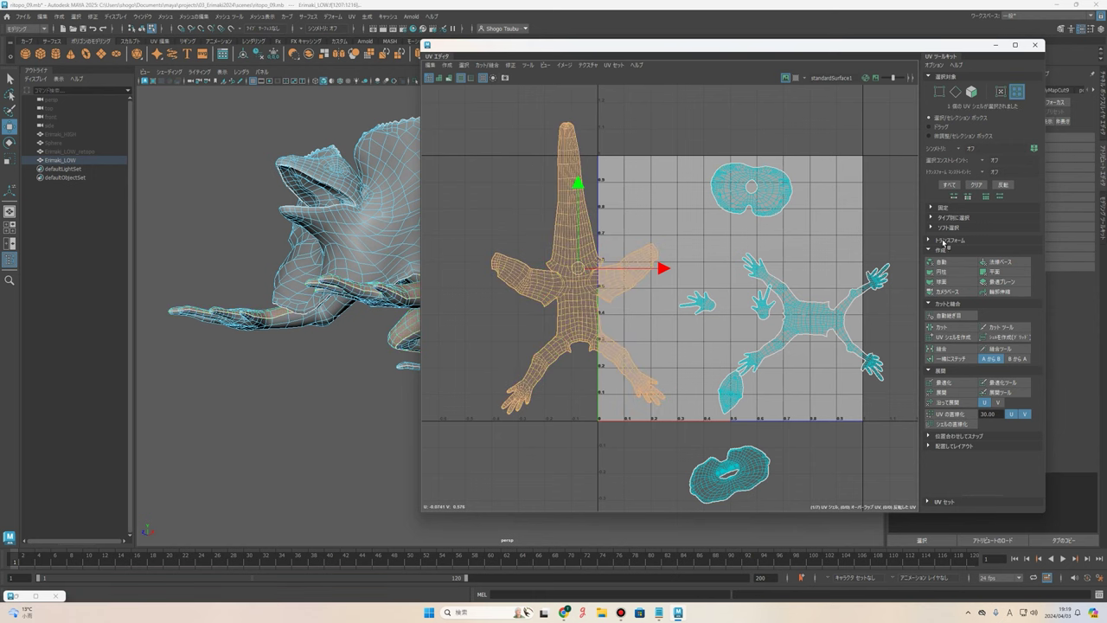
{"action": "left_click", "coordinate": [945, 246]}
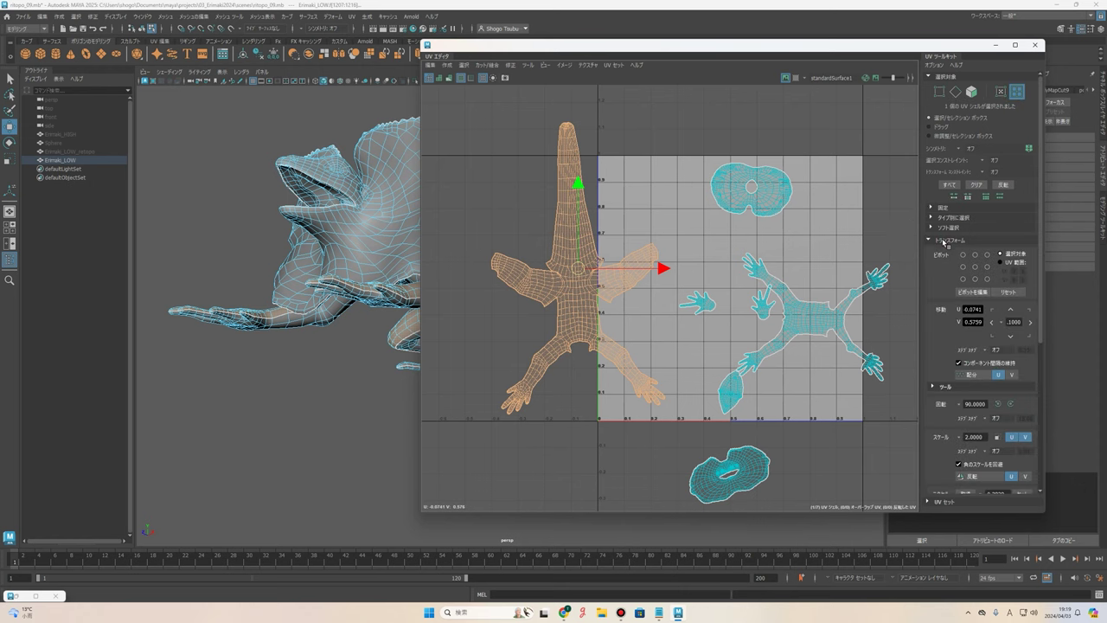
{"action": "scroll", "coordinate": [945, 251], "scroll_direction": "down", "scroll_amount": 2}
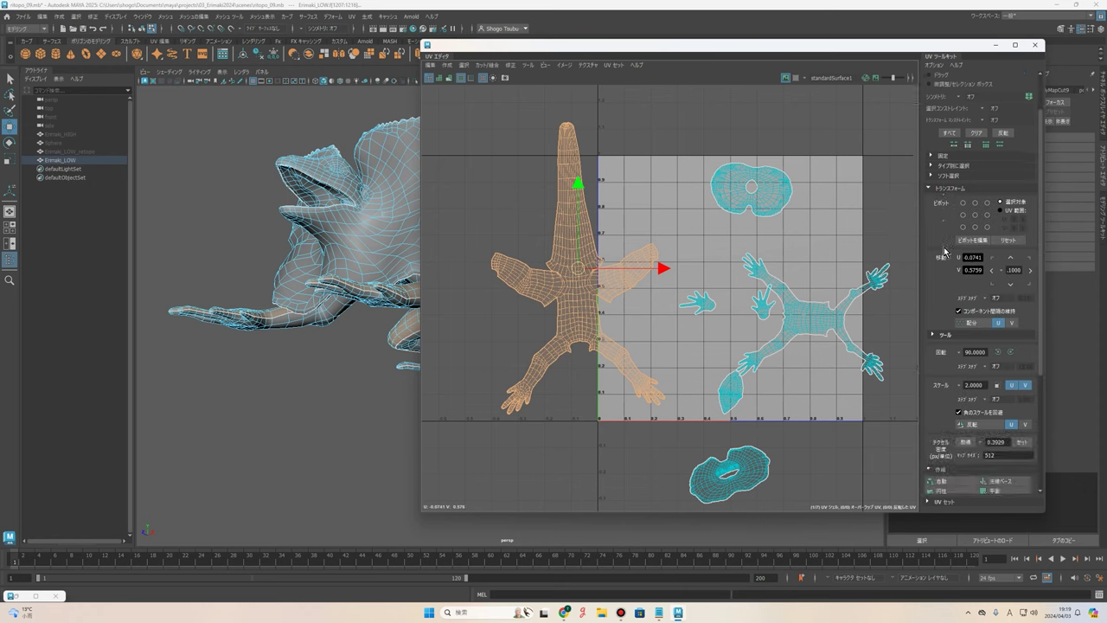
{"action": "scroll", "coordinate": [948, 254], "scroll_direction": "down", "scroll_amount": 1}
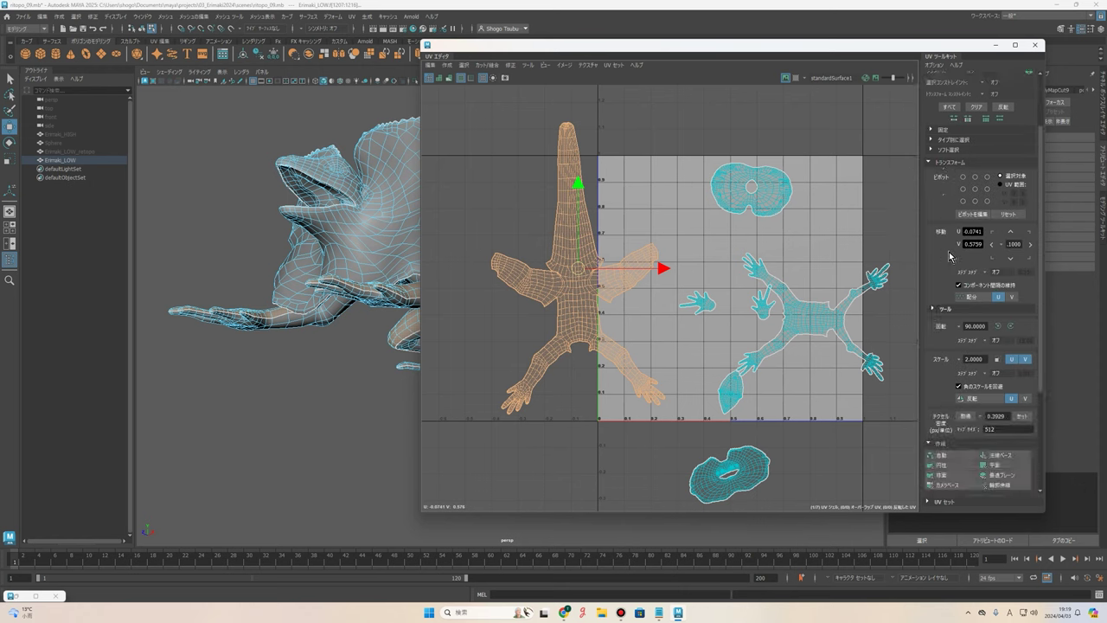
{"action": "left_click", "coordinate": [966, 420]}
Invert the selection from the body shell and set the other shells to 0.3398 texel density.
{"action": "left_click", "coordinate": [524, 299]}
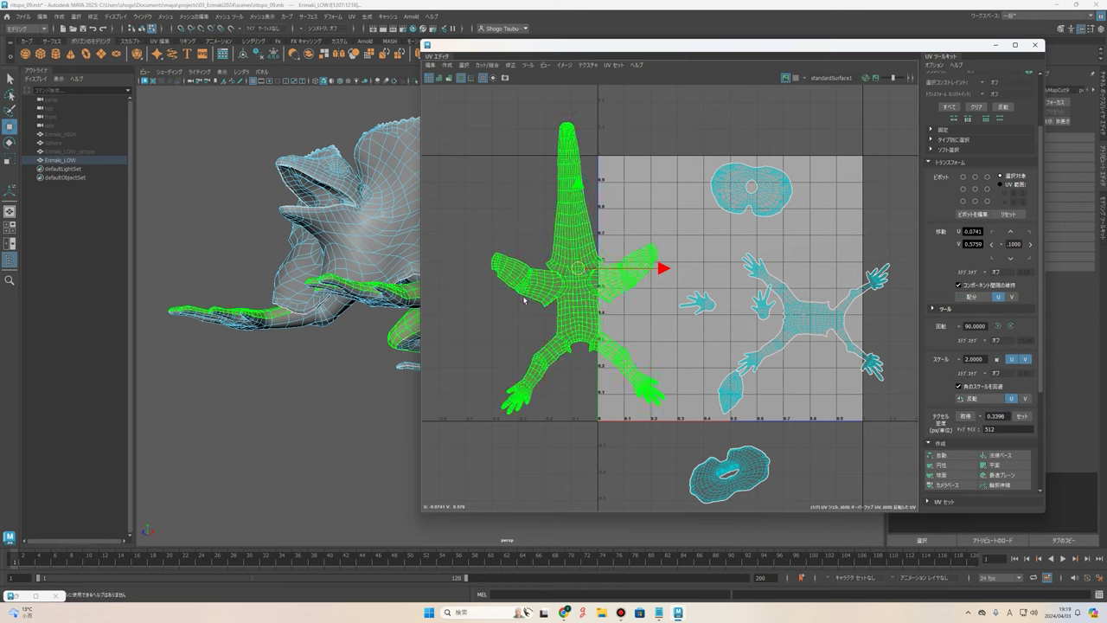
{"action": "scroll", "coordinate": [587, 296], "scroll_direction": "up", "scroll_amount": 2}
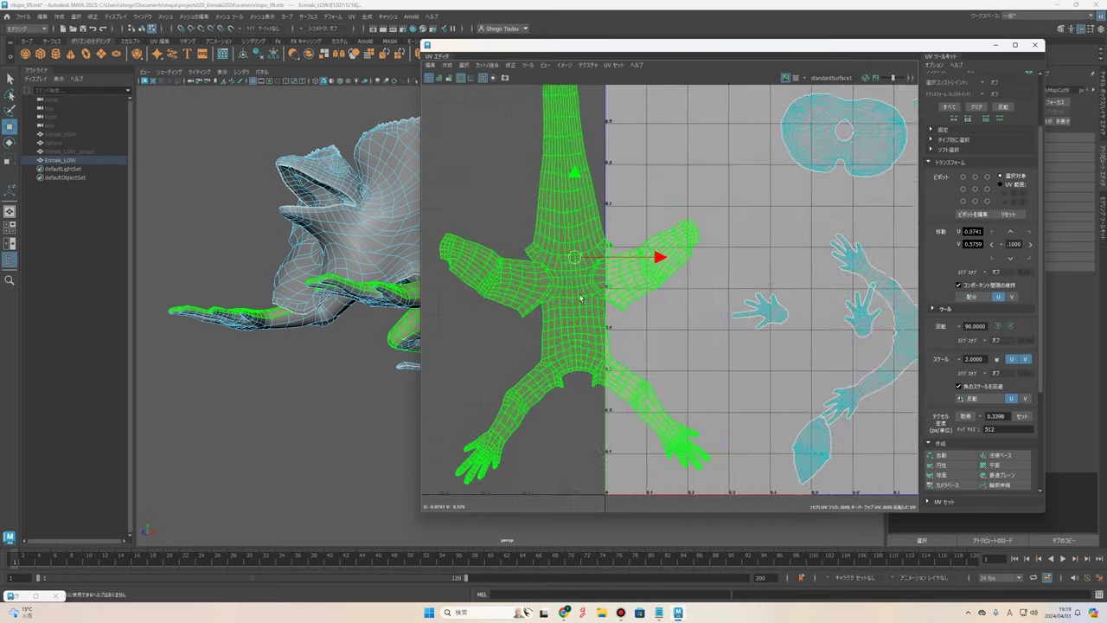
{"action": "scroll", "coordinate": [587, 297], "scroll_direction": "up", "scroll_amount": 2}
{"action": "scroll", "coordinate": [588, 297], "scroll_direction": "down", "scroll_amount": 2}
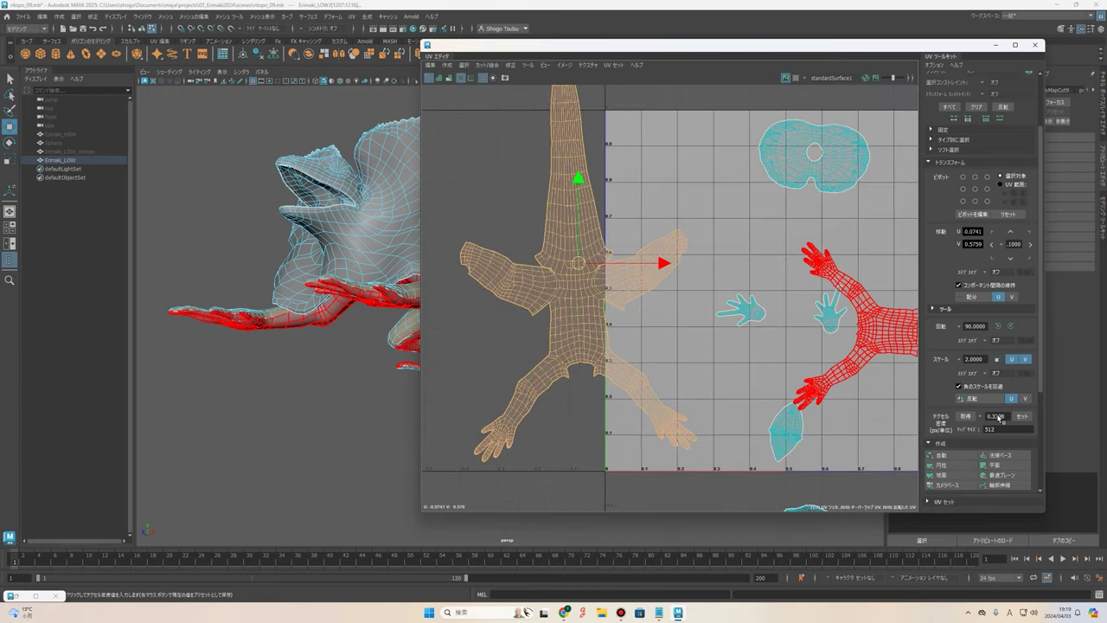
{"action": "left_click", "coordinate": [822, 432]}
{"action": "scroll", "coordinate": [822, 432], "scroll_direction": "down", "scroll_amount": 1}
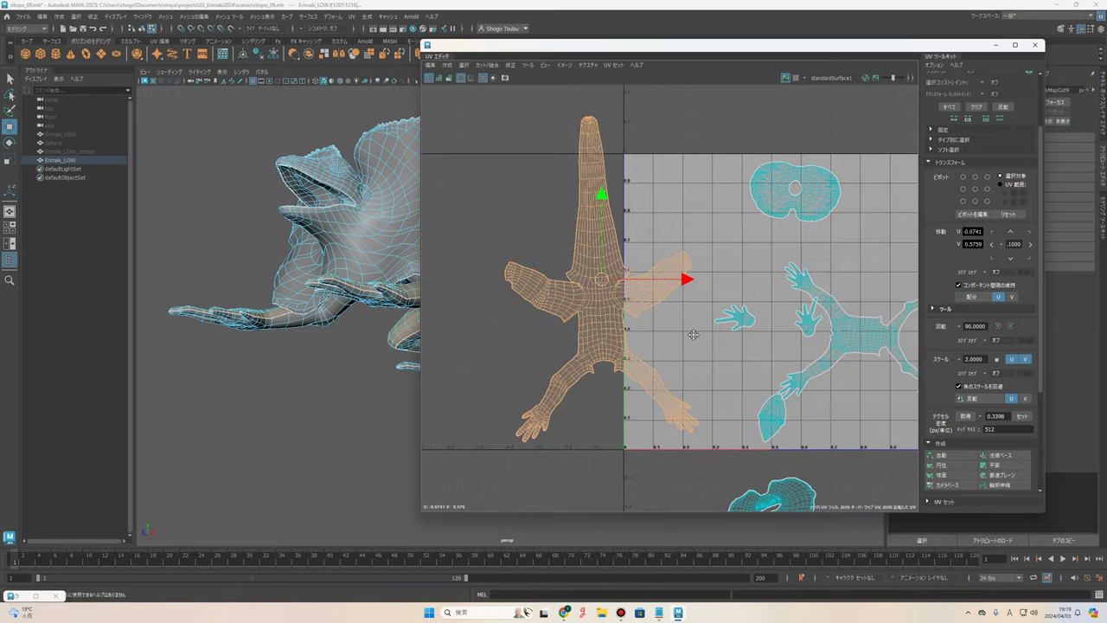
{"action": "scroll", "coordinate": [821, 433], "scroll_direction": "down", "scroll_amount": 2}
{"action": "scroll", "coordinate": [822, 432], "scroll_direction": "down", "scroll_amount": 1}
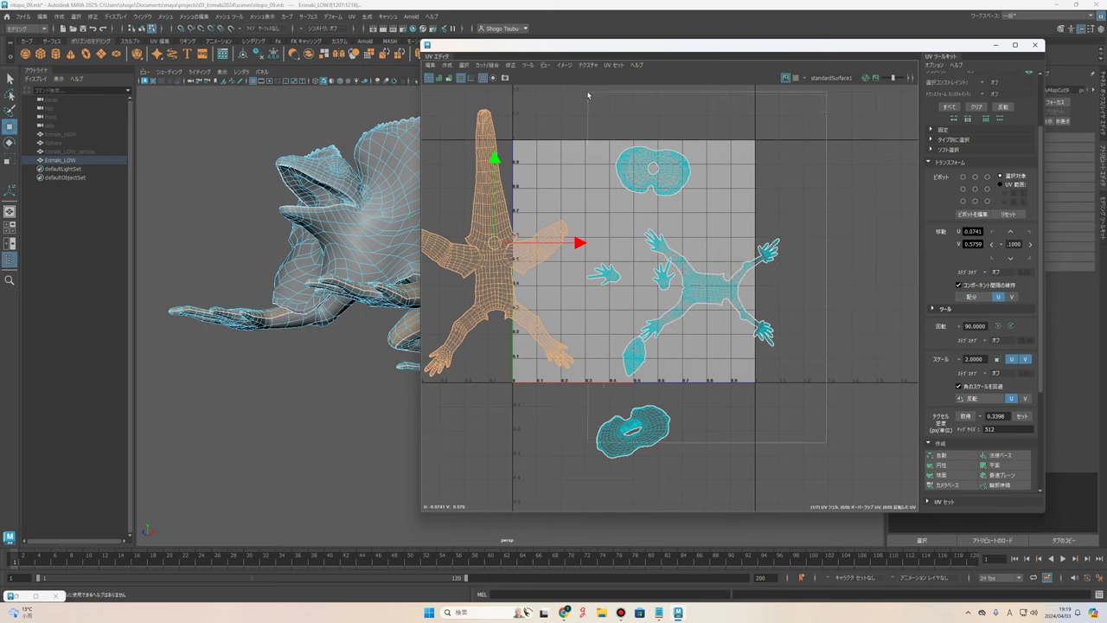
{"action": "key", "text": "ctrl+shift+i"}
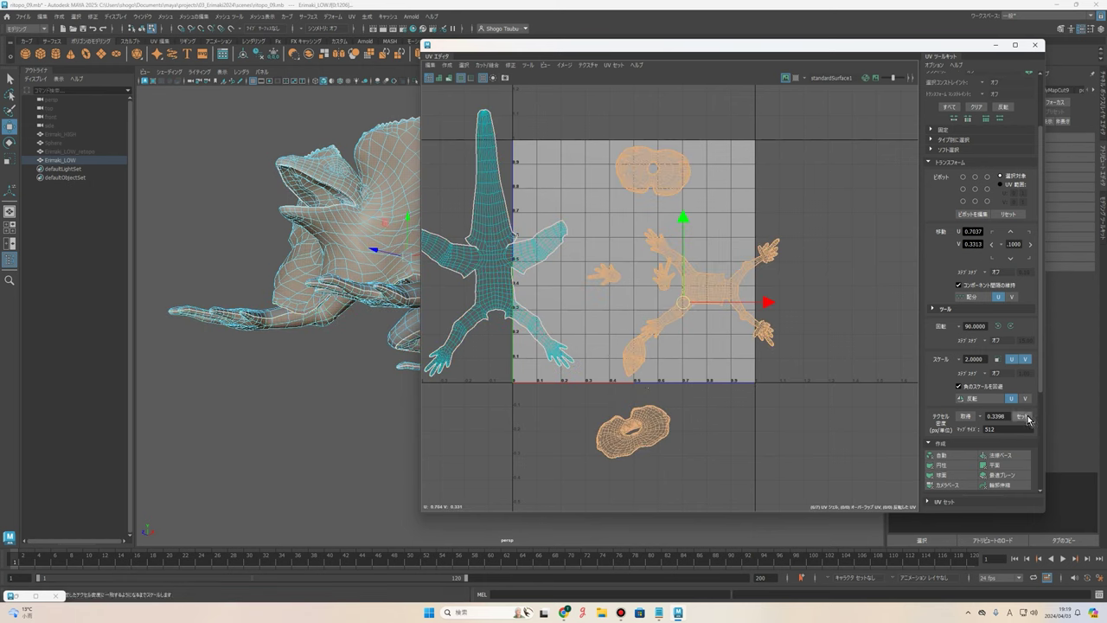
{"action": "left_click", "coordinate": [1027, 415]}
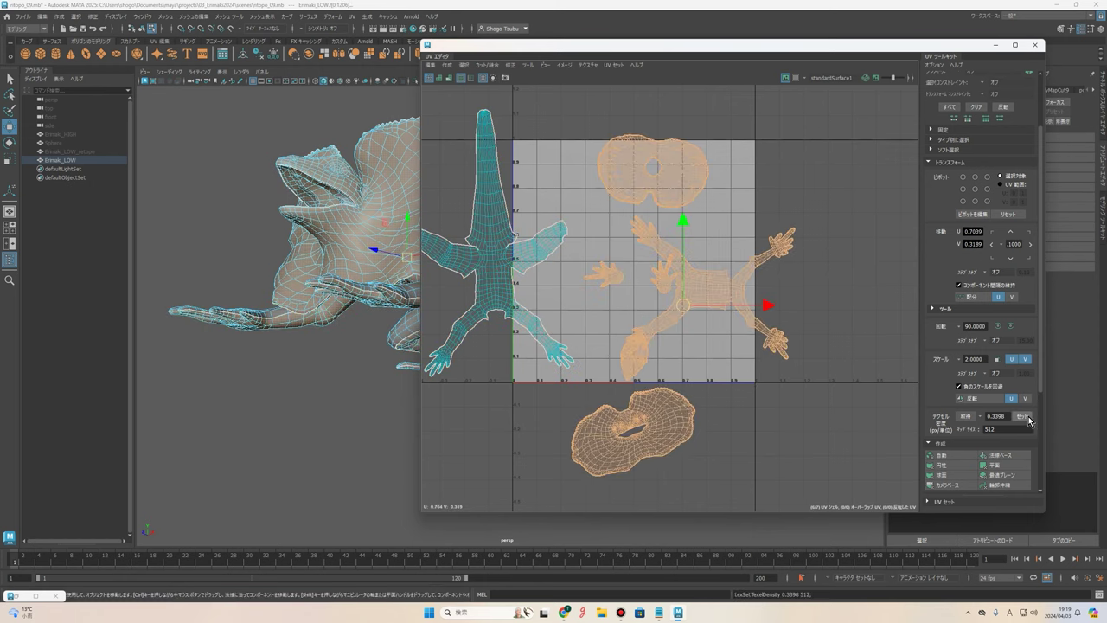
{"action": "middle_click_drag", "start_coordinate": [620, 209], "coordinate": [665, 217], "text": "alt"}
{"action": "left_click_drag", "start_coordinate": [459, 53], "coordinate": [601, 74]}
Turn the checker display back on and inspect the lizard's belly, body and mouth.
{"action": "left_click", "coordinate": [937, 99]}
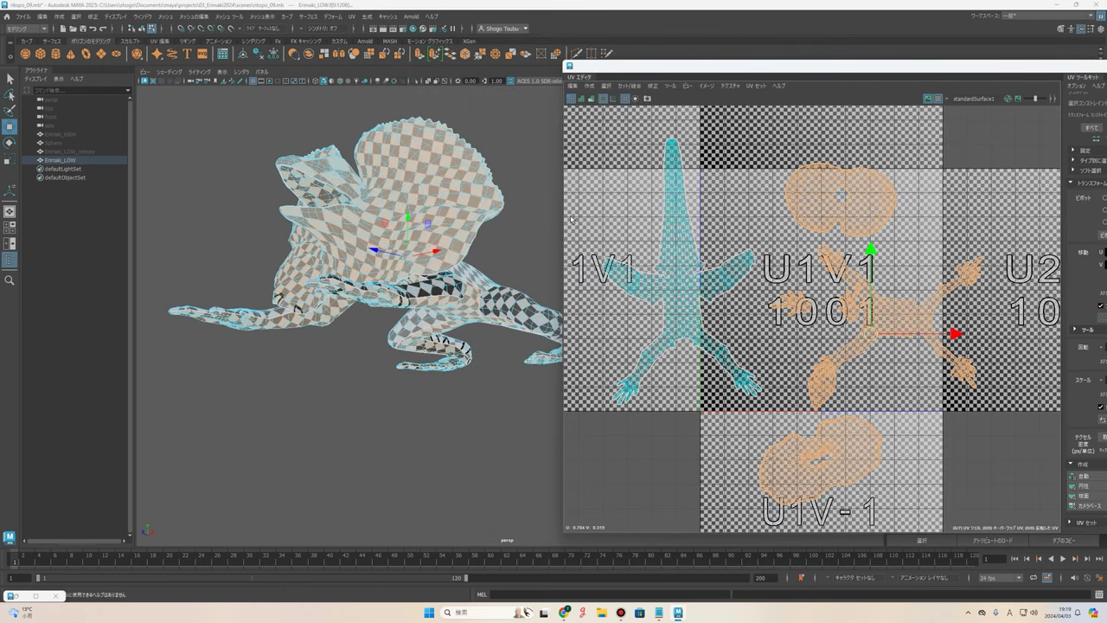
{"action": "scroll", "coordinate": [356, 299], "scroll_direction": "up", "scroll_amount": 3}
{"action": "scroll", "coordinate": [355, 299], "scroll_direction": "up", "scroll_amount": 3}
{"action": "scroll", "coordinate": [355, 298], "scroll_direction": "up", "scroll_amount": 3}
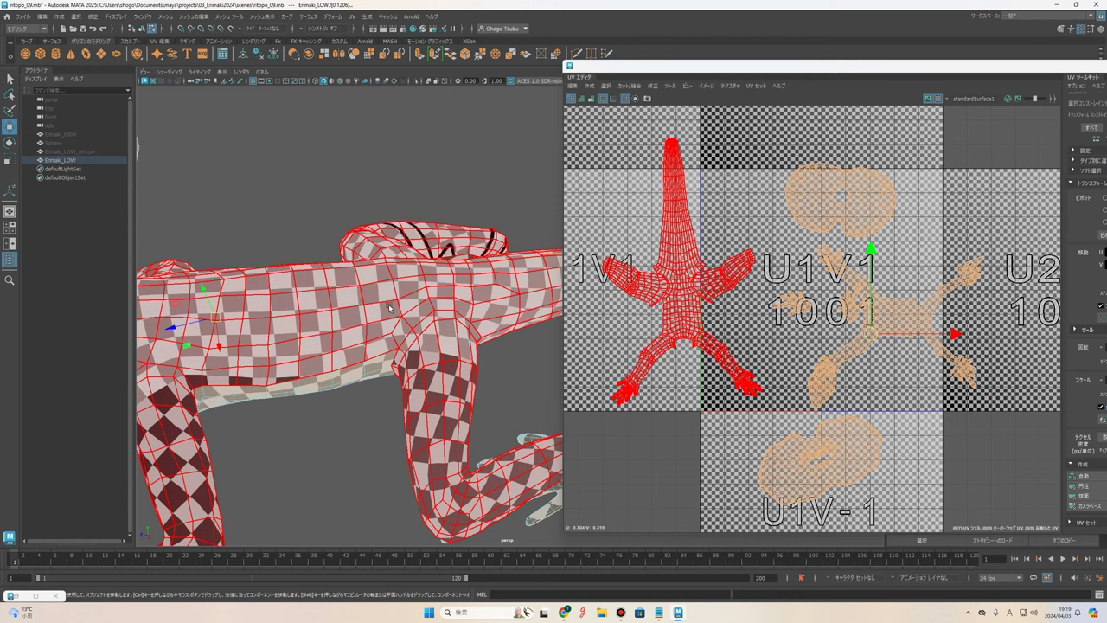
{"action": "mouse_move", "coordinate": [389, 307]}
{"action": "left_mouse_down", "text": "alt"}
{"action": "mouse_move", "coordinate": [371, 316]}
{"action": "mouse_move", "coordinate": [389, 320]}
{"action": "mouse_move", "coordinate": [396, 352]}
{"action": "mouse_move", "coordinate": [370, 341]}
{"action": "mouse_move", "coordinate": [351, 280]}
{"action": "mouse_move", "coordinate": [406, 265]}
{"action": "left_mouse_up", "text": "alt"}
{"action": "left_click", "coordinate": [372, 316]}
{"action": "scroll", "coordinate": [365, 321], "scroll_direction": "up", "scroll_amount": 2}
{"action": "left_click", "coordinate": [389, 320]}
{"action": "left_click", "coordinate": [396, 351]}
{"action": "left_click", "coordinate": [372, 337]}
{"action": "left_click", "coordinate": [372, 311]}
{"action": "mouse_move", "coordinate": [372, 312]}
{"action": "left_mouse_down", "text": "alt"}
{"action": "mouse_move", "coordinate": [406, 317]}
{"action": "mouse_move", "coordinate": [449, 211]}
{"action": "left_mouse_up", "text": "alt"}
{"action": "left_click", "coordinate": [411, 310]}
{"action": "left_click", "coordinate": [449, 210]}
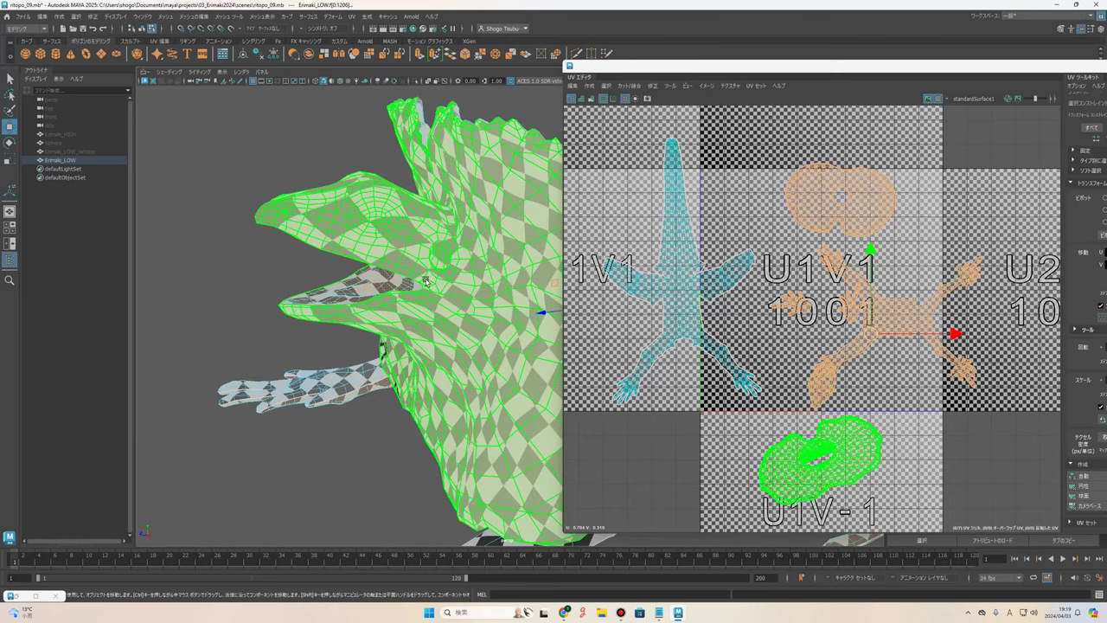
Pick whole UV shells and inspect the mouth shell from the chest side.
{"action": "scroll", "coordinate": [709, 398], "scroll_direction": "down", "scroll_amount": 2}
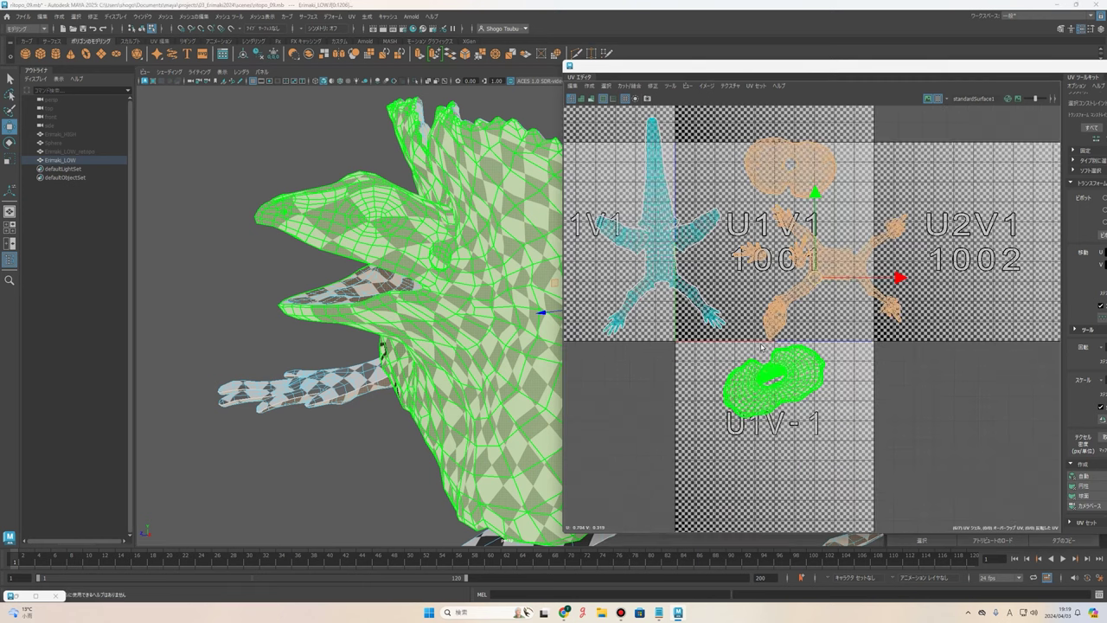
{"action": "right_click_drag", "start_coordinate": [782, 381], "coordinate": [787, 413]}
{"action": "scroll", "coordinate": [786, 407], "scroll_direction": "up", "scroll_amount": 3}
{"action": "key", "text": "F8"}
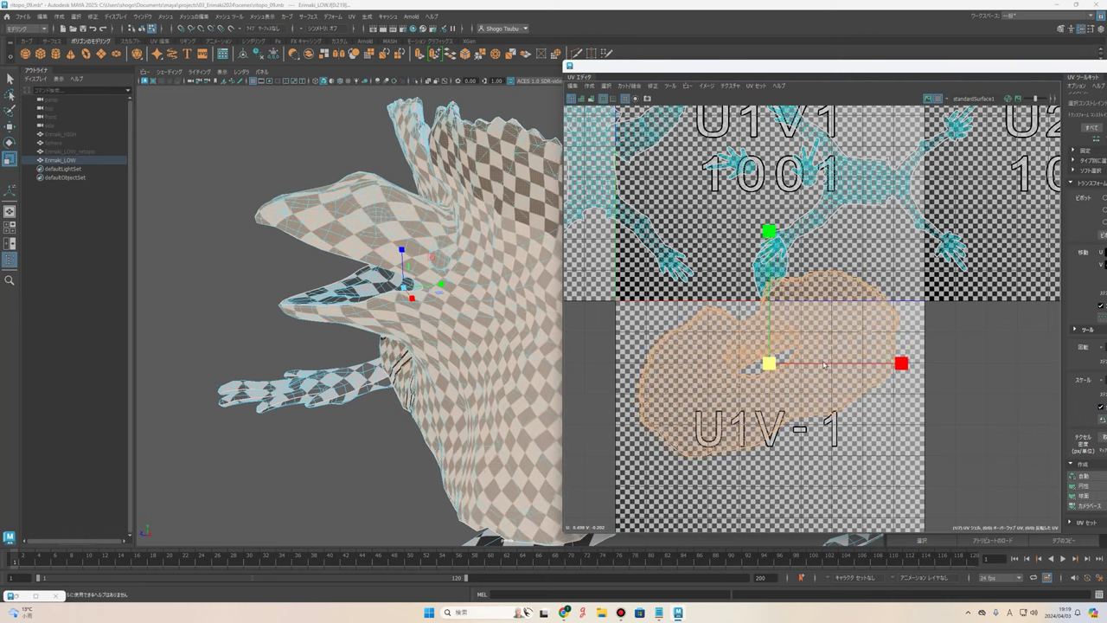
{"action": "scroll", "coordinate": [827, 364], "scroll_direction": "down", "scroll_amount": 2}
{"action": "scroll", "coordinate": [484, 363], "scroll_direction": "up", "scroll_amount": 3}
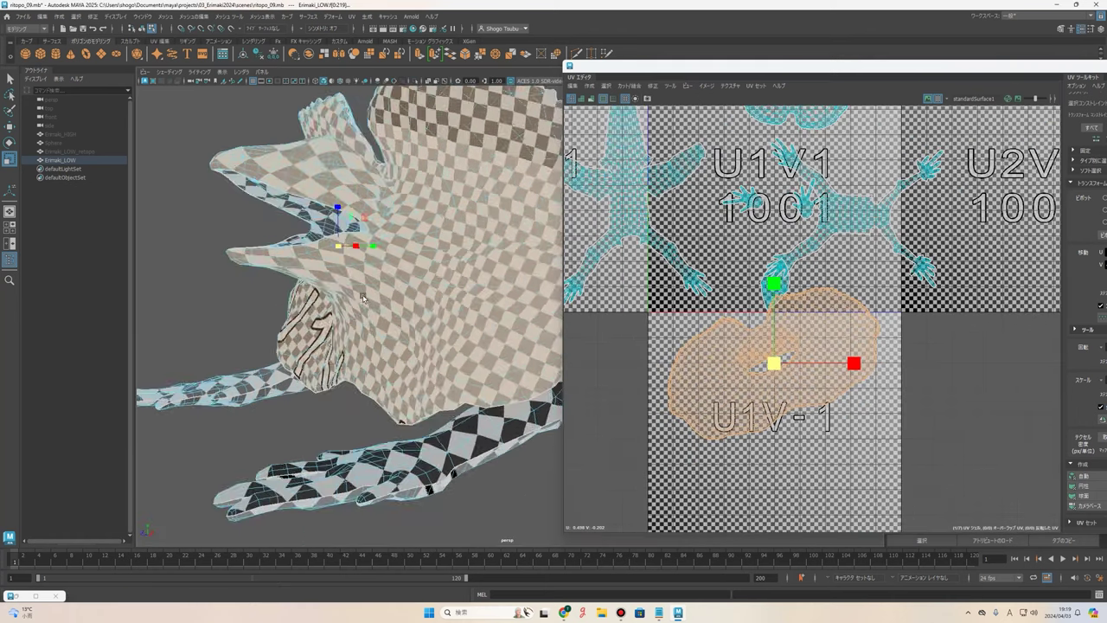
{"action": "mouse_move", "coordinate": [484, 363]}
{"action": "left_mouse_down", "text": "alt"}
{"action": "mouse_move", "coordinate": [372, 311]}
{"action": "mouse_move", "coordinate": [485, 346]}
{"action": "left_mouse_up", "text": "alt"}
{"action": "left_click", "coordinate": [359, 308]}
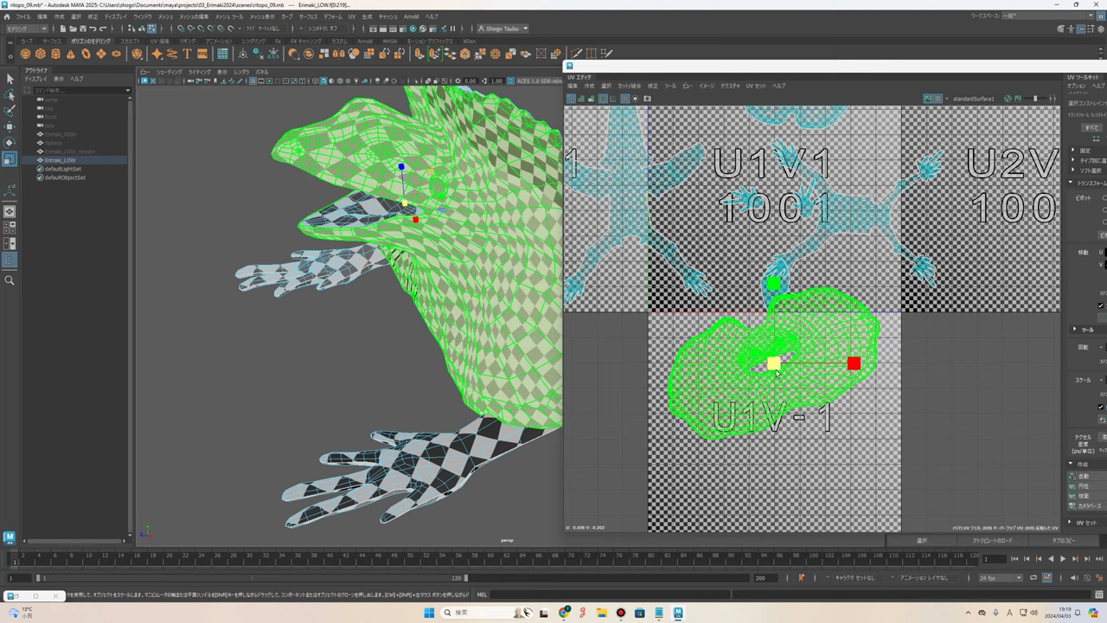
{"action": "mouse_move", "coordinate": [484, 346]}
{"action": "left_mouse_down", "text": "alt"}
{"action": "mouse_move", "coordinate": [415, 331]}
{"action": "mouse_move", "coordinate": [450, 320]}
{"action": "left_mouse_up", "text": "alt"}
{"action": "scroll", "coordinate": [766, 418], "scroll_direction": "down", "scroll_amount": 2}
{"action": "scroll", "coordinate": [766, 419], "scroll_direction": "down", "scroll_amount": 1}
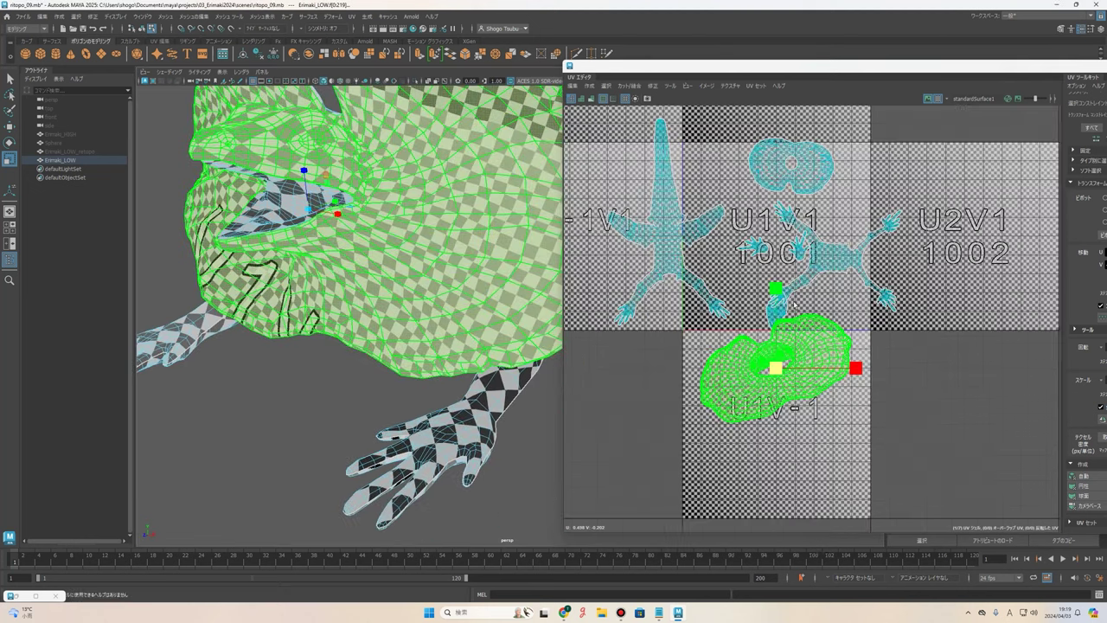
Turn off the checker display and frame all UV shells with nothing selected.
{"action": "left_click", "coordinate": [938, 99]}
{"action": "scroll", "coordinate": [906, 257], "scroll_direction": "down", "scroll_amount": 1}
{"action": "middle_click_drag", "start_coordinate": [878, 279], "coordinate": [862, 309], "text": "alt"}
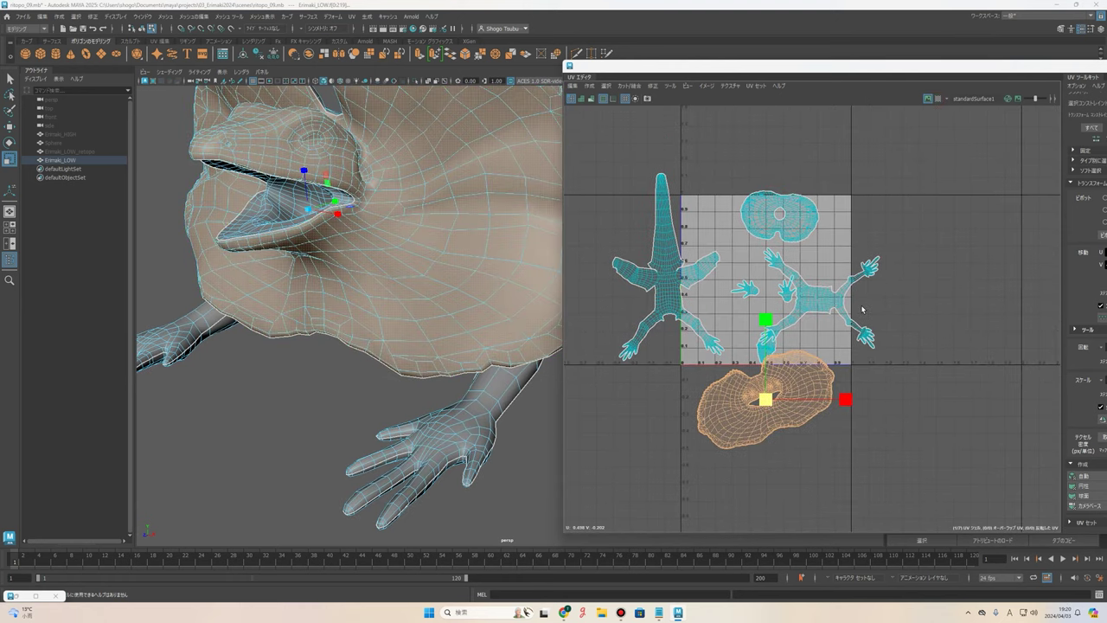
{"action": "right_click_drag", "start_coordinate": [869, 298], "coordinate": [843, 363]}
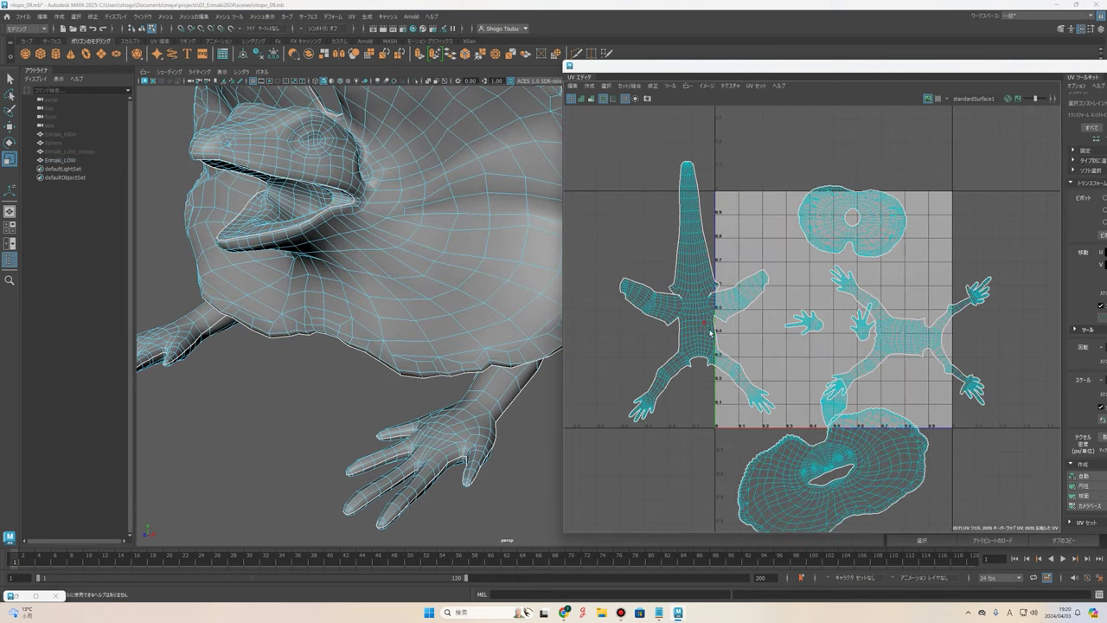
Select the torso UV shell, widen the UV Editor, and scroll to the Arrange and Layout section.
{"action": "left_click", "coordinate": [711, 331]}
{"action": "left_click_drag", "start_coordinate": [717, 67], "coordinate": [474, 67]}
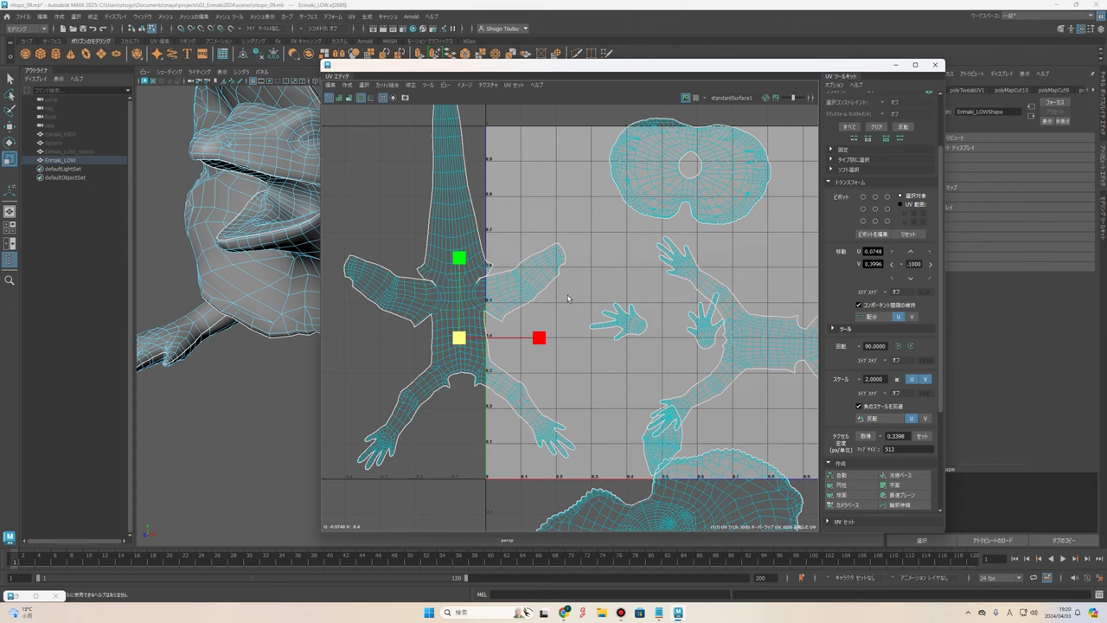
{"action": "left_click_drag", "start_coordinate": [313, 233], "coordinate": [224, 233]}
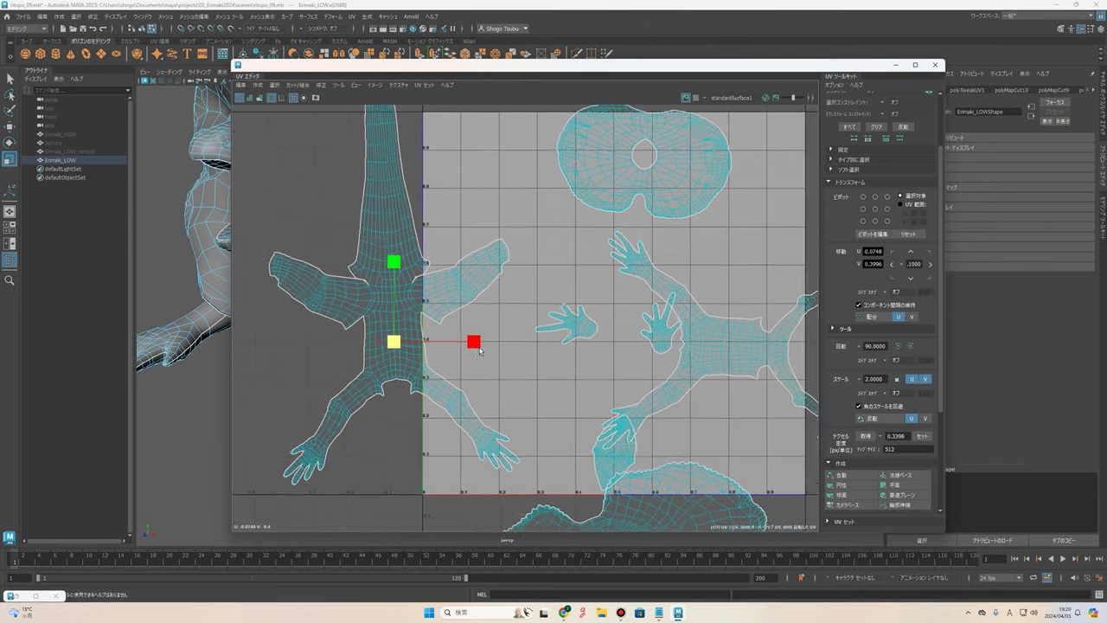
{"action": "scroll", "coordinate": [476, 340], "scroll_direction": "down", "scroll_amount": 1}
{"action": "scroll", "coordinate": [550, 396], "scroll_direction": "down", "scroll_amount": 1}
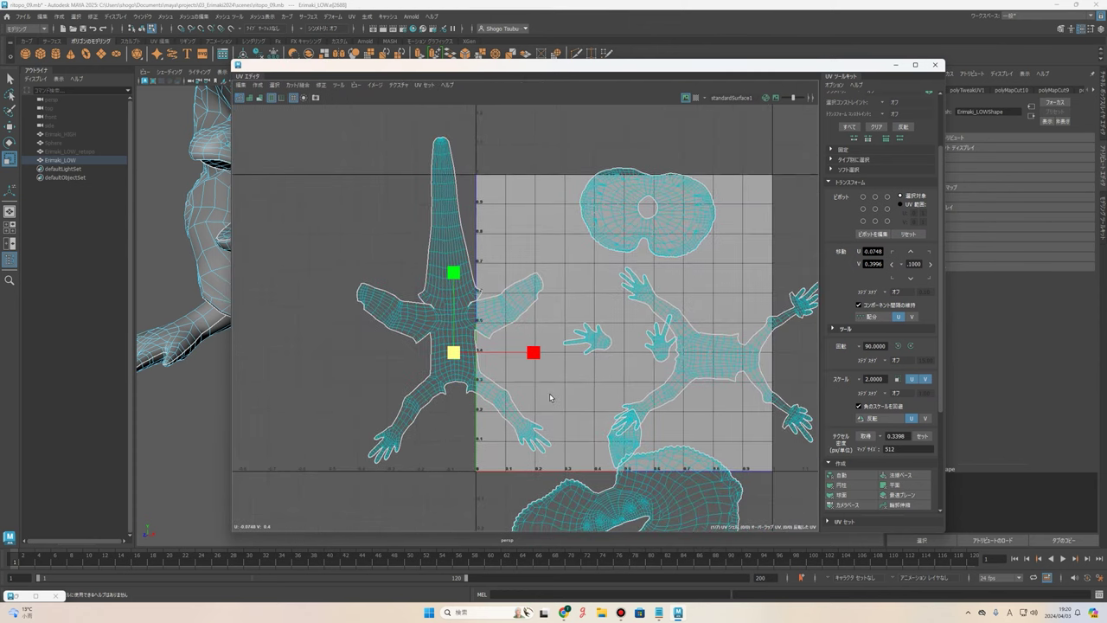
{"action": "scroll", "coordinate": [489, 383], "scroll_direction": "up", "scroll_amount": 1}
{"action": "scroll", "coordinate": [486, 377], "scroll_direction": "up", "scroll_amount": 1}
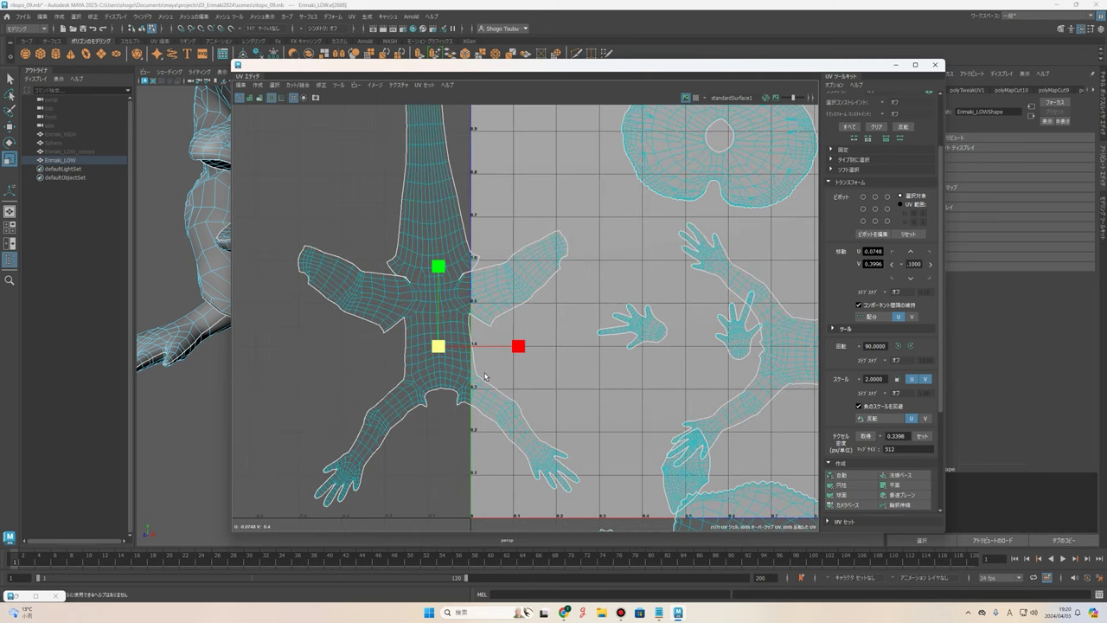
{"action": "scroll", "coordinate": [450, 290], "scroll_direction": "up", "scroll_amount": 1}
{"action": "scroll", "coordinate": [438, 271], "scroll_direction": "up", "scroll_amount": 2}
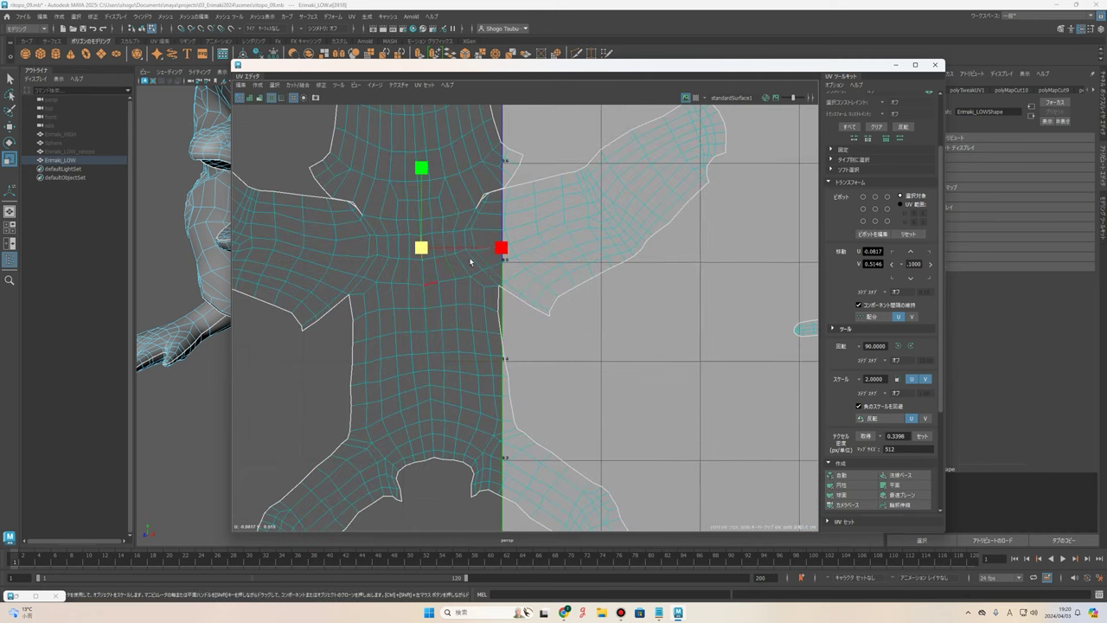
{"action": "scroll", "coordinate": [682, 392], "scroll_direction": "down", "scroll_amount": 1}
{"action": "scroll", "coordinate": [681, 393], "scroll_direction": "down", "scroll_amount": 2}
{"action": "scroll", "coordinate": [891, 467], "scroll_direction": "down", "scroll_amount": 2}
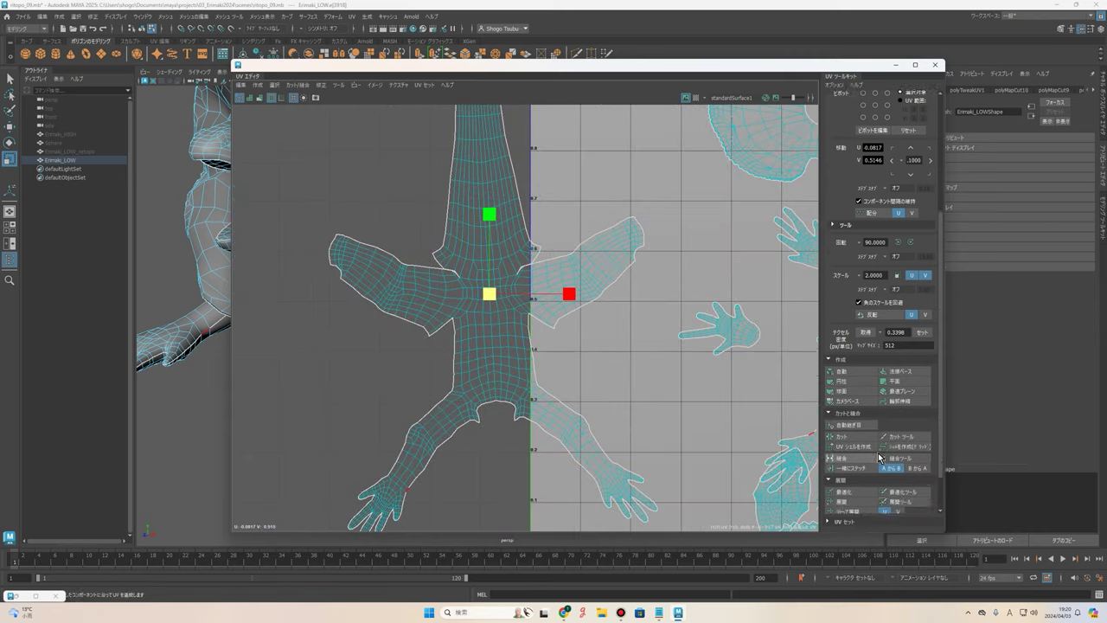
{"action": "scroll", "coordinate": [886, 465], "scroll_direction": "down", "scroll_amount": 2}
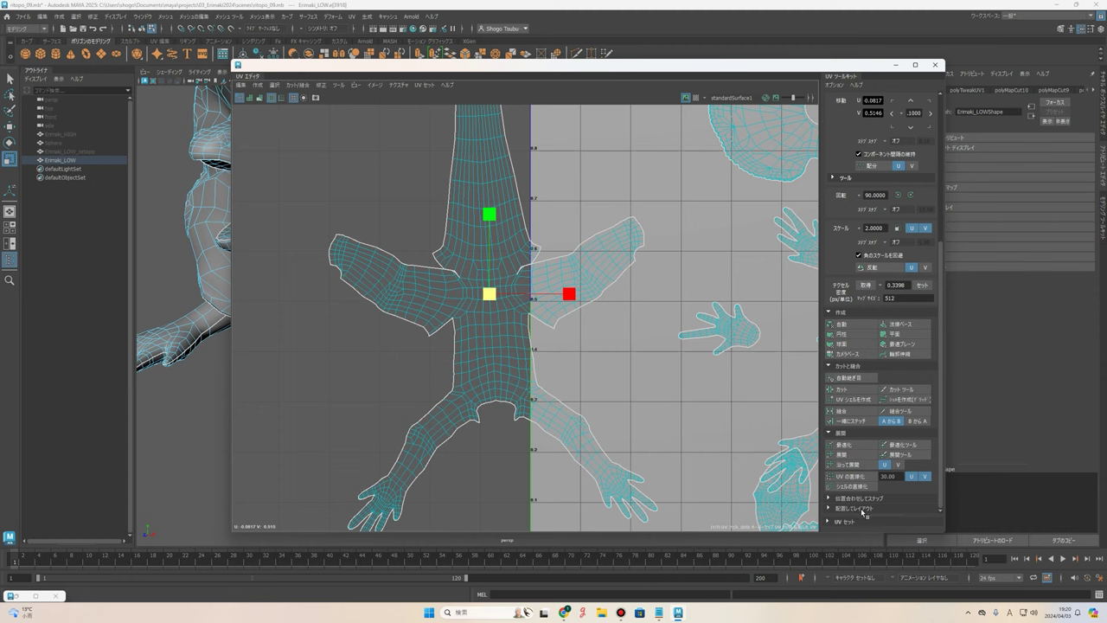
{"action": "scroll", "coordinate": [872, 493], "scroll_direction": "down", "scroll_amount": 3}
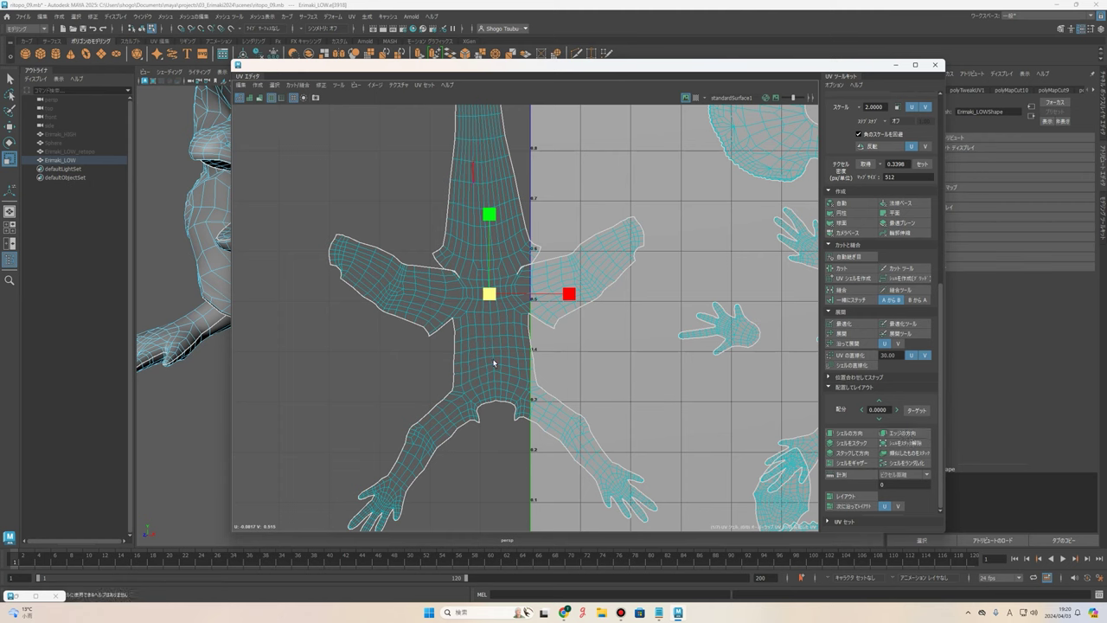
Orient the body UV shell along a chosen edge.
{"action": "left_click", "coordinate": [911, 440]}
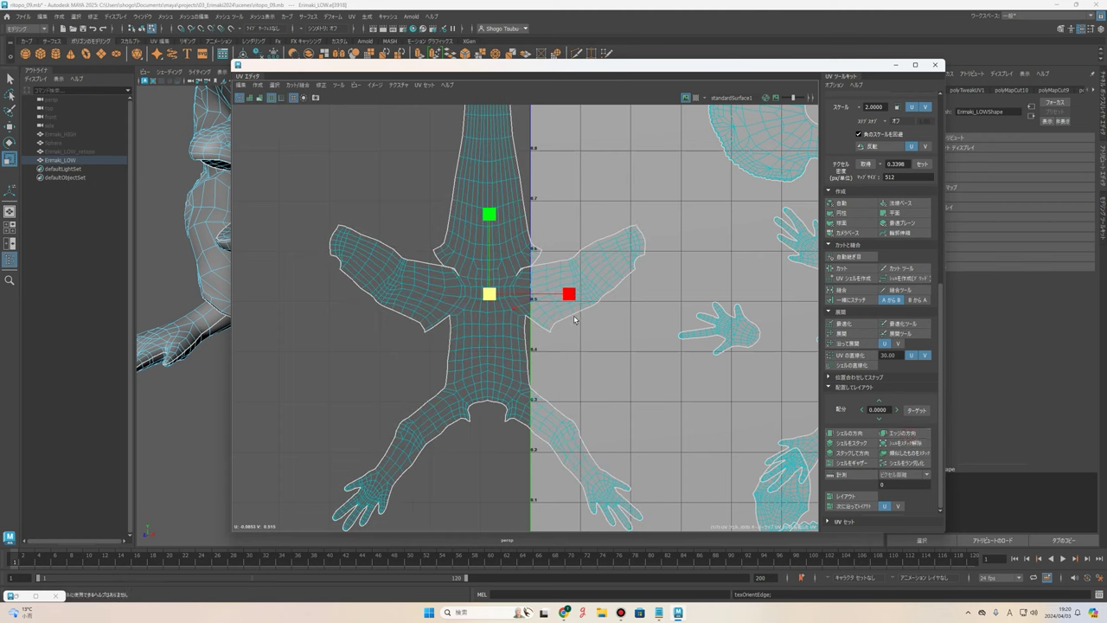
{"action": "scroll", "coordinate": [574, 319], "scroll_direction": "down", "scroll_amount": 2}
{"action": "scroll", "coordinate": [562, 329], "scroll_direction": "down", "scroll_amount": 2}
{"action": "scroll", "coordinate": [588, 372], "scroll_direction": "down", "scroll_amount": 1}
{"action": "middle_click_drag", "start_coordinate": [610, 345], "coordinate": [624, 284], "text": "alt"}
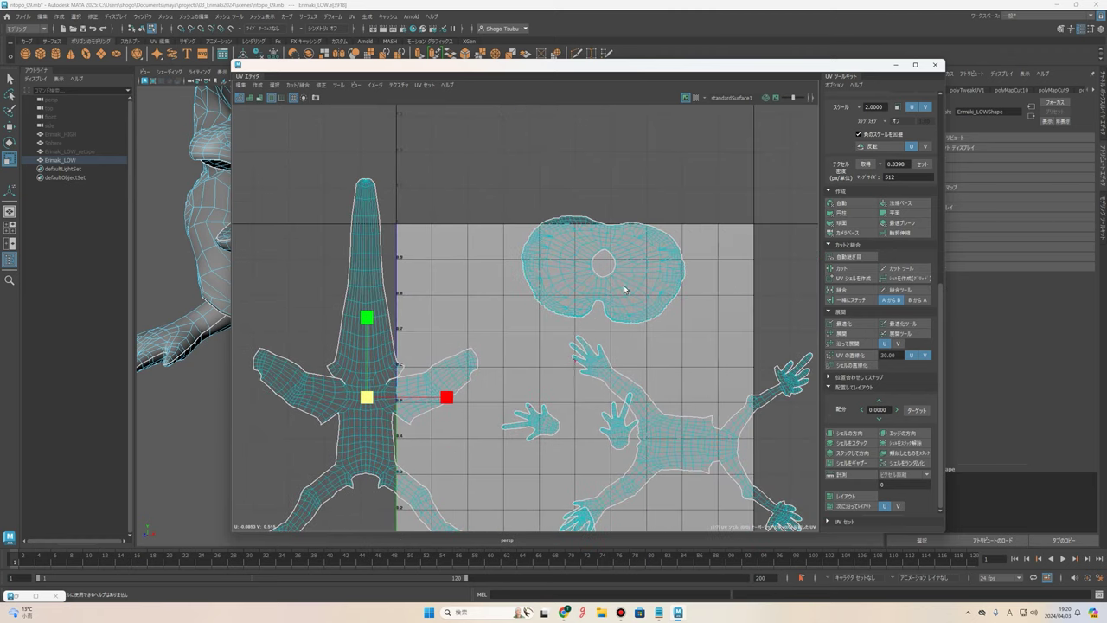
{"action": "scroll", "coordinate": [624, 284], "scroll_direction": "up", "scroll_amount": 3}
{"action": "left_click", "coordinate": [601, 268]}
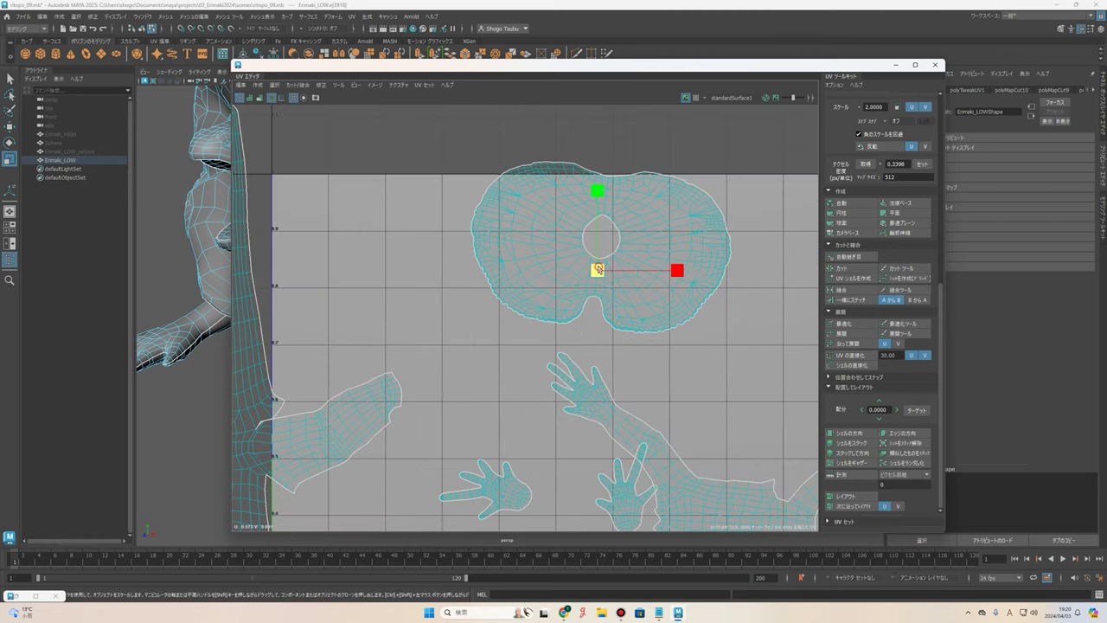
{"action": "left_click", "coordinate": [909, 437]}
{"action": "scroll", "coordinate": [676, 298], "scroll_direction": "down", "scroll_amount": 1}
{"action": "middle_click_drag", "start_coordinate": [666, 502], "coordinate": [676, 298], "text": "alt"}
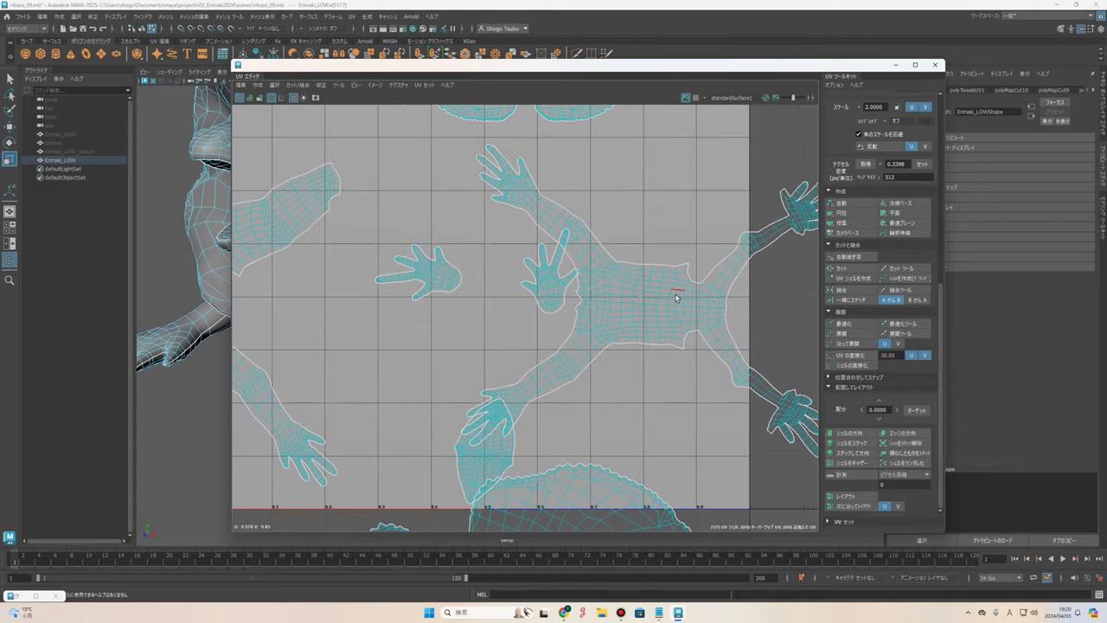
{"action": "left_click", "coordinate": [649, 308]}
{"action": "left_click", "coordinate": [922, 437]}
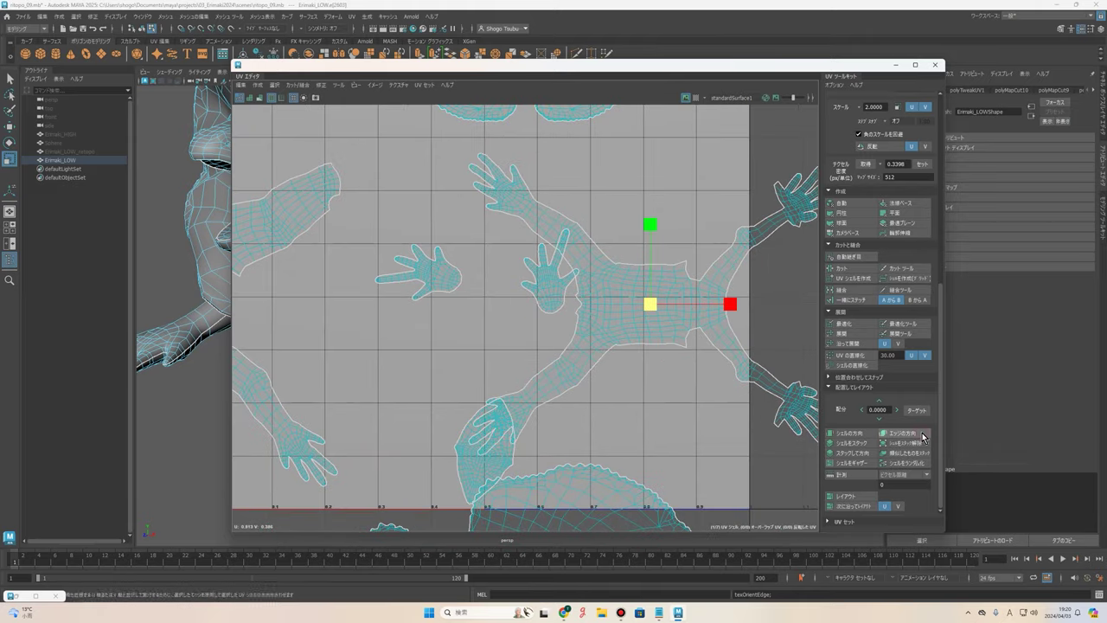
Rotate the body UV shell 90 degrees within the 0–1 tile.
{"action": "scroll", "coordinate": [640, 317], "scroll_direction": "down", "scroll_amount": 2}
{"action": "scroll", "coordinate": [663, 321], "scroll_direction": "down", "scroll_amount": 1}
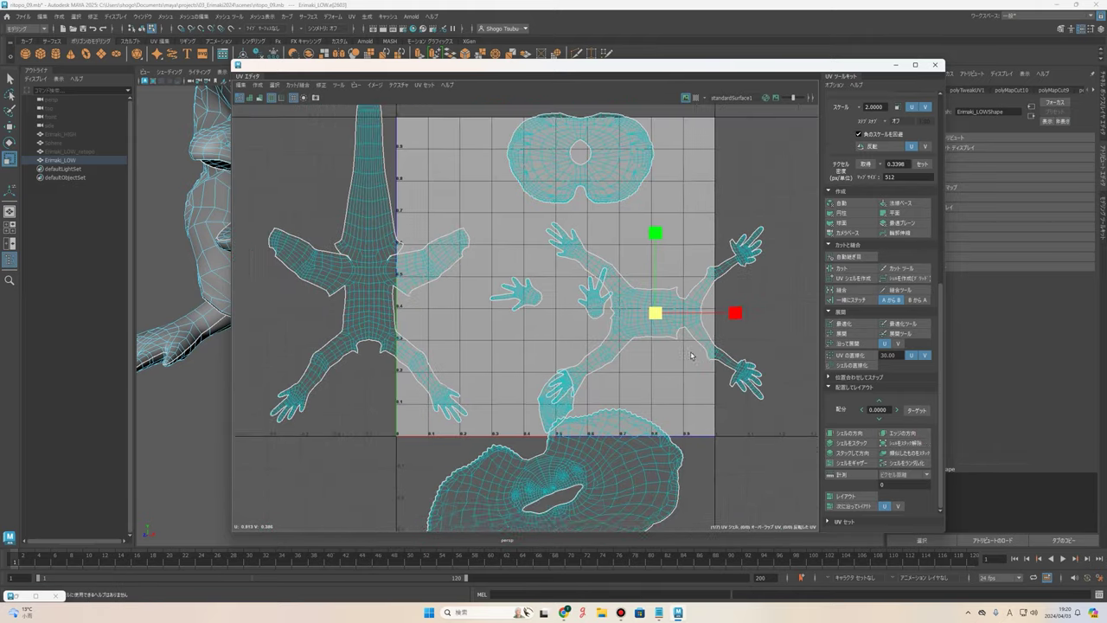
{"action": "middle_click_drag", "start_coordinate": [680, 351], "coordinate": [627, 377], "text": "alt"}
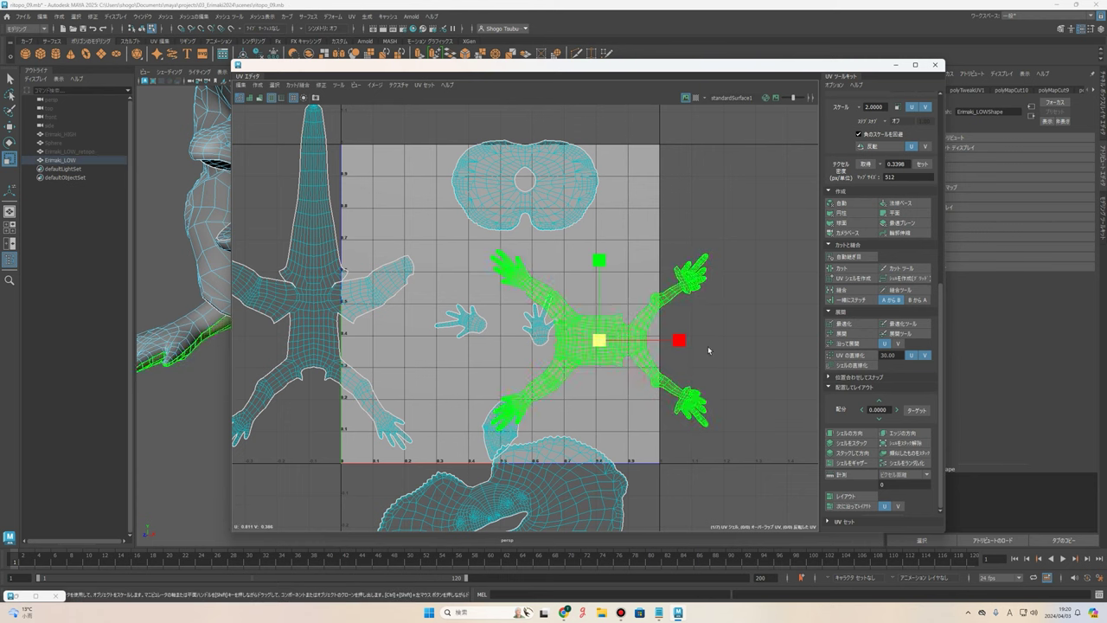
{"action": "scroll", "coordinate": [867, 303], "scroll_direction": "up", "scroll_amount": 5}
{"action": "scroll", "coordinate": [873, 302], "scroll_direction": "up", "scroll_amount": 5}
{"action": "scroll", "coordinate": [891, 307], "scroll_direction": "up", "scroll_amount": 3}
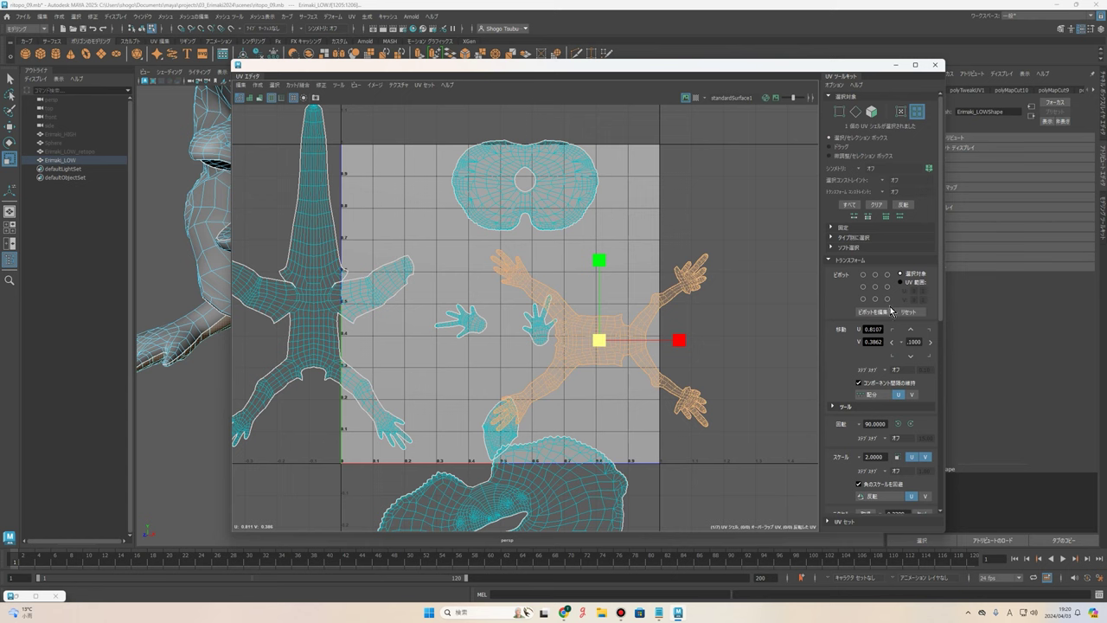
{"action": "scroll", "coordinate": [900, 372], "scroll_direction": "down", "scroll_amount": 2}
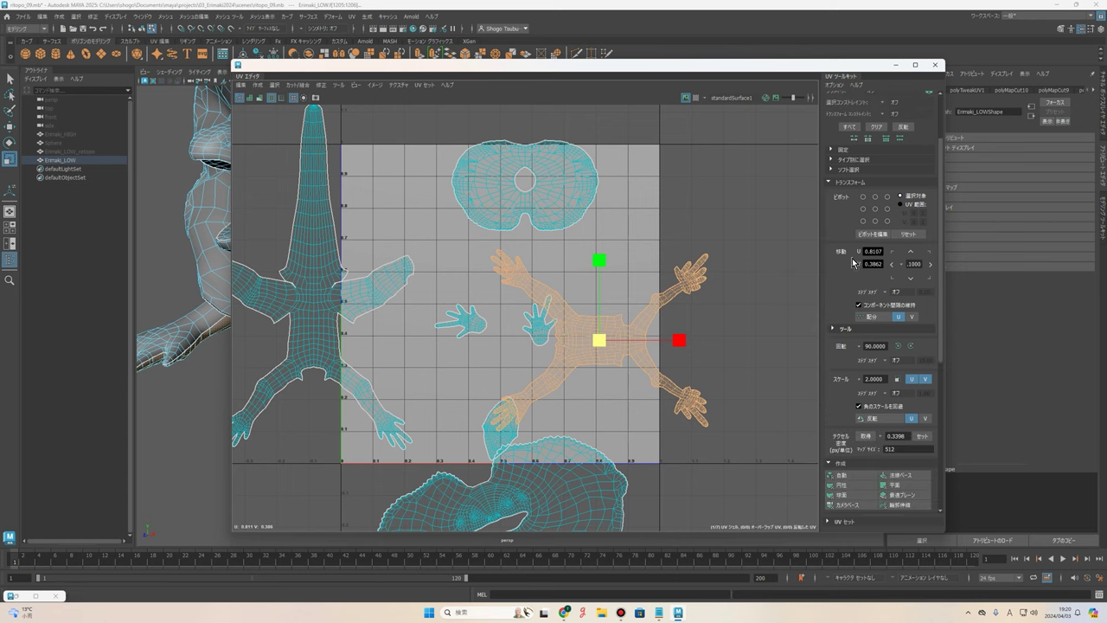
{"action": "left_click", "coordinate": [911, 347]}
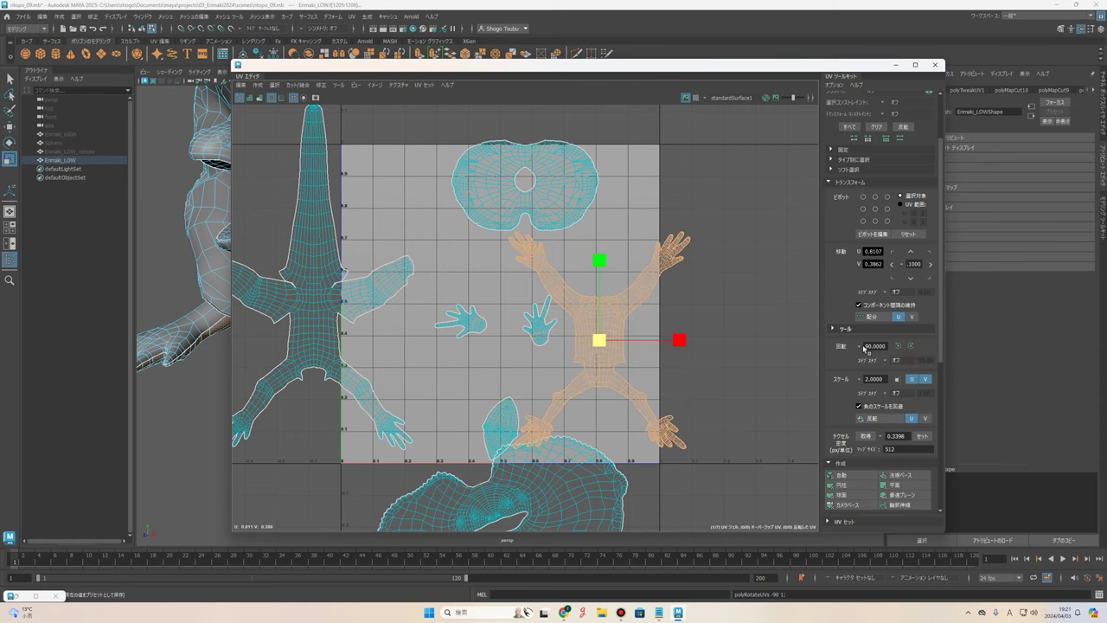
Orient the left hand UV shell along its edge.
{"action": "scroll", "coordinate": [537, 312], "scroll_direction": "down", "scroll_amount": 2}
{"action": "middle_click_drag", "start_coordinate": [536, 311], "coordinate": [610, 311], "text": "alt"}
{"action": "scroll", "coordinate": [620, 267], "scroll_direction": "up", "scroll_amount": 2}
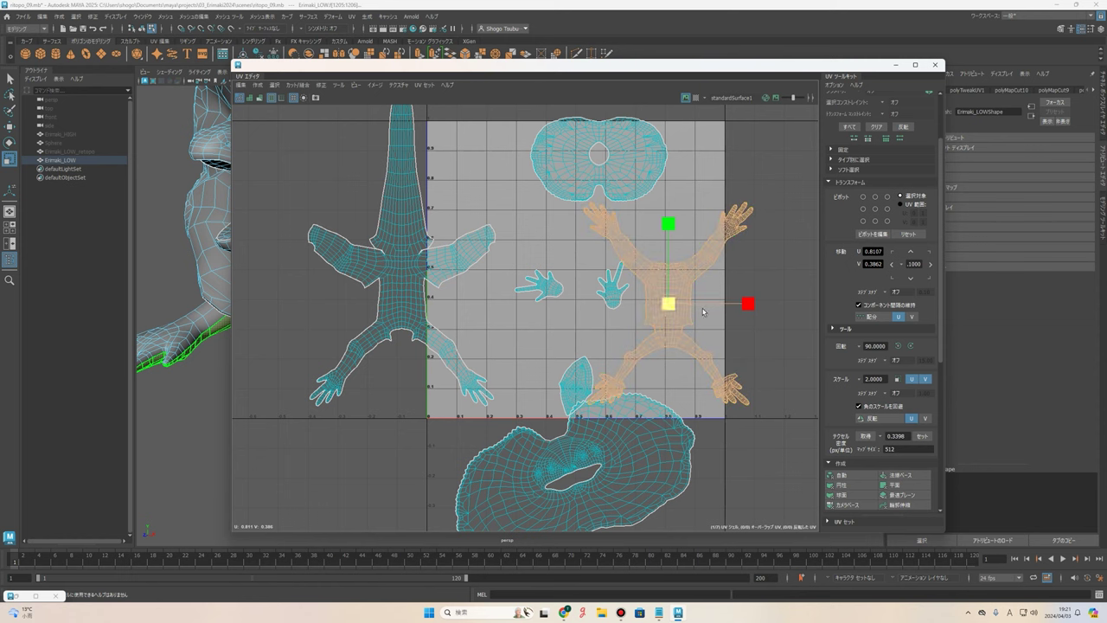
{"action": "scroll", "coordinate": [689, 342], "scroll_direction": "down", "scroll_amount": 2}
{"action": "double_click", "coordinate": [694, 303]}
{"action": "scroll", "coordinate": [694, 303], "scroll_direction": "up", "scroll_amount": 1}
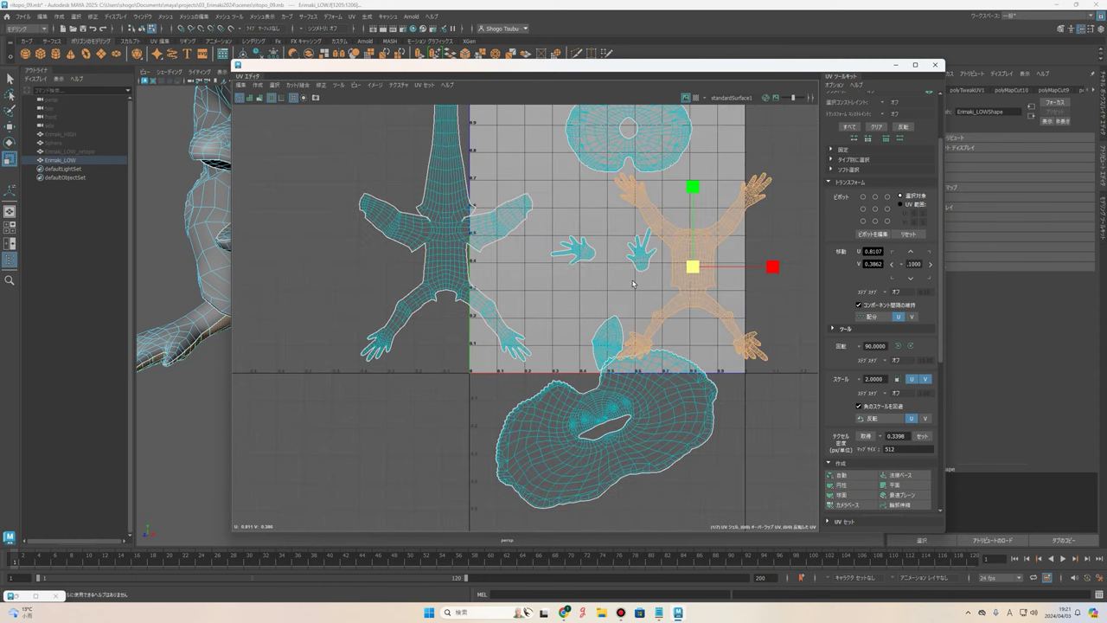
{"action": "scroll", "coordinate": [593, 272], "scroll_direction": "up", "scroll_amount": 2}
{"action": "scroll", "coordinate": [634, 219], "scroll_direction": "up", "scroll_amount": 2}
{"action": "scroll", "coordinate": [605, 251], "scroll_direction": "up", "scroll_amount": 2}
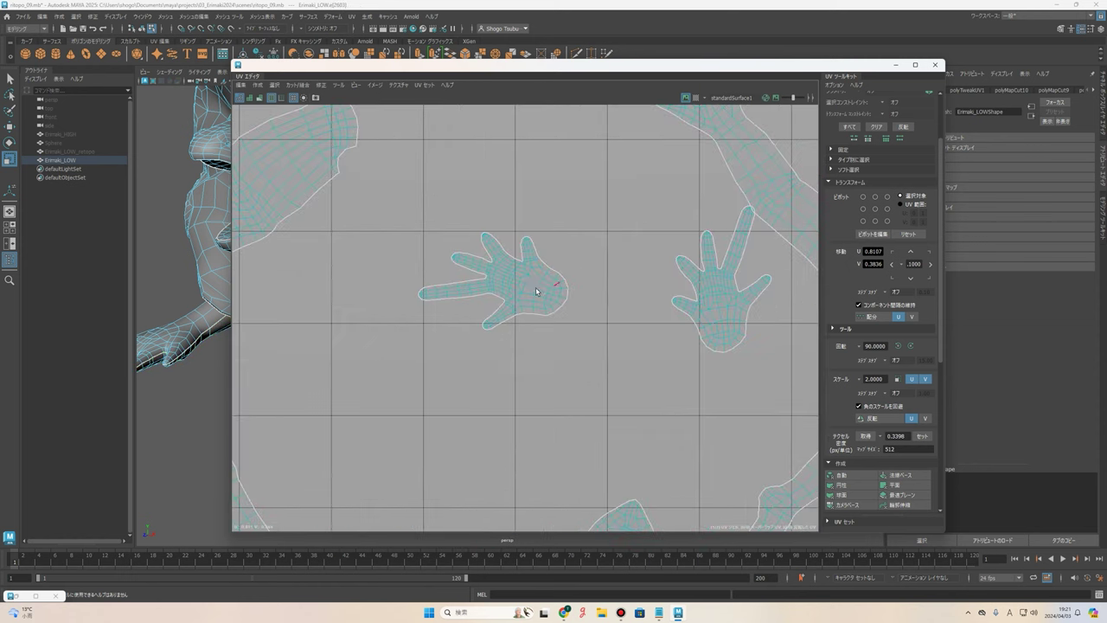
{"action": "scroll", "coordinate": [914, 398], "scroll_direction": "down", "scroll_amount": 2}
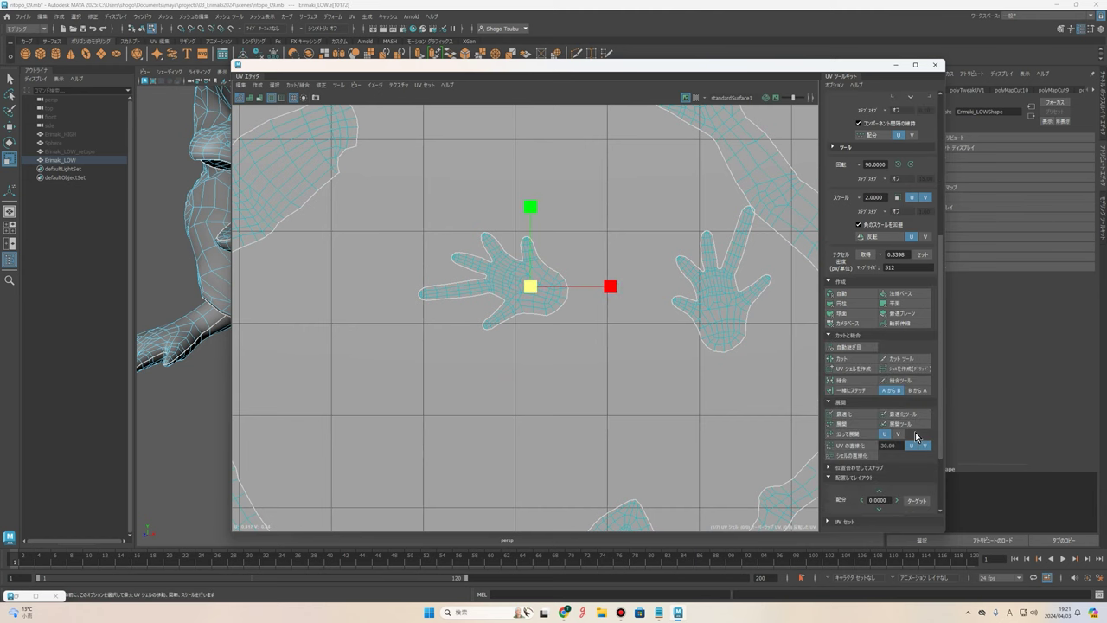
{"action": "scroll", "coordinate": [921, 441], "scroll_direction": "down", "scroll_amount": 3}
{"action": "left_click", "coordinate": [911, 433]}
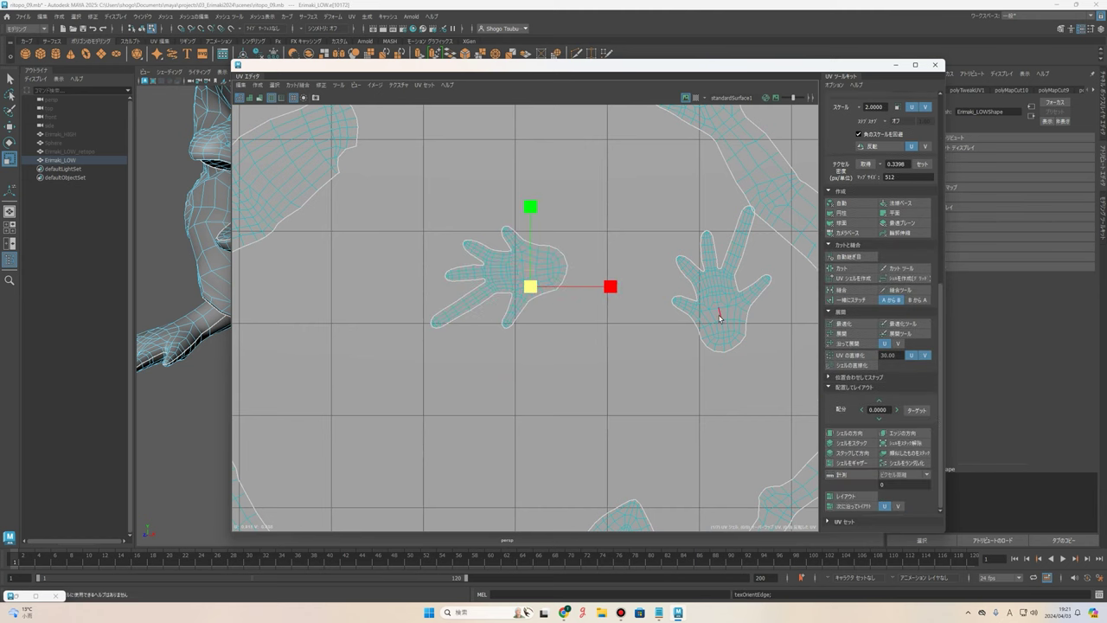
Move the left hand UV shell beside the right hand shell.
{"action": "left_click", "coordinate": [723, 316]}
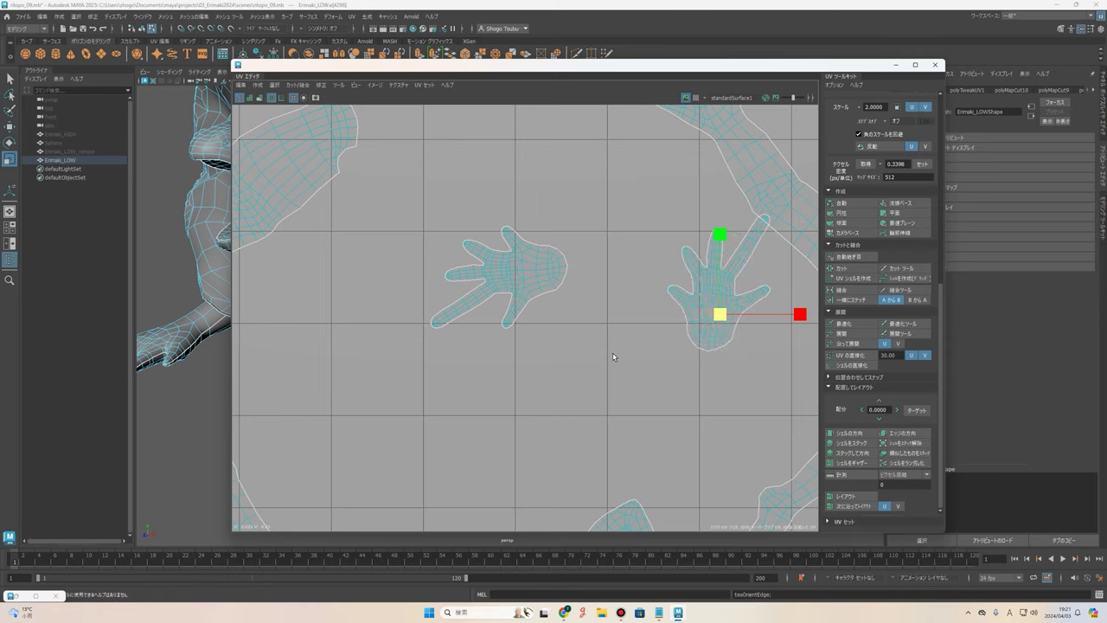
{"action": "scroll", "coordinate": [612, 352], "scroll_direction": "down", "scroll_amount": 3}
{"action": "scroll", "coordinate": [554, 311], "scroll_direction": "down", "scroll_amount": 1}
{"action": "right_click_drag", "start_coordinate": [545, 305], "coordinate": [511, 256]}
{"action": "left_click", "coordinate": [511, 257]}
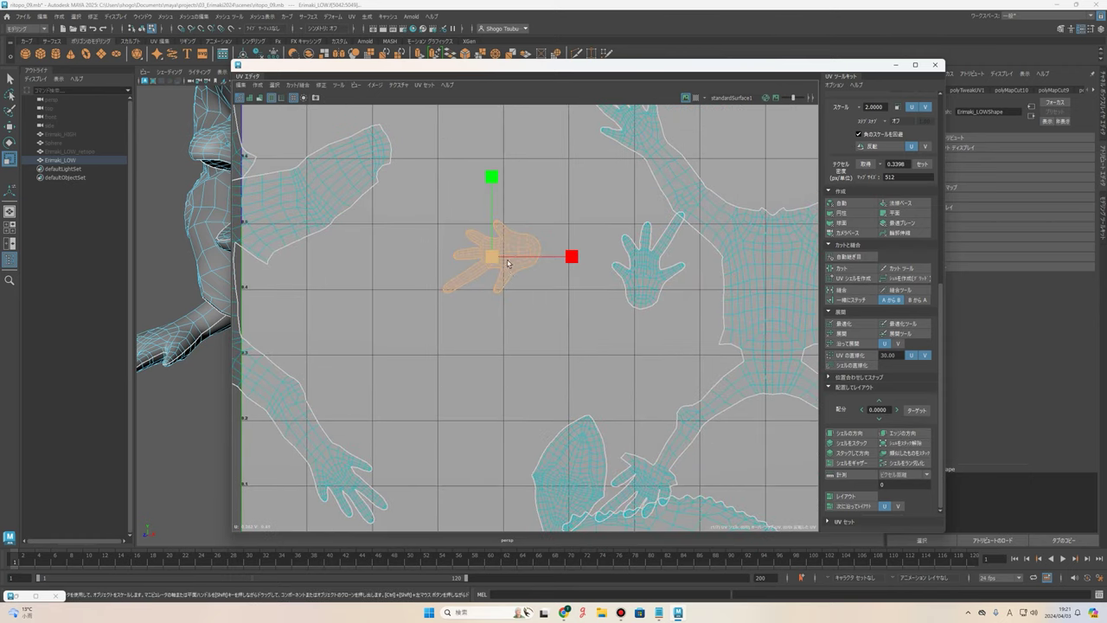
{"action": "scroll", "coordinate": [905, 342], "scroll_direction": "up", "scroll_amount": 3}
{"action": "scroll", "coordinate": [905, 342], "scroll_direction": "up", "scroll_amount": 1}
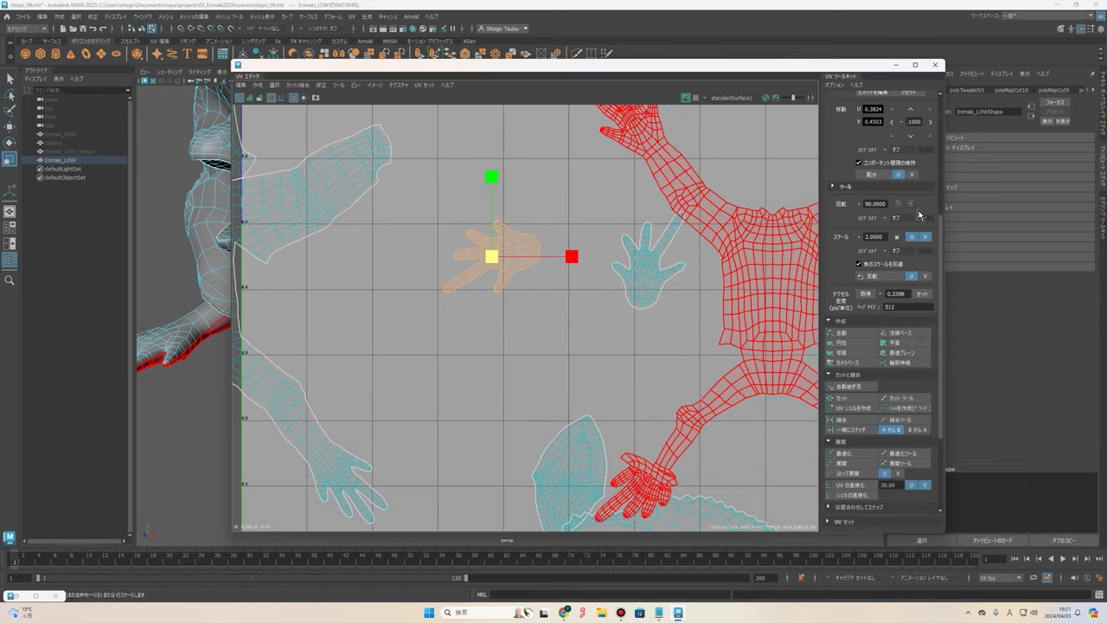
{"action": "key", "text": "w"}
{"action": "left_click_drag", "start_coordinate": [491, 256], "coordinate": [568, 264]}
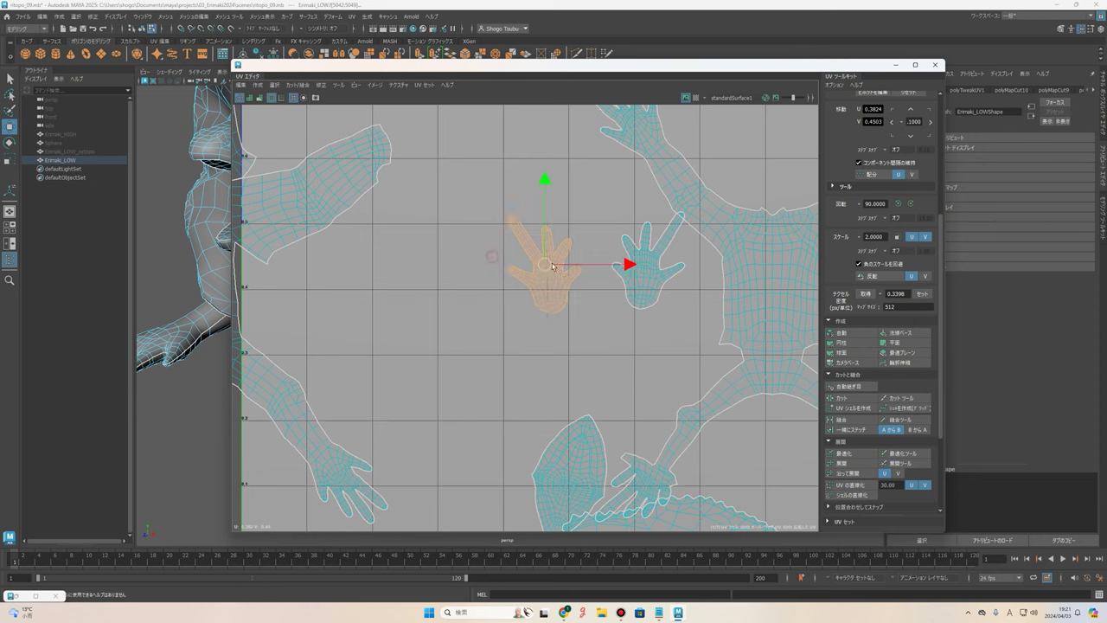
Straighten the large mouth UV shell with Orient Along Edge.
{"action": "scroll", "coordinate": [618, 297], "scroll_direction": "down", "scroll_amount": 5}
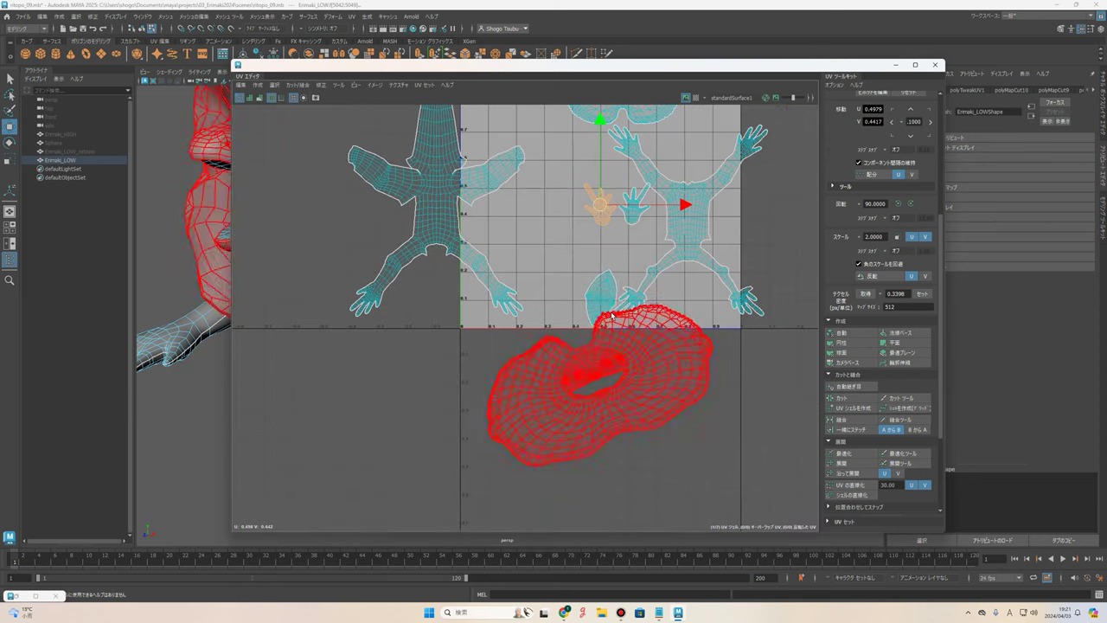
{"action": "scroll", "coordinate": [657, 286], "scroll_direction": "down", "scroll_amount": 2}
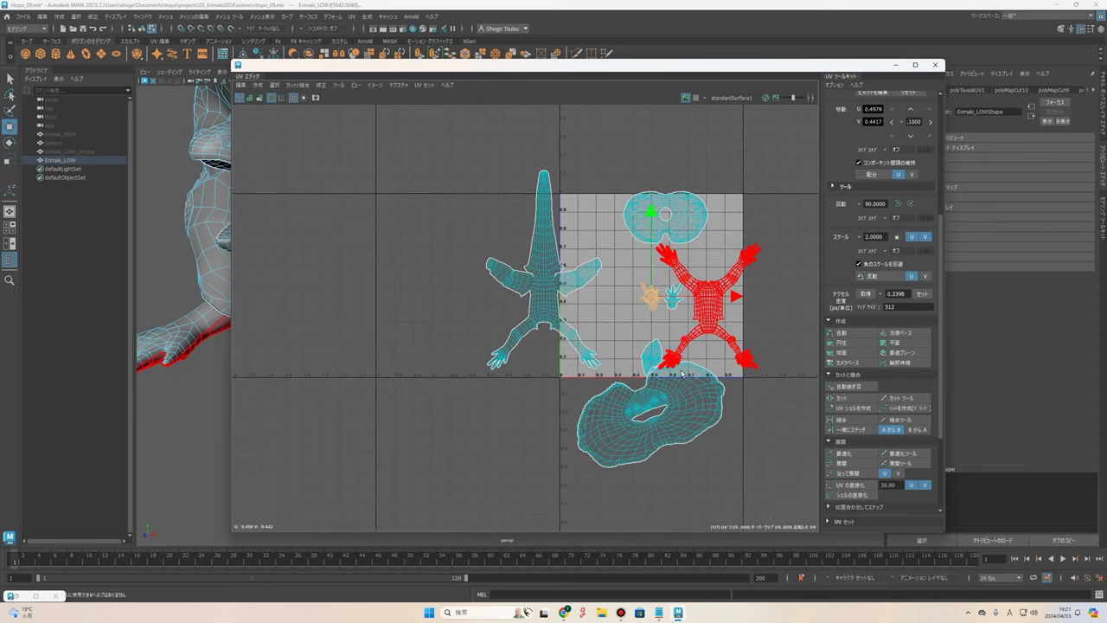
{"action": "scroll", "coordinate": [665, 372], "scroll_direction": "up", "scroll_amount": 3}
{"action": "scroll", "coordinate": [640, 364], "scroll_direction": "up", "scroll_amount": 1}
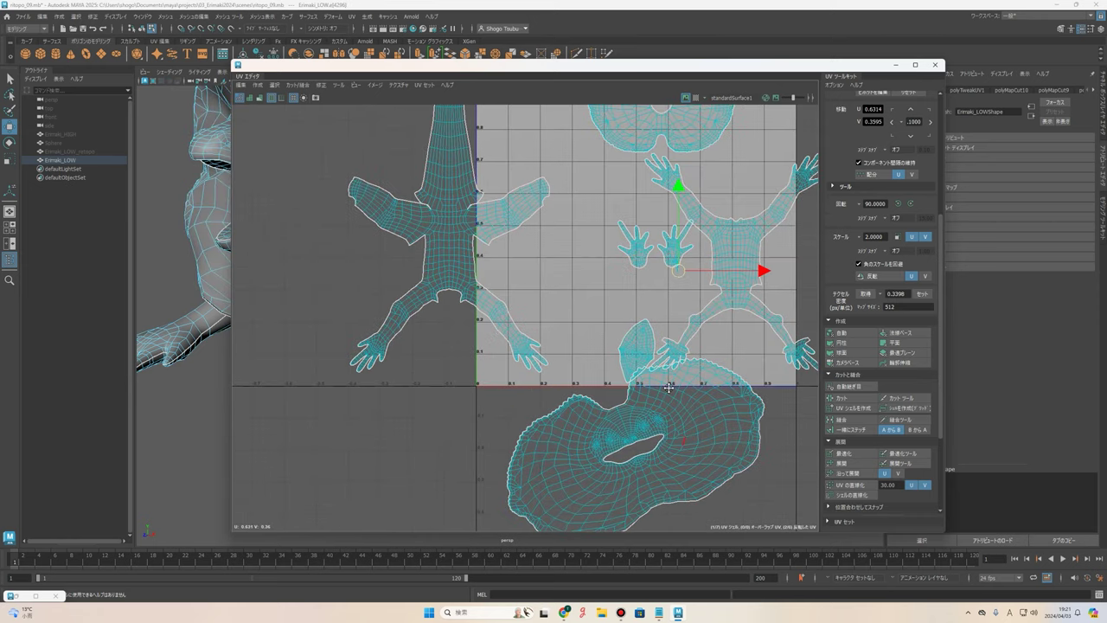
{"action": "scroll", "coordinate": [608, 349], "scroll_direction": "up", "scroll_amount": 3}
{"action": "left_click", "coordinate": [594, 325]}
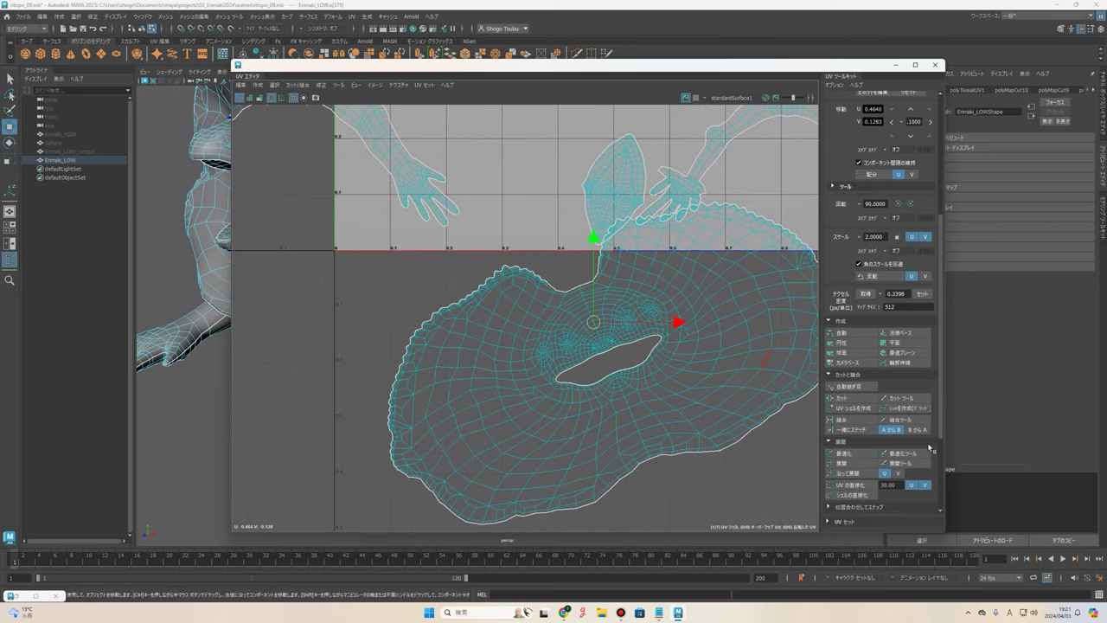
{"action": "scroll", "coordinate": [904, 450], "scroll_direction": "down", "scroll_amount": 2}
{"action": "left_click", "coordinate": [904, 460]}
{"action": "scroll", "coordinate": [904, 460], "scroll_direction": "down", "scroll_amount": 2}
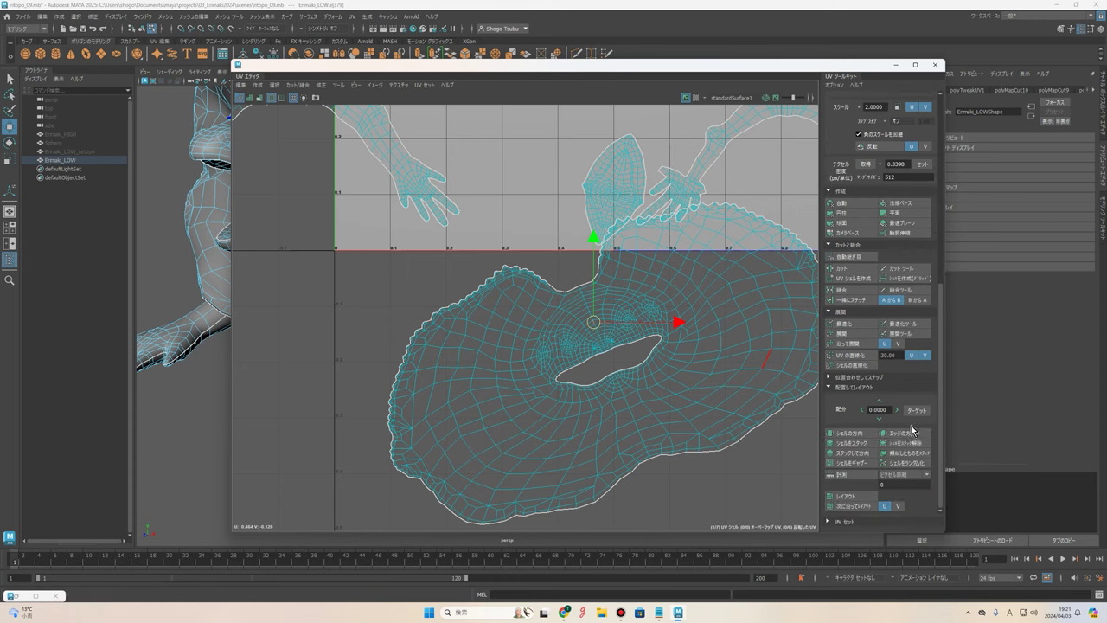
{"action": "left_click", "coordinate": [902, 433]}
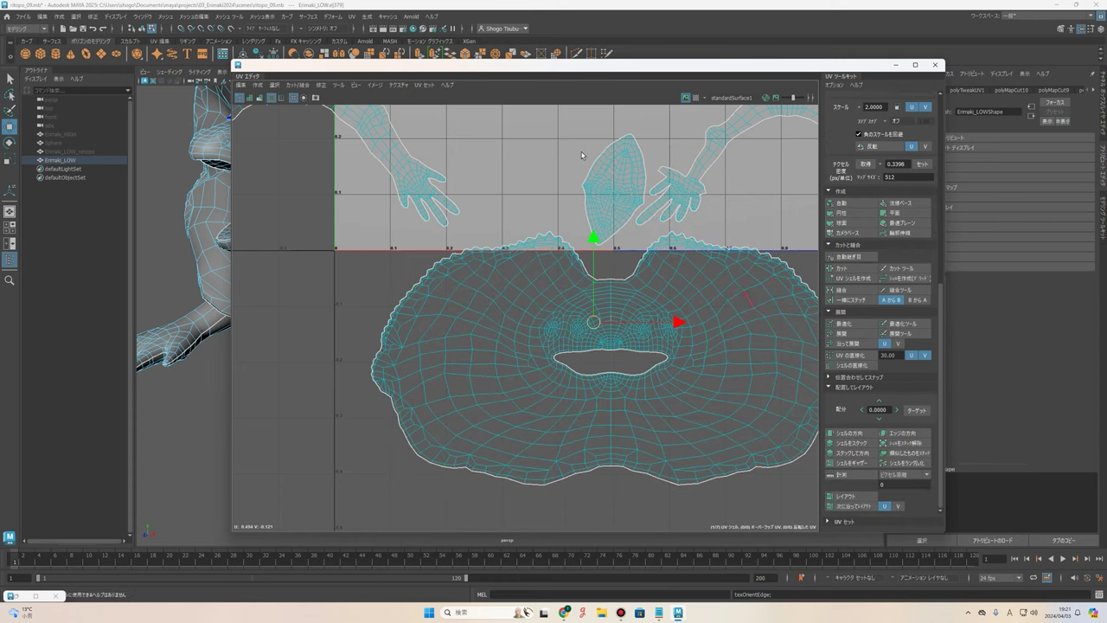
Select the small leaf-shaped UV shell.
{"action": "left_click", "coordinate": [618, 182]}
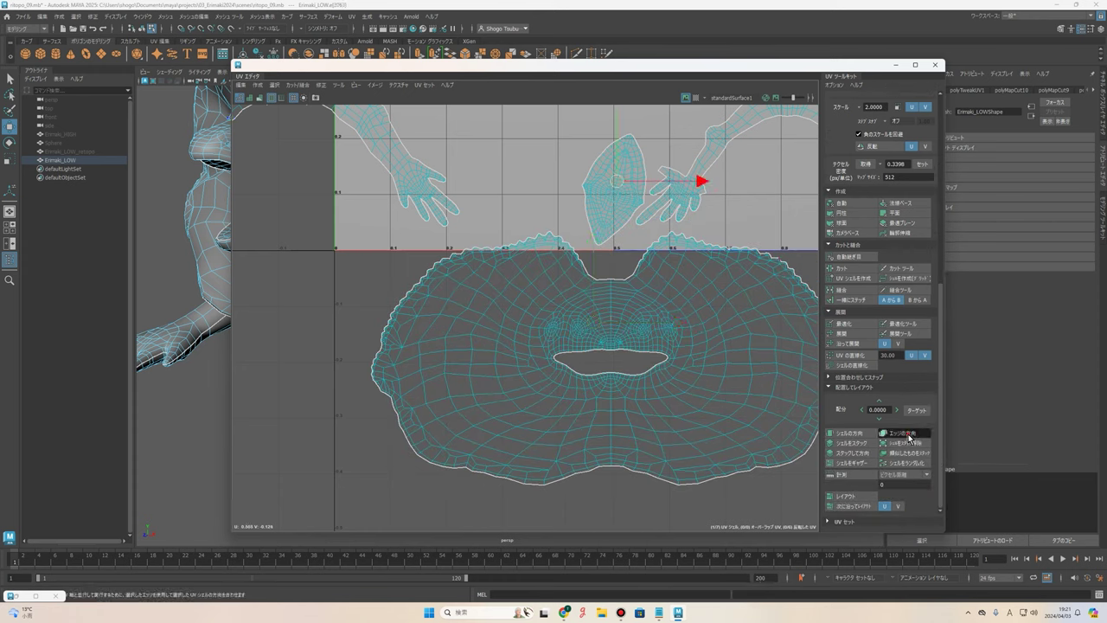
{"action": "scroll", "coordinate": [662, 277], "scroll_direction": "down", "scroll_amount": 2}
{"action": "scroll", "coordinate": [605, 260], "scroll_direction": "down", "scroll_amount": 2}
Move the X-shaped body shell up-left and the round shell out to the right.
{"action": "scroll", "coordinate": [562, 255], "scroll_direction": "down", "scroll_amount": 1}
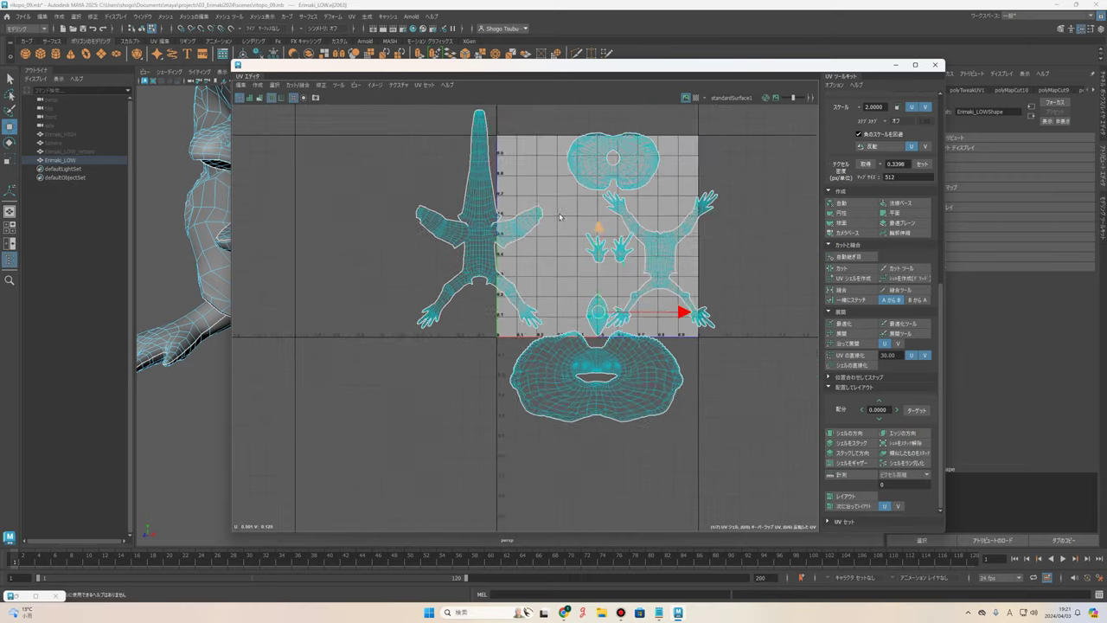
{"action": "scroll", "coordinate": [532, 250], "scroll_direction": "down", "scroll_amount": 1}
{"action": "left_click", "coordinate": [638, 309]}
{"action": "scroll", "coordinate": [633, 310], "scroll_direction": "up", "scroll_amount": 2}
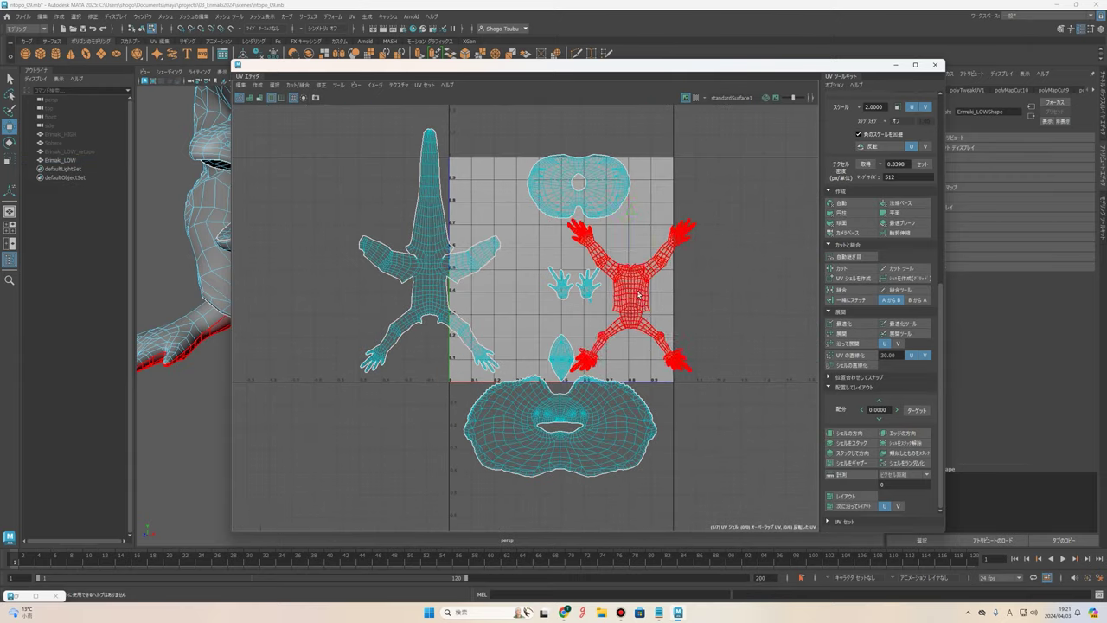
{"action": "left_click", "coordinate": [633, 304]}
{"action": "left_click_drag", "start_coordinate": [630, 297], "coordinate": [530, 249]}
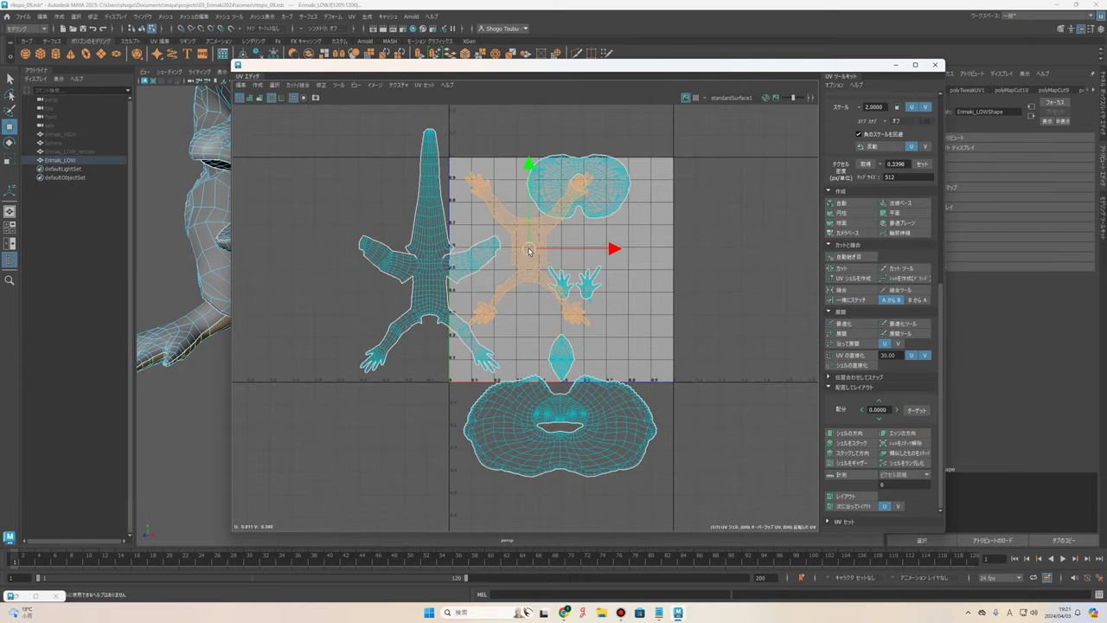
{"action": "scroll", "coordinate": [544, 252], "scroll_direction": "up", "scroll_amount": 1}
{"action": "left_click", "coordinate": [618, 185]}
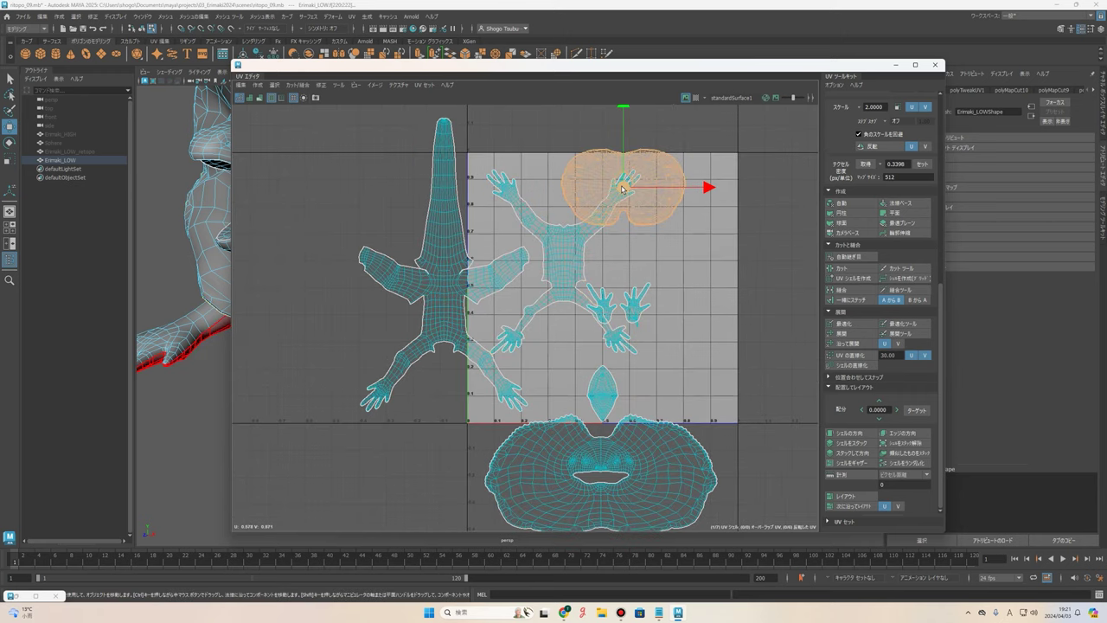
{"action": "mouse_move", "coordinate": [605, 208]}
{"action": "left_mouse_down"}
{"action": "mouse_move", "coordinate": [612, 375]}
{"action": "mouse_move", "coordinate": [731, 319]}
{"action": "left_mouse_up"}
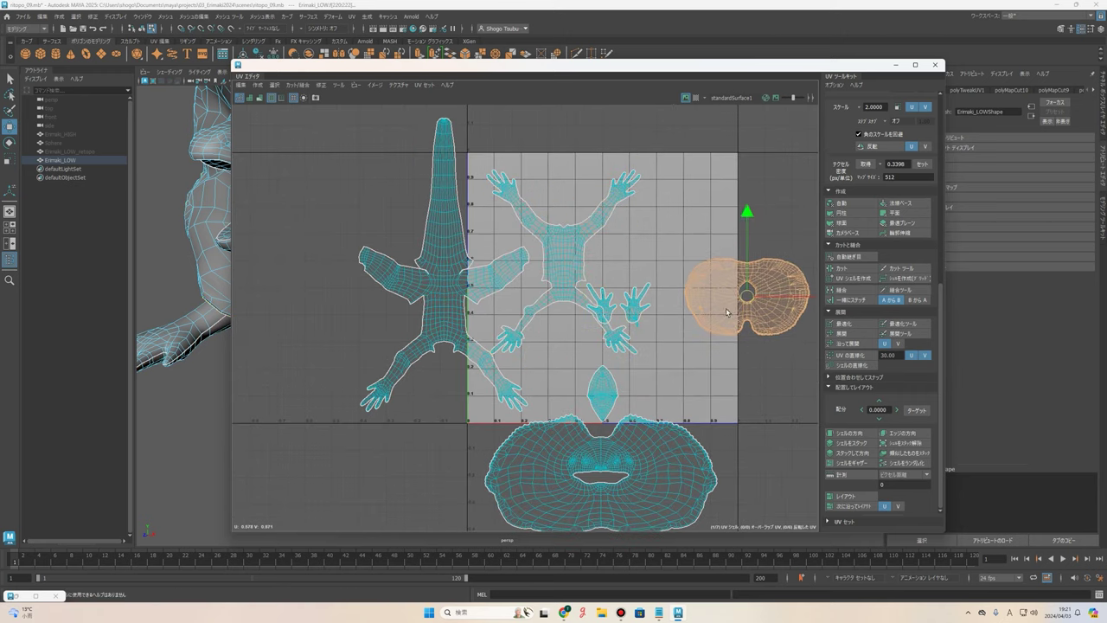
Bring the large mouth shell up from below into the top of the 0–1 tile.
{"action": "middle_click_drag", "start_coordinate": [628, 393], "coordinate": [647, 365], "text": "alt"}
{"action": "left_click", "coordinate": [622, 432]}
{"action": "left_click_drag", "start_coordinate": [616, 436], "coordinate": [663, 225]}
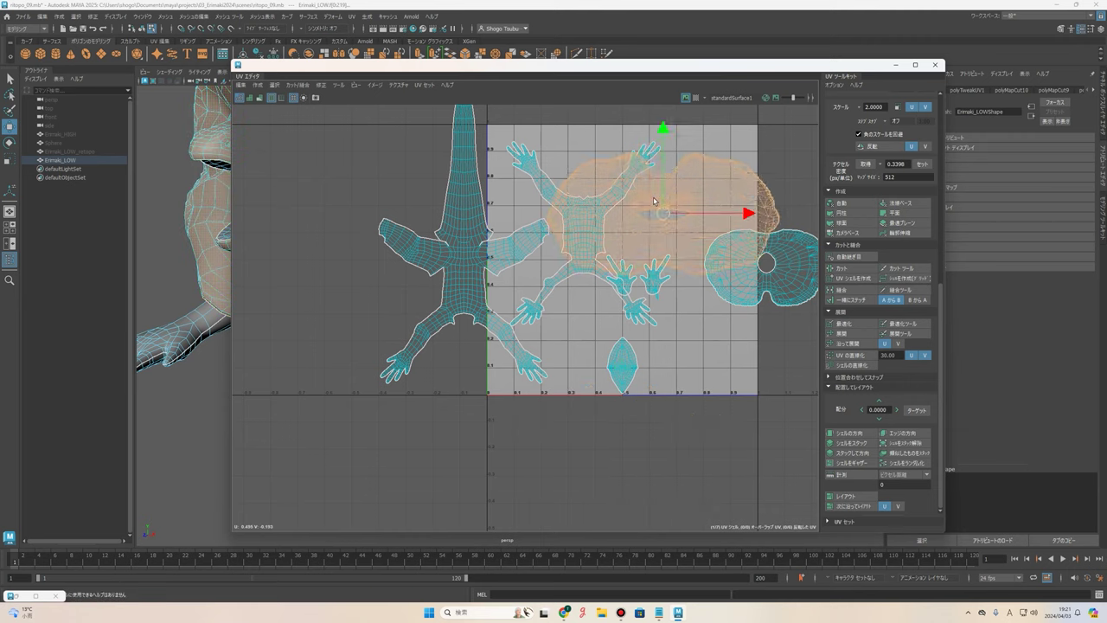
{"action": "middle_click_drag", "start_coordinate": [637, 261], "coordinate": [658, 333], "text": "alt"}
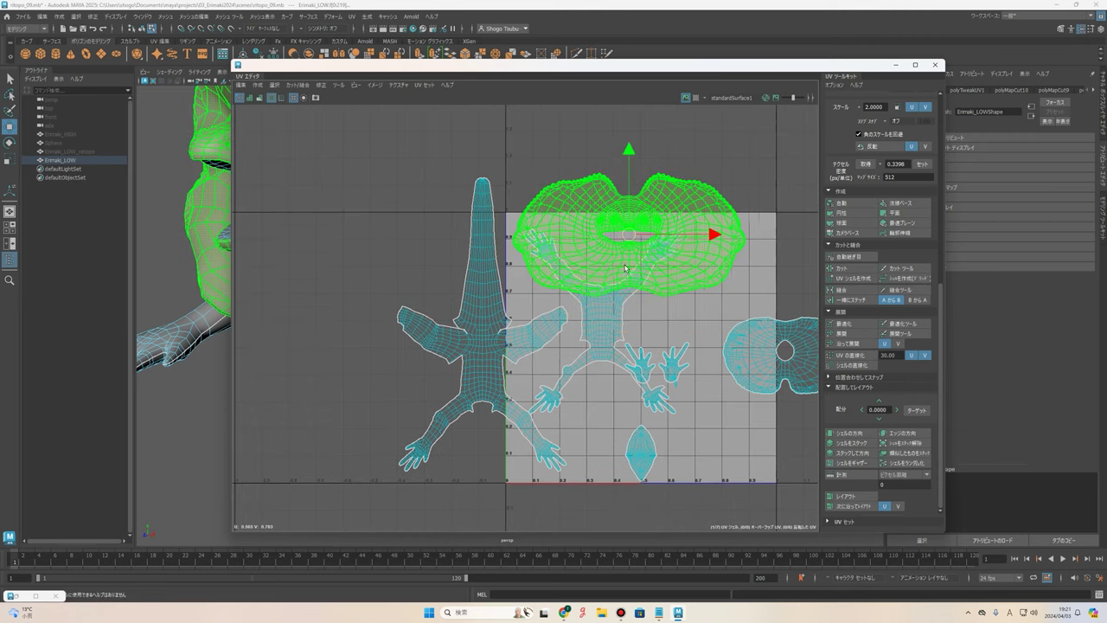
Place the body shell lower right in the tile with the round shell to its left.
{"action": "left_click", "coordinate": [605, 320]}
{"action": "left_click_drag", "start_coordinate": [605, 320], "coordinate": [657, 392]}
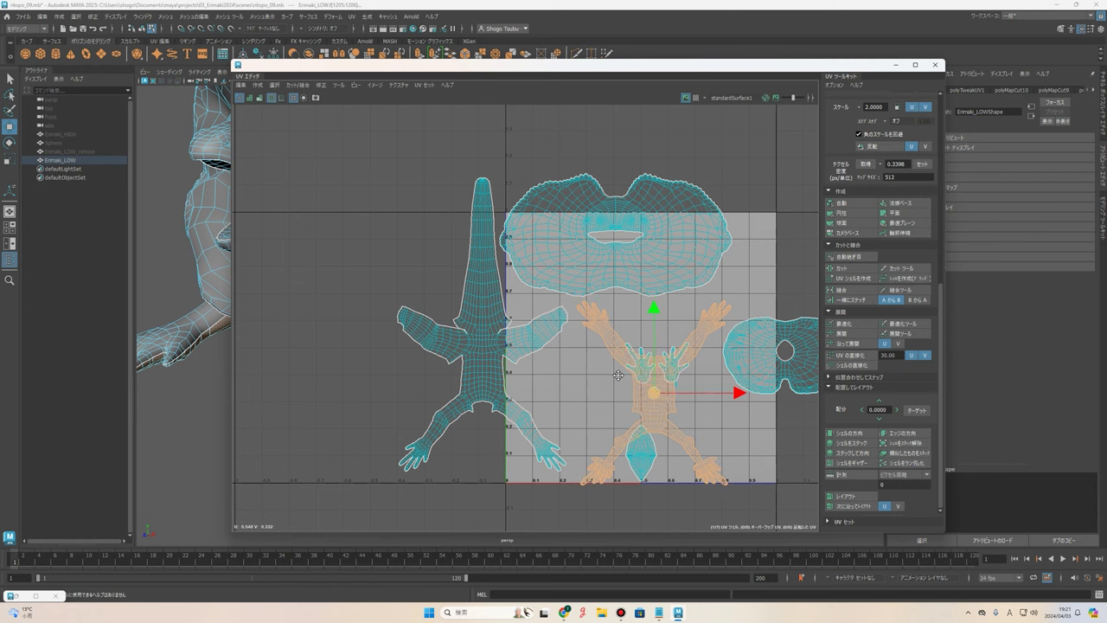
{"action": "middle_click_drag", "start_coordinate": [619, 375], "coordinate": [552, 361], "text": "alt"}
{"action": "left_click", "coordinate": [735, 350]}
{"action": "left_click_drag", "start_coordinate": [735, 351], "coordinate": [585, 380]}
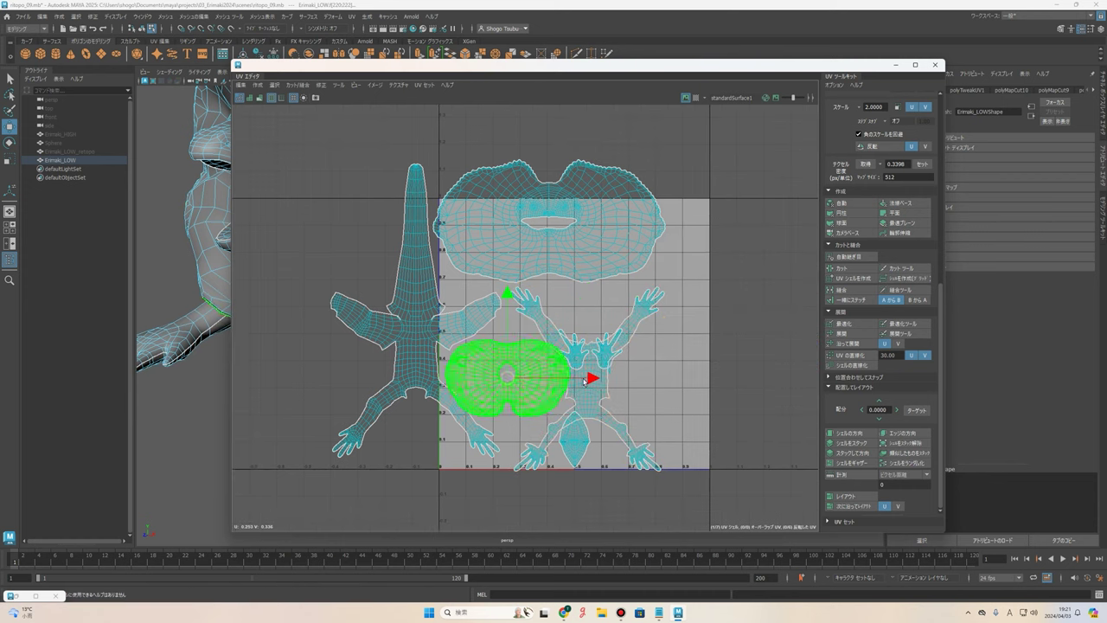
{"action": "middle_click_drag", "start_coordinate": [511, 379], "coordinate": [575, 365], "text": "alt"}
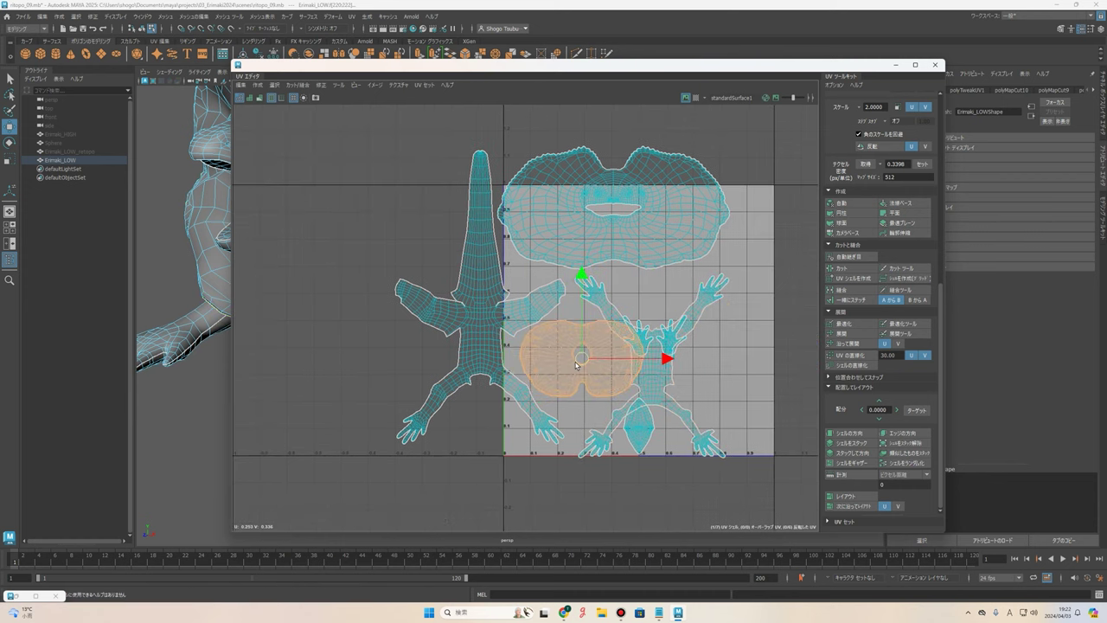
{"action": "left_click", "coordinate": [647, 358]}
{"action": "left_click_drag", "start_coordinate": [646, 358], "coordinate": [666, 358]}
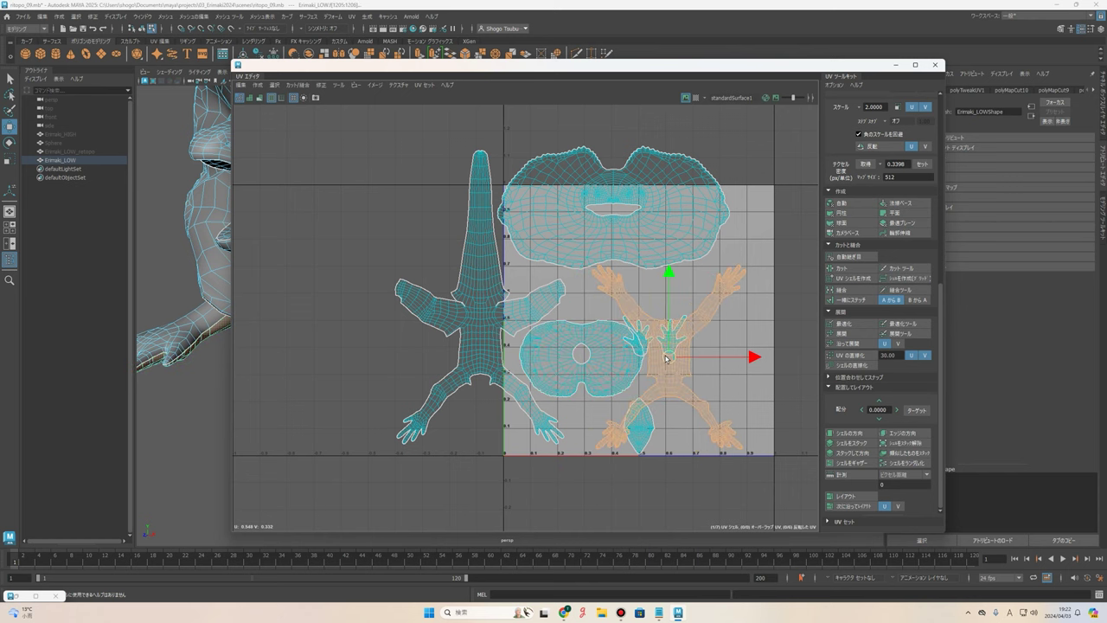
{"action": "left_click", "coordinate": [666, 358]}
Move the hands shell lower left and the leaf shell beside the tail, then select all shells.
{"action": "scroll", "coordinate": [682, 381], "scroll_direction": "up", "scroll_amount": 2}
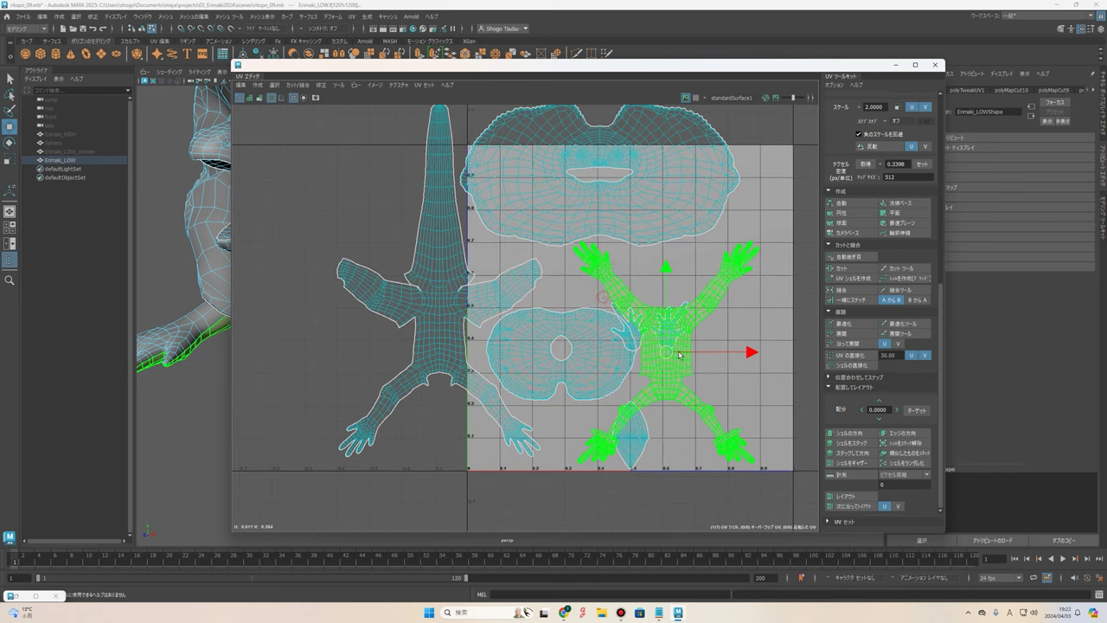
{"action": "left_click", "coordinate": [648, 327]}
{"action": "left_click_drag", "start_coordinate": [648, 327], "coordinate": [444, 432]}
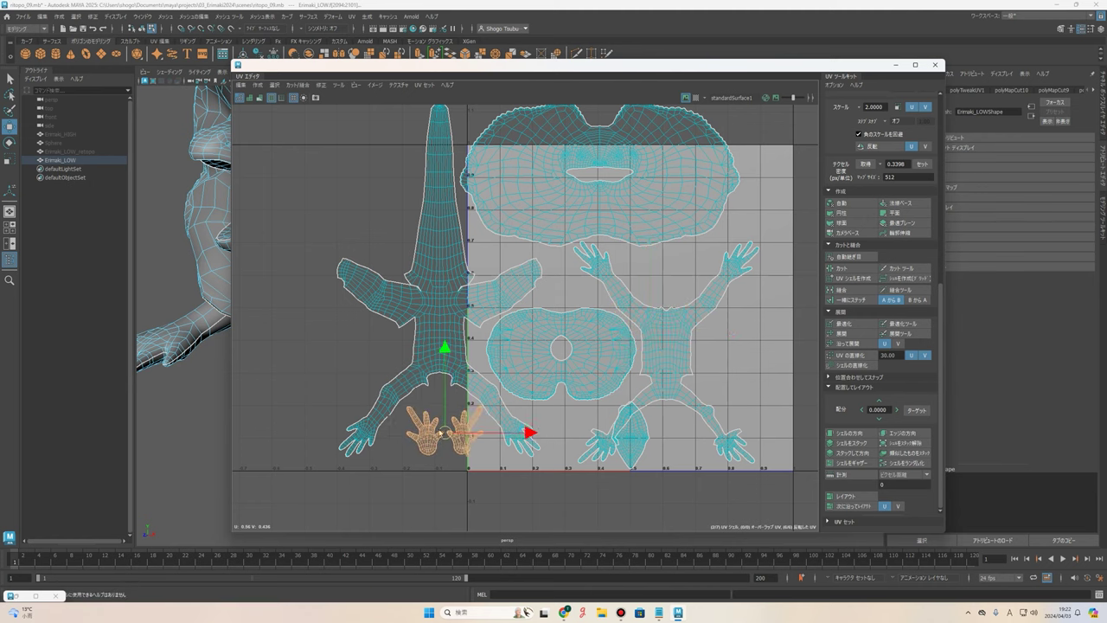
{"action": "left_click", "coordinate": [630, 437]}
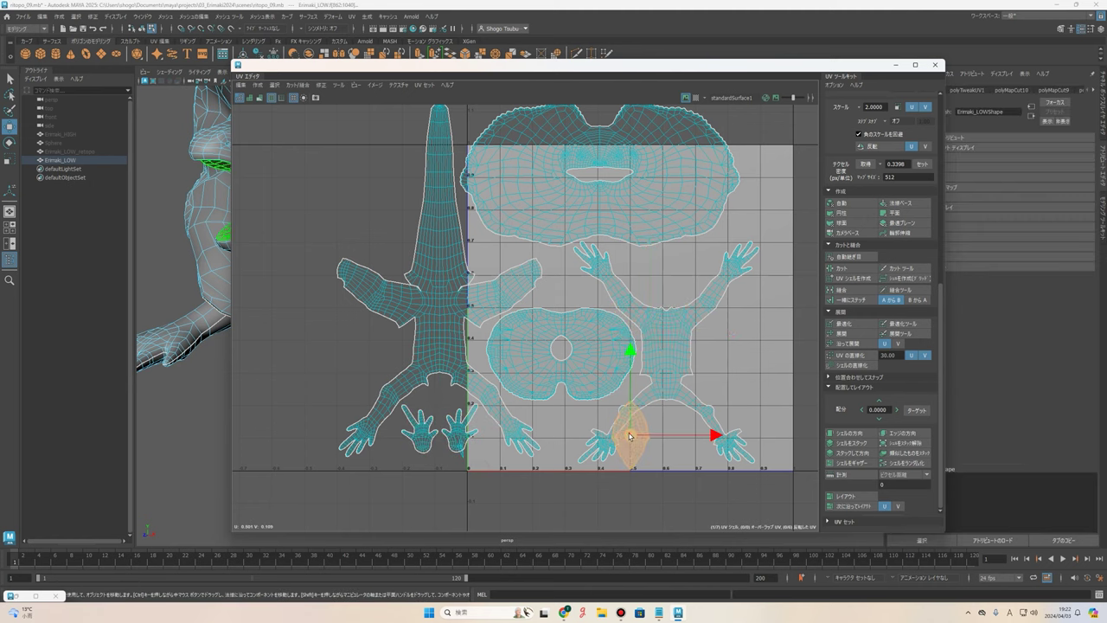
{"action": "left_click_drag", "start_coordinate": [629, 437], "coordinate": [354, 371]}
{"action": "scroll", "coordinate": [726, 381], "scroll_direction": "down", "scroll_amount": 1}
{"action": "scroll", "coordinate": [692, 346], "scroll_direction": "down", "scroll_amount": 2}
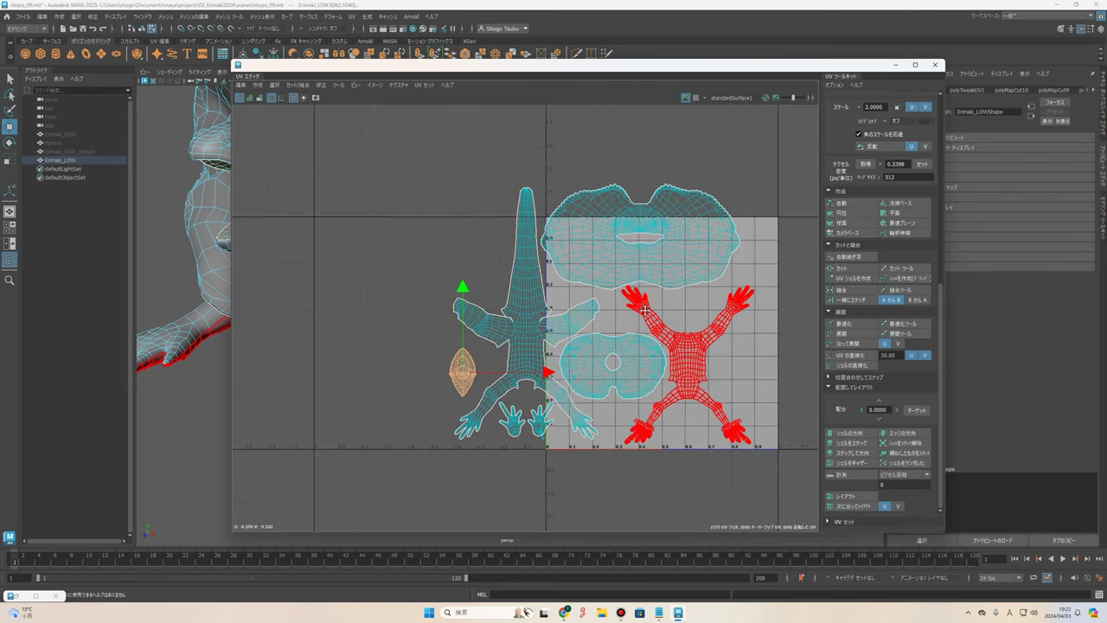
{"action": "middle_click_drag", "start_coordinate": [645, 309], "coordinate": [648, 339], "text": "alt"}
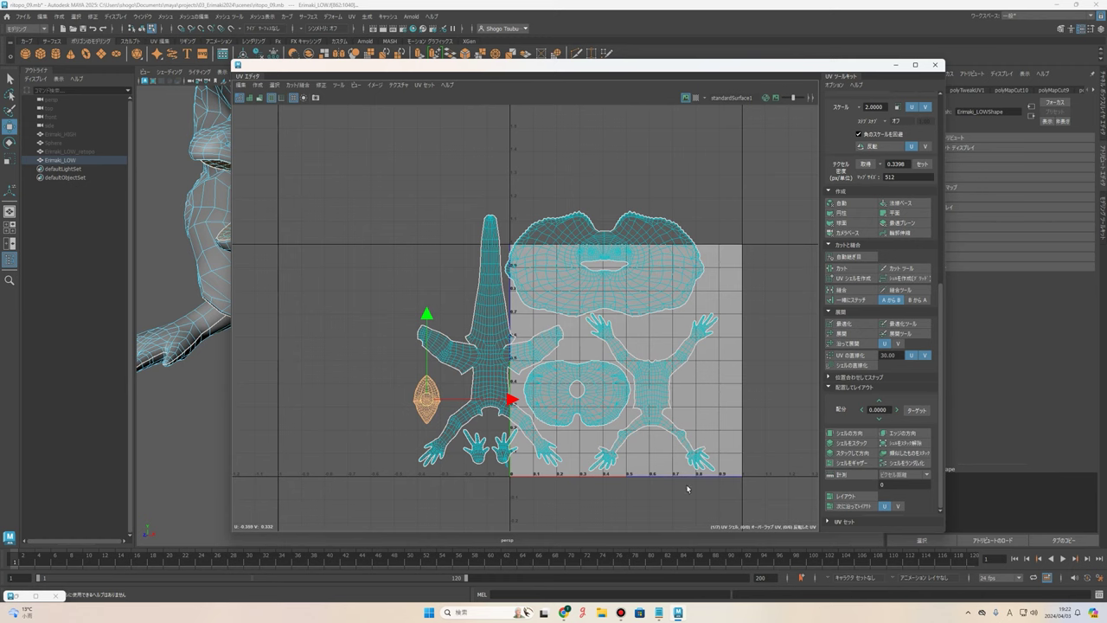
{"action": "left_click_drag", "start_coordinate": [302, 187], "coordinate": [778, 484]}
Scale all UV shells down slightly so the layout fits the tile.
{"action": "middle_click_drag", "start_coordinate": [559, 357], "coordinate": [477, 291], "text": "alt"}
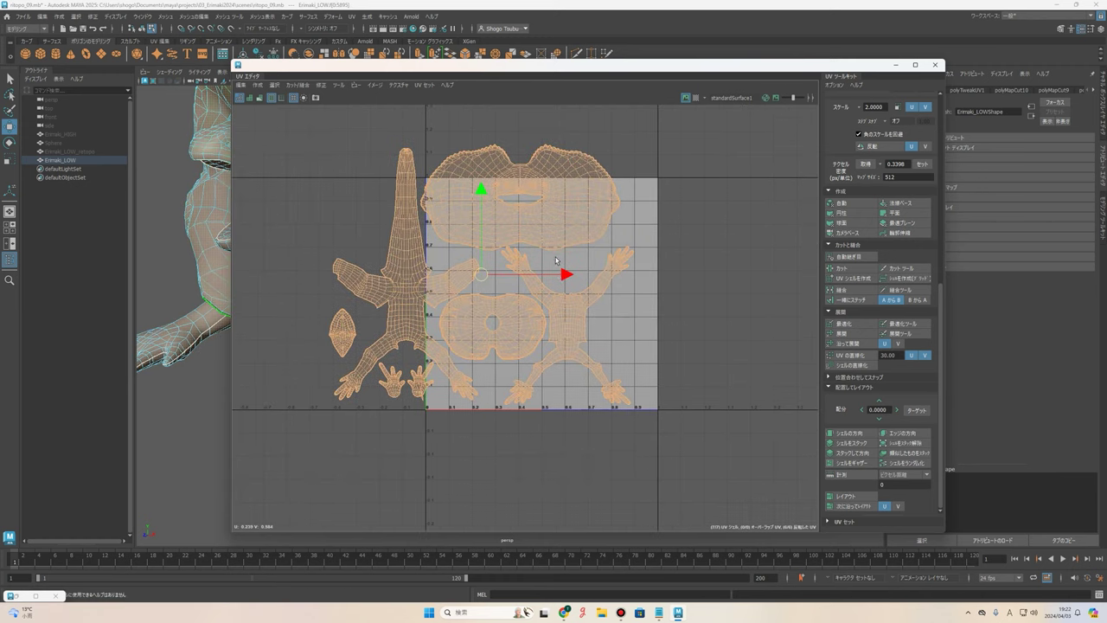
{"action": "scroll", "coordinate": [425, 411], "scroll_direction": "up", "scroll_amount": 1}
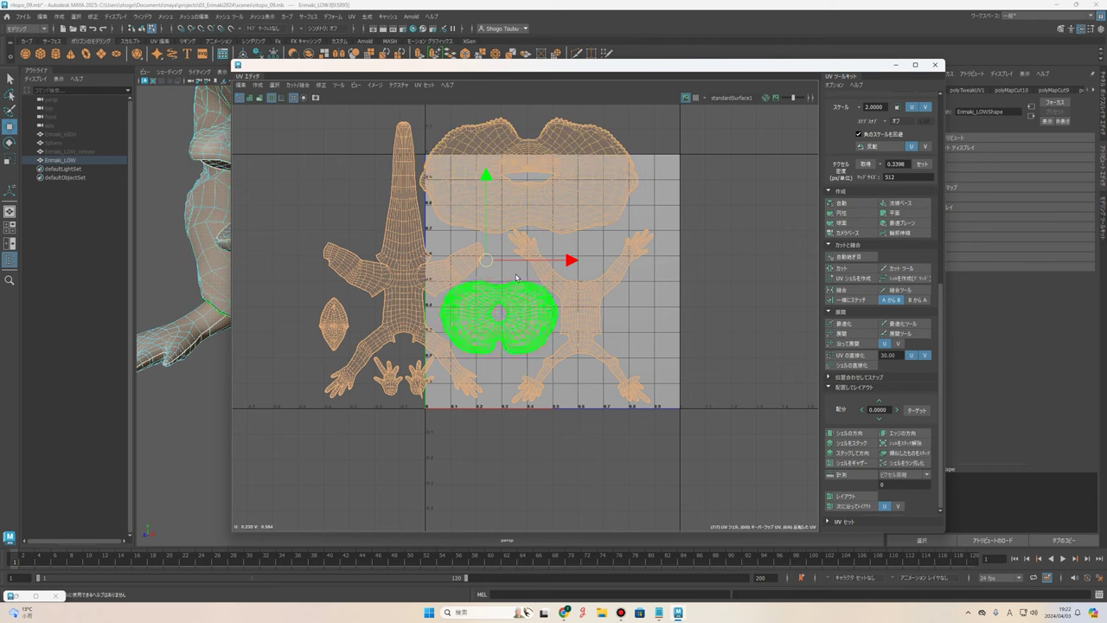
{"action": "key", "text": "r"}
{"action": "mouse_move", "coordinate": [486, 260]}
{"action": "left_mouse_down"}
{"action": "mouse_move", "coordinate": [479, 263]}
{"action": "mouse_move", "coordinate": [555, 275]}
{"action": "left_mouse_up"}
{"action": "key", "text": "w"}
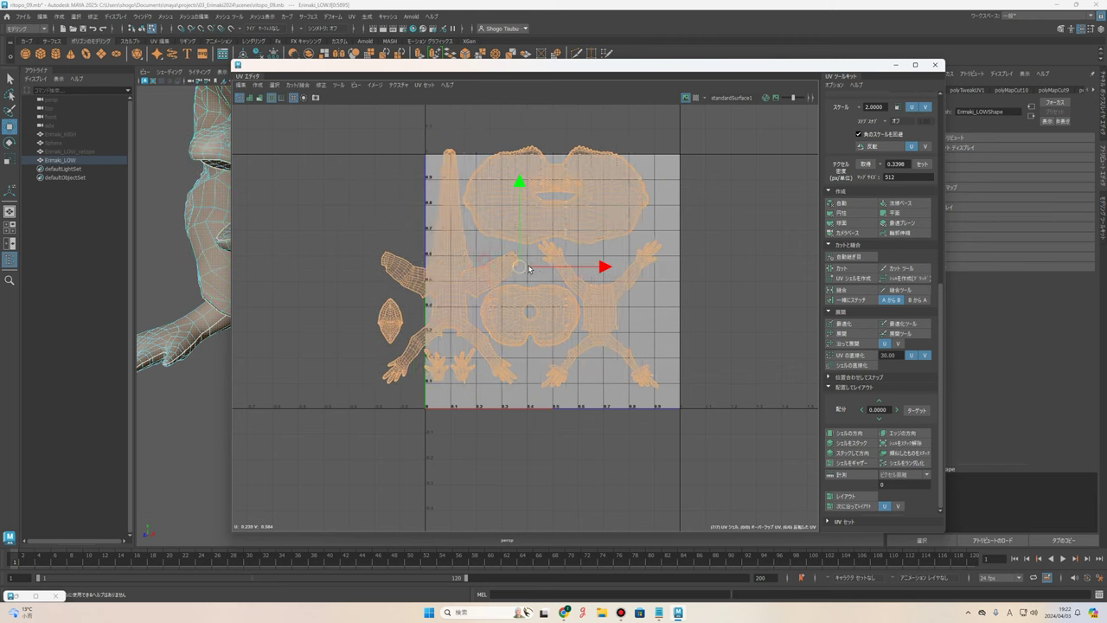
{"action": "key", "text": "r"}
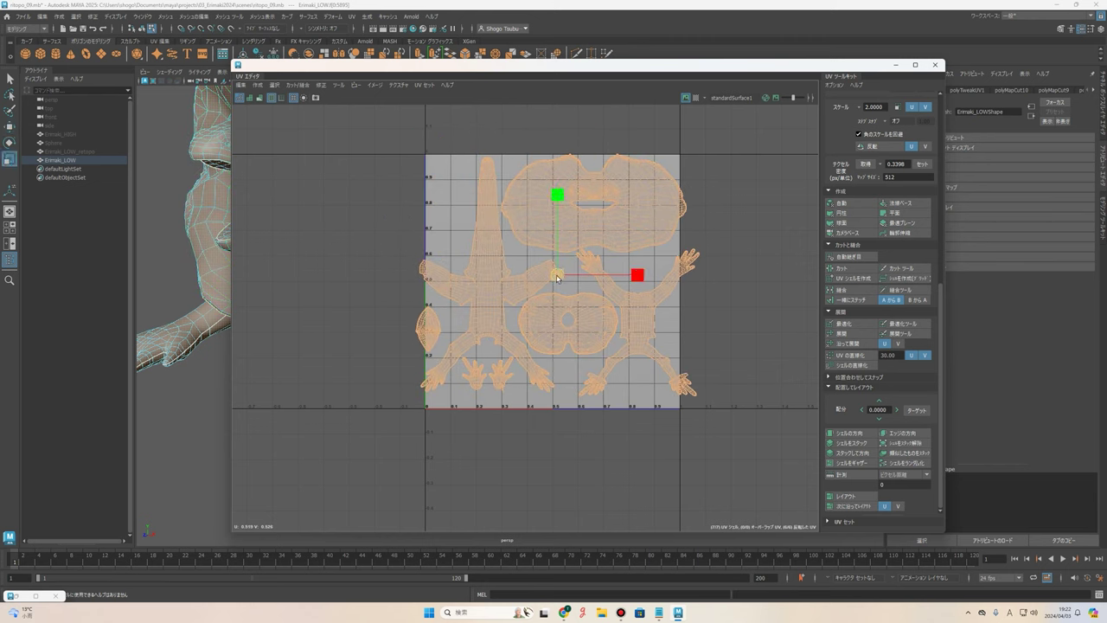
{"action": "left_click_drag", "start_coordinate": [556, 277], "coordinate": [560, 277]}
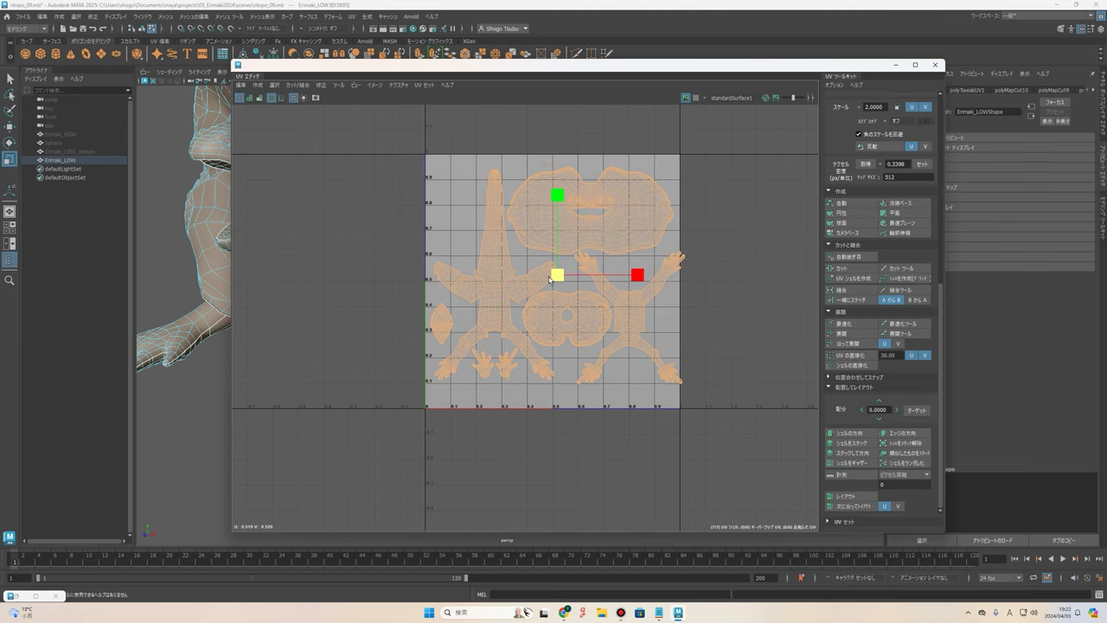
{"action": "key", "text": "w"}
Nudge all shells slightly up-left, then pick only the head frill shell.
{"action": "scroll", "coordinate": [588, 277], "scroll_direction": "up", "scroll_amount": 2}
{"action": "left_click", "coordinate": [632, 298]}
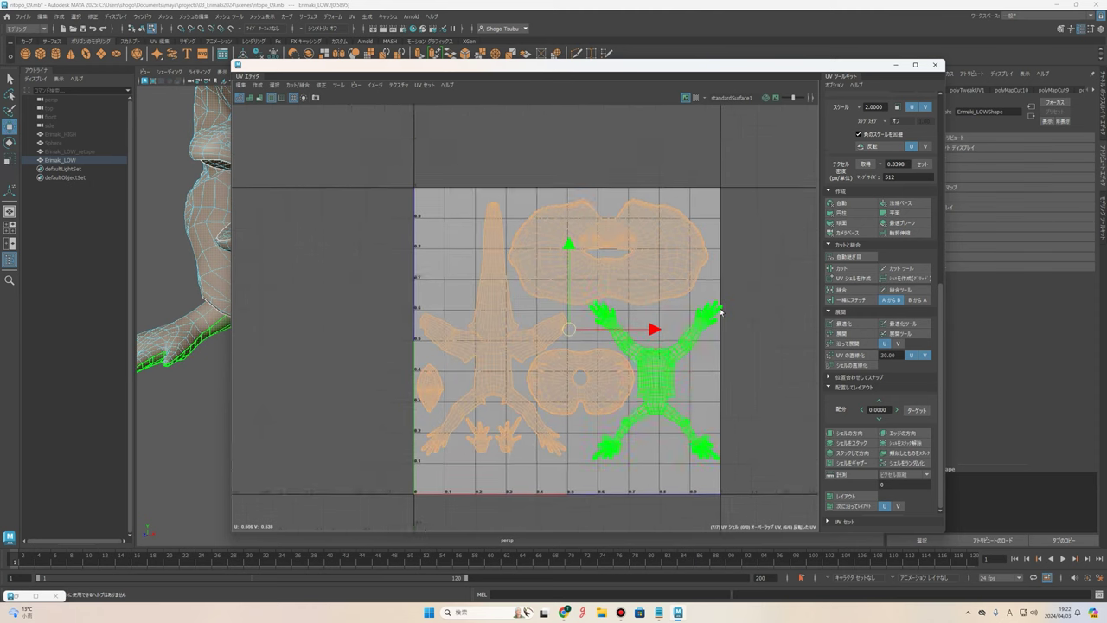
{"action": "scroll", "coordinate": [680, 277], "scroll_direction": "up", "scroll_amount": 2}
{"action": "left_click", "coordinate": [554, 306]}
{"action": "key", "text": "r"}
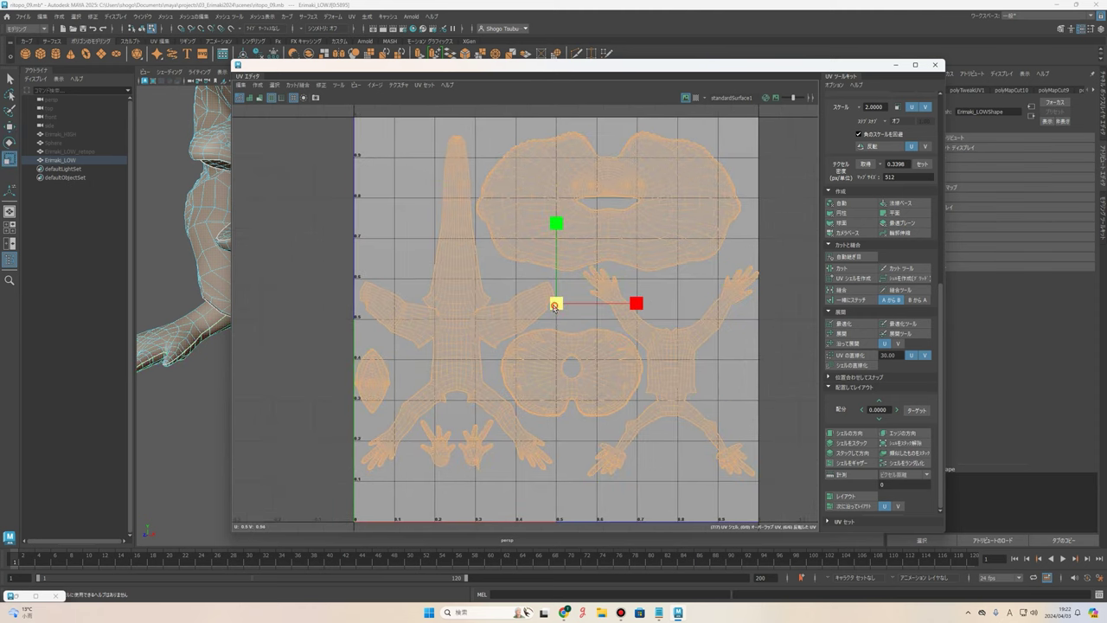
{"action": "key", "text": "w"}
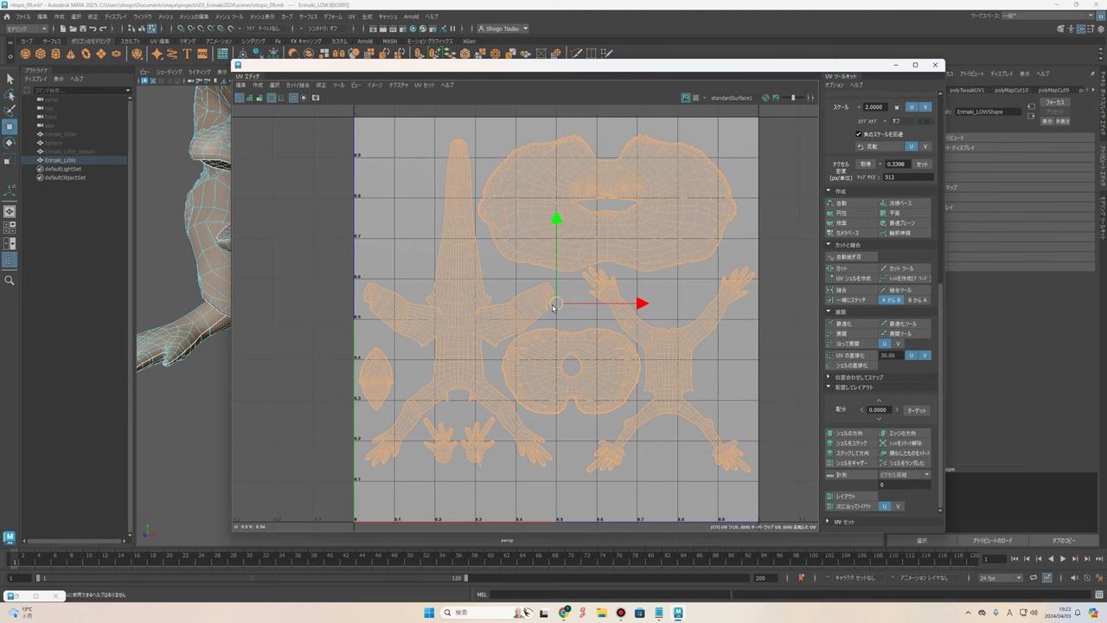
{"action": "left_click_drag", "start_coordinate": [553, 307], "coordinate": [551, 305]}
{"action": "scroll", "coordinate": [562, 320], "scroll_direction": "down", "scroll_amount": 2}
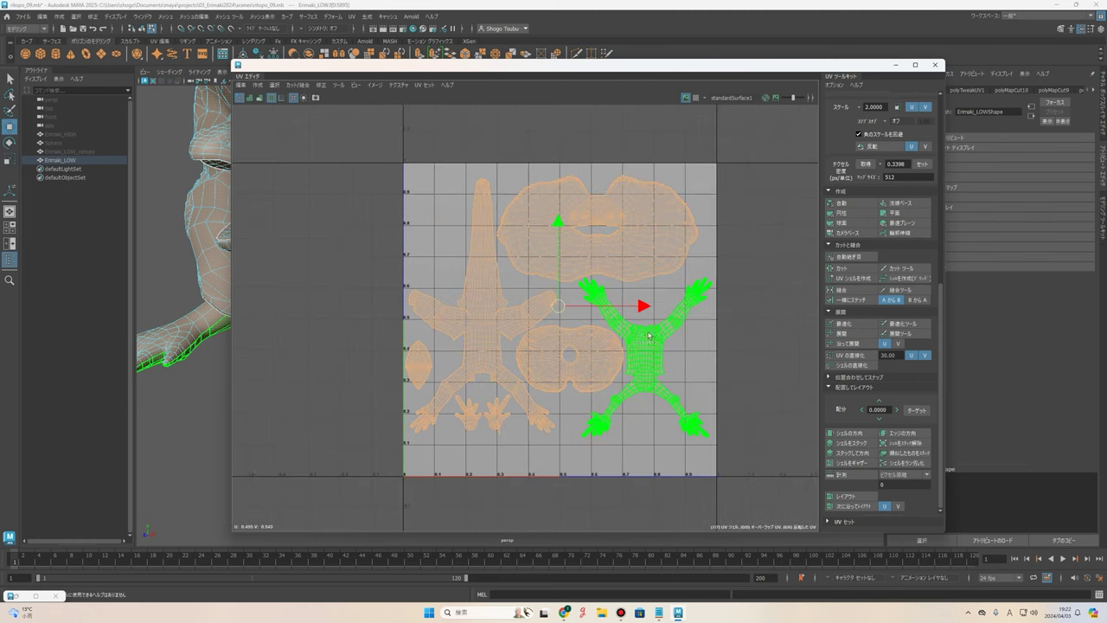
{"action": "left_click", "coordinate": [605, 203]}
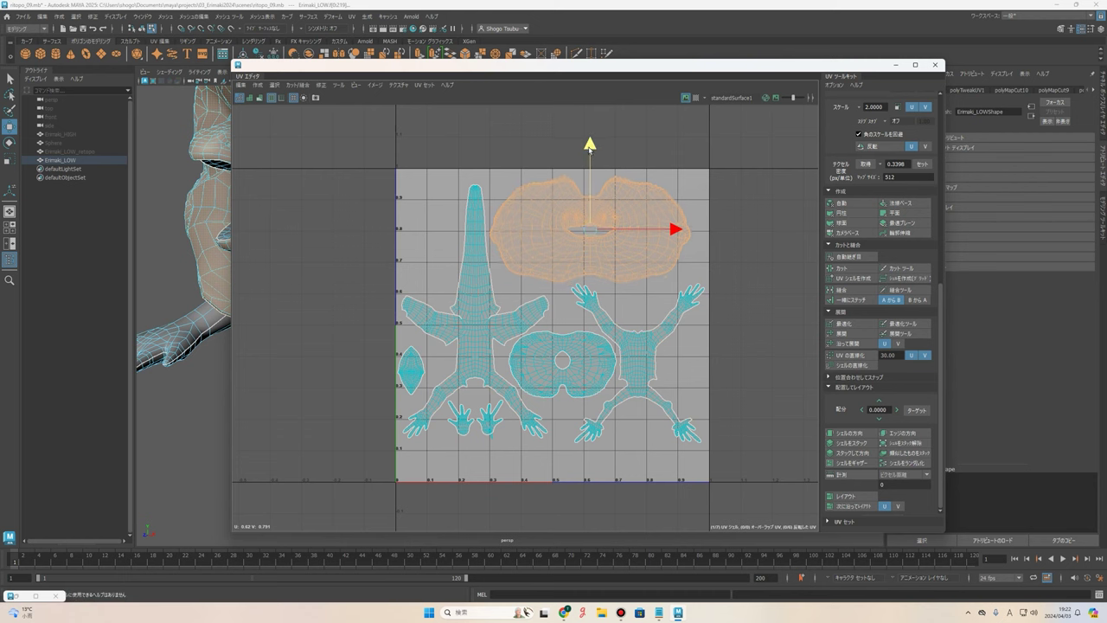
Slide the small diamond shell into the gap between the right body shell's arms.
{"action": "middle_click_drag", "start_coordinate": [668, 443], "coordinate": [689, 401], "text": "alt"}
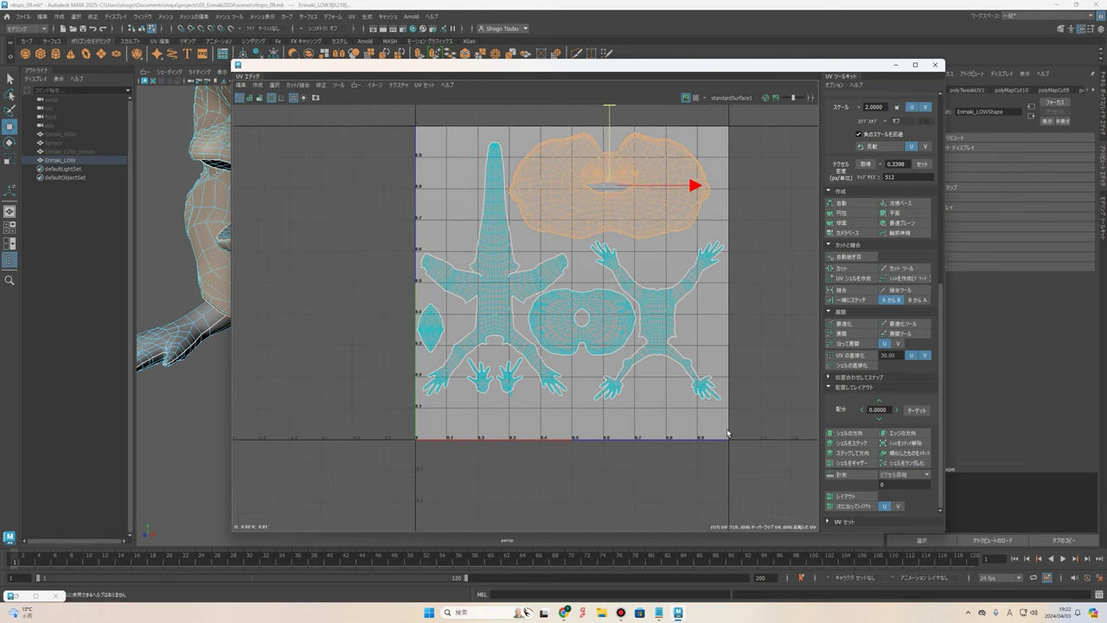
{"action": "left_click_drag", "start_coordinate": [388, 329], "coordinate": [735, 406]}
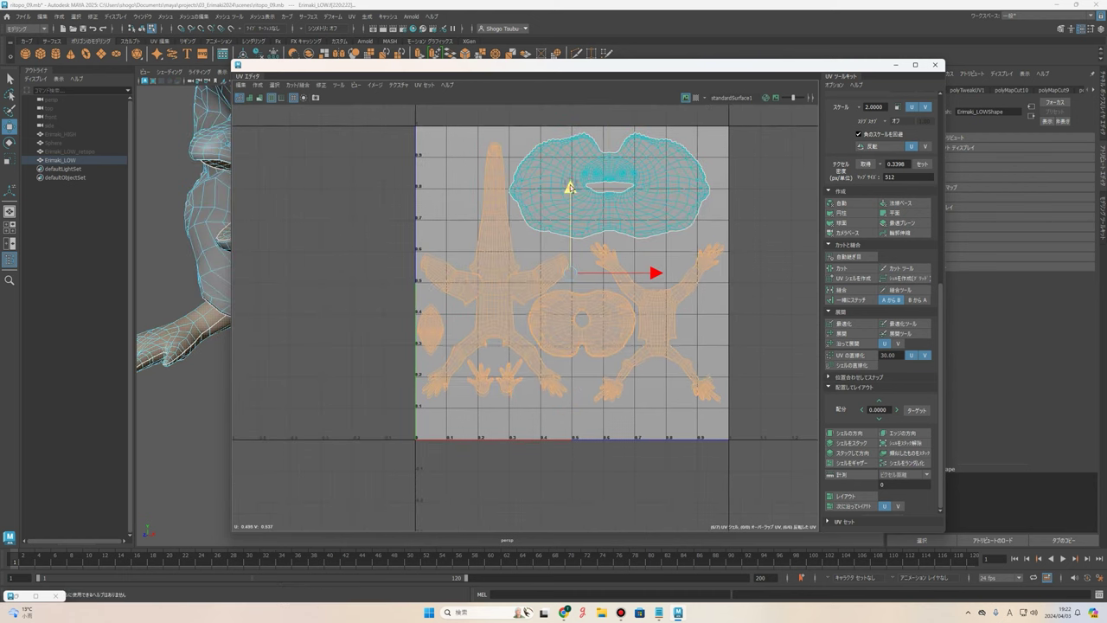
{"action": "scroll", "coordinate": [627, 376], "scroll_direction": "up", "scroll_amount": 2}
{"action": "left_click", "coordinate": [606, 324]}
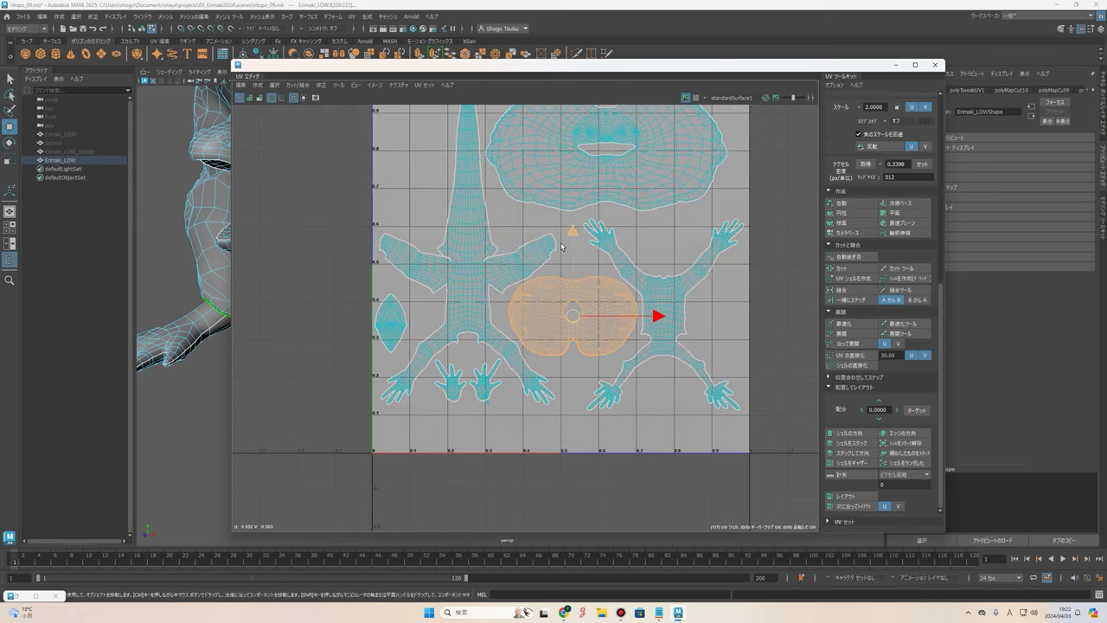
{"action": "left_click", "coordinate": [391, 321]}
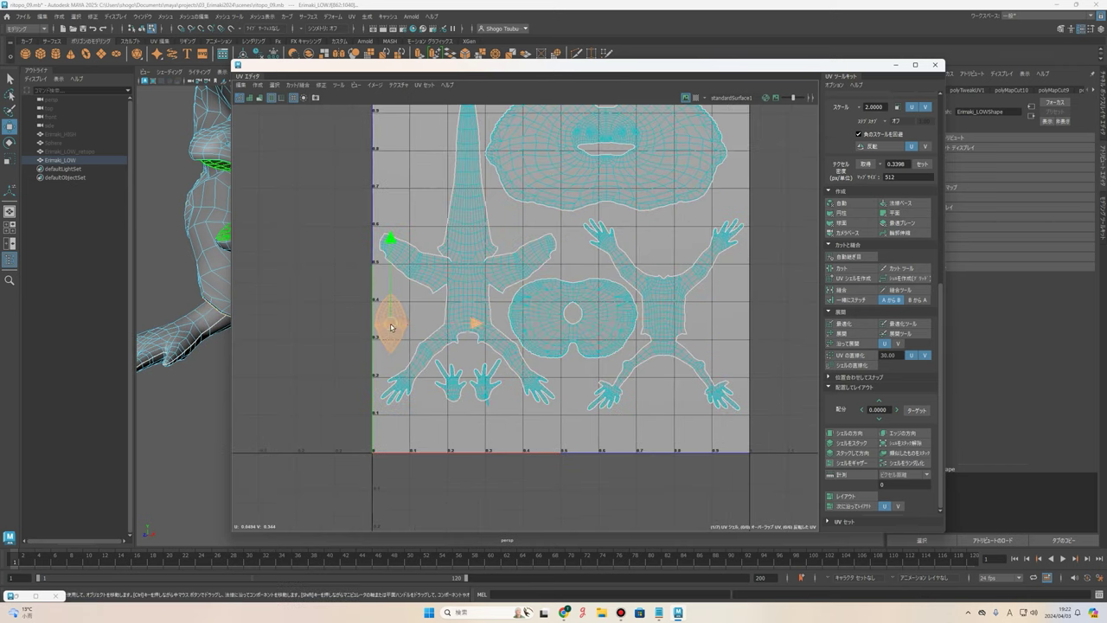
{"action": "left_click_drag", "start_coordinate": [391, 321], "coordinate": [434, 190]}
{"action": "mouse_move", "coordinate": [434, 191]}
{"action": "middle_mouse_down", "text": "alt"}
{"action": "mouse_move", "coordinate": [515, 292]}
{"action": "mouse_move", "coordinate": [523, 275]}
{"action": "middle_mouse_up", "text": "alt"}
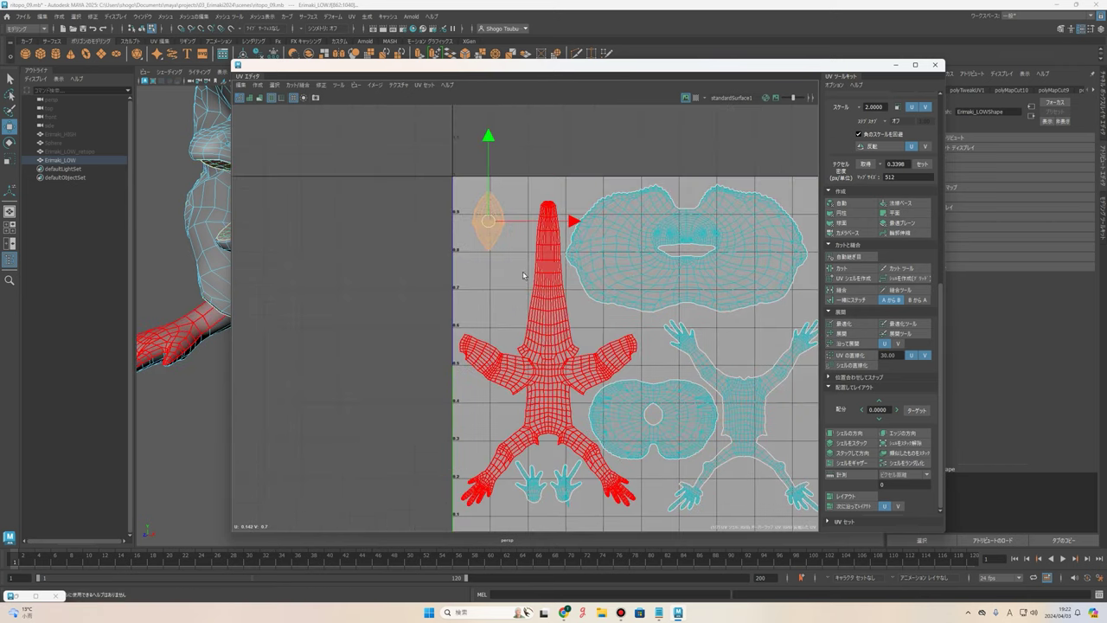
{"action": "middle_click_drag", "start_coordinate": [571, 507], "coordinate": [552, 462], "text": "alt"}
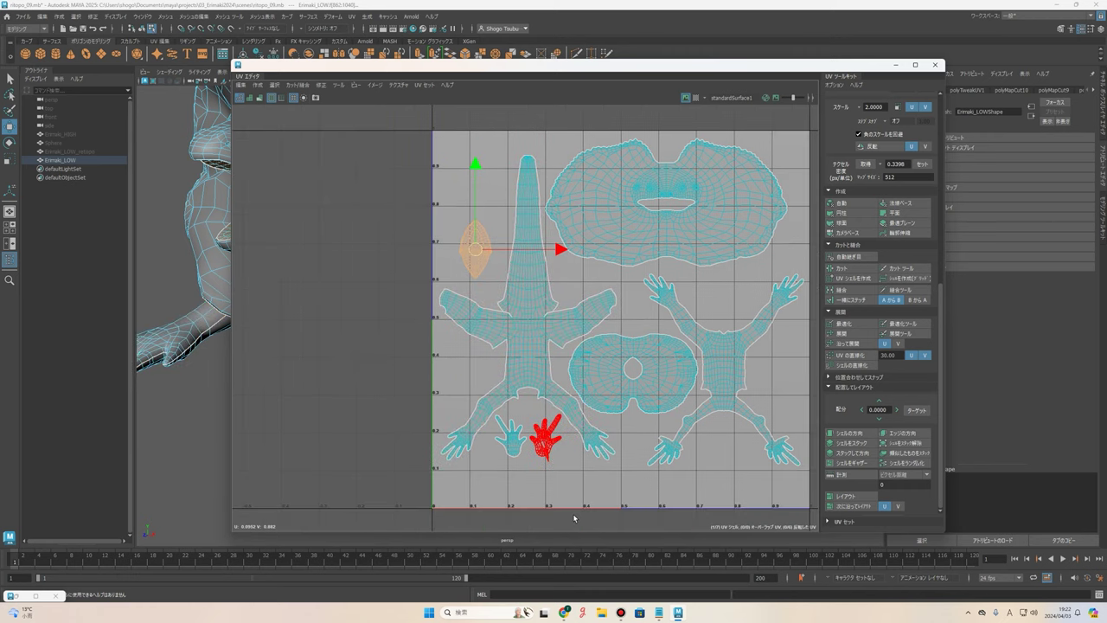
{"action": "mouse_move", "coordinate": [553, 421]}
{"action": "middle_mouse_down"}
{"action": "mouse_move", "coordinate": [735, 503]}
{"action": "mouse_move", "coordinate": [782, 471]}
{"action": "middle_mouse_up"}
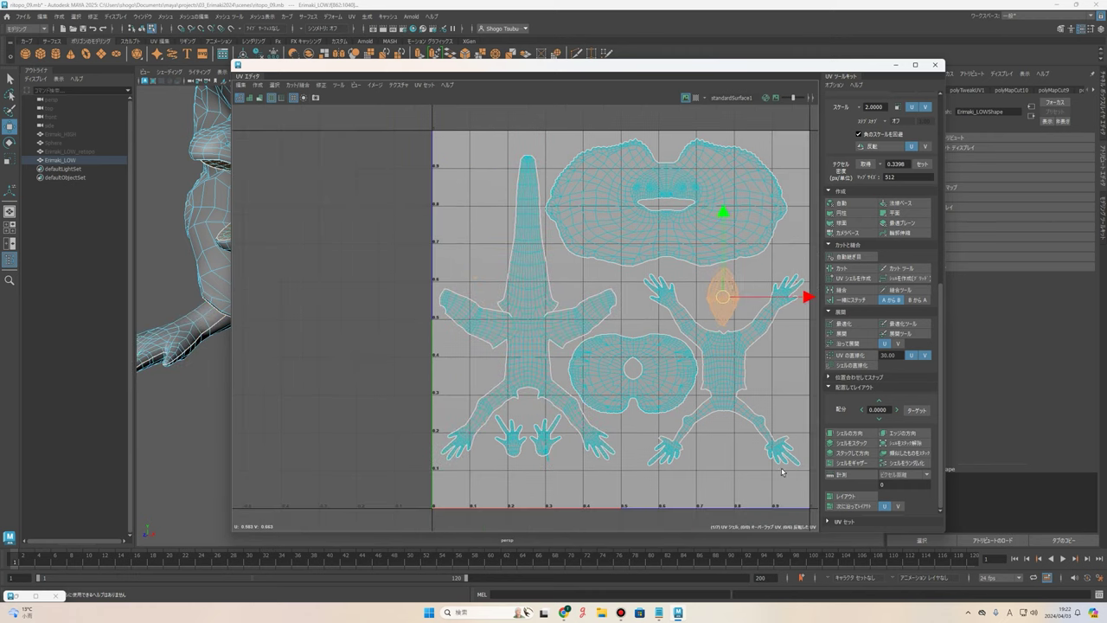
Box-select every UV shell and move the whole layout down along V.
{"action": "scroll", "coordinate": [666, 424], "scroll_direction": "down", "scroll_amount": 3}
{"action": "middle_click_drag", "start_coordinate": [665, 424], "coordinate": [636, 402], "text": "alt"}
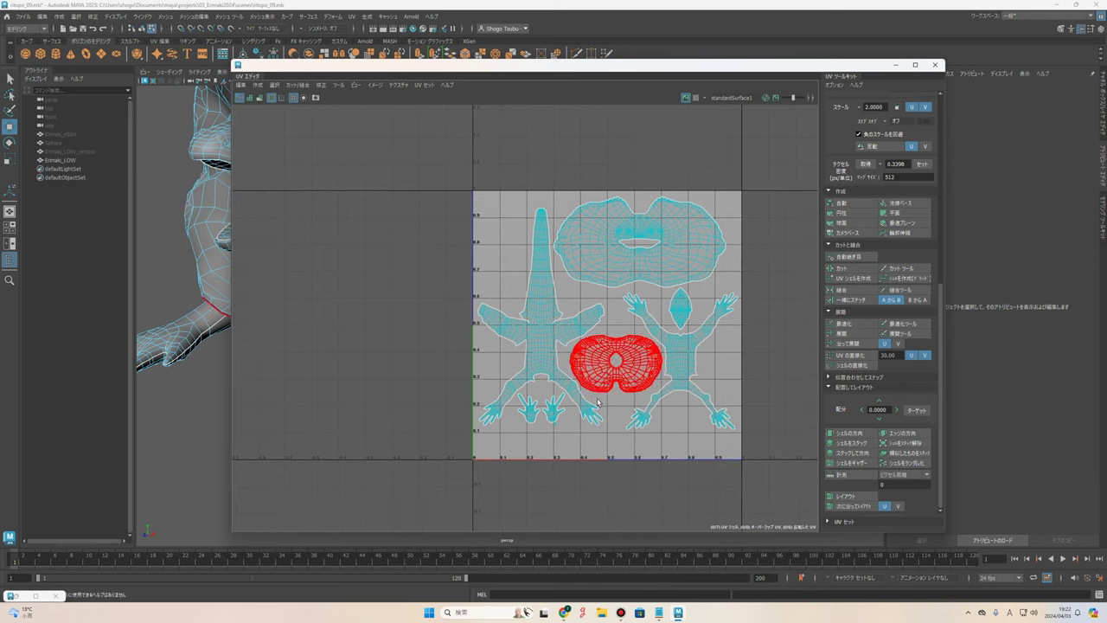
{"action": "left_click_drag", "start_coordinate": [783, 458], "coordinate": [428, 127]}
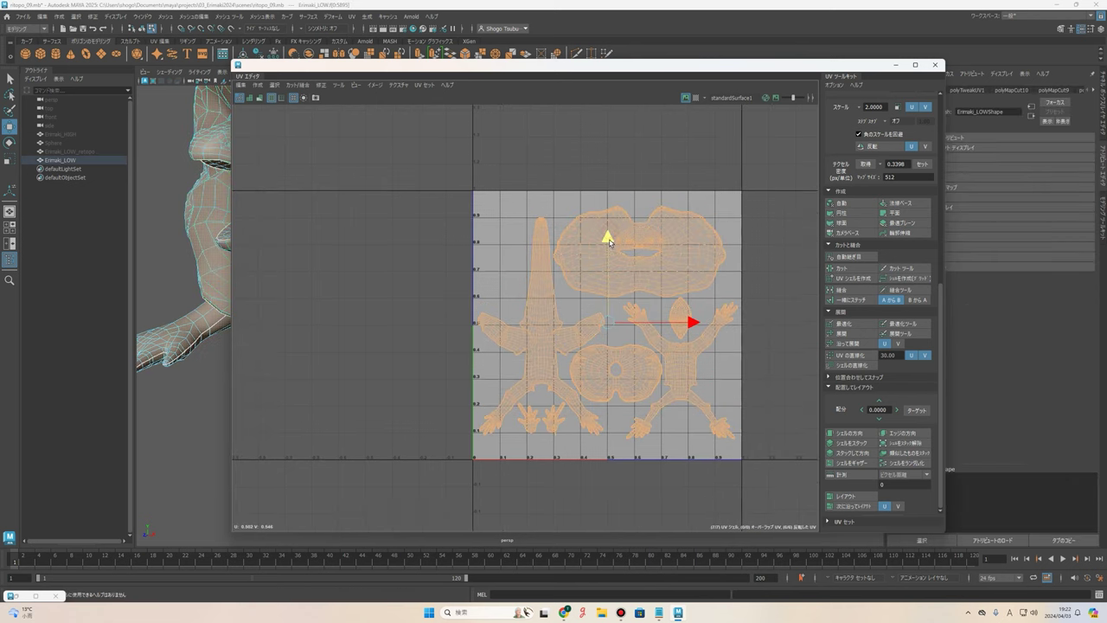
{"action": "left_click", "coordinate": [752, 169]}
{"action": "scroll", "coordinate": [752, 169], "scroll_direction": "down", "scroll_amount": 1}
{"action": "middle_click_drag", "start_coordinate": [752, 259], "coordinate": [683, 251], "text": "alt"}
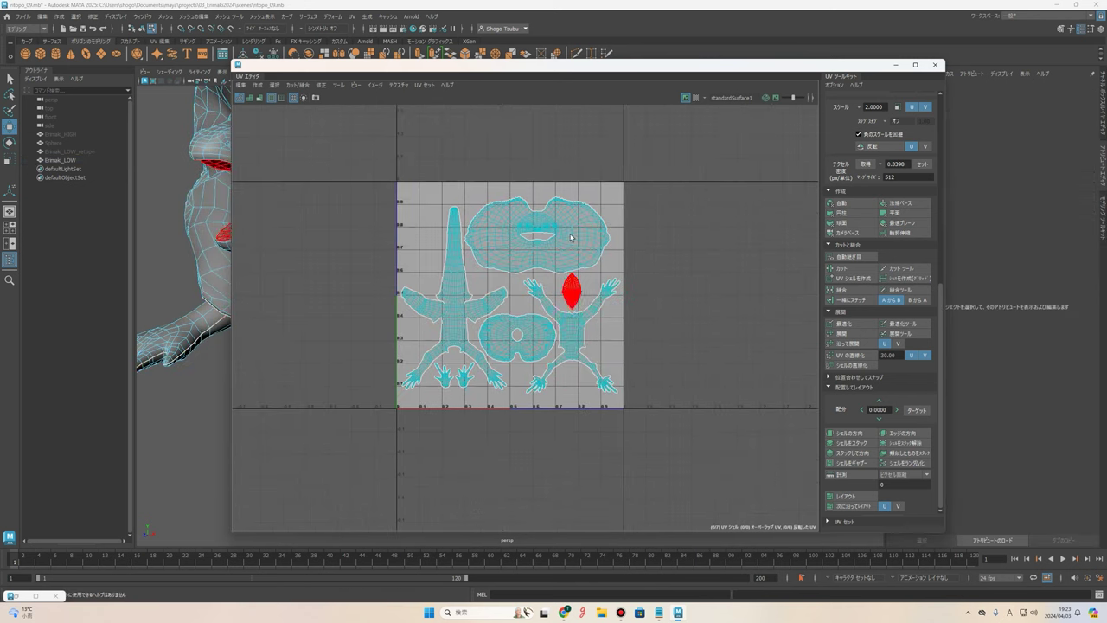
{"action": "left_click_drag", "start_coordinate": [705, 424], "coordinate": [294, 178]}
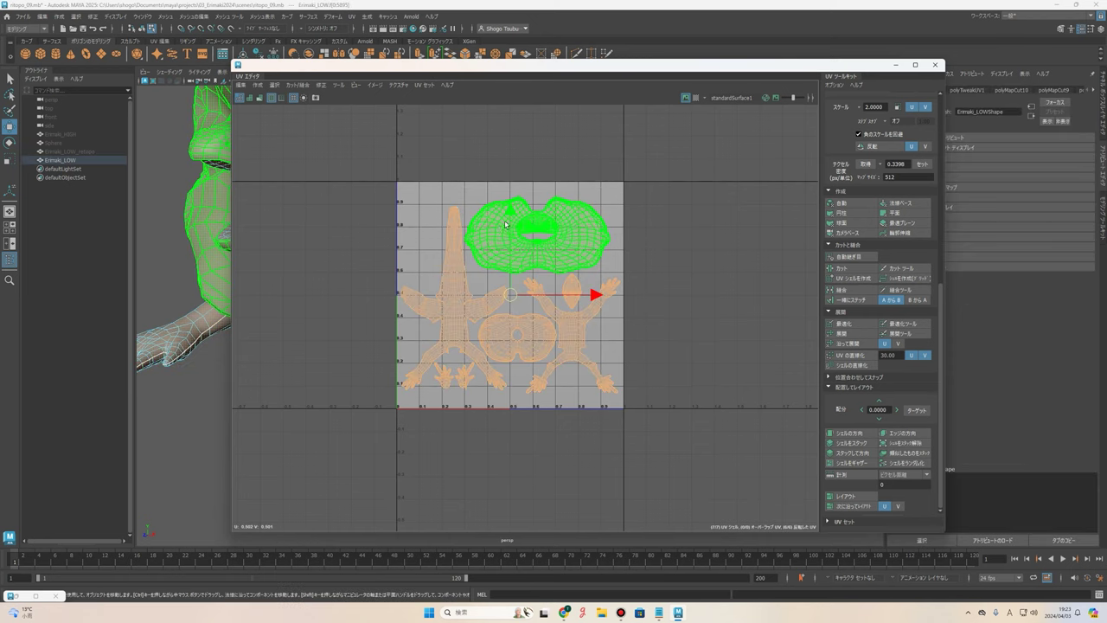
{"action": "scroll", "coordinate": [298, 225], "scroll_direction": "up", "scroll_amount": 2}
{"action": "left_click_drag", "start_coordinate": [554, 220], "coordinate": [560, 236]}
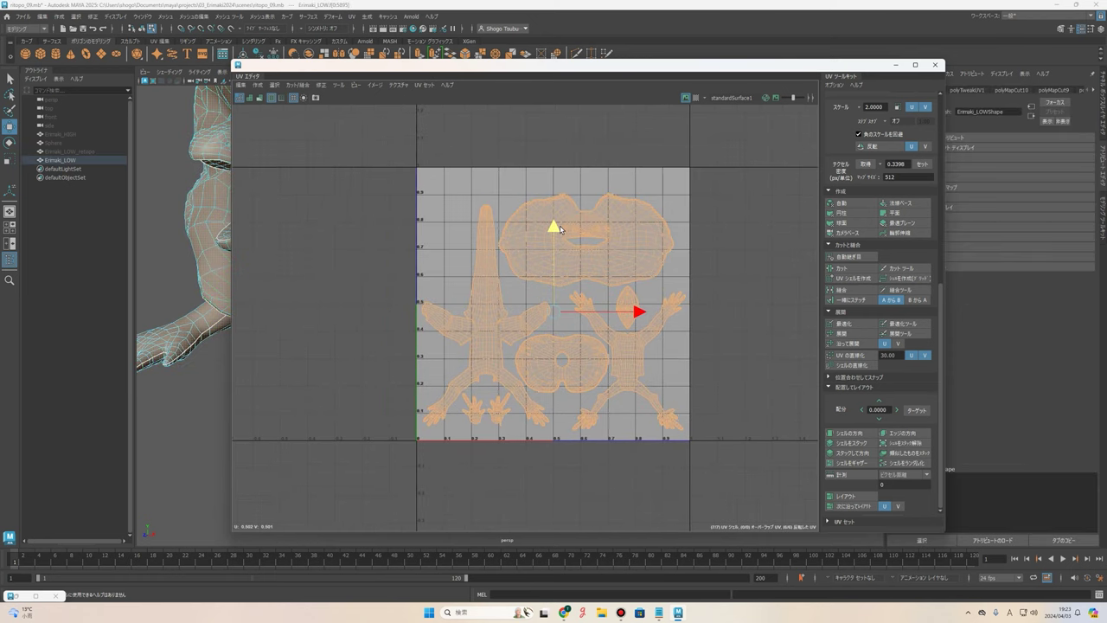
{"action": "scroll", "coordinate": [559, 236], "scroll_direction": "up", "scroll_amount": 1}
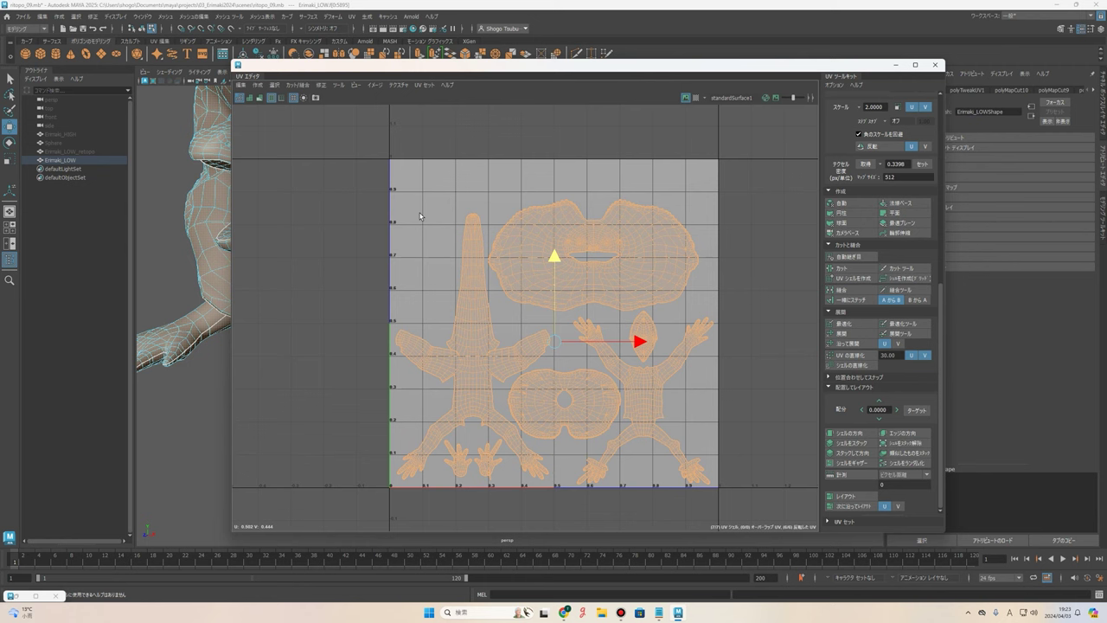
{"action": "scroll", "coordinate": [424, 228], "scroll_direction": "up", "scroll_amount": 1}
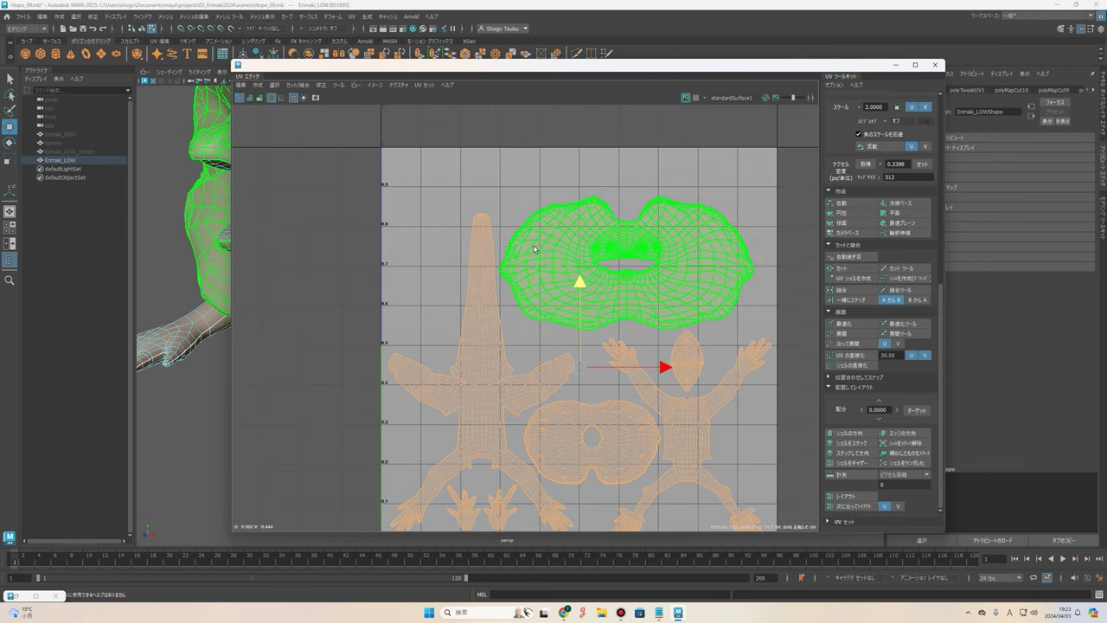
{"action": "middle_click_drag", "start_coordinate": [369, 212], "coordinate": [367, 173], "text": "alt"}
{"action": "middle_click_drag", "start_coordinate": [457, 179], "coordinate": [413, 191], "text": "alt"}
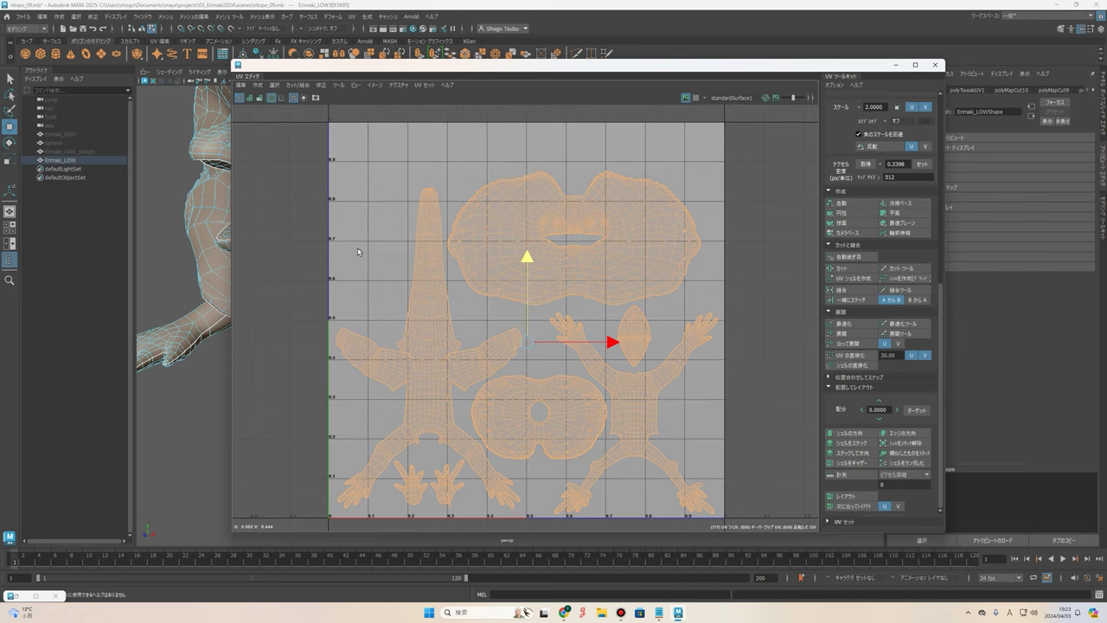
Select the left and right body shells and fine-tune their vertical position.
{"action": "left_click", "coordinate": [415, 250]}
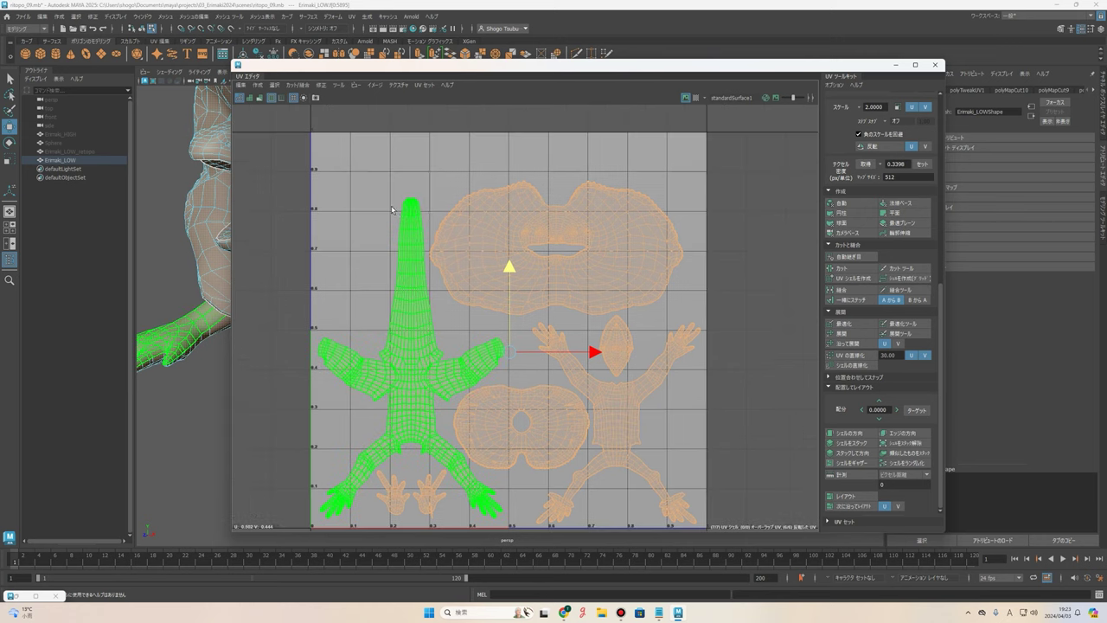
{"action": "scroll", "coordinate": [515, 259], "scroll_direction": "down", "scroll_amount": 2}
{"action": "left_click", "coordinate": [599, 397]}
{"action": "middle_click_drag", "start_coordinate": [599, 397], "coordinate": [644, 393], "text": "alt"}
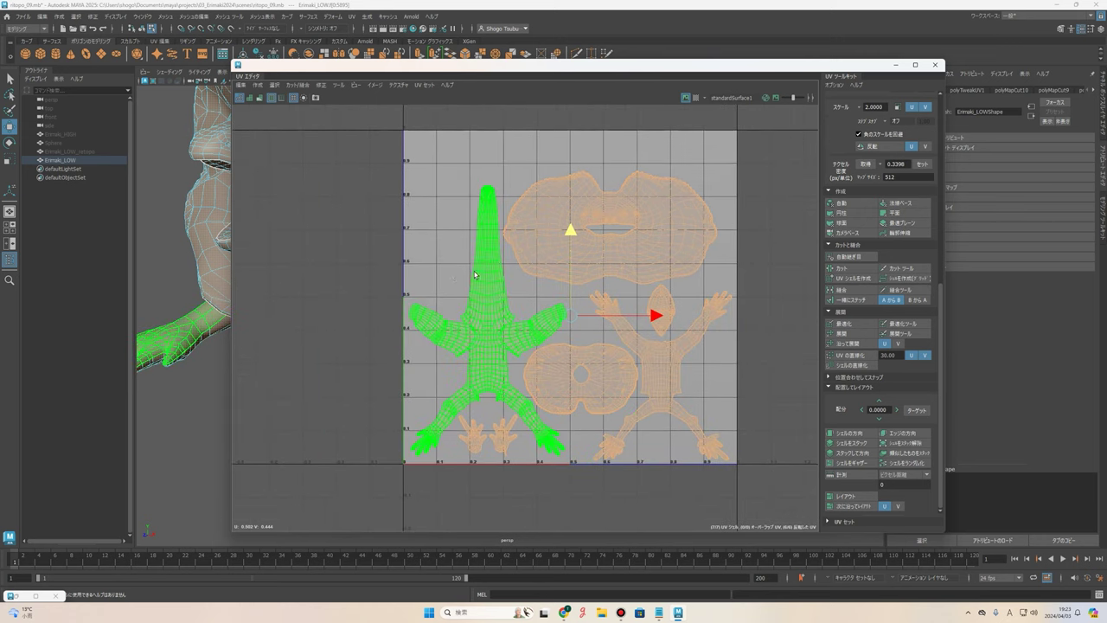
{"action": "middle_click_drag", "start_coordinate": [657, 318], "coordinate": [655, 316]}
{"action": "scroll", "coordinate": [803, 322], "scroll_direction": "down", "scroll_amount": 2}
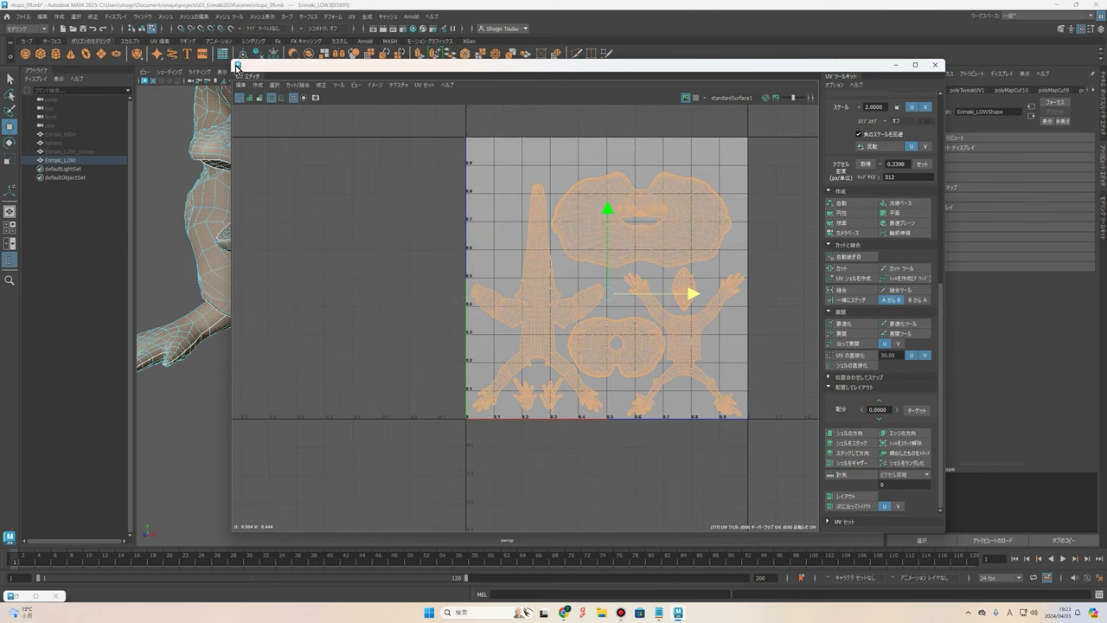
Close the UV Editor and reselect the lizard mesh in the viewport.
{"action": "left_click_drag", "start_coordinate": [233, 61], "coordinate": [471, 82]}
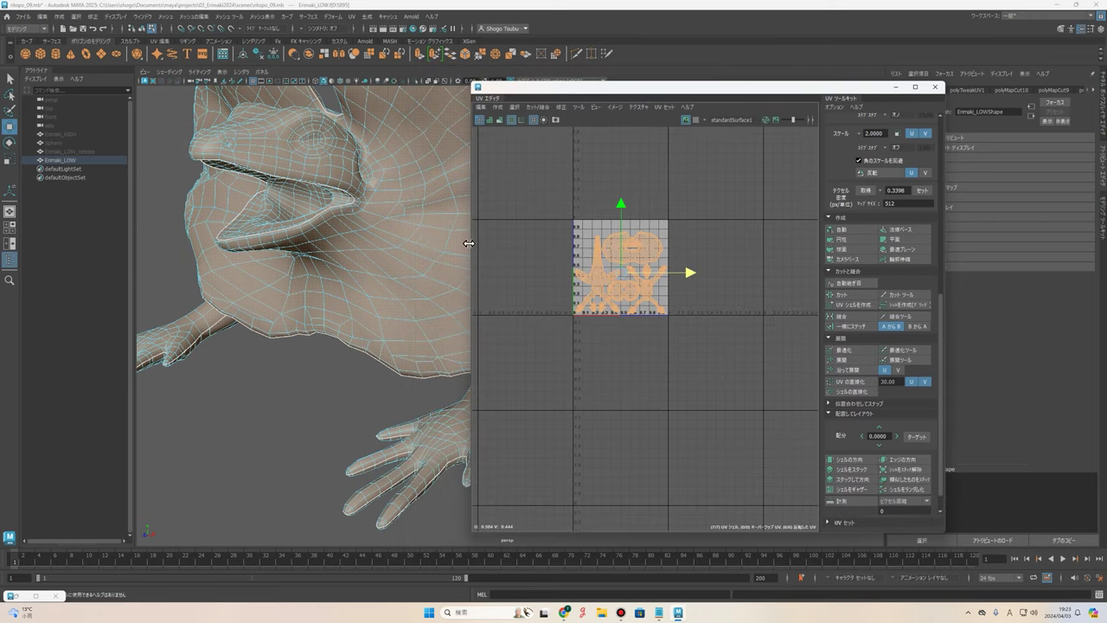
{"action": "middle_click_drag", "start_coordinate": [603, 343], "coordinate": [696, 395], "text": "alt"}
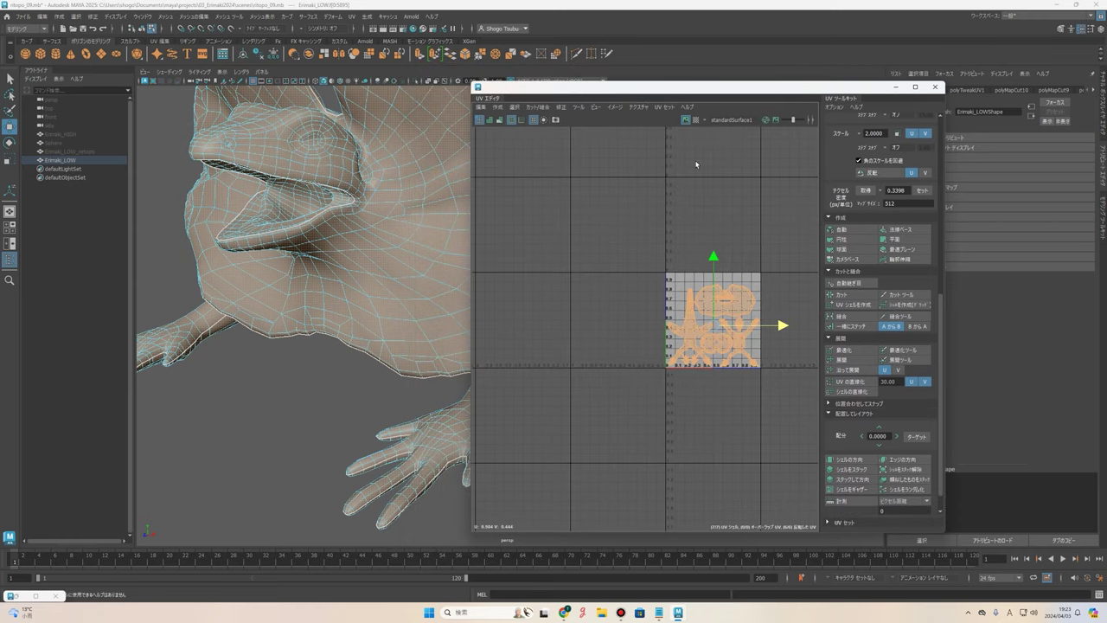
{"action": "left_click", "coordinate": [935, 86]}
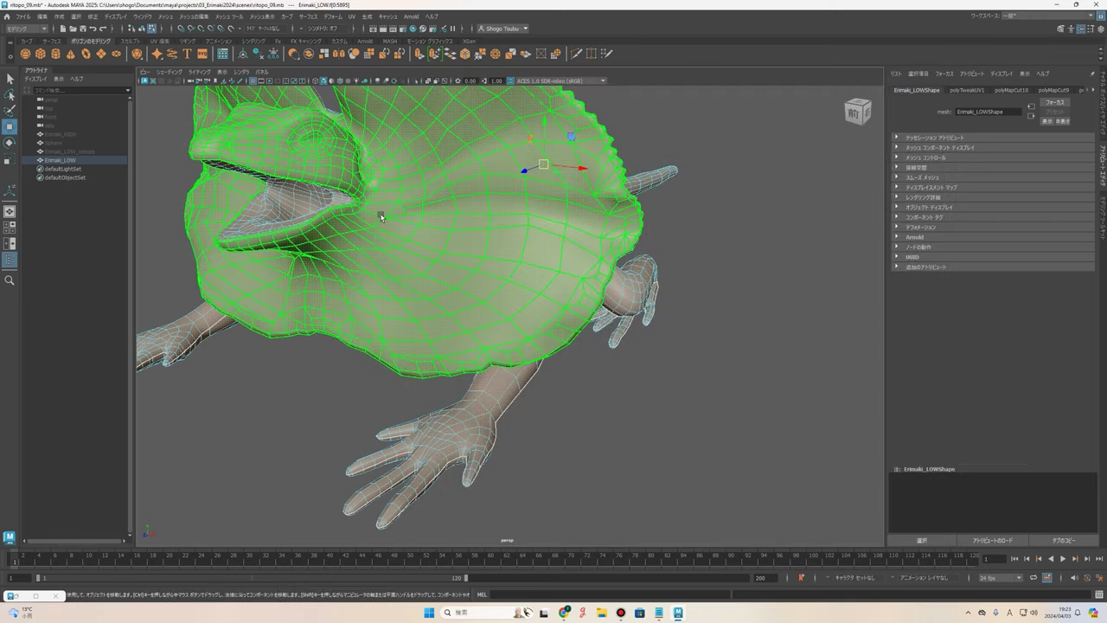
{"action": "right_click_drag", "start_coordinate": [381, 215], "coordinate": [543, 177]}
{"action": "mouse_move", "coordinate": [543, 177]}
{"action": "left_mouse_down", "text": "alt"}
{"action": "mouse_move", "coordinate": [748, 192]}
{"action": "mouse_move", "coordinate": [540, 282]}
{"action": "left_mouse_up", "text": "alt"}
{"action": "left_click", "coordinate": [701, 221]}
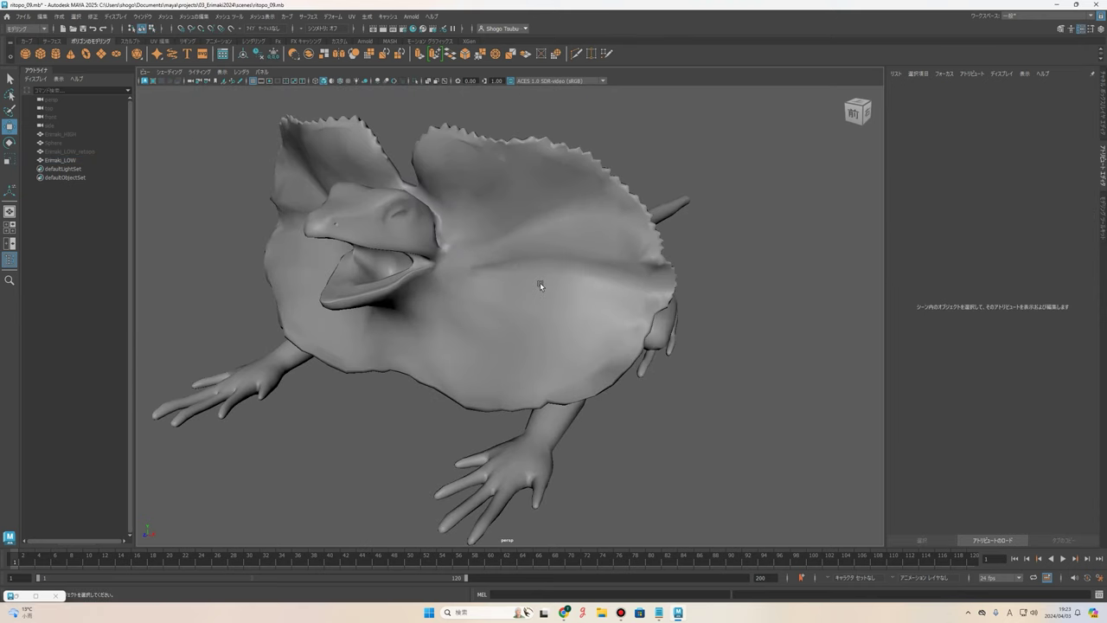
{"action": "left_click", "coordinate": [653, 298]}
{"action": "left_click_drag", "start_coordinate": [653, 298], "coordinate": [716, 327], "text": "alt"}
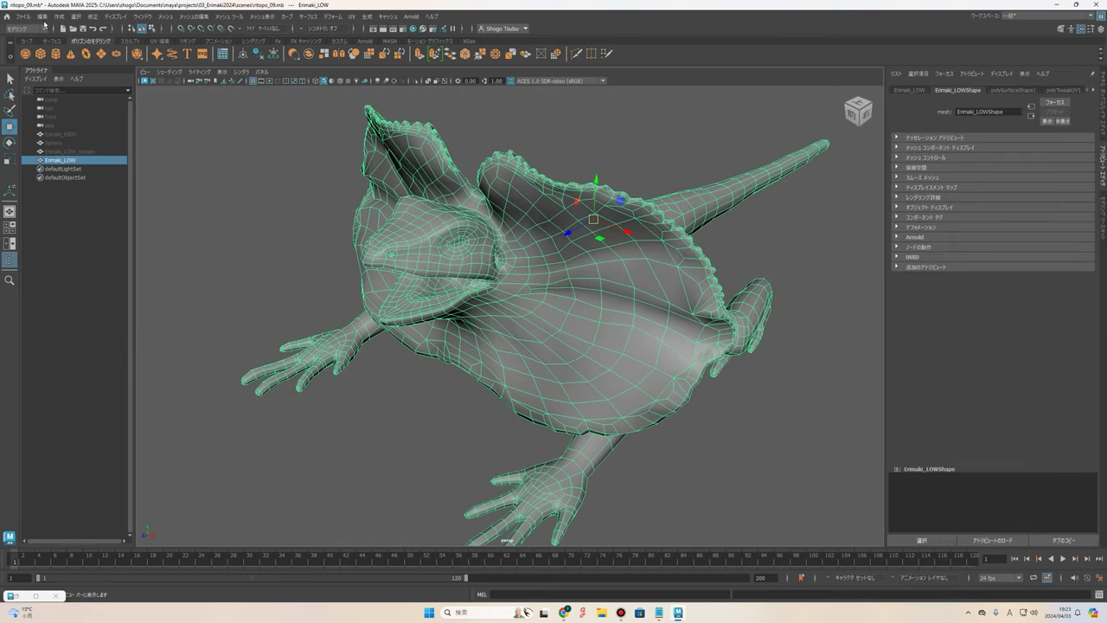
Delete Erimaki_LOW's construction history via Edit > Delete by Type > History.
{"action": "left_click", "coordinate": [1101, 123]}
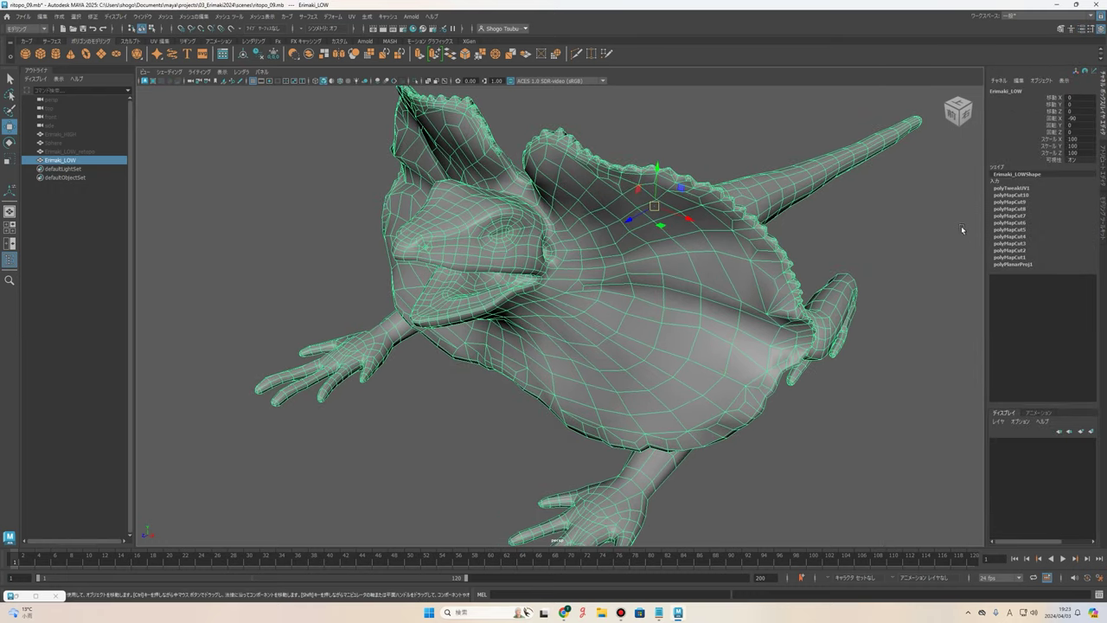
{"action": "left_click", "coordinate": [888, 239]}
{"action": "left_click", "coordinate": [632, 302]}
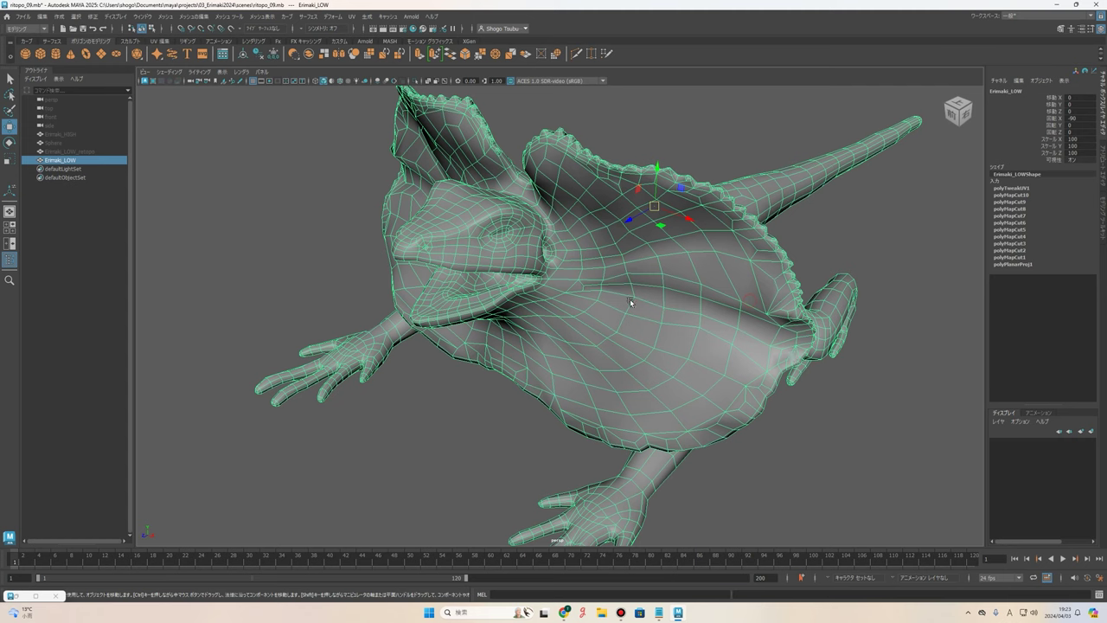
{"action": "left_click", "coordinate": [47, 17]}
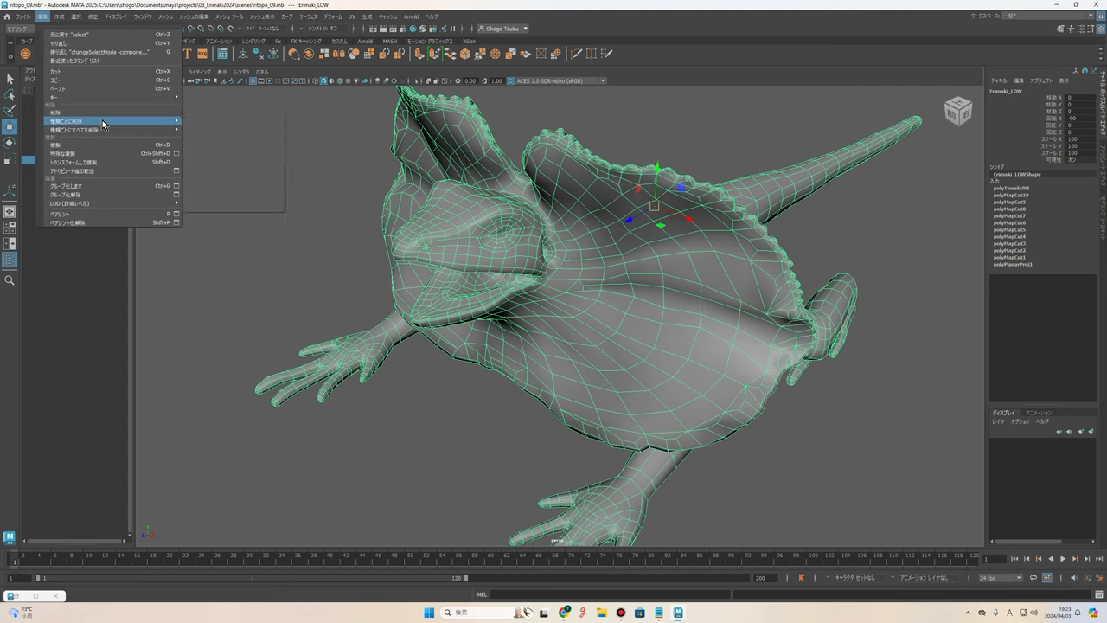
{"action": "mouse_move", "coordinate": [78, 121]}
{"action": "left_click", "coordinate": [196, 122]}
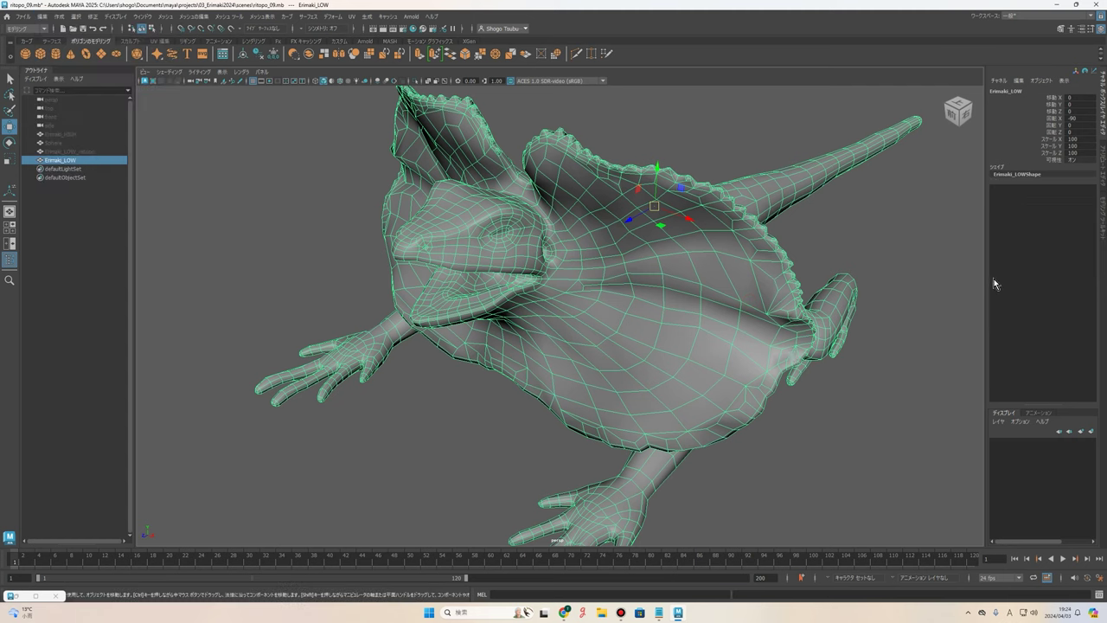
Select only the Erimaki_LOW mesh from a front view.
{"action": "left_click", "coordinate": [891, 219]}
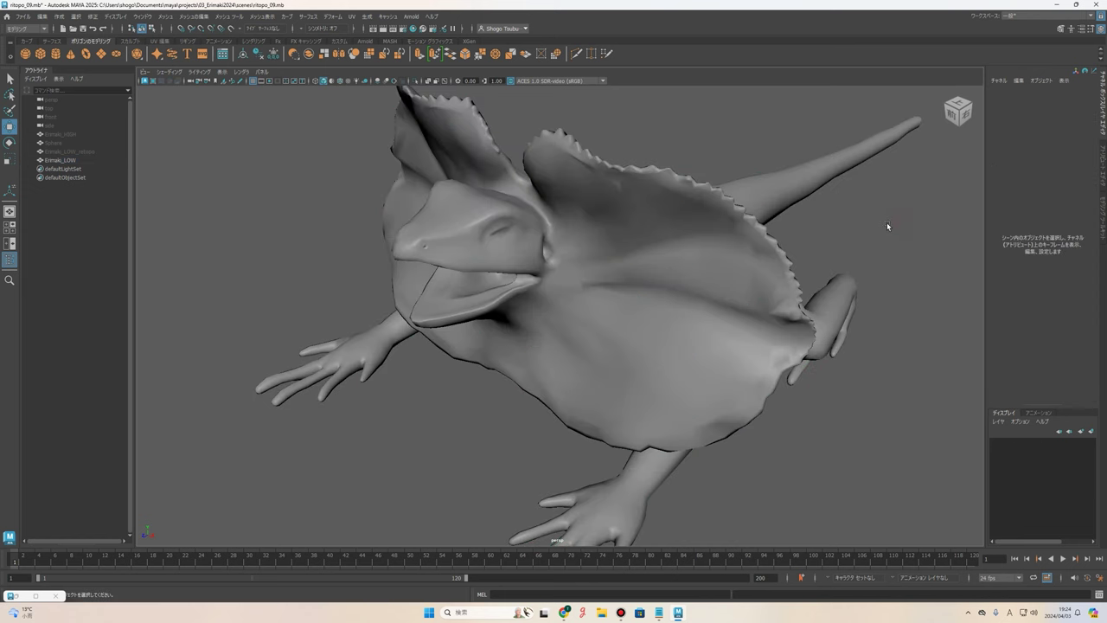
{"action": "mouse_move", "coordinate": [886, 222]}
{"action": "left_mouse_down", "text": "alt"}
{"action": "mouse_move", "coordinate": [721, 294]}
{"action": "mouse_move", "coordinate": [689, 274]}
{"action": "mouse_move", "coordinate": [529, 262]}
{"action": "mouse_move", "coordinate": [539, 348]}
{"action": "mouse_move", "coordinate": [529, 312]}
{"action": "left_mouse_up", "text": "alt"}
{"action": "left_click", "coordinate": [689, 274]}
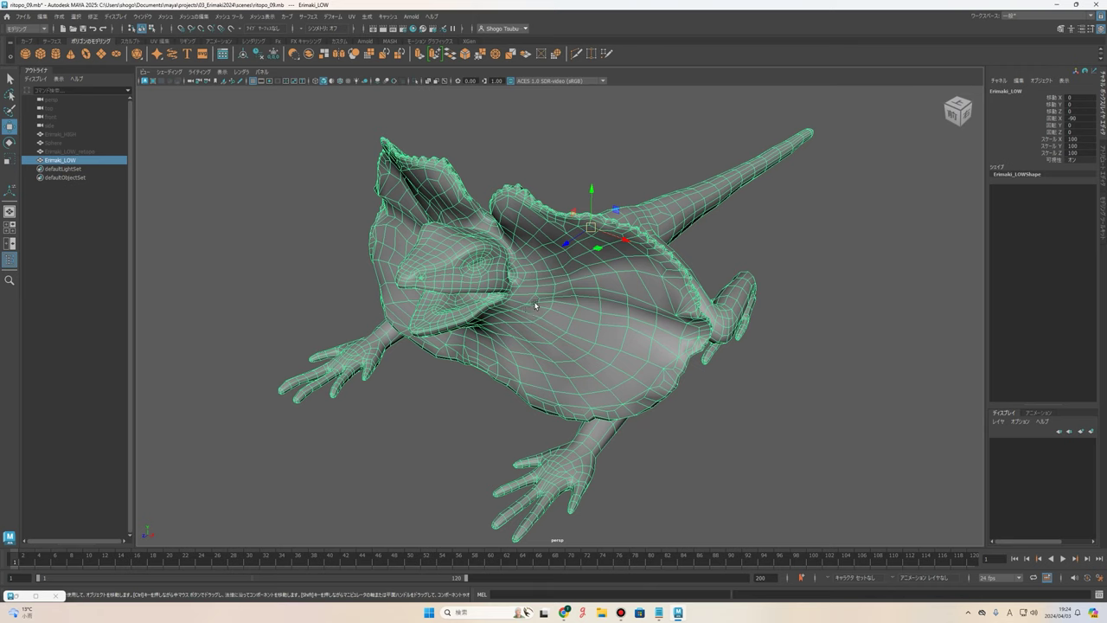
{"action": "left_click", "coordinate": [27, 18]}
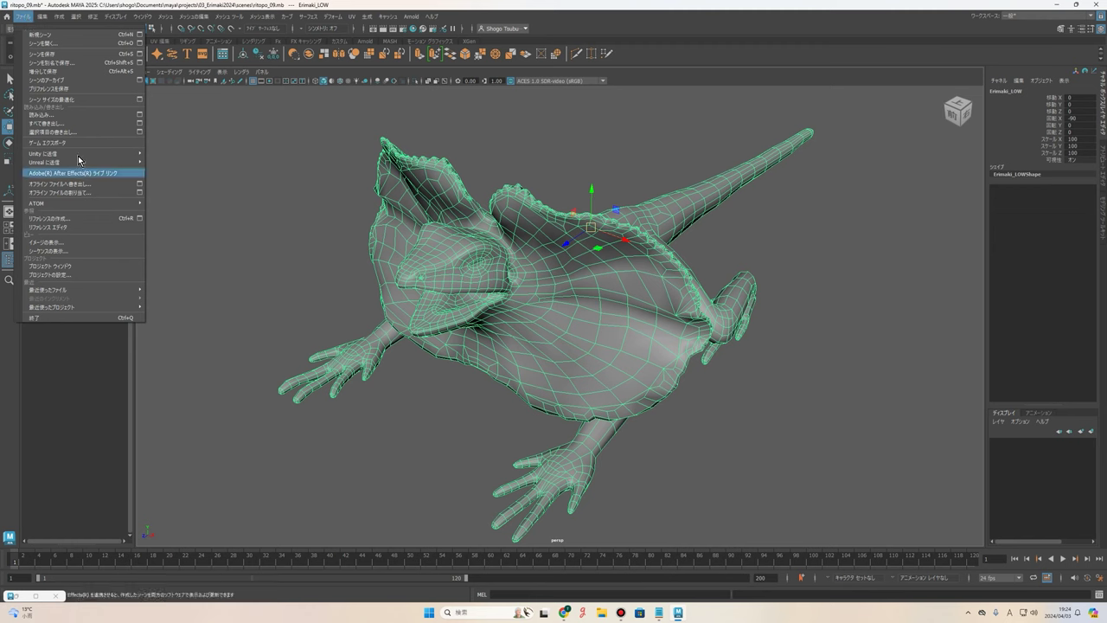
Start Export Selection and create and enter a new 'Bake' folder in scenes.
{"action": "left_click", "coordinate": [53, 132]}
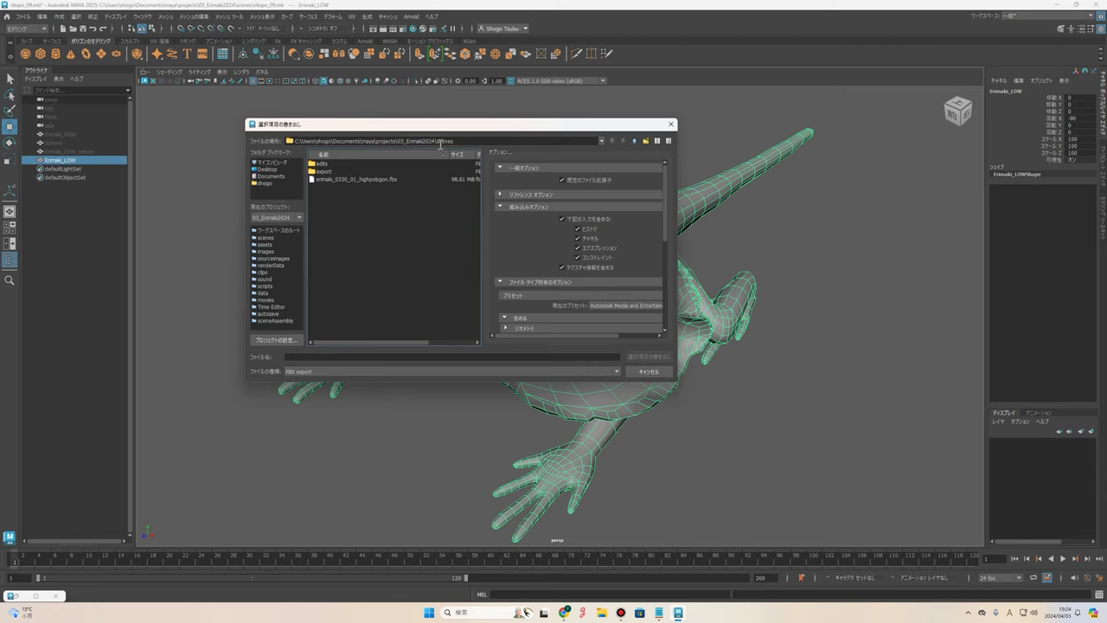
{"action": "right_click", "coordinate": [347, 207]}
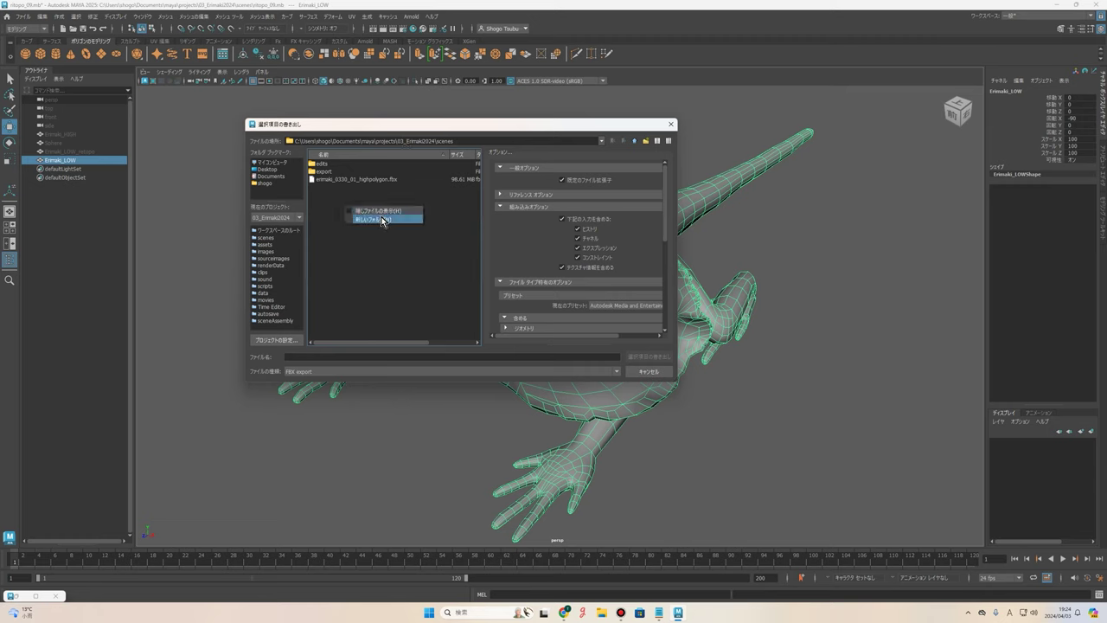
{"action": "left_click", "coordinate": [384, 220]}
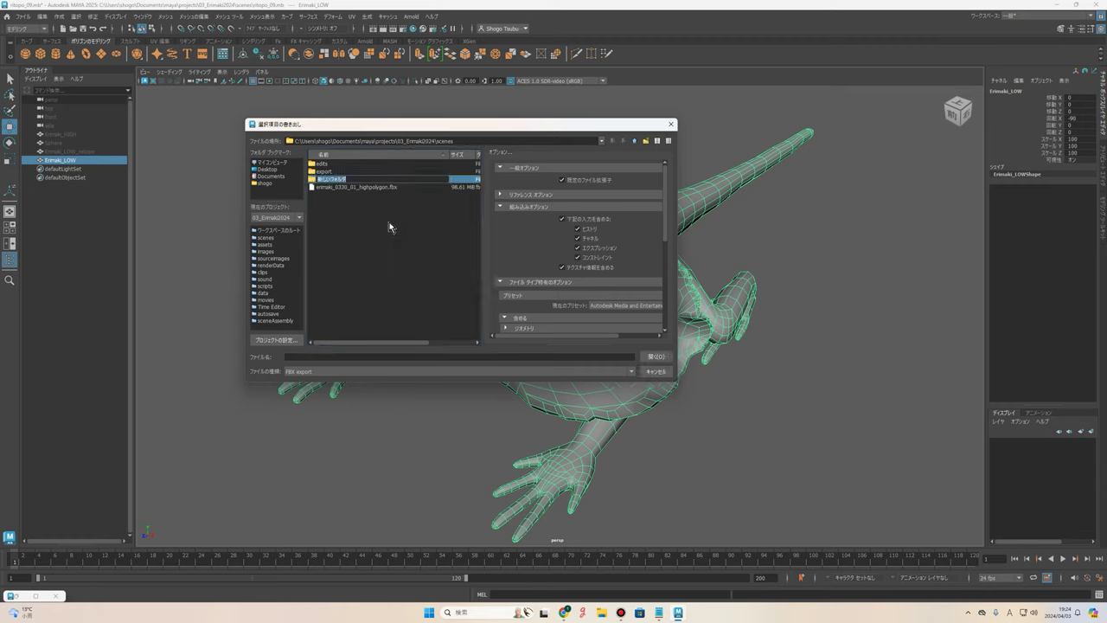
{"action": "type", "text": "Bake"}
{"action": "key", "text": "Return"}
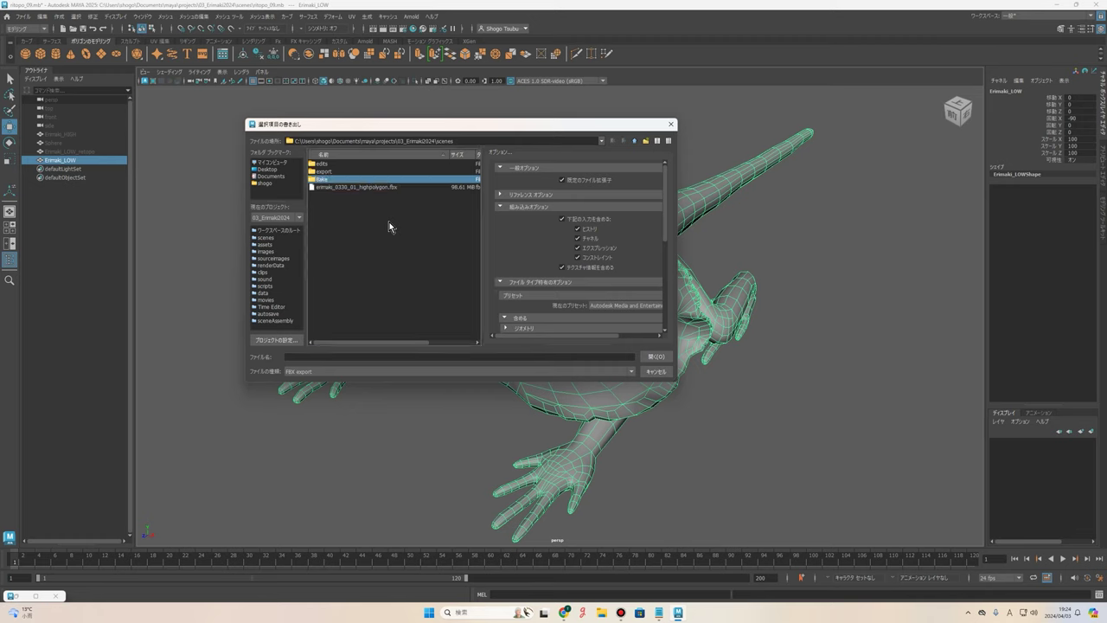
{"action": "double_click", "coordinate": [329, 179]}
Export the selection as an FBX file named Erimaki_LOW.
{"action": "left_click", "coordinate": [355, 356]}
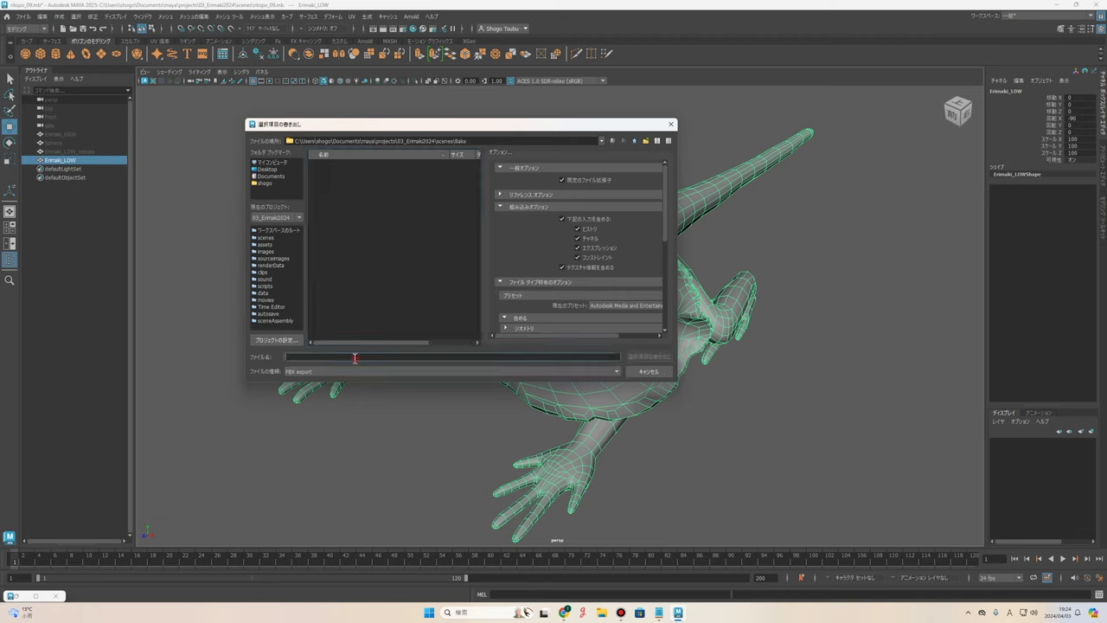
{"action": "type", "text": "Erimaki_LOW"}
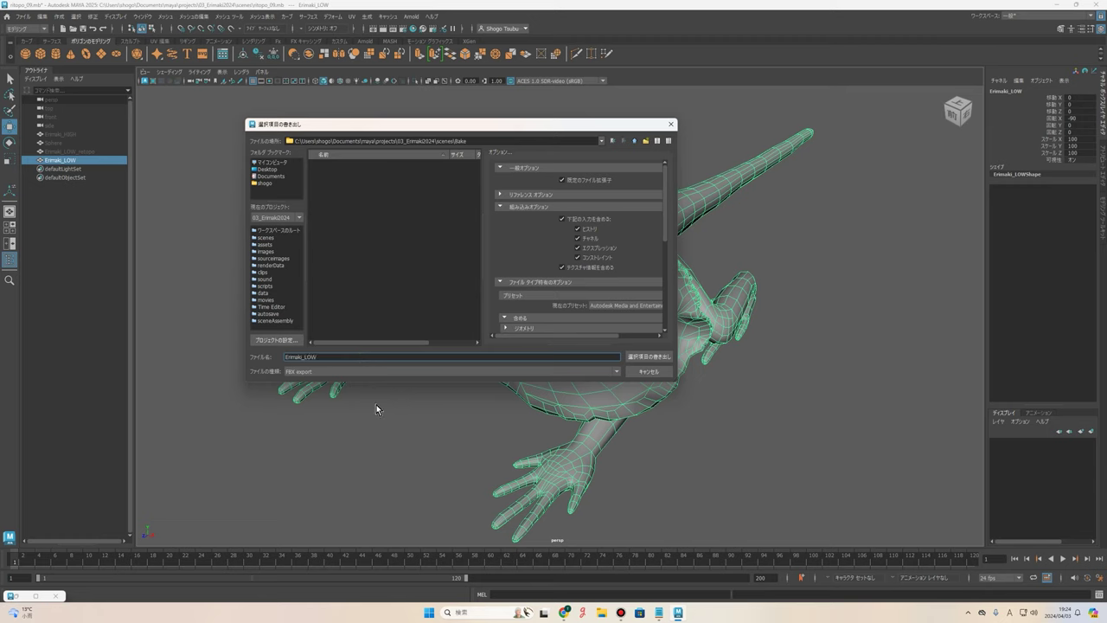
{"action": "left_click", "coordinate": [307, 374]}
{"action": "left_click", "coordinate": [323, 374]}
{"action": "left_click", "coordinate": [655, 360]}
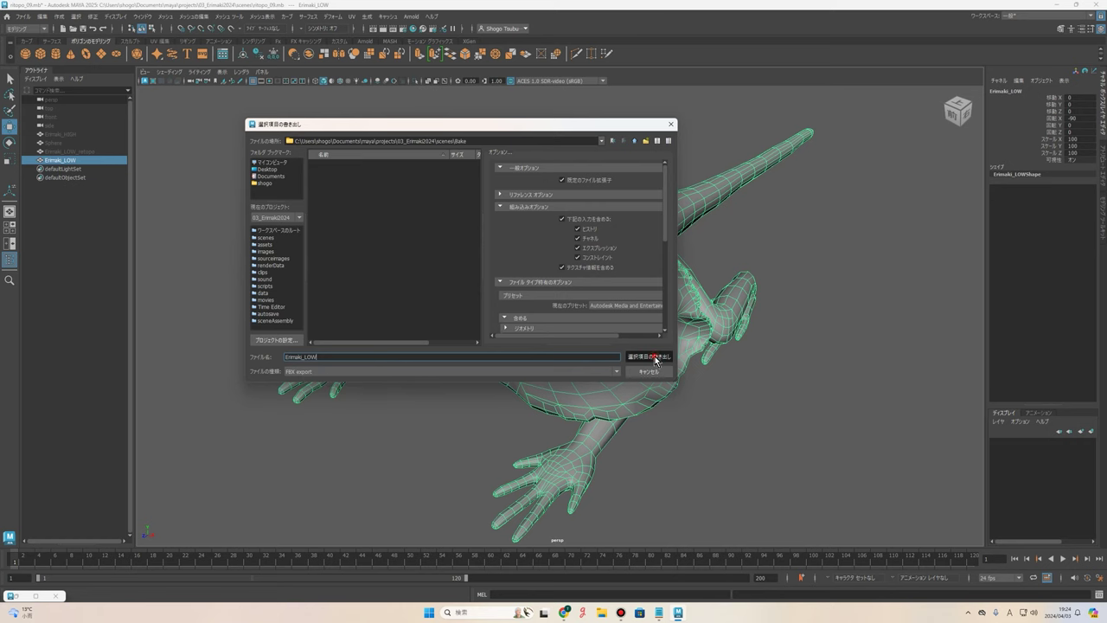
{"action": "left_click_drag", "start_coordinate": [655, 358], "coordinate": [633, 322], "text": "alt"}
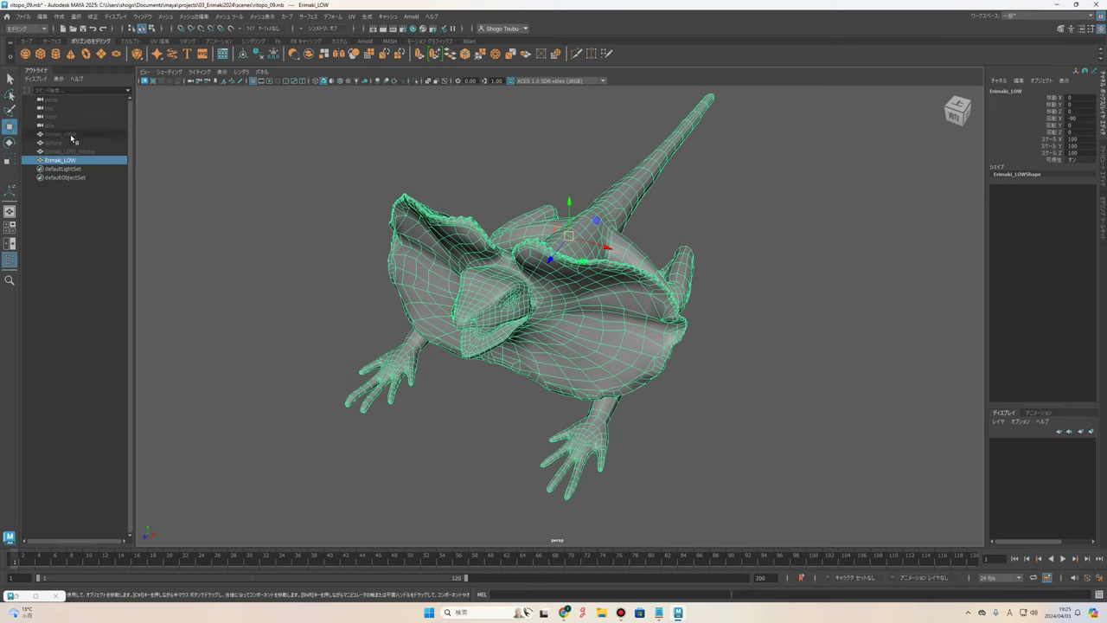
Hide Erimaki_LOW with Ctrl+H and unhide Erimaki_HIGH with Shift+H from the Outliner.
{"action": "mouse_move", "coordinate": [478, 295]}
{"action": "left_mouse_down", "text": "alt"}
{"action": "mouse_move", "coordinate": [455, 310]}
{"action": "mouse_move", "coordinate": [423, 298]}
{"action": "left_mouse_up", "text": "alt"}
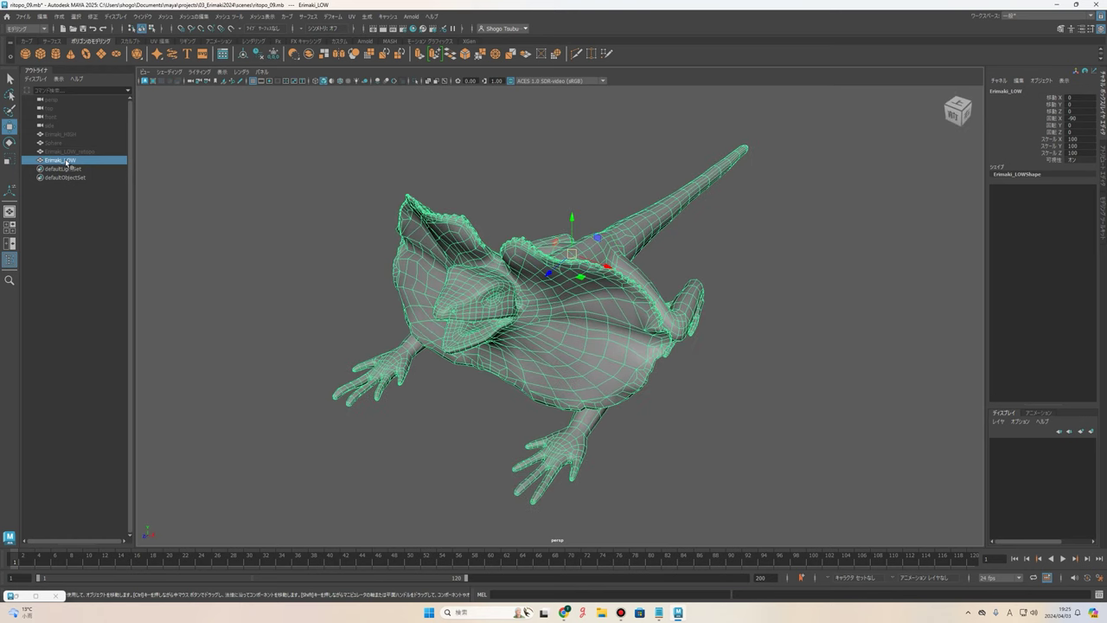
{"action": "key", "text": "ctrl+h"}
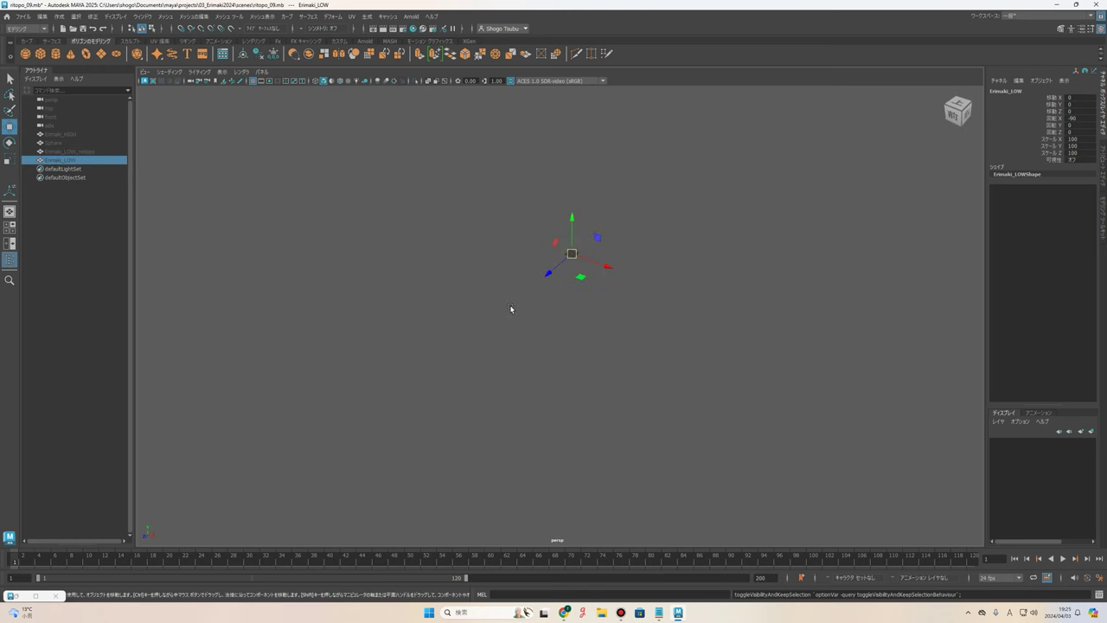
{"action": "mouse_move", "coordinate": [511, 308]}
{"action": "left_mouse_down", "text": "alt"}
{"action": "mouse_move", "coordinate": [645, 331]}
{"action": "mouse_move", "coordinate": [612, 337]}
{"action": "left_mouse_up", "text": "alt"}
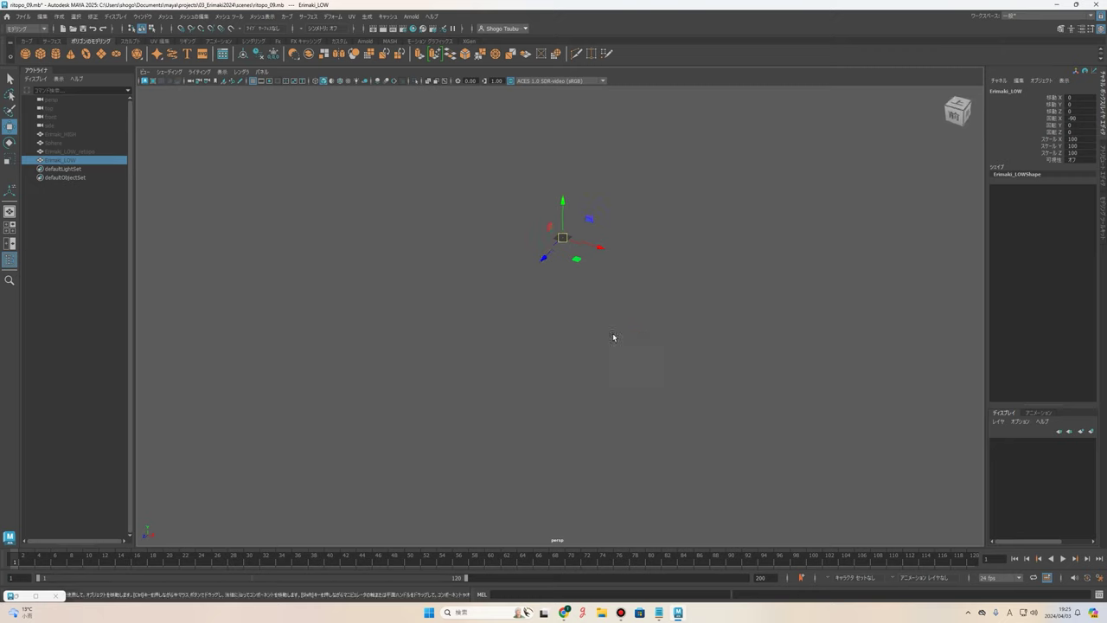
{"action": "left_click", "coordinate": [73, 161]}
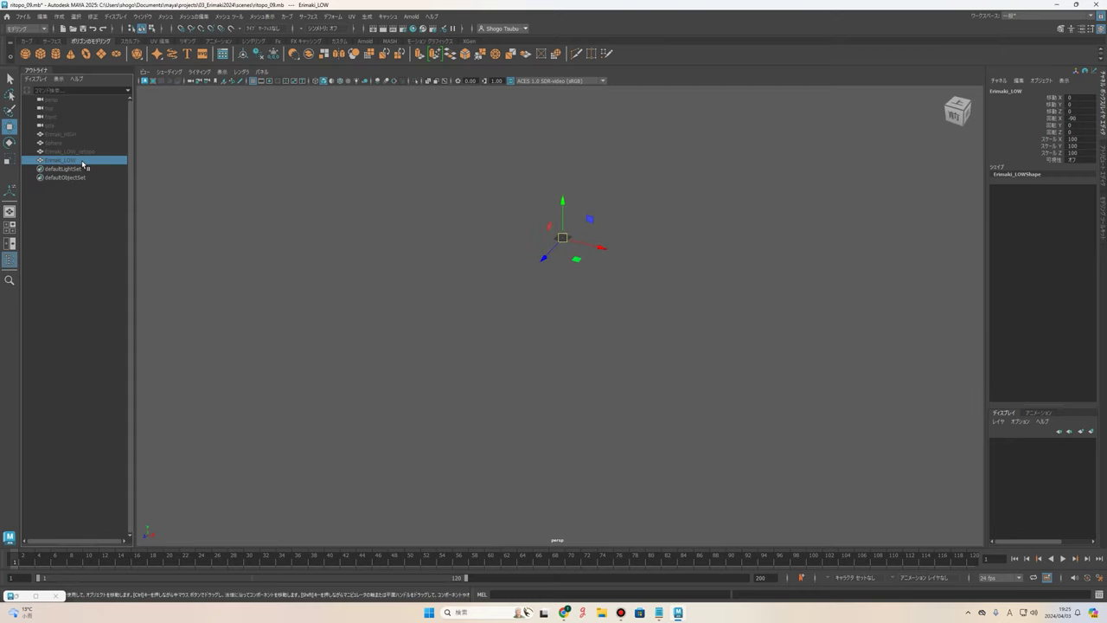
{"action": "middle_click_drag", "start_coordinate": [73, 162], "coordinate": [55, 137]}
{"action": "key", "text": "shift+h"}
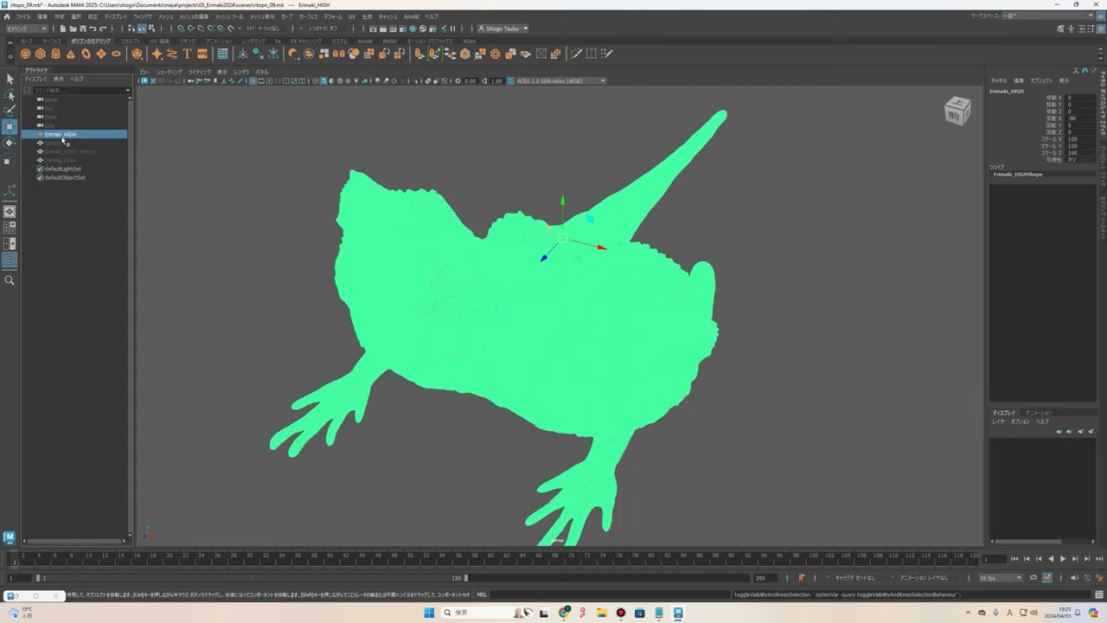
Orbit, zoom and frame the high-poly lizard to inspect its head and frill.
{"action": "left_click", "coordinate": [755, 295]}
{"action": "left_click_drag", "start_coordinate": [774, 292], "coordinate": [551, 327], "text": "alt"}
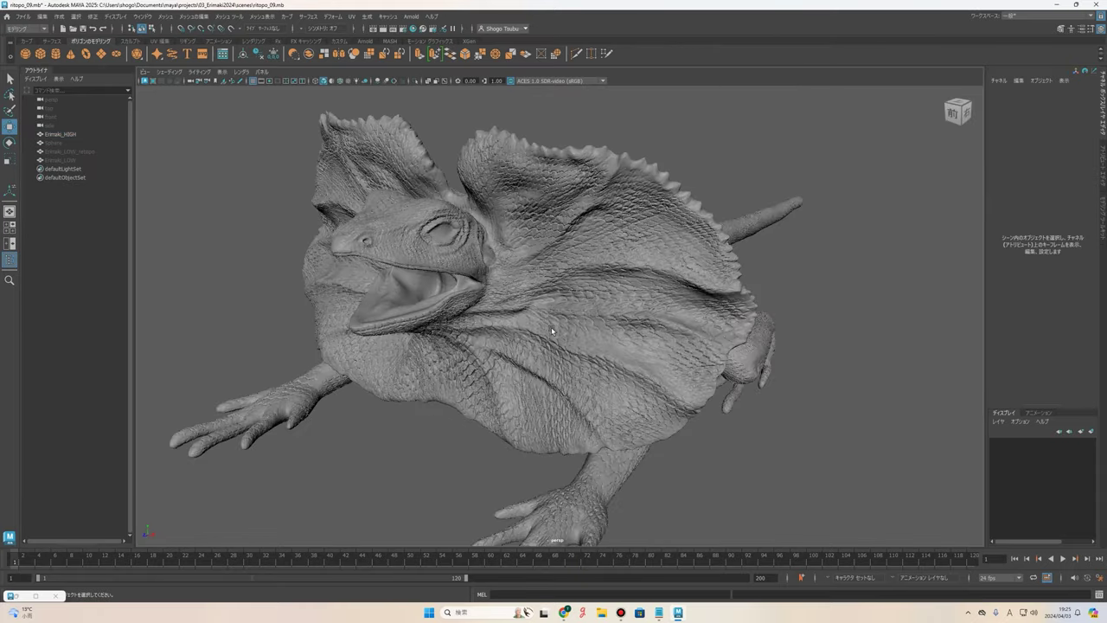
{"action": "scroll", "coordinate": [551, 327], "scroll_direction": "up", "scroll_amount": 3}
{"action": "scroll", "coordinate": [519, 316], "scroll_direction": "up", "scroll_amount": 4}
{"action": "scroll", "coordinate": [494, 309], "scroll_direction": "up", "scroll_amount": 3}
{"action": "scroll", "coordinate": [487, 322], "scroll_direction": "up", "scroll_amount": 3}
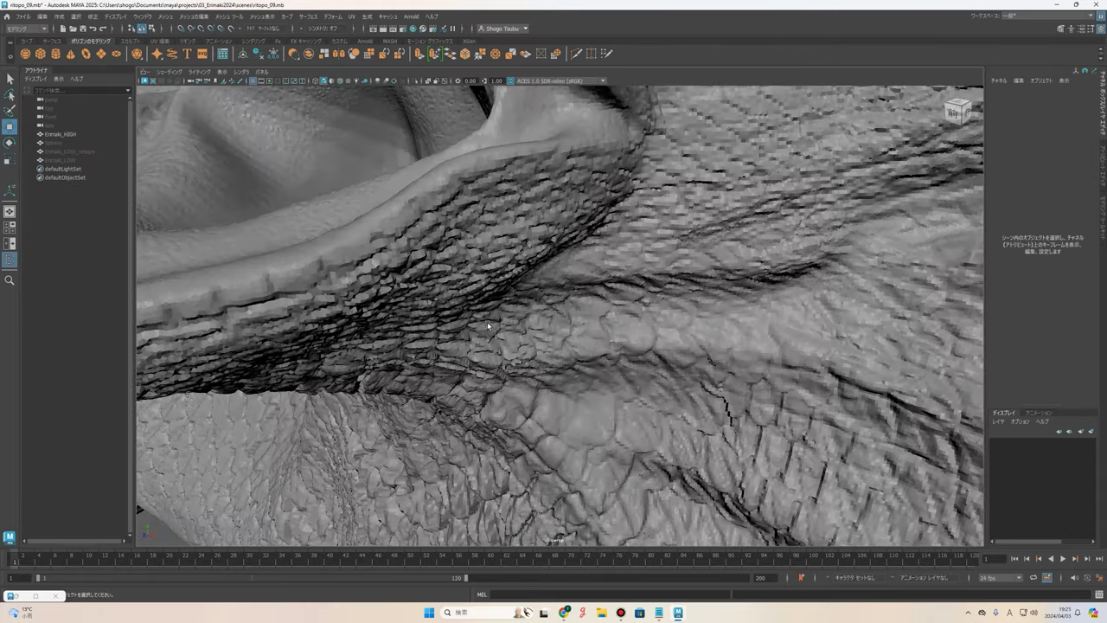
{"action": "scroll", "coordinate": [518, 327], "scroll_direction": "up", "scroll_amount": 3}
{"action": "scroll", "coordinate": [578, 334], "scroll_direction": "up", "scroll_amount": 3}
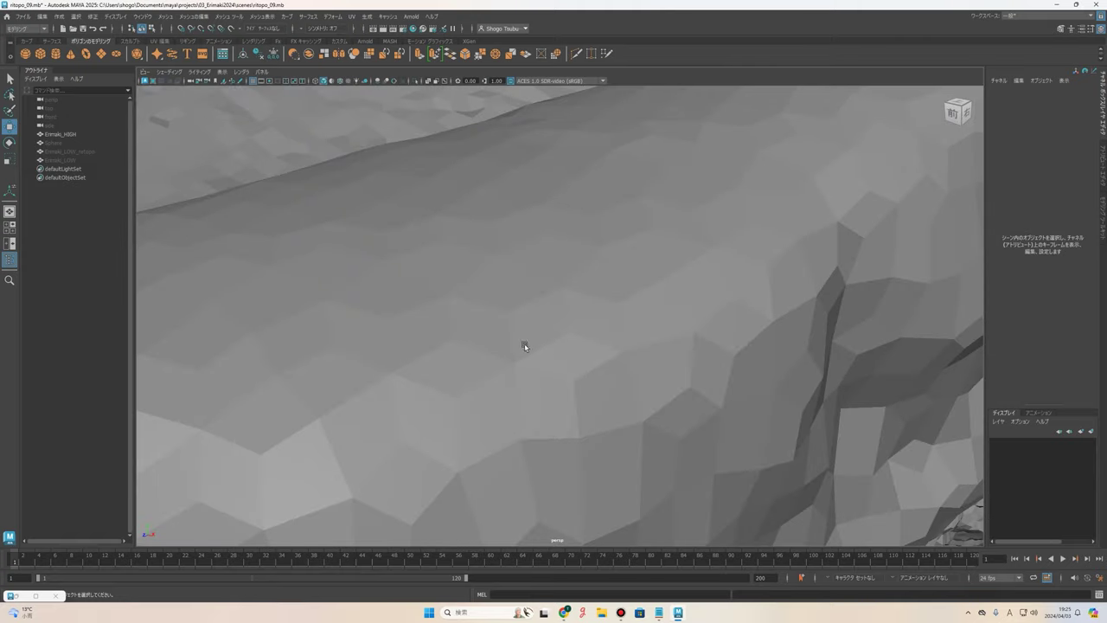
{"action": "key", "text": "f"}
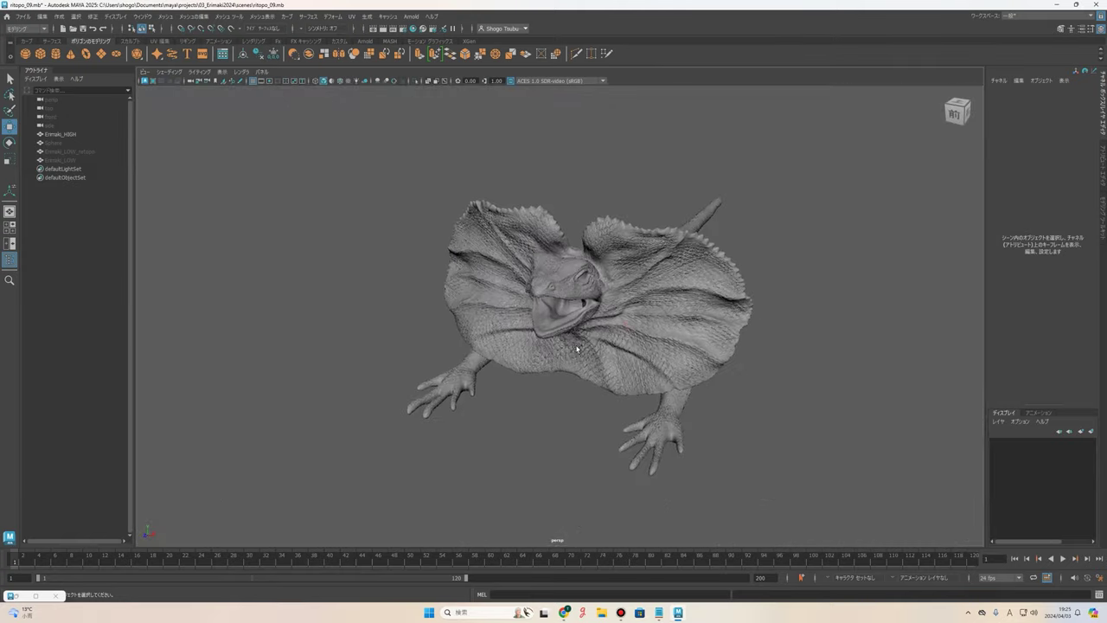
{"action": "mouse_move", "coordinate": [577, 348]}
{"action": "left_mouse_down", "text": "alt"}
{"action": "mouse_move", "coordinate": [644, 318]}
{"action": "mouse_move", "coordinate": [607, 299]}
{"action": "left_mouse_up", "text": "alt"}
{"action": "scroll", "coordinate": [665, 325], "scroll_direction": "up", "scroll_amount": 3}
{"action": "scroll", "coordinate": [665, 325], "scroll_direction": "up", "scroll_amount": 5}
{"action": "scroll", "coordinate": [607, 299], "scroll_direction": "up", "scroll_amount": 4}
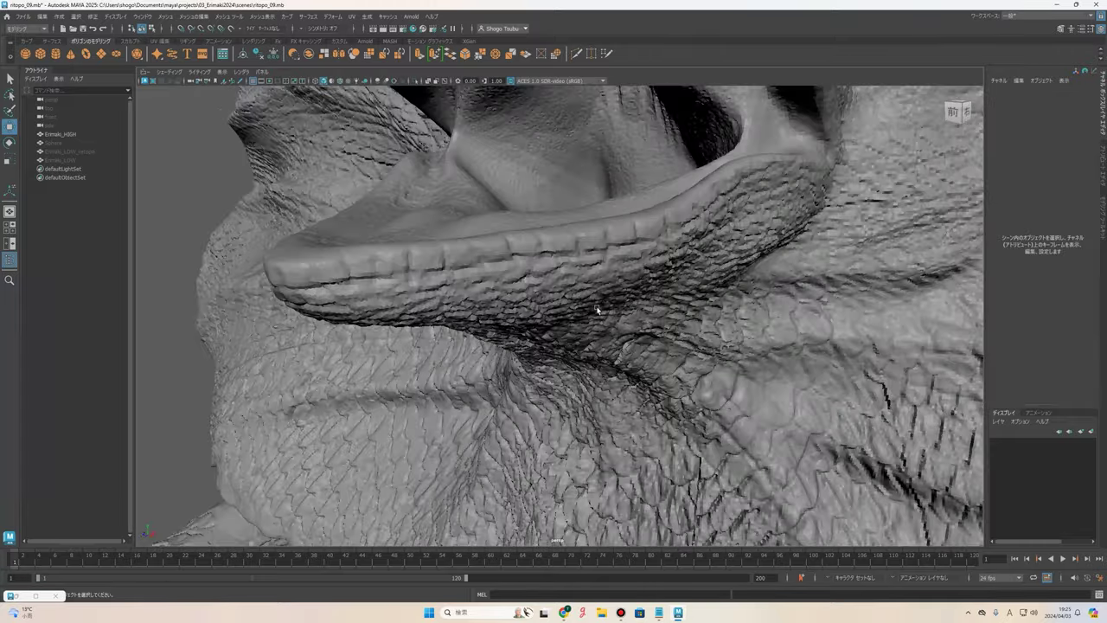
{"action": "scroll", "coordinate": [588, 311], "scroll_direction": "up", "scroll_amount": 4}
{"action": "scroll", "coordinate": [543, 329], "scroll_direction": "up", "scroll_amount": 3}
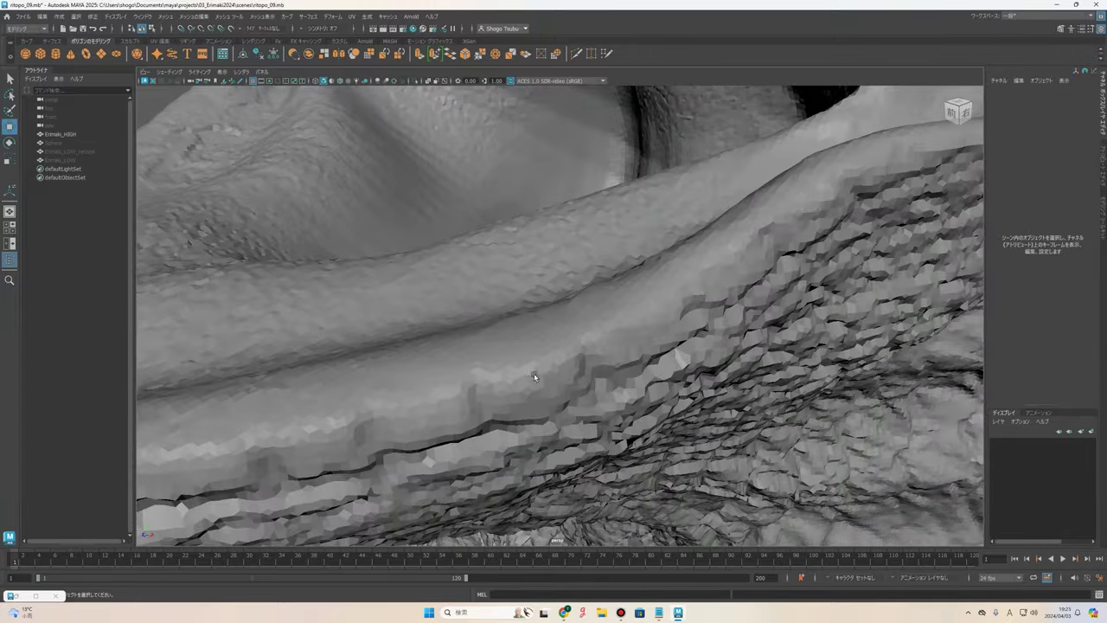
{"action": "scroll", "coordinate": [571, 348], "scroll_direction": "down", "scroll_amount": 8}
{"action": "scroll", "coordinate": [597, 344], "scroll_direction": "down", "scroll_amount": 4}
{"action": "mouse_move", "coordinate": [606, 346]}
{"action": "left_mouse_down", "text": "alt"}
{"action": "mouse_move", "coordinate": [640, 351]}
{"action": "mouse_move", "coordinate": [637, 365]}
{"action": "left_mouse_up", "text": "alt"}
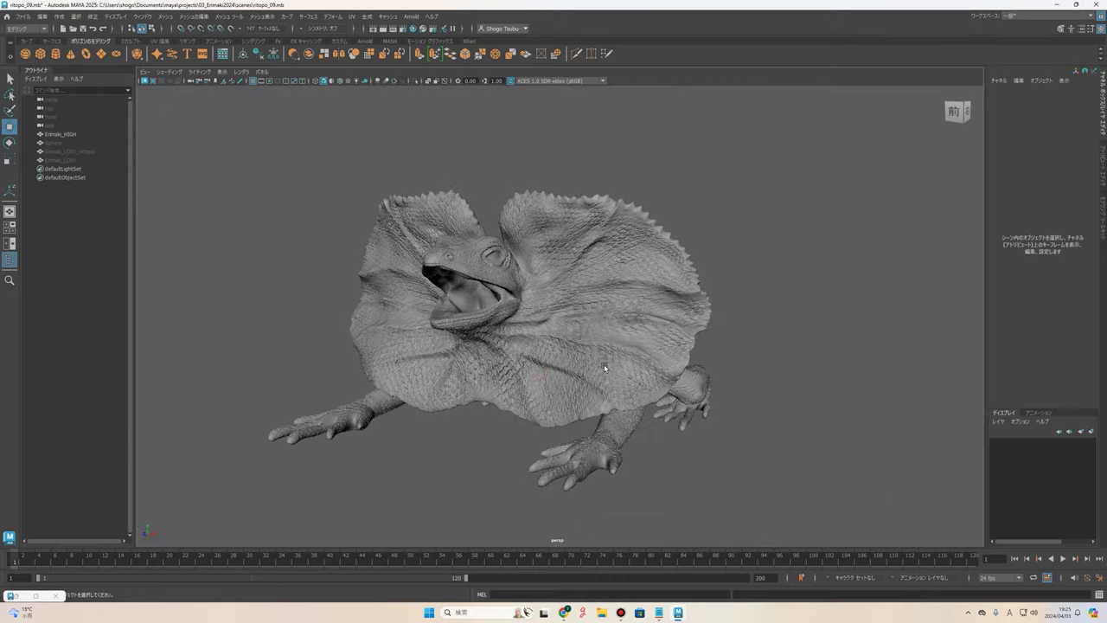
{"action": "left_click", "coordinate": [641, 351]}
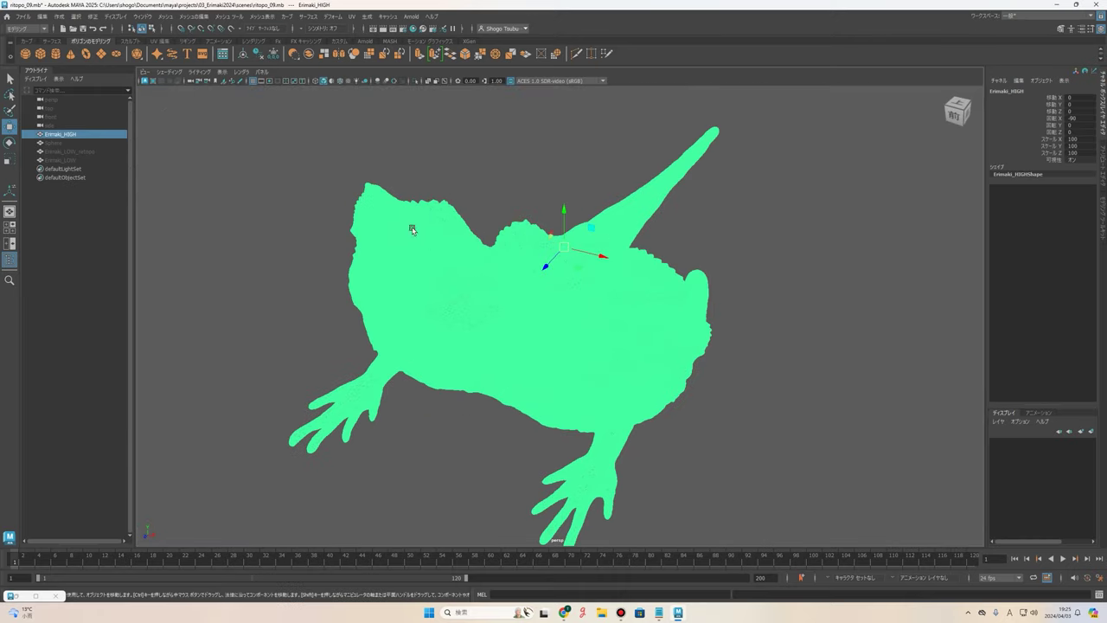
{"action": "left_click", "coordinate": [757, 263]}
Save the scene as ritopo_10.mb in the scenes folder.
{"action": "key", "text": "ctrl+shift+s"}
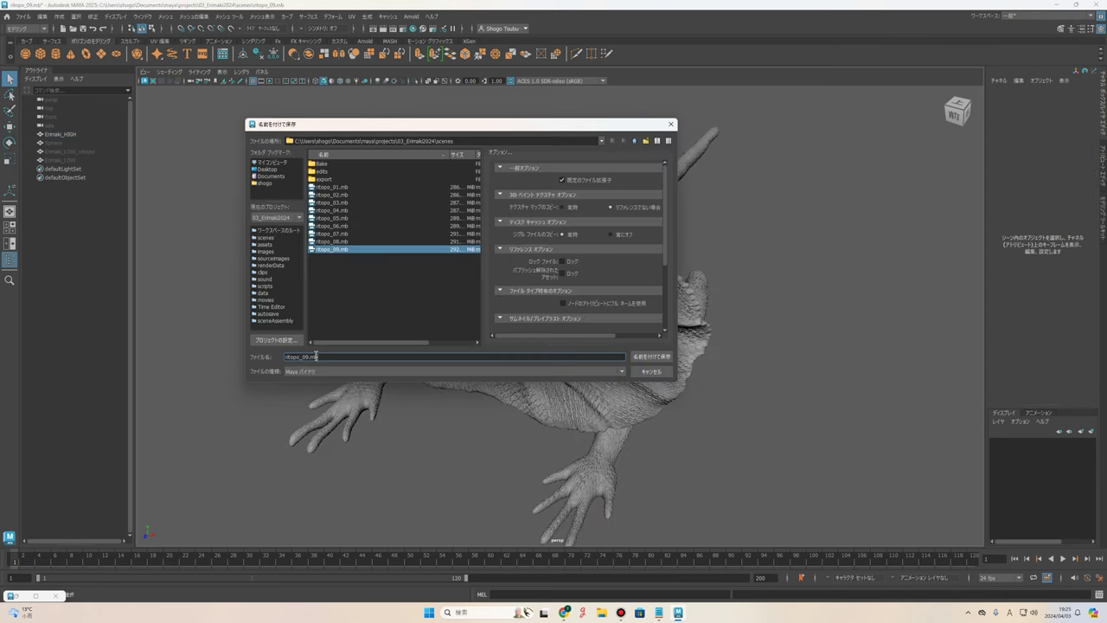
{"action": "key", "text": "BackSpace"}
{"action": "key", "text": "BackSpace"}
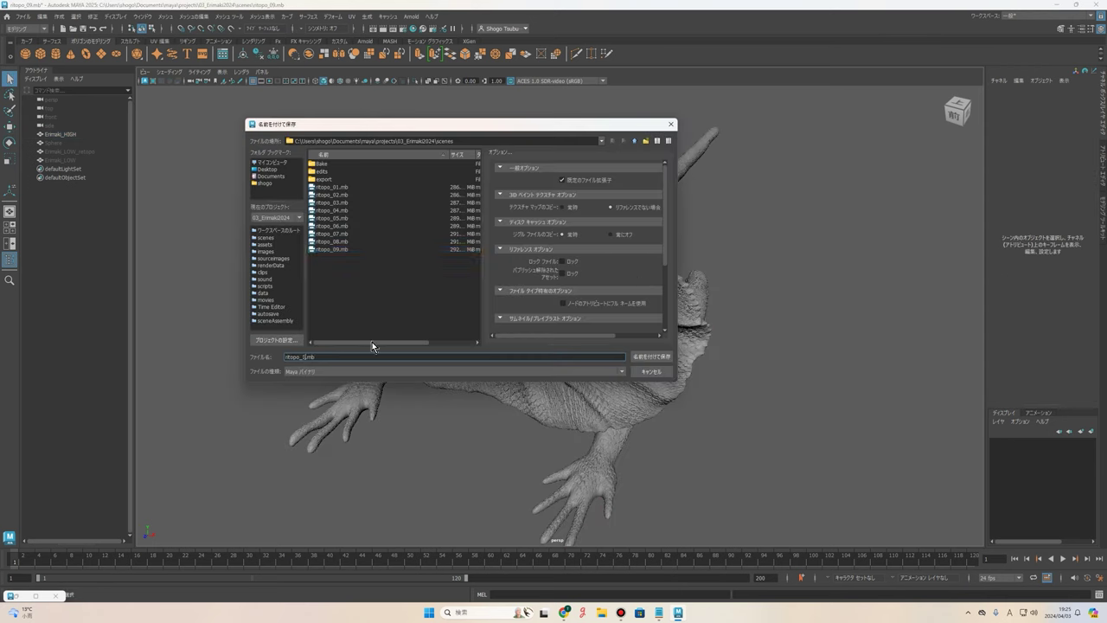
{"action": "type", "text": "10"}
{"action": "left_click", "coordinate": [666, 360]}
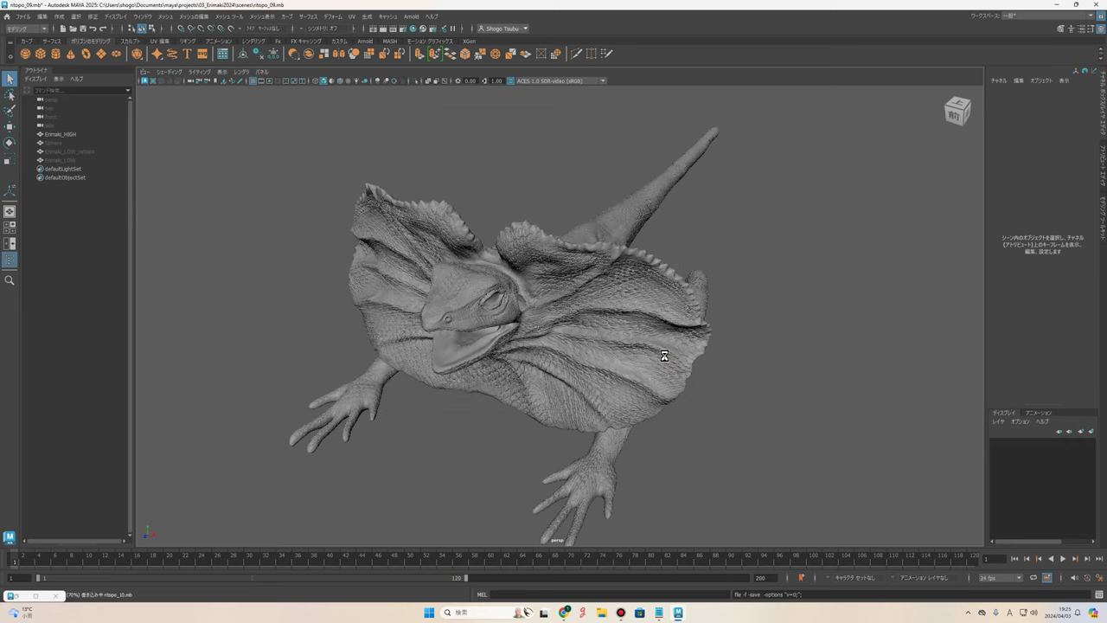
Soften all edges of Erimaki_HIGH with Mesh Display > Soften Edge.
{"action": "left_click", "coordinate": [506, 293]}
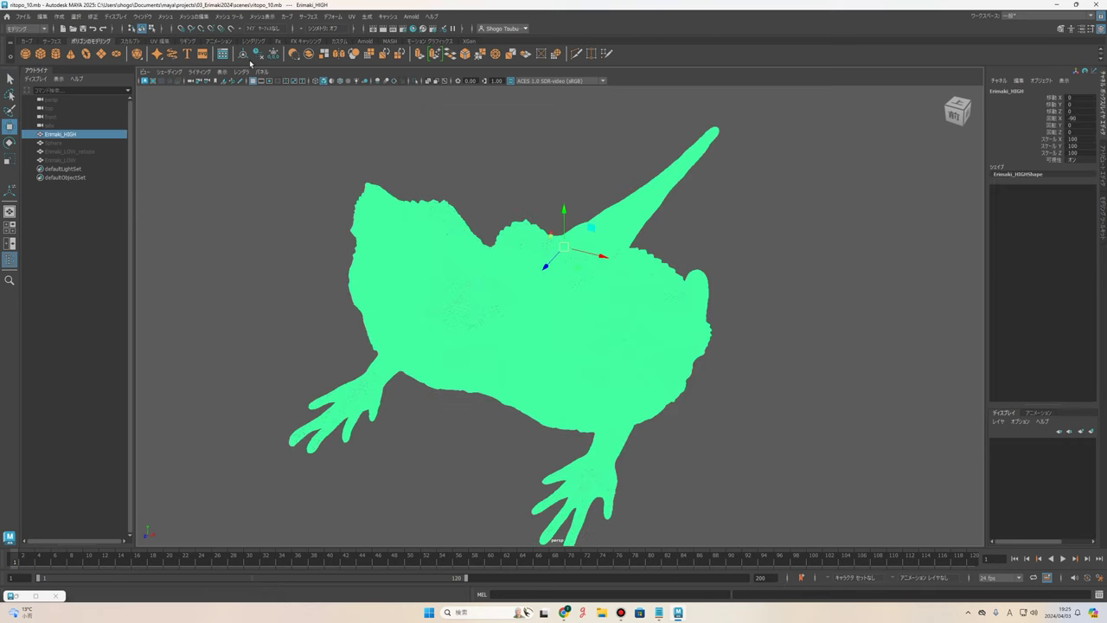
{"action": "scroll", "coordinate": [532, 282], "scroll_direction": "up", "scroll_amount": 3}
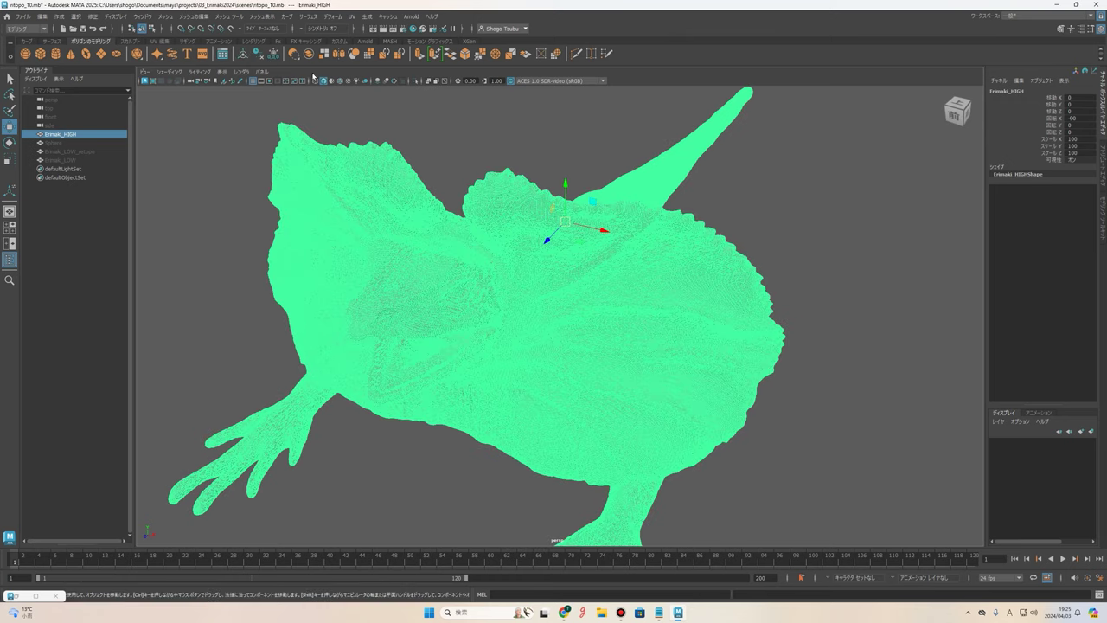
{"action": "left_click", "coordinate": [257, 16]}
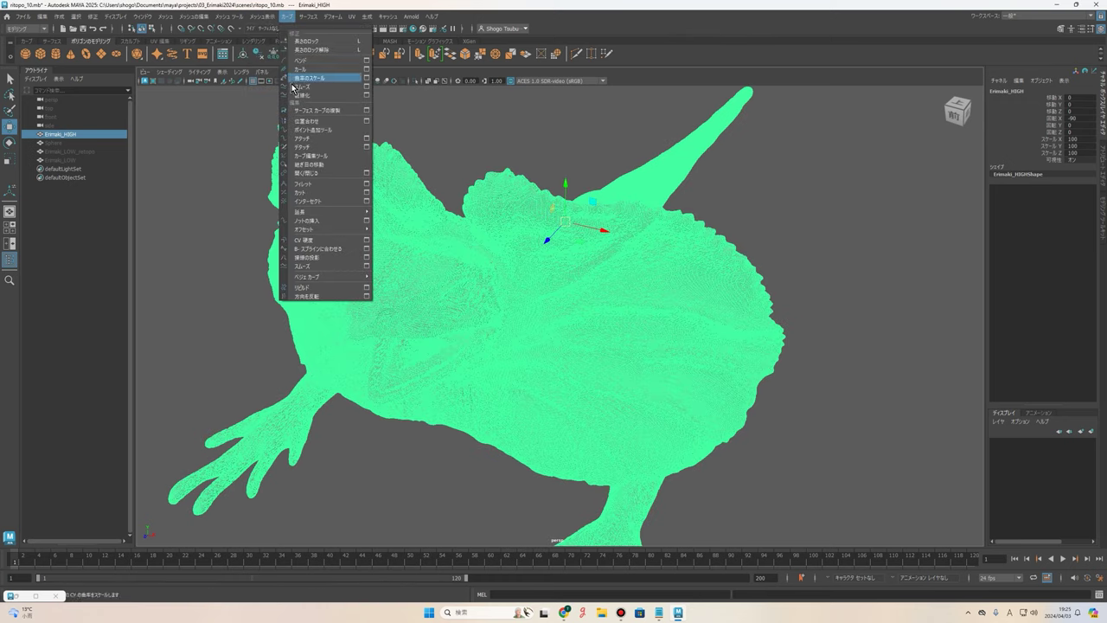
{"action": "left_click", "coordinate": [278, 96]}
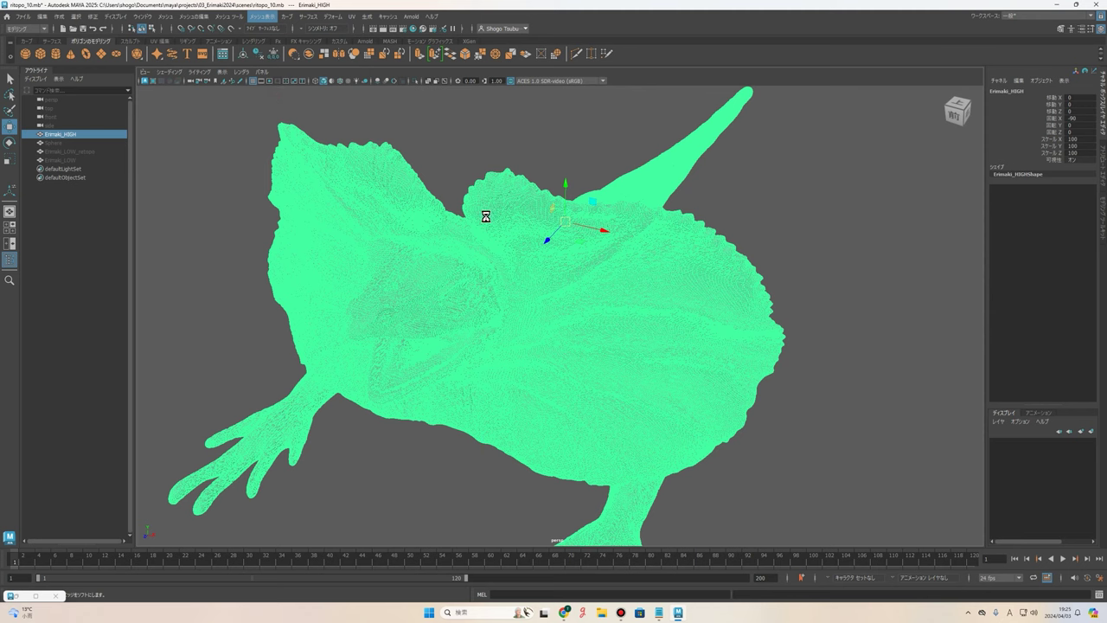
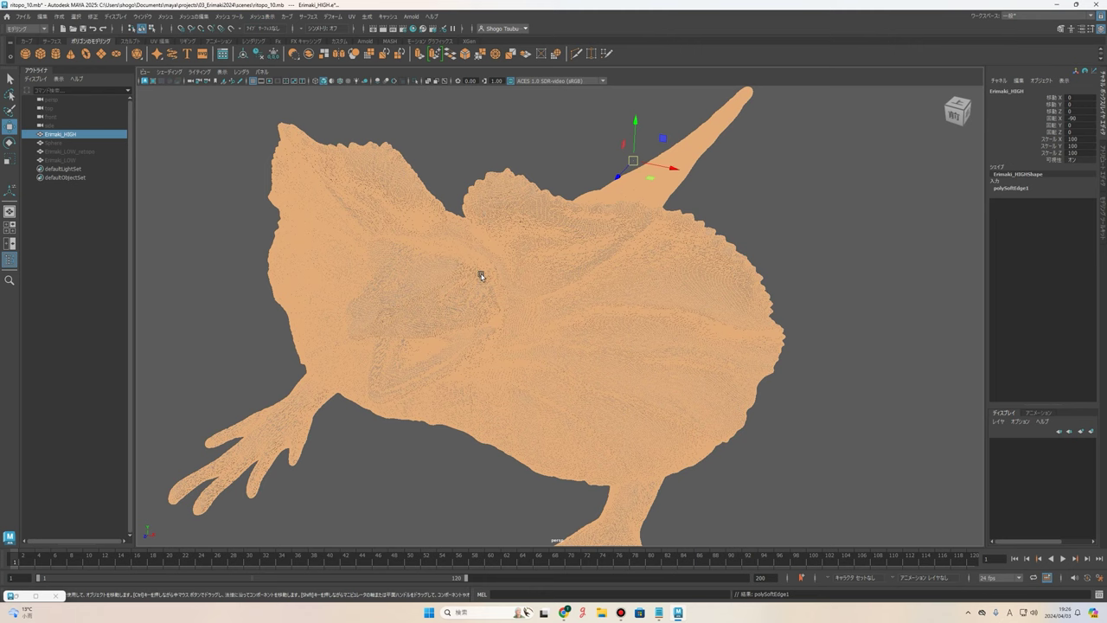
Select Erimaki_HIGH and delete its construction history, removing polySoftEdge1.
{"action": "scroll", "coordinate": [552, 295], "scroll_direction": "down", "scroll_amount": 2}
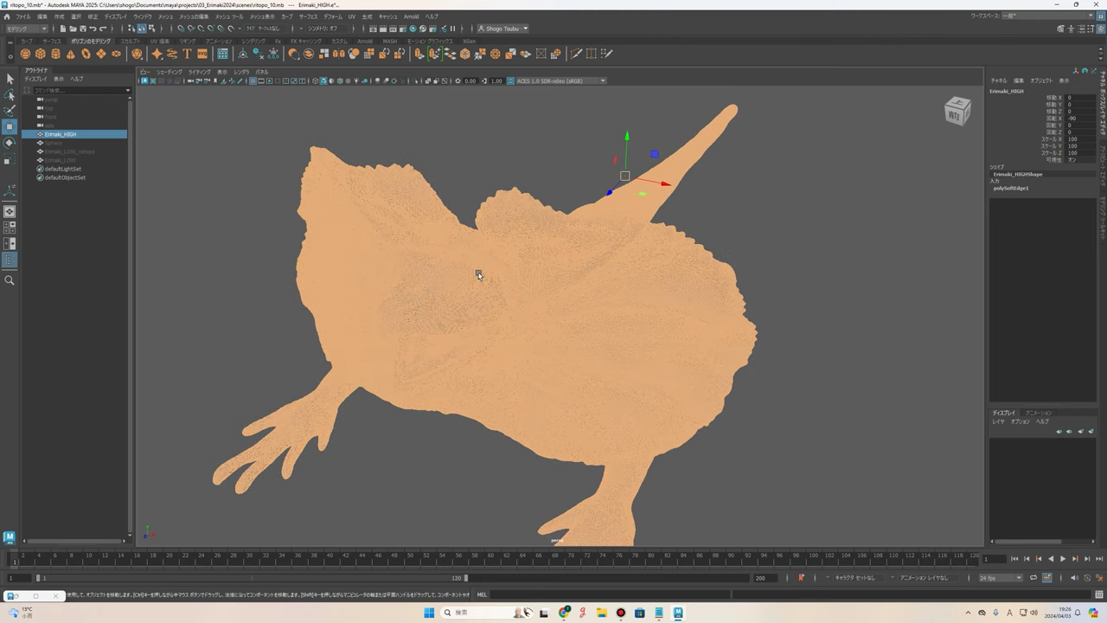
{"action": "right_click_drag", "start_coordinate": [500, 258], "coordinate": [560, 226]}
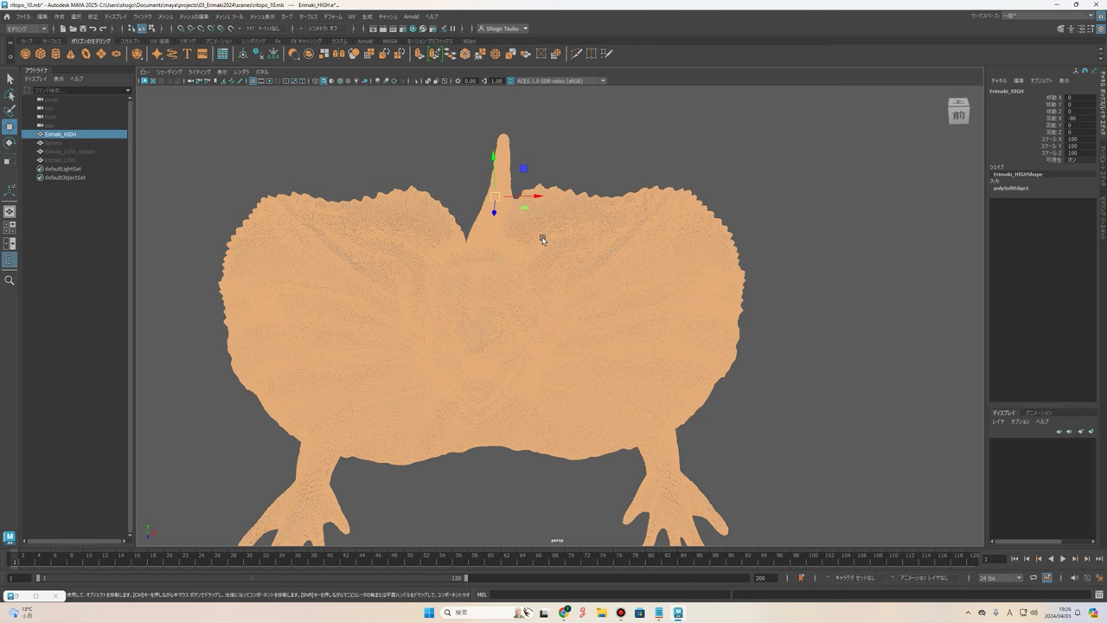
{"action": "left_click", "coordinate": [766, 156]}
{"action": "left_click_drag", "start_coordinate": [778, 240], "coordinate": [533, 229], "text": "alt"}
{"action": "left_click_drag", "start_coordinate": [619, 299], "coordinate": [534, 229]}
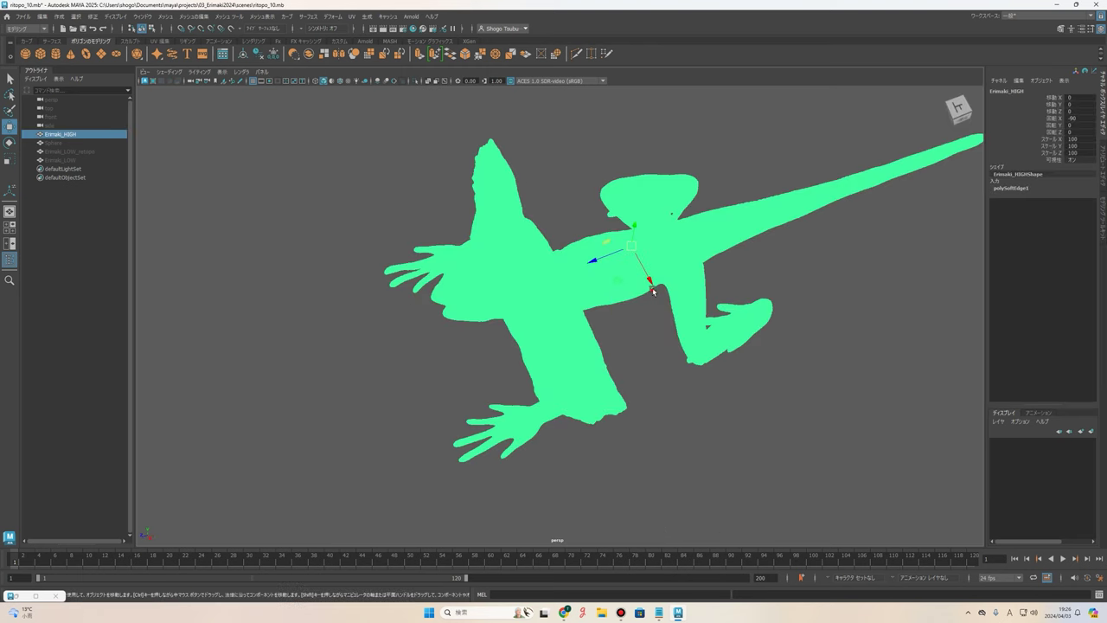
{"action": "left_click", "coordinate": [42, 16]}
{"action": "mouse_move", "coordinate": [67, 120]}
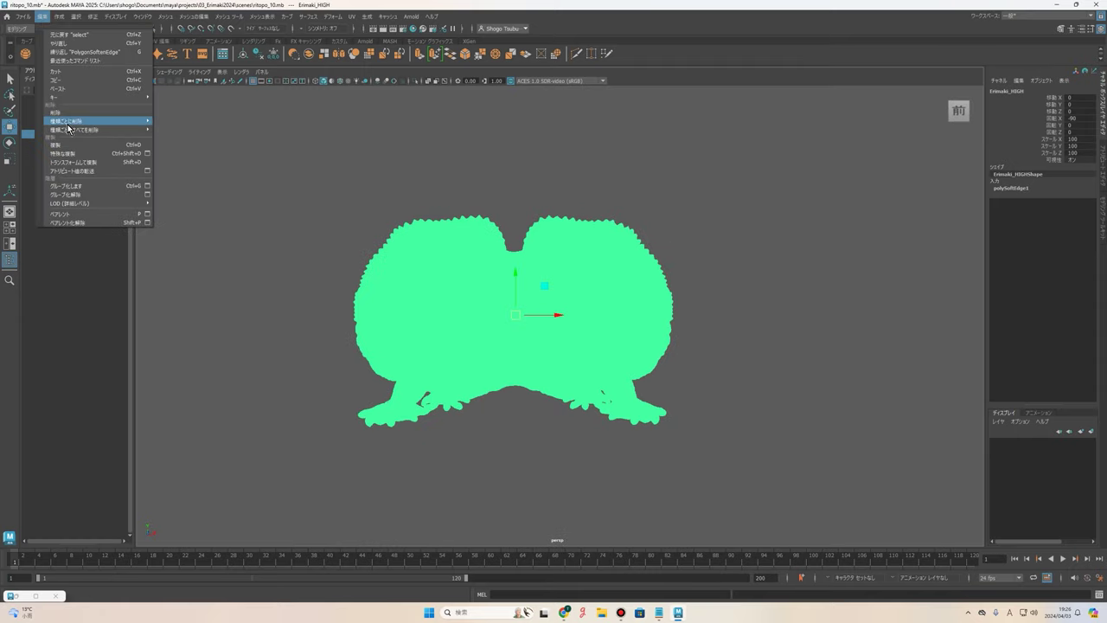
{"action": "left_click", "coordinate": [178, 123]}
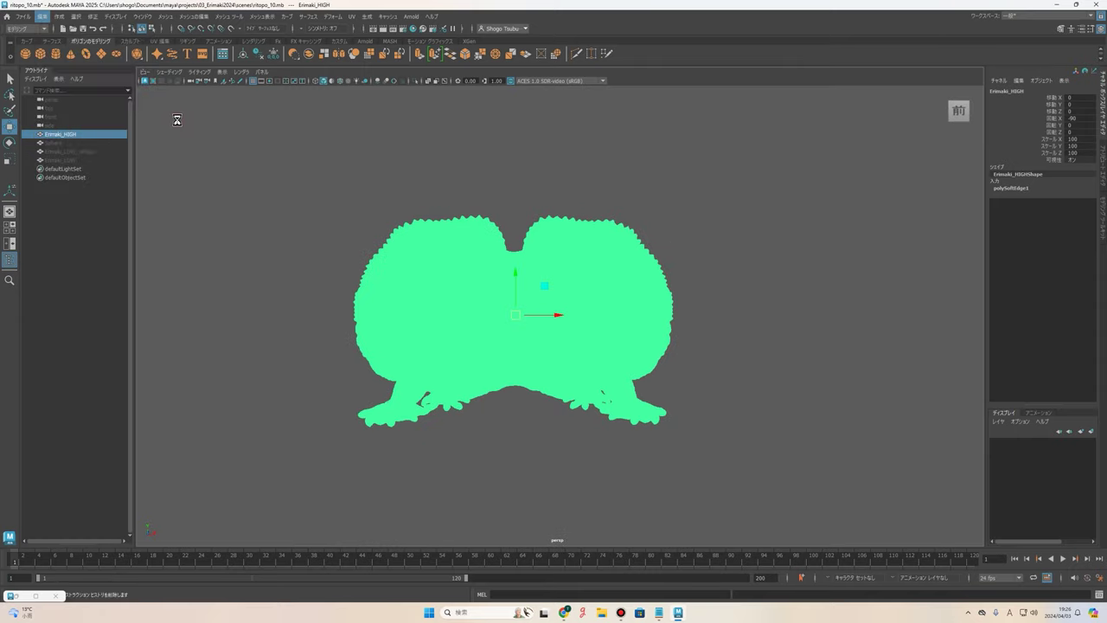
Tumble in to inspect the lizard's skin detail, then reselect Erimaki_HIGH.
{"action": "scroll", "coordinate": [794, 253], "scroll_direction": "up", "scroll_amount": 1}
{"action": "scroll", "coordinate": [705, 307], "scroll_direction": "up", "scroll_amount": 4}
{"action": "scroll", "coordinate": [705, 307], "scroll_direction": "up", "scroll_amount": 5}
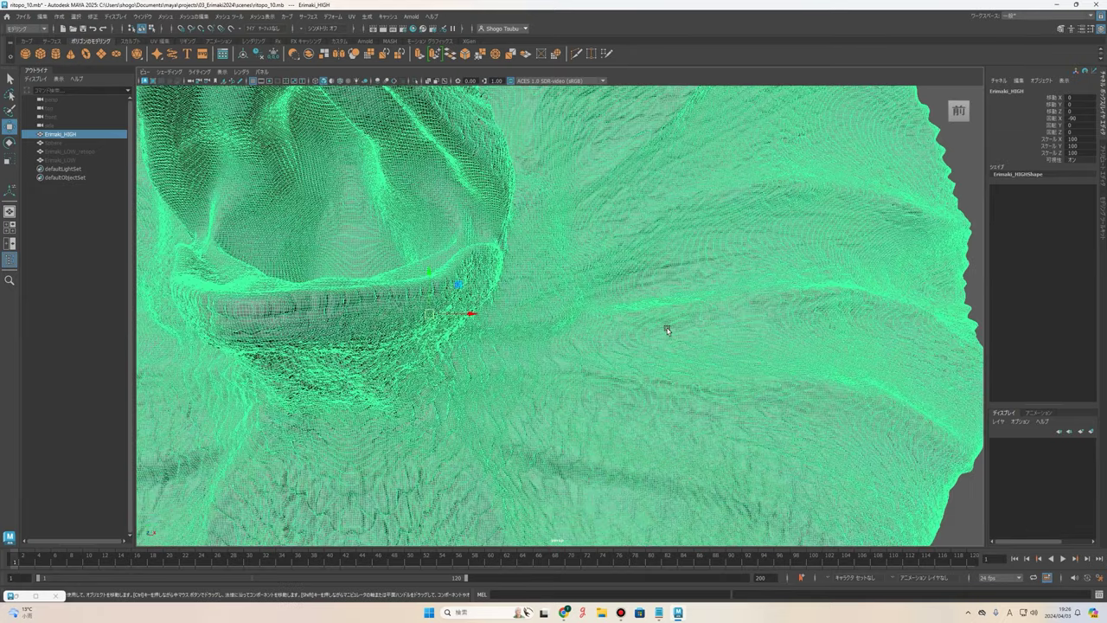
{"action": "left_click_drag", "start_coordinate": [663, 326], "coordinate": [254, 514], "text": "alt"}
{"action": "left_click", "coordinate": [254, 513]}
{"action": "scroll", "coordinate": [484, 393], "scroll_direction": "up", "scroll_amount": 2}
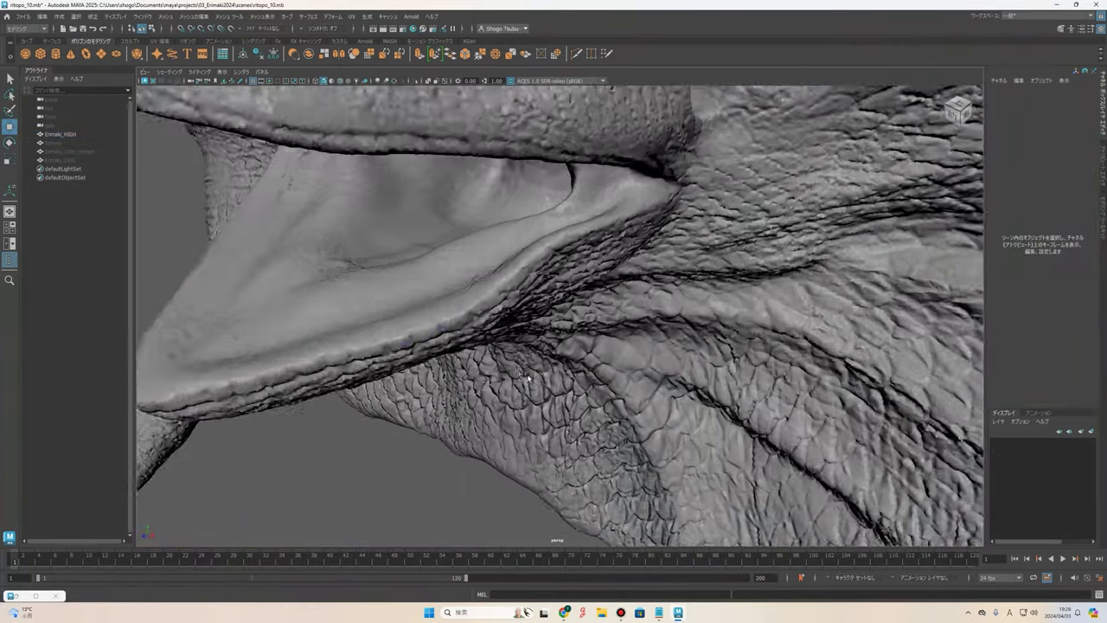
{"action": "scroll", "coordinate": [390, 298], "scroll_direction": "up", "scroll_amount": 3}
{"action": "scroll", "coordinate": [252, 262], "scroll_direction": "down", "scroll_amount": 3}
{"action": "scroll", "coordinate": [252, 262], "scroll_direction": "down", "scroll_amount": 3}
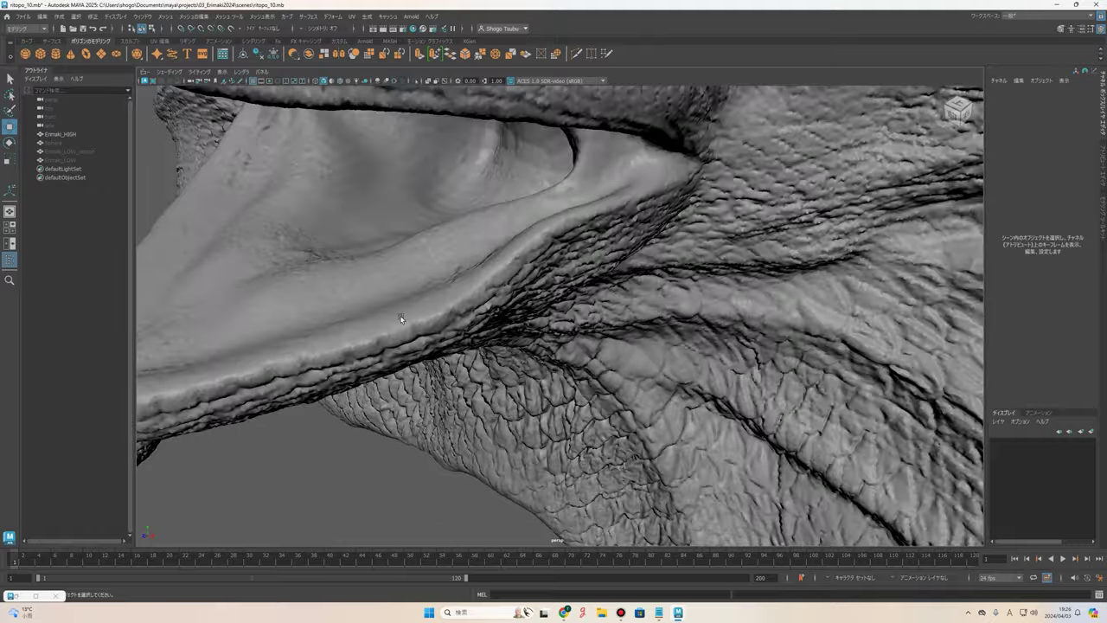
{"action": "scroll", "coordinate": [251, 262], "scroll_direction": "down", "scroll_amount": 3}
{"action": "left_click_drag", "start_coordinate": [469, 302], "coordinate": [665, 311], "text": "alt"}
{"action": "left_click", "coordinate": [666, 311]}
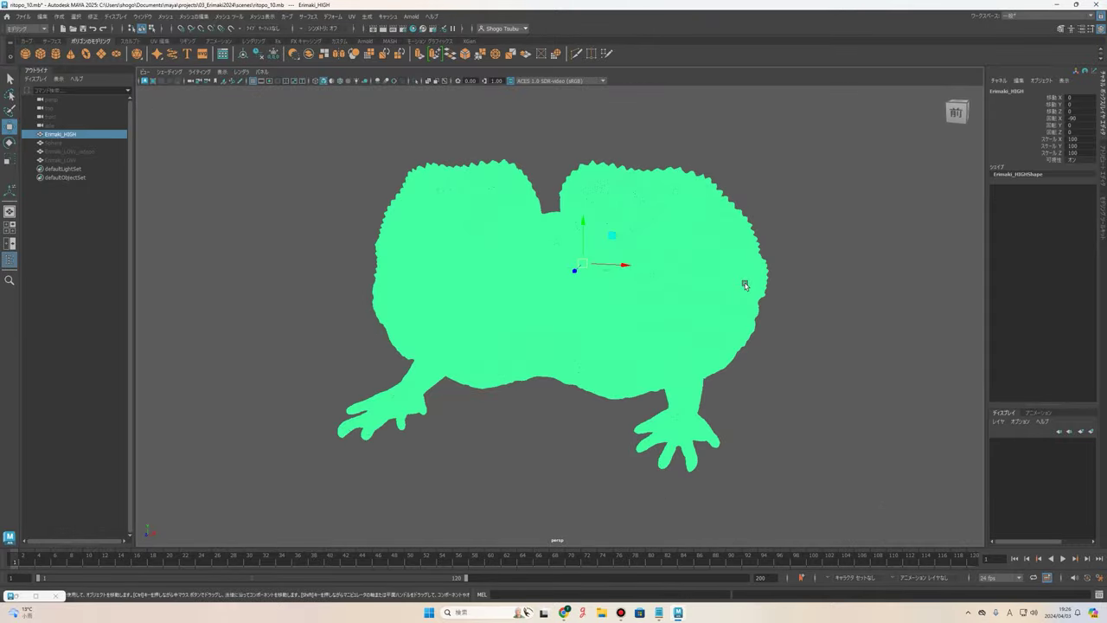
Export the selected lizard as Erimaki_HIGH.fbx into the Bake folder.
{"action": "left_click", "coordinate": [22, 17]}
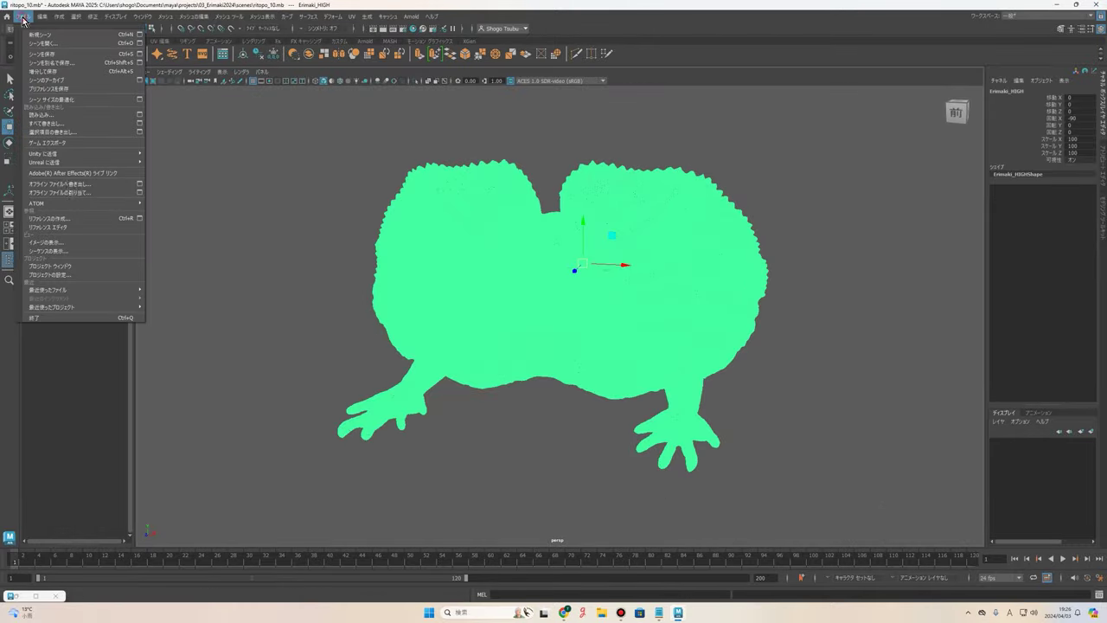
{"action": "left_click", "coordinate": [67, 135]}
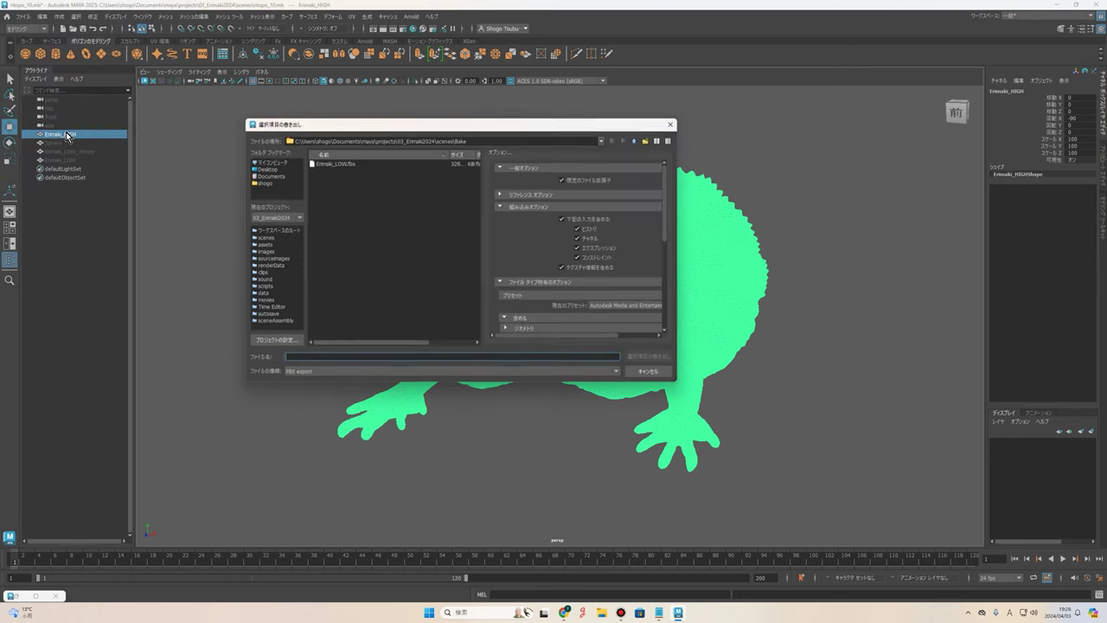
{"action": "left_click", "coordinate": [344, 165]}
{"action": "left_click", "coordinate": [319, 356]}
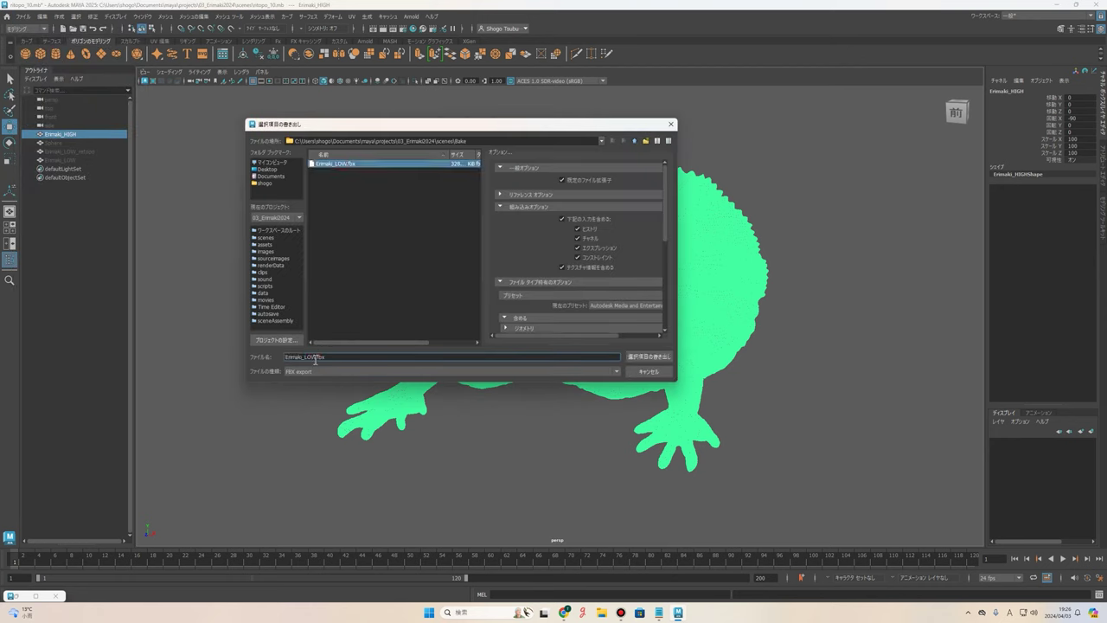
{"action": "left_click_drag", "start_coordinate": [315, 358], "coordinate": [311, 355]}
{"action": "type", "text": "HIGH"}
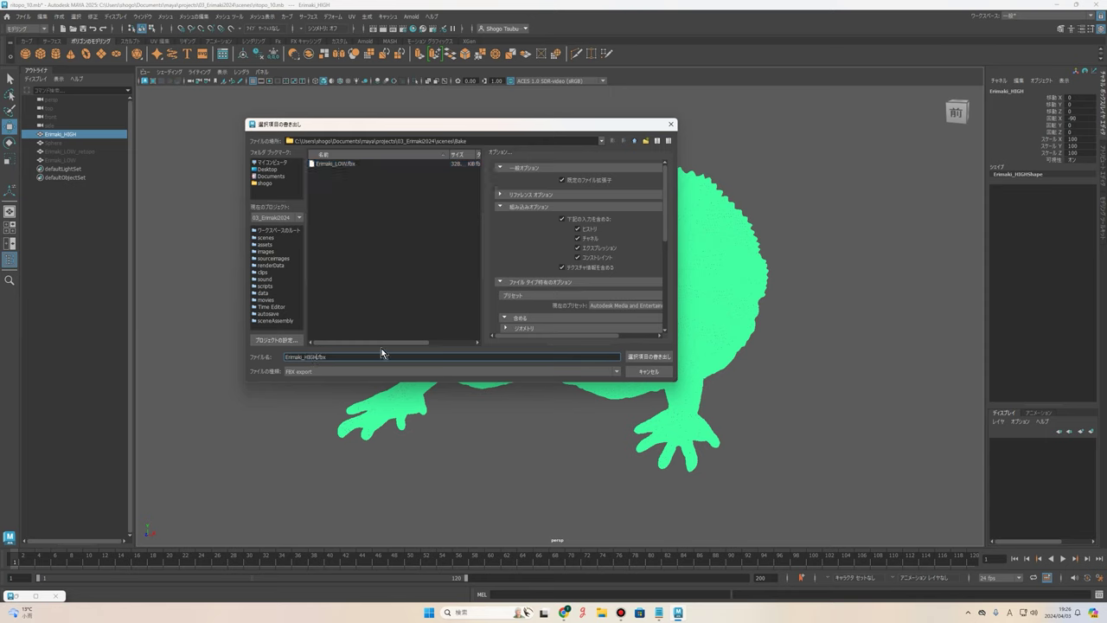
{"action": "left_click", "coordinate": [629, 357]}
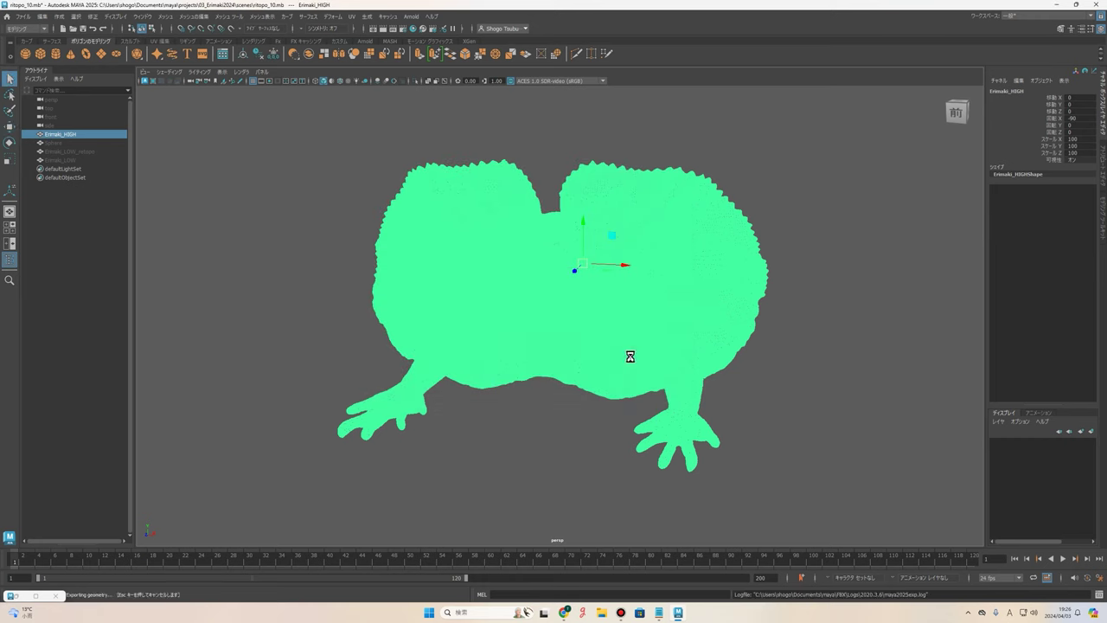
{"action": "left_click", "coordinate": [737, 390]}
Unhide Erimaki_LOW and move it beside the sculpt to compare the frills.
{"action": "mouse_move", "coordinate": [801, 350]}
{"action": "left_mouse_down", "text": "alt"}
{"action": "mouse_move", "coordinate": [703, 328]}
{"action": "mouse_move", "coordinate": [704, 374]}
{"action": "left_mouse_up", "text": "alt"}
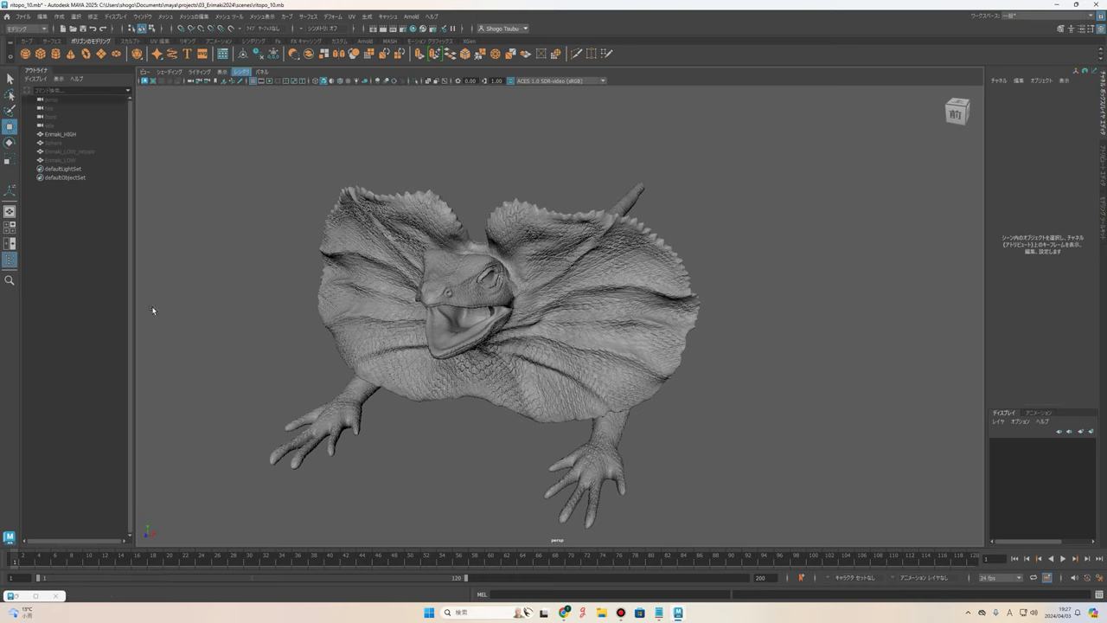
{"action": "left_click", "coordinate": [69, 160]}
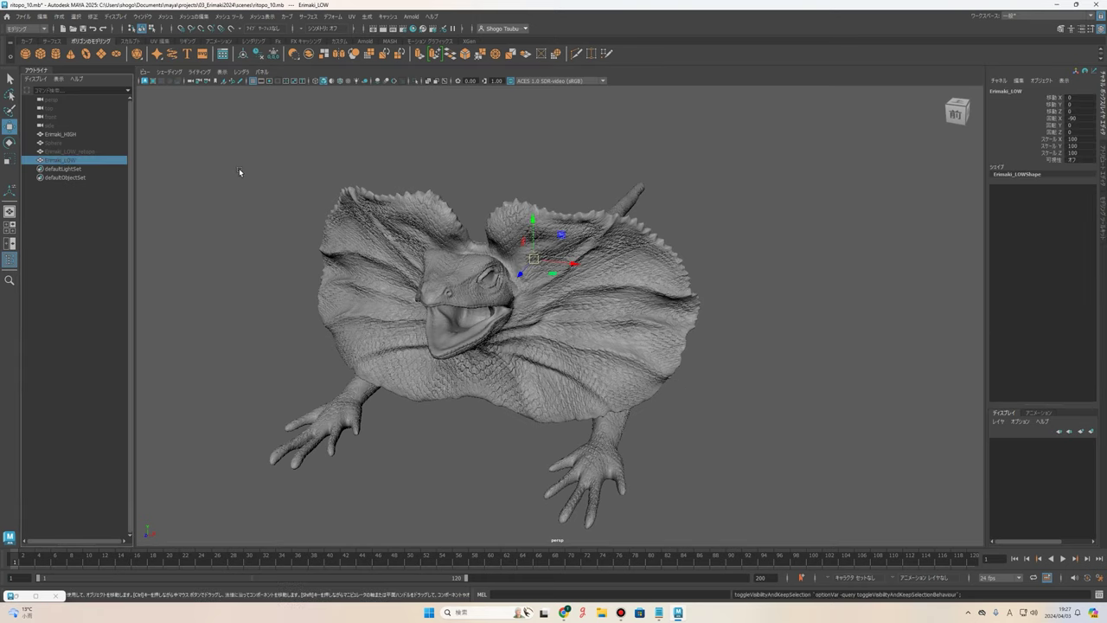
{"action": "key", "text": "h"}
{"action": "mouse_move", "coordinate": [564, 264]}
{"action": "left_mouse_down"}
{"action": "mouse_move", "coordinate": [754, 343]}
{"action": "mouse_move", "coordinate": [805, 346]}
{"action": "left_mouse_up"}
{"action": "scroll", "coordinate": [779, 346], "scroll_direction": "down", "scroll_amount": 5}
{"action": "mouse_move", "coordinate": [605, 353]}
{"action": "left_mouse_down", "text": "alt"}
{"action": "mouse_move", "coordinate": [663, 354]}
{"action": "mouse_move", "coordinate": [577, 360]}
{"action": "mouse_move", "coordinate": [593, 344]}
{"action": "left_mouse_up", "text": "alt"}
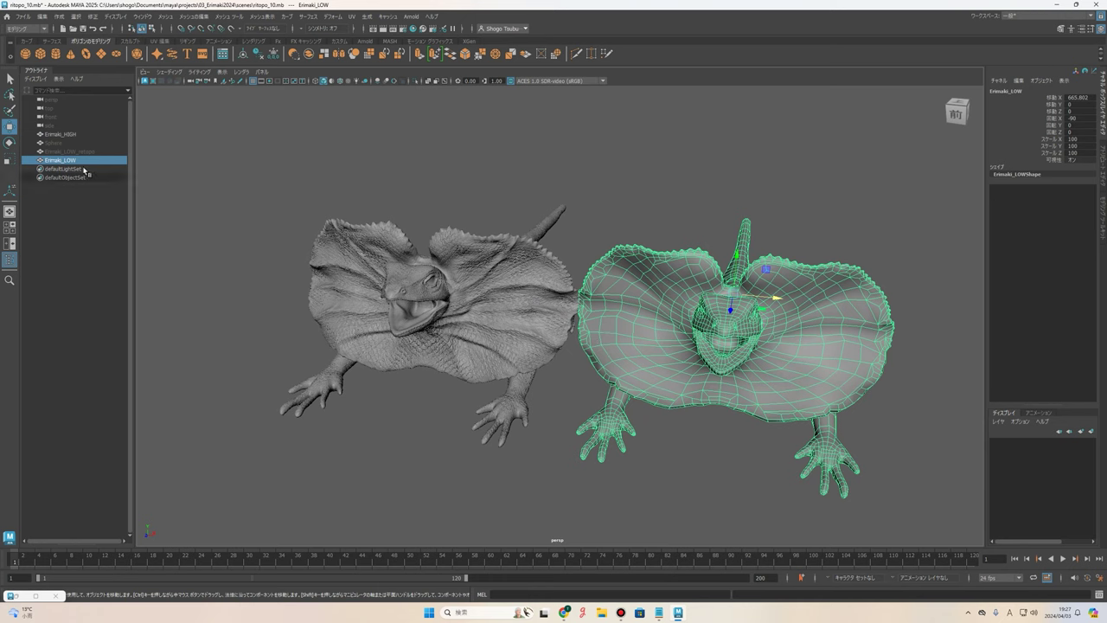
{"action": "mouse_move", "coordinate": [451, 291]}
{"action": "left_mouse_down", "text": "alt"}
{"action": "mouse_move", "coordinate": [519, 294]}
{"action": "mouse_move", "coordinate": [537, 330]}
{"action": "mouse_move", "coordinate": [532, 316]}
{"action": "mouse_move", "coordinate": [519, 354]}
{"action": "left_mouse_up", "text": "alt"}
{"action": "scroll", "coordinate": [548, 298], "scroll_direction": "up", "scroll_amount": 5}
{"action": "scroll", "coordinate": [549, 299], "scroll_direction": "down", "scroll_amount": 5}
{"action": "scroll", "coordinate": [519, 363], "scroll_direction": "up", "scroll_amount": 3}
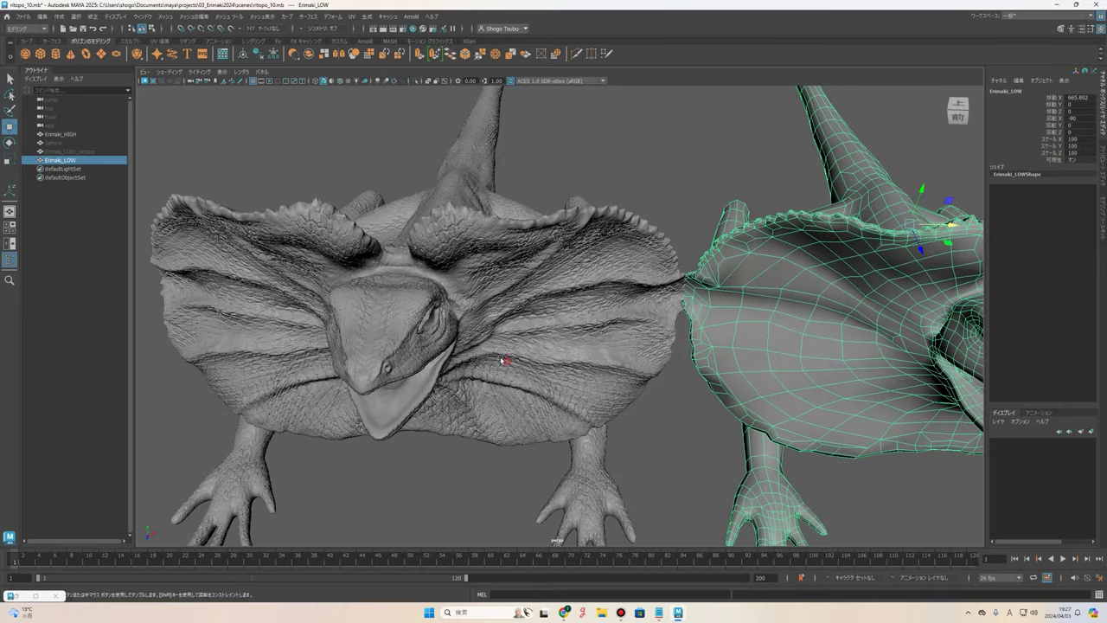
{"action": "scroll", "coordinate": [501, 365], "scroll_direction": "down", "scroll_amount": 3}
{"action": "scroll", "coordinate": [491, 339], "scroll_direction": "down", "scroll_amount": 3}
{"action": "left_click_drag", "start_coordinate": [492, 339], "coordinate": [550, 325], "text": "alt"}
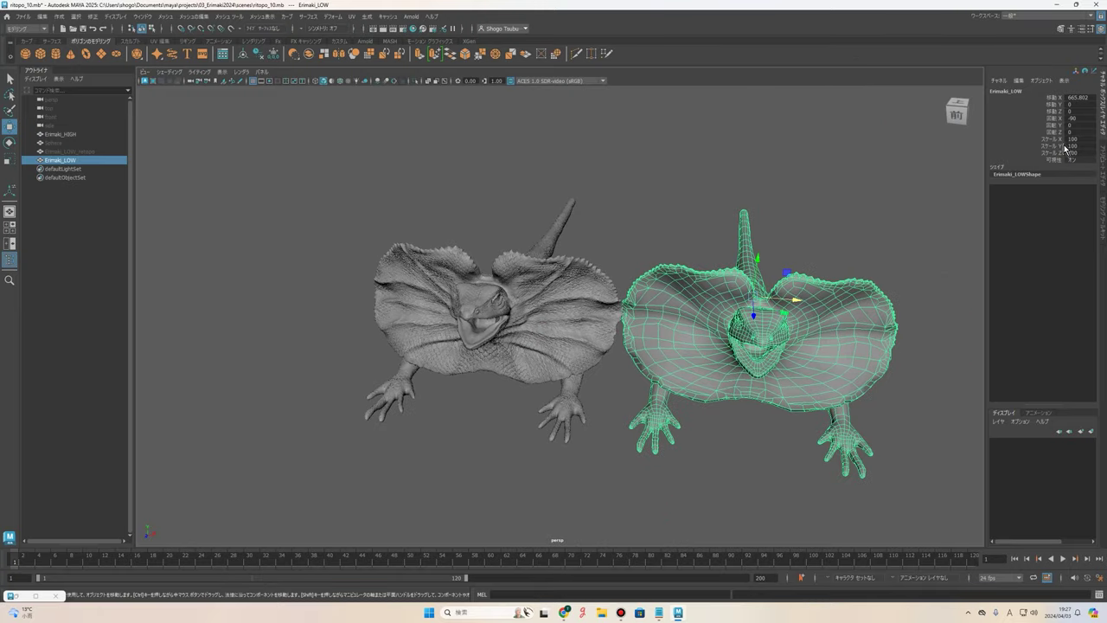
Set Erimaki_LOW's Translate X back to 0 and hide Erimaki_HIGH.
{"action": "double_click", "coordinate": [1076, 118]}
{"action": "double_click", "coordinate": [1077, 97]}
{"action": "type", "text": "0"}
{"action": "key", "text": "Return"}
{"action": "left_click", "coordinate": [61, 134]}
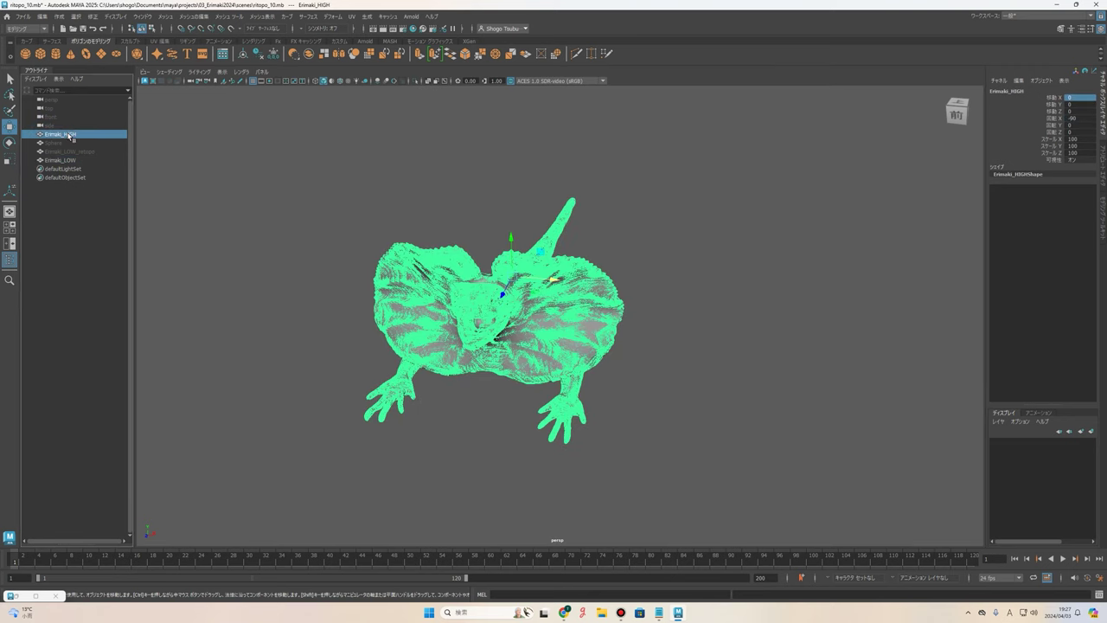
{"action": "key", "text": "h"}
Orbit around the low-poly lizard to inspect its head, back and tail.
{"action": "mouse_move", "coordinate": [802, 308]}
{"action": "left_mouse_down", "text": "alt"}
{"action": "mouse_move", "coordinate": [741, 346]}
{"action": "mouse_move", "coordinate": [575, 315]}
{"action": "left_mouse_up", "text": "alt"}
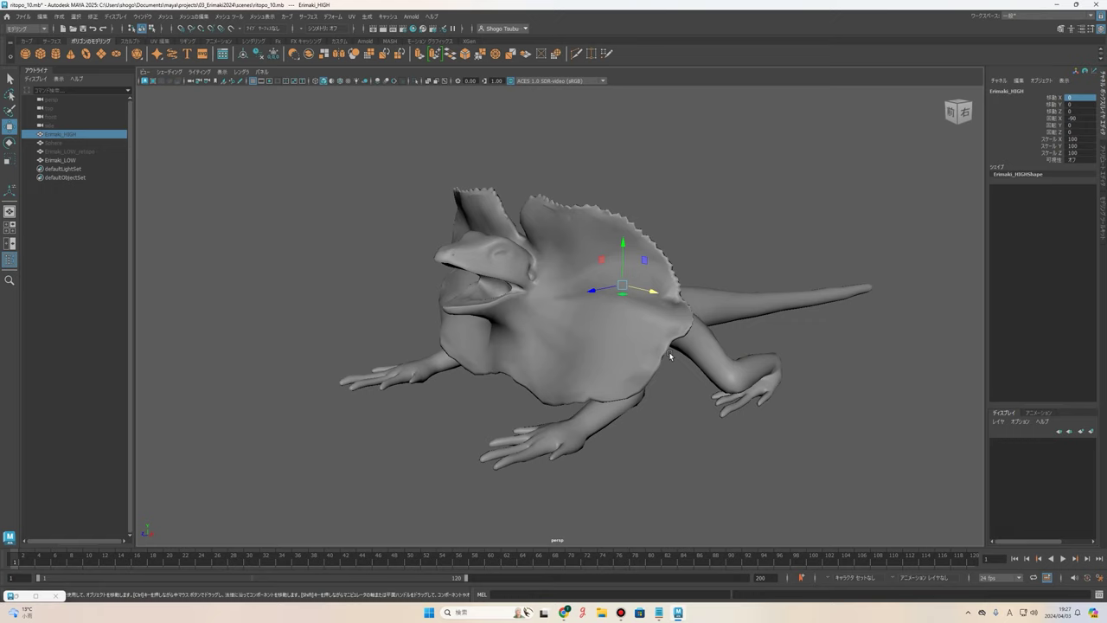
{"action": "mouse_move", "coordinate": [688, 371]}
{"action": "left_mouse_down", "text": "alt"}
{"action": "mouse_move", "coordinate": [672, 396]}
{"action": "mouse_move", "coordinate": [697, 407]}
{"action": "mouse_move", "coordinate": [668, 385]}
{"action": "left_mouse_up", "text": "alt"}
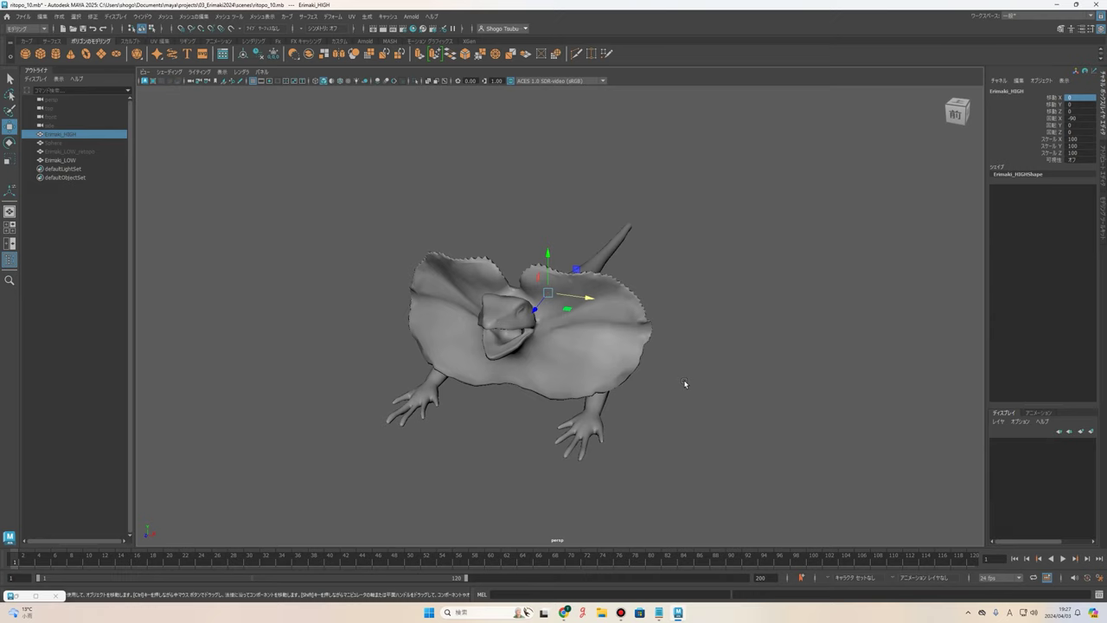
{"action": "right_click_drag", "start_coordinate": [689, 383], "coordinate": [741, 386], "text": "alt"}
{"action": "left_click_drag", "start_coordinate": [741, 383], "coordinate": [656, 402], "text": "alt"}
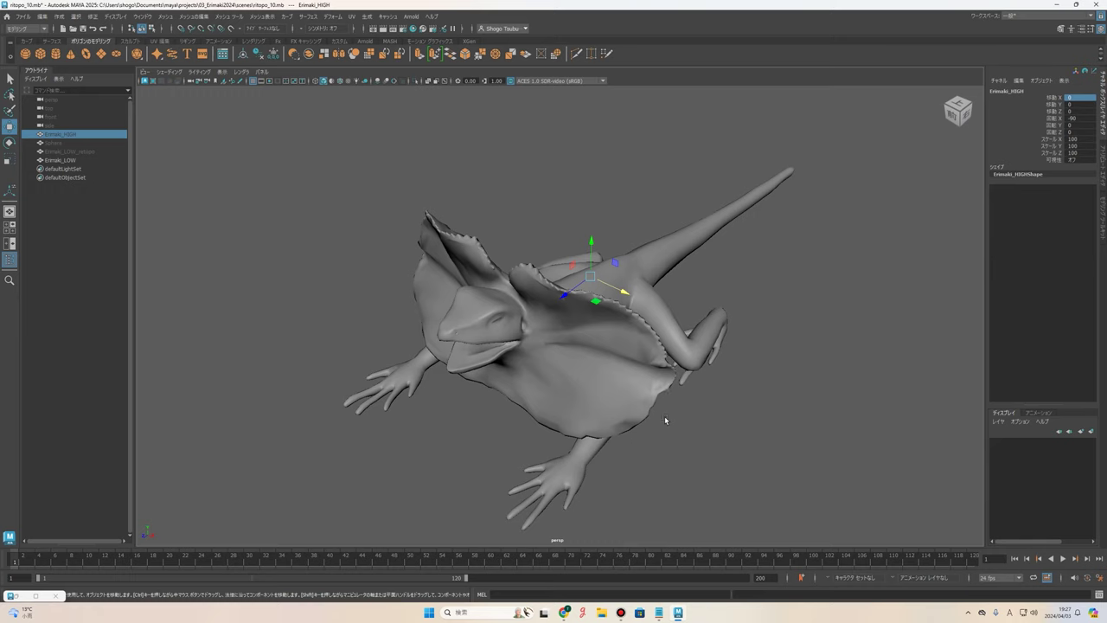
{"action": "left_click_drag", "start_coordinate": [662, 420], "coordinate": [688, 415], "text": "alt"}
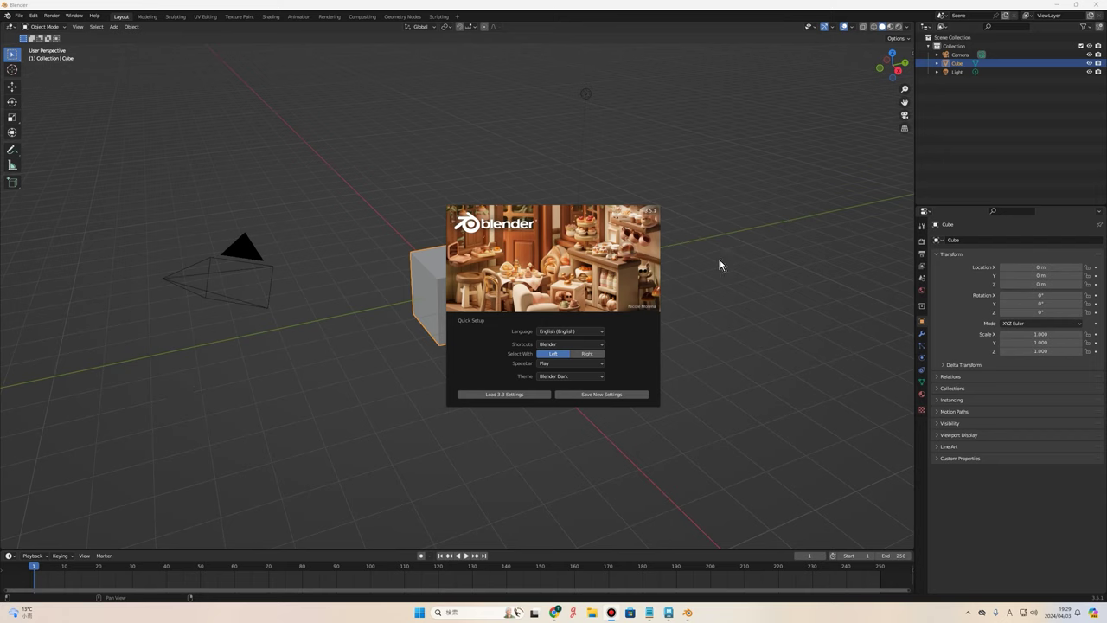
Dismiss the splash screen and delete Blender's default camera, light and cube.
{"action": "left_click", "coordinate": [741, 285]}
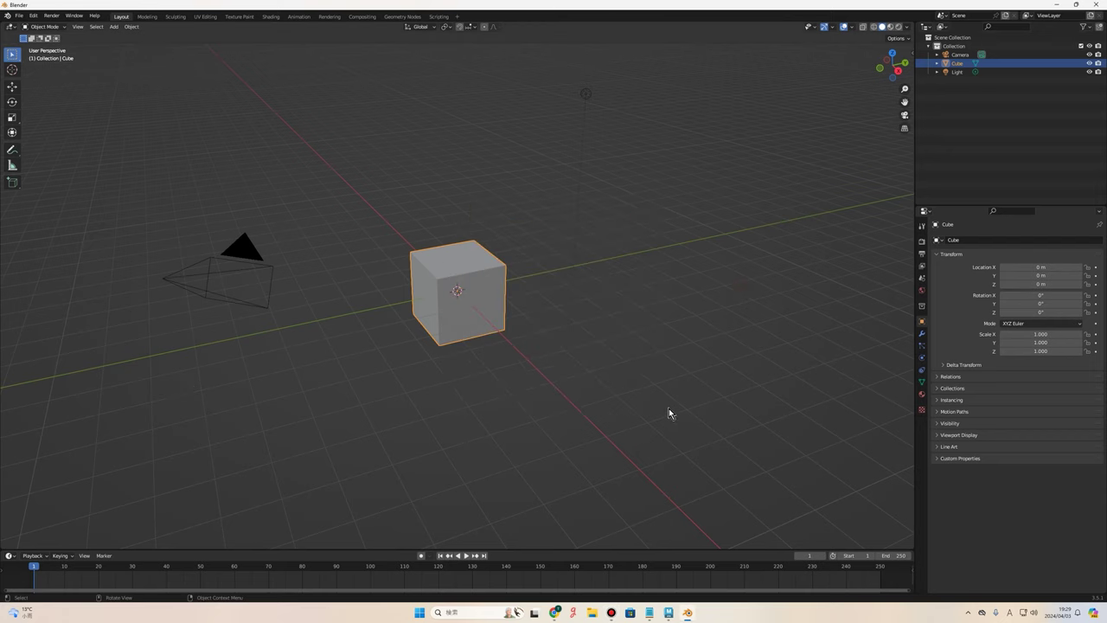
{"action": "mouse_move", "coordinate": [668, 408]}
{"action": "middle_mouse_down", "text": "alt"}
{"action": "mouse_move", "coordinate": [679, 381]}
{"action": "mouse_move", "coordinate": [678, 412]}
{"action": "middle_mouse_up", "text": "alt"}
{"action": "middle_click_drag", "start_coordinate": [640, 371], "coordinate": [677, 348]}
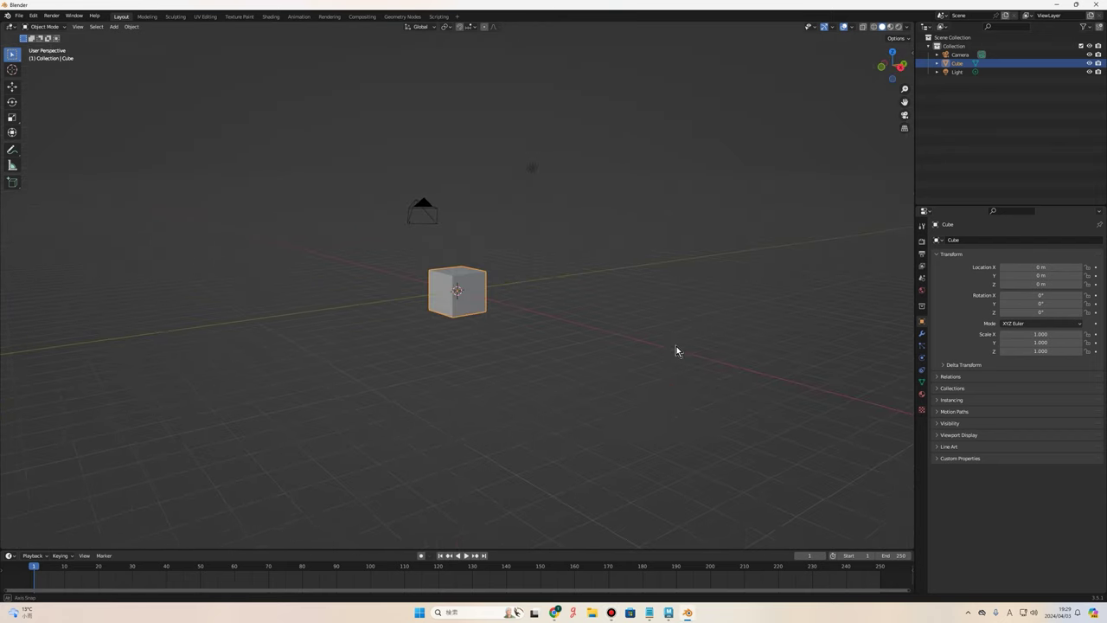
{"action": "left_click_drag", "start_coordinate": [676, 389], "coordinate": [306, 32]}
{"action": "middle_click_drag", "start_coordinate": [617, 274], "coordinate": [630, 294]}
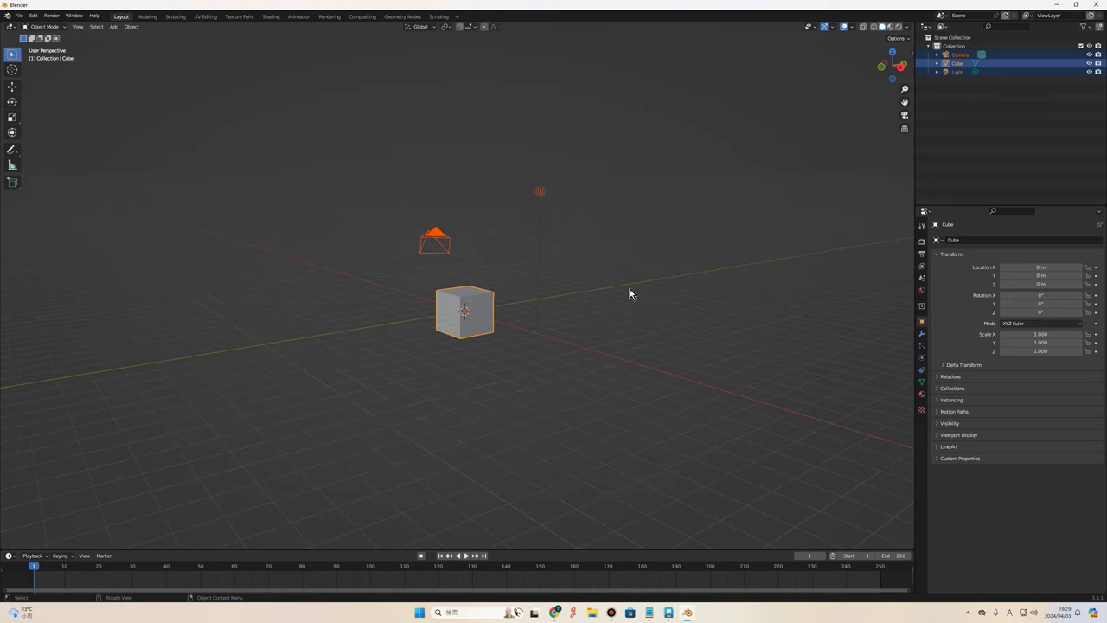
{"action": "key", "text": "Delete"}
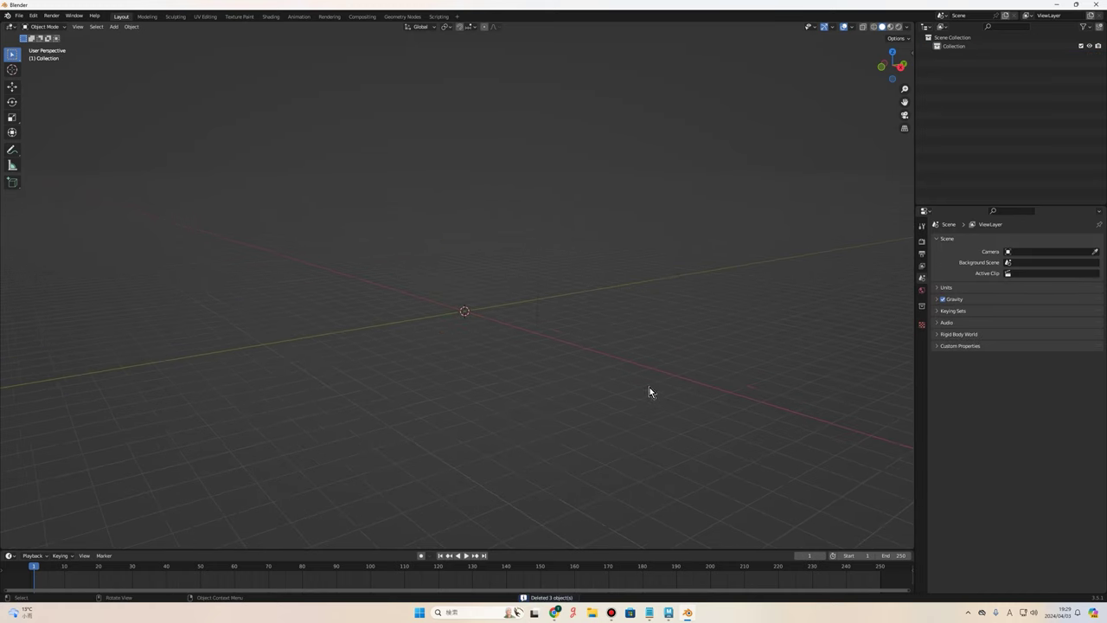
{"action": "left_click_drag", "start_coordinate": [655, 403], "coordinate": [255, 96]}
Import Erimaki_LOW.fbx from the Bake folder as an FBX.
{"action": "left_click", "coordinate": [19, 16]}
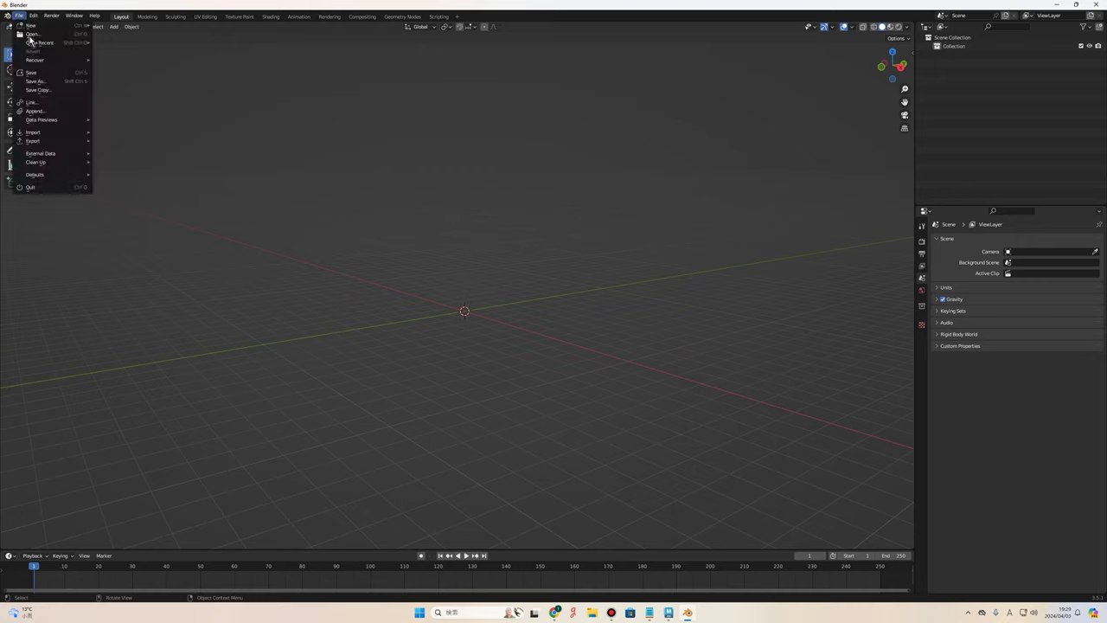
{"action": "mouse_move", "coordinate": [34, 132]}
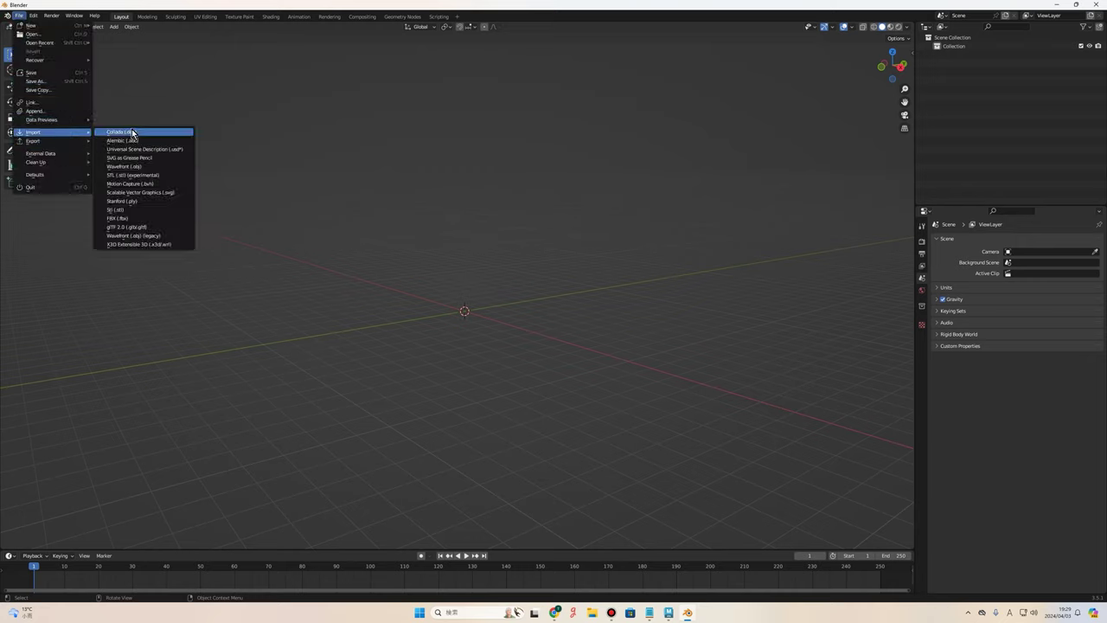
{"action": "left_click", "coordinate": [128, 220]}
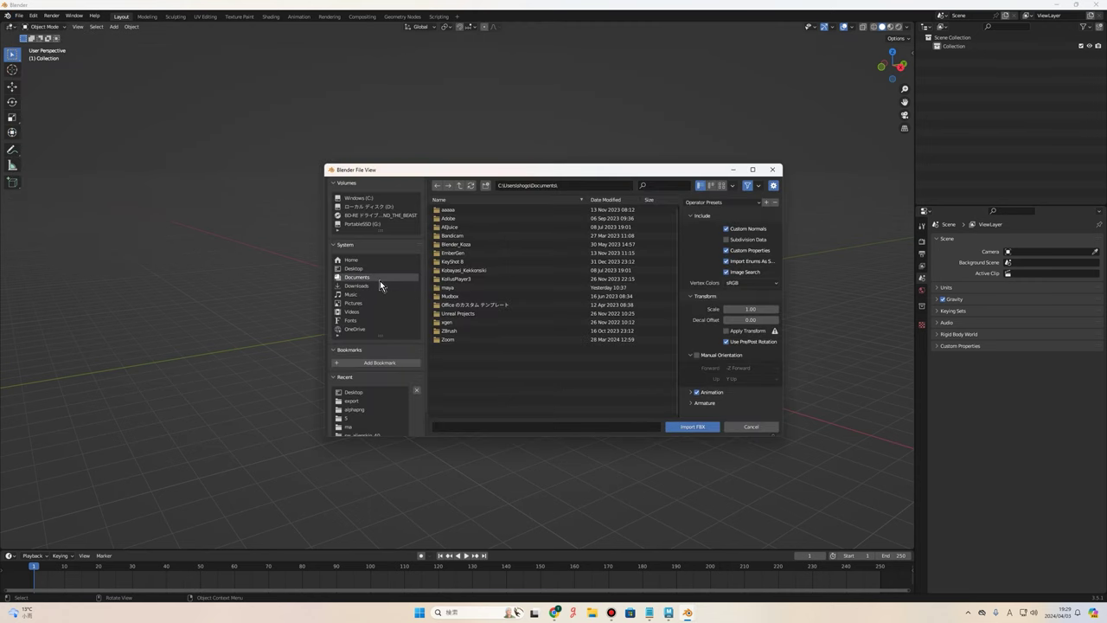
{"action": "left_click", "coordinate": [437, 185]}
{"action": "left_click", "coordinate": [460, 209]}
{"action": "left_click", "coordinate": [459, 219]}
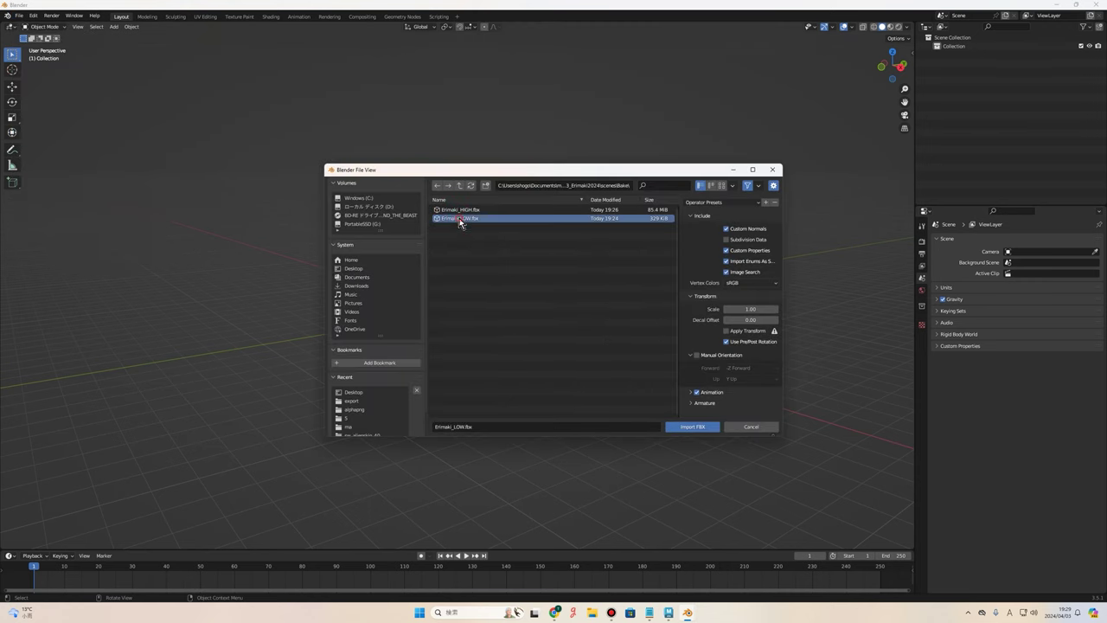
{"action": "left_click", "coordinate": [460, 209]}
{"action": "left_click", "coordinate": [460, 218]}
{"action": "left_click", "coordinate": [690, 428]}
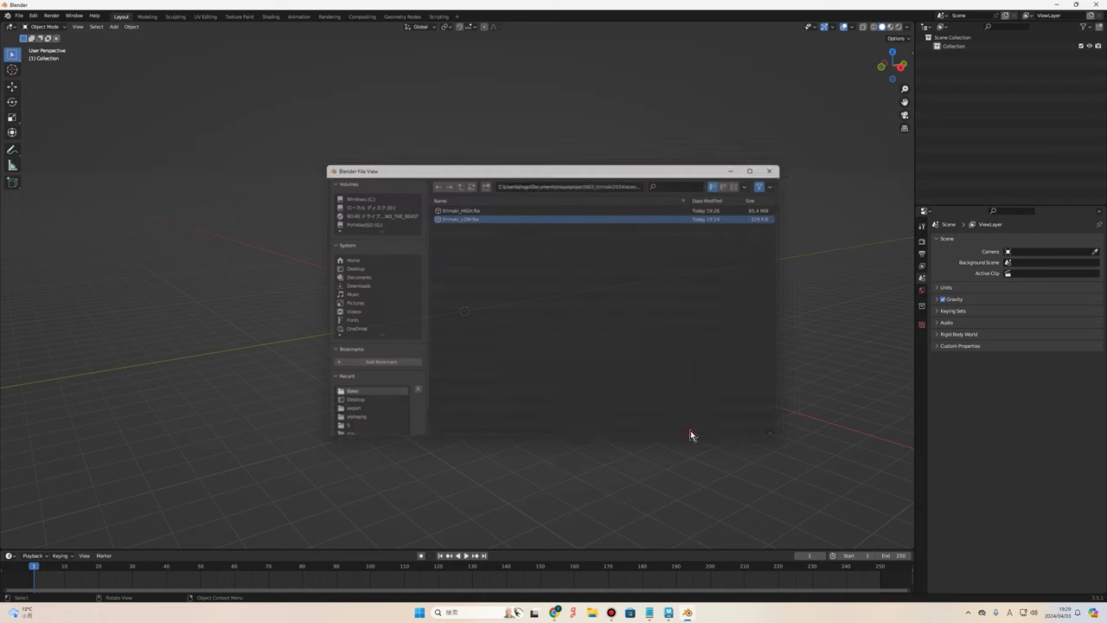
{"action": "middle_click_drag", "start_coordinate": [668, 423], "coordinate": [593, 378]}
{"action": "scroll", "coordinate": [716, 397], "scroll_direction": "up", "scroll_amount": 3}
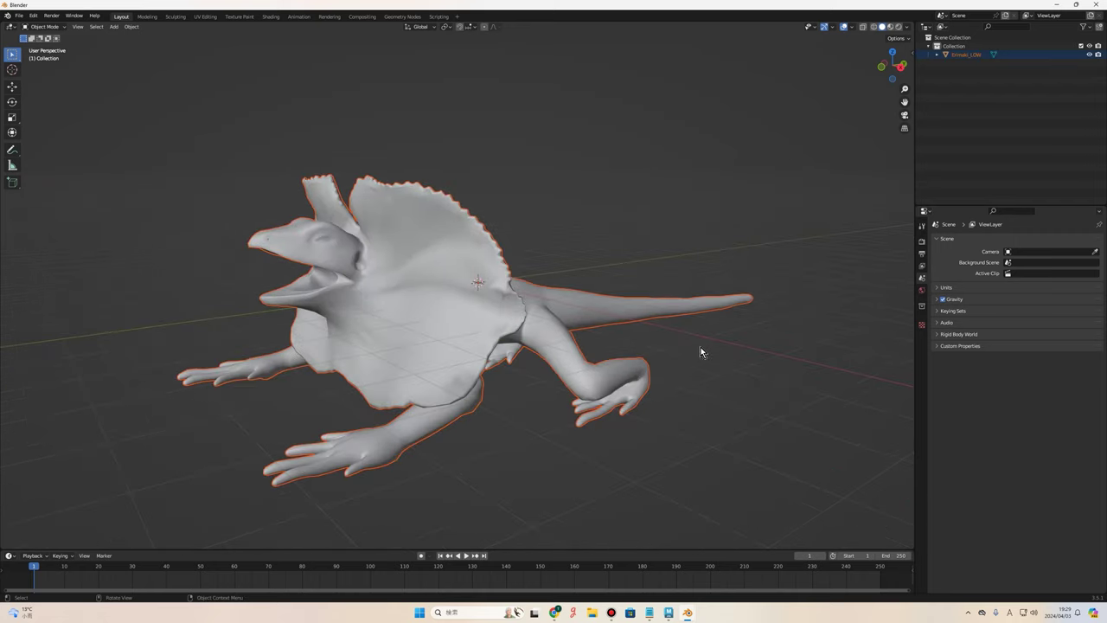
{"action": "scroll", "coordinate": [701, 349], "scroll_direction": "up", "scroll_amount": 2}
Import Erimaki_HIGH.fbx from the same folder.
{"action": "left_click", "coordinate": [18, 16]}
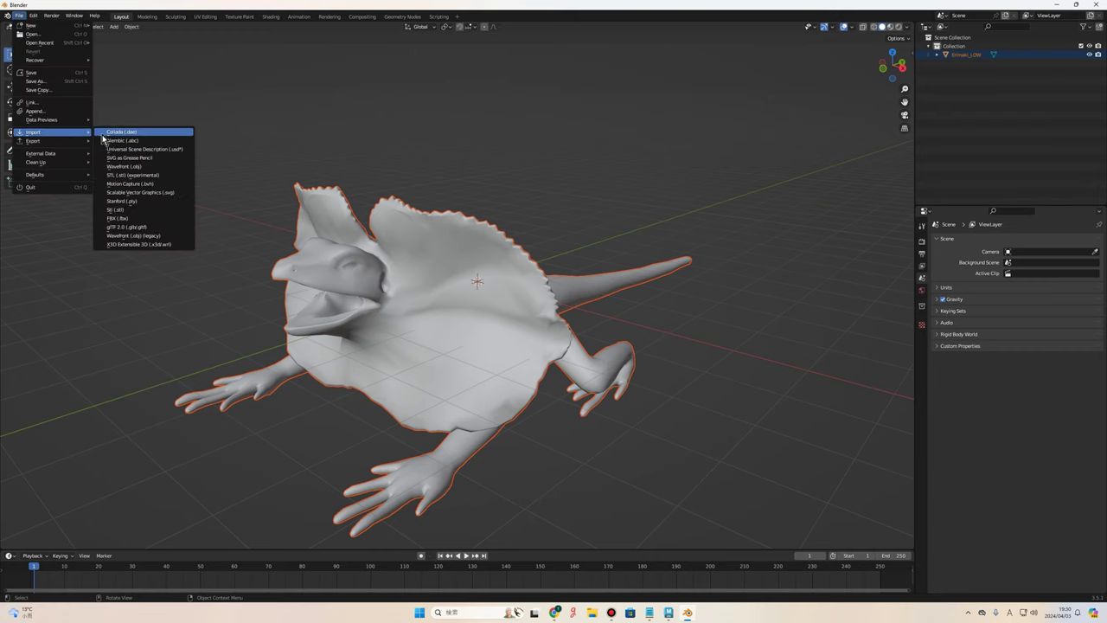
{"action": "left_click", "coordinate": [125, 218]}
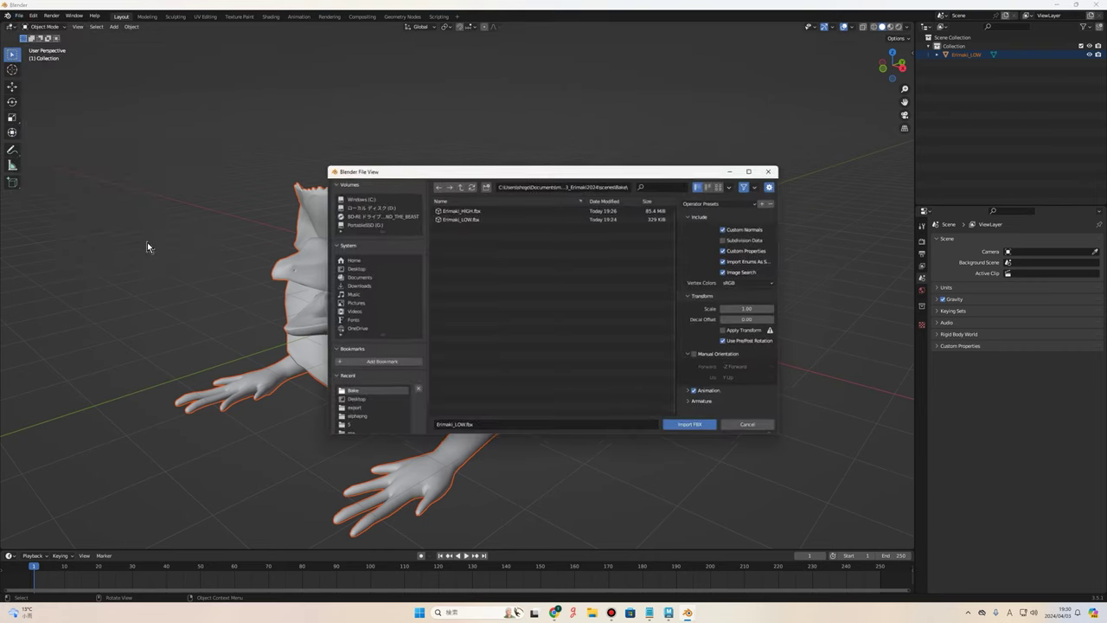
{"action": "left_click", "coordinate": [463, 210]}
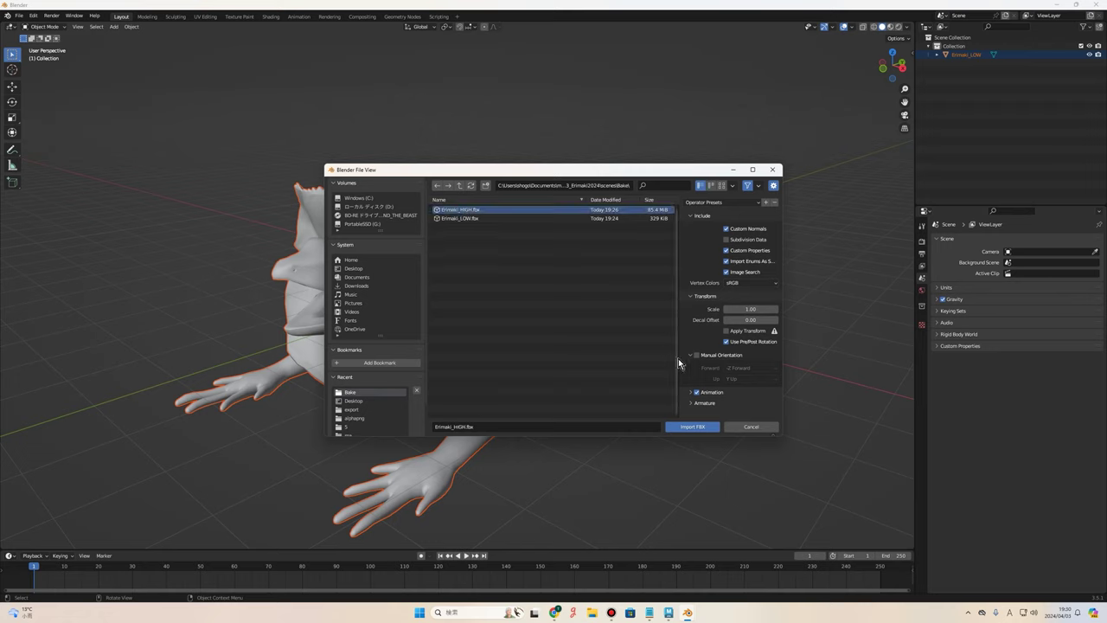
{"action": "left_click", "coordinate": [692, 426]}
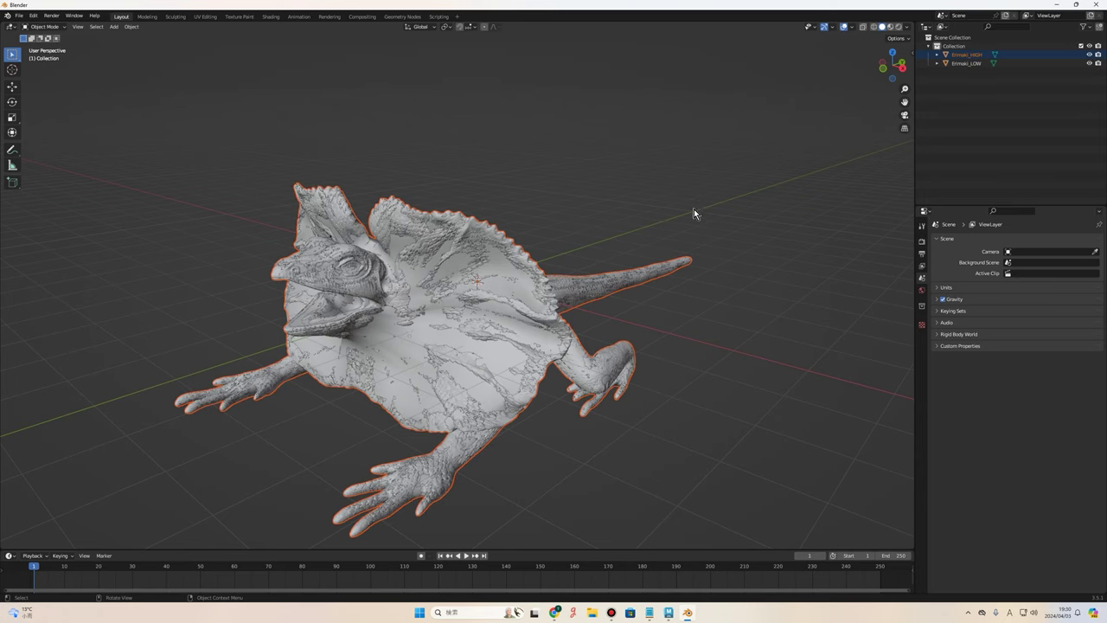
Hide Erimaki_HIGH with its Outliner eye icon.
{"action": "middle_click_drag", "start_coordinate": [673, 378], "coordinate": [785, 371]}
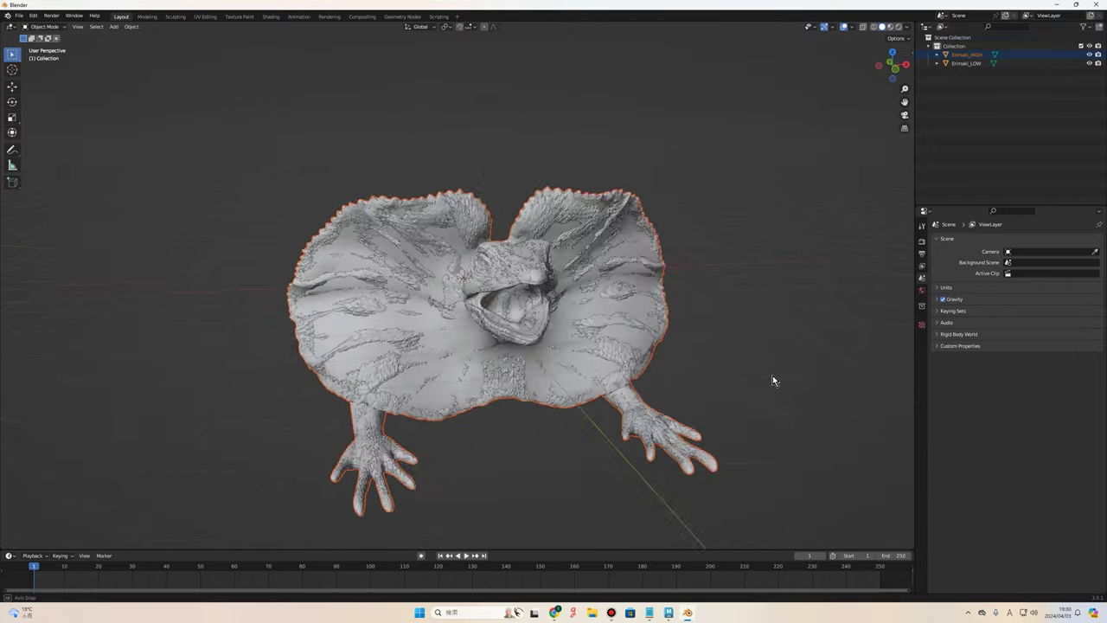
{"action": "scroll", "coordinate": [674, 329], "scroll_direction": "up", "scroll_amount": 3}
{"action": "mouse_move", "coordinate": [666, 333]}
{"action": "middle_mouse_down"}
{"action": "mouse_move", "coordinate": [447, 346]}
{"action": "mouse_move", "coordinate": [465, 333]}
{"action": "mouse_move", "coordinate": [546, 333]}
{"action": "mouse_move", "coordinate": [452, 322]}
{"action": "mouse_move", "coordinate": [662, 380]}
{"action": "mouse_move", "coordinate": [515, 337]}
{"action": "mouse_move", "coordinate": [492, 349]}
{"action": "mouse_move", "coordinate": [409, 334]}
{"action": "mouse_move", "coordinate": [413, 349]}
{"action": "mouse_move", "coordinate": [535, 370]}
{"action": "mouse_move", "coordinate": [689, 378]}
{"action": "middle_mouse_up"}
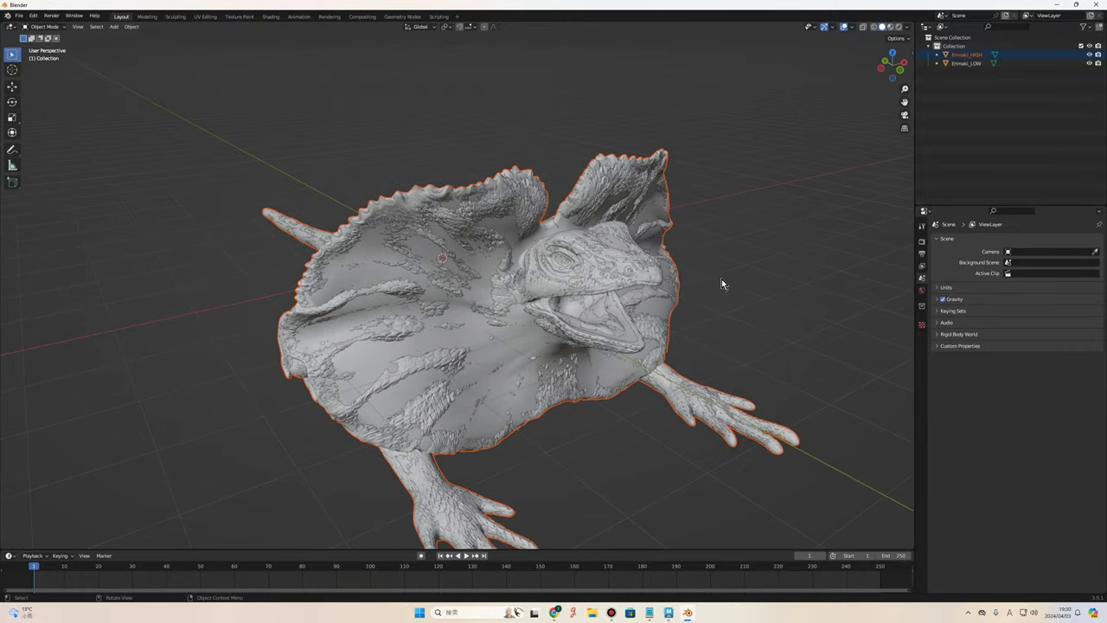
{"action": "mouse_move", "coordinate": [721, 283]}
{"action": "middle_mouse_down"}
{"action": "mouse_move", "coordinate": [704, 274]}
{"action": "mouse_move", "coordinate": [630, 296]}
{"action": "mouse_move", "coordinate": [677, 305]}
{"action": "mouse_move", "coordinate": [704, 287]}
{"action": "middle_mouse_up"}
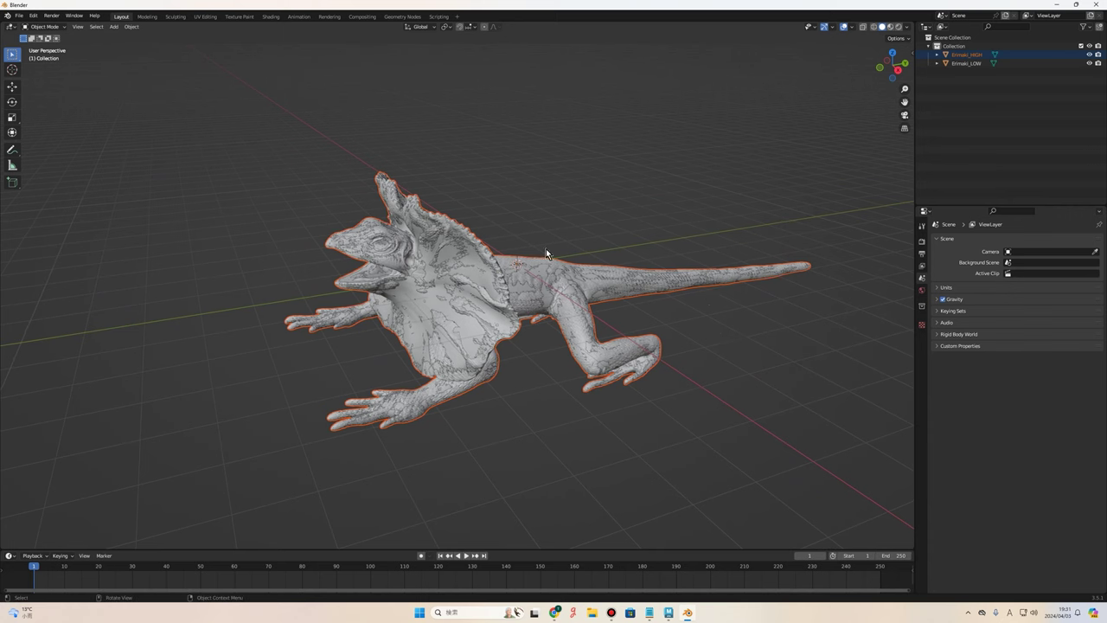
{"action": "mouse_move", "coordinate": [545, 251]}
{"action": "middle_mouse_down"}
{"action": "mouse_move", "coordinate": [759, 223]}
{"action": "mouse_move", "coordinate": [830, 165]}
{"action": "middle_mouse_up"}
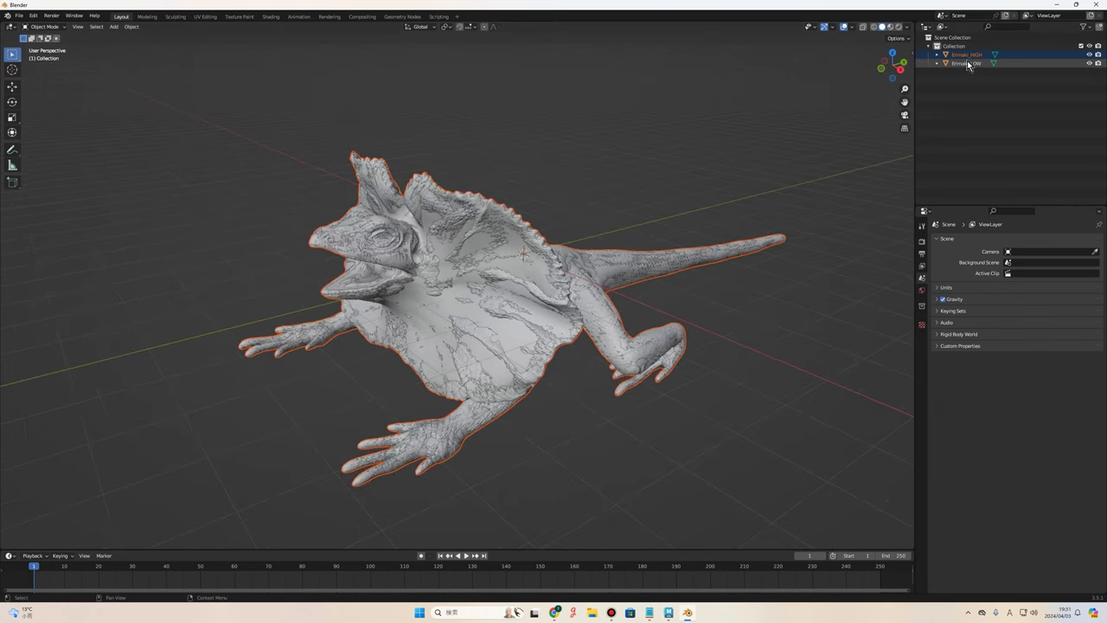
{"action": "left_click", "coordinate": [1042, 56]}
{"action": "left_click", "coordinate": [1088, 55]}
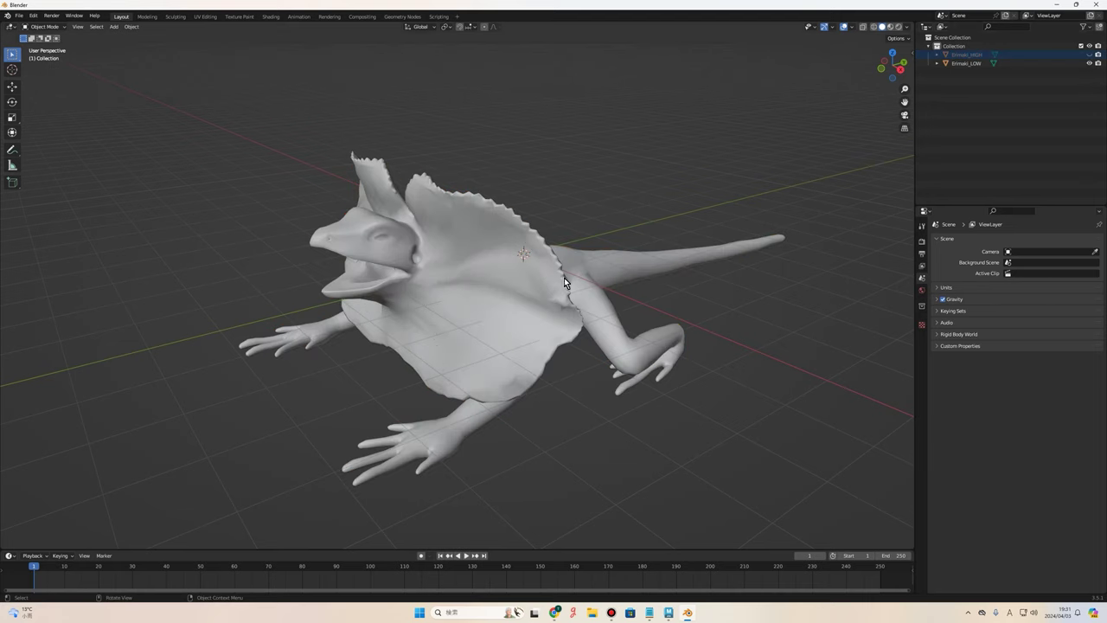
Select Erimaki_LOW and show its Modifier properties.
{"action": "mouse_move", "coordinate": [675, 341]}
{"action": "middle_mouse_down"}
{"action": "mouse_move", "coordinate": [699, 363]}
{"action": "mouse_move", "coordinate": [622, 355]}
{"action": "mouse_move", "coordinate": [477, 289]}
{"action": "middle_mouse_up"}
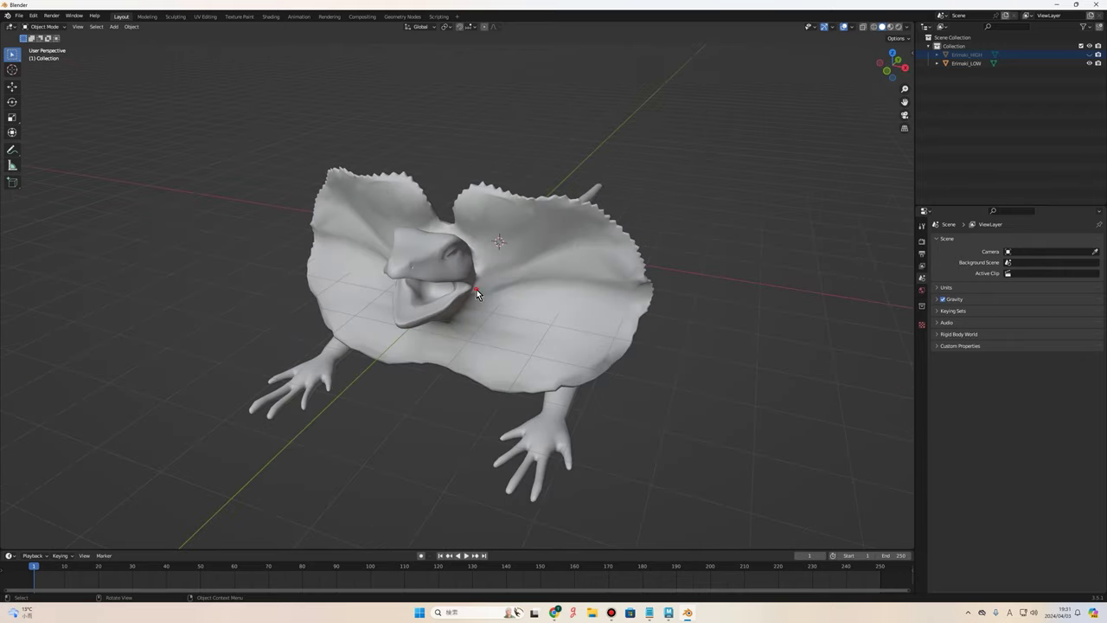
{"action": "left_click", "coordinate": [537, 327]}
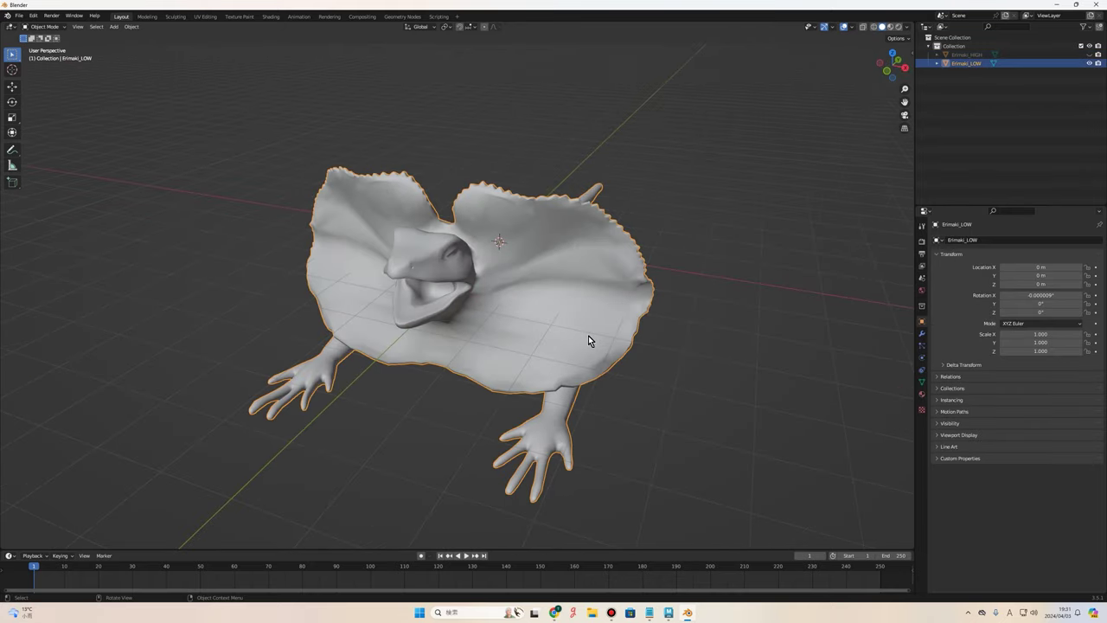
{"action": "mouse_move", "coordinate": [615, 319]}
{"action": "middle_mouse_down"}
{"action": "mouse_move", "coordinate": [625, 327]}
{"action": "mouse_move", "coordinate": [616, 318]}
{"action": "mouse_move", "coordinate": [659, 307]}
{"action": "middle_mouse_up"}
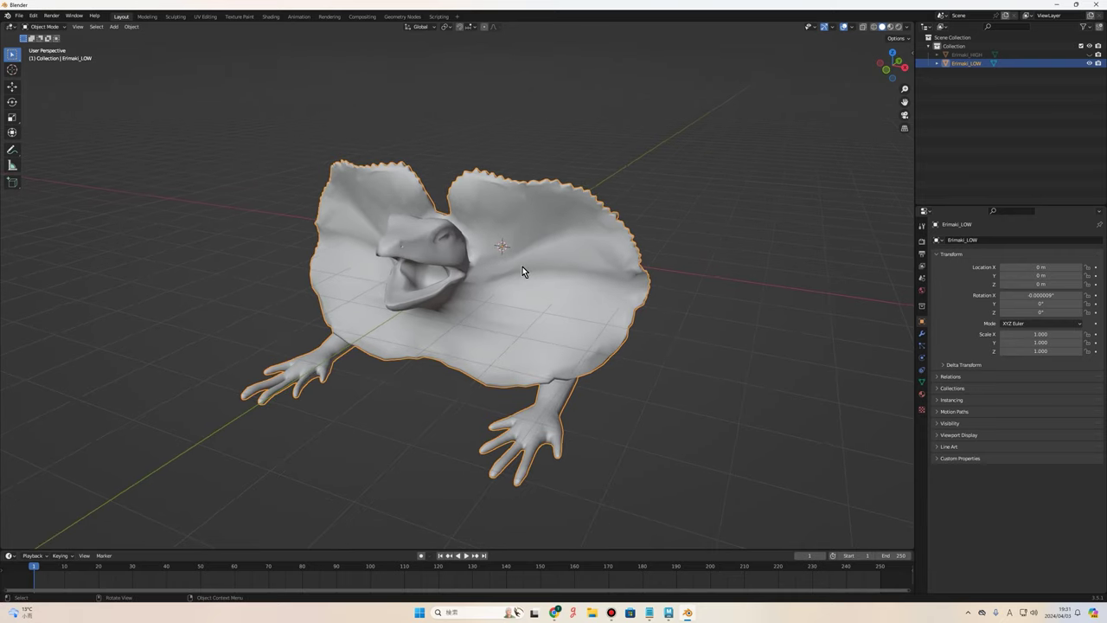
{"action": "scroll", "coordinate": [466, 249], "scroll_direction": "up", "scroll_amount": 2}
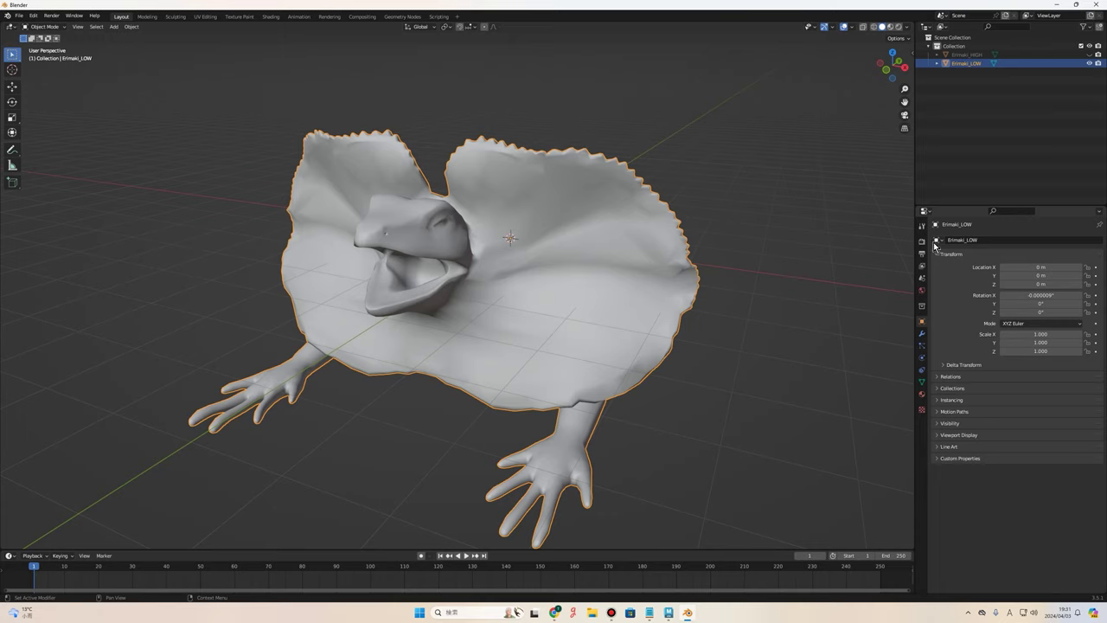
{"action": "left_click", "coordinate": [921, 335]}
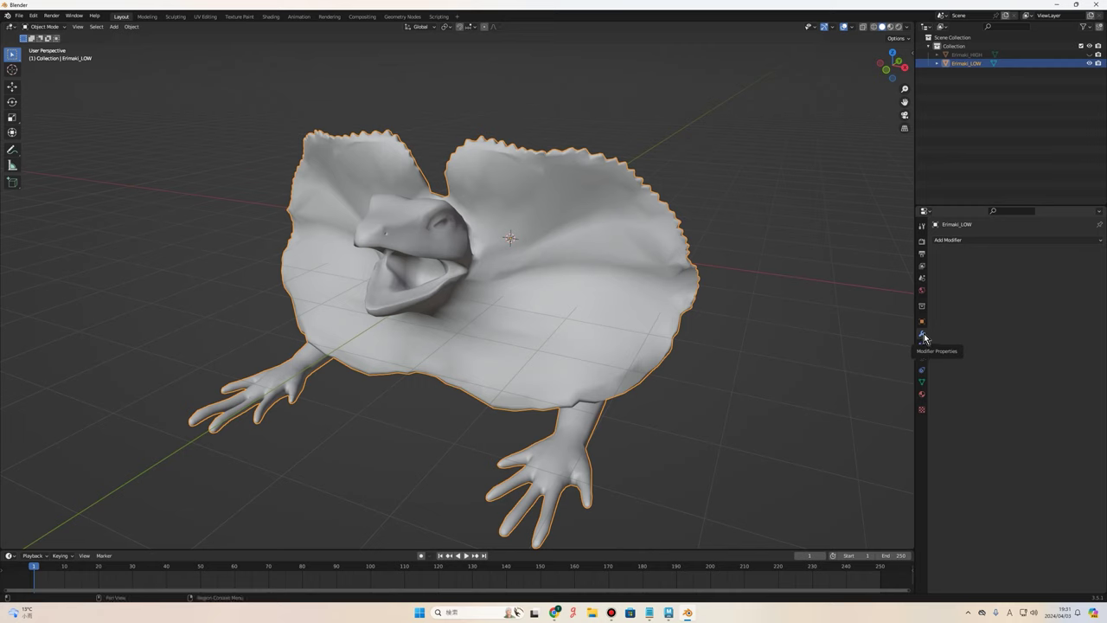
Add a Multiresolution modifier to Erimaki_LOW, then a Shrinkwrap modifier below it.
{"action": "left_click", "coordinate": [977, 242]}
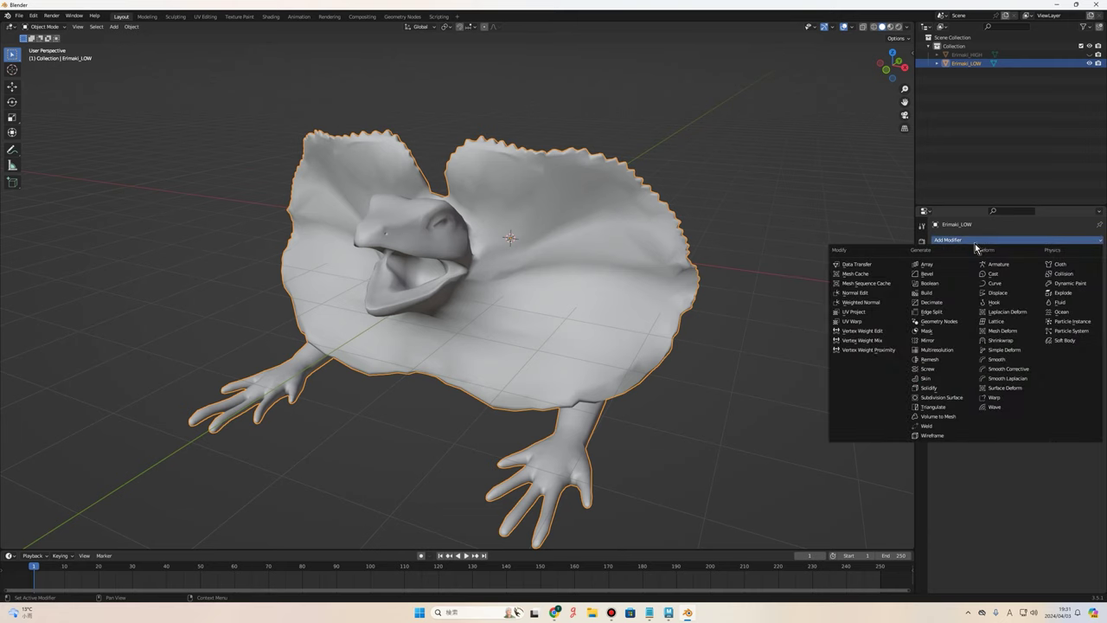
{"action": "left_click", "coordinate": [949, 352]}
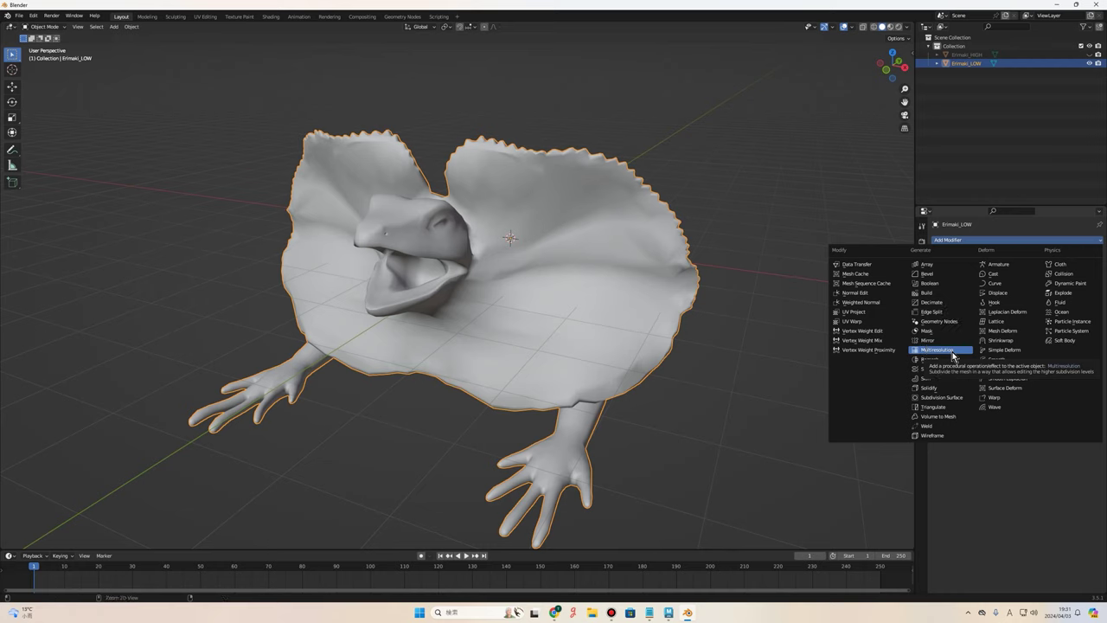
{"action": "left_click", "coordinate": [952, 352]}
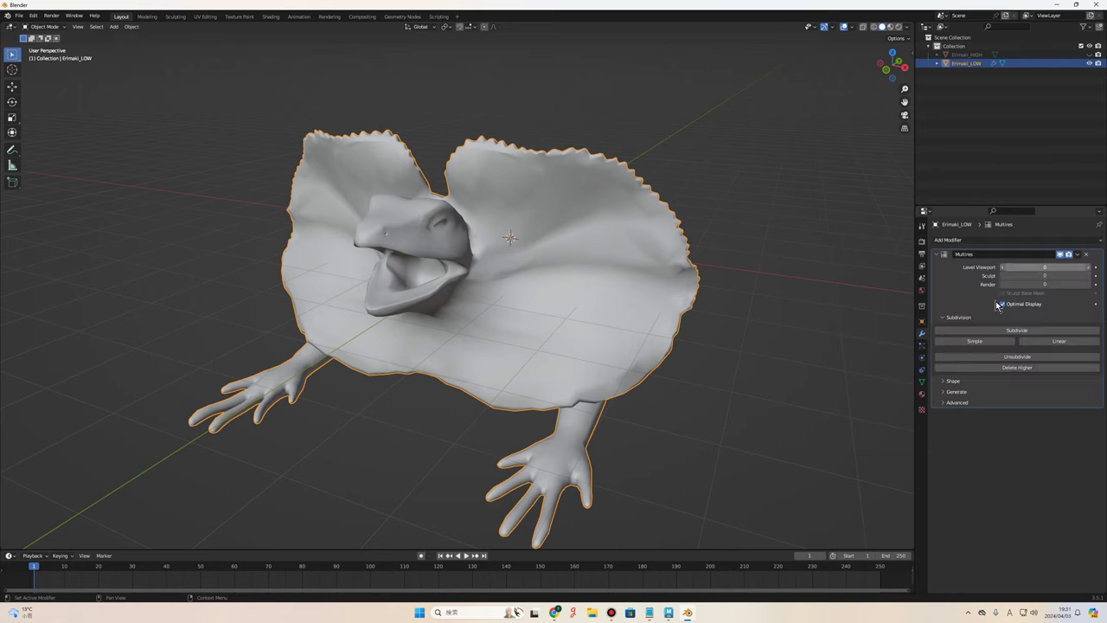
{"action": "left_click", "coordinate": [980, 242]}
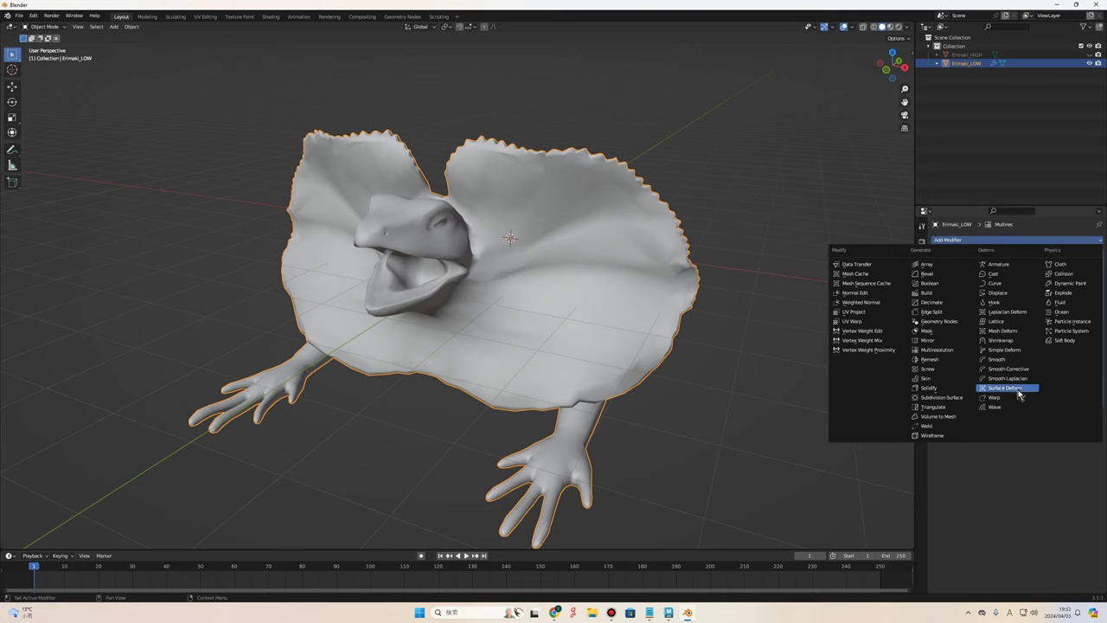
{"action": "left_click", "coordinate": [1012, 344]}
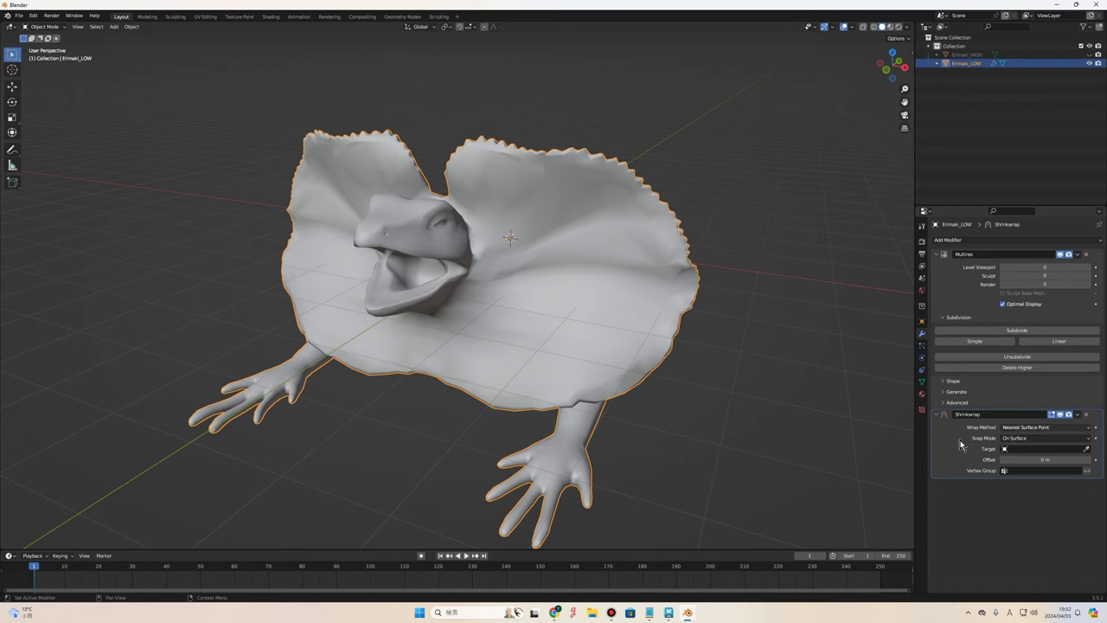
Set the Shrinkwrap wrap method to Project with Negative and Positive enabled.
{"action": "left_click", "coordinate": [985, 431]}
{"action": "left_click", "coordinate": [985, 433]}
{"action": "left_click", "coordinate": [1036, 429]}
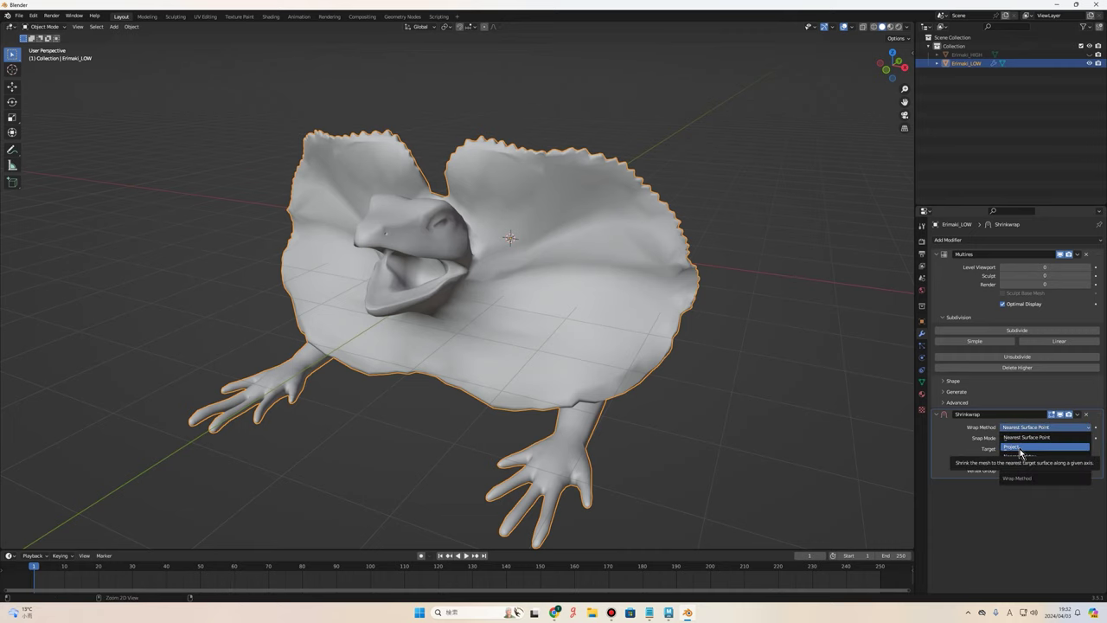
{"action": "left_click", "coordinate": [1019, 449]}
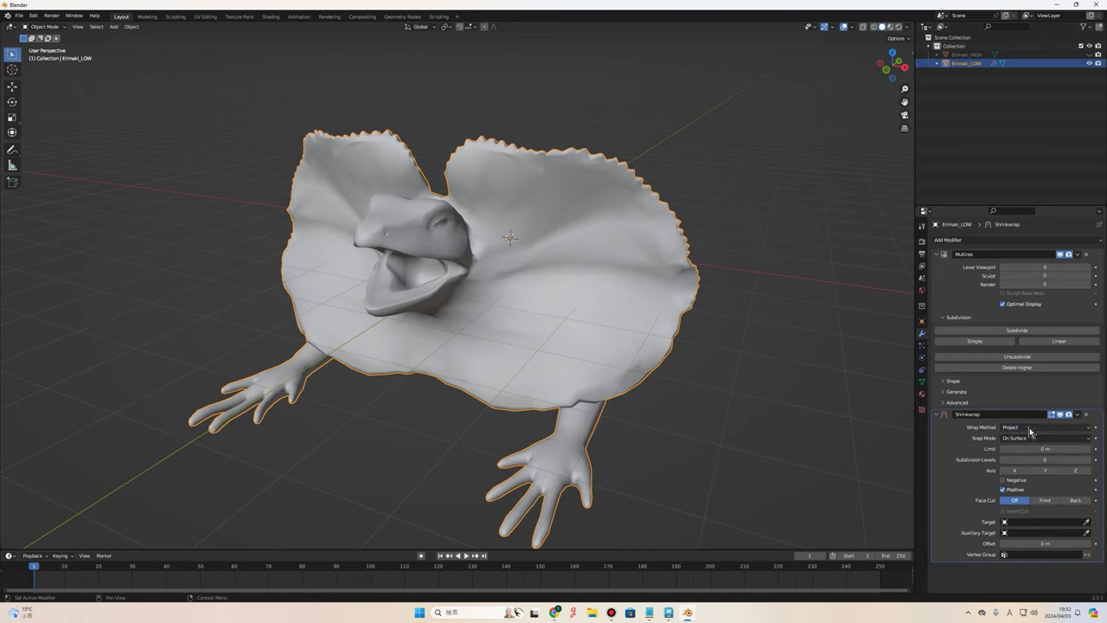
{"action": "left_click", "coordinate": [1017, 482]}
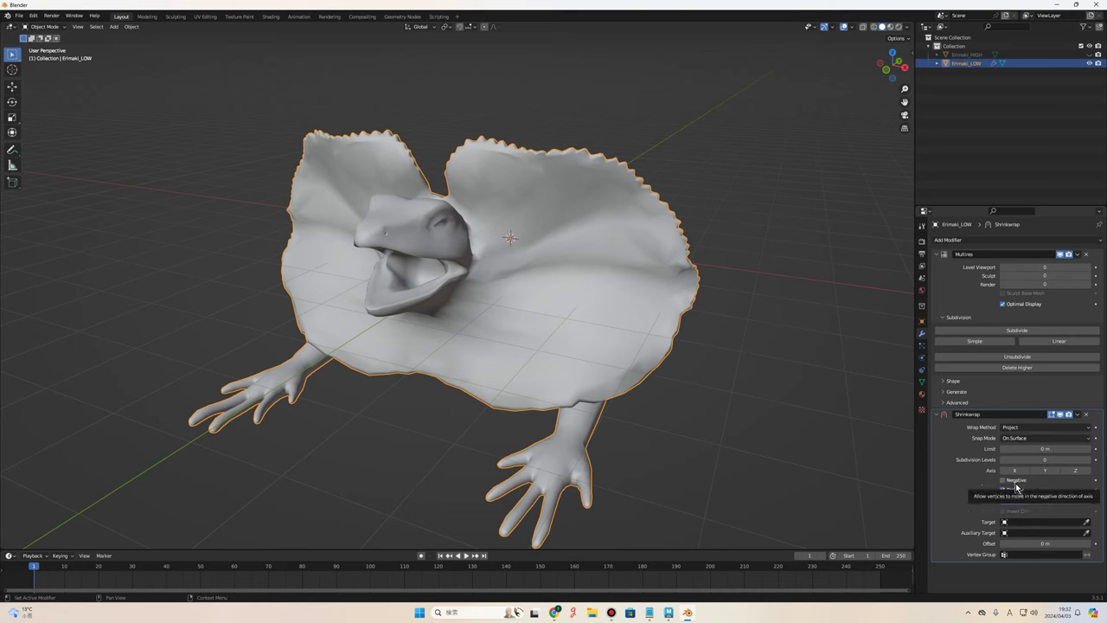
{"action": "left_click", "coordinate": [1004, 480]}
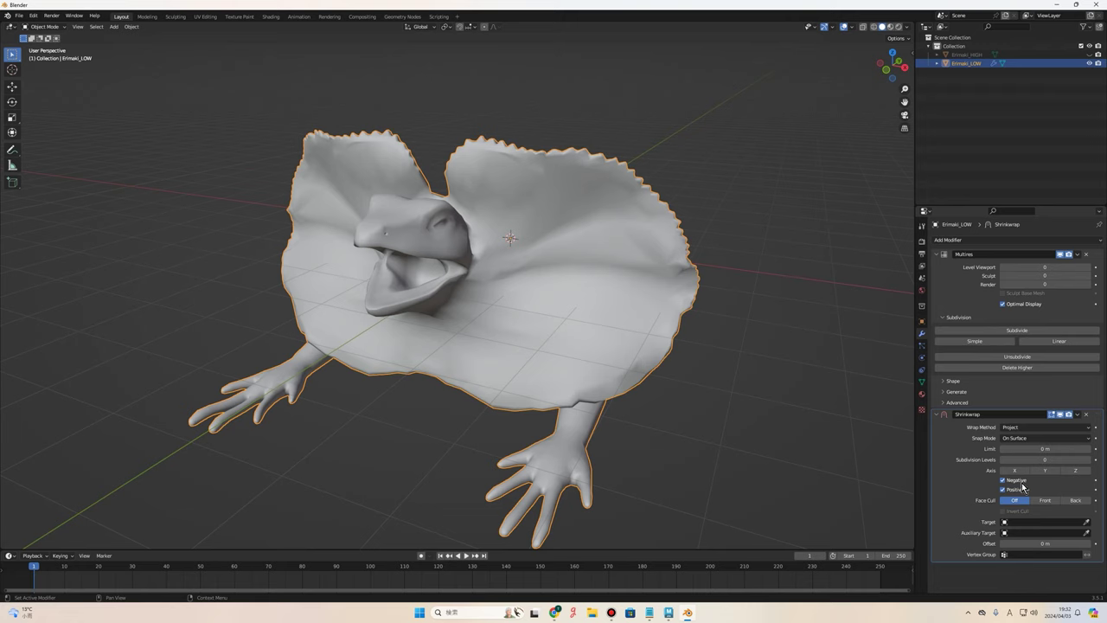
{"action": "left_click", "coordinate": [1017, 489]}
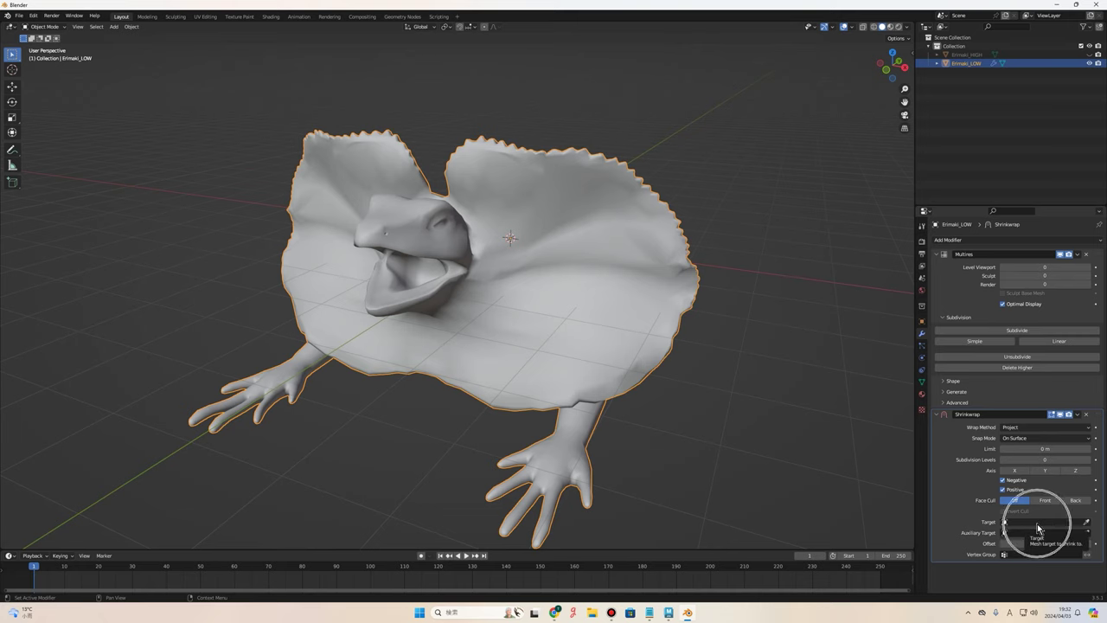
Set Erimaki_HIGH as the Shrinkwrap target object.
{"action": "left_click", "coordinate": [1086, 523]}
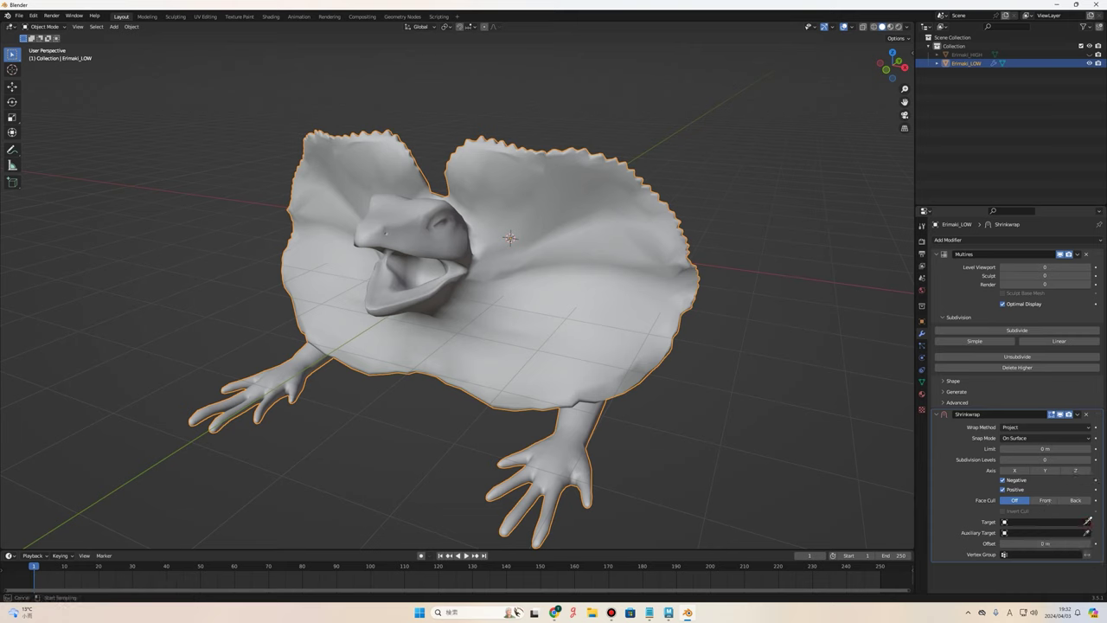
{"action": "left_click", "coordinate": [1090, 517]}
{"action": "left_click", "coordinate": [976, 49]}
{"action": "left_click", "coordinate": [976, 49]}
{"action": "left_click", "coordinate": [977, 49]}
{"action": "left_click", "coordinate": [976, 57]}
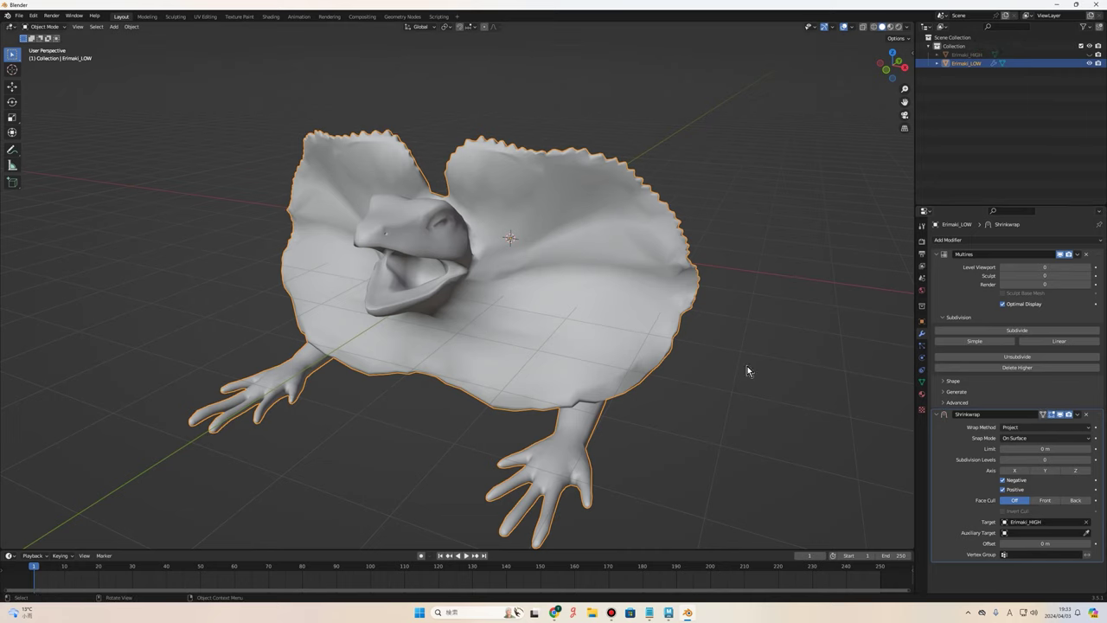
{"action": "left_click", "coordinate": [959, 258]}
{"action": "left_click", "coordinate": [961, 267]}
Subdivide the Multires four times, taking Erimaki_LOW from level 0 to level 4.
{"action": "left_click", "coordinate": [1038, 329]}
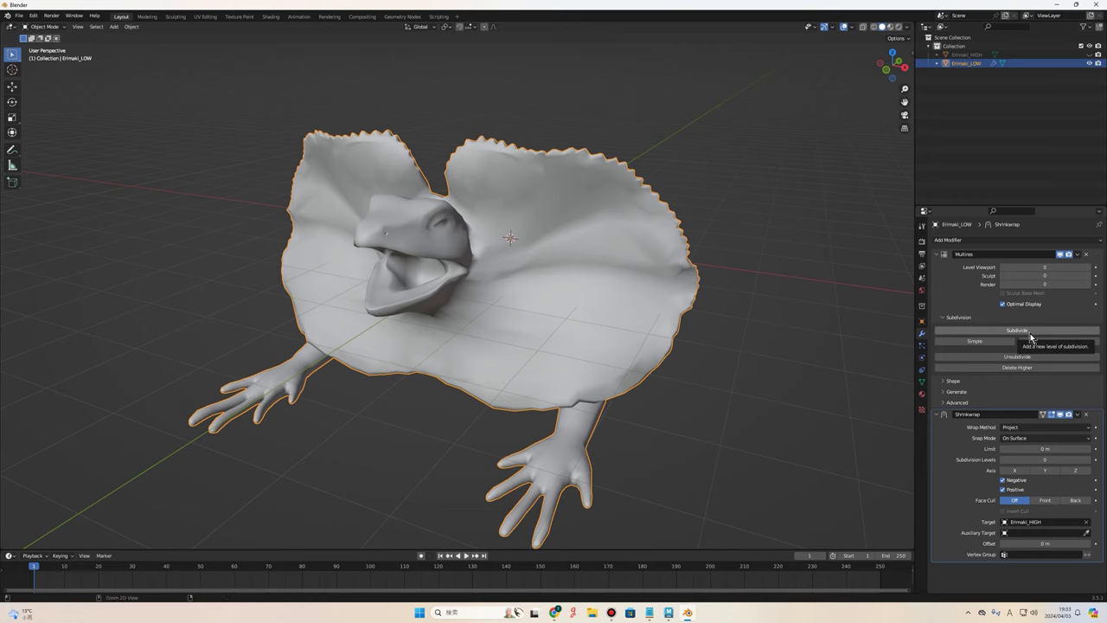
{"action": "left_click", "coordinate": [1030, 333]}
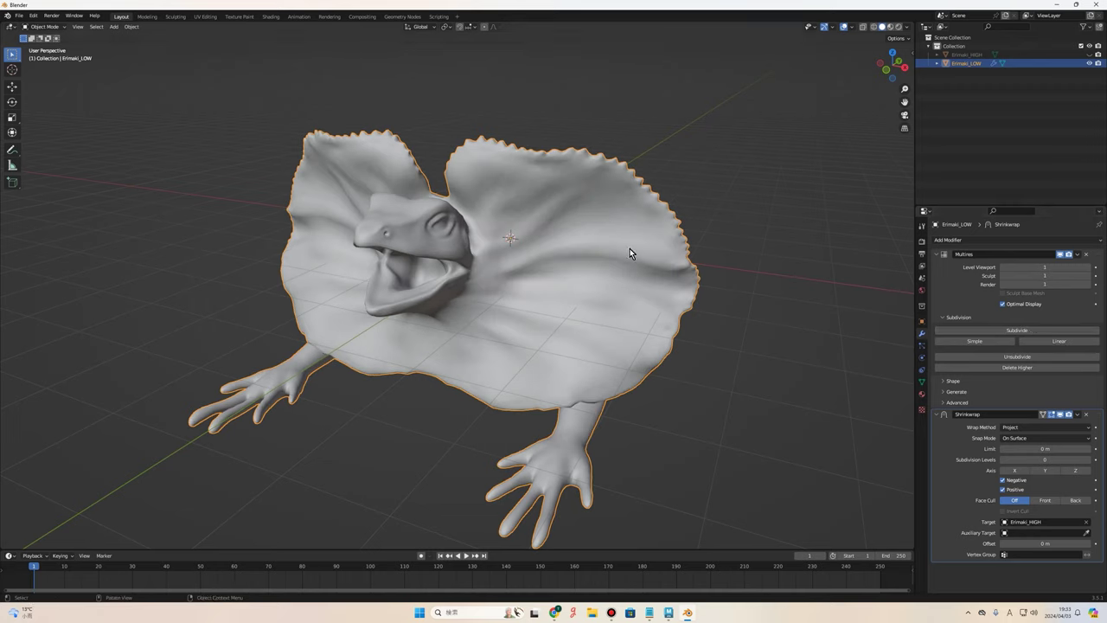
{"action": "scroll", "coordinate": [515, 279], "scroll_direction": "up", "scroll_amount": 2}
{"action": "scroll", "coordinate": [503, 326], "scroll_direction": "up", "scroll_amount": 1}
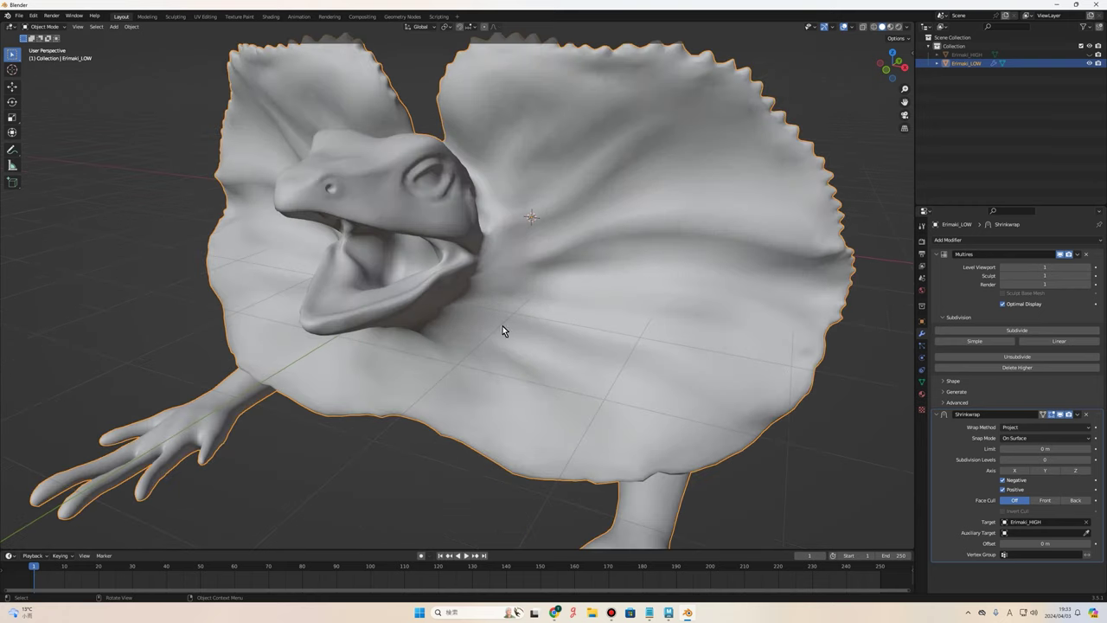
{"action": "scroll", "coordinate": [537, 313], "scroll_direction": "down", "scroll_amount": 2}
{"action": "scroll", "coordinate": [566, 303], "scroll_direction": "down", "scroll_amount": 1}
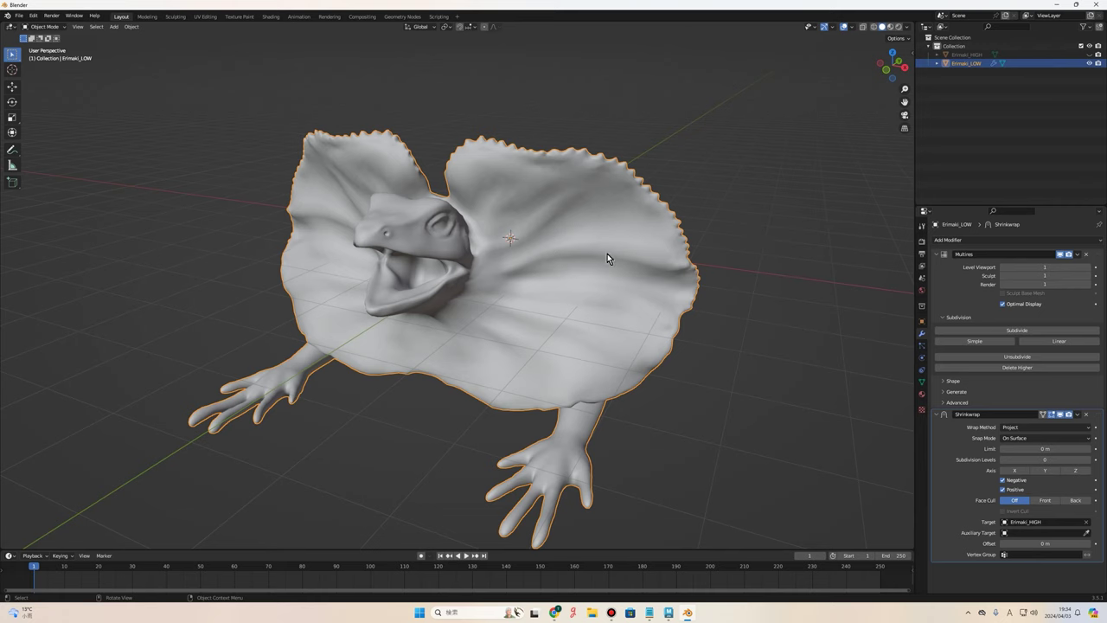
{"action": "left_click", "coordinate": [1028, 336]}
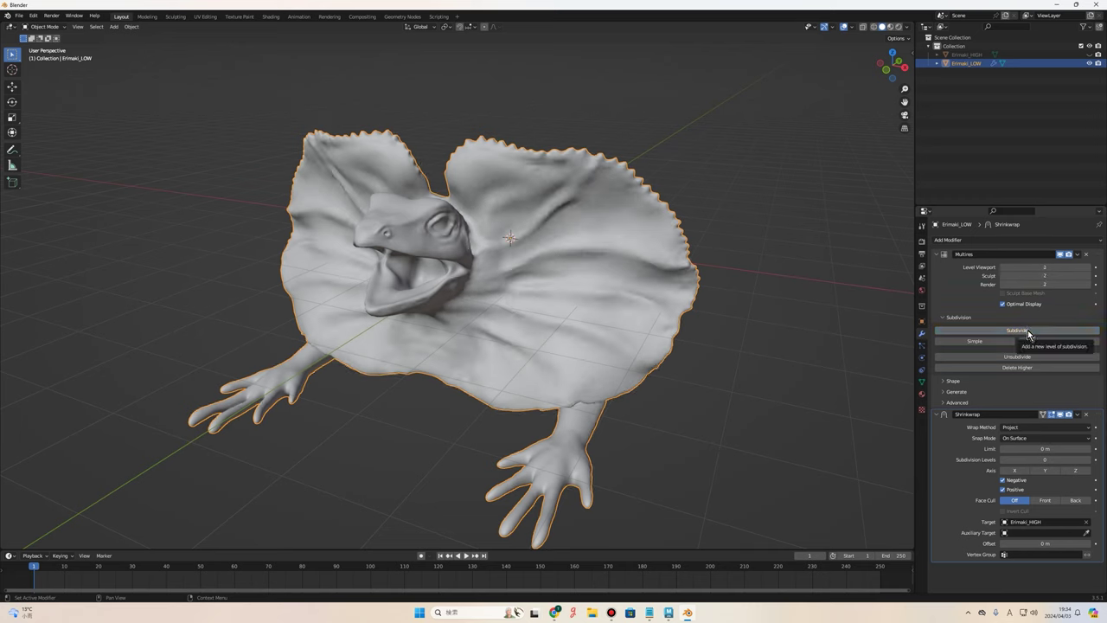
{"action": "left_click", "coordinate": [1029, 334]}
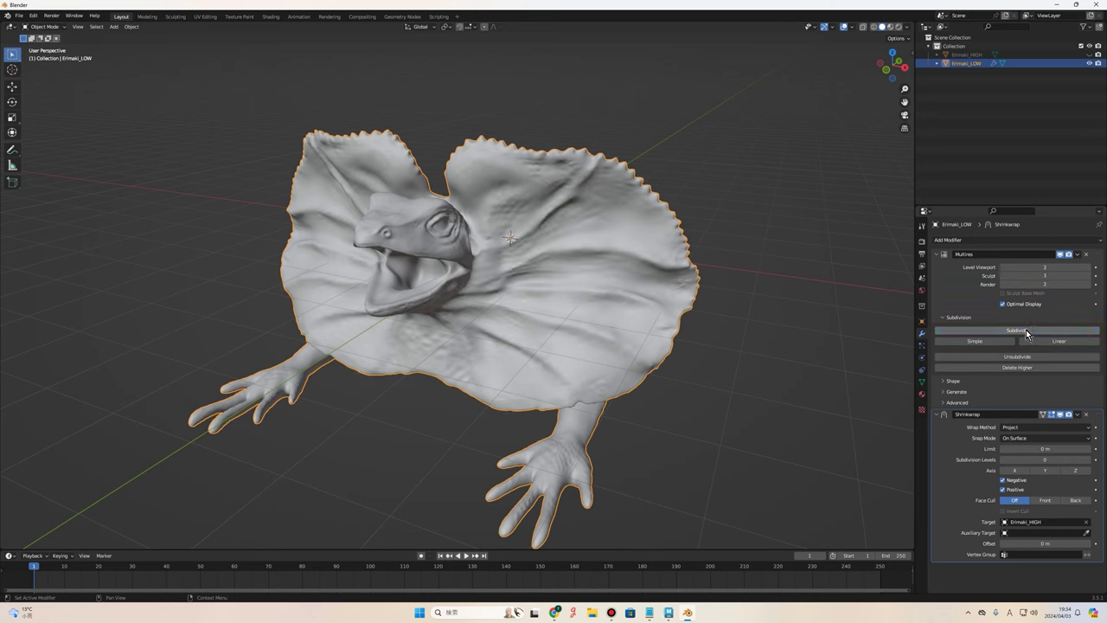
{"action": "left_click", "coordinate": [1024, 331]}
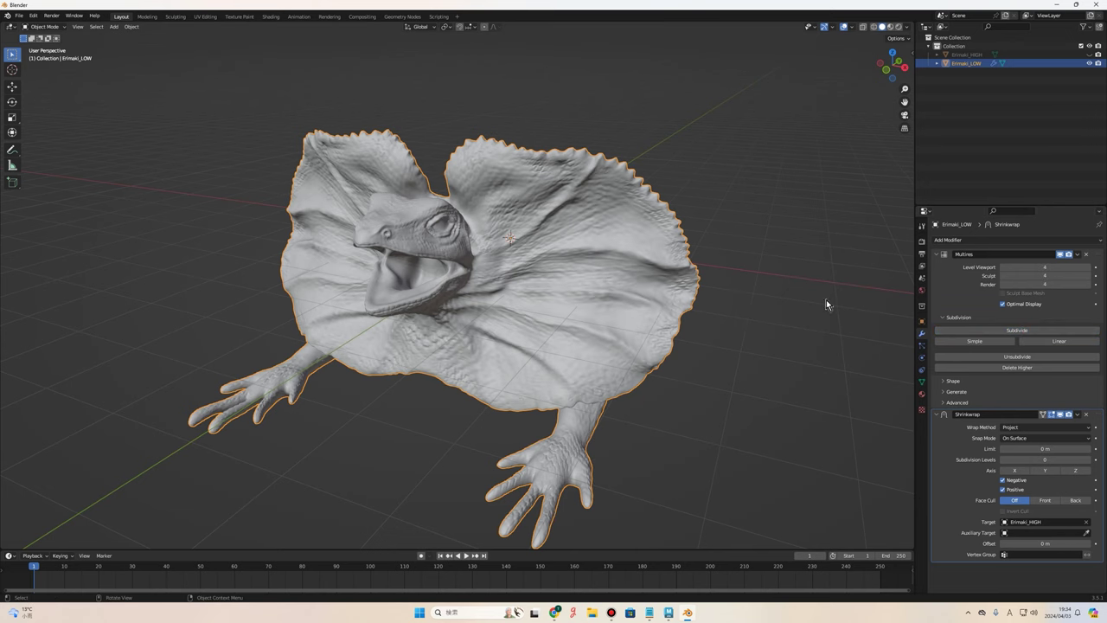
{"action": "scroll", "coordinate": [797, 312], "scroll_direction": "up", "scroll_amount": 2}
{"action": "scroll", "coordinate": [797, 312], "scroll_direction": "up", "scroll_amount": 2}
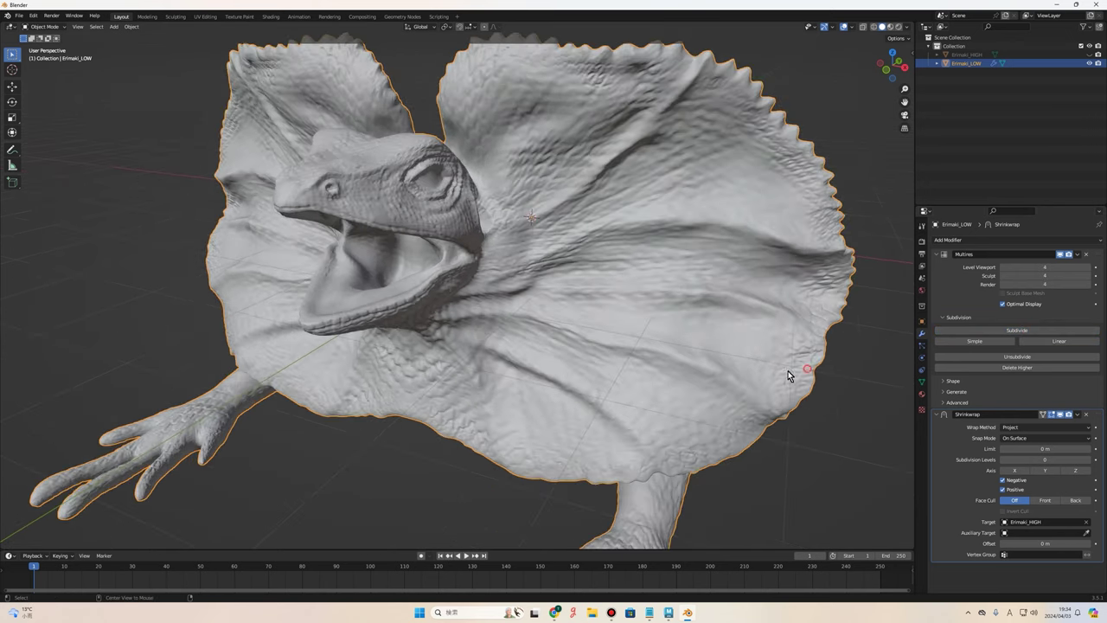
{"action": "mouse_move", "coordinate": [815, 371]}
{"action": "middle_mouse_down"}
{"action": "mouse_move", "coordinate": [572, 327]}
{"action": "mouse_move", "coordinate": [613, 299]}
{"action": "mouse_move", "coordinate": [691, 292]}
{"action": "mouse_move", "coordinate": [655, 299]}
{"action": "mouse_move", "coordinate": [628, 346]}
{"action": "mouse_move", "coordinate": [534, 270]}
{"action": "middle_mouse_up"}
{"action": "scroll", "coordinate": [655, 299], "scroll_direction": "down", "scroll_amount": 3}
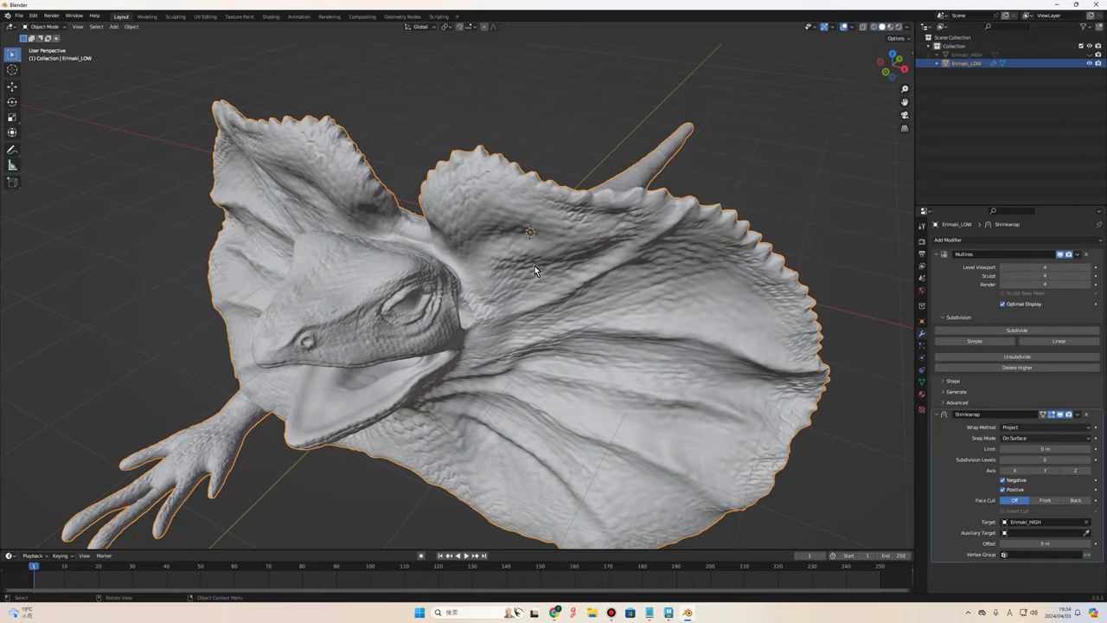
{"action": "mouse_move", "coordinate": [491, 333]}
{"action": "middle_mouse_down"}
{"action": "mouse_move", "coordinate": [570, 327]}
{"action": "mouse_move", "coordinate": [545, 363]}
{"action": "mouse_move", "coordinate": [470, 335]}
{"action": "mouse_move", "coordinate": [675, 351]}
{"action": "mouse_move", "coordinate": [673, 337]}
{"action": "mouse_move", "coordinate": [625, 321]}
{"action": "mouse_move", "coordinate": [553, 343]}
{"action": "mouse_move", "coordinate": [504, 262]}
{"action": "mouse_move", "coordinate": [627, 258]}
{"action": "mouse_move", "coordinate": [691, 275]}
{"action": "mouse_move", "coordinate": [563, 309]}
{"action": "mouse_move", "coordinate": [400, 329]}
{"action": "mouse_move", "coordinate": [631, 346]}
{"action": "mouse_move", "coordinate": [562, 348]}
{"action": "mouse_move", "coordinate": [616, 354]}
{"action": "mouse_move", "coordinate": [651, 288]}
{"action": "middle_mouse_up"}
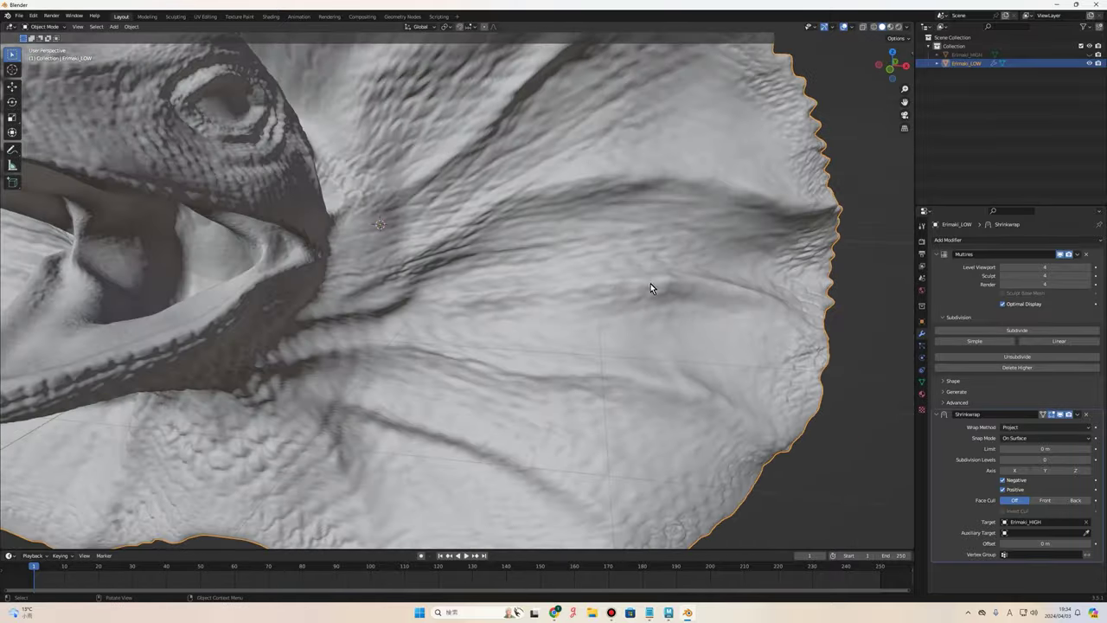
{"action": "scroll", "coordinate": [621, 288], "scroll_direction": "down", "scroll_amount": 4}
{"action": "scroll", "coordinate": [491, 249], "scroll_direction": "up", "scroll_amount": 3}
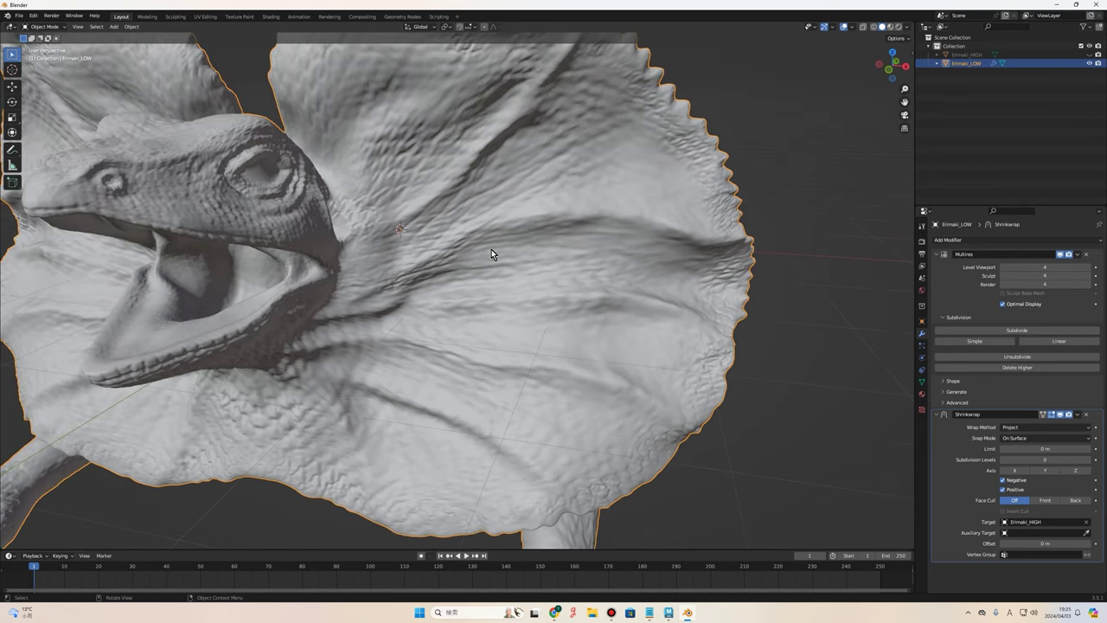
{"action": "mouse_move", "coordinate": [498, 288]}
{"action": "middle_mouse_down"}
{"action": "mouse_move", "coordinate": [574, 279]}
{"action": "mouse_move", "coordinate": [278, 124]}
{"action": "middle_mouse_up"}
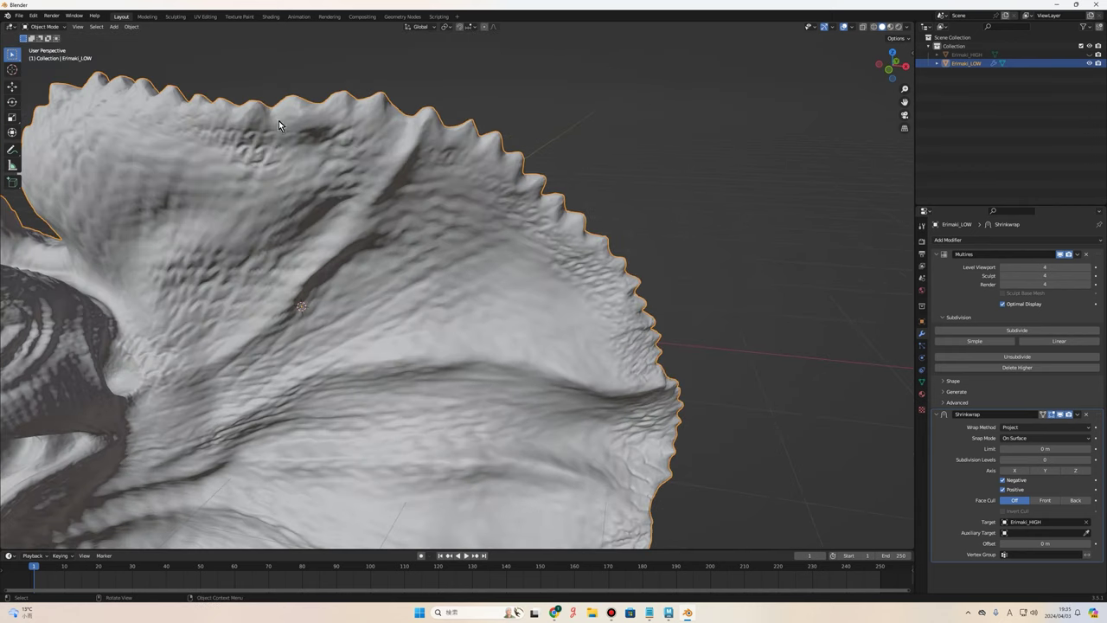
{"action": "middle_click_drag", "start_coordinate": [315, 159], "coordinate": [321, 138]}
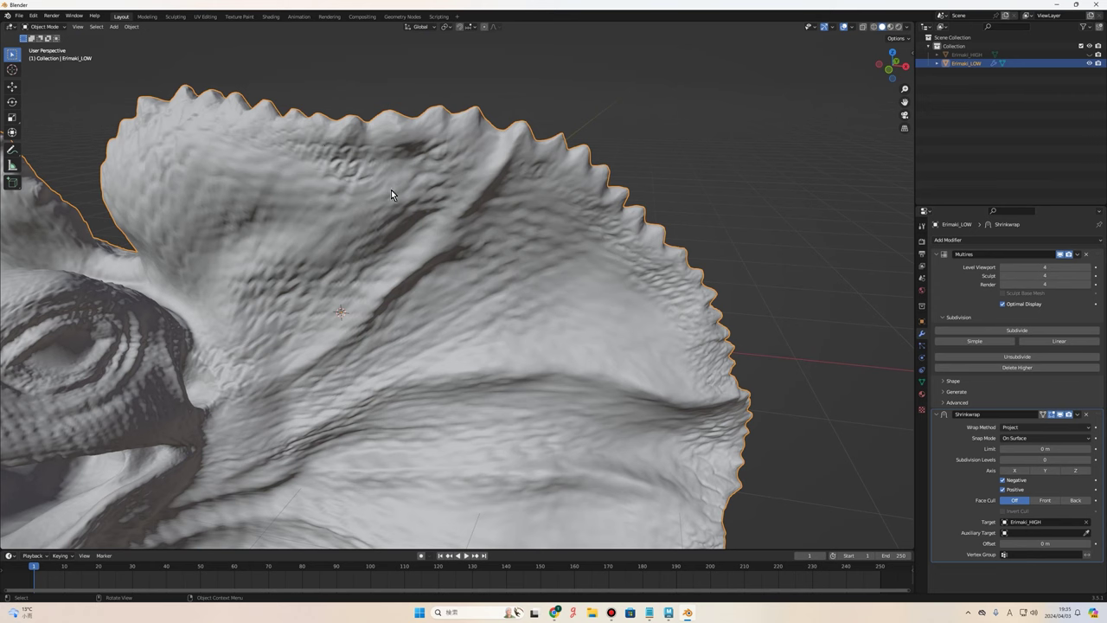
{"action": "mouse_move", "coordinate": [358, 204]}
{"action": "middle_mouse_down"}
{"action": "mouse_move", "coordinate": [525, 236]}
{"action": "mouse_move", "coordinate": [516, 187]}
{"action": "middle_mouse_up"}
{"action": "scroll", "coordinate": [623, 301], "scroll_direction": "down", "scroll_amount": 3}
{"action": "middle_click_drag", "start_coordinate": [658, 311], "coordinate": [605, 216]}
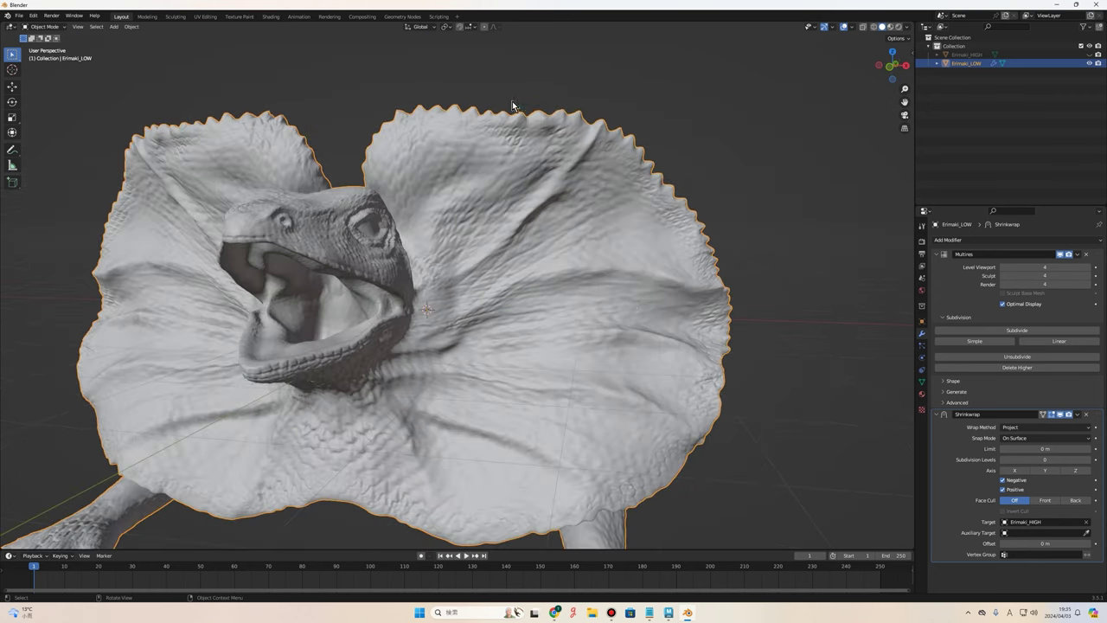
{"action": "scroll", "coordinate": [548, 123], "scroll_direction": "up", "scroll_amount": 2}
{"action": "mouse_move", "coordinate": [560, 189]}
{"action": "middle_mouse_down"}
{"action": "mouse_move", "coordinate": [660, 336]}
{"action": "mouse_move", "coordinate": [639, 324]}
{"action": "mouse_move", "coordinate": [601, 160]}
{"action": "middle_mouse_up"}
{"action": "scroll", "coordinate": [667, 179], "scroll_direction": "down", "scroll_amount": 5}
{"action": "mouse_move", "coordinate": [666, 179]}
{"action": "middle_mouse_down"}
{"action": "mouse_move", "coordinate": [668, 237]}
{"action": "mouse_move", "coordinate": [569, 207]}
{"action": "middle_mouse_up"}
{"action": "scroll", "coordinate": [635, 141], "scroll_direction": "up", "scroll_amount": 5}
{"action": "mouse_move", "coordinate": [634, 156]}
{"action": "middle_mouse_down"}
{"action": "mouse_move", "coordinate": [692, 262]}
{"action": "mouse_move", "coordinate": [741, 279]}
{"action": "mouse_move", "coordinate": [704, 262]}
{"action": "mouse_move", "coordinate": [679, 283]}
{"action": "mouse_move", "coordinate": [673, 273]}
{"action": "mouse_move", "coordinate": [709, 280]}
{"action": "mouse_move", "coordinate": [660, 274]}
{"action": "middle_mouse_up"}
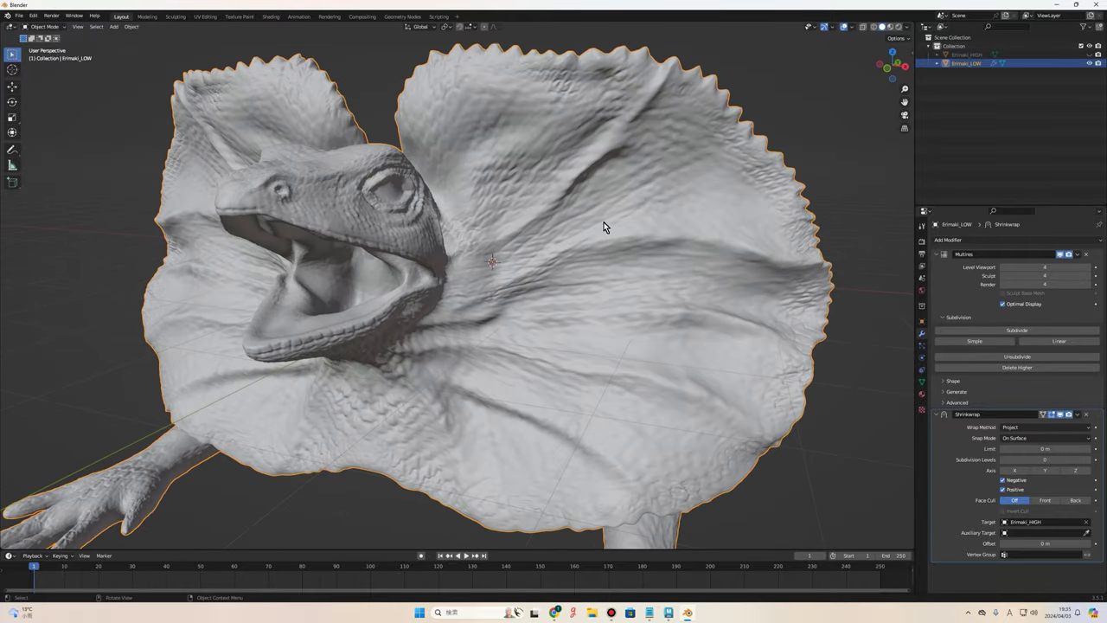
{"action": "mouse_move", "coordinate": [732, 256]}
{"action": "middle_mouse_down"}
{"action": "mouse_move", "coordinate": [732, 282]}
{"action": "mouse_move", "coordinate": [712, 304]}
{"action": "mouse_move", "coordinate": [727, 295]}
{"action": "middle_mouse_up"}
{"action": "scroll", "coordinate": [704, 324], "scroll_direction": "down", "scroll_amount": 3}
Subdivide the Multires once more to reach level 5.
{"action": "left_click", "coordinate": [1020, 332]}
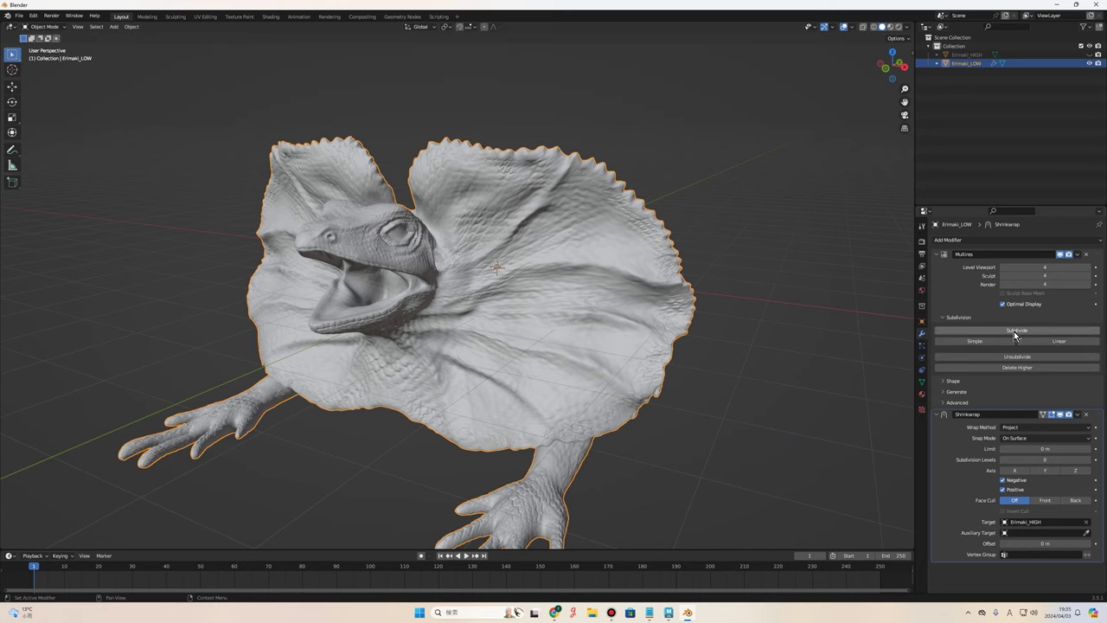
{"action": "left_click", "coordinate": [1024, 334]}
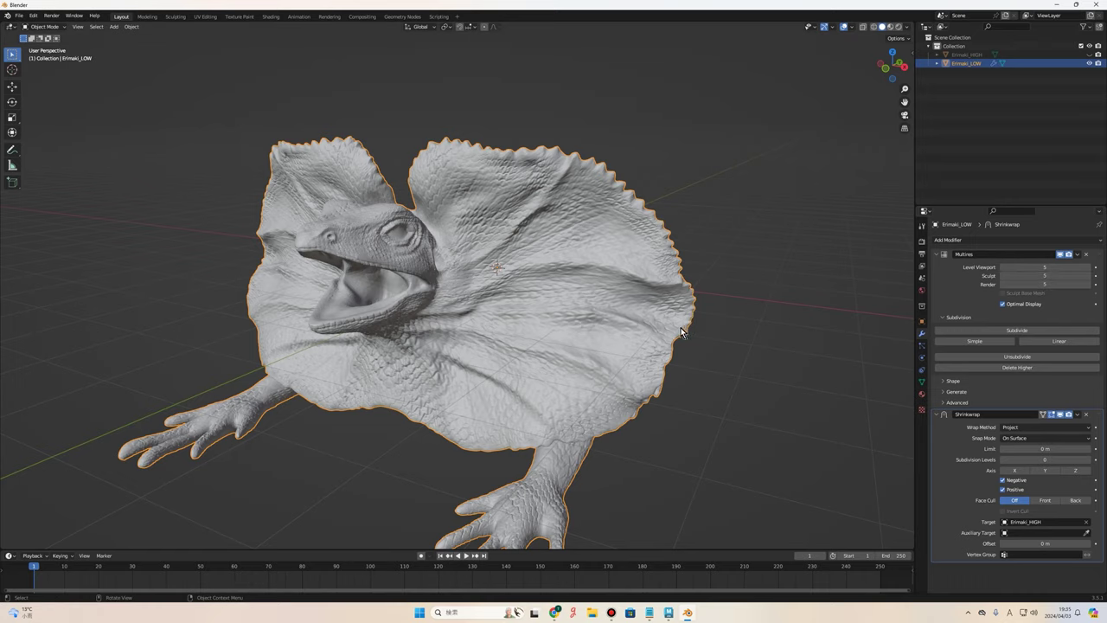
{"action": "scroll", "coordinate": [689, 335], "scroll_direction": "up", "scroll_amount": 4}
{"action": "scroll", "coordinate": [725, 339], "scroll_direction": "down", "scroll_amount": 3}
Orbit around the lizard to check the sharpened scale detail on head, frill and tail.
{"action": "mouse_move", "coordinate": [726, 337]}
{"action": "middle_mouse_down"}
{"action": "mouse_move", "coordinate": [776, 391]}
{"action": "mouse_move", "coordinate": [770, 441]}
{"action": "mouse_move", "coordinate": [651, 392]}
{"action": "mouse_move", "coordinate": [678, 388]}
{"action": "mouse_move", "coordinate": [627, 279]}
{"action": "mouse_move", "coordinate": [557, 265]}
{"action": "mouse_move", "coordinate": [634, 287]}
{"action": "mouse_move", "coordinate": [715, 286]}
{"action": "middle_mouse_up"}
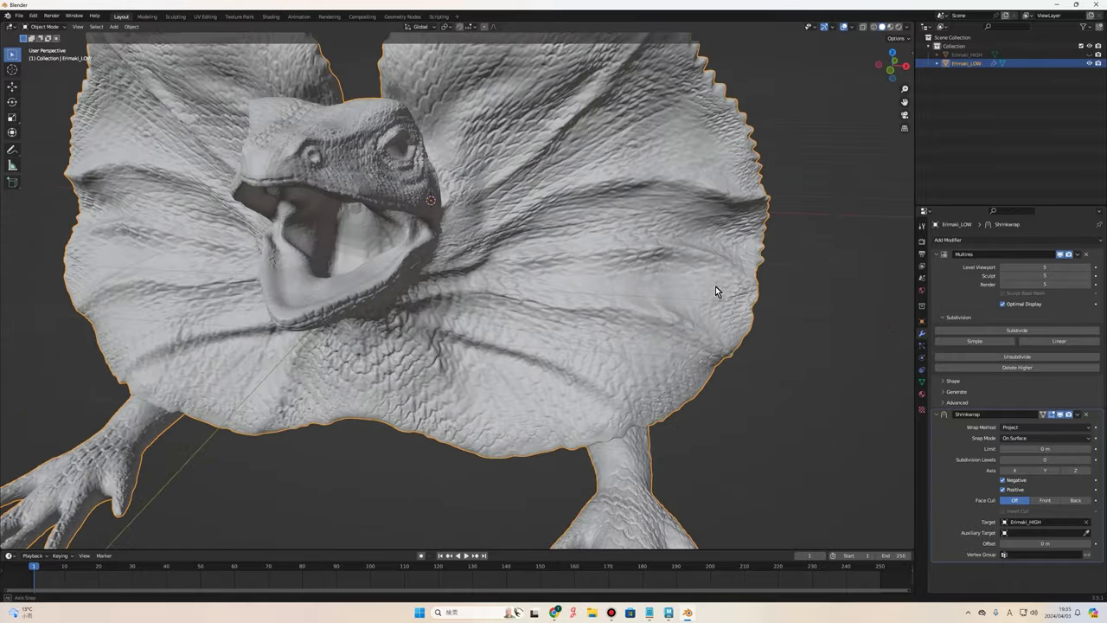
{"action": "scroll", "coordinate": [679, 308], "scroll_direction": "down", "scroll_amount": 3}
{"action": "scroll", "coordinate": [544, 266], "scroll_direction": "up", "scroll_amount": 2}
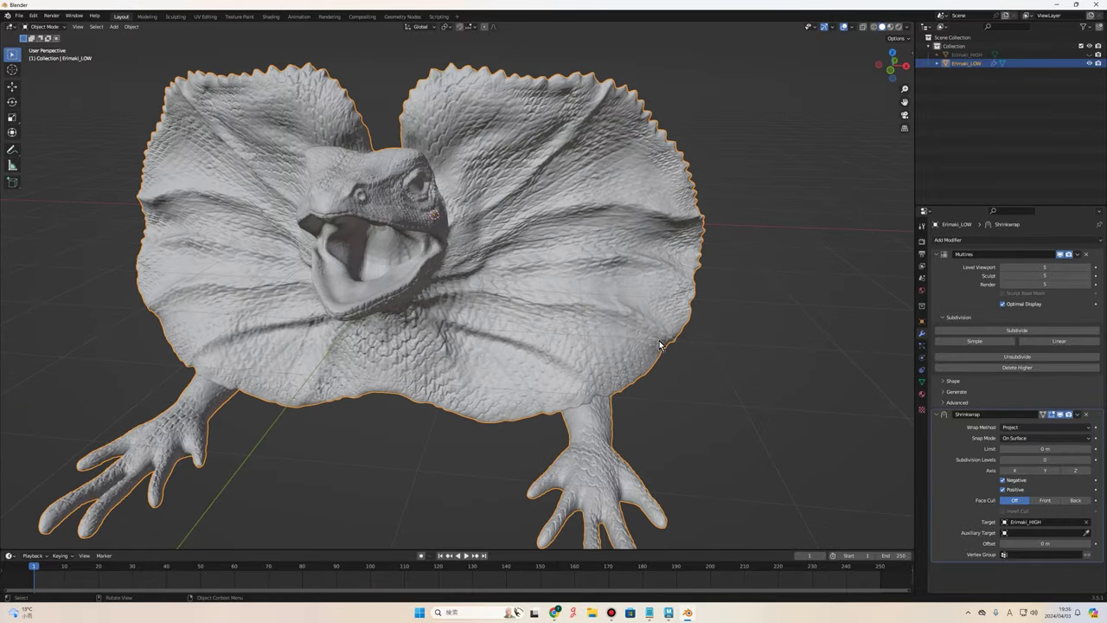
{"action": "mouse_move", "coordinate": [659, 345]}
{"action": "middle_mouse_down"}
{"action": "mouse_move", "coordinate": [726, 361]}
{"action": "mouse_move", "coordinate": [663, 374]}
{"action": "mouse_move", "coordinate": [504, 250]}
{"action": "mouse_move", "coordinate": [610, 300]}
{"action": "mouse_move", "coordinate": [583, 302]}
{"action": "mouse_move", "coordinate": [830, 303]}
{"action": "middle_mouse_up"}
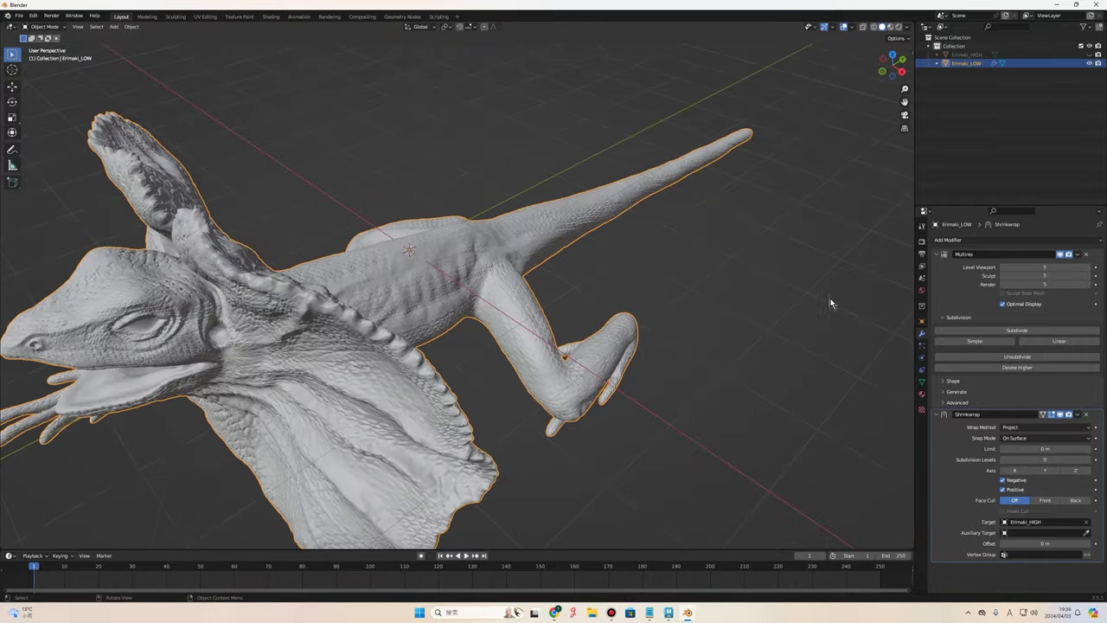
{"action": "middle_click_drag", "start_coordinate": [646, 326], "coordinate": [666, 302]}
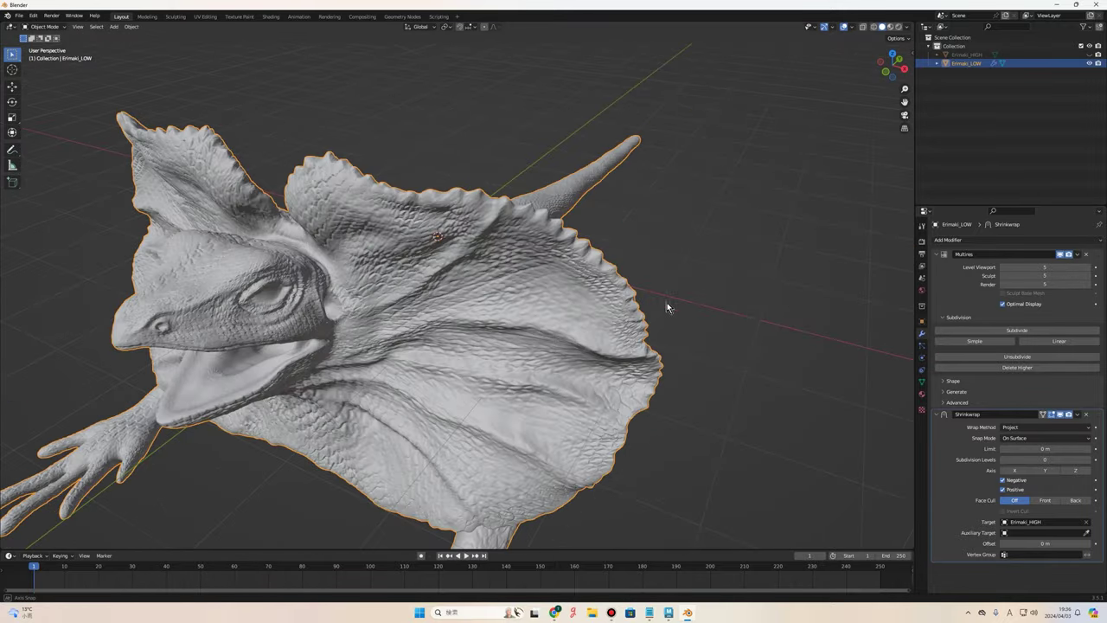
{"action": "left_click", "coordinate": [1018, 331]}
{"action": "mouse_move", "coordinate": [776, 335]}
{"action": "middle_mouse_down"}
{"action": "mouse_move", "coordinate": [583, 239]}
{"action": "mouse_move", "coordinate": [597, 263]}
{"action": "mouse_move", "coordinate": [542, 250]}
{"action": "mouse_move", "coordinate": [696, 246]}
{"action": "mouse_move", "coordinate": [219, 229]}
{"action": "middle_mouse_up"}
{"action": "mouse_move", "coordinate": [672, 314]}
{"action": "middle_mouse_down"}
{"action": "mouse_move", "coordinate": [577, 334]}
{"action": "mouse_move", "coordinate": [567, 330]}
{"action": "mouse_move", "coordinate": [582, 316]}
{"action": "mouse_move", "coordinate": [574, 333]}
{"action": "mouse_move", "coordinate": [526, 299]}
{"action": "mouse_move", "coordinate": [390, 248]}
{"action": "middle_mouse_up"}
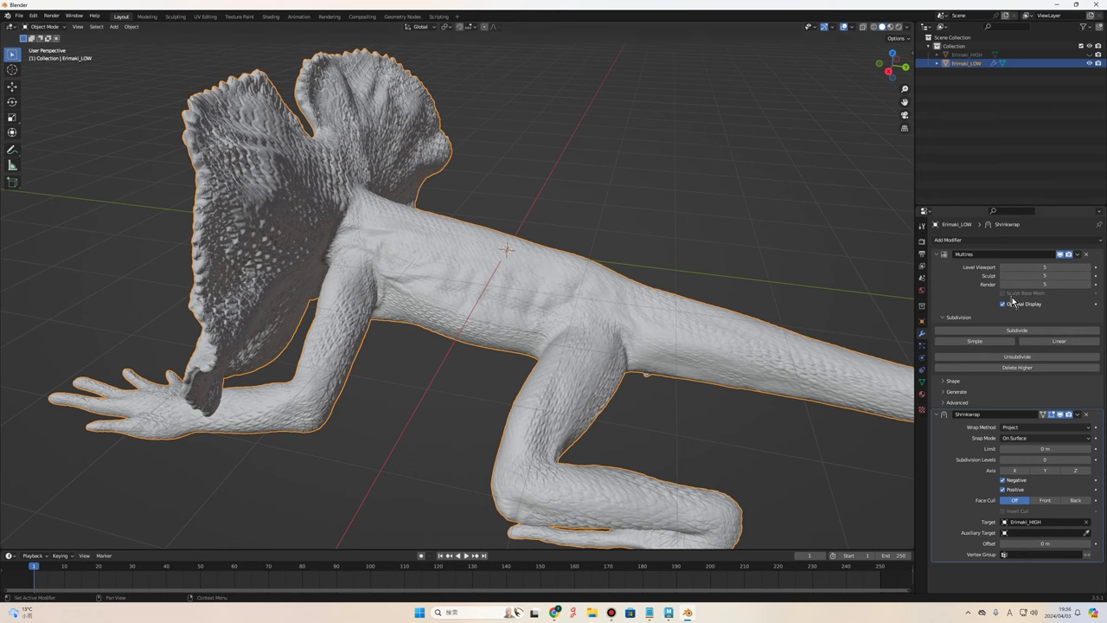
{"action": "mouse_move", "coordinate": [585, 282]}
{"action": "middle_mouse_down"}
{"action": "mouse_move", "coordinate": [661, 283]}
{"action": "mouse_move", "coordinate": [549, 286]}
{"action": "mouse_move", "coordinate": [637, 334]}
{"action": "mouse_move", "coordinate": [704, 346]}
{"action": "mouse_move", "coordinate": [673, 400]}
{"action": "middle_mouse_up"}
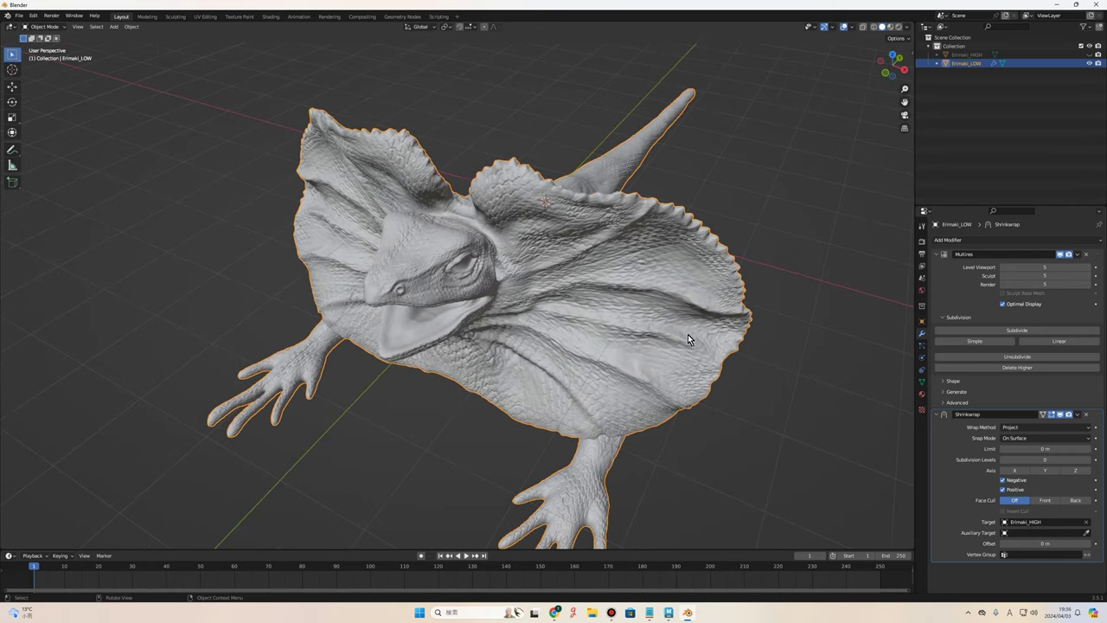
{"action": "mouse_move", "coordinate": [687, 334]}
{"action": "middle_mouse_down"}
{"action": "mouse_move", "coordinate": [611, 340]}
{"action": "mouse_move", "coordinate": [578, 321]}
{"action": "mouse_move", "coordinate": [706, 326]}
{"action": "mouse_move", "coordinate": [873, 358]}
{"action": "middle_mouse_up"}
{"action": "mouse_move", "coordinate": [746, 252]}
{"action": "middle_mouse_down"}
{"action": "mouse_move", "coordinate": [693, 289]}
{"action": "mouse_move", "coordinate": [717, 277]}
{"action": "middle_mouse_up"}
{"action": "scroll", "coordinate": [703, 274], "scroll_direction": "down", "scroll_amount": 3}
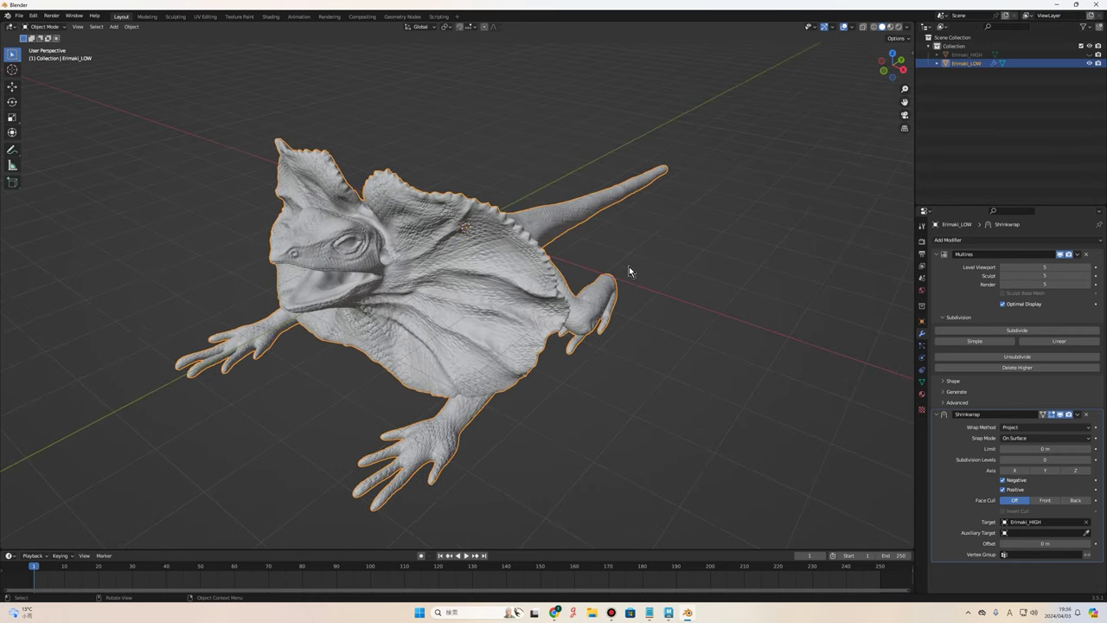
Save the Blender scene as erimaki_0403_01_Bake.blend inside the Erimaki project's scenes folder.
{"action": "key", "text": "ctrl+shift+s"}
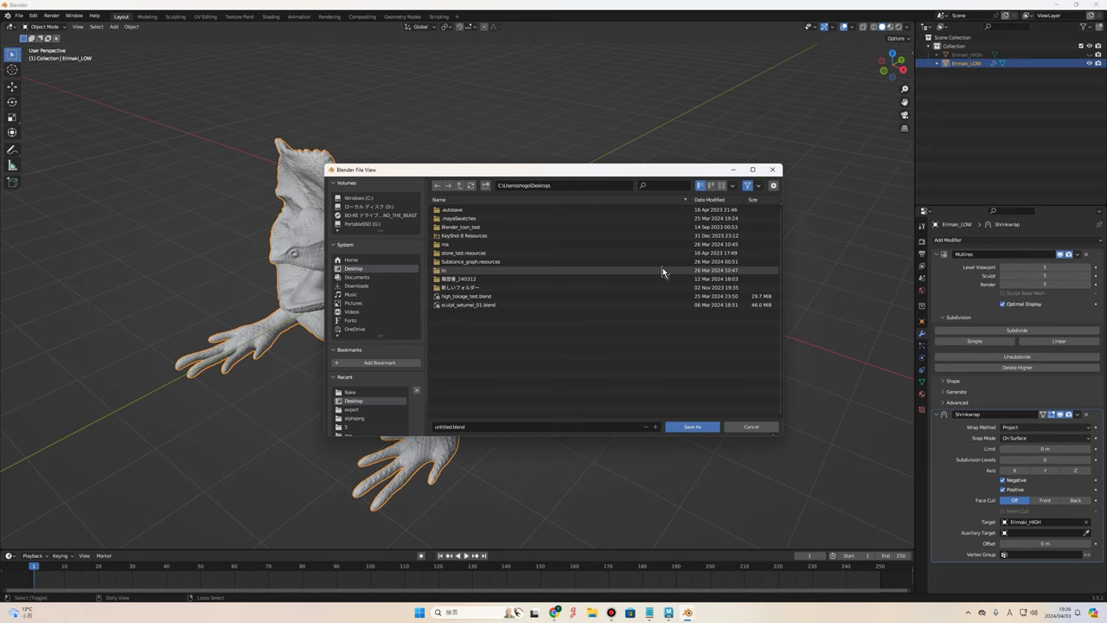
{"action": "double_click", "coordinate": [661, 269]}
{"action": "type", "text": "erimaki_0403_01_Bak"}
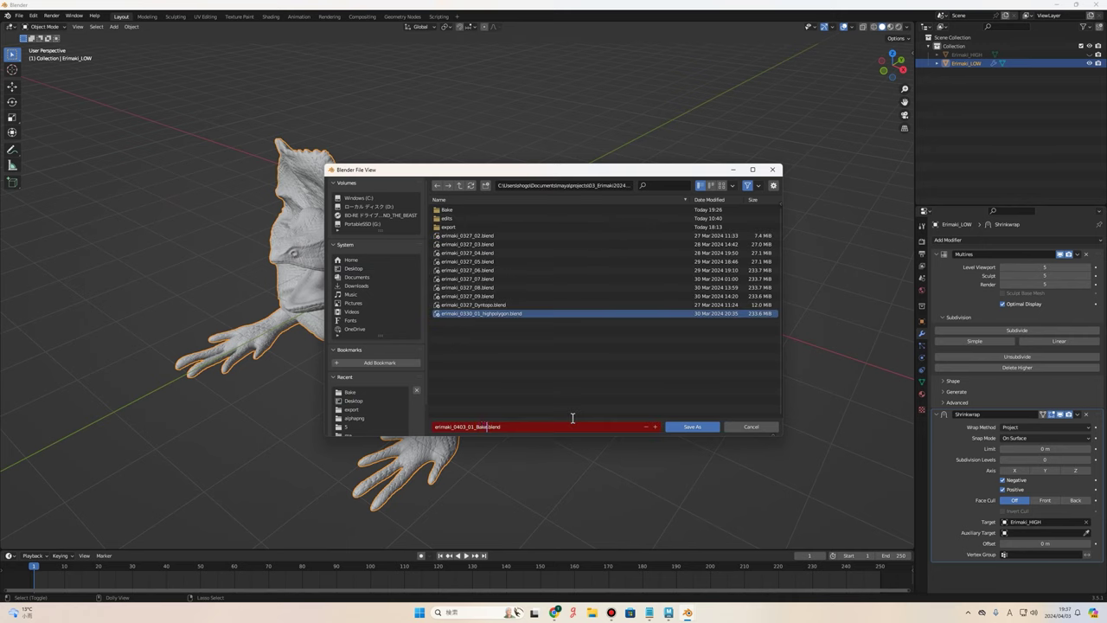
{"action": "left_click", "coordinate": [695, 424]}
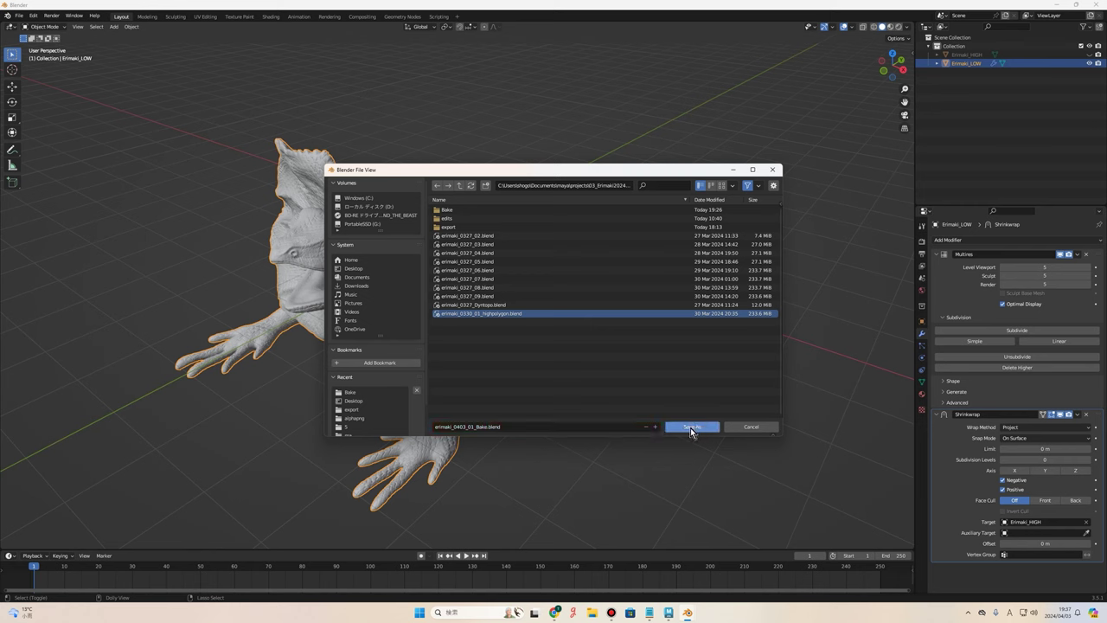
{"action": "left_click", "coordinate": [690, 427]}
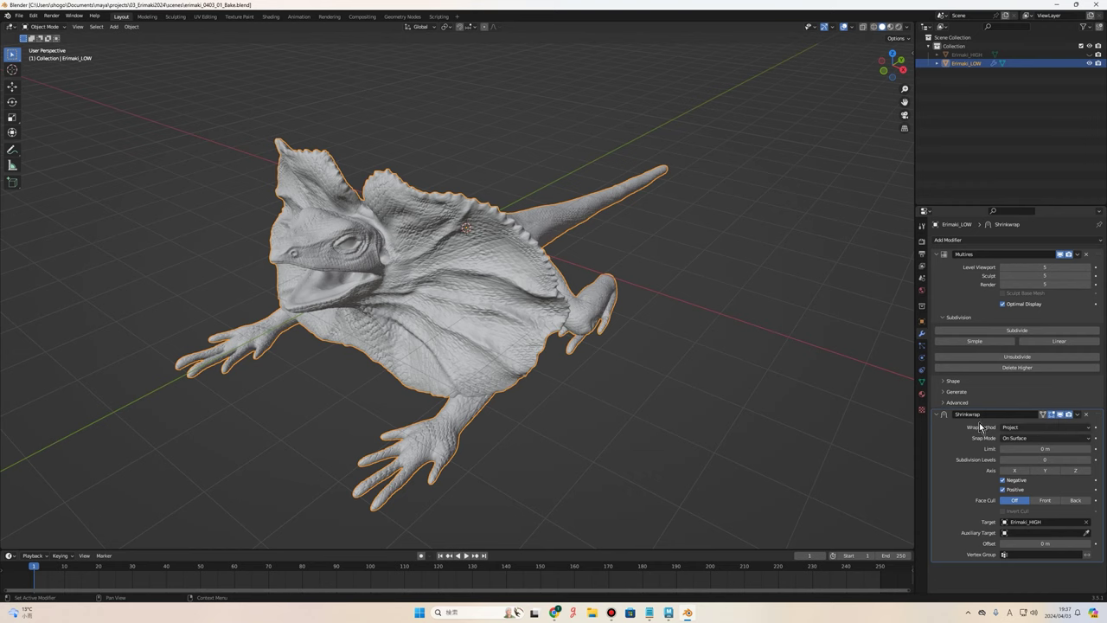
Apply Erimaki_LOW's Shrinkwrap modifier, leaving only Multires at level 5, and inspect the lizard.
{"action": "left_click", "coordinate": [1078, 416]}
{"action": "scroll", "coordinate": [607, 324], "scroll_direction": "up", "scroll_amount": 1}
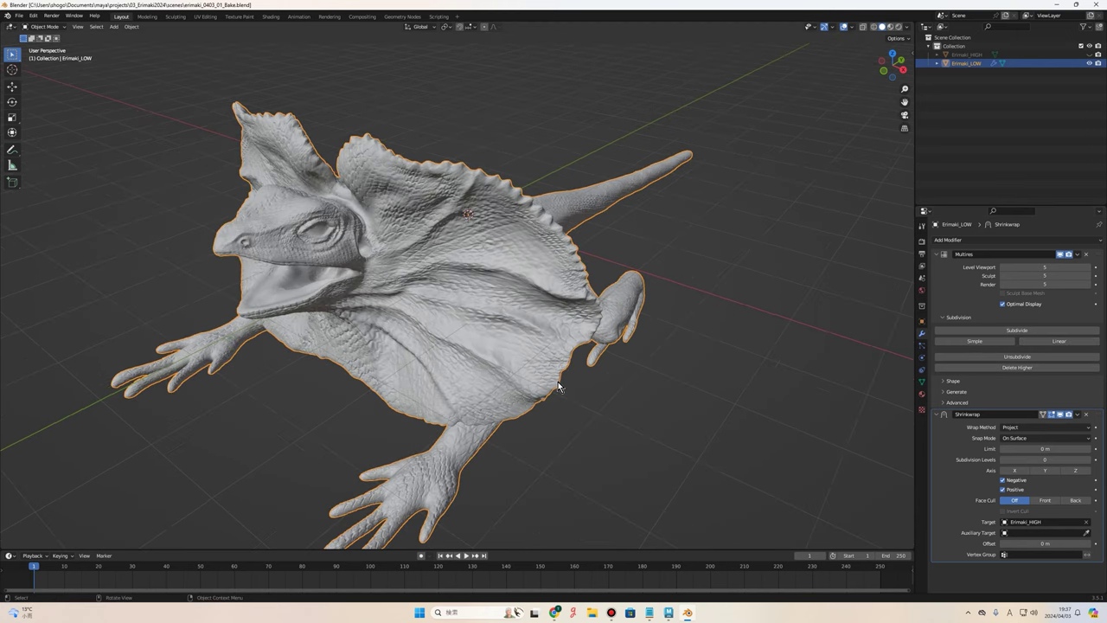
{"action": "left_click", "coordinate": [990, 418]}
{"action": "left_click", "coordinate": [1079, 423]}
{"action": "left_click", "coordinate": [1079, 421]}
{"action": "left_click", "coordinate": [1078, 417]}
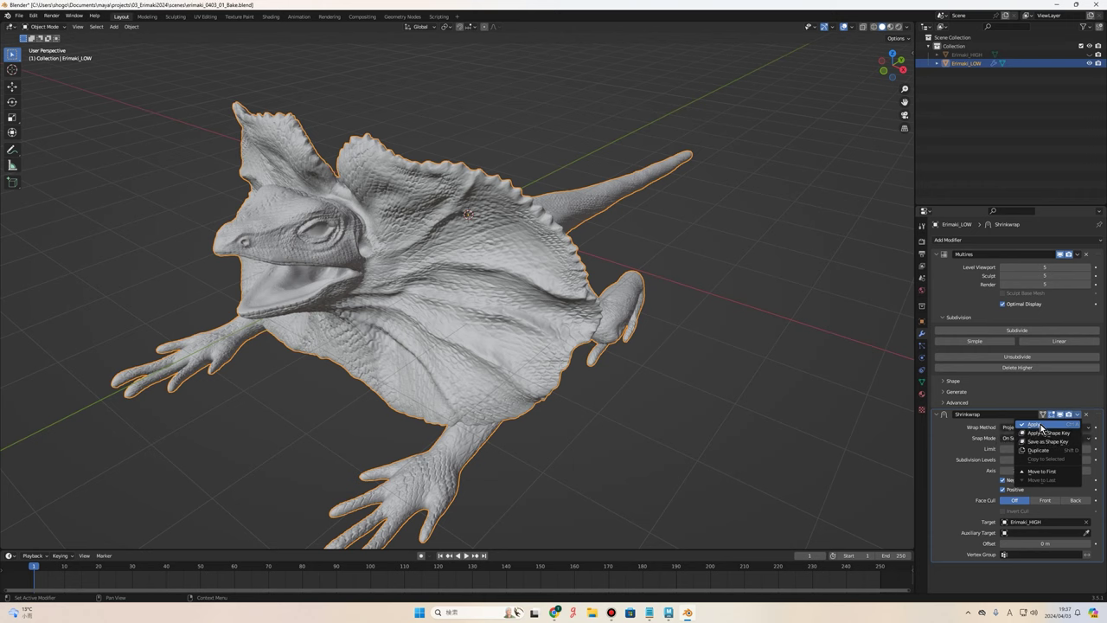
{"action": "left_click", "coordinate": [1041, 425]}
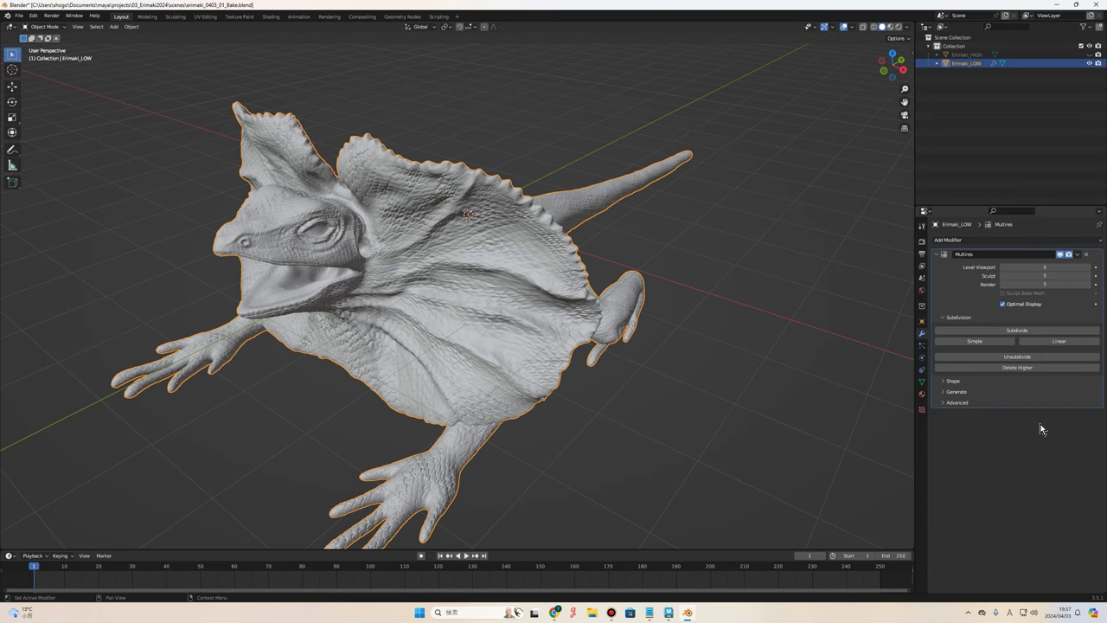
{"action": "scroll", "coordinate": [569, 257], "scroll_direction": "up", "scroll_amount": 2}
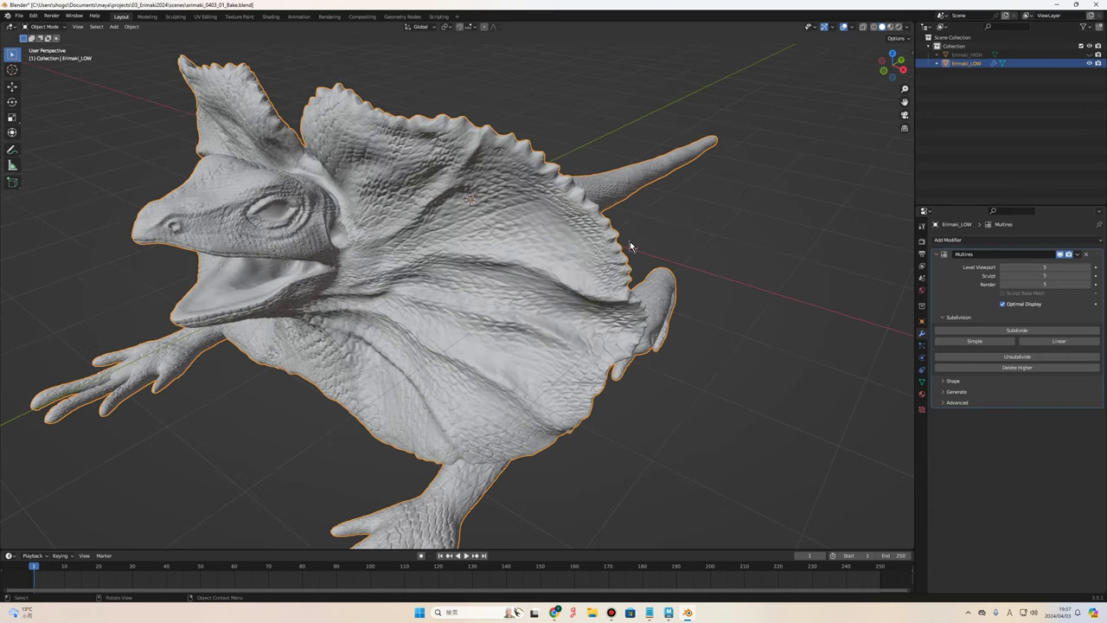
{"action": "middle_click_drag", "start_coordinate": [666, 366], "coordinate": [796, 372]}
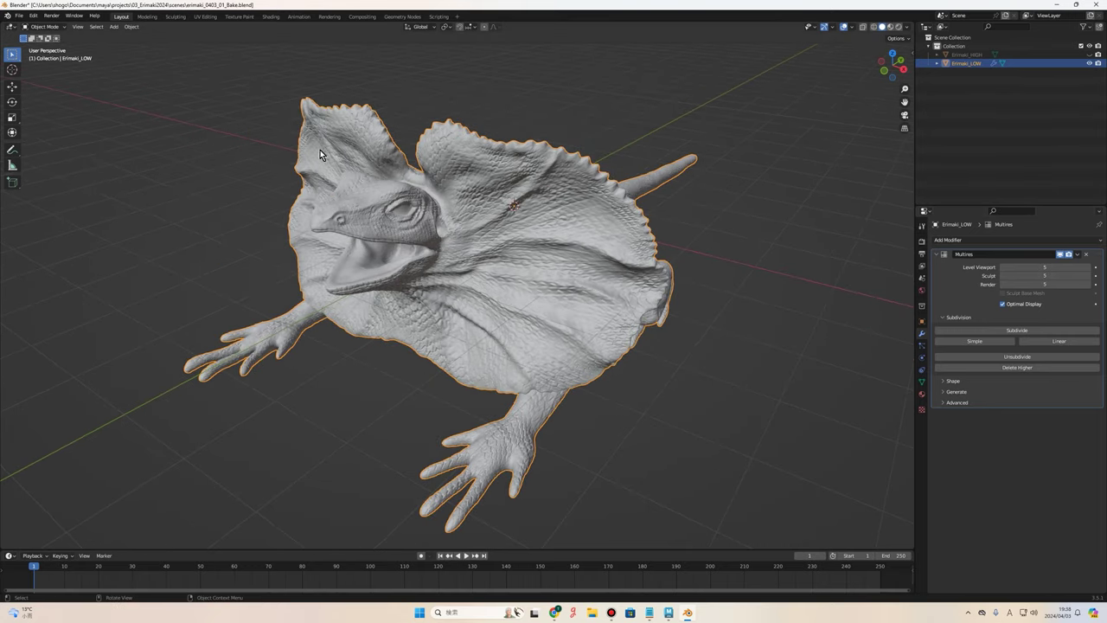
{"action": "mouse_move", "coordinate": [319, 150]}
{"action": "middle_mouse_down"}
{"action": "mouse_move", "coordinate": [520, 159]}
{"action": "mouse_move", "coordinate": [498, 95]}
{"action": "middle_mouse_up"}
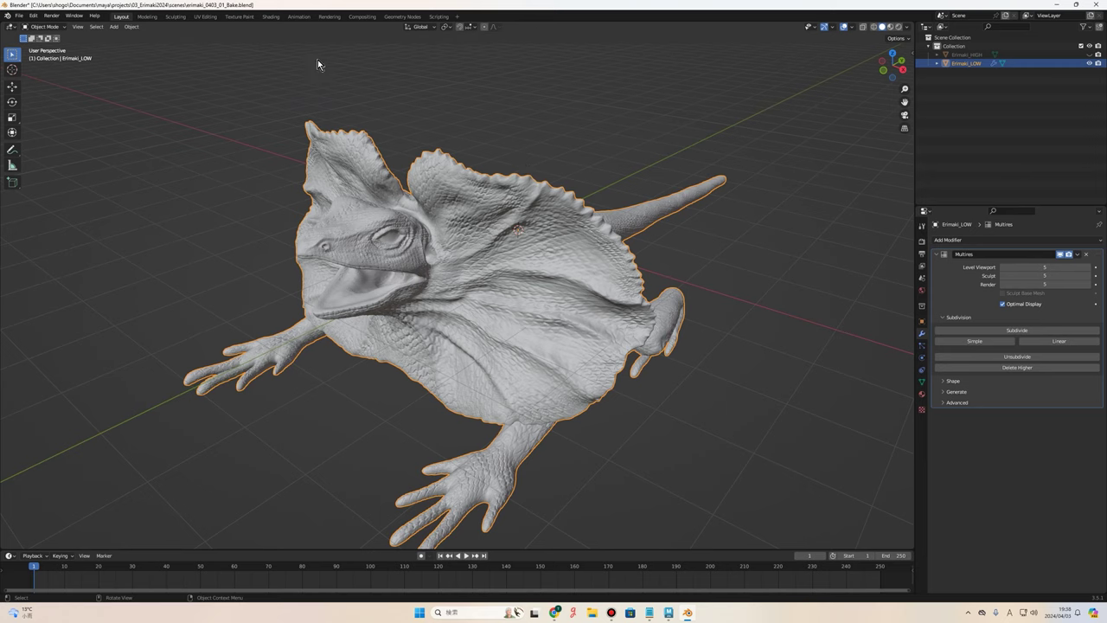
In the Shading workspace, enlarge the image editor and start a new image named DM.
{"action": "left_click", "coordinate": [270, 17]}
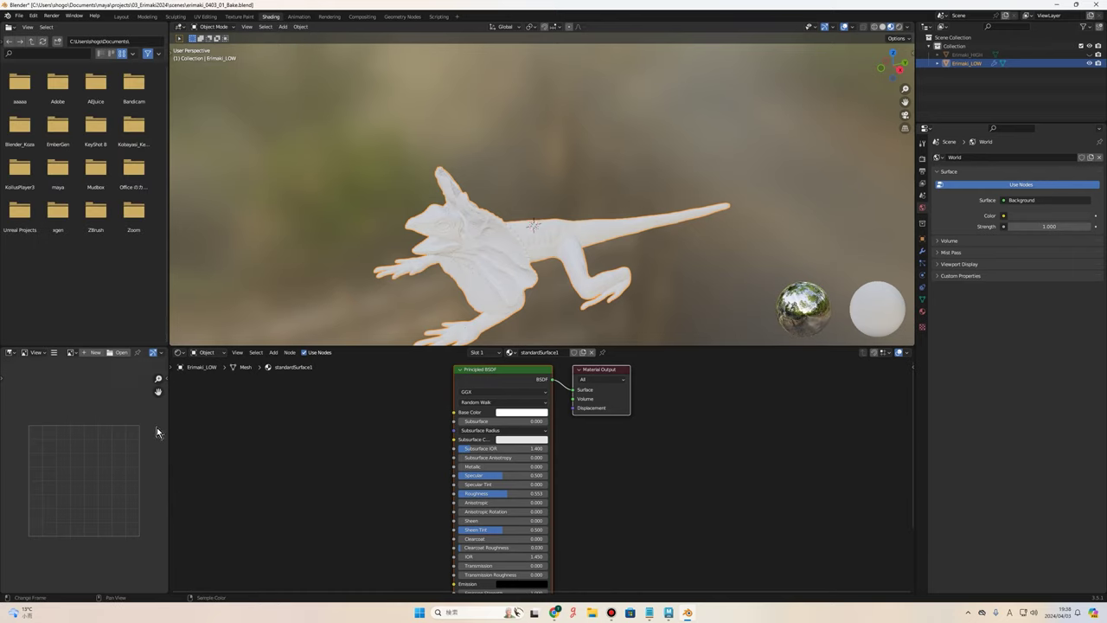
{"action": "left_click_drag", "start_coordinate": [170, 427], "coordinate": [306, 425]}
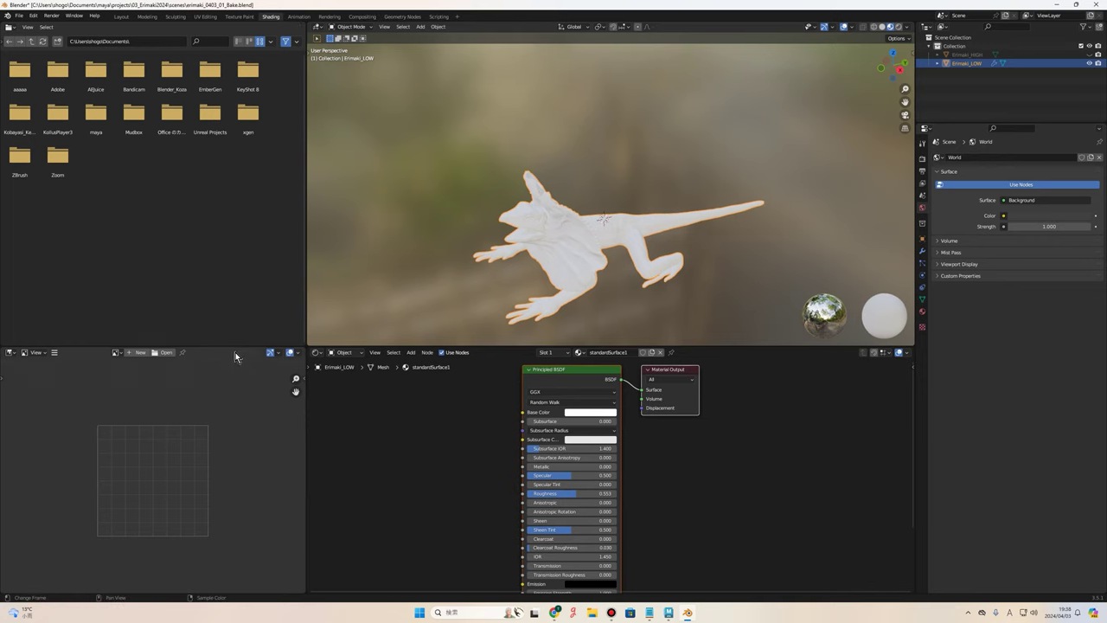
{"action": "left_click_drag", "start_coordinate": [235, 346], "coordinate": [234, 286]}
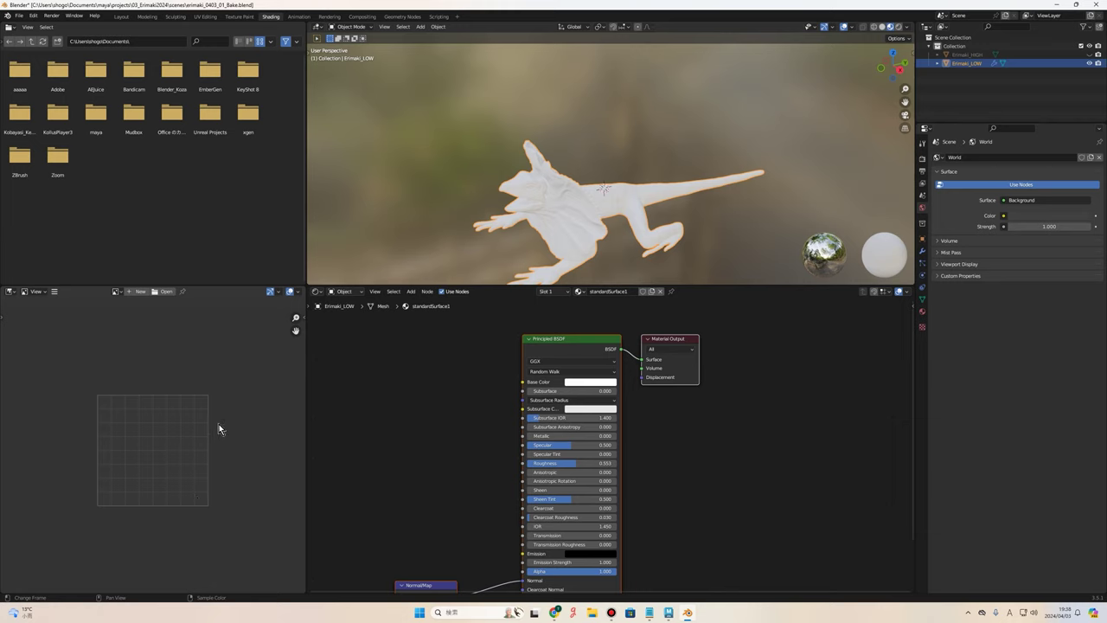
{"action": "left_click", "coordinate": [138, 292]}
{"action": "left_click", "coordinate": [164, 307]}
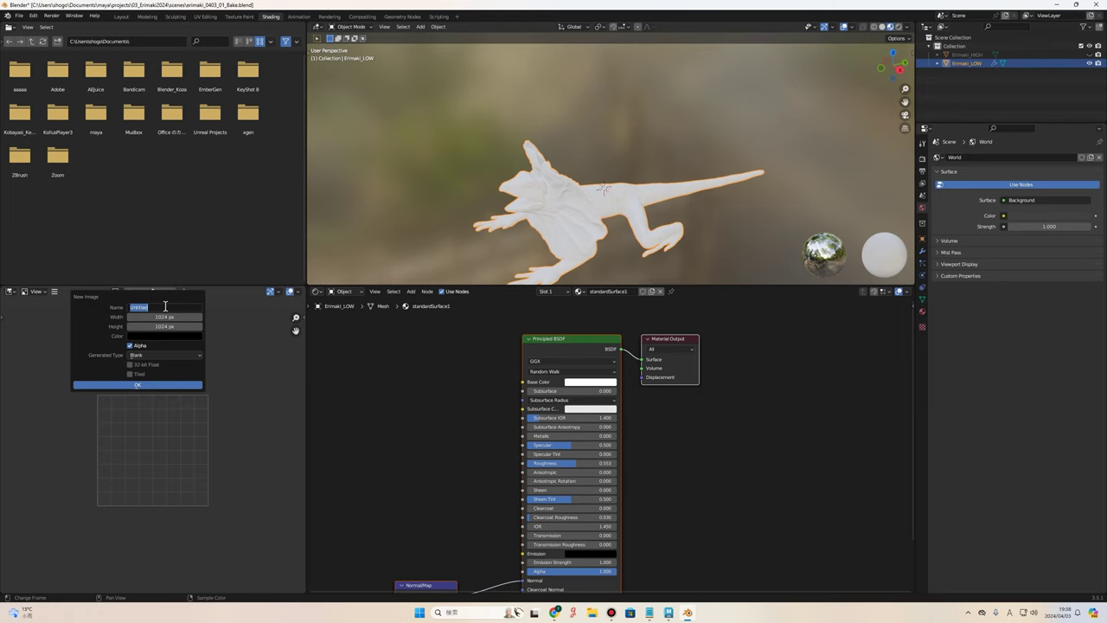
{"action": "left_click", "coordinate": [167, 306]}
{"action": "key", "text": "ctrl+a"}
{"action": "type", "text": "Dif"}
Make the new DM image 4096 × 4096 with 32-bit Float and create it.
{"action": "left_click", "coordinate": [156, 317]}
{"action": "type", "text": "4"}
{"action": "key", "text": "Return"}
{"action": "left_click", "coordinate": [167, 327]}
{"action": "type", "text": "40"}
{"action": "key", "text": "Return"}
{"action": "left_click", "coordinate": [157, 369]}
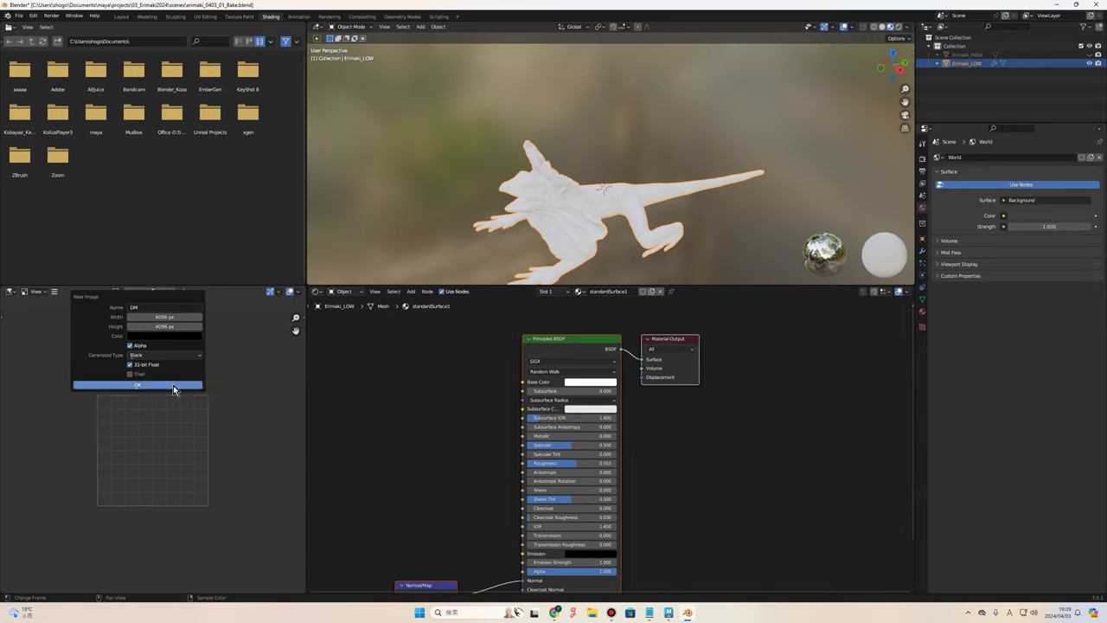
{"action": "left_click", "coordinate": [173, 386]}
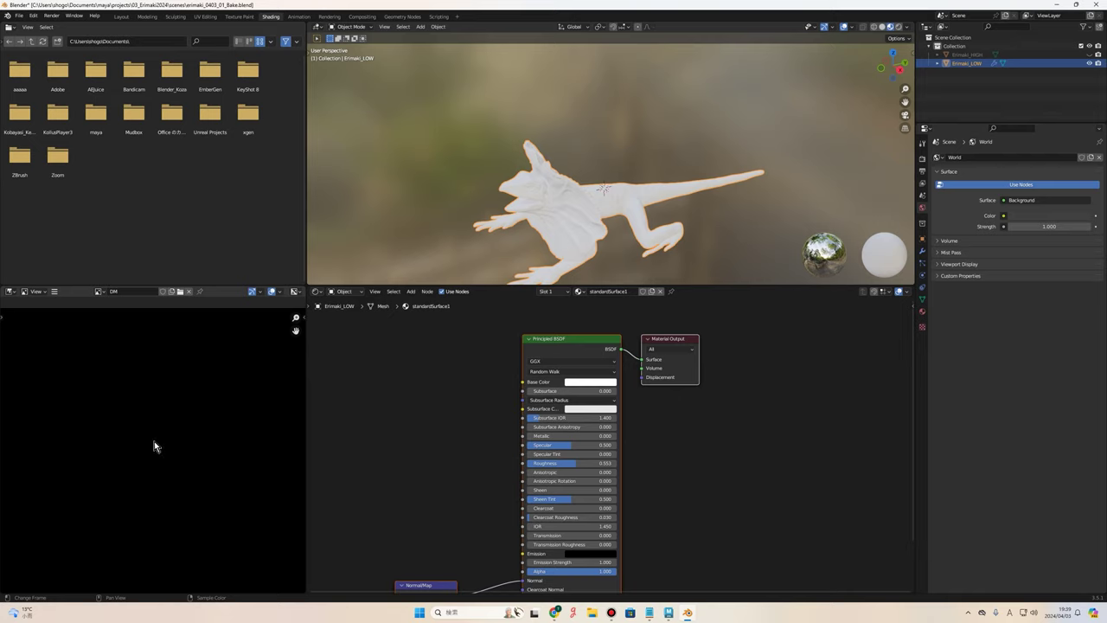
Add an Image Texture node to the left of the Principled BSDF in the lizard's material.
{"action": "scroll", "coordinate": [155, 446], "scroll_direction": "down", "scroll_amount": 3}
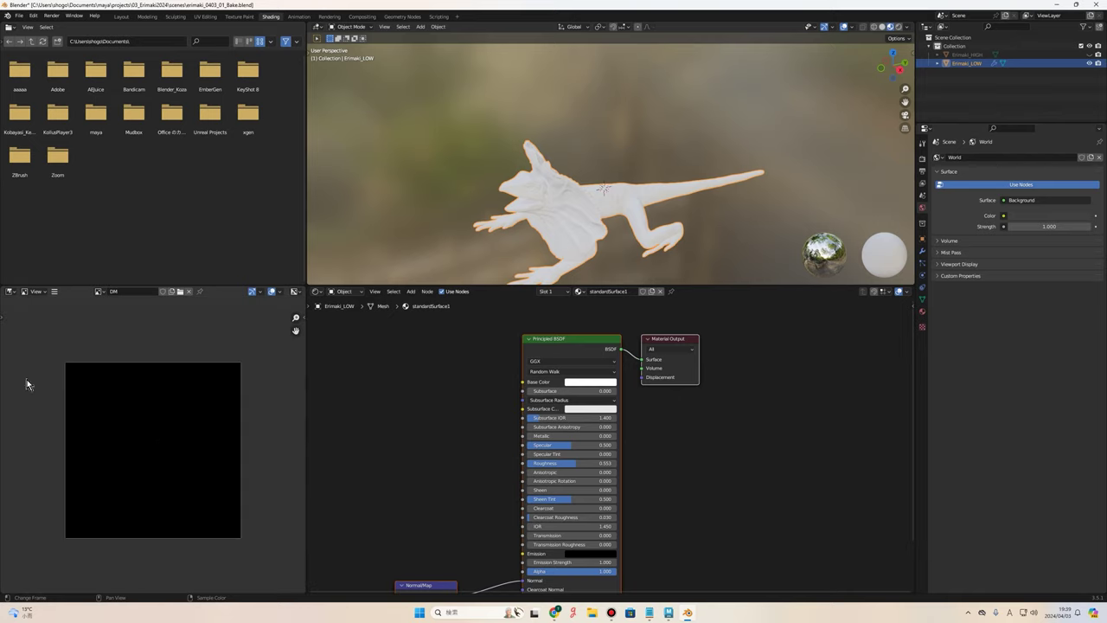
{"action": "scroll", "coordinate": [130, 441], "scroll_direction": "up", "scroll_amount": 1}
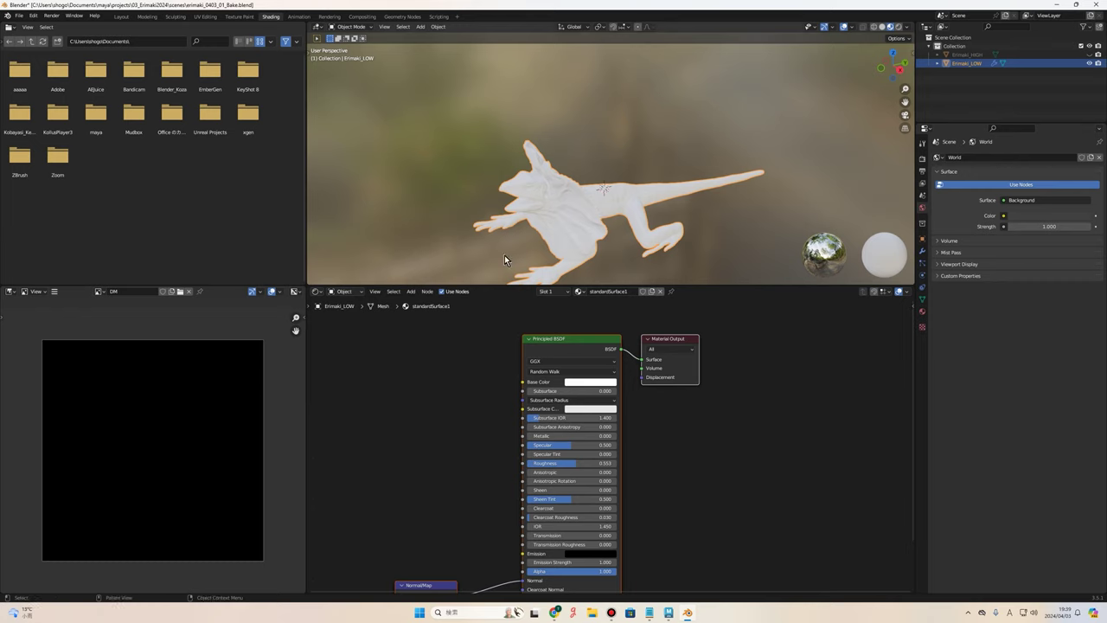
{"action": "key", "text": "Home"}
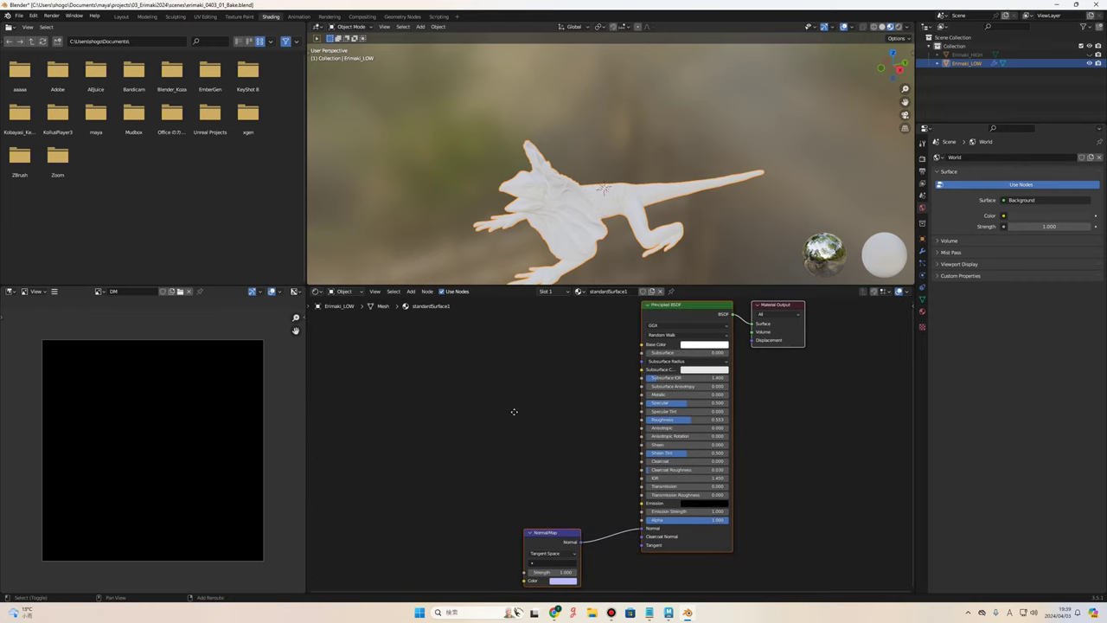
{"action": "middle_click_drag", "start_coordinate": [519, 413], "coordinate": [468, 445]}
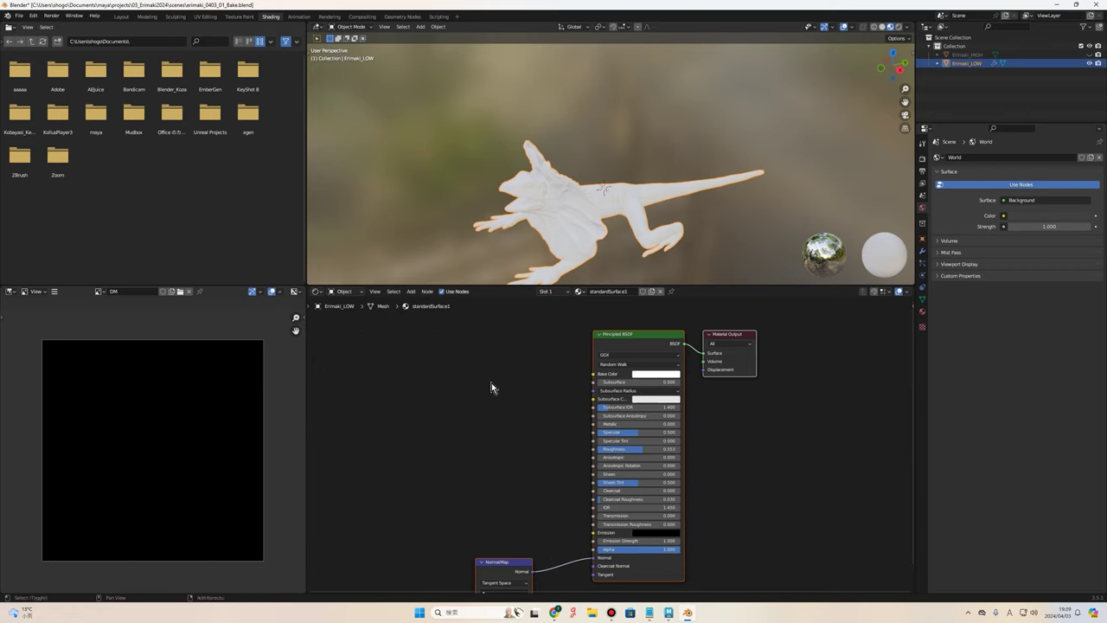
{"action": "key", "text": "shift+a"}
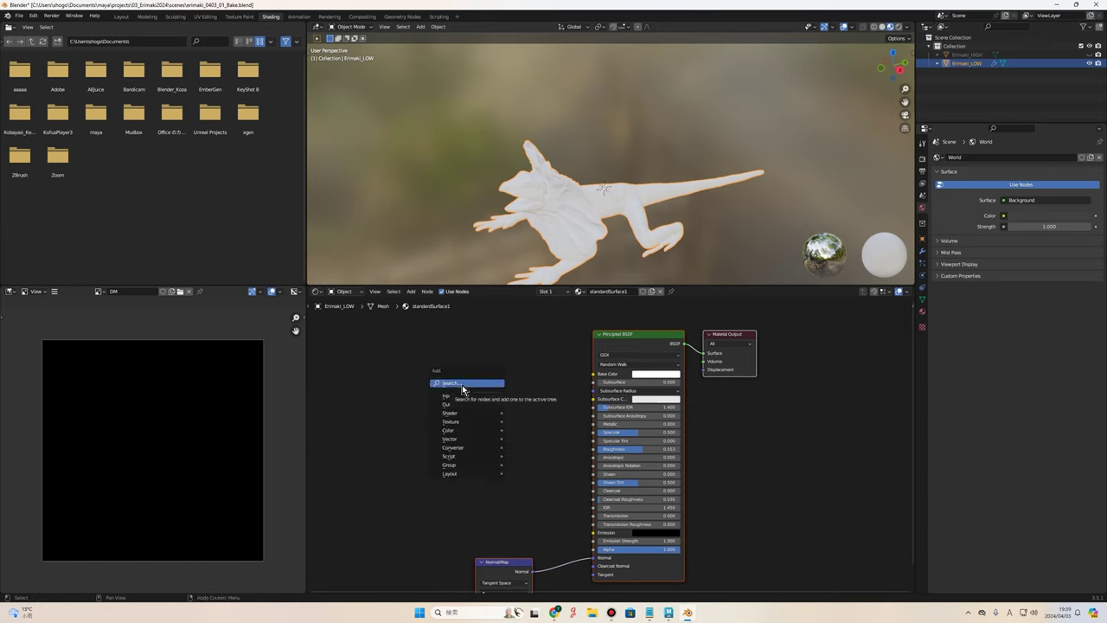
{"action": "left_click", "coordinate": [461, 385]}
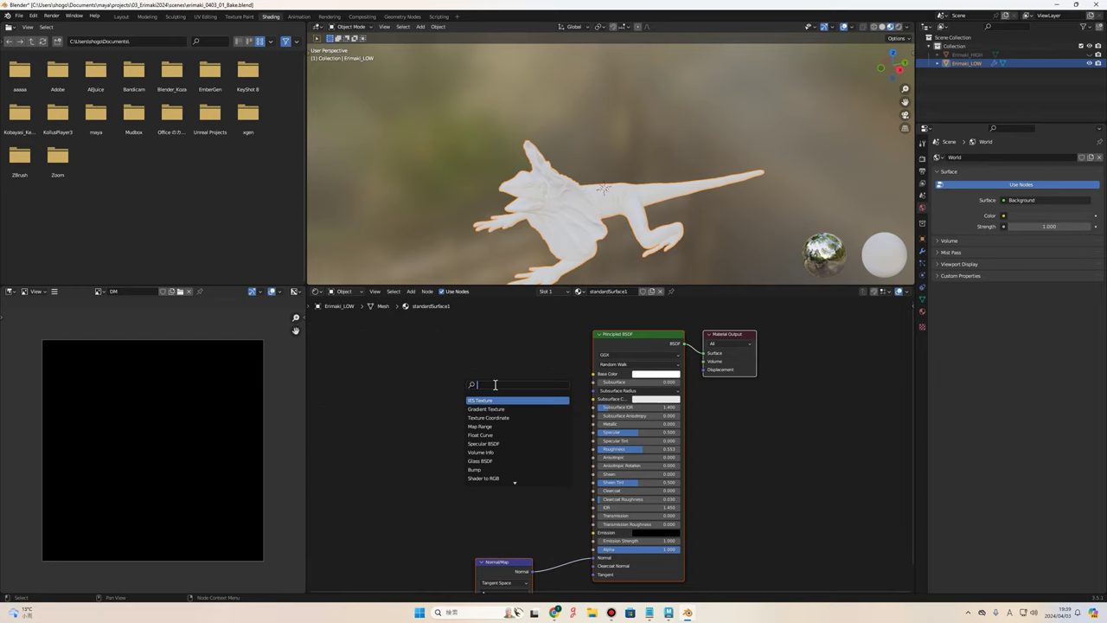
{"action": "type", "text": "image"}
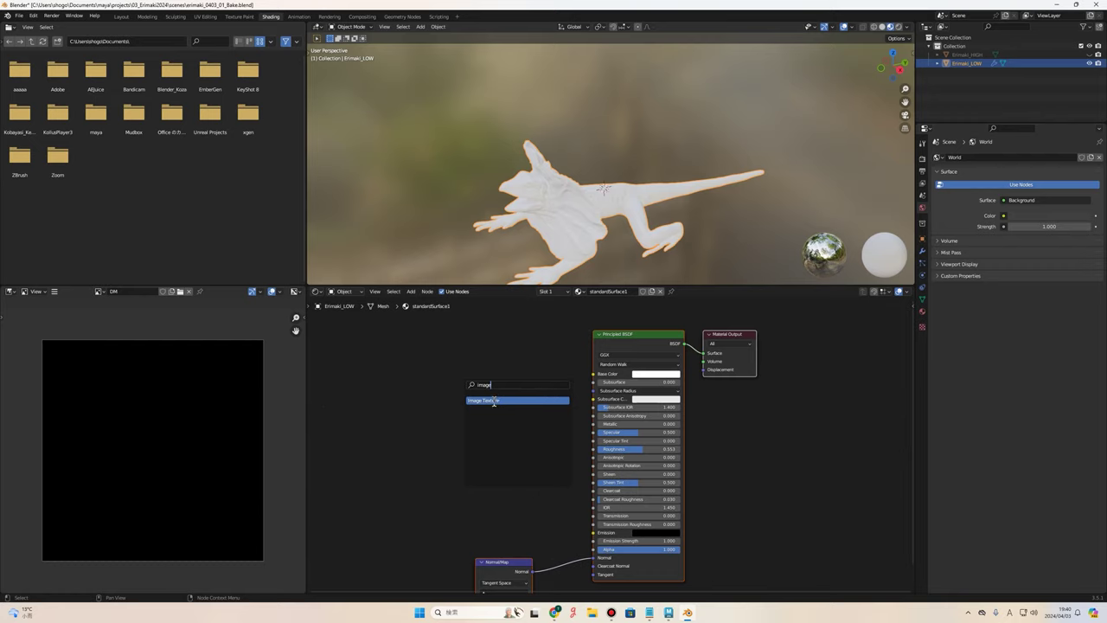
{"action": "left_click", "coordinate": [494, 400]}
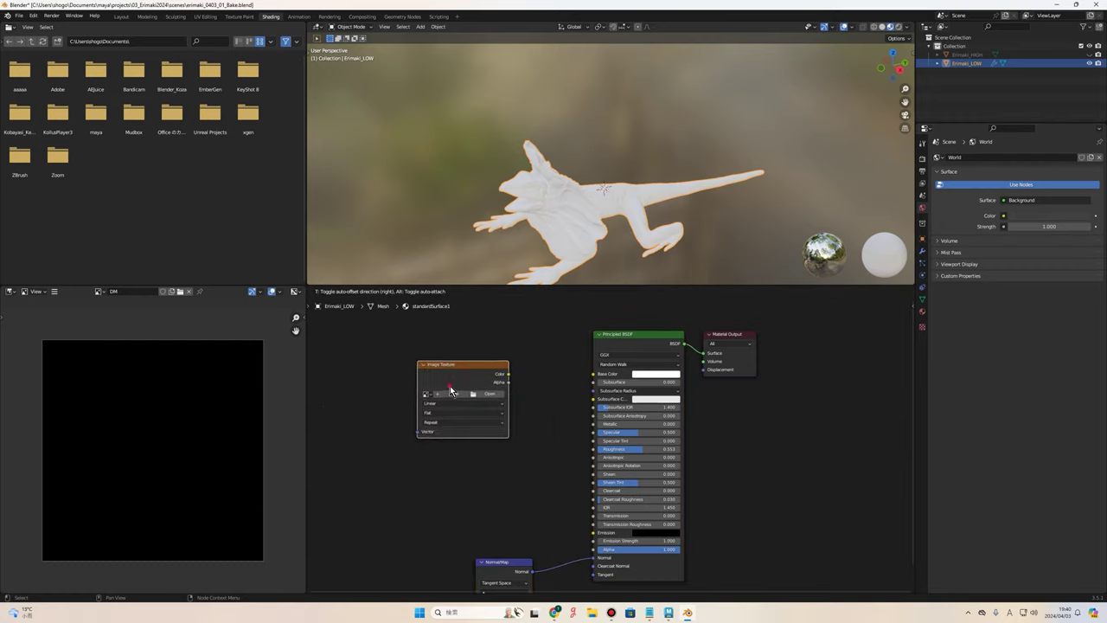
{"action": "left_click", "coordinate": [430, 360]}
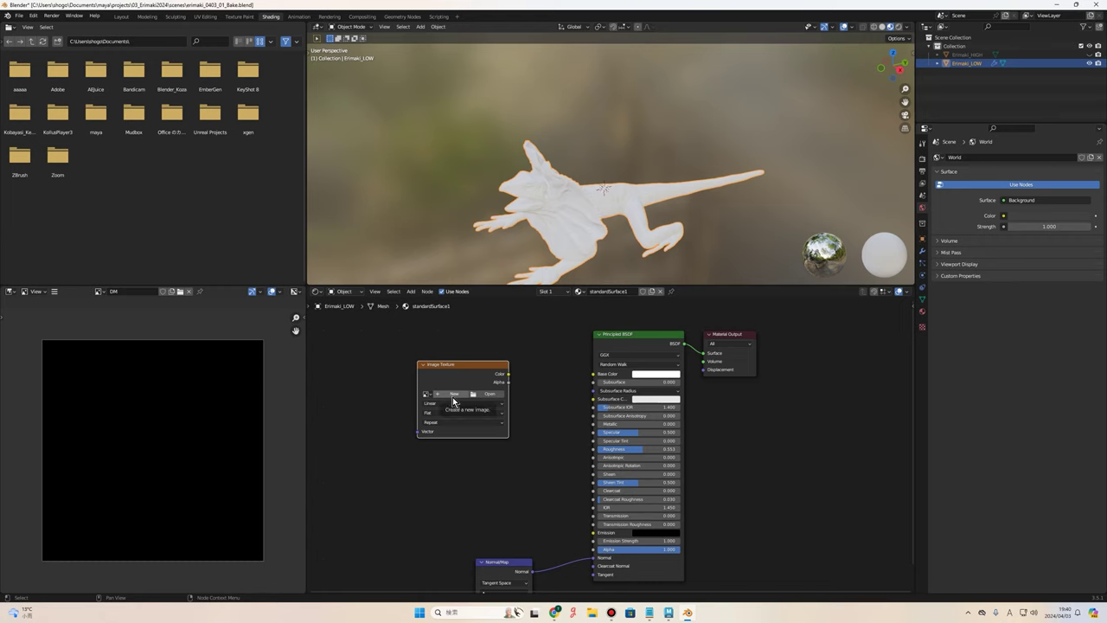
{"action": "left_click_drag", "start_coordinate": [461, 361], "coordinate": [476, 364]}
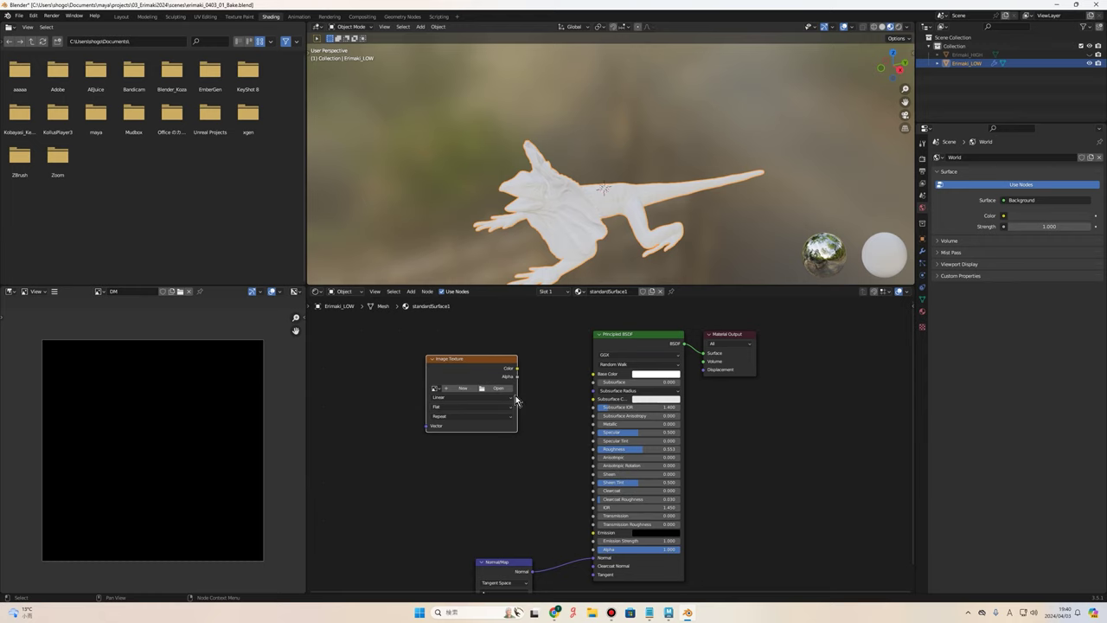
Assign the DM image to the new Image Texture node.
{"action": "scroll", "coordinate": [458, 393], "scroll_direction": "up", "scroll_amount": 1}
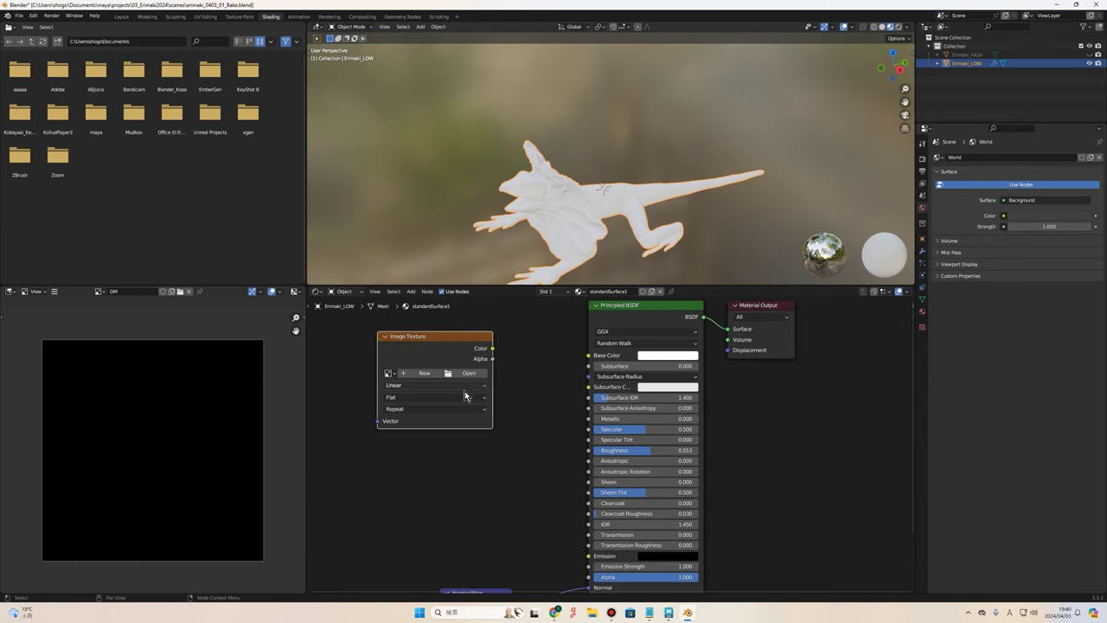
{"action": "scroll", "coordinate": [451, 408], "scroll_direction": "up", "scroll_amount": 1}
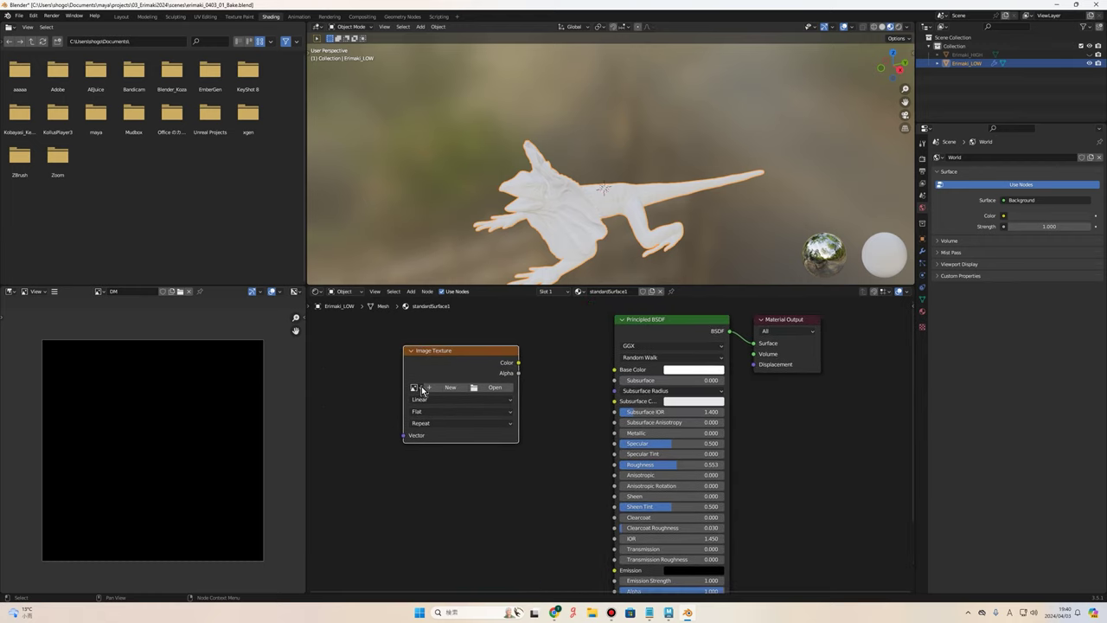
{"action": "left_click", "coordinate": [418, 391]}
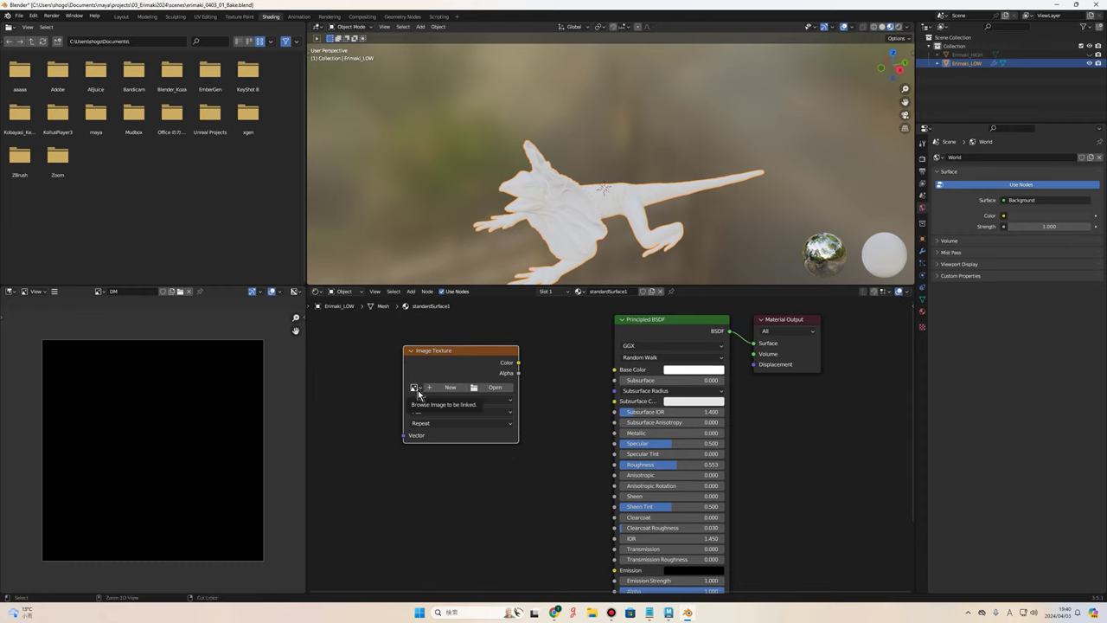
{"action": "left_click", "coordinate": [417, 390]}
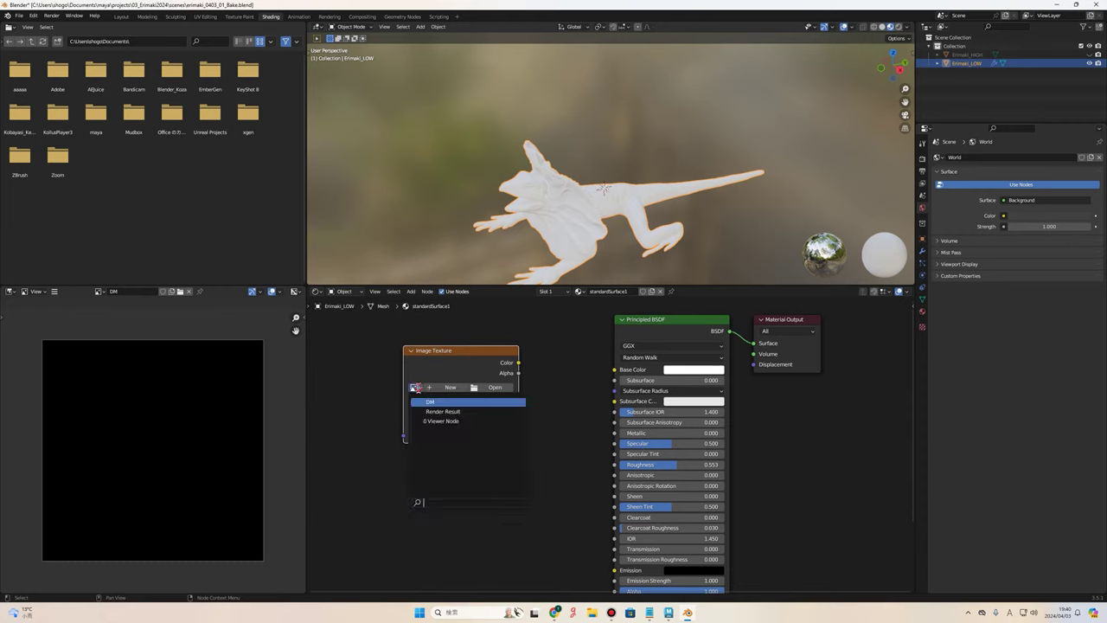
{"action": "key", "text": "ctrl"}
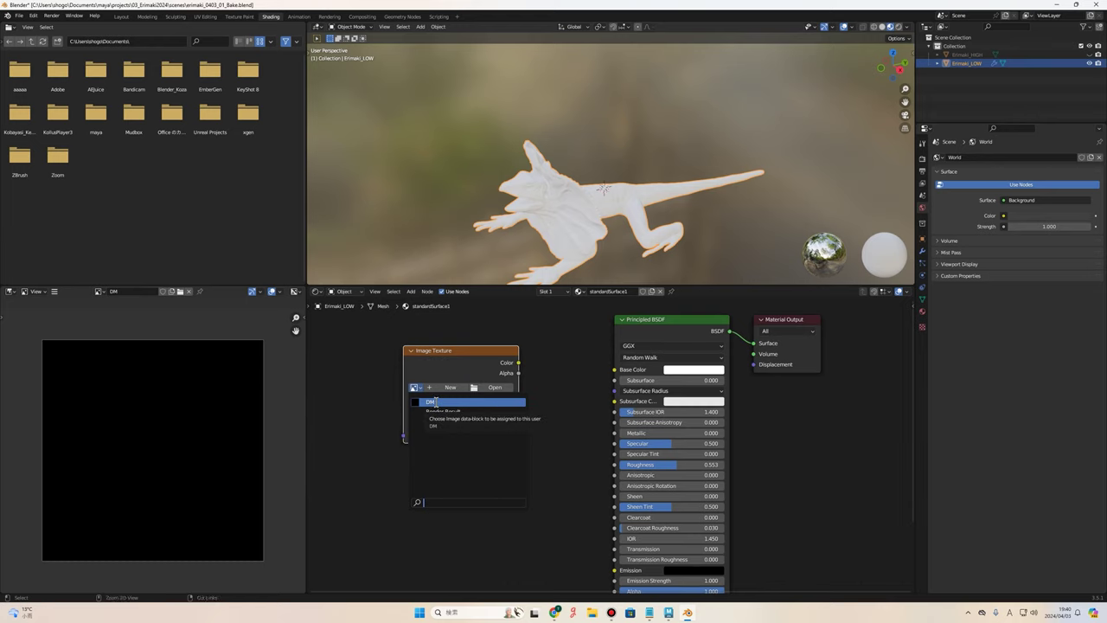
{"action": "key", "text": "ctrl"}
{"action": "key", "text": "ctrl"}
{"action": "key", "text": "ctrl"}
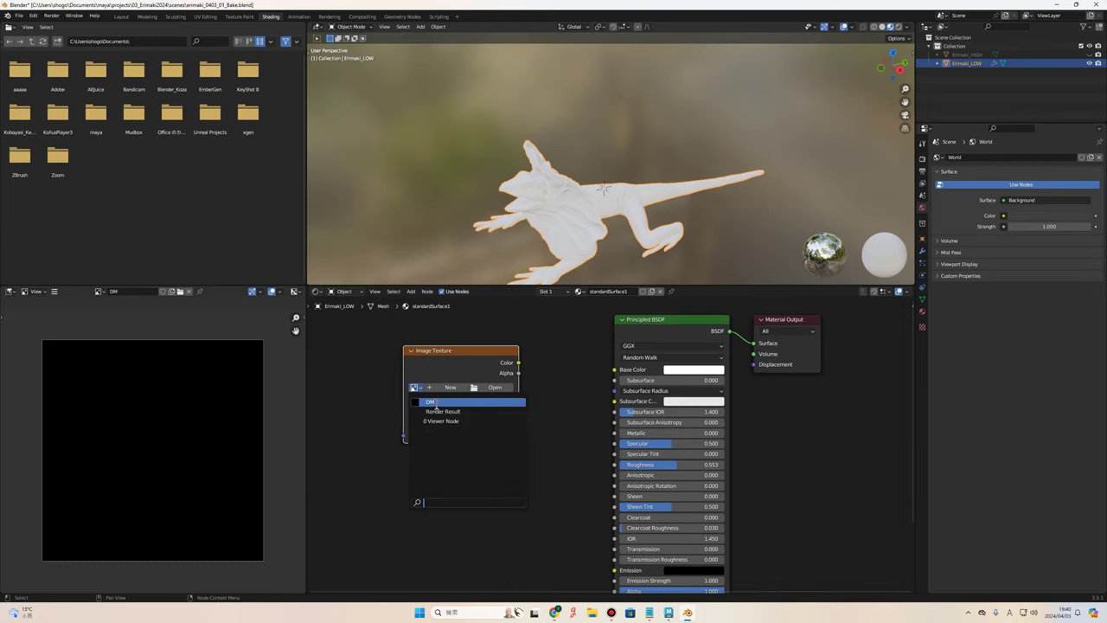
{"action": "left_click", "coordinate": [437, 406]}
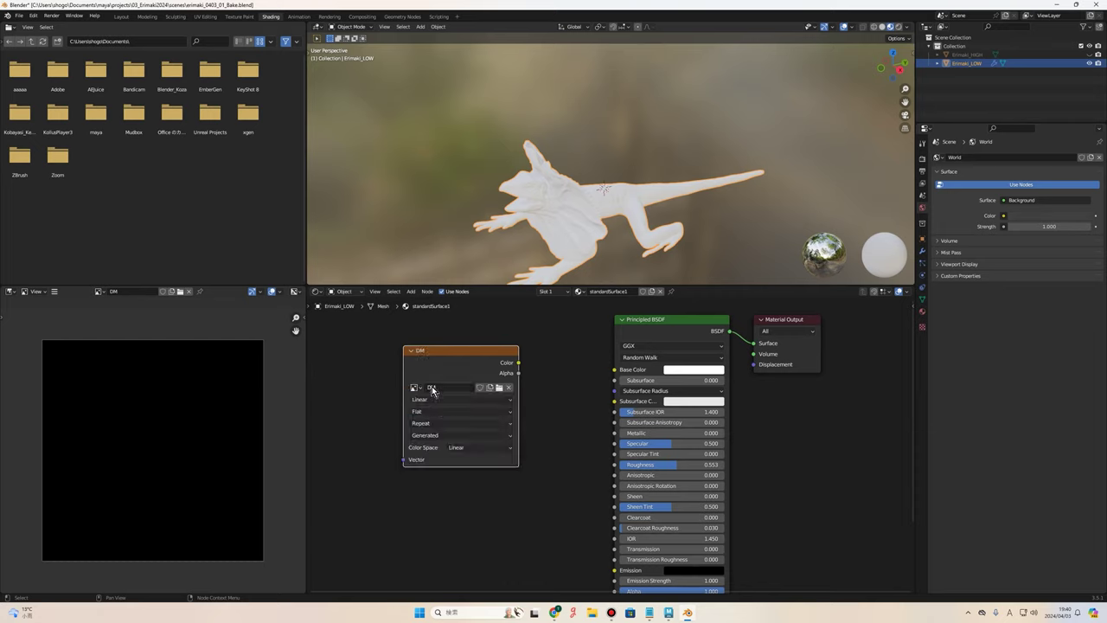
{"action": "key", "text": "ctrl"}
{"action": "scroll", "coordinate": [403, 389], "scroll_direction": "down", "scroll_amount": 2}
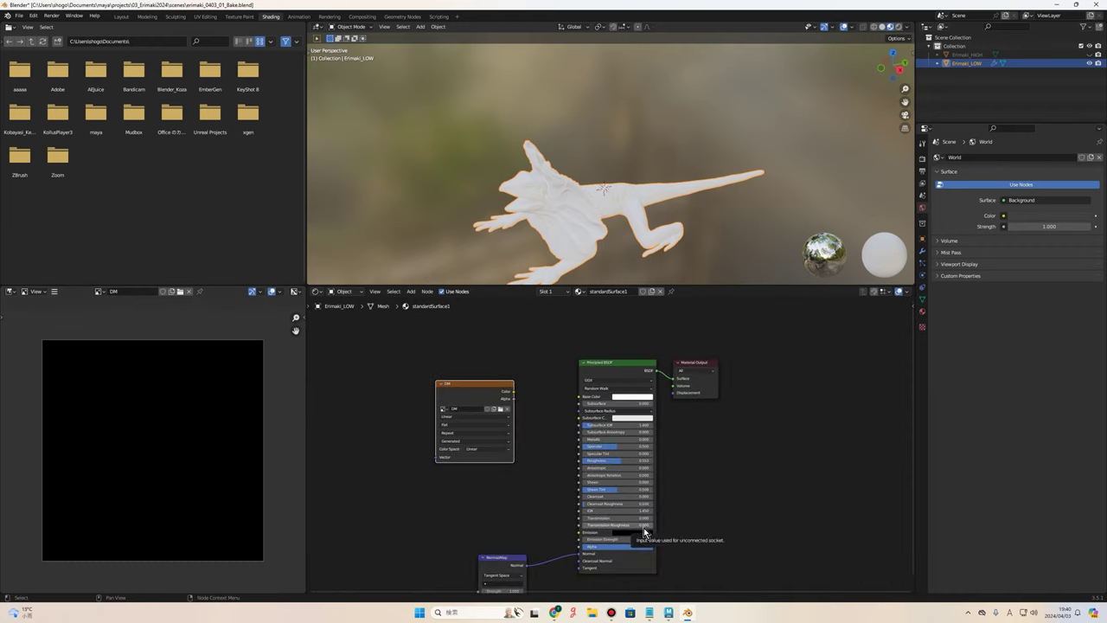
Switch the render engine to Cycles in Render Properties.
{"action": "left_click", "coordinate": [923, 161]}
{"action": "key", "text": "ctrl"}
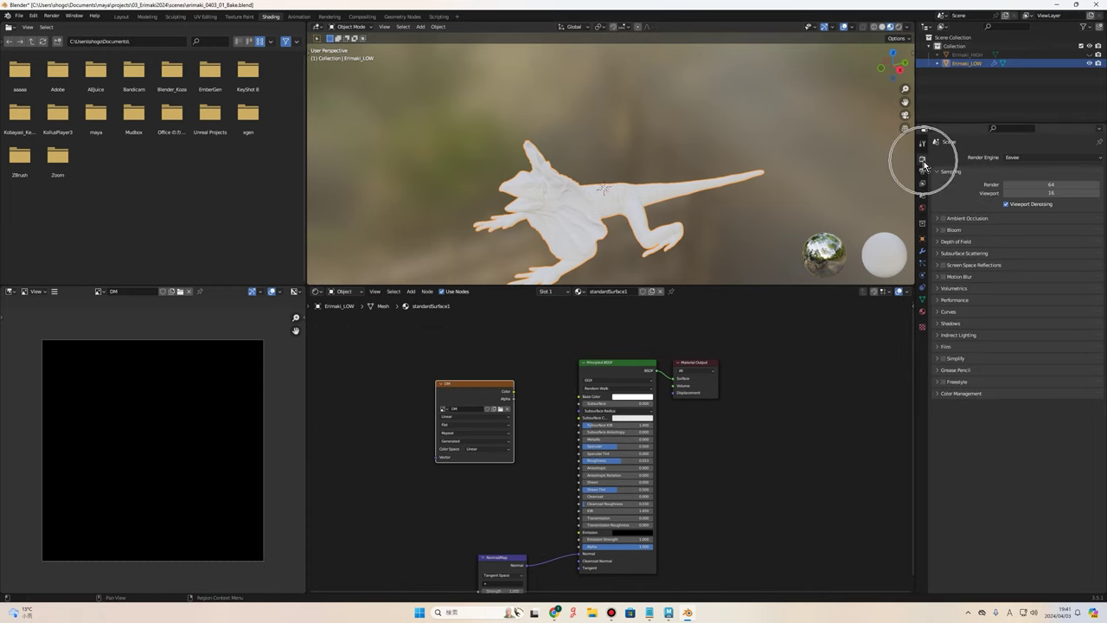
{"action": "key", "text": "ctrl"}
{"action": "key", "text": "ctrl"}
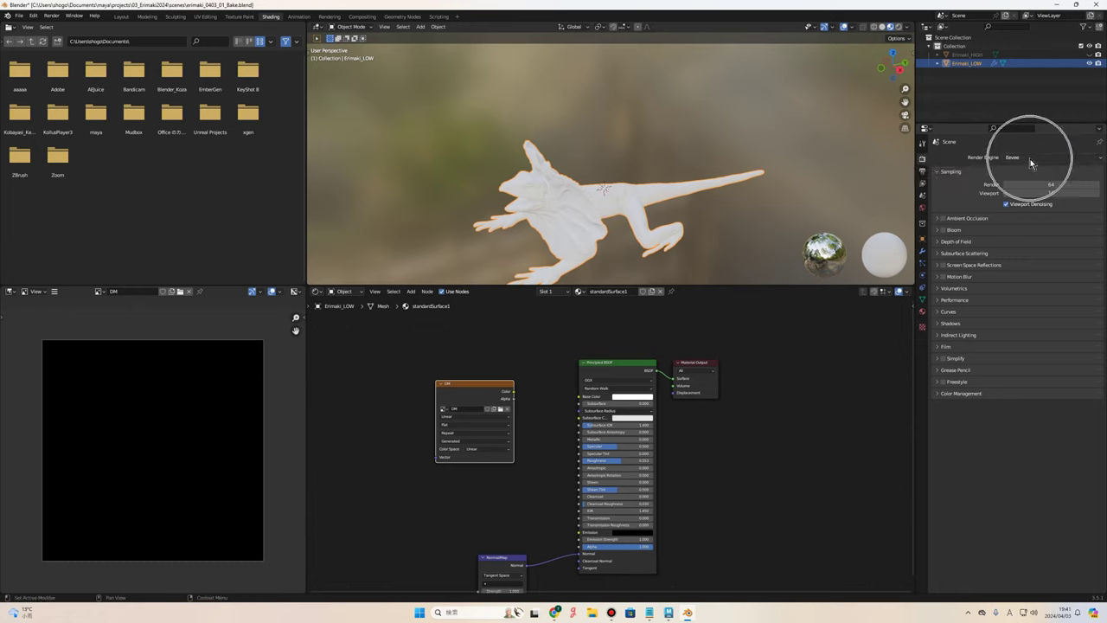
{"action": "left_click", "coordinate": [1030, 159]}
{"action": "left_click", "coordinate": [1028, 186]}
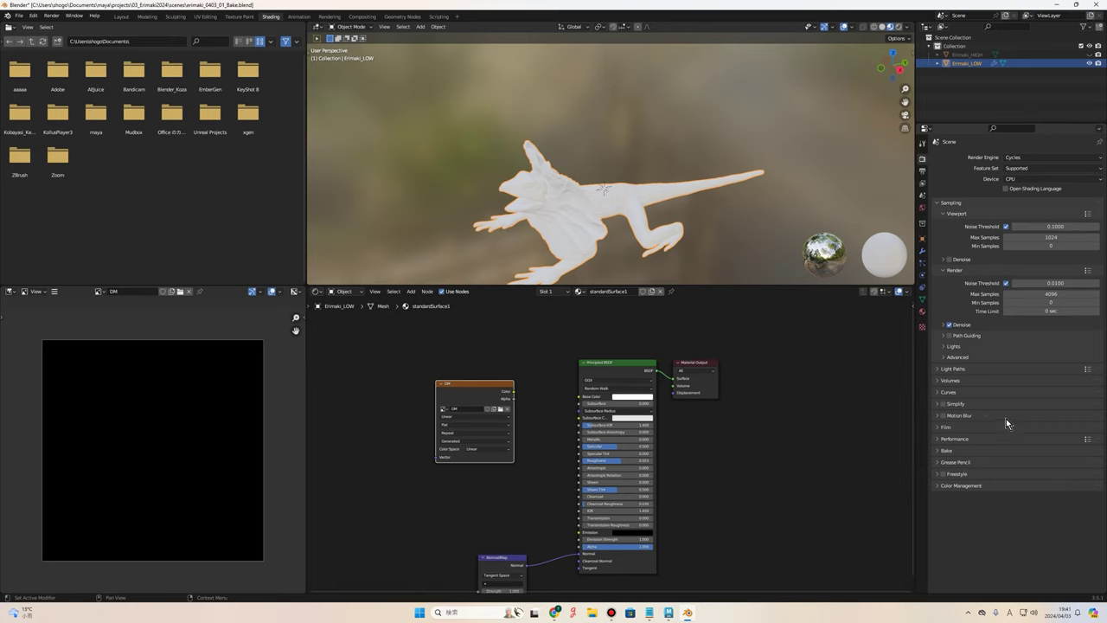
In the Bake panel, enable Bake from Multires and set Bake Type to Displacement.
{"action": "left_click", "coordinate": [947, 453]}
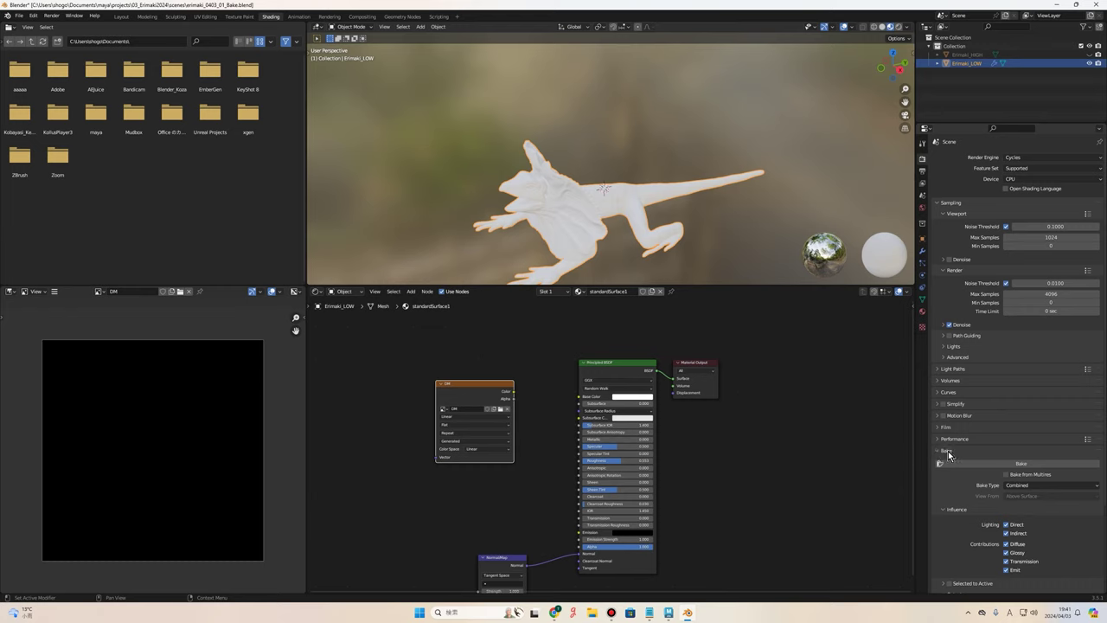
{"action": "scroll", "coordinate": [949, 450], "scroll_direction": "down", "scroll_amount": 5}
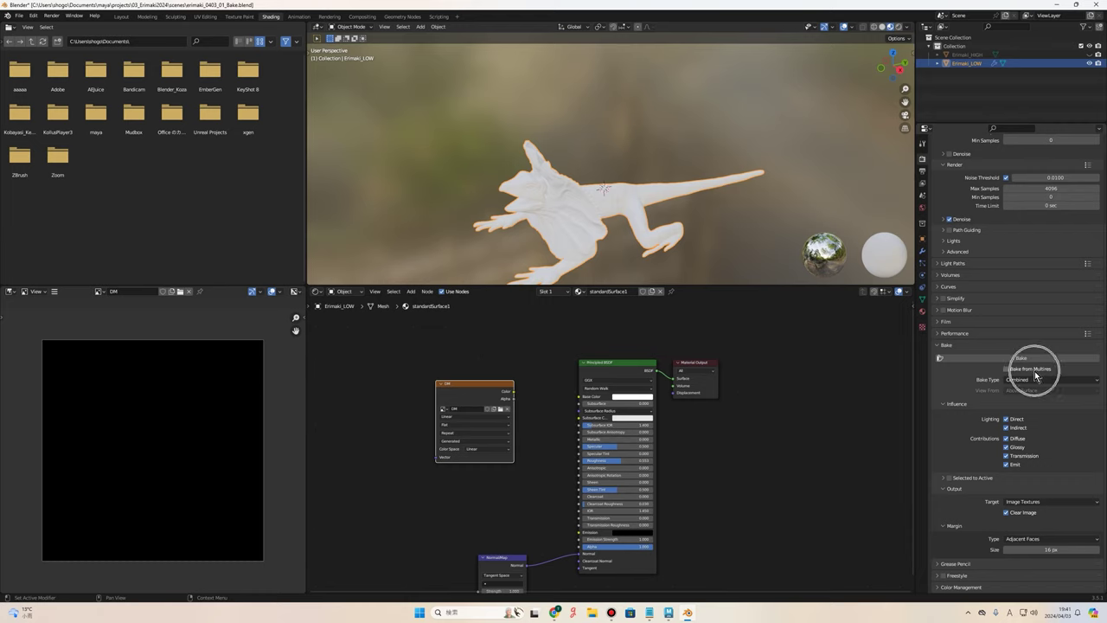
{"action": "left_click", "coordinate": [1034, 371]}
{"action": "left_click", "coordinate": [1020, 369]}
{"action": "scroll", "coordinate": [1042, 406], "scroll_direction": "up", "scroll_amount": 3}
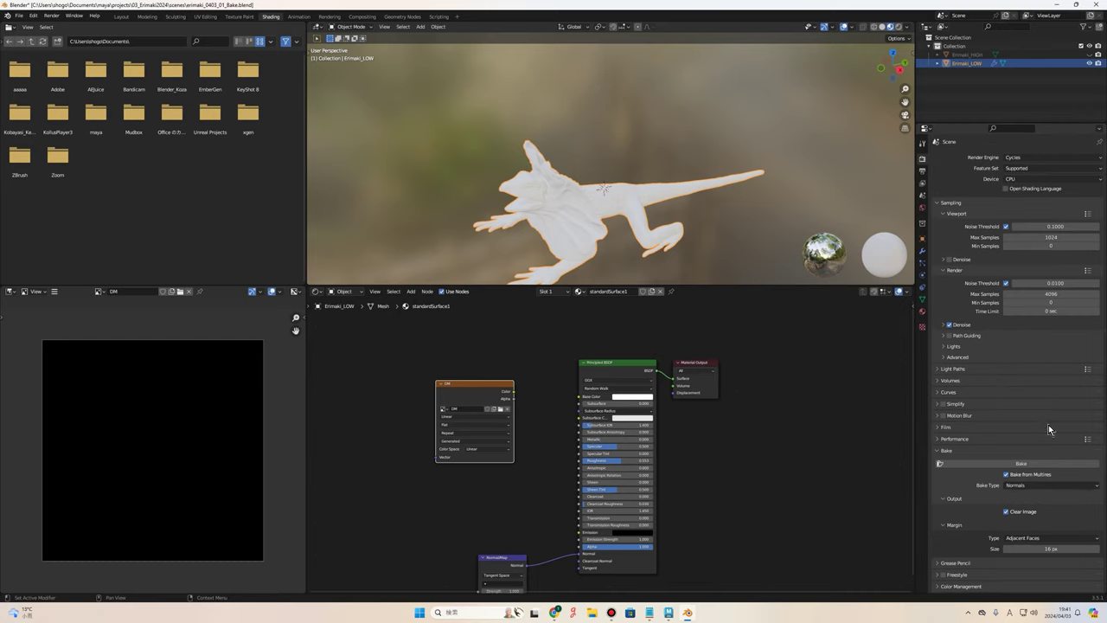
{"action": "left_click", "coordinate": [1032, 467]}
{"action": "key", "text": "ctrl"}
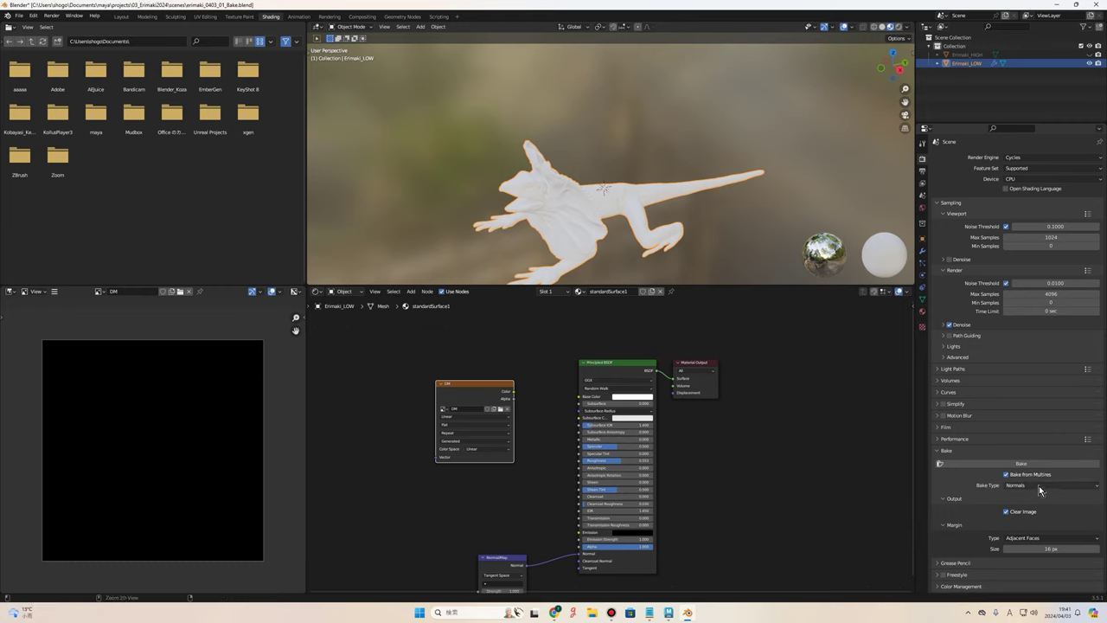
{"action": "key", "text": "ctrl"}
{"action": "left_click", "coordinate": [1040, 487]}
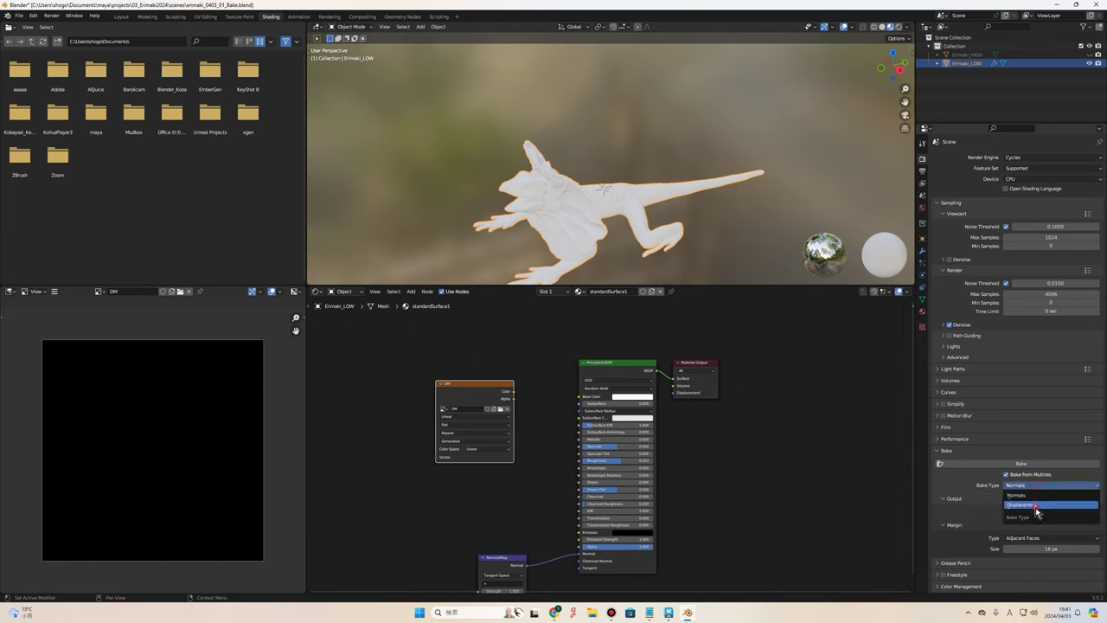
{"action": "left_click", "coordinate": [1037, 507]}
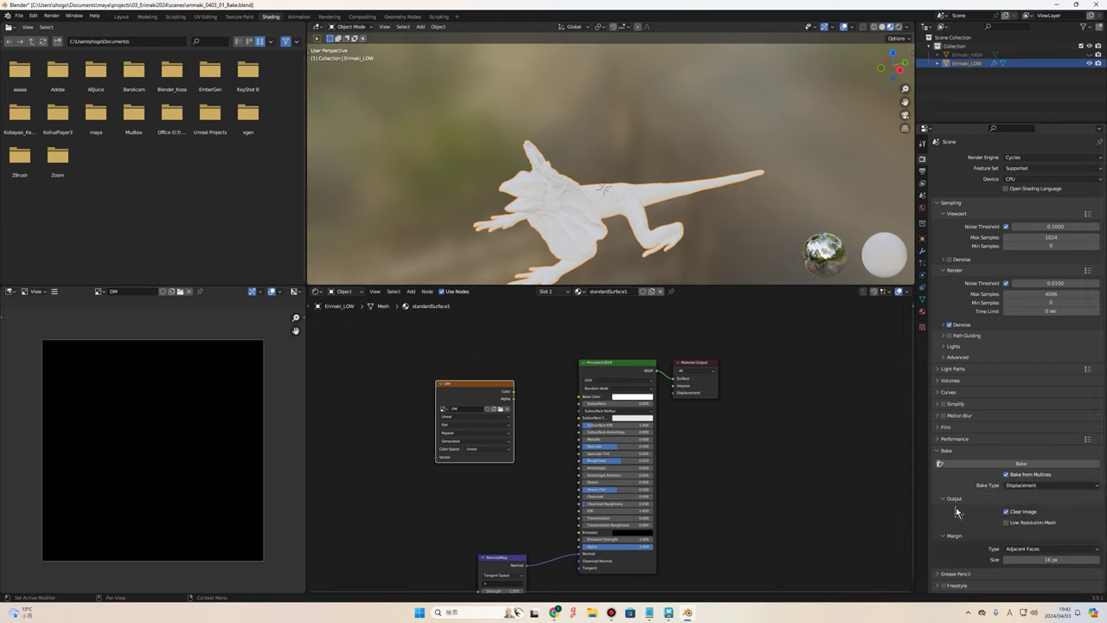
Lower the Multires Level Viewport on Erimaki_LOW from 5 down to 0.
{"action": "left_click", "coordinate": [923, 252]}
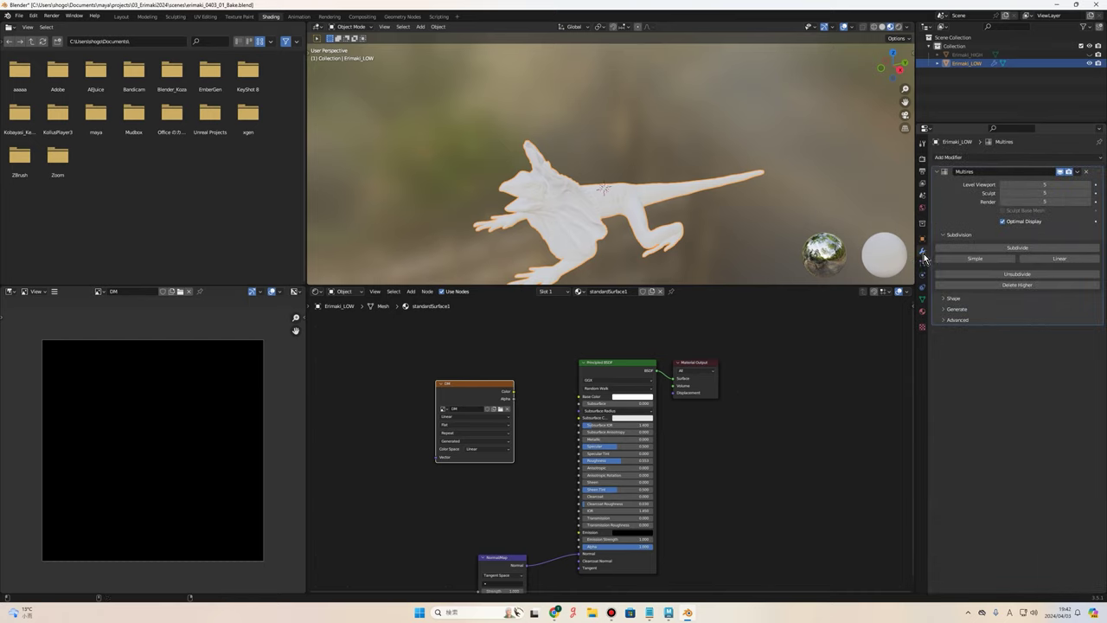
{"action": "left_click", "coordinate": [1001, 186]}
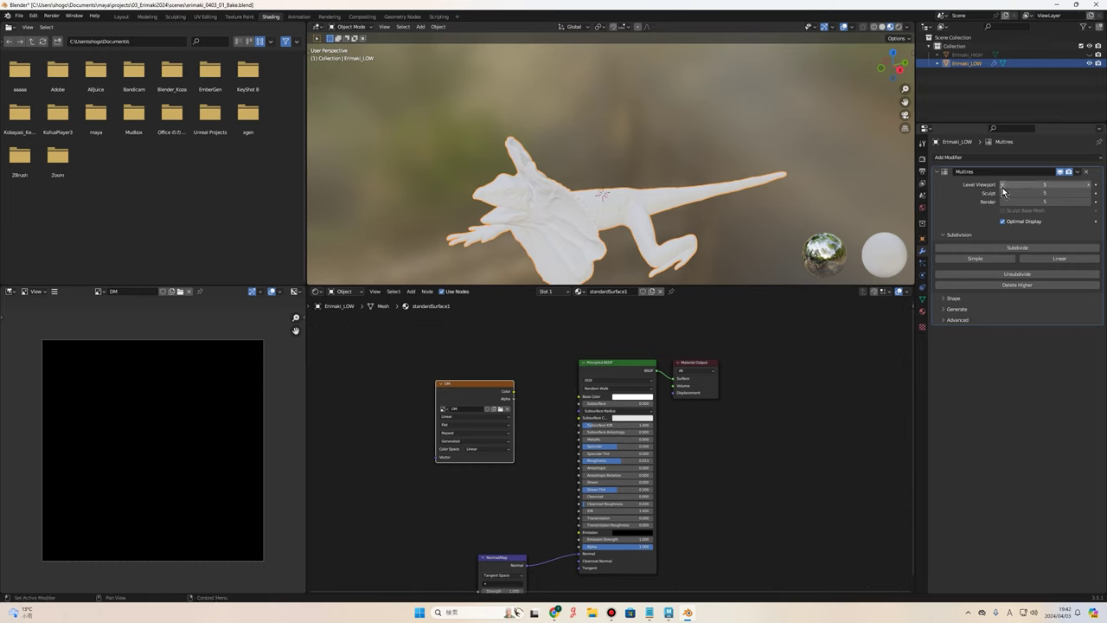
{"action": "left_click_drag", "start_coordinate": [1024, 188], "coordinate": [1016, 185]}
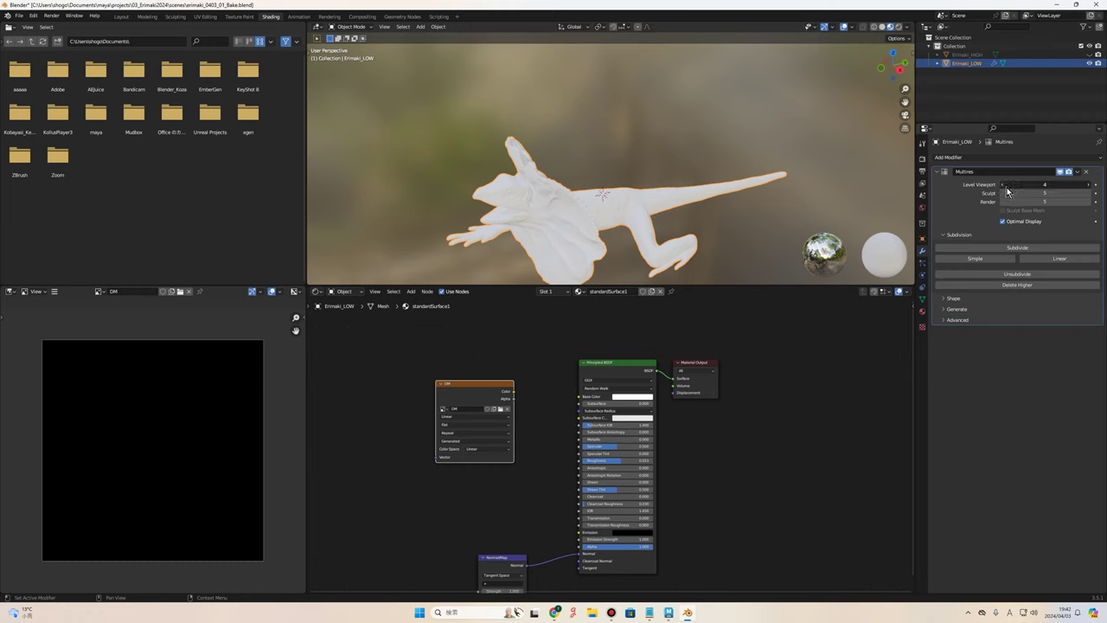
{"action": "left_click_drag", "start_coordinate": [1006, 190], "coordinate": [993, 190]}
{"action": "left_click_drag", "start_coordinate": [1029, 187], "coordinate": [1007, 187]}
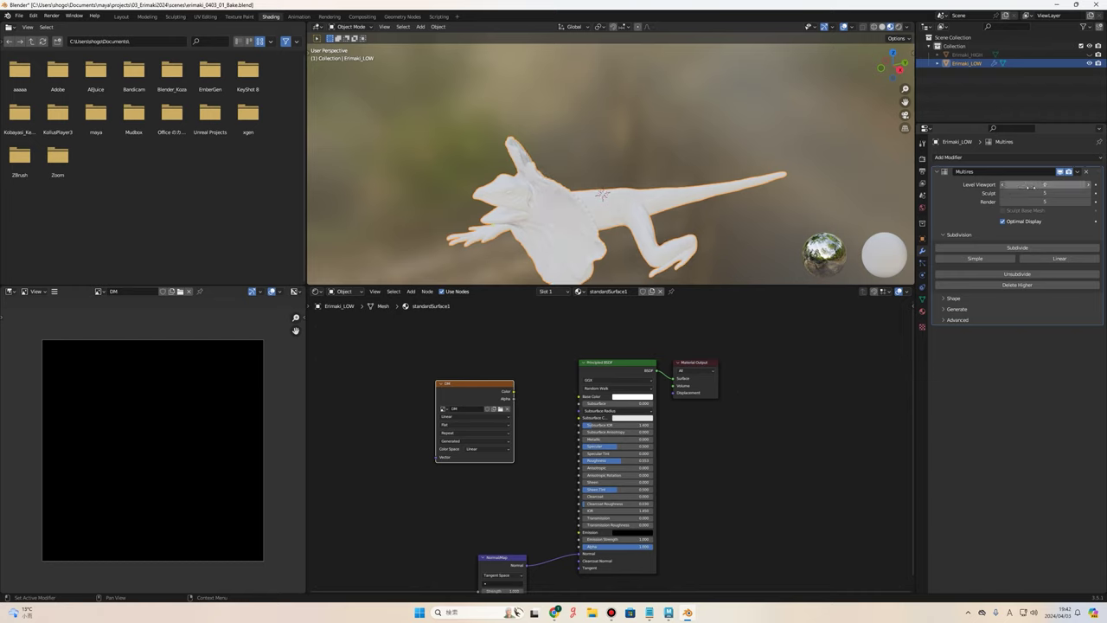
{"action": "middle_click_drag", "start_coordinate": [858, 200], "coordinate": [741, 100]}
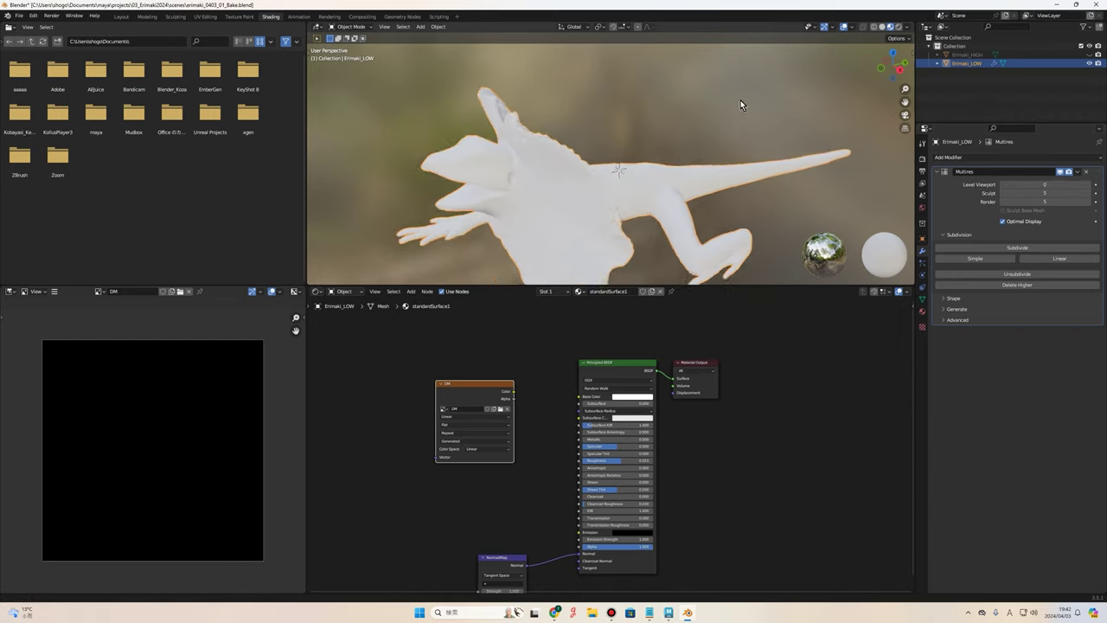
Preview viewport levels 2 and 3 on the lizard, then return the level to 0.
{"action": "left_click", "coordinate": [1089, 185]}
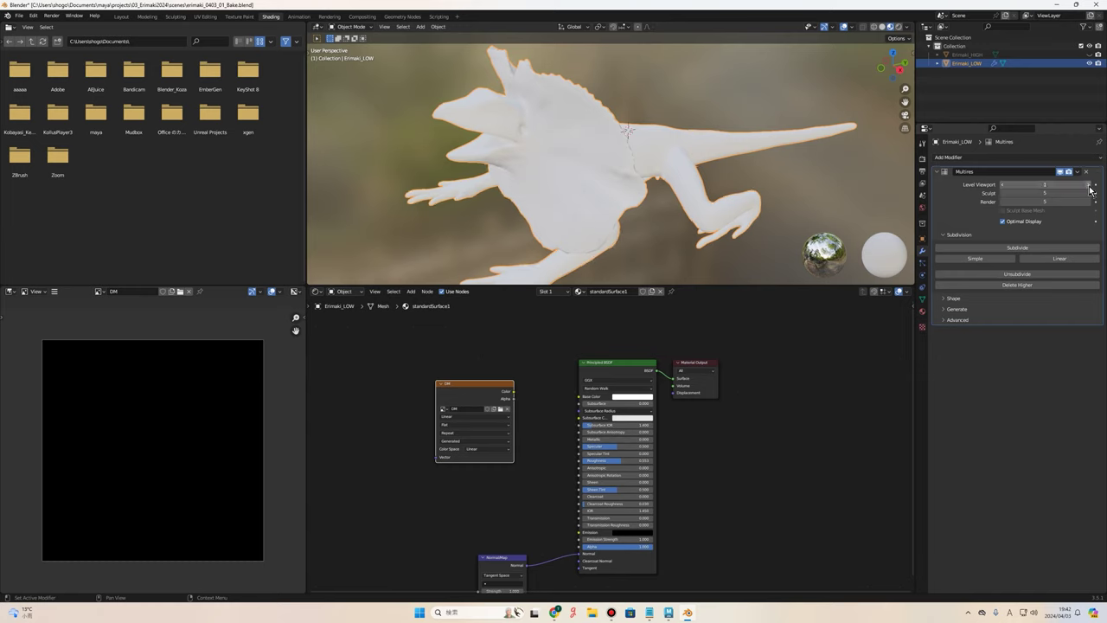
{"action": "left_click", "coordinate": [1089, 185]}
{"action": "left_click", "coordinate": [1088, 185]}
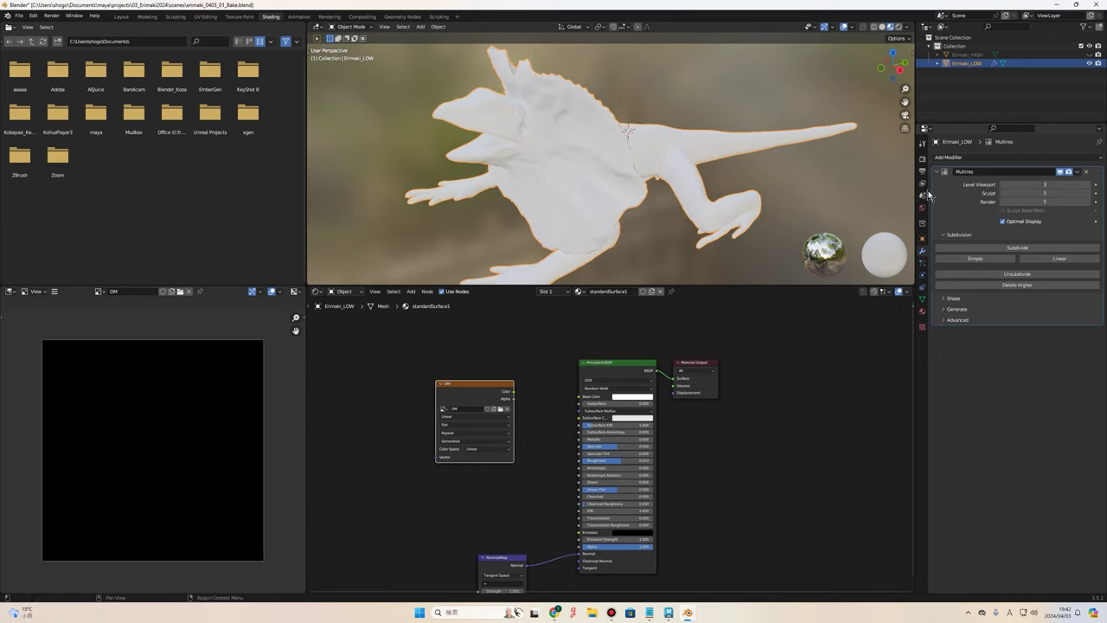
{"action": "left_click", "coordinate": [1003, 185]}
{"action": "left_click", "coordinate": [1003, 185]}
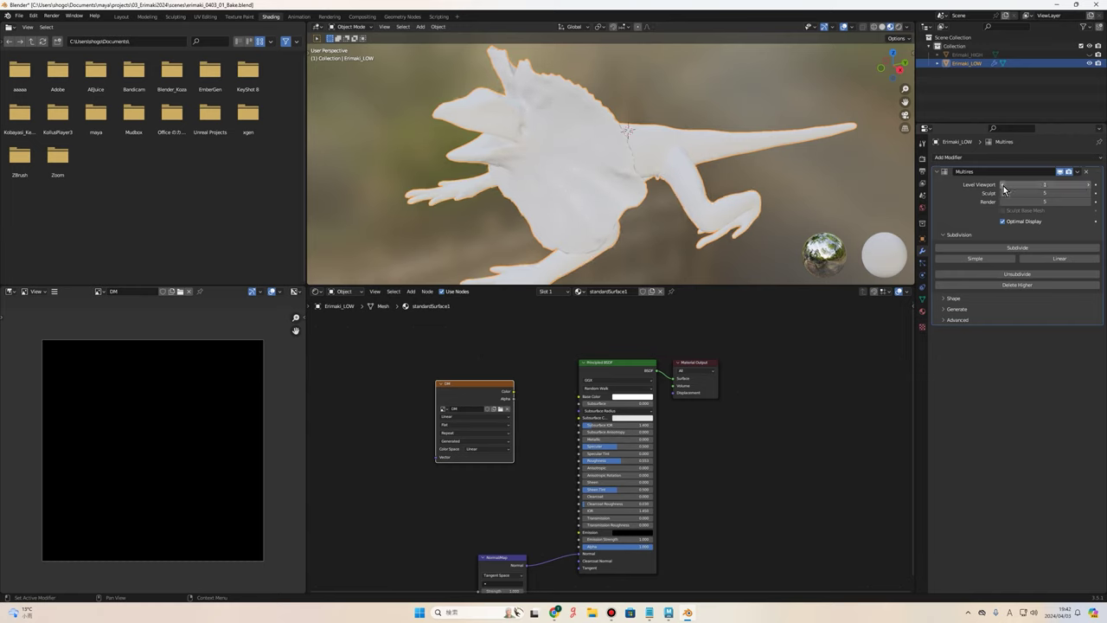
{"action": "left_click", "coordinate": [1003, 185]}
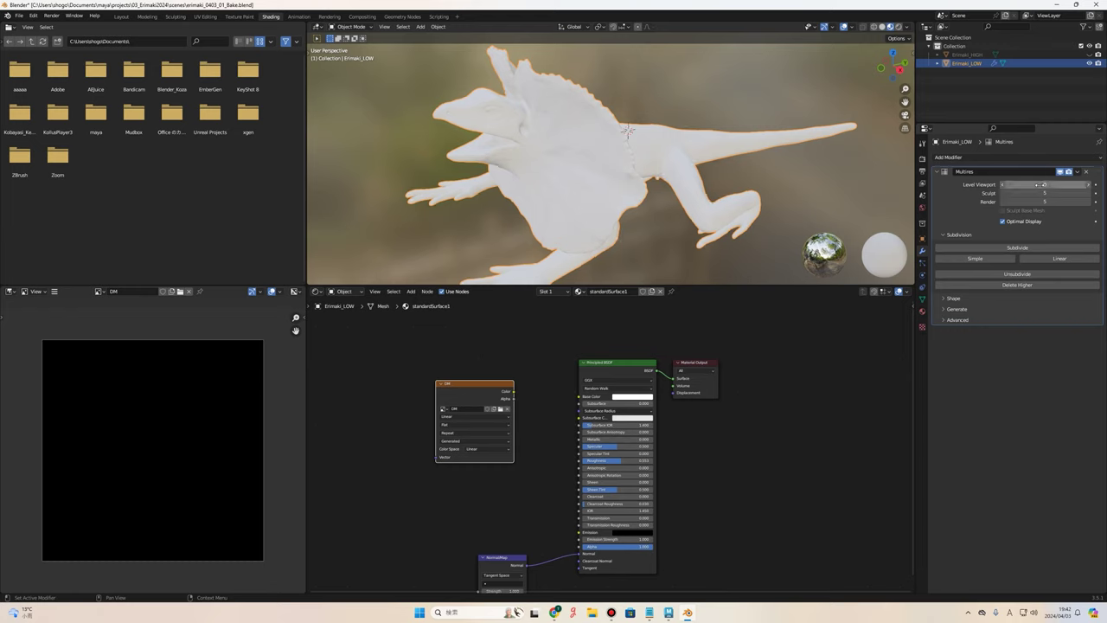
{"action": "left_click", "coordinate": [924, 163]}
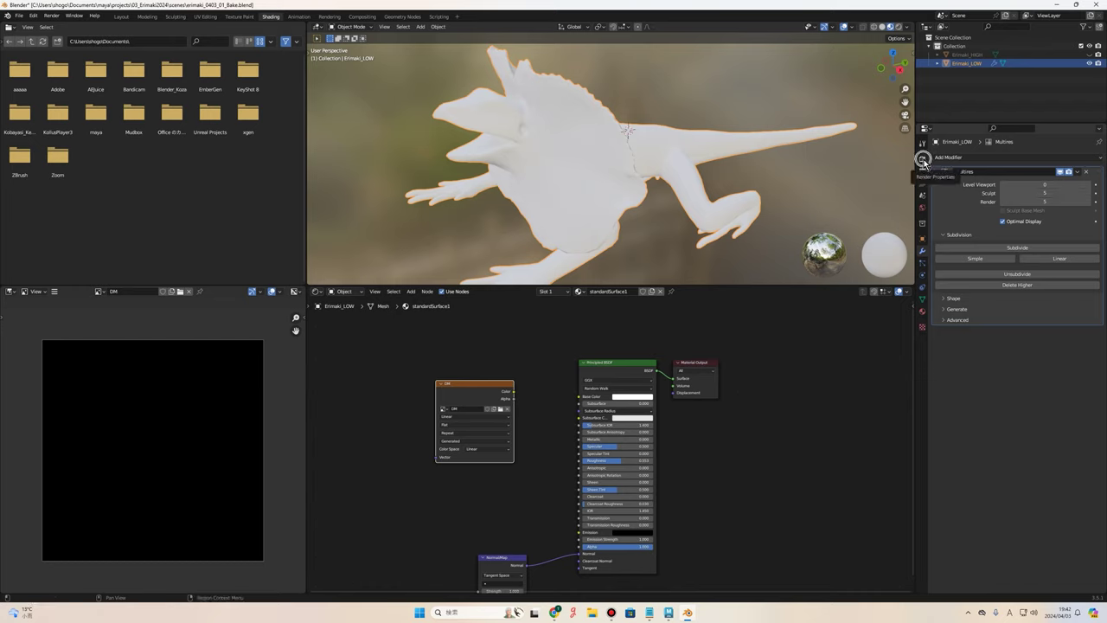
{"action": "left_click", "coordinate": [923, 162]}
Bake the Multires displacement into the DM image from the Render Properties Bake panel.
{"action": "left_click", "coordinate": [923, 162]}
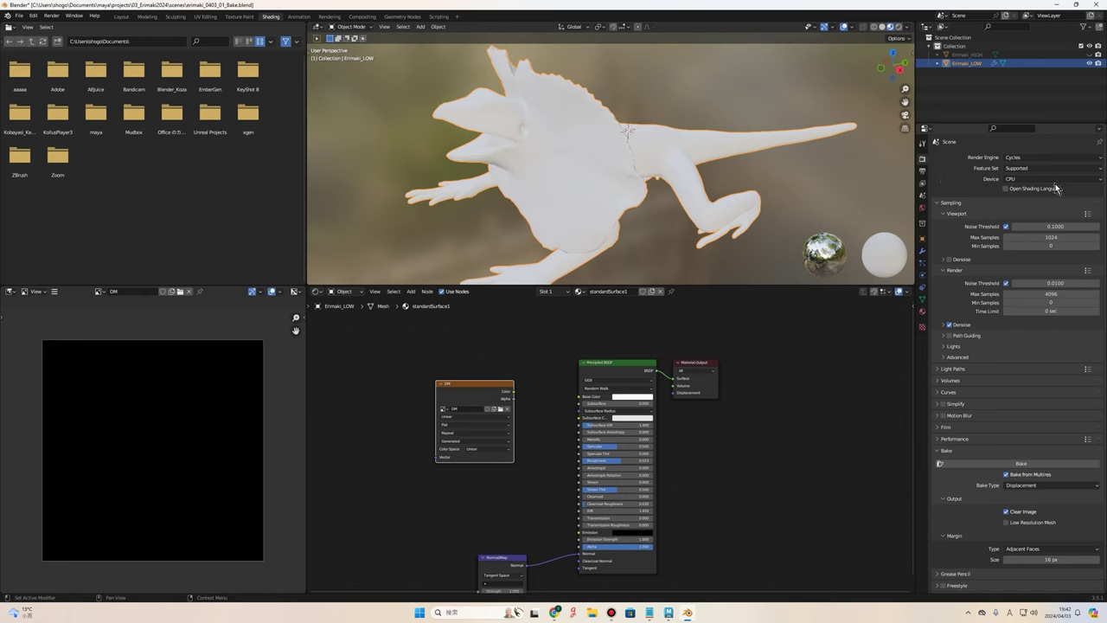
{"action": "scroll", "coordinate": [1003, 333], "scroll_direction": "down", "scroll_amount": 1}
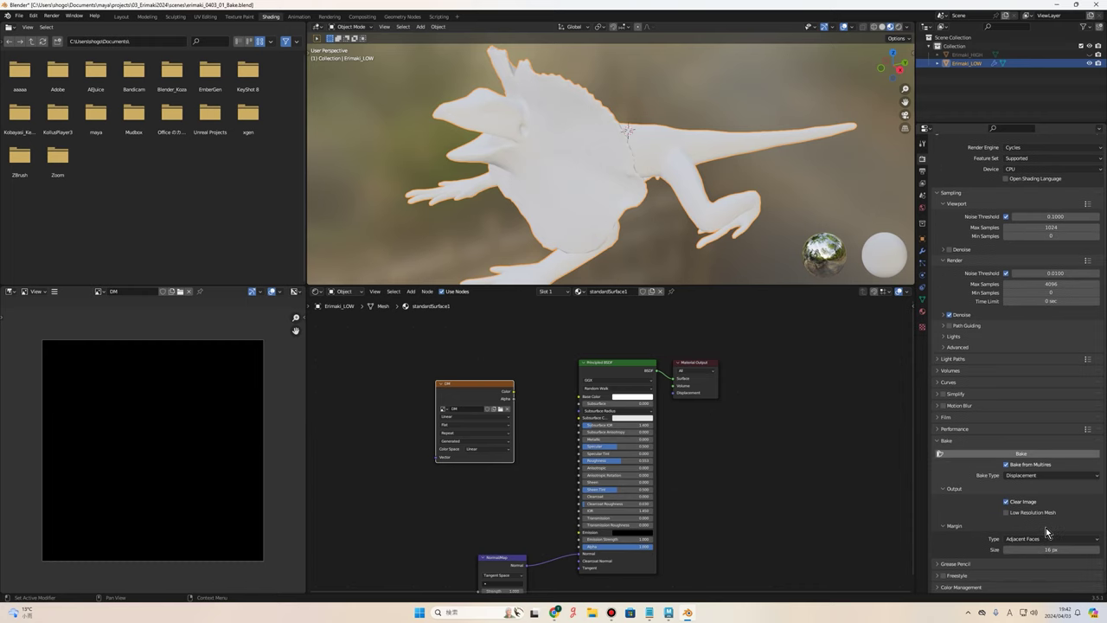
{"action": "left_click", "coordinate": [1032, 454]}
{"action": "left_click", "coordinate": [1031, 456]}
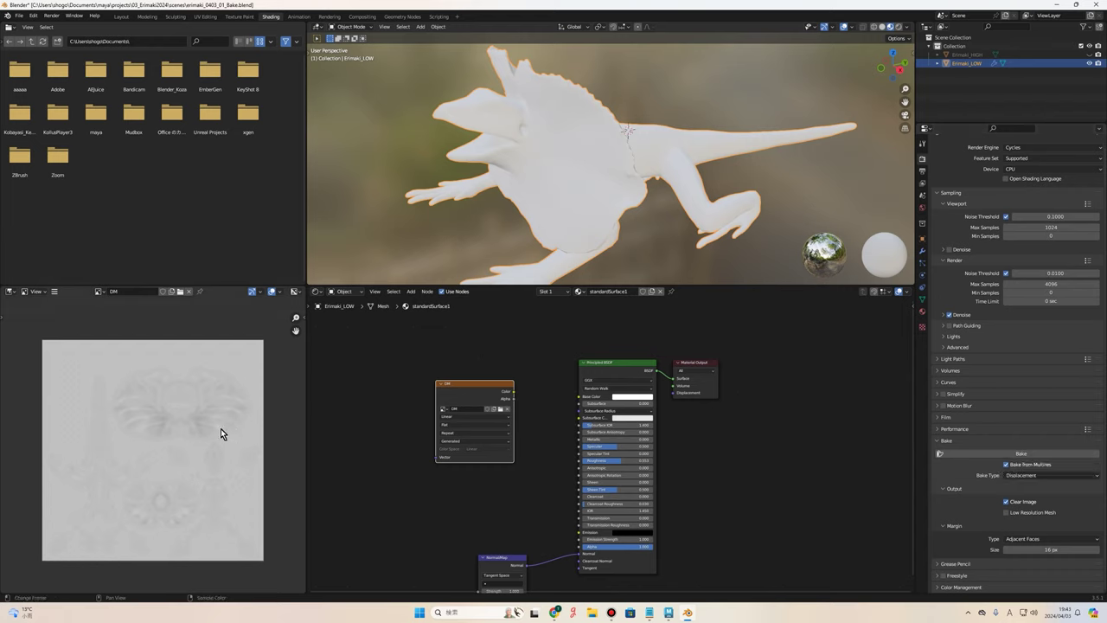
Zoom and pan around the baked grey DM map to inspect the scale and frill detail.
{"action": "scroll", "coordinate": [196, 425], "scroll_direction": "up", "scroll_amount": 2}
{"action": "scroll", "coordinate": [203, 427], "scroll_direction": "down", "scroll_amount": 1}
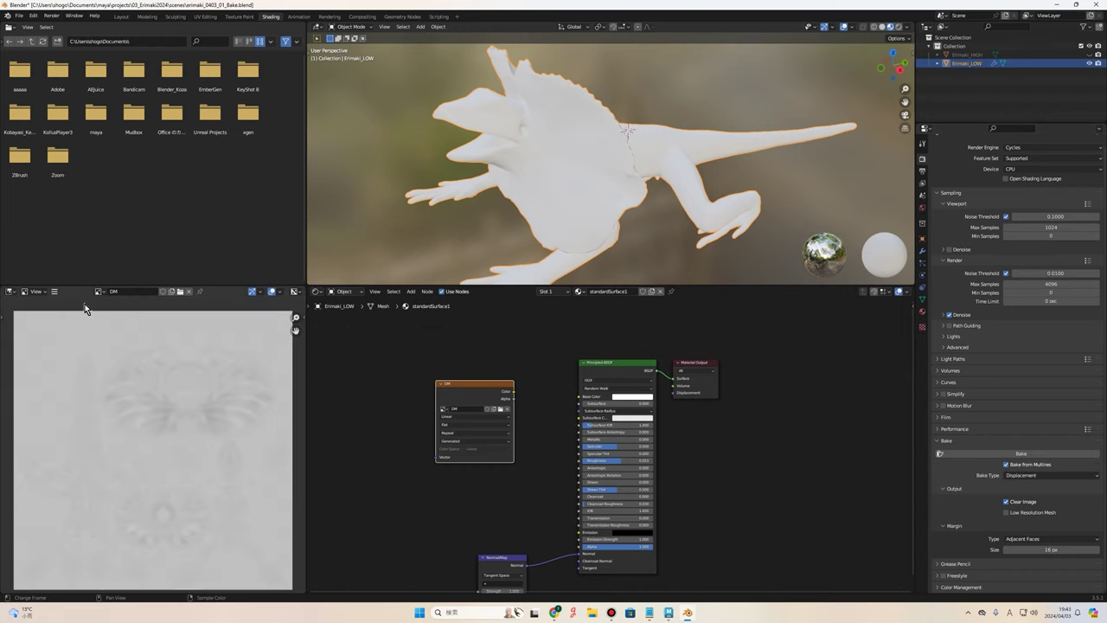
{"action": "scroll", "coordinate": [188, 443], "scroll_direction": "up", "scroll_amount": 2}
{"action": "scroll", "coordinate": [190, 432], "scroll_direction": "up", "scroll_amount": 1}
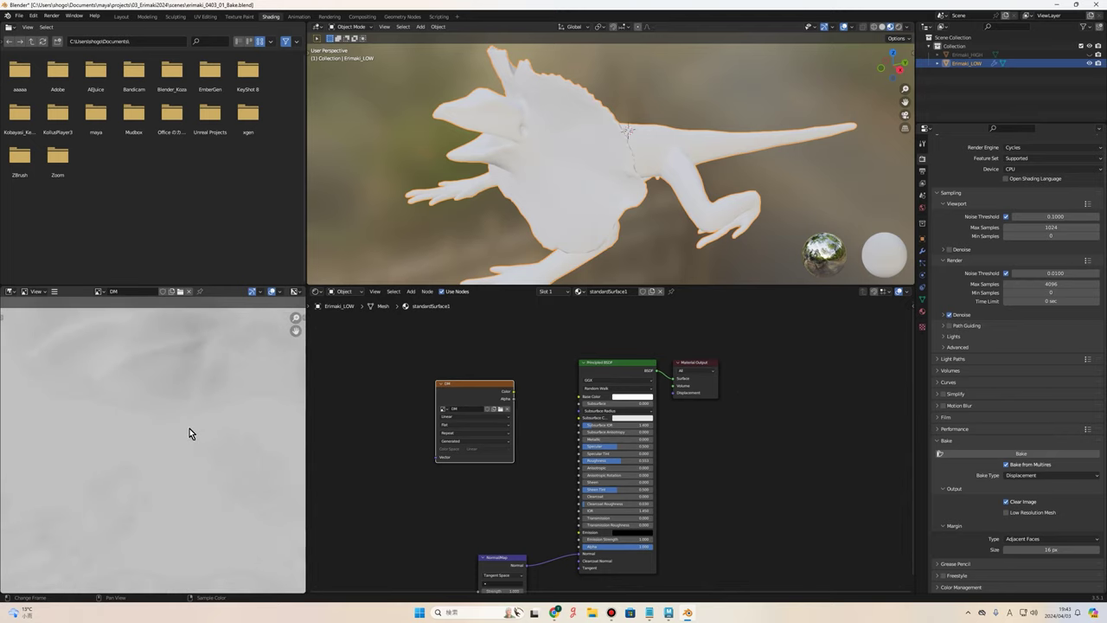
{"action": "scroll", "coordinate": [207, 440], "scroll_direction": "down", "scroll_amount": 2}
{"action": "mouse_move", "coordinate": [204, 433]}
{"action": "middle_mouse_down"}
{"action": "mouse_move", "coordinate": [242, 464]}
{"action": "mouse_move", "coordinate": [121, 475]}
{"action": "mouse_move", "coordinate": [168, 415]}
{"action": "mouse_move", "coordinate": [209, 495]}
{"action": "mouse_move", "coordinate": [220, 464]}
{"action": "mouse_move", "coordinate": [201, 489]}
{"action": "middle_mouse_up"}
{"action": "scroll", "coordinate": [190, 456], "scroll_direction": "down", "scroll_amount": 1}
{"action": "scroll", "coordinate": [227, 484], "scroll_direction": "up", "scroll_amount": 1}
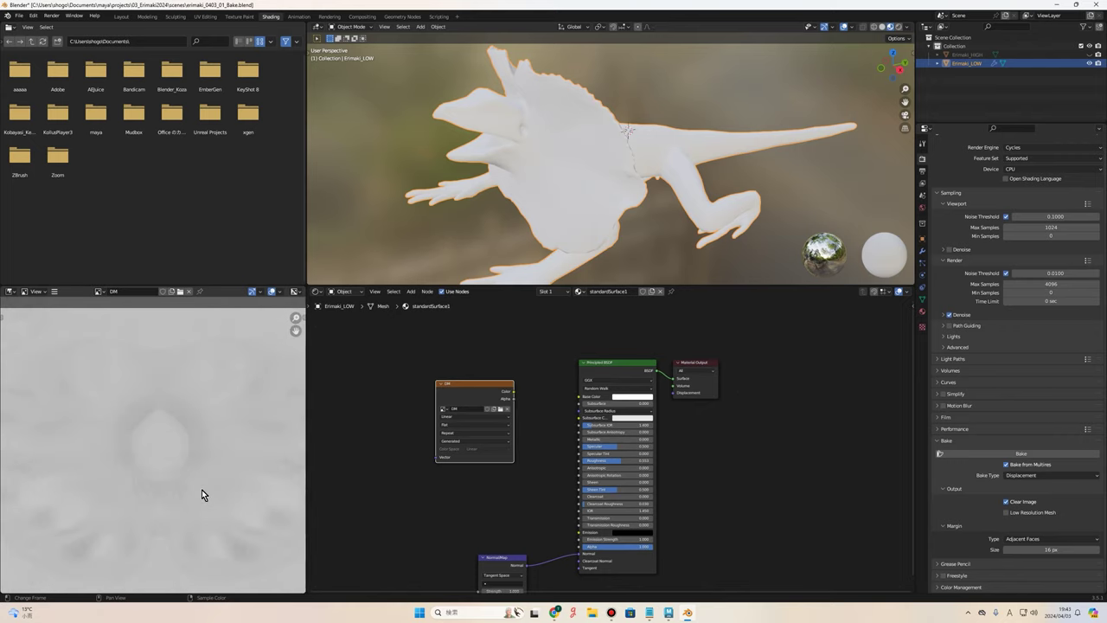
{"action": "scroll", "coordinate": [216, 497], "scroll_direction": "down", "scroll_amount": 2}
{"action": "scroll", "coordinate": [212, 502], "scroll_direction": "down", "scroll_amount": 2}
{"action": "scroll", "coordinate": [195, 471], "scroll_direction": "down", "scroll_amount": 2}
{"action": "scroll", "coordinate": [183, 448], "scroll_direction": "down", "scroll_amount": 1}
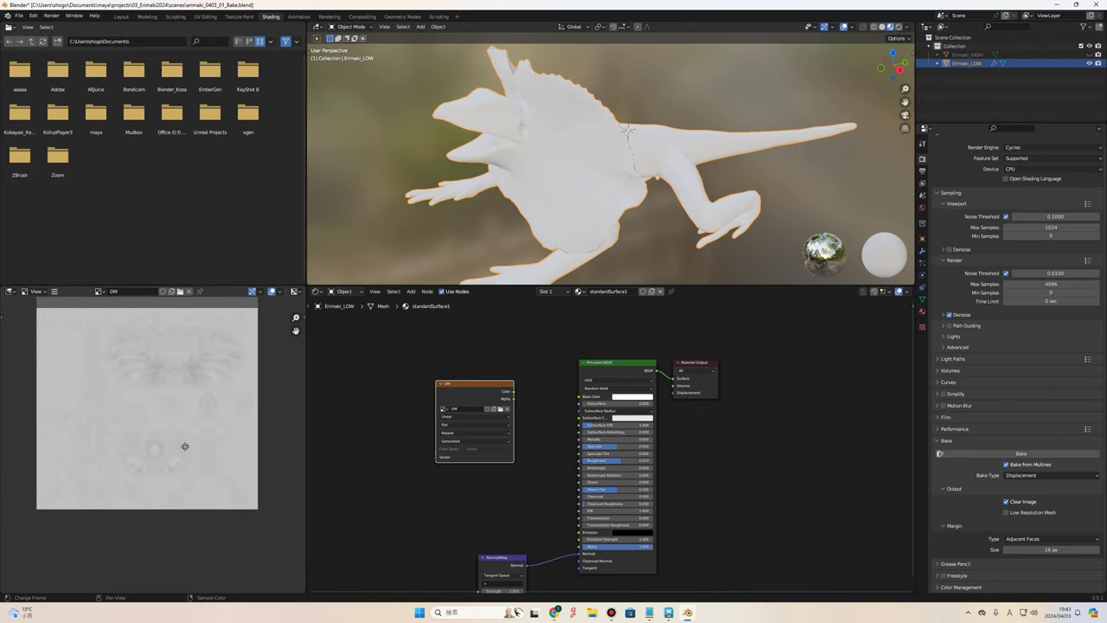
{"action": "mouse_move", "coordinate": [184, 447]}
{"action": "middle_mouse_down"}
{"action": "mouse_move", "coordinate": [195, 472]}
{"action": "mouse_move", "coordinate": [198, 456]}
{"action": "mouse_move", "coordinate": [184, 459]}
{"action": "middle_mouse_up"}
{"action": "scroll", "coordinate": [196, 458], "scroll_direction": "up", "scroll_amount": 1}
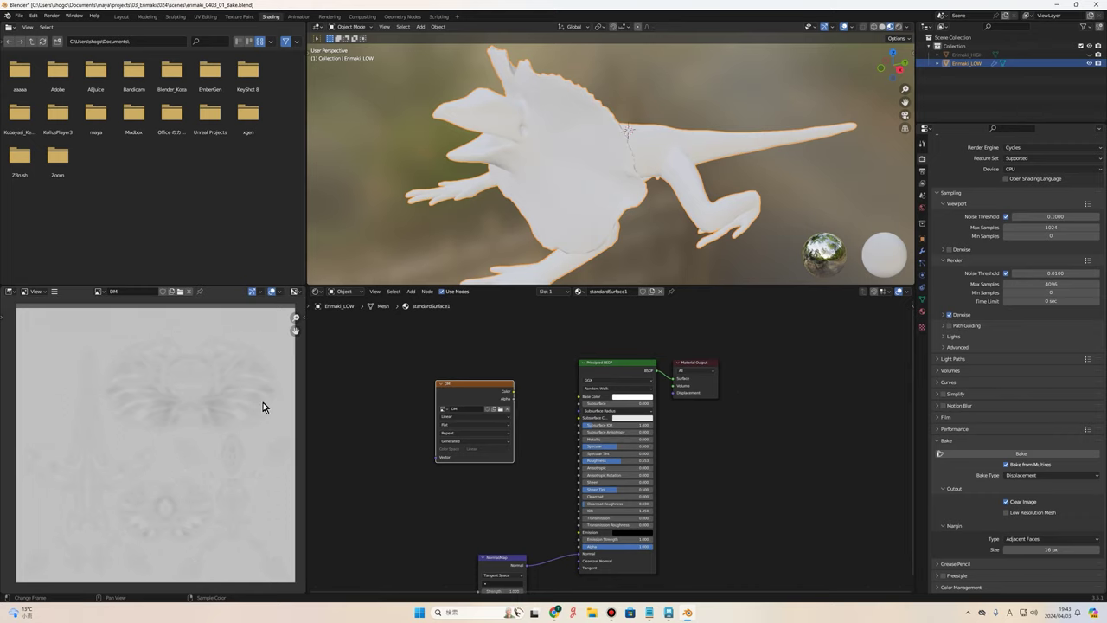
{"action": "scroll", "coordinate": [243, 411], "scroll_direction": "down", "scroll_amount": 1}
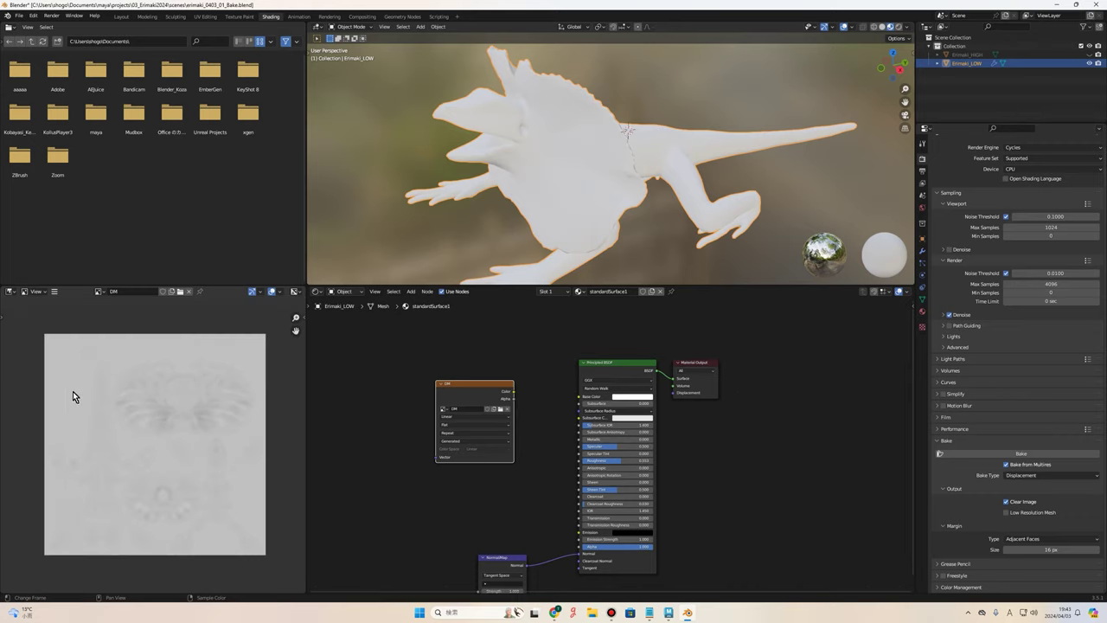
Begin saving the baked image under a new name in the project's sourceimages folder.
{"action": "left_click", "coordinate": [56, 293]}
{"action": "left_click", "coordinate": [56, 294]}
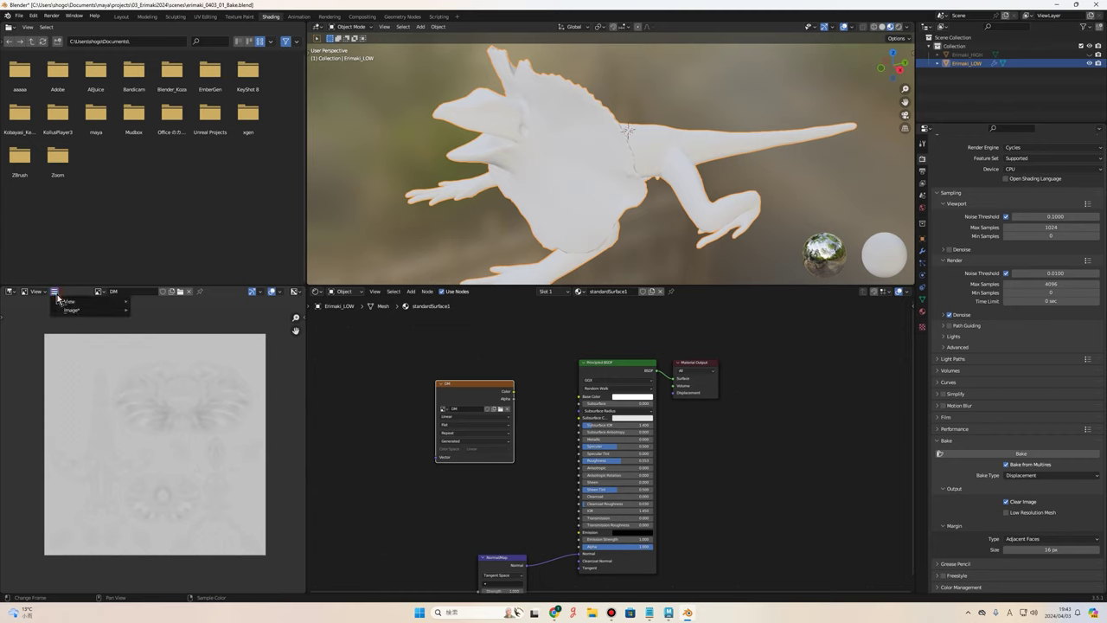
{"action": "mouse_move", "coordinate": [78, 309]}
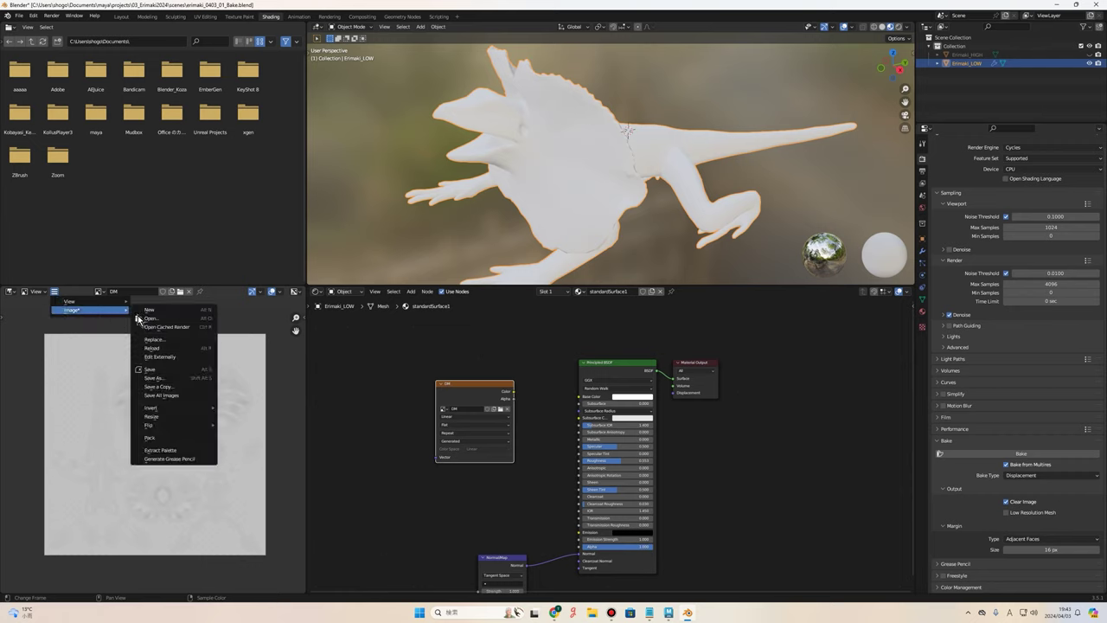
{"action": "left_click", "coordinate": [168, 384]}
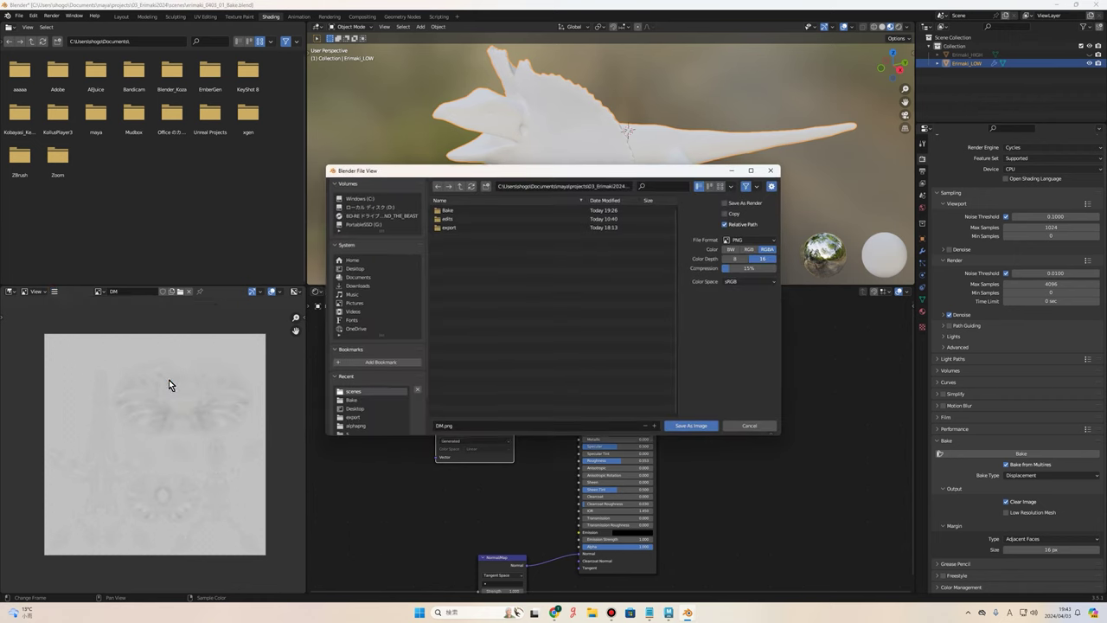
{"action": "left_click", "coordinate": [477, 170]}
{"action": "left_click_drag", "start_coordinate": [477, 170], "coordinate": [440, 187]}
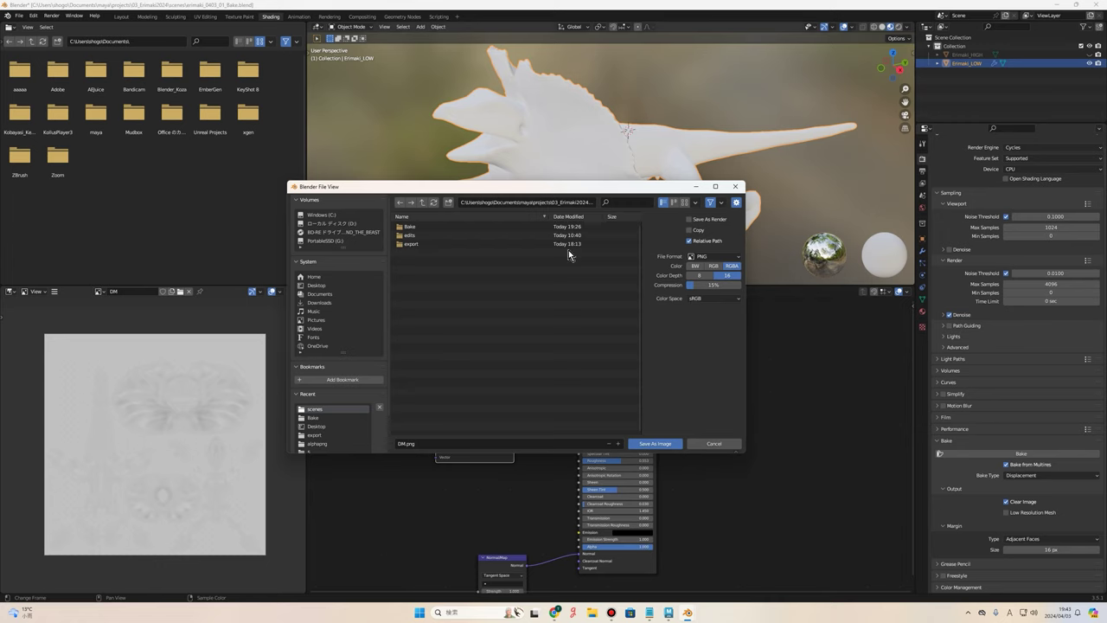
{"action": "key", "text": "BackSpace"}
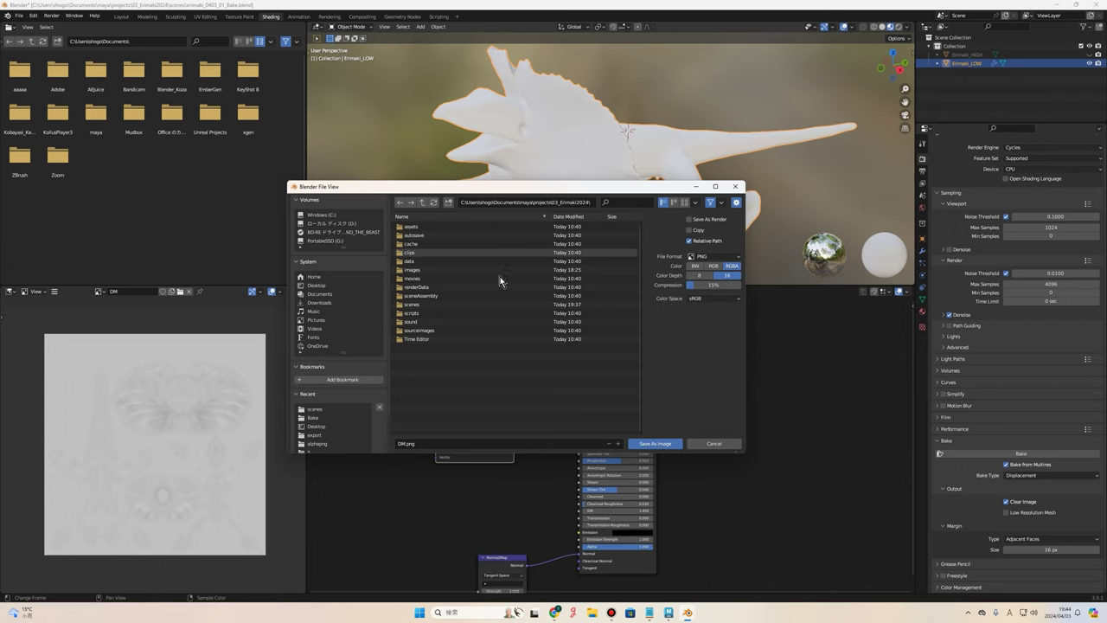
{"action": "left_click", "coordinate": [427, 332]}
{"action": "double_click", "coordinate": [427, 332]}
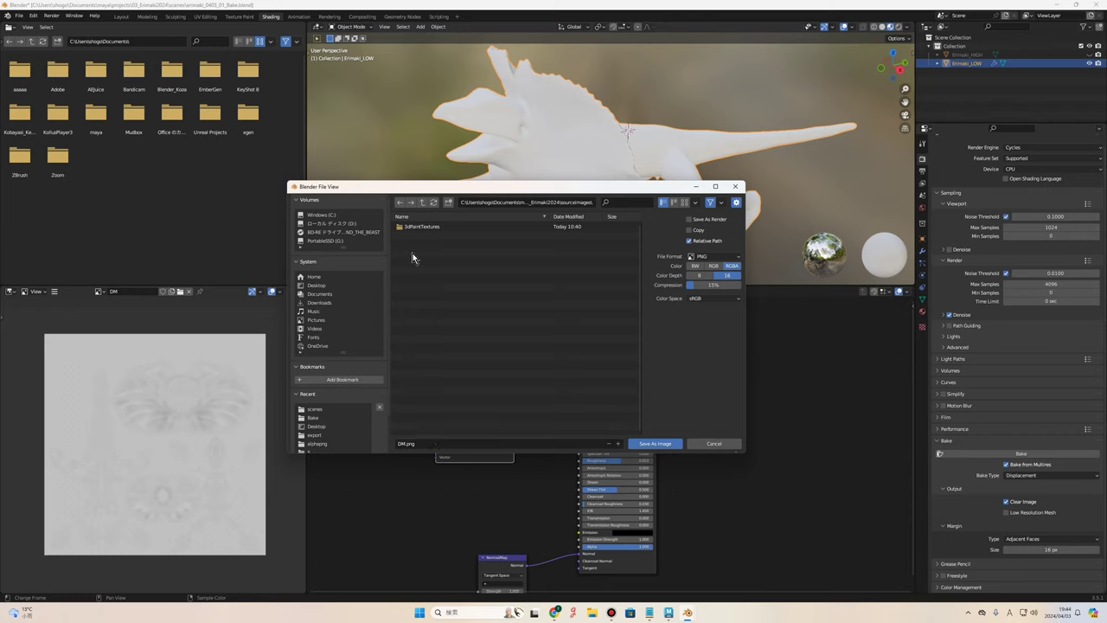
Save the displacement map as DM.exr in OpenEXR format with Float (Full) depth.
{"action": "left_click", "coordinate": [711, 258]}
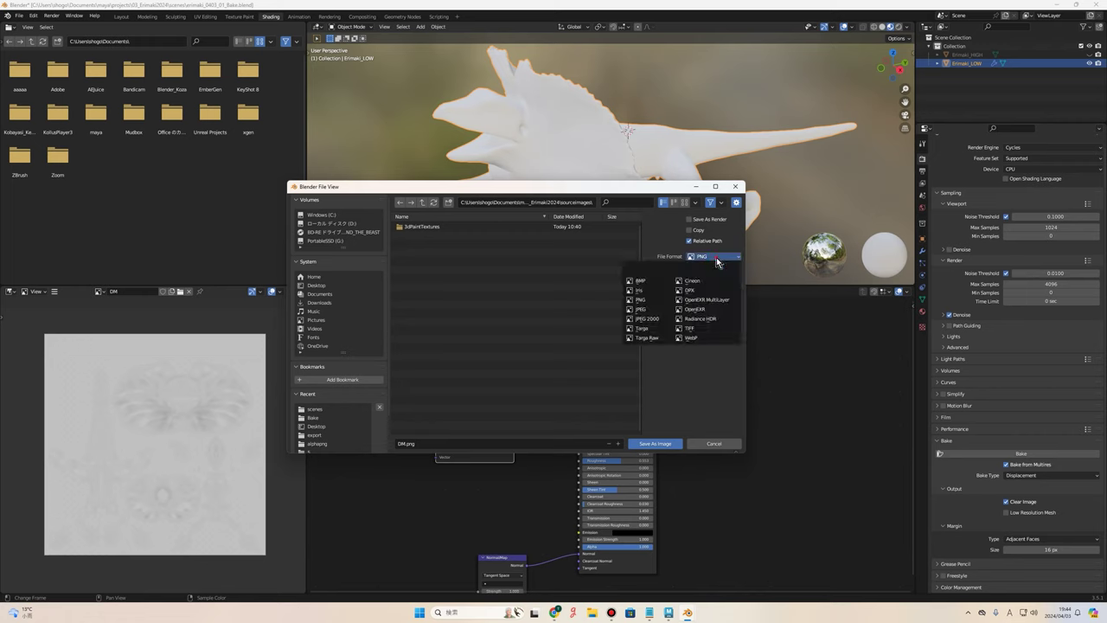
{"action": "left_click", "coordinate": [716, 259]}
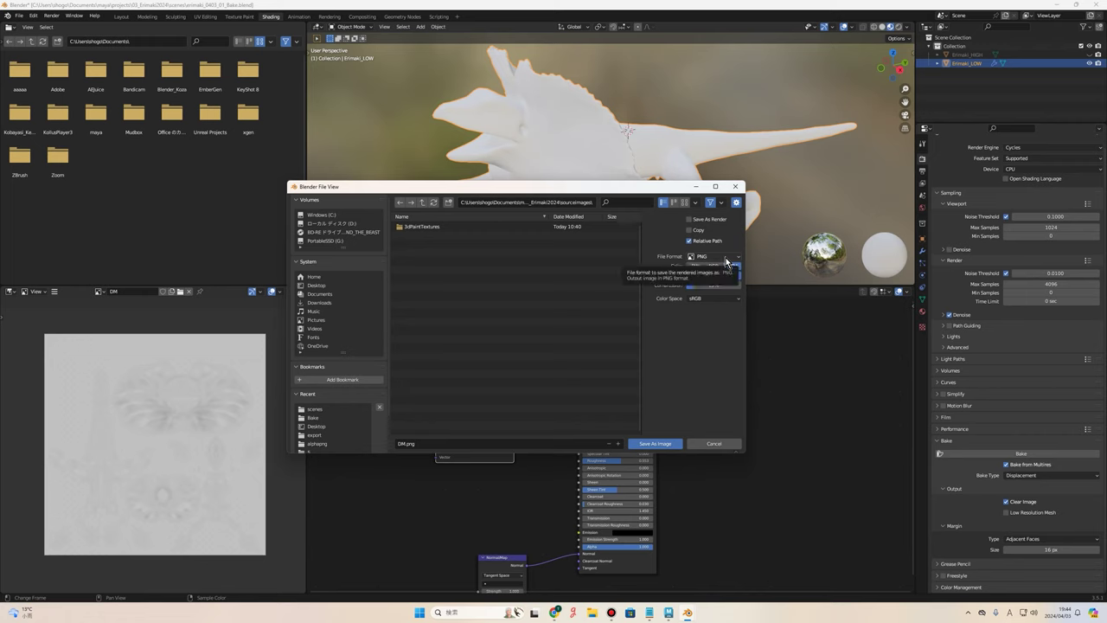
{"action": "left_click", "coordinate": [726, 258]}
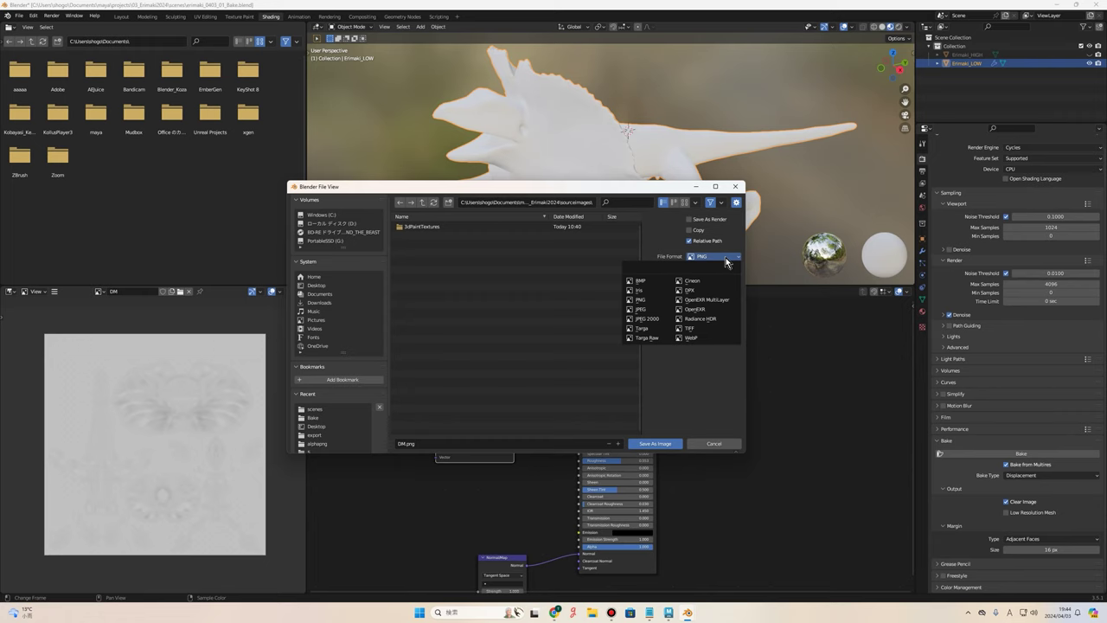
{"action": "left_click", "coordinate": [703, 312]}
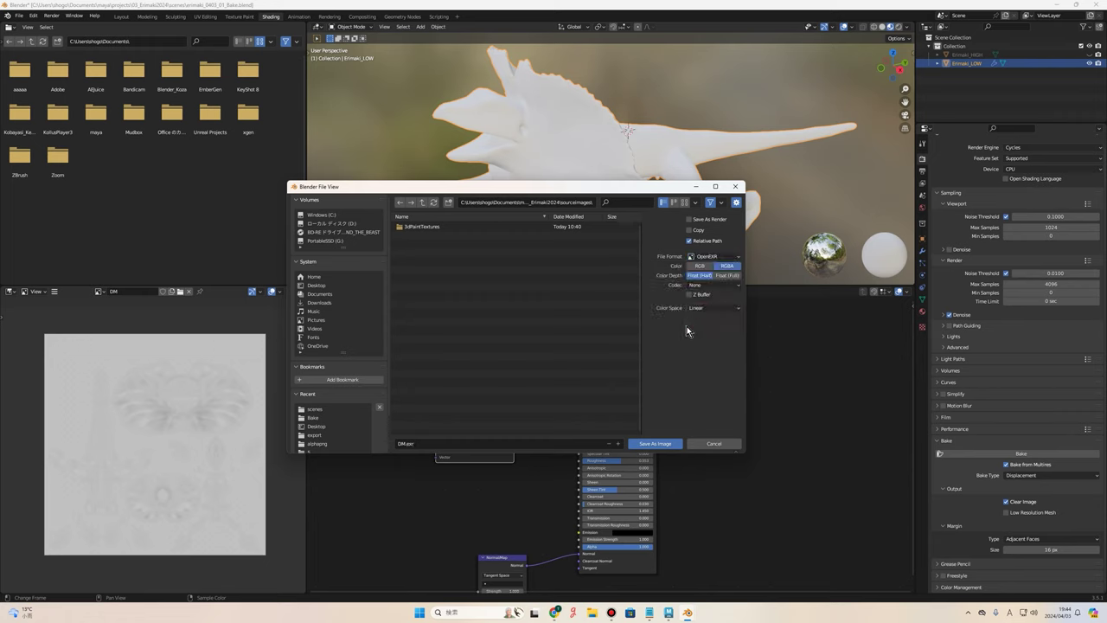
{"action": "left_click", "coordinate": [728, 275]}
{"action": "left_click", "coordinate": [673, 443]}
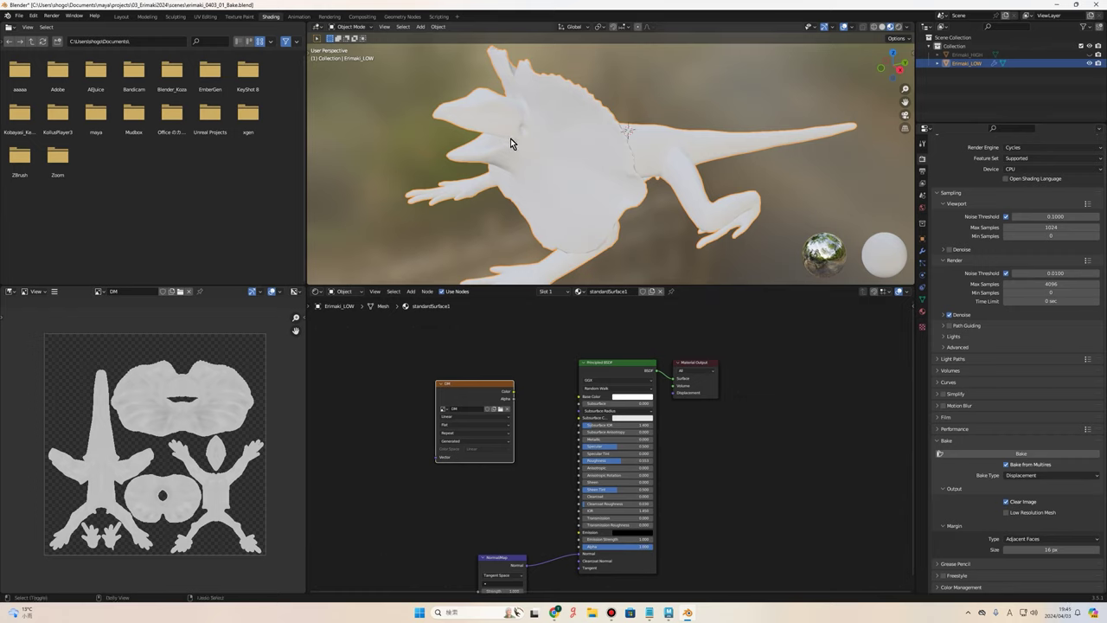
Save the Blender scene as erimaki_0403_02_Bake.blend.
{"action": "key", "text": "ctrl+shift+s"}
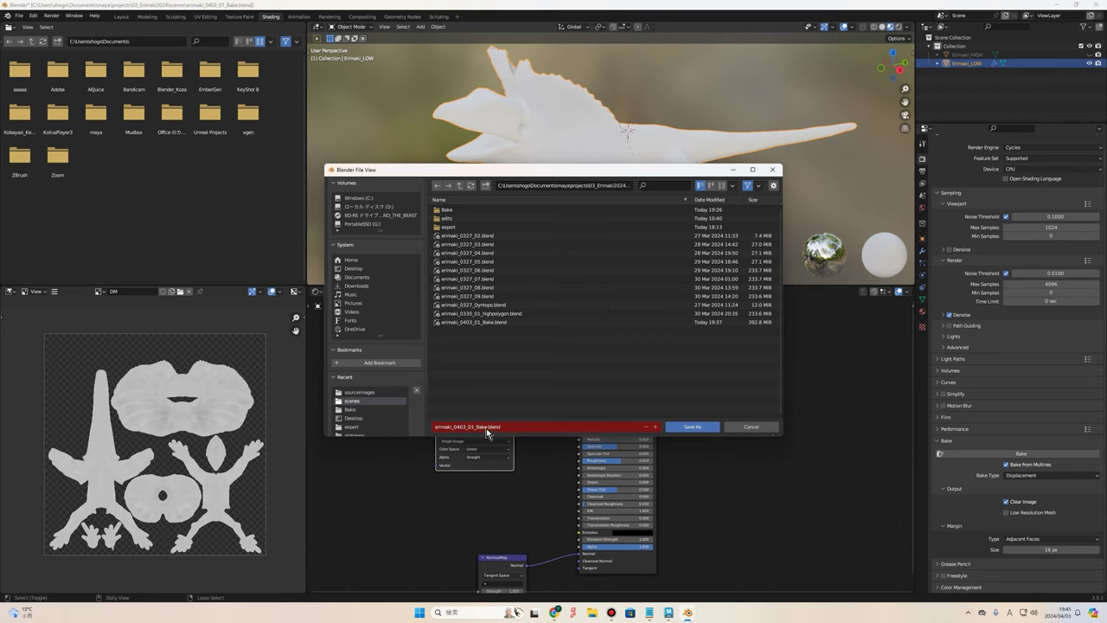
{"action": "left_click", "coordinate": [476, 427]}
{"action": "left_click", "coordinate": [473, 426]}
{"action": "type", "text": "2"}
{"action": "left_click", "coordinate": [692, 426]}
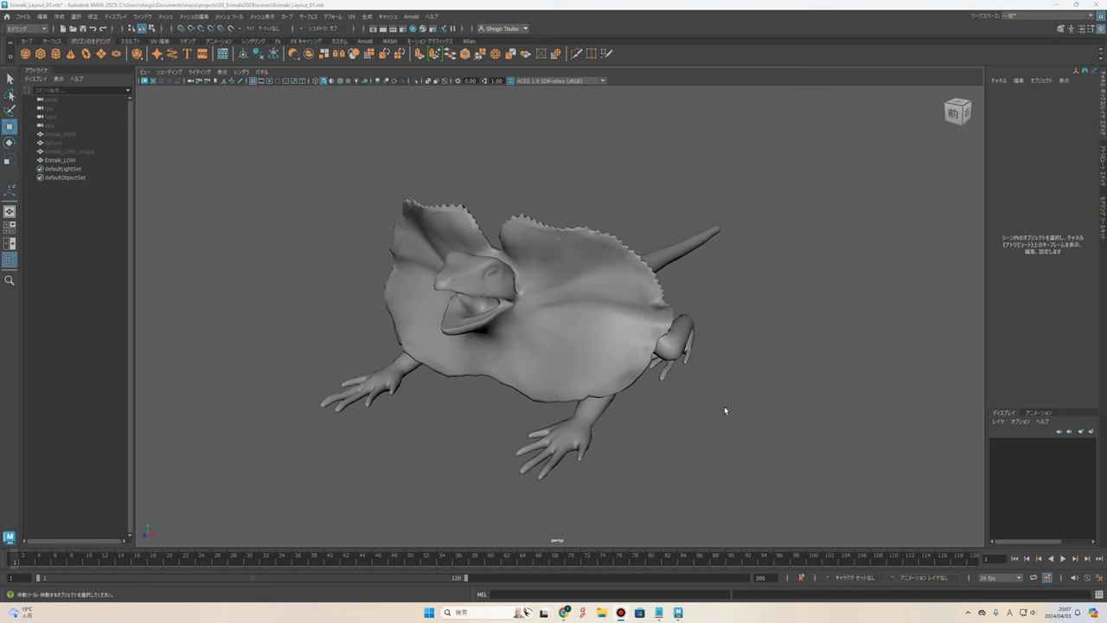
Inspect the lizard and try selecting Erimaki_HIGH and Erimaki_LOW_retopo in the Outliner.
{"action": "mouse_move", "coordinate": [736, 415]}
{"action": "left_mouse_down", "text": "alt"}
{"action": "mouse_move", "coordinate": [686, 408]}
{"action": "mouse_move", "coordinate": [497, 298]}
{"action": "mouse_move", "coordinate": [543, 287]}
{"action": "mouse_move", "coordinate": [454, 327]}
{"action": "mouse_move", "coordinate": [576, 293]}
{"action": "mouse_move", "coordinate": [528, 294]}
{"action": "mouse_move", "coordinate": [550, 330]}
{"action": "mouse_move", "coordinate": [568, 297]}
{"action": "mouse_move", "coordinate": [683, 251]}
{"action": "mouse_move", "coordinate": [657, 285]}
{"action": "mouse_move", "coordinate": [684, 316]}
{"action": "left_mouse_up", "text": "alt"}
{"action": "left_click", "coordinate": [532, 303]}
{"action": "left_click", "coordinate": [682, 251]}
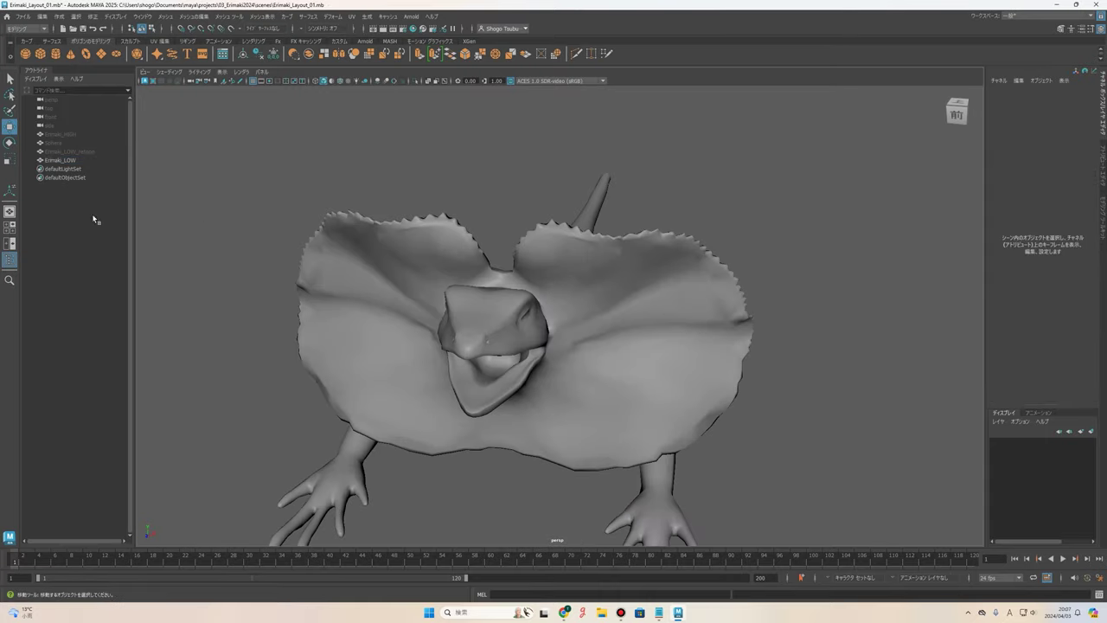
{"action": "left_click", "coordinate": [78, 134]}
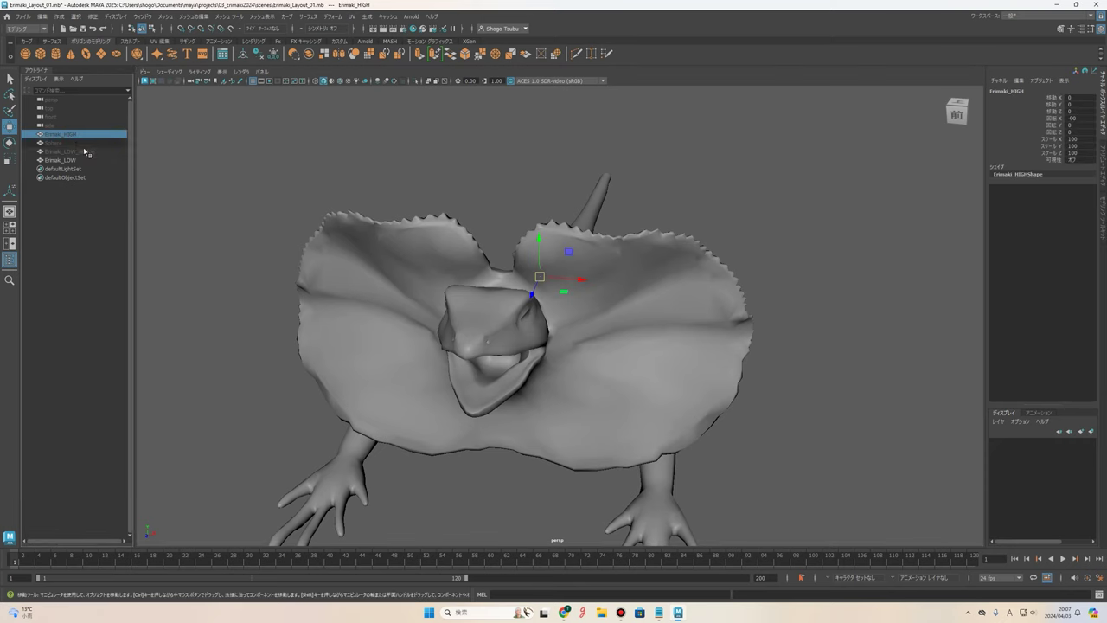
{"action": "left_click", "coordinate": [86, 151]}
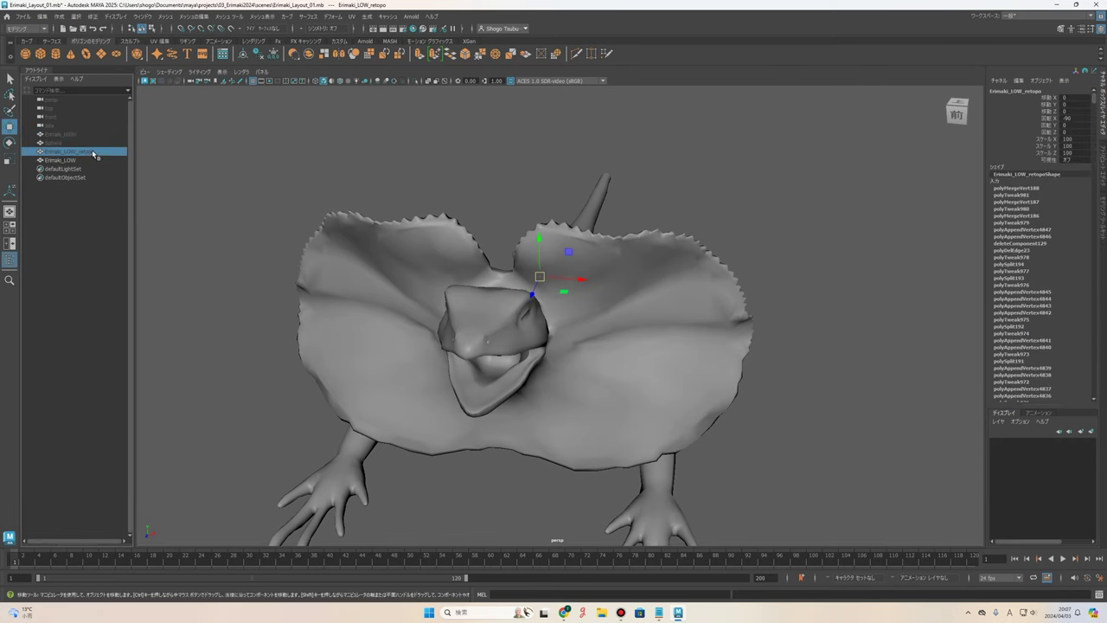
{"action": "left_click", "coordinate": [93, 153]}
{"action": "left_click", "coordinate": [74, 136], "text": "ctrl"}
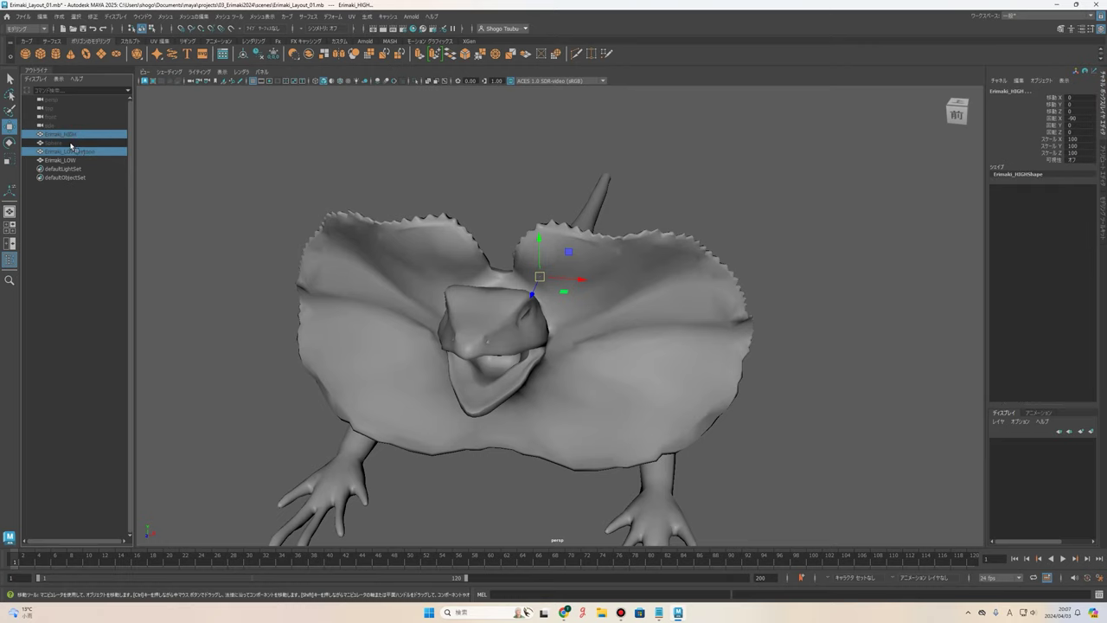
{"action": "left_click", "coordinate": [415, 193]}
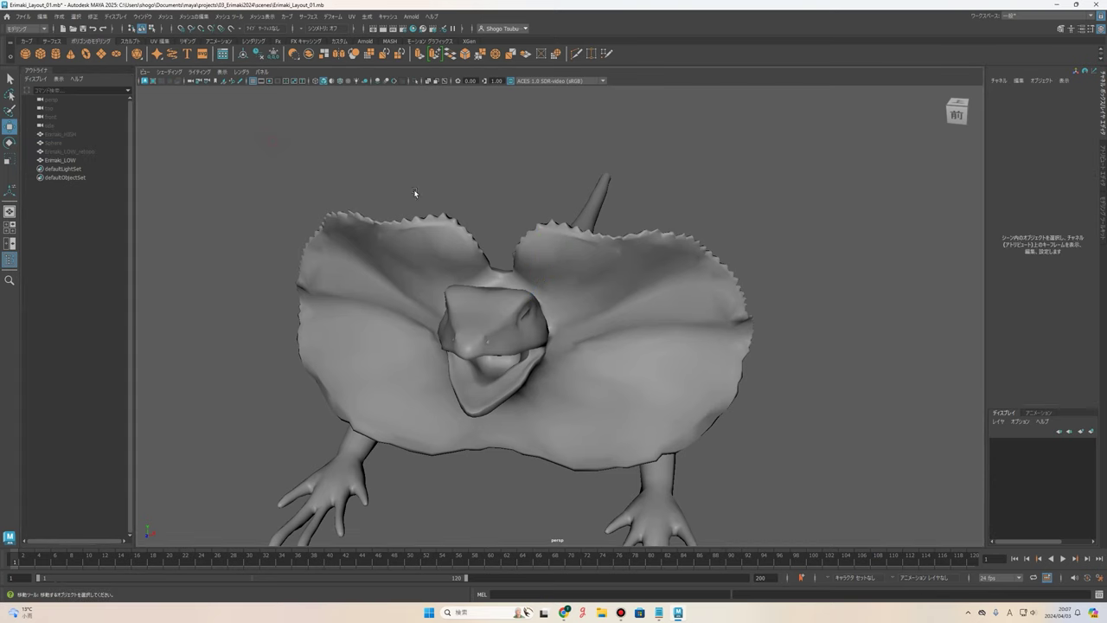
Delete Erimaki_HIGH and Erimaki_LOW_retopo from the scene.
{"action": "left_click_drag", "start_coordinate": [736, 324], "coordinate": [247, 205], "text": "alt"}
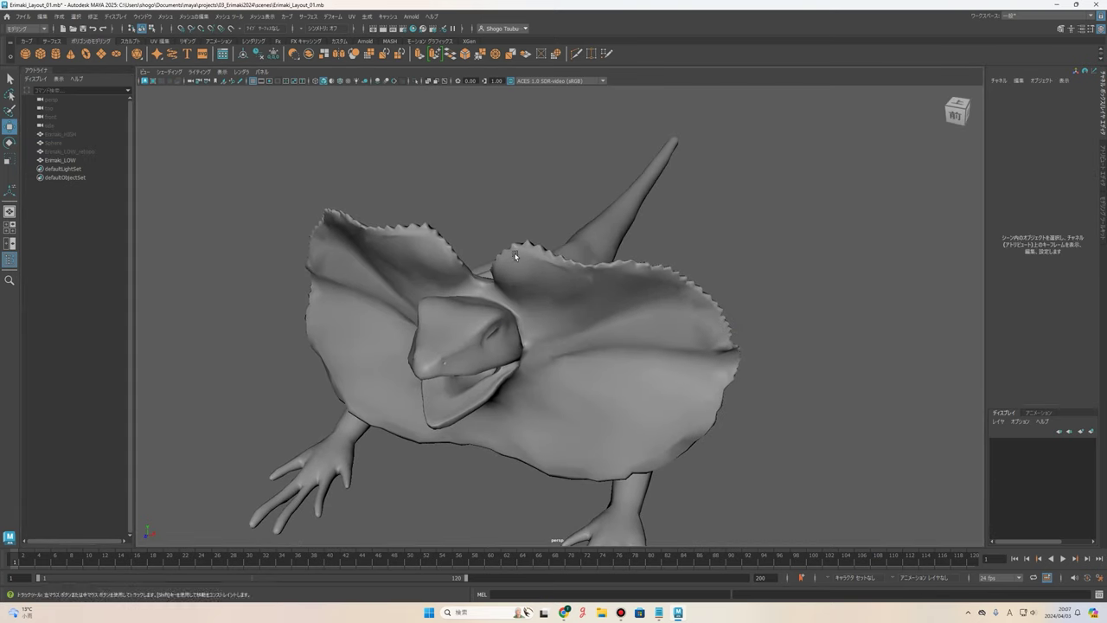
{"action": "left_click_drag", "start_coordinate": [596, 236], "coordinate": [612, 223], "text": "alt"}
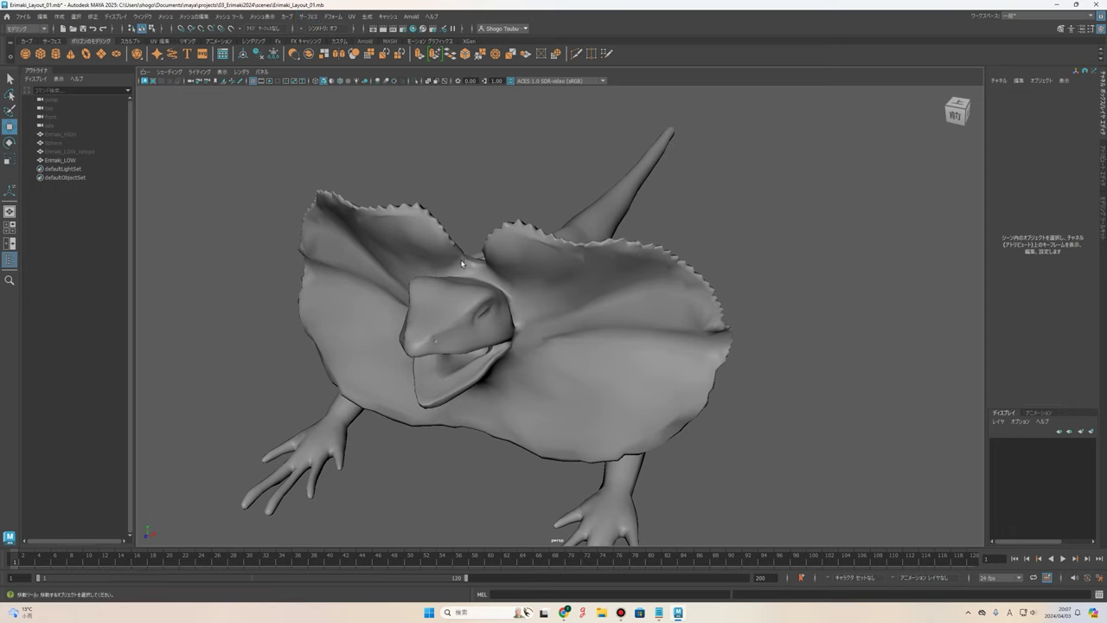
{"action": "mouse_move", "coordinate": [580, 303]}
{"action": "left_mouse_down", "text": "alt"}
{"action": "mouse_move", "coordinate": [653, 331]}
{"action": "mouse_move", "coordinate": [564, 335]}
{"action": "left_mouse_up", "text": "alt"}
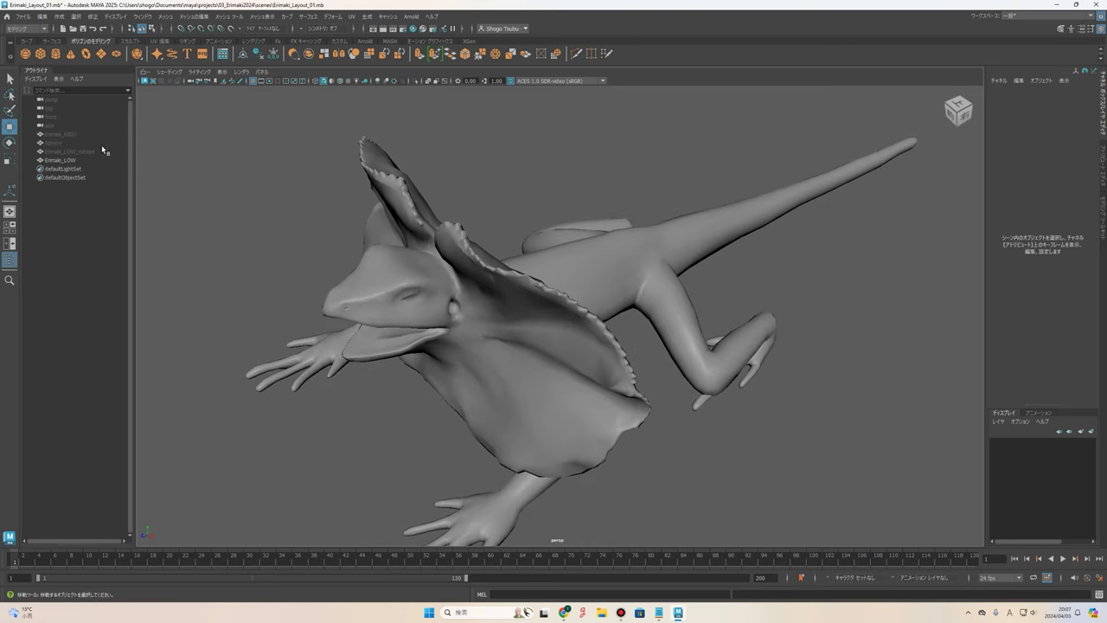
{"action": "left_click", "coordinate": [62, 134]}
{"action": "left_click", "coordinate": [74, 151], "text": "ctrl"}
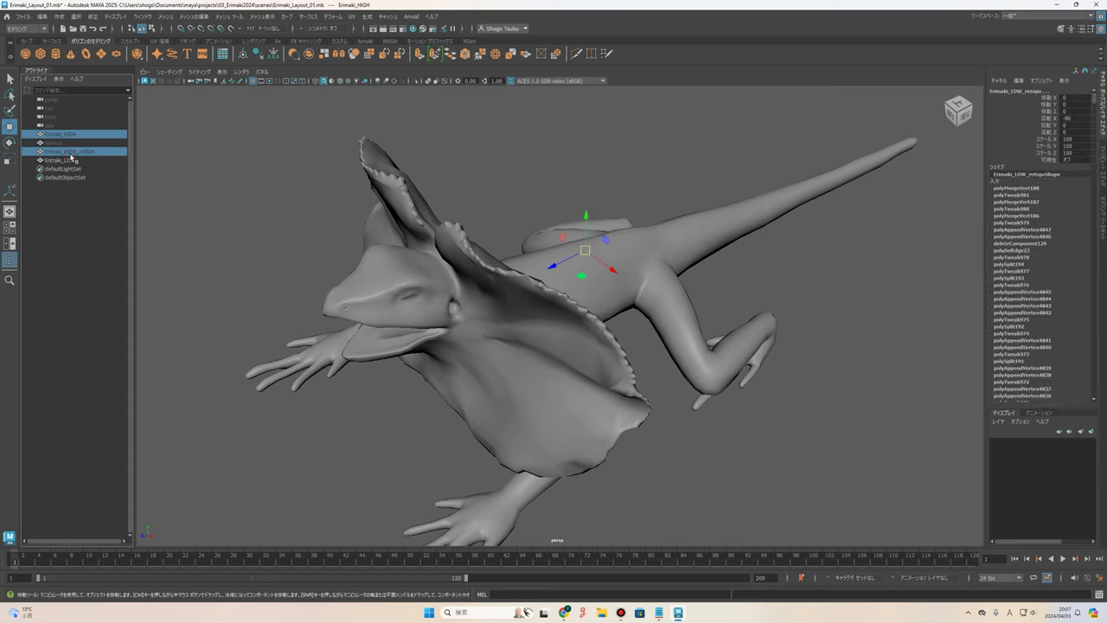
{"action": "key", "text": "Delete"}
Check the remaining Erimaki_LOW lizard and save the scene as Erimaki_Layout_02.mb.
{"action": "left_click", "coordinate": [69, 136]}
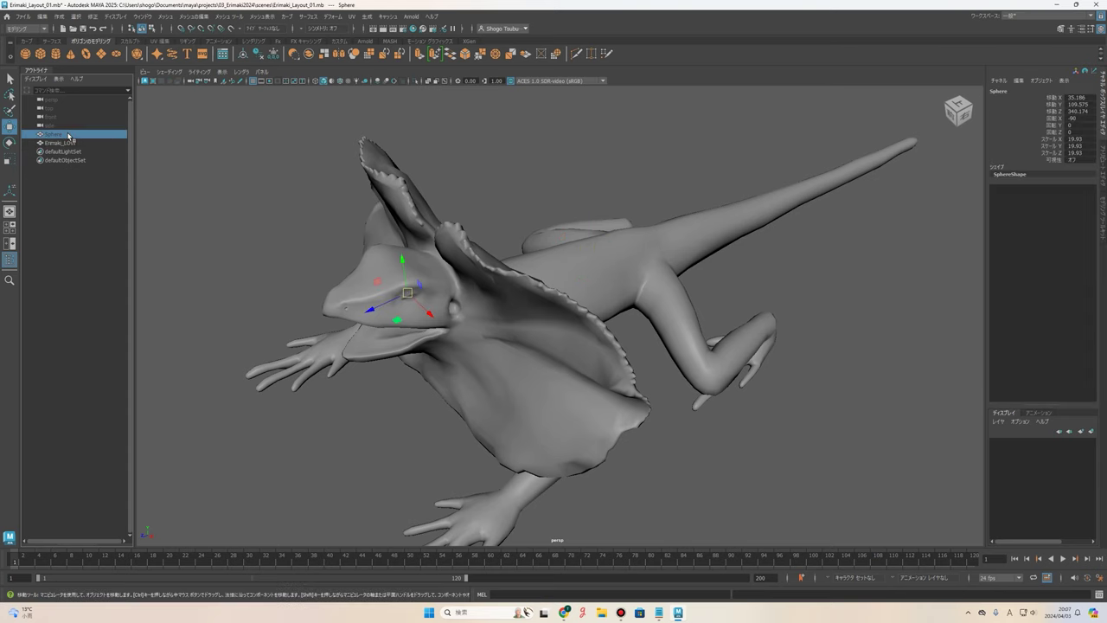
{"action": "key", "text": "h"}
{"action": "scroll", "coordinate": [444, 166], "scroll_direction": "up", "scroll_amount": 2}
{"action": "left_click", "coordinate": [445, 166]}
{"action": "scroll", "coordinate": [693, 274], "scroll_direction": "up", "scroll_amount": 3}
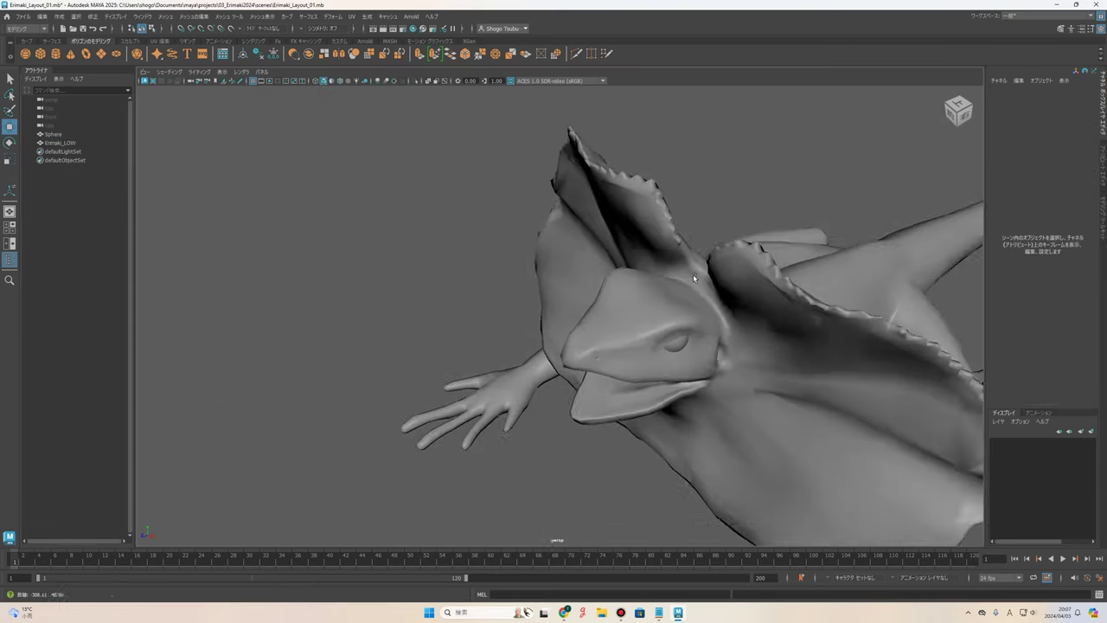
{"action": "scroll", "coordinate": [666, 246], "scroll_direction": "up", "scroll_amount": 2}
{"action": "left_click_drag", "start_coordinate": [666, 246], "coordinate": [660, 341], "text": "alt"}
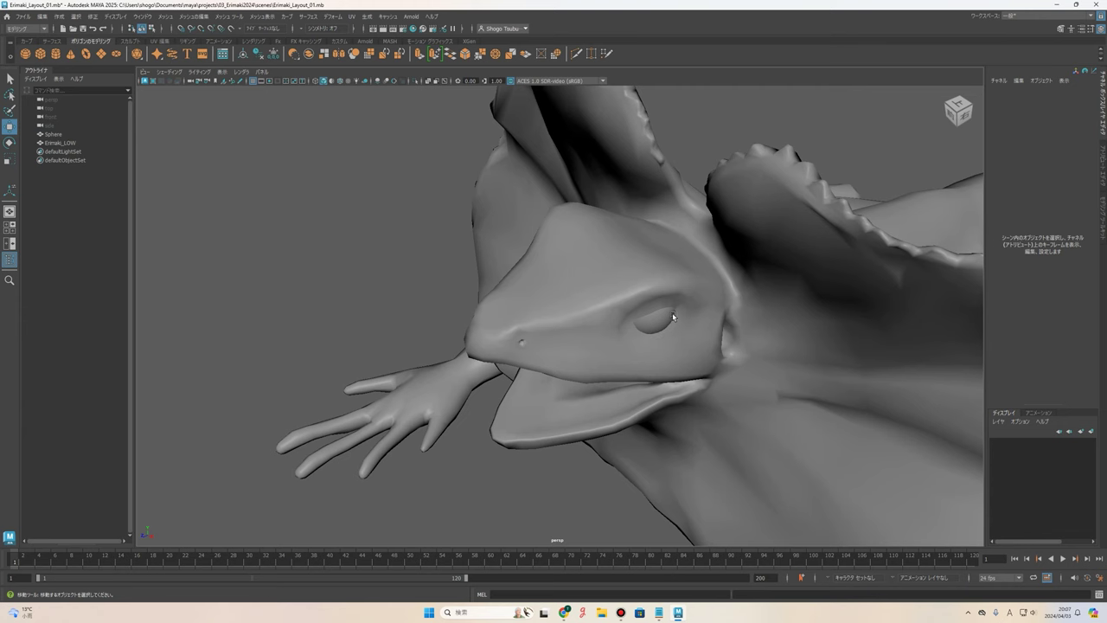
{"action": "scroll", "coordinate": [682, 275], "scroll_direction": "down", "scroll_amount": 5}
{"action": "left_click_drag", "start_coordinate": [797, 296], "coordinate": [545, 362], "text": "alt"}
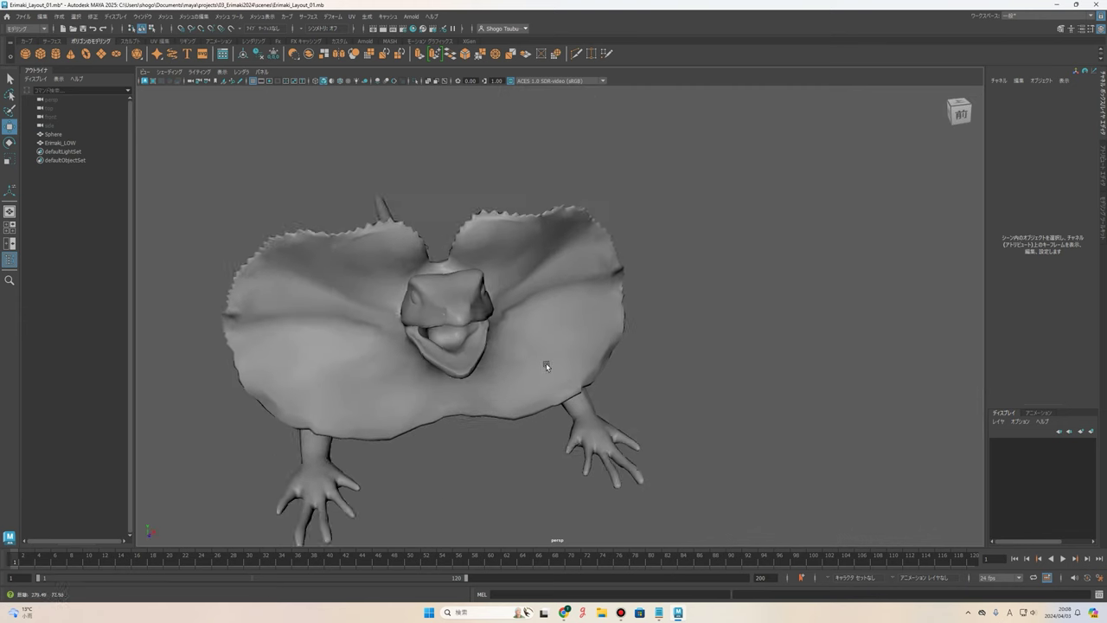
{"action": "scroll", "coordinate": [620, 332], "scroll_direction": "up", "scroll_amount": 3}
{"action": "left_click", "coordinate": [57, 143]}
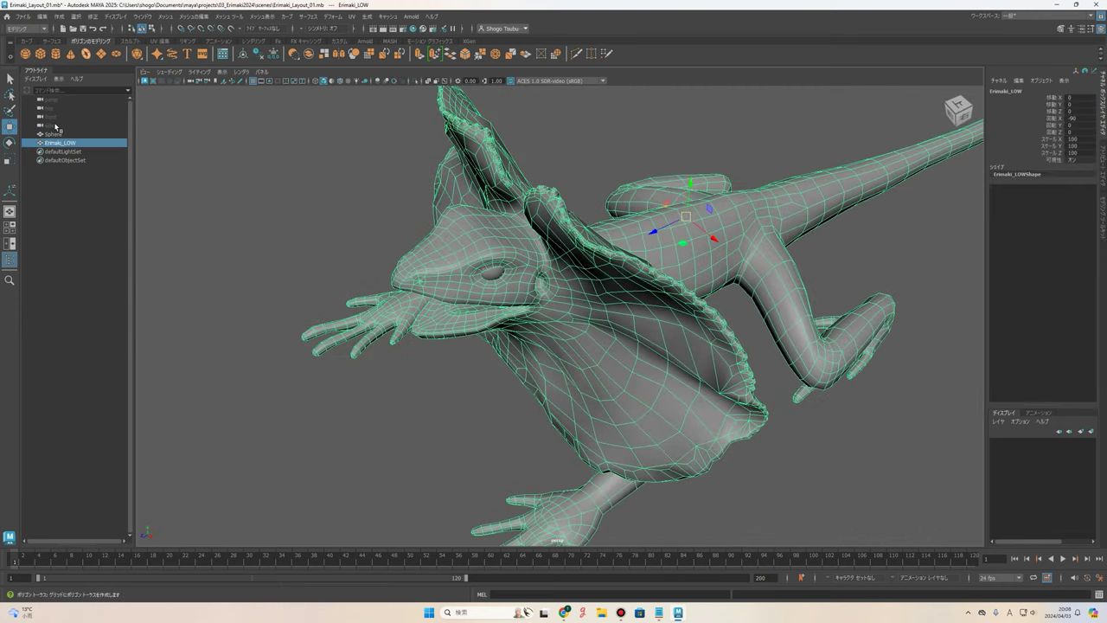
{"action": "left_click", "coordinate": [294, 163]}
{"action": "key", "text": "ctrl+shift+s"}
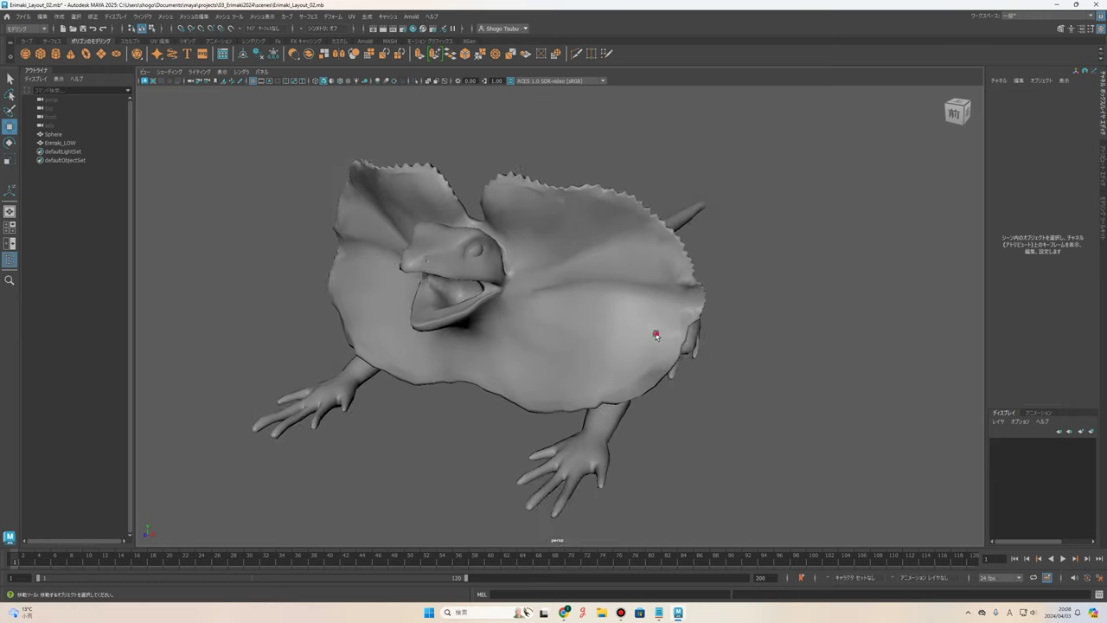
In Hypershade, create an aiStandardSurface material by searching 'aist'.
{"action": "left_click_drag", "start_coordinate": [657, 336], "coordinate": [674, 389], "text": "alt"}
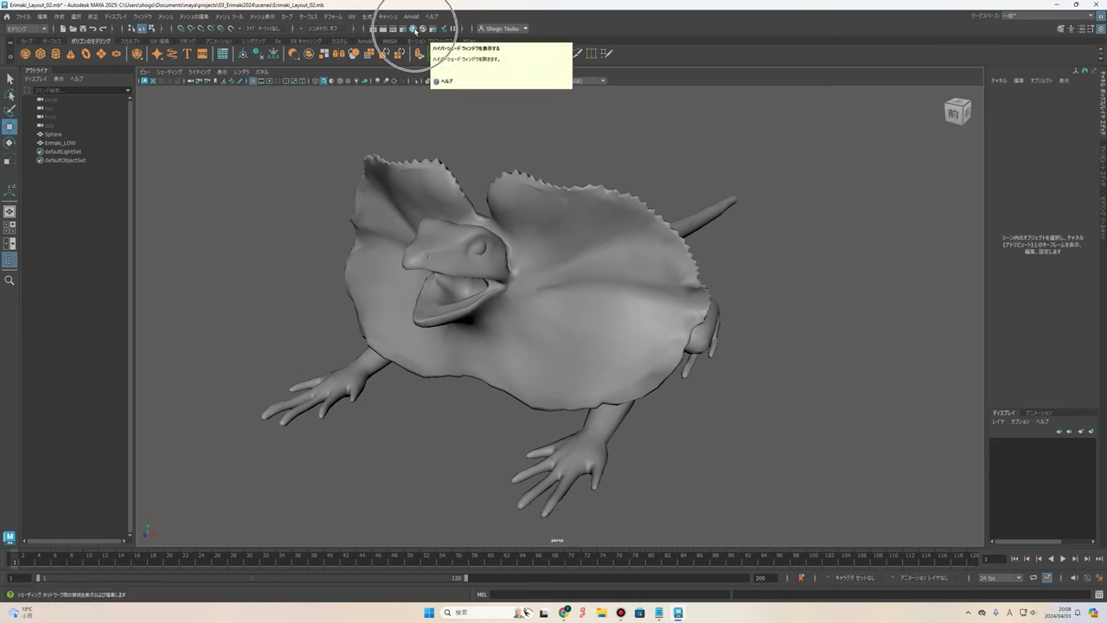
{"action": "left_click", "coordinate": [415, 29]}
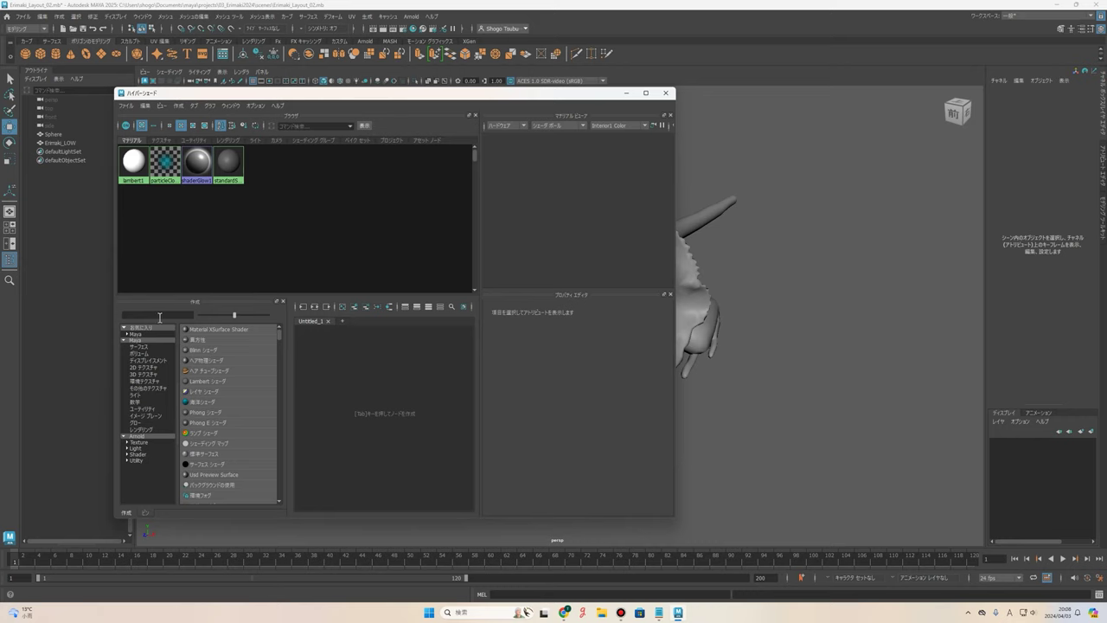
{"action": "left_click", "coordinate": [160, 314]}
{"action": "type", "text": "ai"}
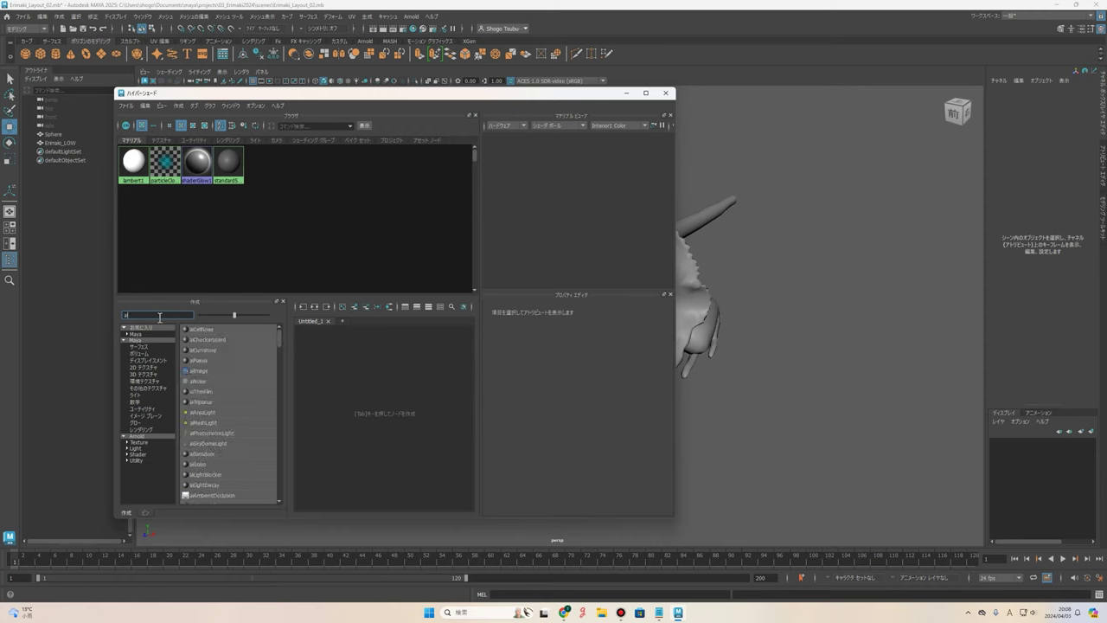
{"action": "type", "text": "st"}
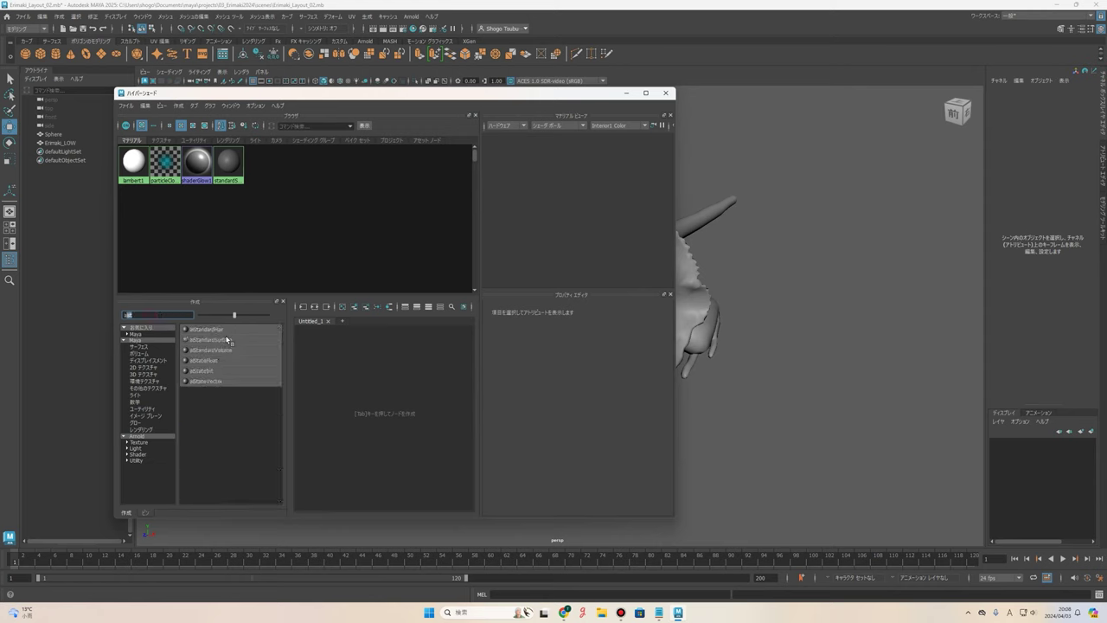
{"action": "key", "text": "ctrl"}
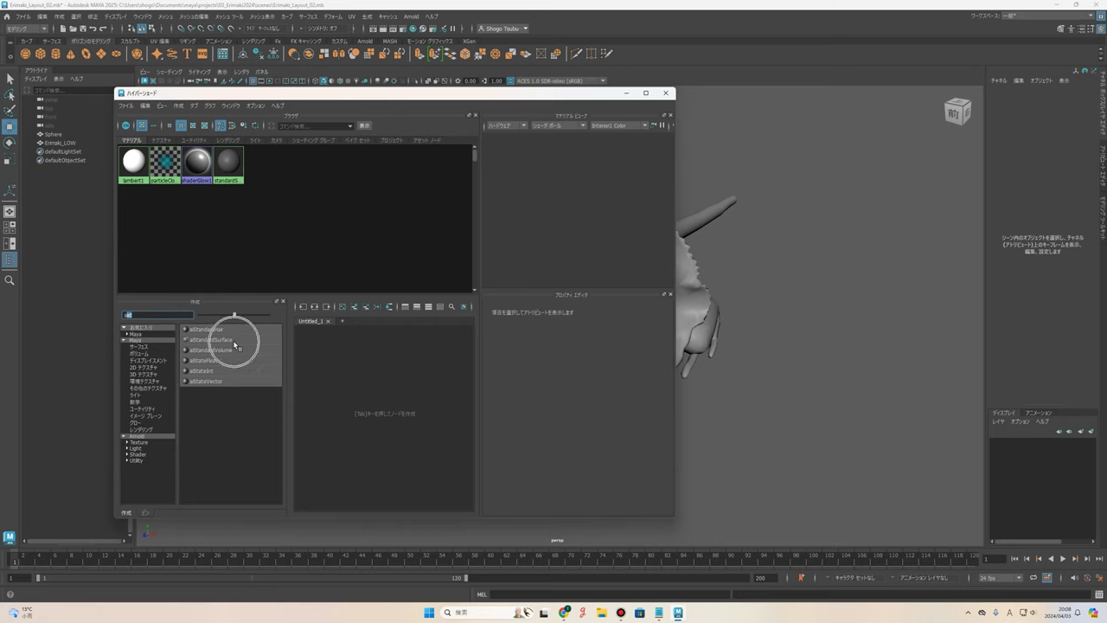
{"action": "key", "text": "ctrl"}
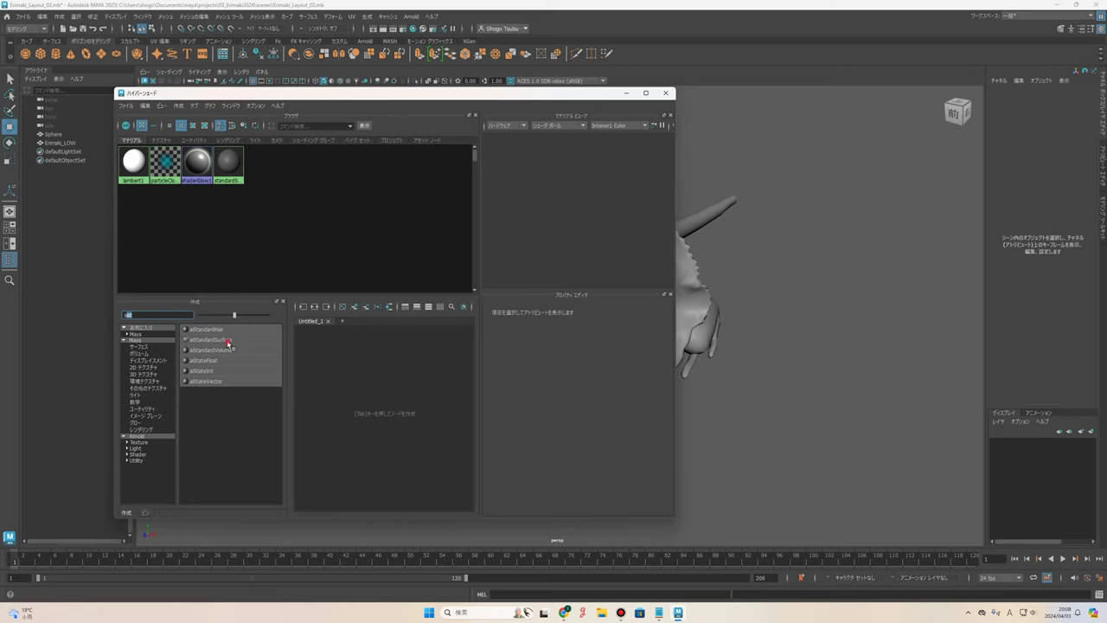
{"action": "left_click", "coordinate": [230, 342]}
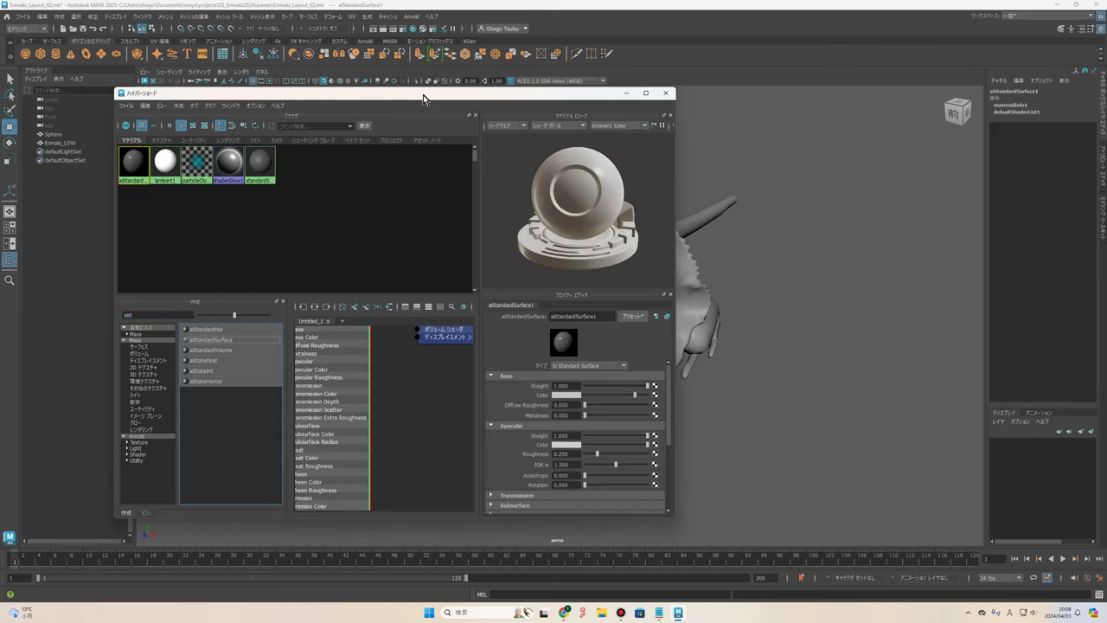
Open the Rename dialog for the new aiStandardSurface1 material.
{"action": "left_click_drag", "start_coordinate": [418, 102], "coordinate": [336, 105]}
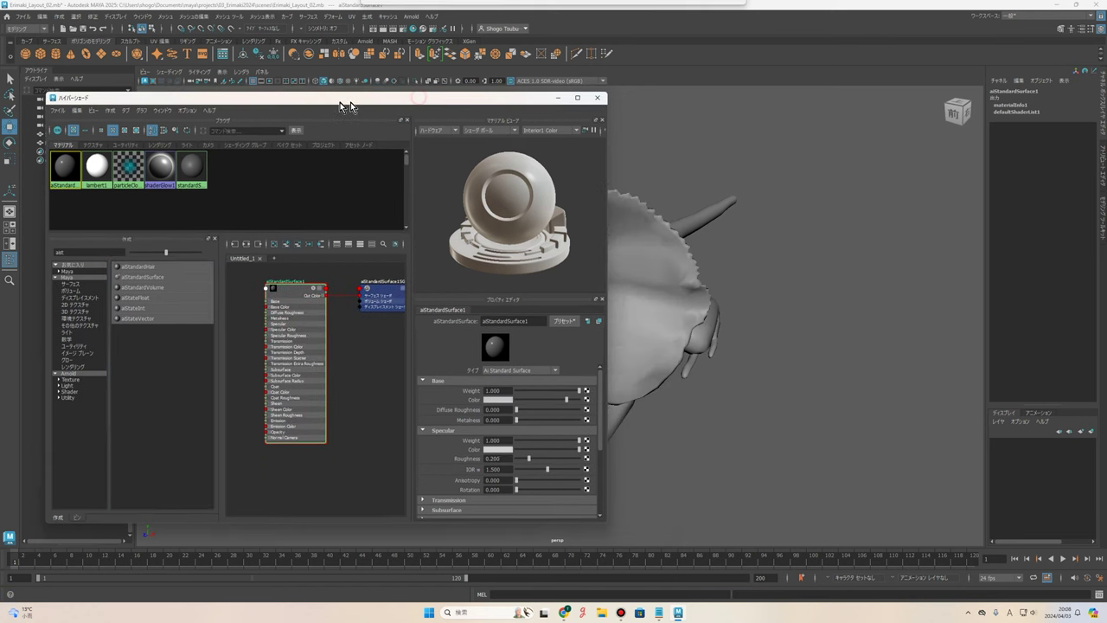
{"action": "right_click", "coordinate": [50, 170]}
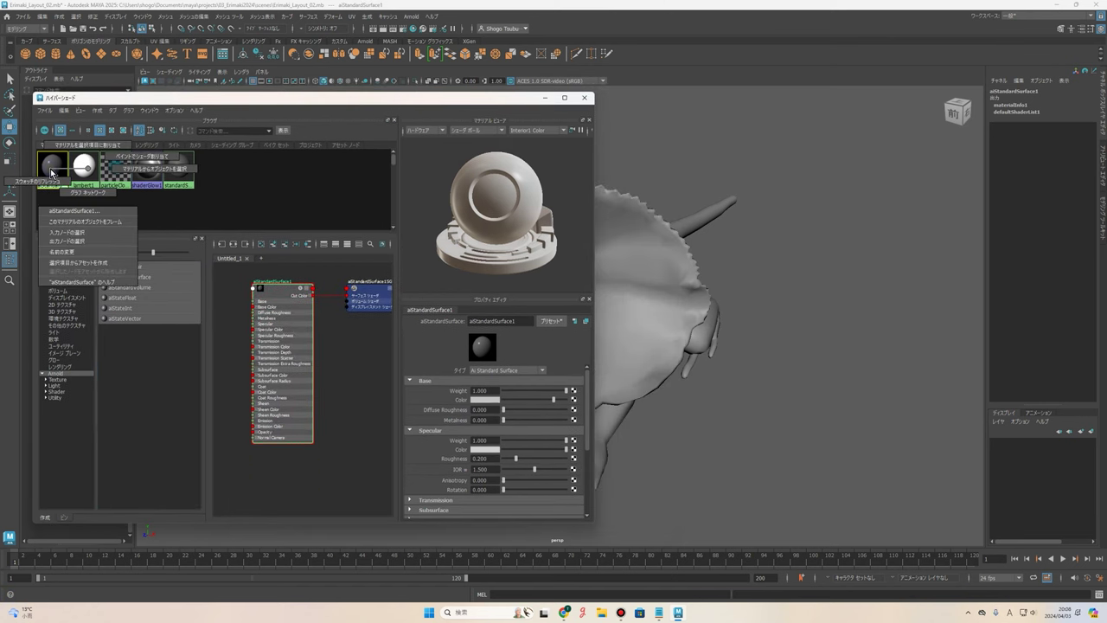
{"action": "left_click", "coordinate": [67, 251]}
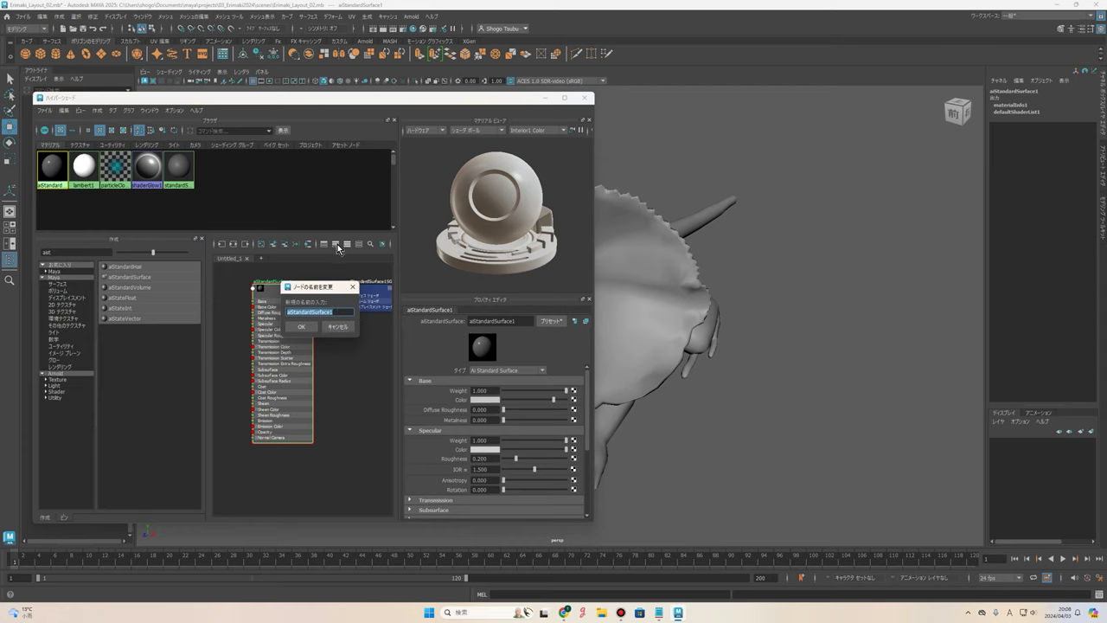
Rename aiStandardSurface1 to erimaki_mat and assign it to the selected Erimaki_LOW mesh.
{"action": "type", "text": "ar"}
{"action": "left_click", "coordinate": [308, 327]}
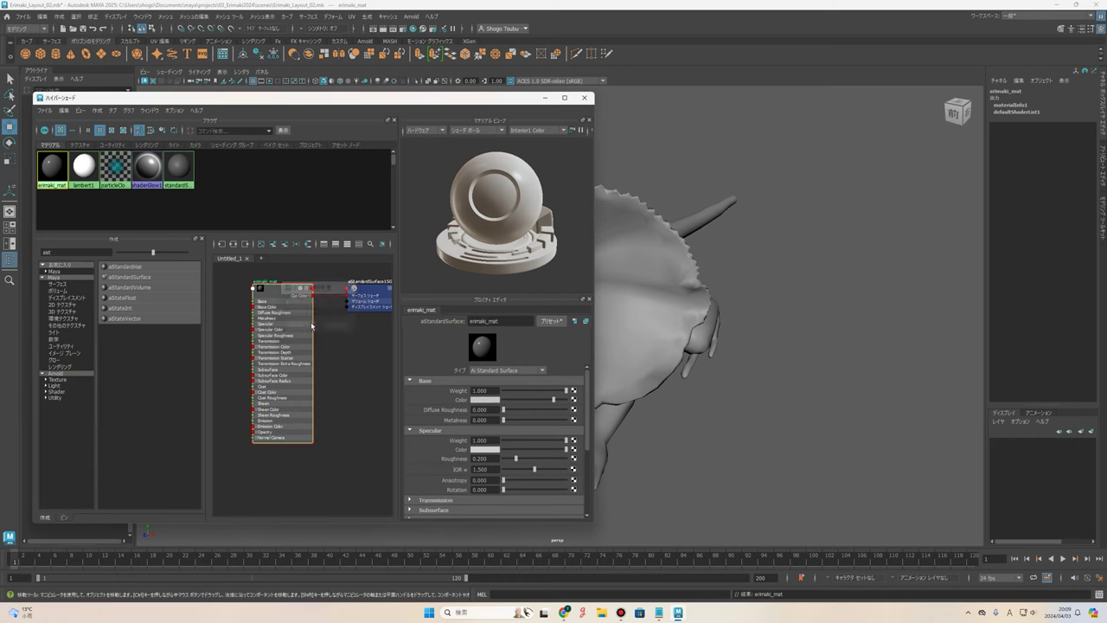
{"action": "left_click", "coordinate": [628, 266]}
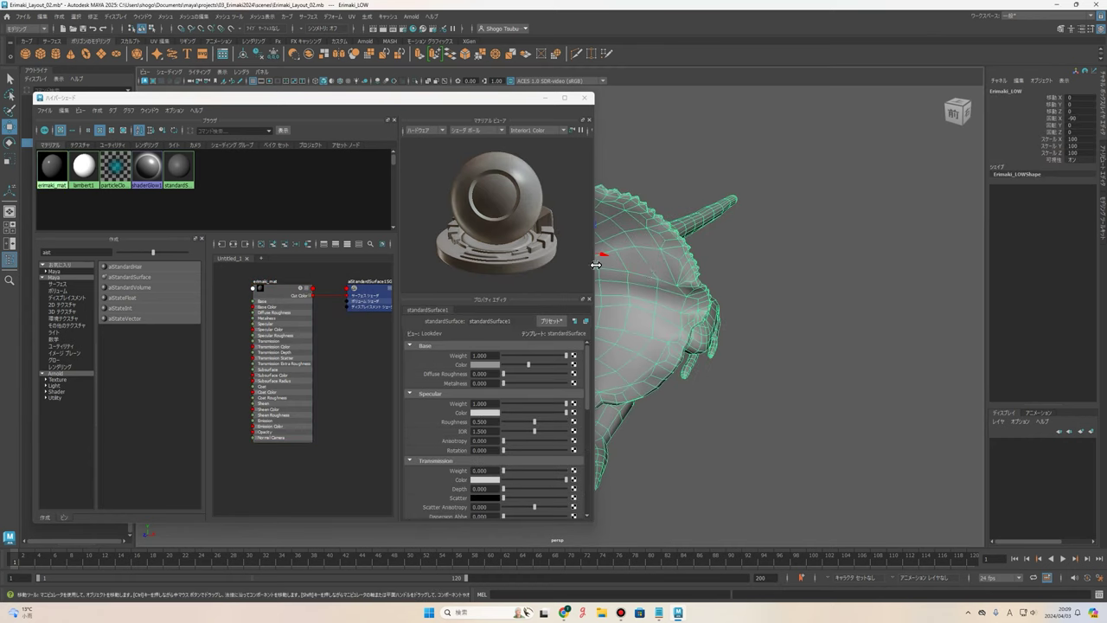
{"action": "left_click_drag", "start_coordinate": [596, 265], "coordinate": [420, 264]}
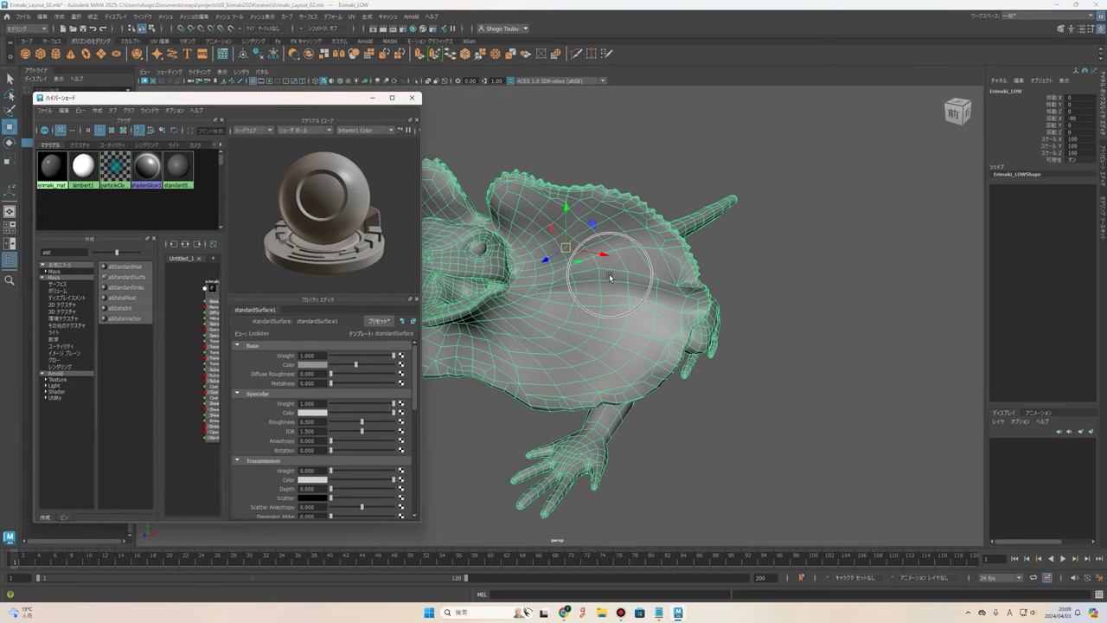
{"action": "right_click", "coordinate": [52, 169]}
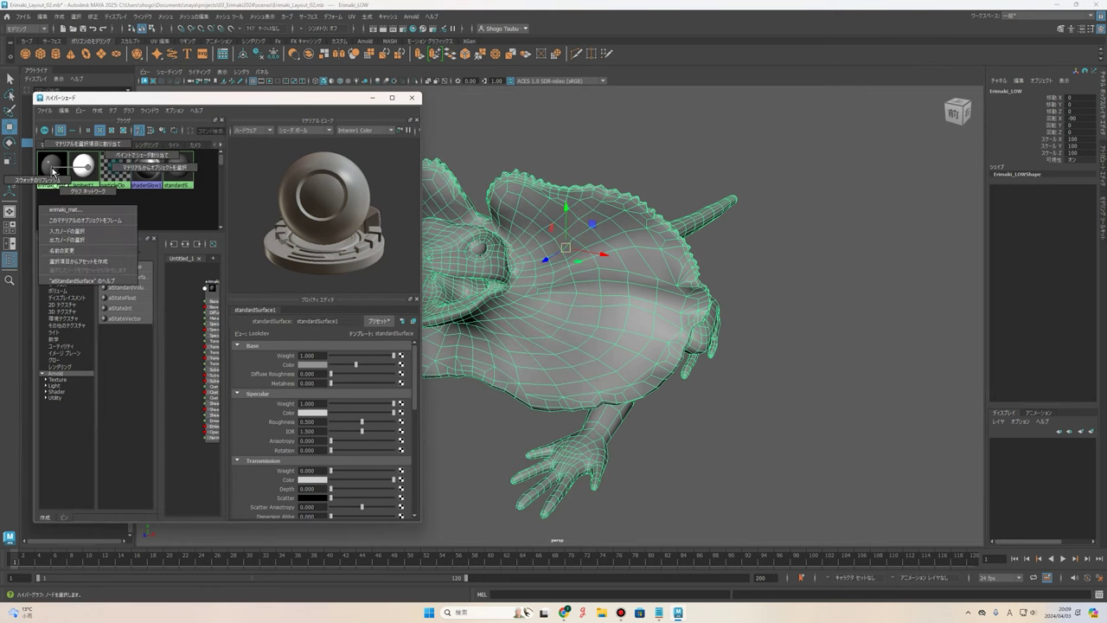
{"action": "left_click", "coordinate": [93, 145]}
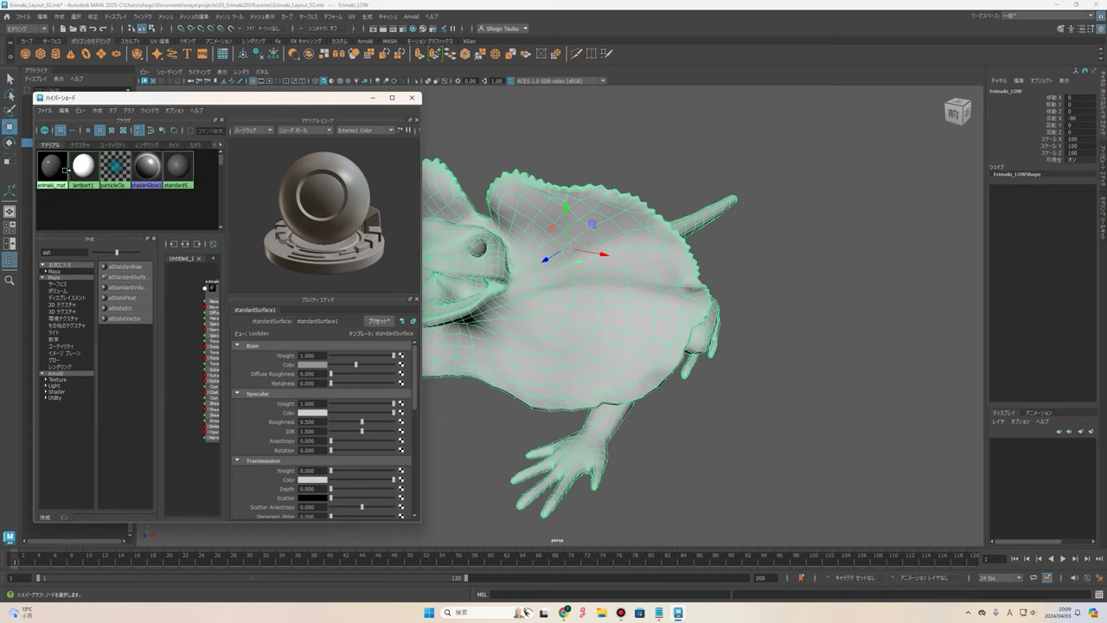
{"action": "left_click", "coordinate": [61, 171]}
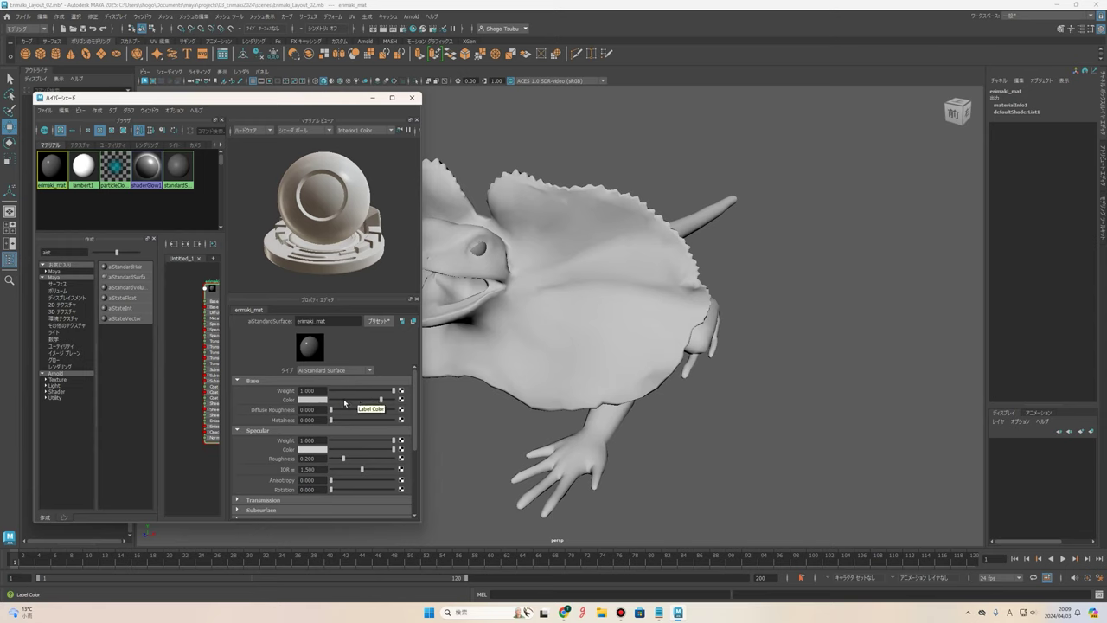
Darken erimaki_mat's Base Color and set its Specular Roughness to 0.497.
{"action": "left_click_drag", "start_coordinate": [344, 403], "coordinate": [340, 401]}
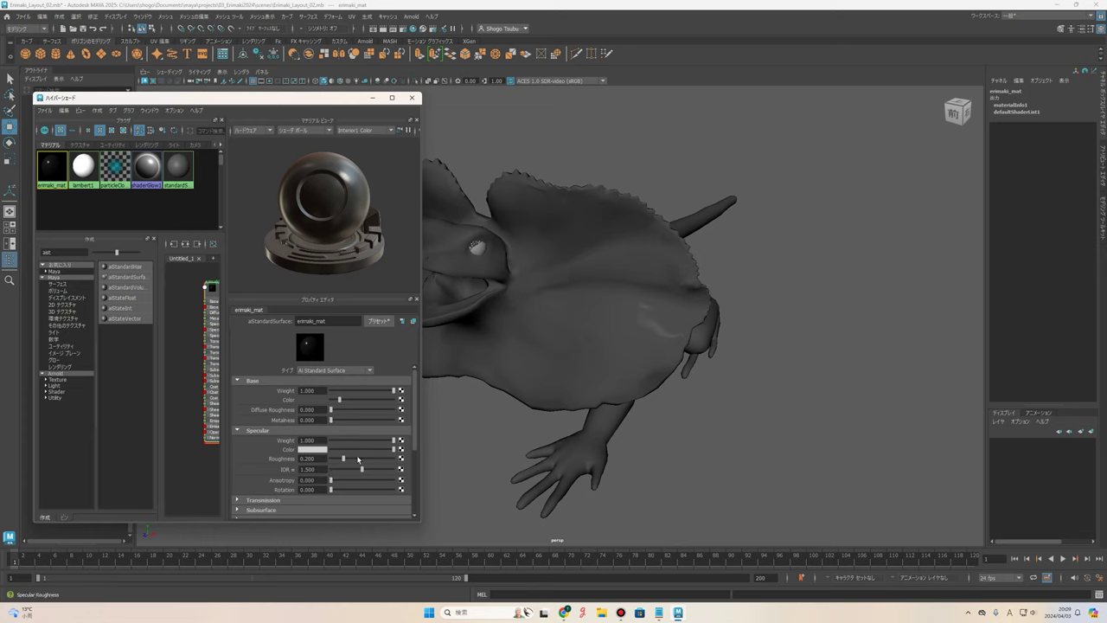
{"action": "left_click_drag", "start_coordinate": [360, 458], "coordinate": [361, 462]}
{"action": "mouse_move", "coordinate": [271, 98]}
{"action": "left_mouse_down"}
{"action": "mouse_move", "coordinate": [329, 101]}
{"action": "mouse_move", "coordinate": [319, 97]}
{"action": "left_mouse_up"}
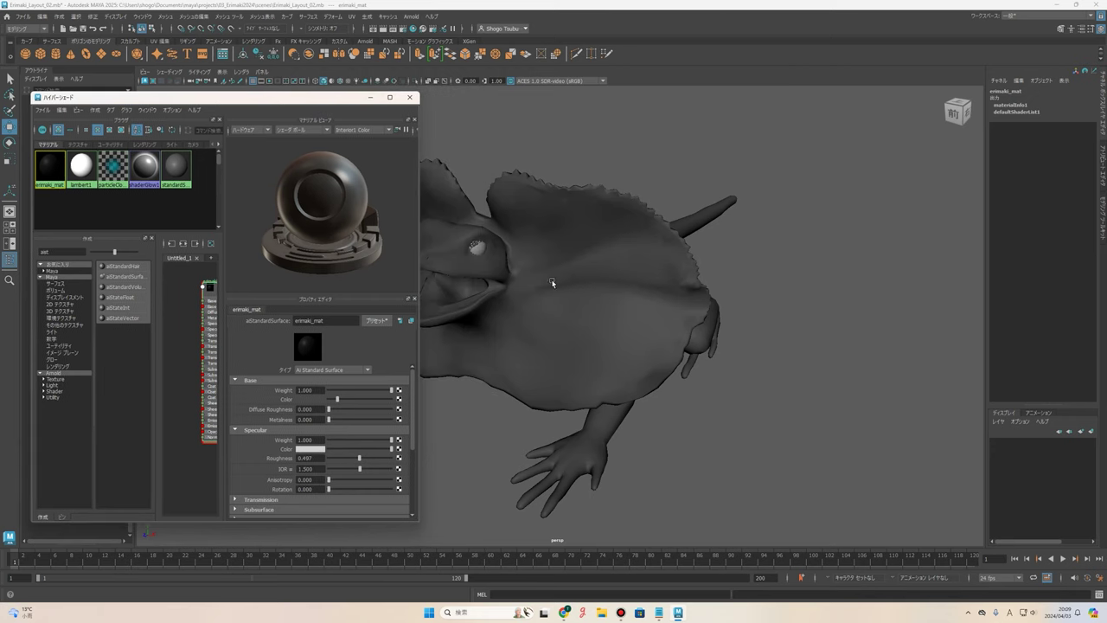
{"action": "mouse_move", "coordinate": [775, 236]}
{"action": "left_mouse_down", "text": "alt"}
{"action": "mouse_move", "coordinate": [432, 272]}
{"action": "mouse_move", "coordinate": [680, 238]}
{"action": "left_mouse_up", "text": "alt"}
Connect a new File texture to aiStandardSurface1SG's Displacement Material.
{"action": "left_click_drag", "start_coordinate": [370, 97], "coordinate": [465, 93]}
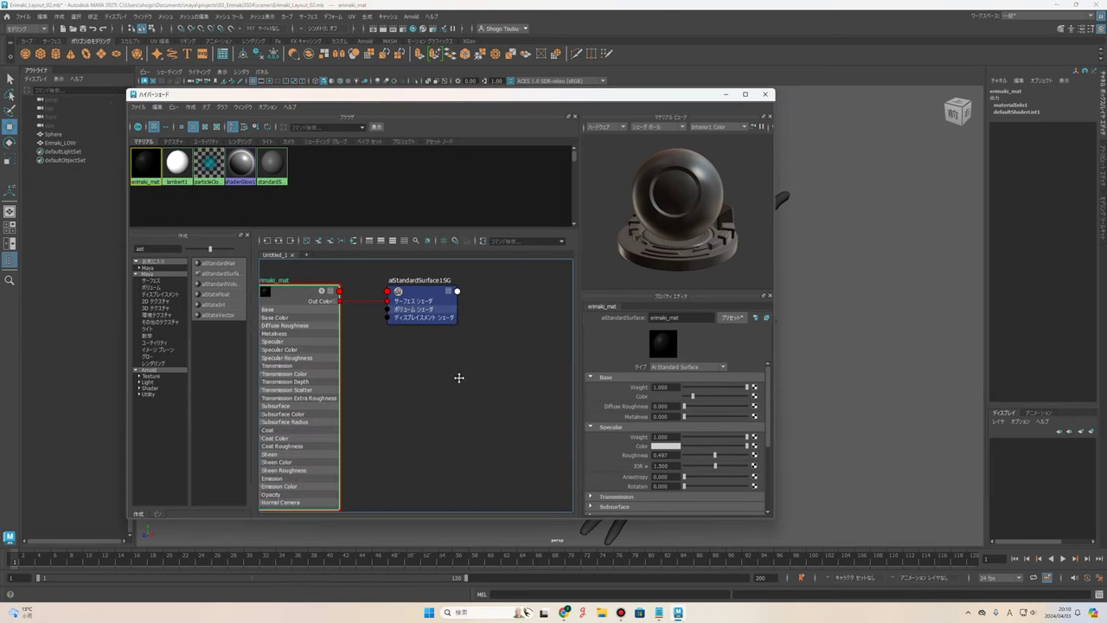
{"action": "scroll", "coordinate": [485, 371], "scroll_direction": "up", "scroll_amount": 2}
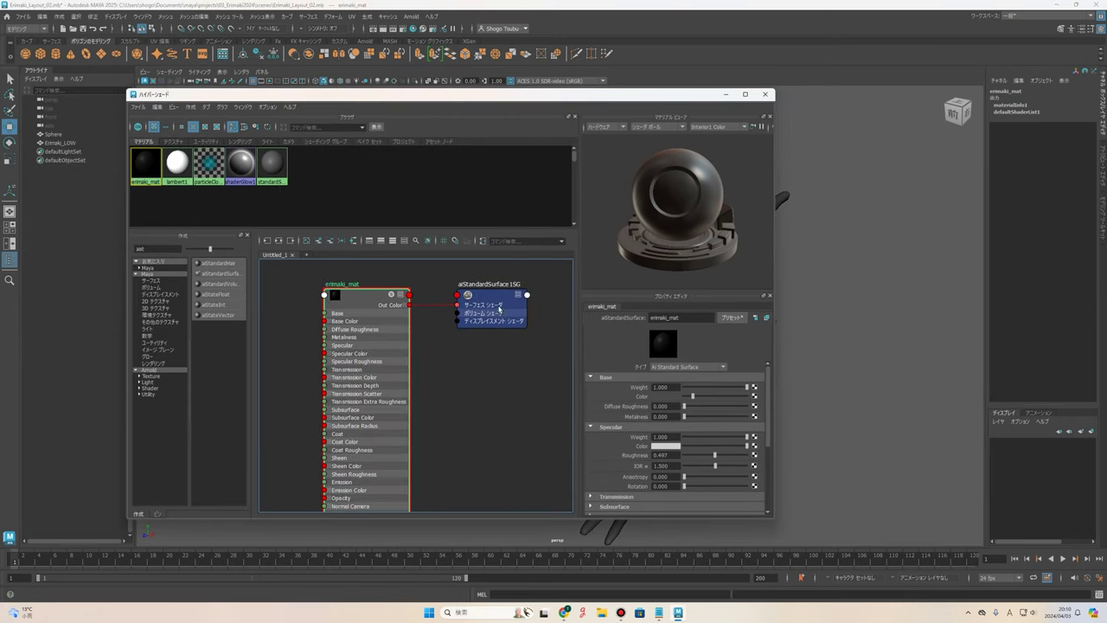
{"action": "left_click", "coordinate": [345, 299]}
{"action": "left_click", "coordinate": [514, 294]}
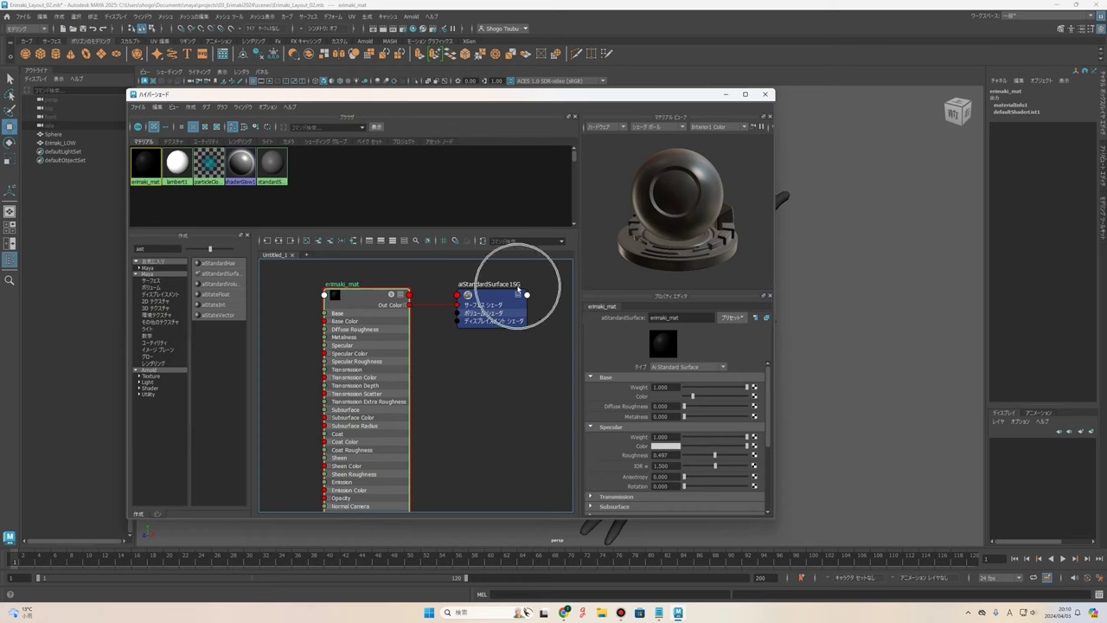
{"action": "left_click", "coordinate": [494, 297]}
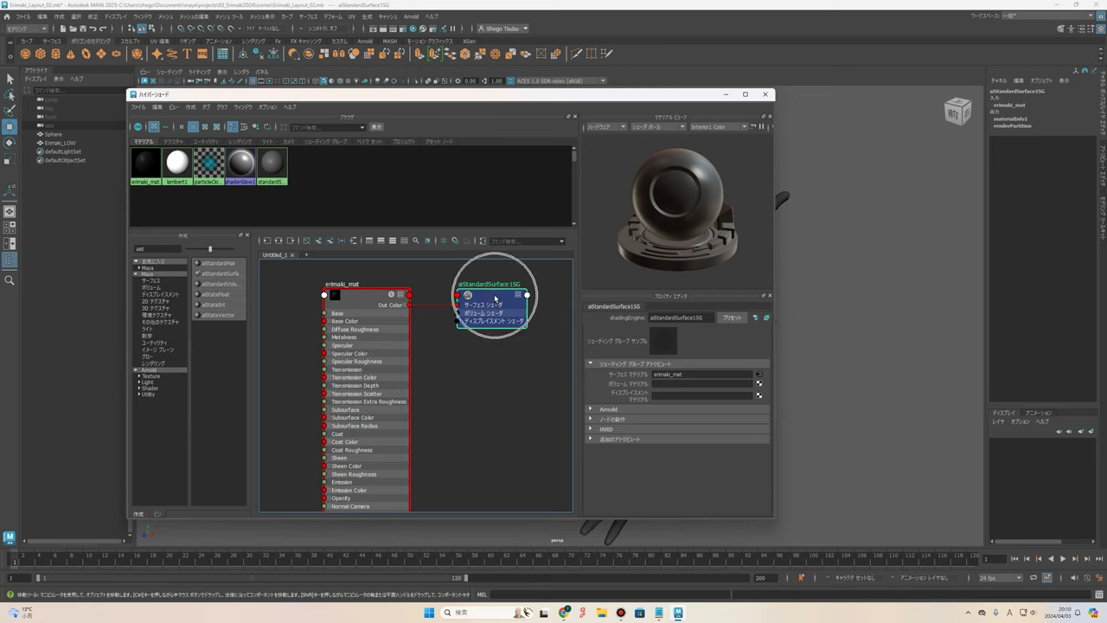
{"action": "left_click", "coordinate": [673, 303]}
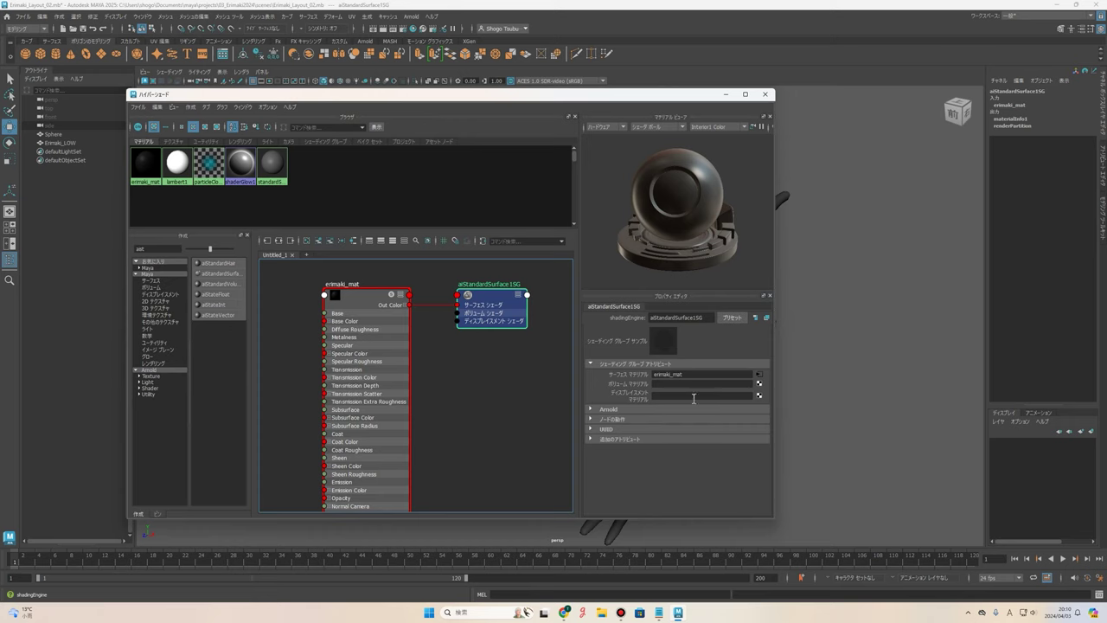
{"action": "left_click", "coordinate": [760, 398]}
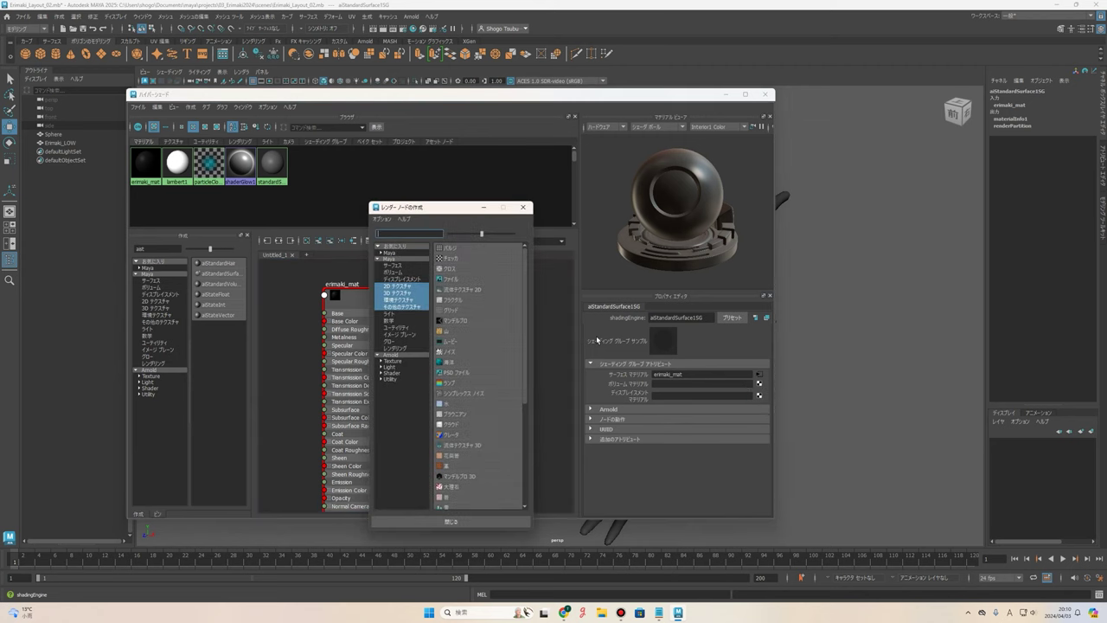
{"action": "left_click", "coordinate": [453, 279]}
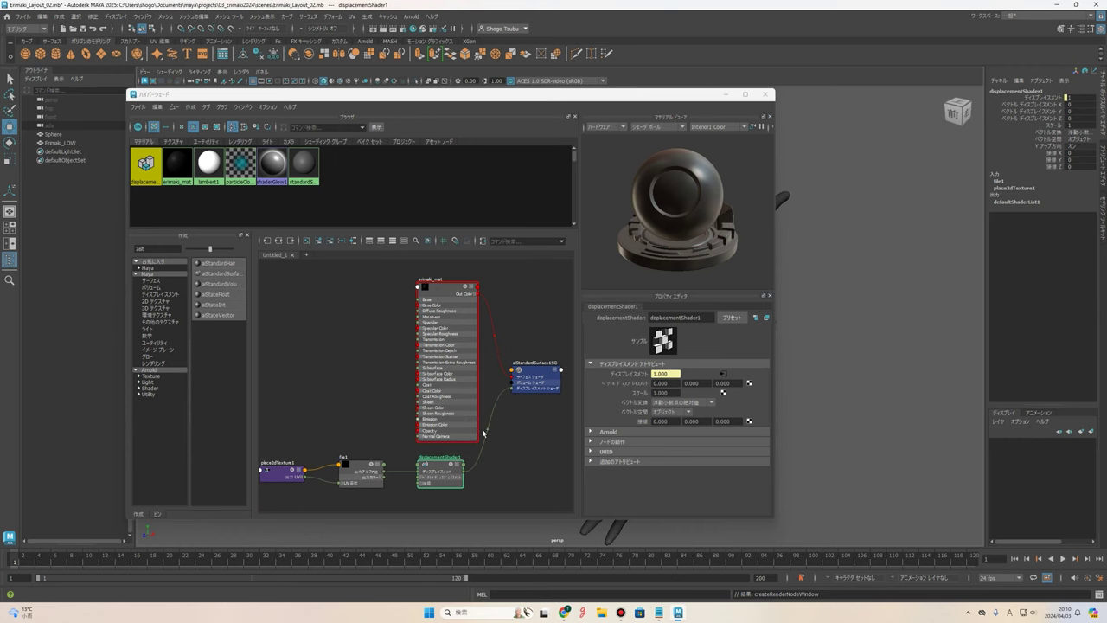
Select the file1 texture node and open its Image Name file browser.
{"action": "middle_click_drag", "start_coordinate": [469, 499], "coordinate": [495, 468], "text": "alt"}
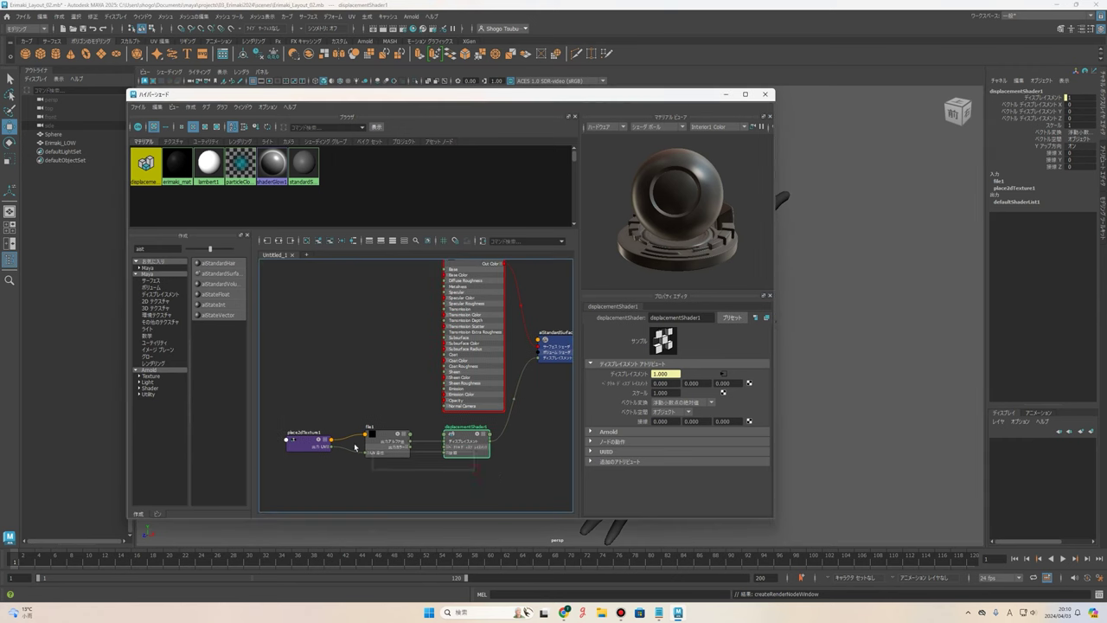
{"action": "left_click", "coordinate": [381, 440]}
{"action": "left_click", "coordinate": [389, 448]}
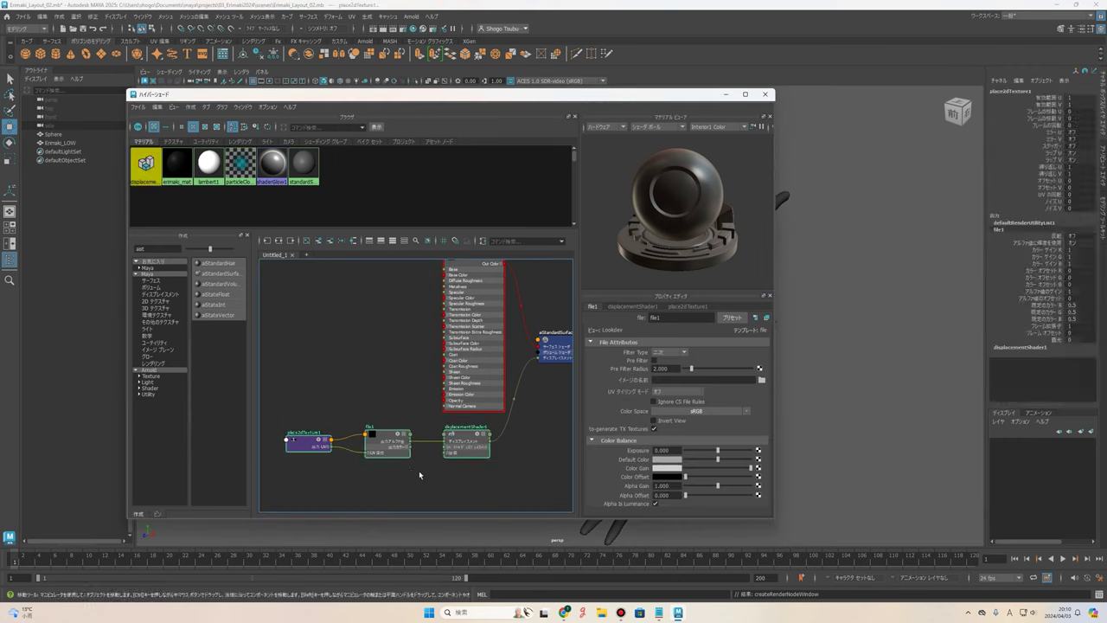
{"action": "left_click", "coordinate": [419, 470]}
{"action": "left_click", "coordinate": [391, 449]}
{"action": "left_click", "coordinate": [390, 446]}
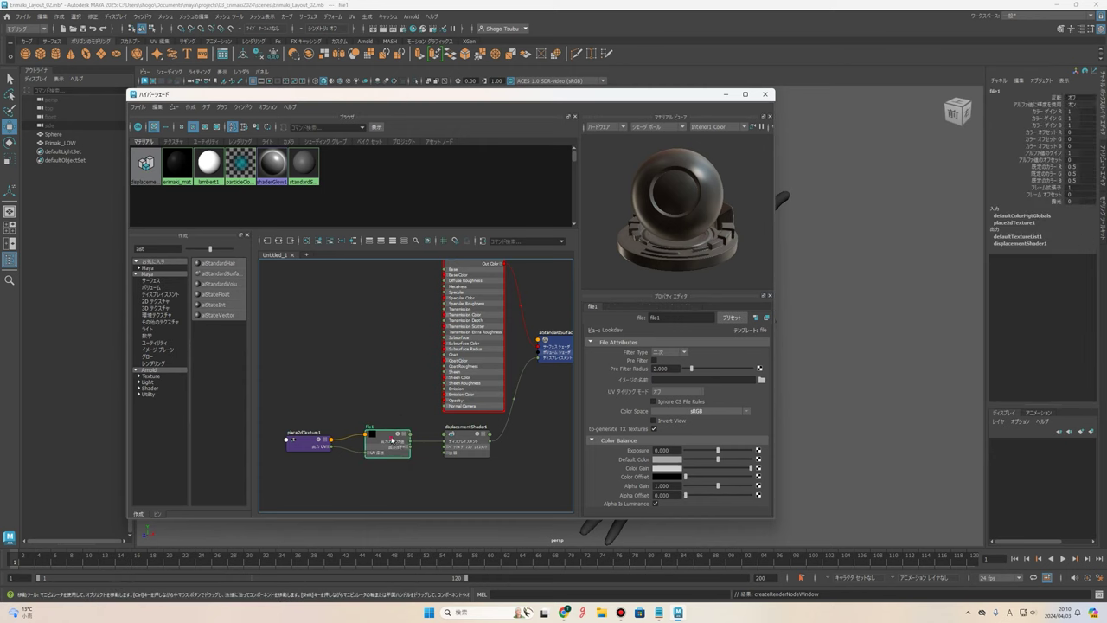
{"action": "left_click", "coordinate": [390, 441]}
{"action": "left_click", "coordinate": [391, 441]}
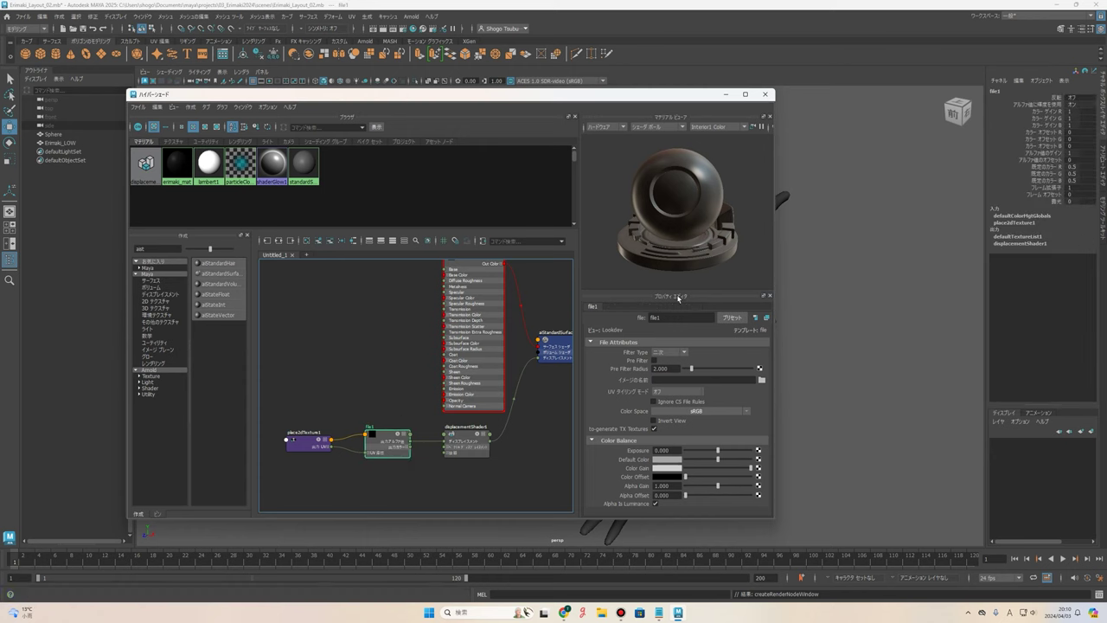
{"action": "left_click", "coordinate": [660, 381]}
{"action": "left_click", "coordinate": [768, 381]}
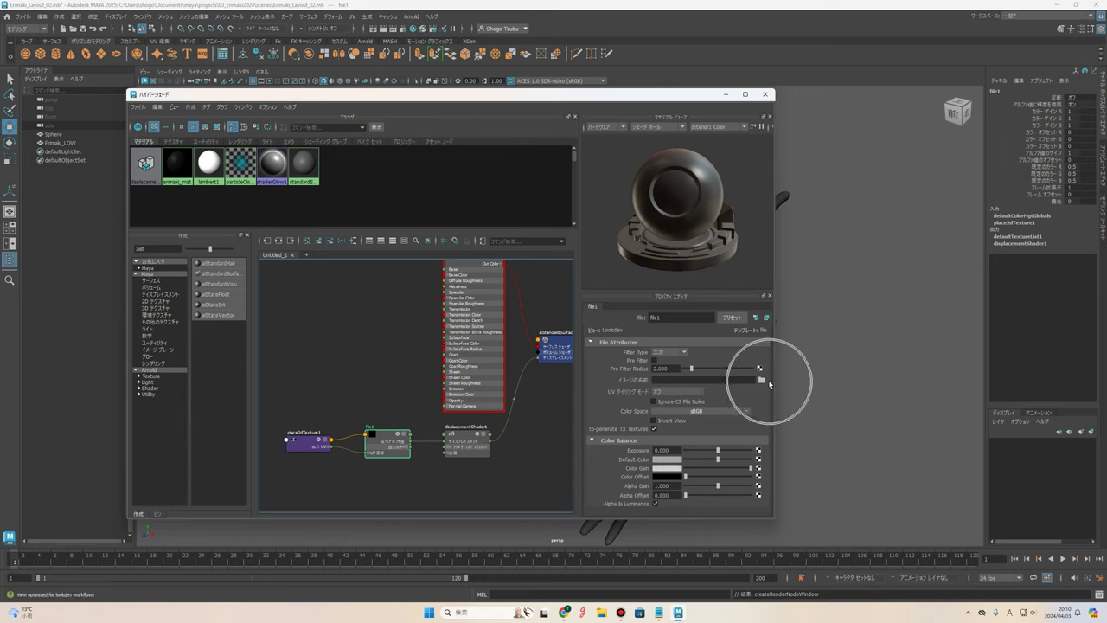
{"action": "left_click", "coordinate": [762, 381]}
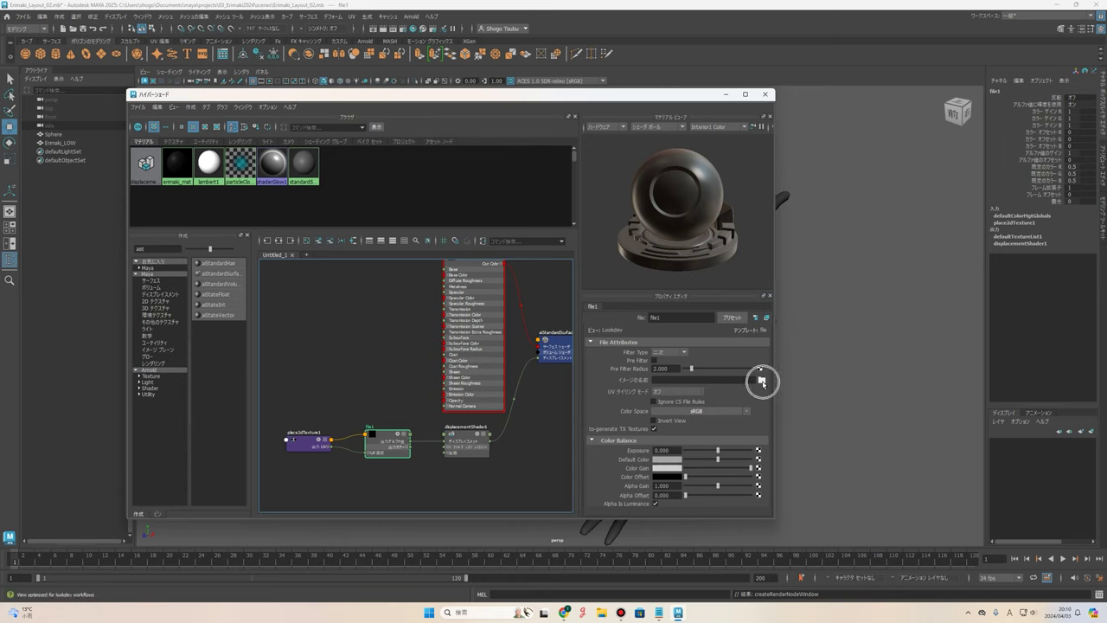
{"action": "left_click", "coordinate": [762, 382]}
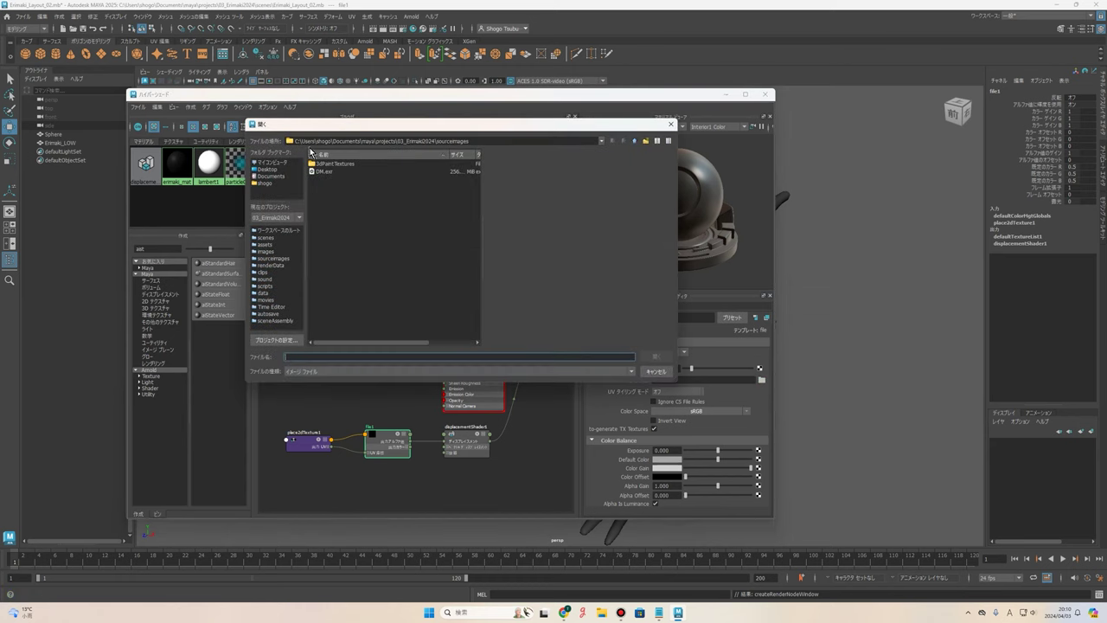
Load sourceimages/DM.exr as file1's image, keeping its Color Space as Raw.
{"action": "left_click_drag", "start_coordinate": [478, 141], "coordinate": [438, 138]}
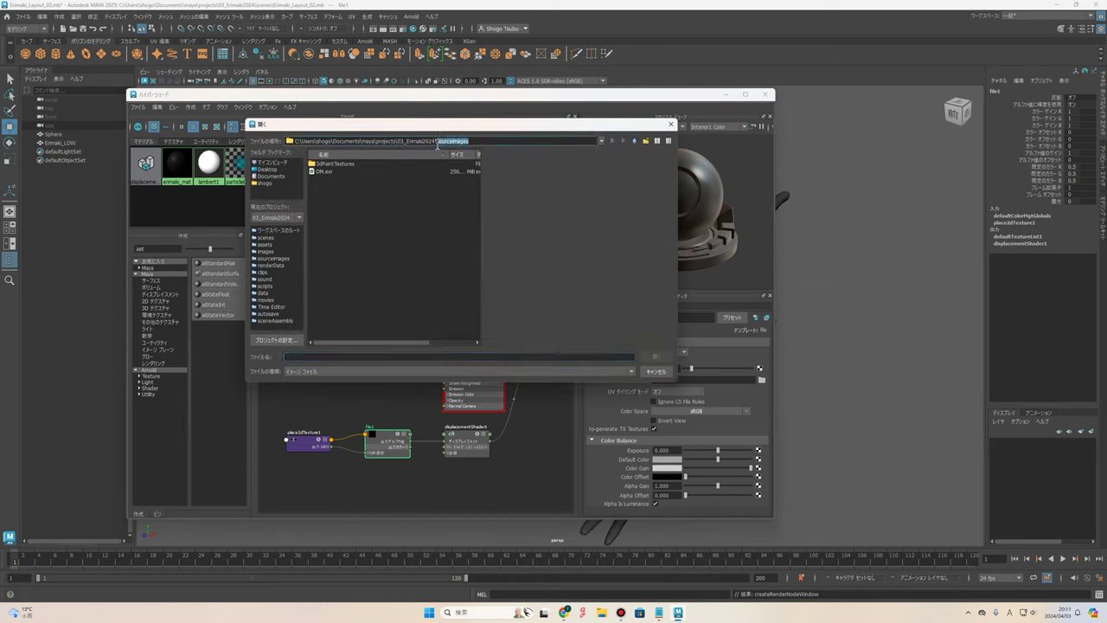
{"action": "left_click", "coordinate": [479, 141]}
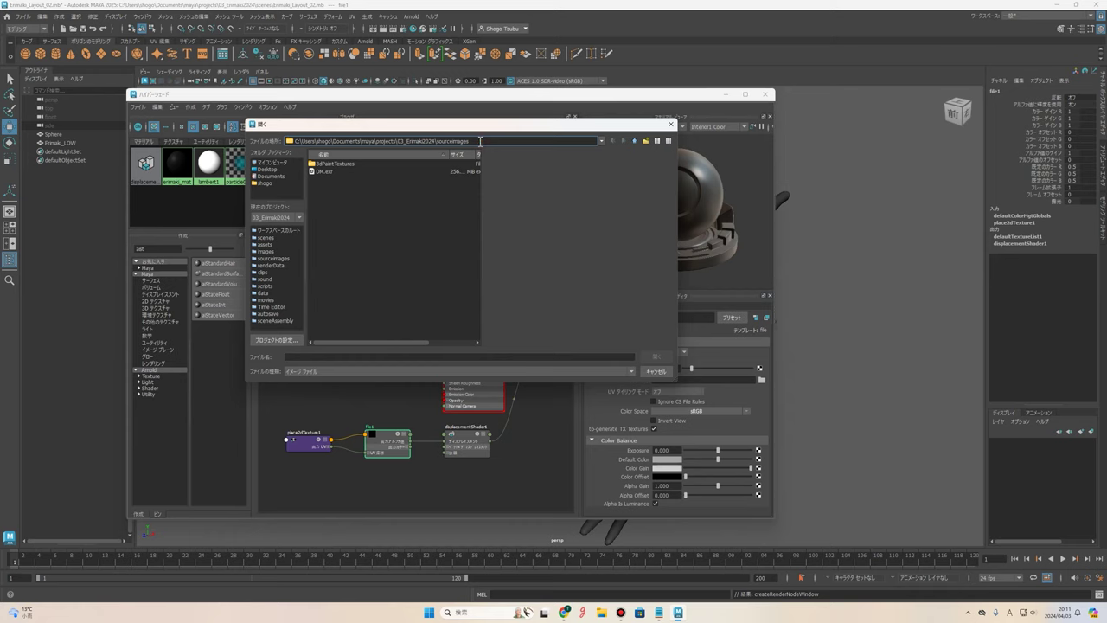
{"action": "left_click", "coordinate": [344, 174]}
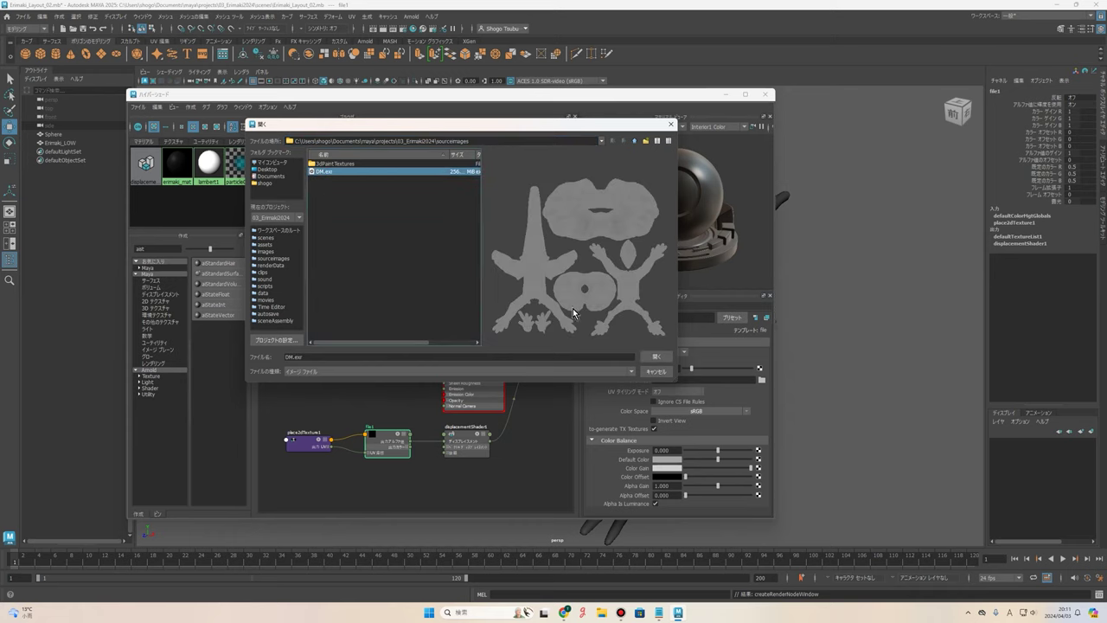
{"action": "left_click", "coordinate": [650, 358]}
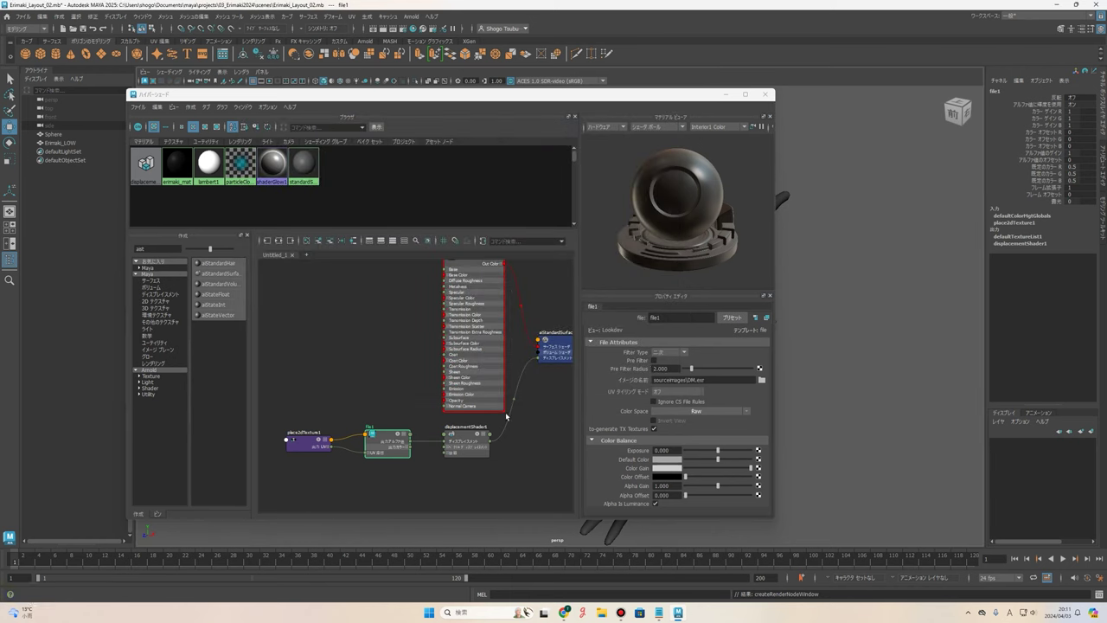
{"action": "left_click", "coordinate": [640, 412]}
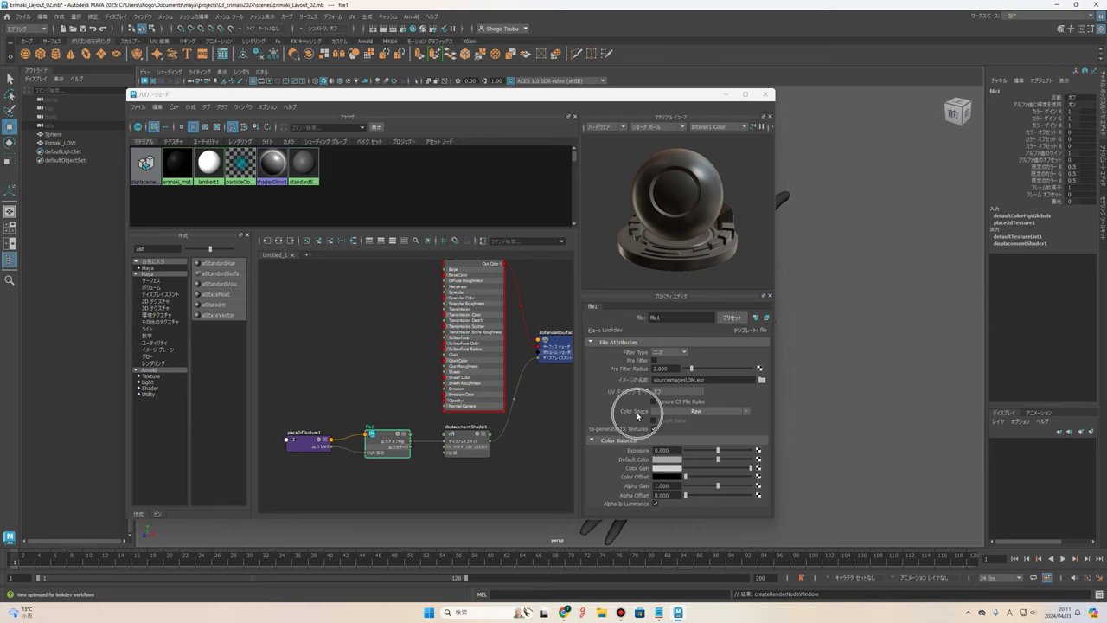
{"action": "left_click", "coordinate": [697, 413]}
{"action": "left_click", "coordinate": [697, 413]}
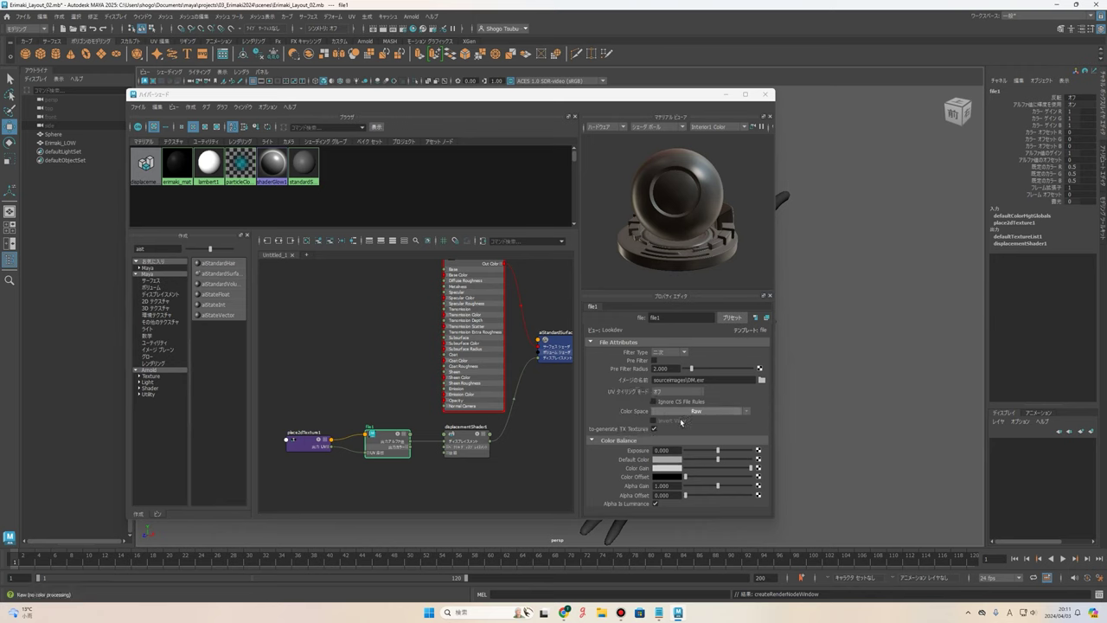
{"action": "scroll", "coordinate": [485, 437], "scroll_direction": "down", "scroll_amount": 2}
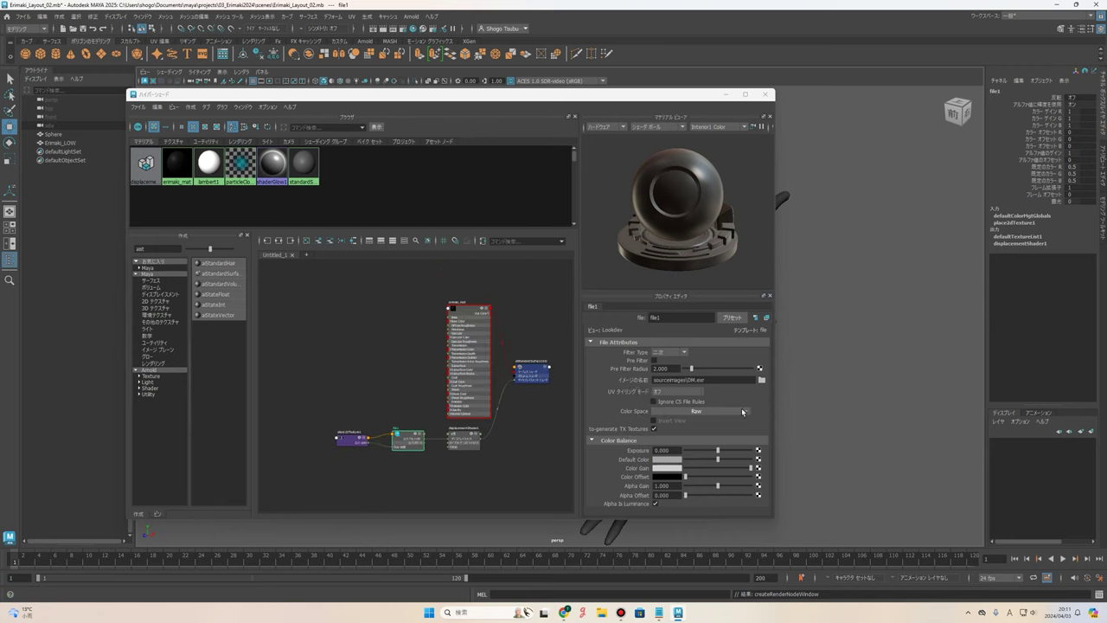
{"action": "left_click_drag", "start_coordinate": [338, 93], "coordinate": [299, 96]}
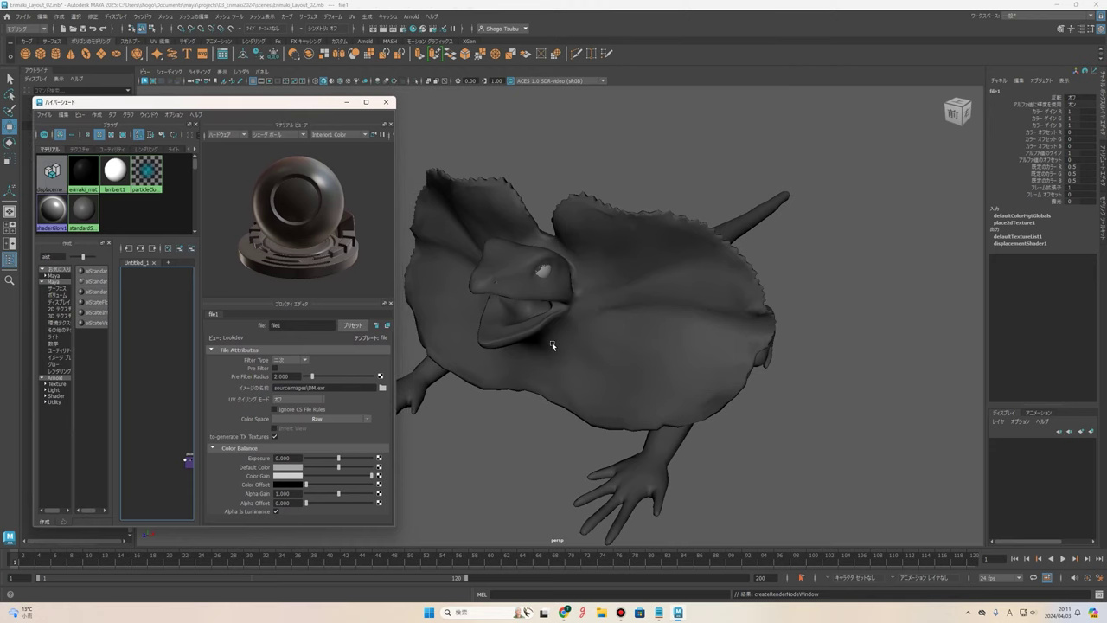
Select the Erimaki_LOW lizard and show its Erimaki_LOWShape attributes.
{"action": "left_click_drag", "start_coordinate": [550, 343], "coordinate": [636, 350], "text": "alt"}
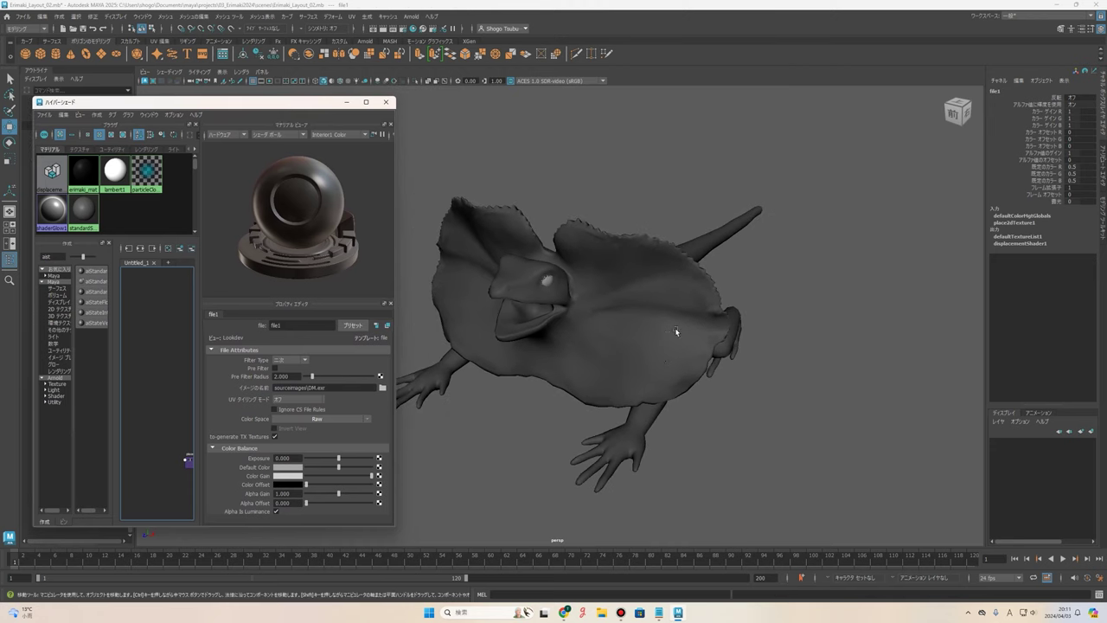
{"action": "left_click", "coordinate": [644, 322]}
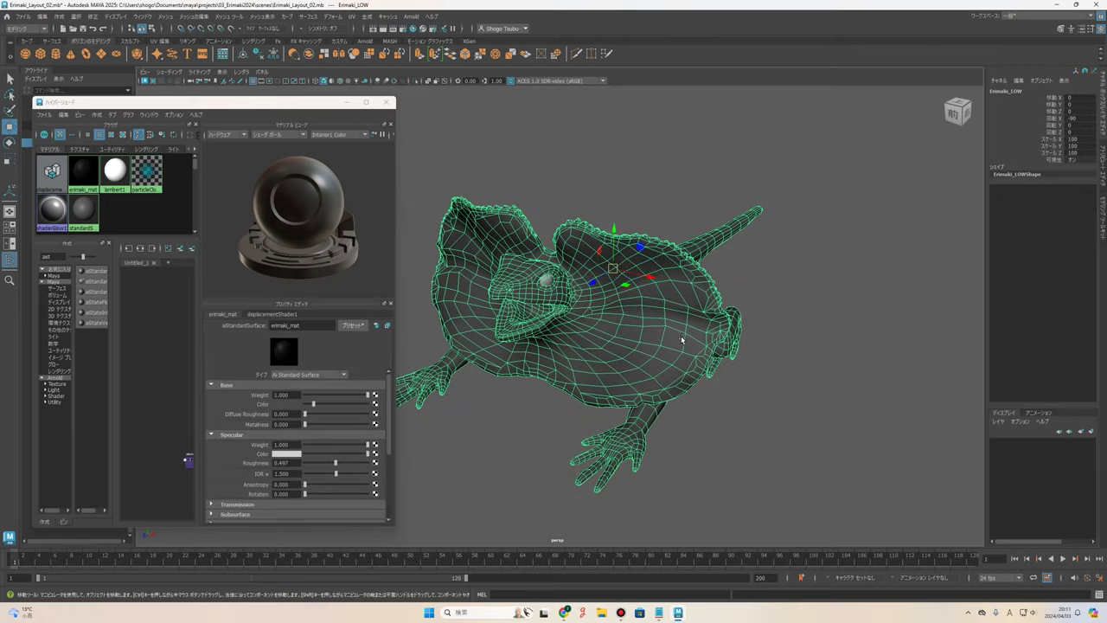
{"action": "mouse_move", "coordinate": [649, 324]}
{"action": "left_mouse_down", "text": "alt"}
{"action": "mouse_move", "coordinate": [694, 344]}
{"action": "mouse_move", "coordinate": [804, 343]}
{"action": "mouse_move", "coordinate": [778, 314]}
{"action": "left_mouse_up", "text": "alt"}
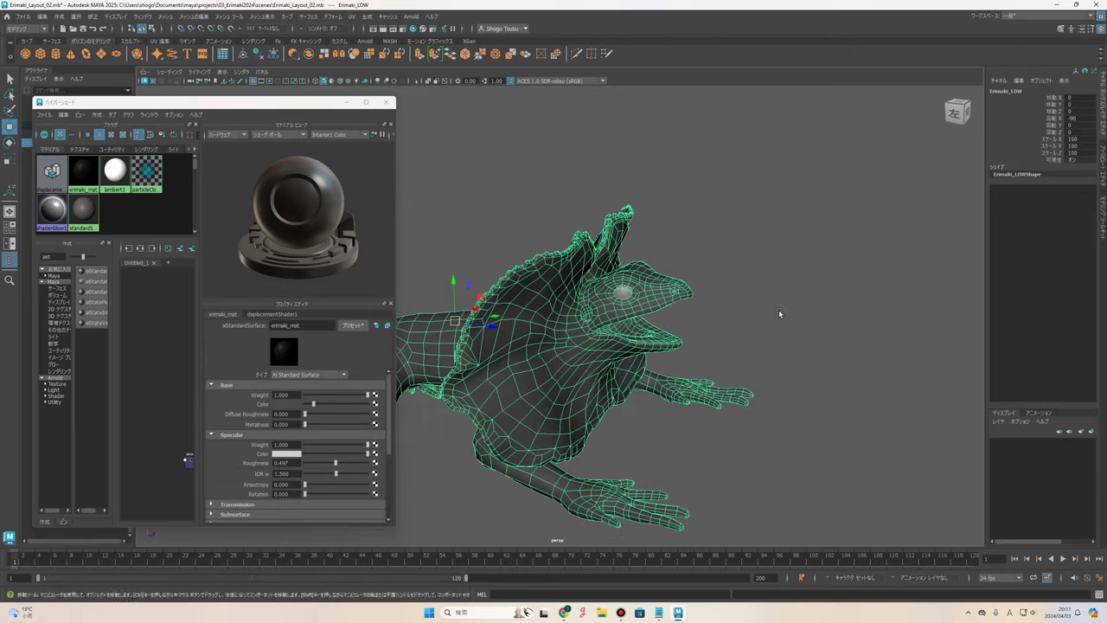
{"action": "left_click", "coordinate": [1104, 166]}
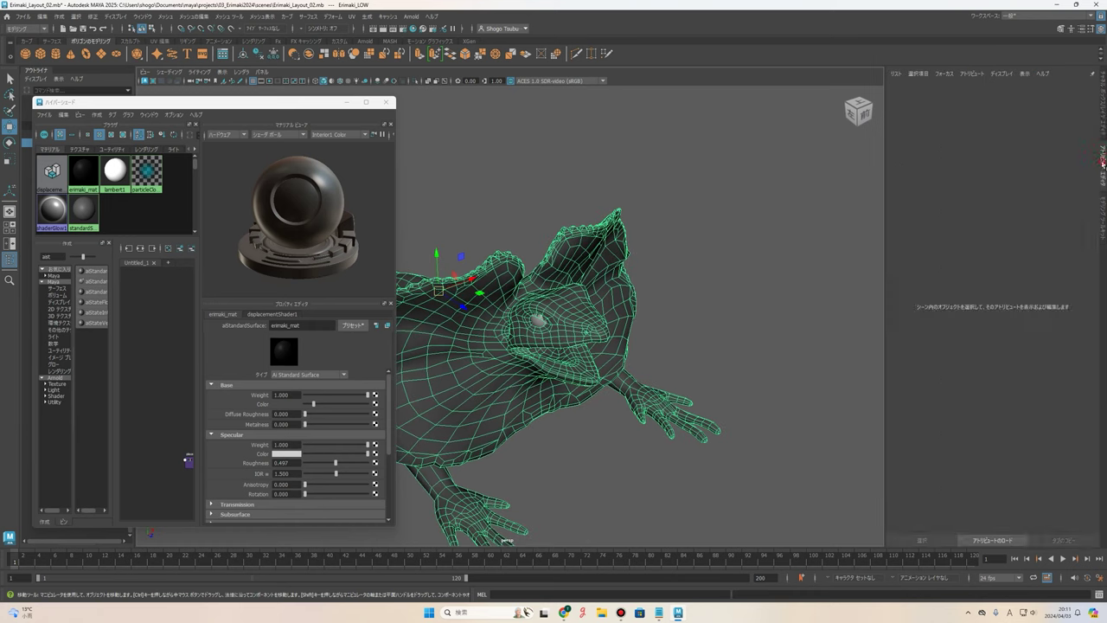
{"action": "mouse_move", "coordinate": [858, 111]}
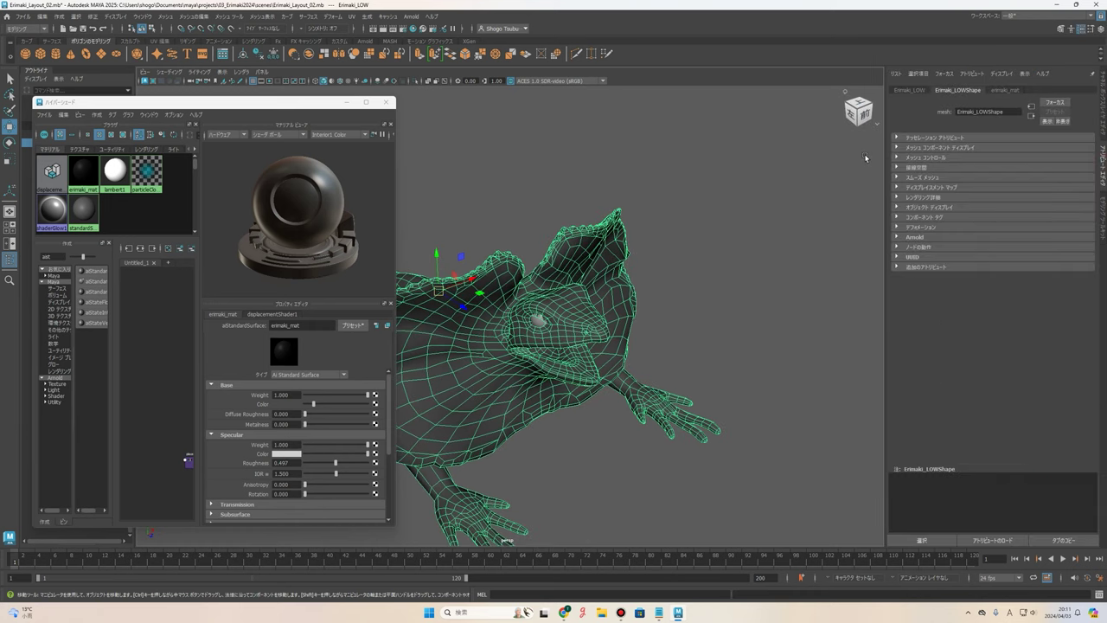
{"action": "left_click_drag", "start_coordinate": [884, 131], "coordinate": [940, 95], "text": "alt"}
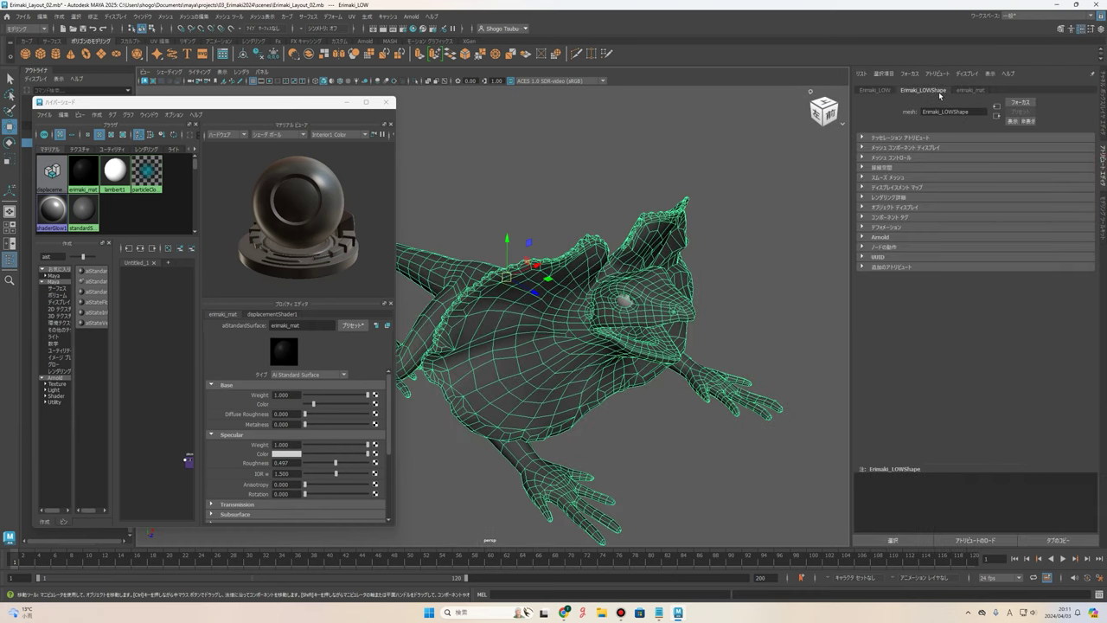
{"action": "left_click", "coordinate": [939, 95]}
{"action": "left_click", "coordinate": [936, 95]}
{"action": "left_click", "coordinate": [936, 95]}
{"action": "left_click", "coordinate": [936, 94]}
Set Erimaki_LOWShape's Arnold Subdivision Type to catclark.
{"action": "left_click", "coordinate": [880, 237]}
{"action": "scroll", "coordinate": [885, 250], "scroll_direction": "down", "scroll_amount": 2}
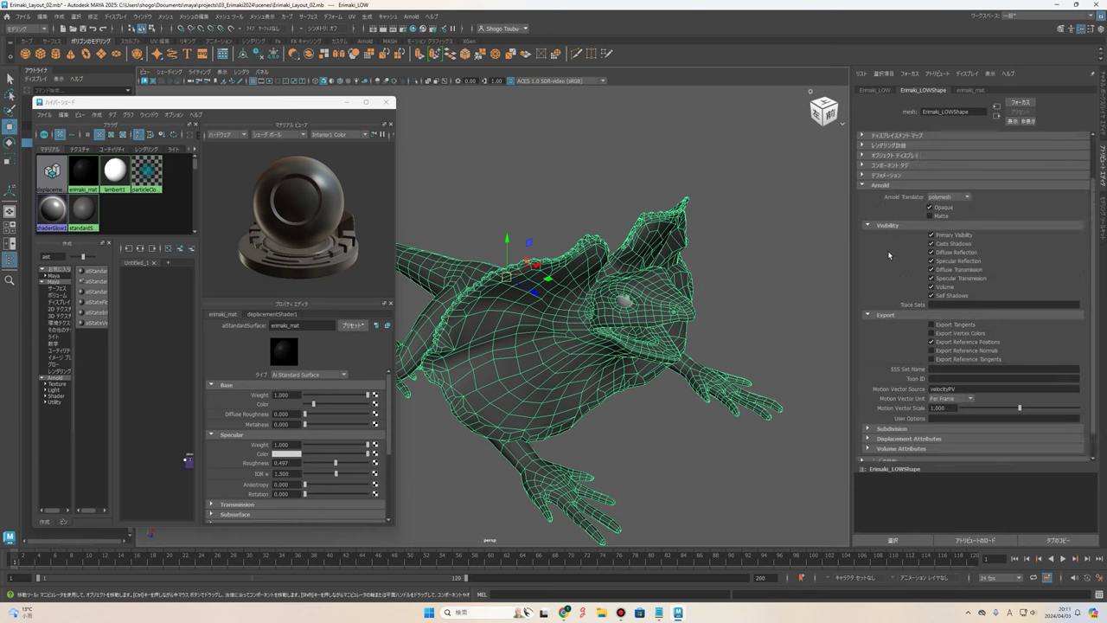
{"action": "scroll", "coordinate": [888, 253], "scroll_direction": "down", "scroll_amount": 1}
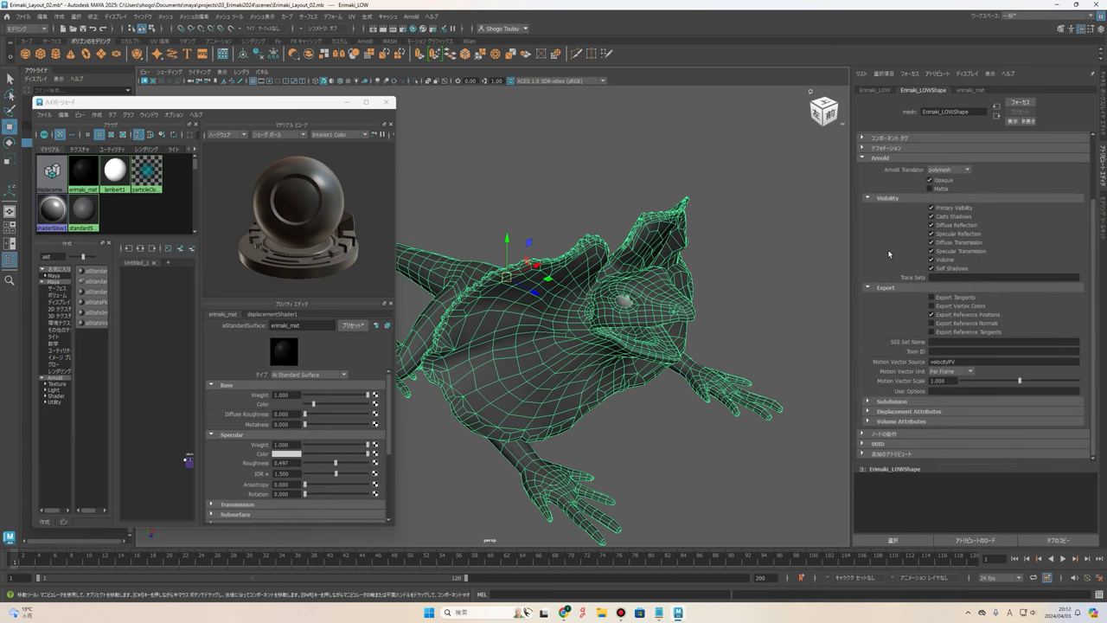
{"action": "left_click", "coordinate": [894, 405]}
{"action": "left_click", "coordinate": [895, 403]}
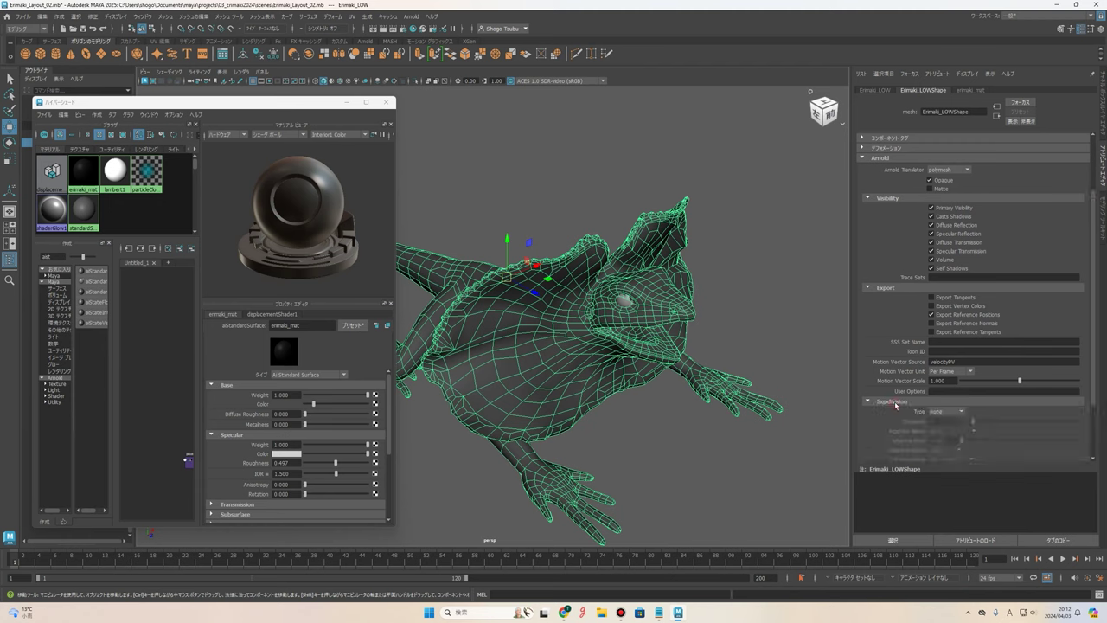
{"action": "scroll", "coordinate": [895, 405], "scroll_direction": "down", "scroll_amount": 1}
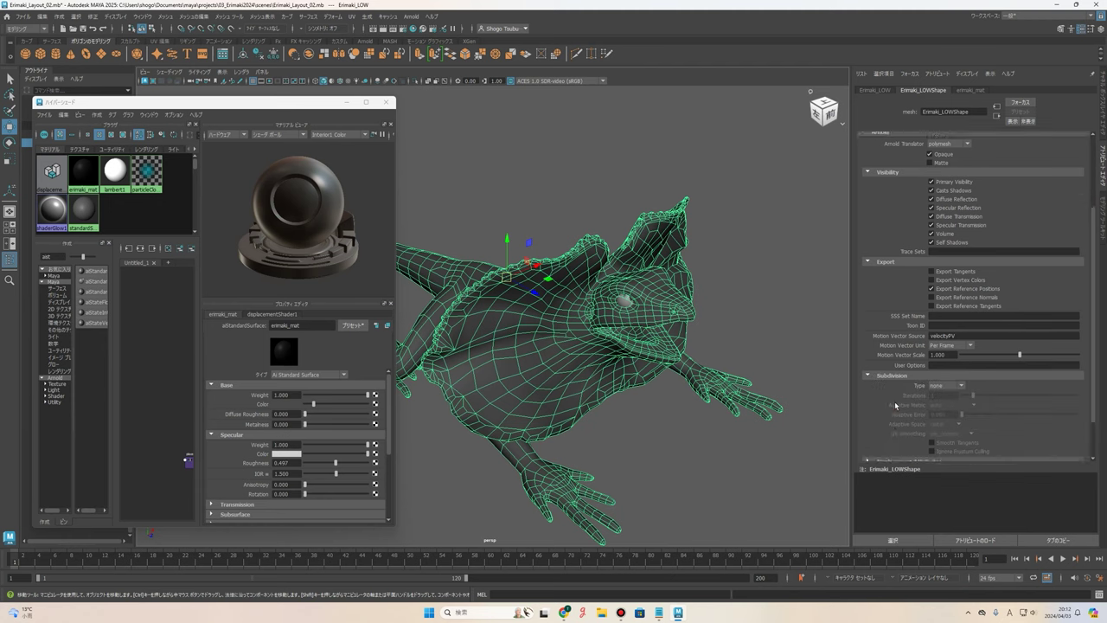
{"action": "scroll", "coordinate": [895, 404], "scroll_direction": "down", "scroll_amount": 2}
{"action": "left_click", "coordinate": [946, 339]}
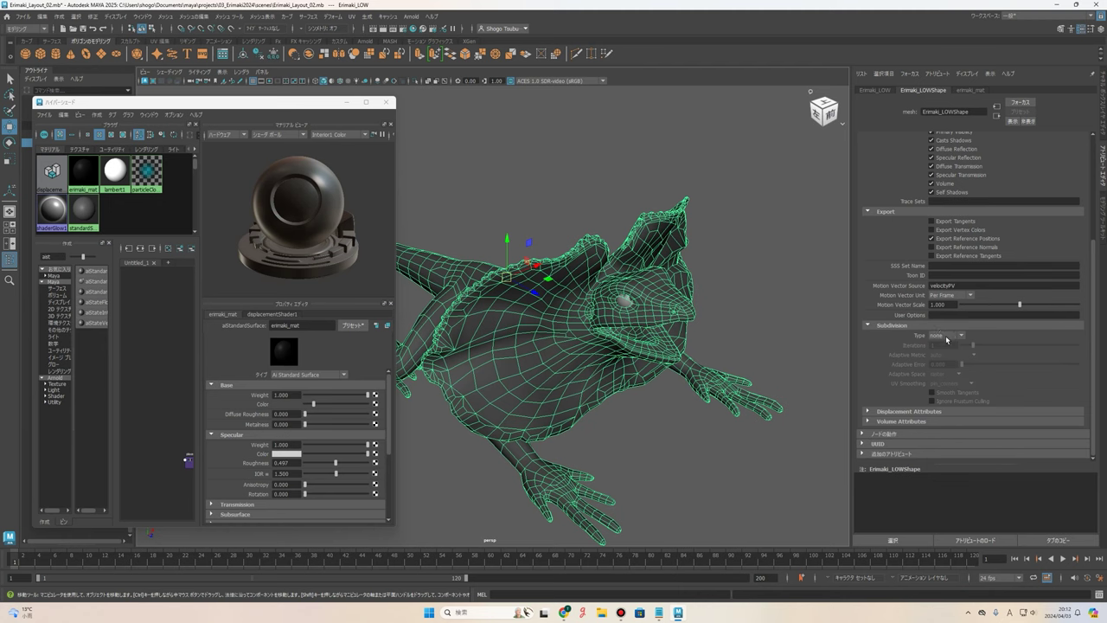
{"action": "left_click", "coordinate": [946, 339]}
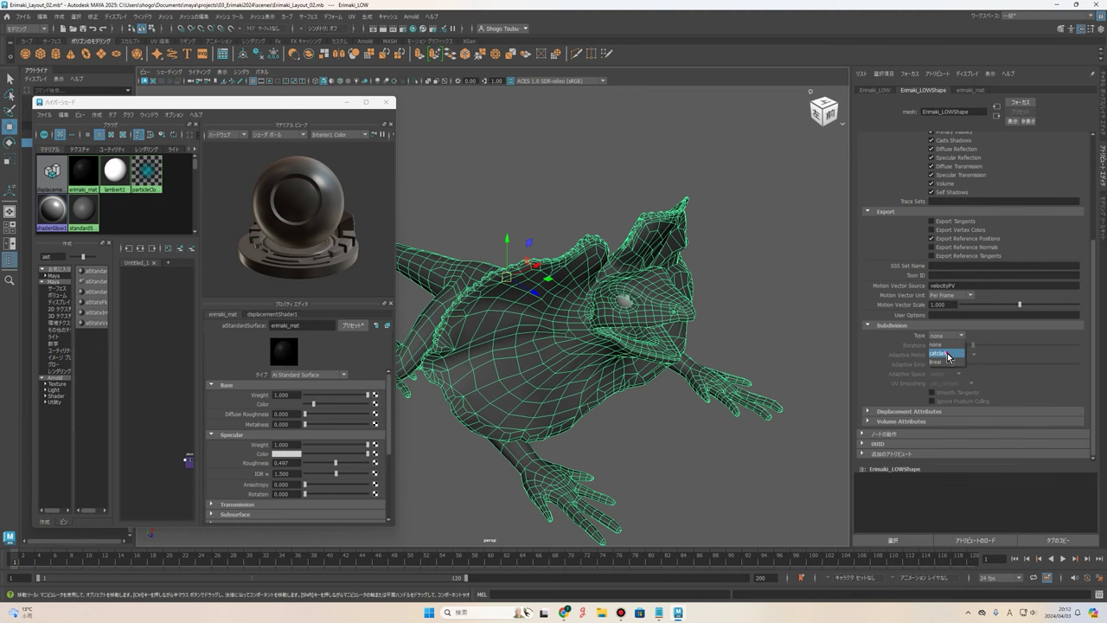
{"action": "left_click", "coordinate": [948, 354]}
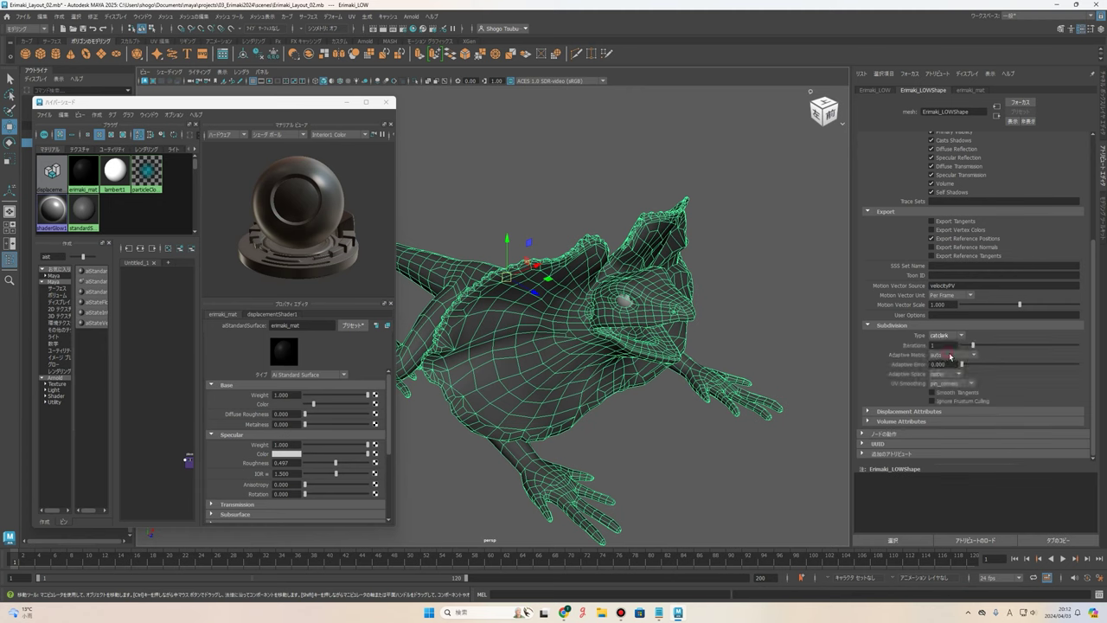
Set the Displacement Attributes Scale Zero Value to 0.5, then begin editing subdivision Iterations.
{"action": "left_click", "coordinate": [913, 413]}
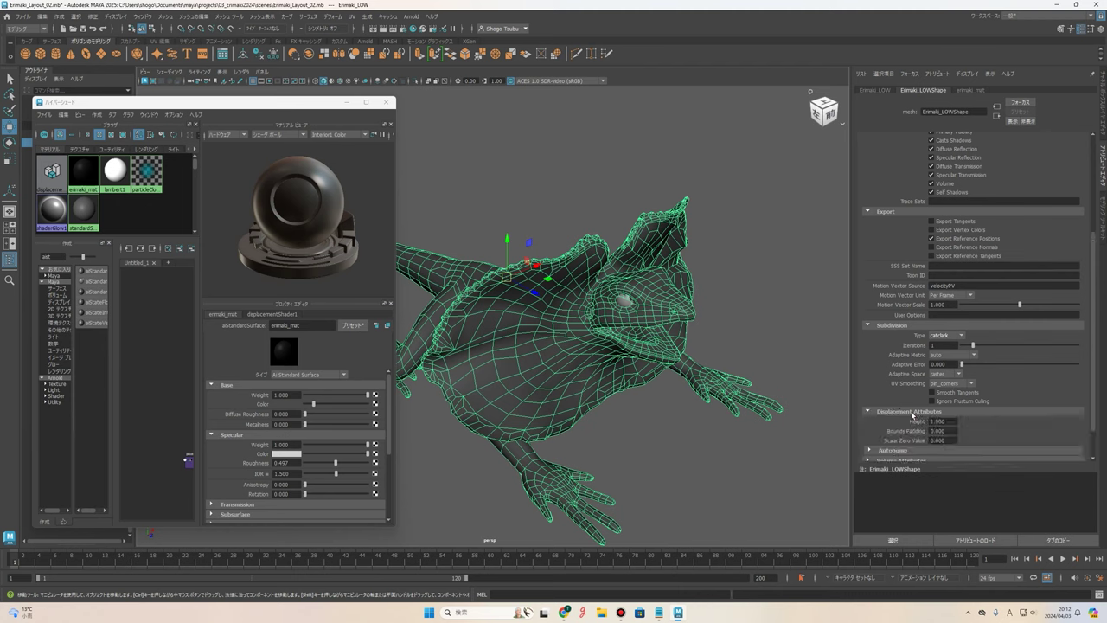
{"action": "left_click", "coordinate": [905, 413]}
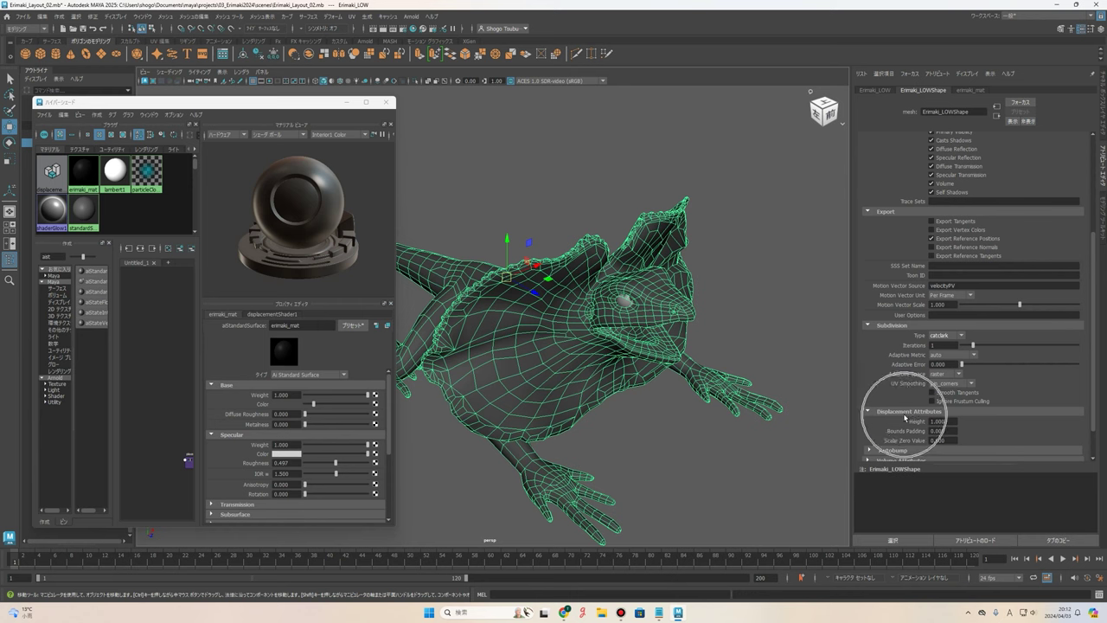
{"action": "scroll", "coordinate": [910, 413], "scroll_direction": "down", "scroll_amount": 1}
{"action": "scroll", "coordinate": [924, 404], "scroll_direction": "down", "scroll_amount": 1}
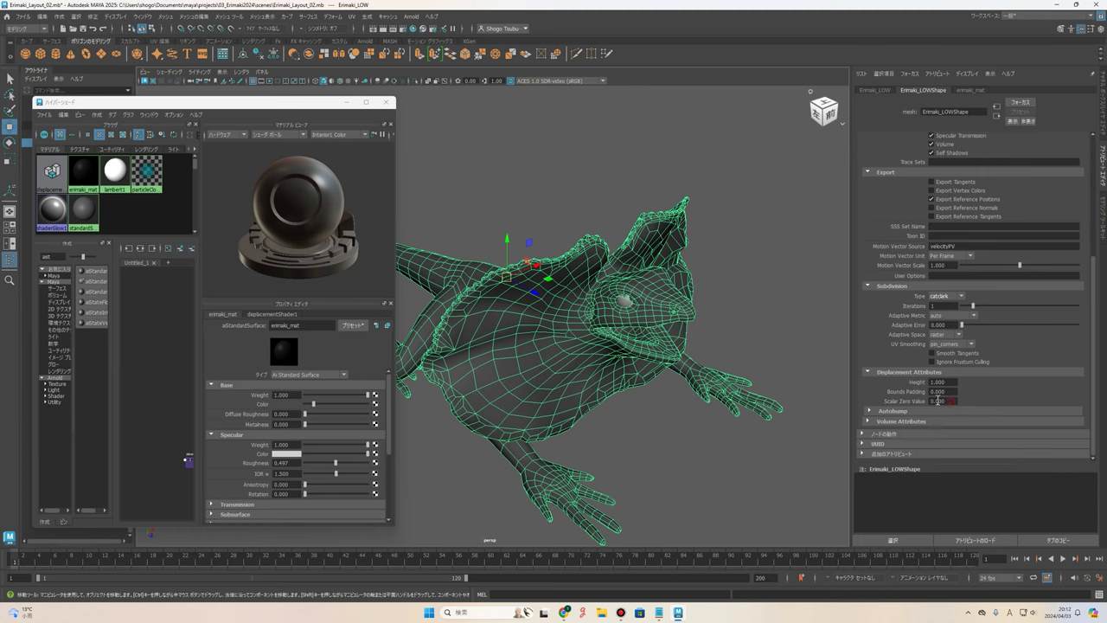
{"action": "left_click_drag", "start_coordinate": [950, 401], "coordinate": [924, 398]}
{"action": "type", "text": "0.5"}
{"action": "key", "text": "Return"}
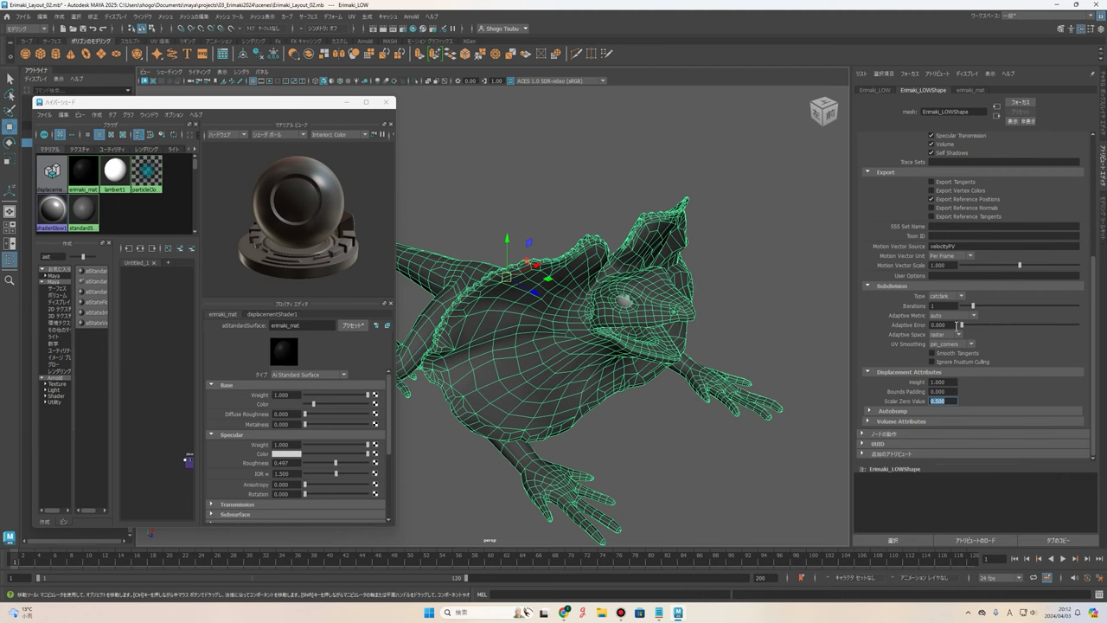
{"action": "left_click", "coordinate": [936, 306]}
{"action": "double_click", "coordinate": [939, 305]}
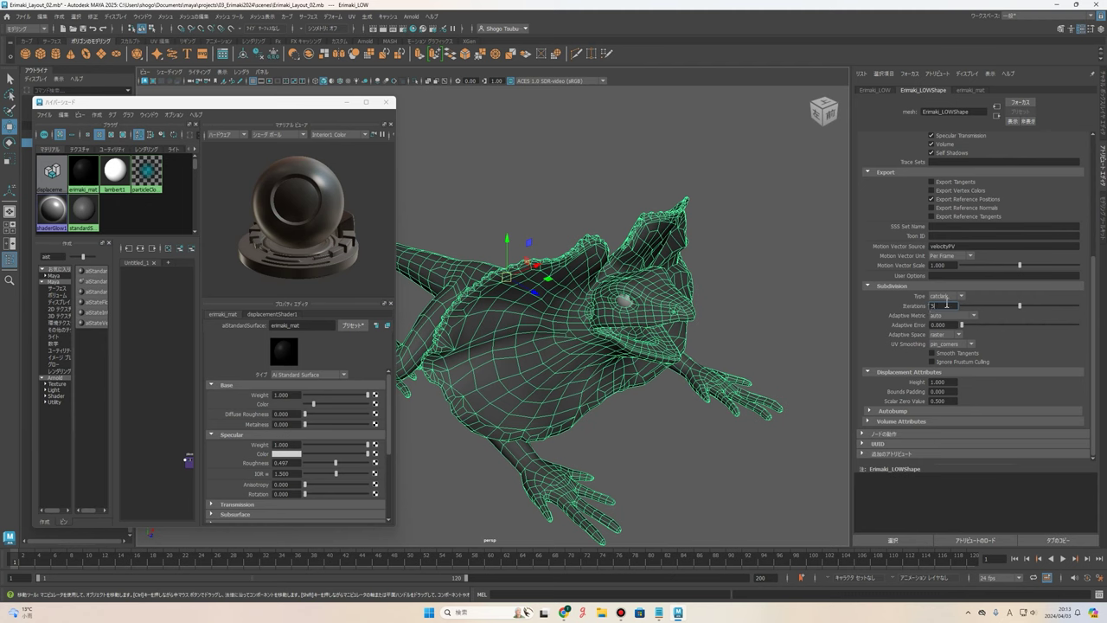
Confirm 5 Arnold subdivision iterations on Erimaki_LOWShape, then save the scene with Ctrl+S.
{"action": "left_click", "coordinate": [946, 382]}
{"action": "left_click", "coordinate": [948, 400]}
{"action": "key", "text": "ctrl+s"}
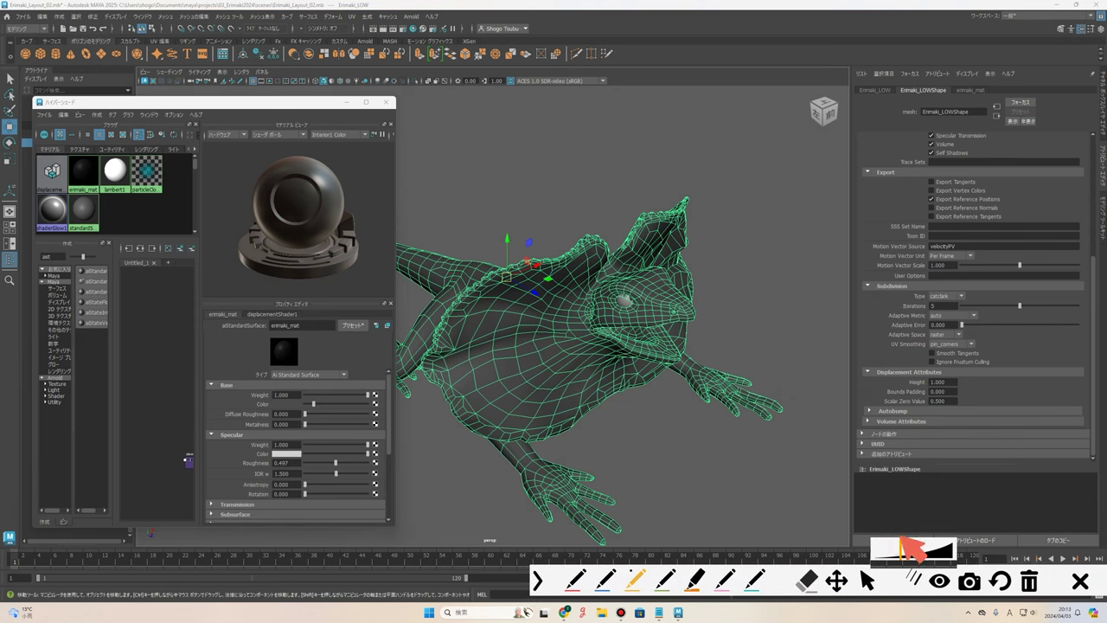
{"action": "left_click_drag", "start_coordinate": [446, 131], "coordinate": [796, 124]}
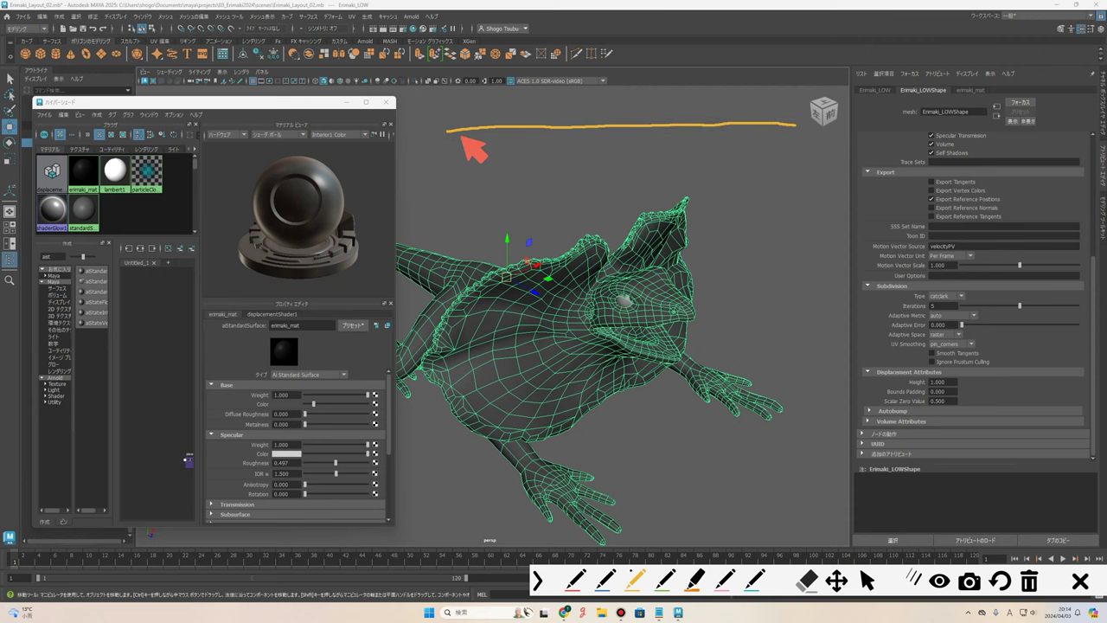
{"action": "left_click_drag", "start_coordinate": [432, 131], "coordinate": [798, 124]}
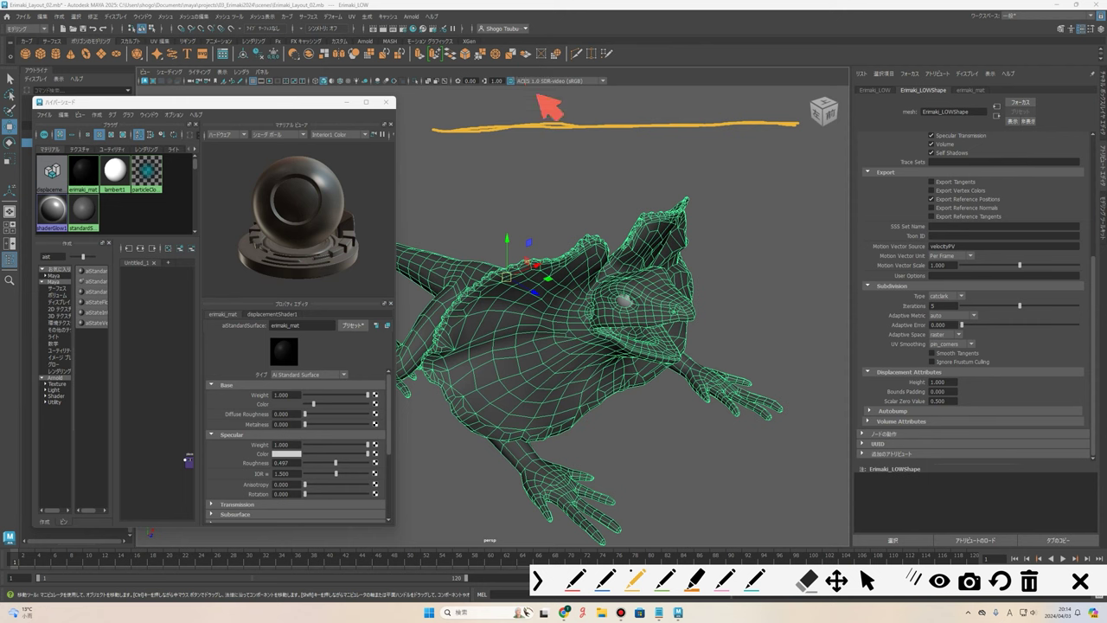
{"action": "left_click_drag", "start_coordinate": [459, 130], "coordinate": [792, 124]}
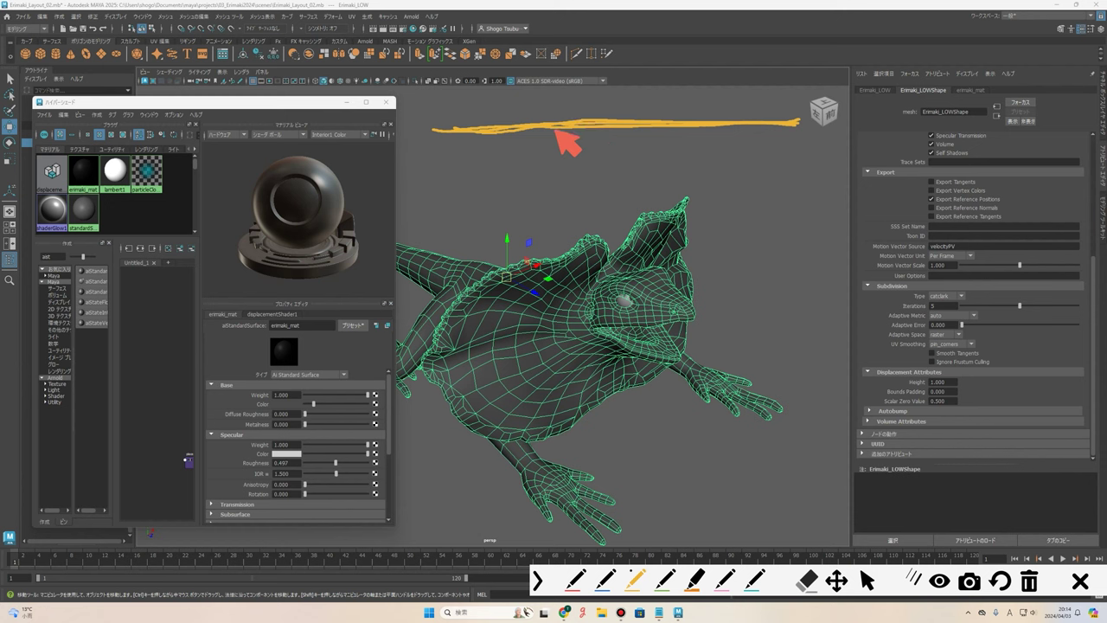
{"action": "left_click", "coordinate": [725, 585]}
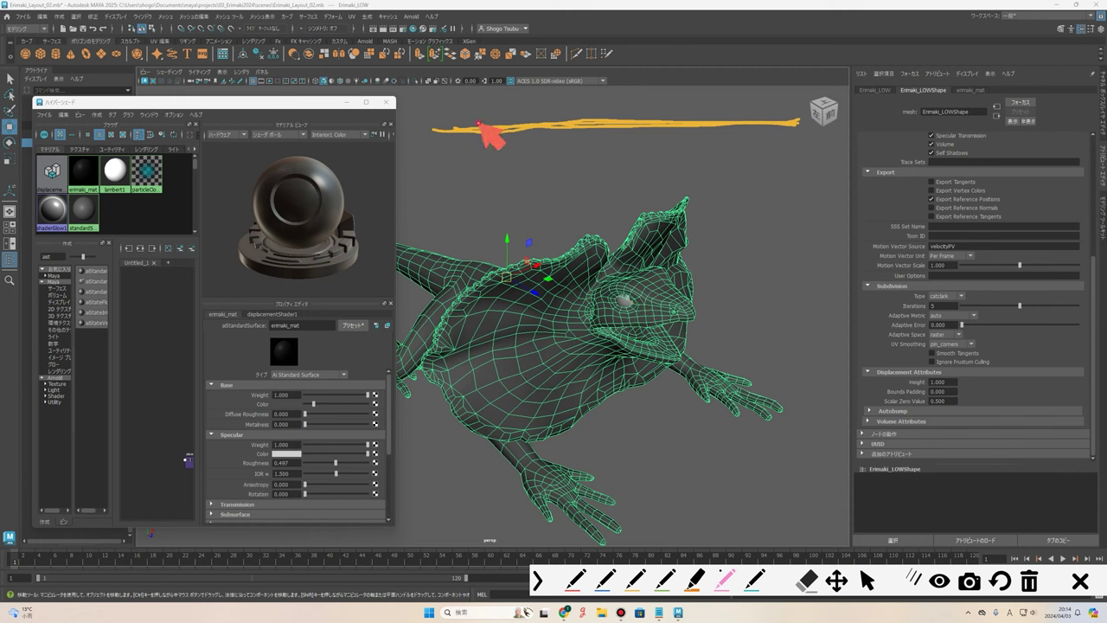
{"action": "mouse_move", "coordinate": [479, 124]}
{"action": "left_mouse_down"}
{"action": "mouse_move", "coordinate": [675, 65]}
{"action": "mouse_move", "coordinate": [717, 84]}
{"action": "mouse_move", "coordinate": [755, 32]}
{"action": "mouse_move", "coordinate": [787, 119]}
{"action": "left_mouse_up"}
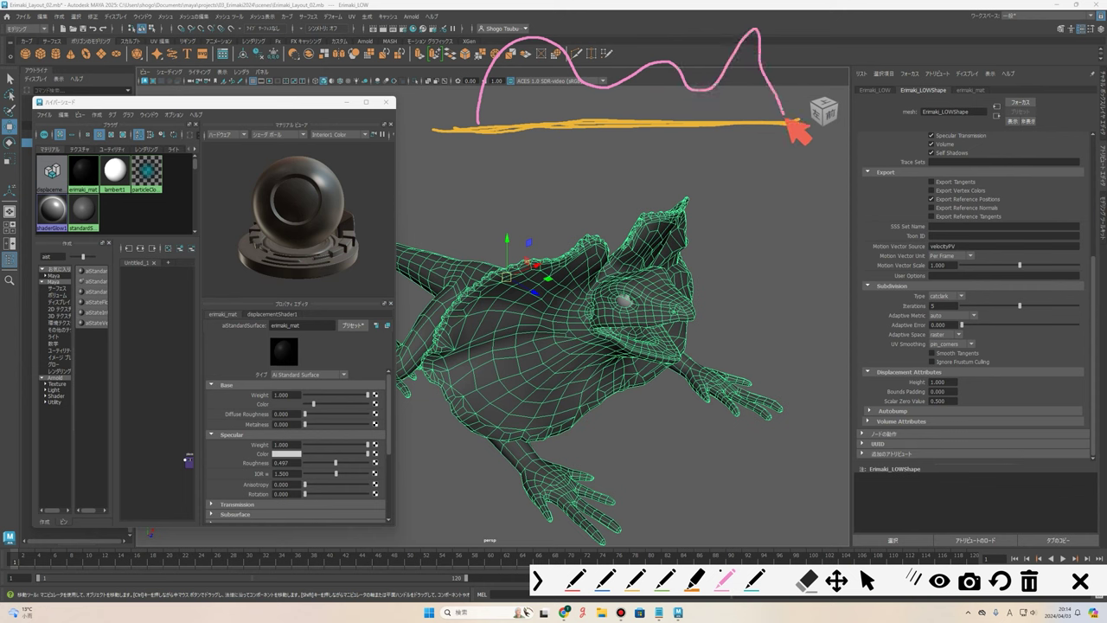
{"action": "mouse_move", "coordinate": [373, 135]}
{"action": "left_mouse_down"}
{"action": "mouse_move", "coordinate": [385, 124]}
{"action": "mouse_move", "coordinate": [380, 138]}
{"action": "left_mouse_up"}
{"action": "mouse_move", "coordinate": [368, 322]}
{"action": "left_mouse_down"}
{"action": "mouse_move", "coordinate": [383, 317]}
{"action": "mouse_move", "coordinate": [374, 343]}
{"action": "left_mouse_up"}
{"action": "left_click_drag", "start_coordinate": [367, 344], "coordinate": [391, 343]}
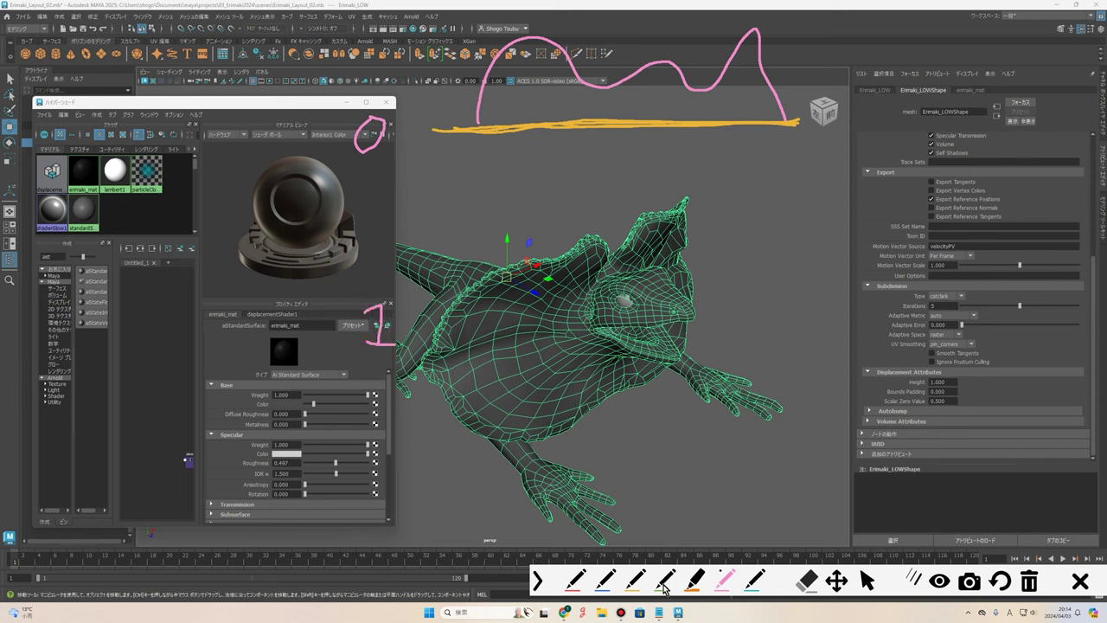
{"action": "left_click", "coordinate": [636, 581]}
{"action": "left_click_drag", "start_coordinate": [443, 319], "coordinate": [823, 327]}
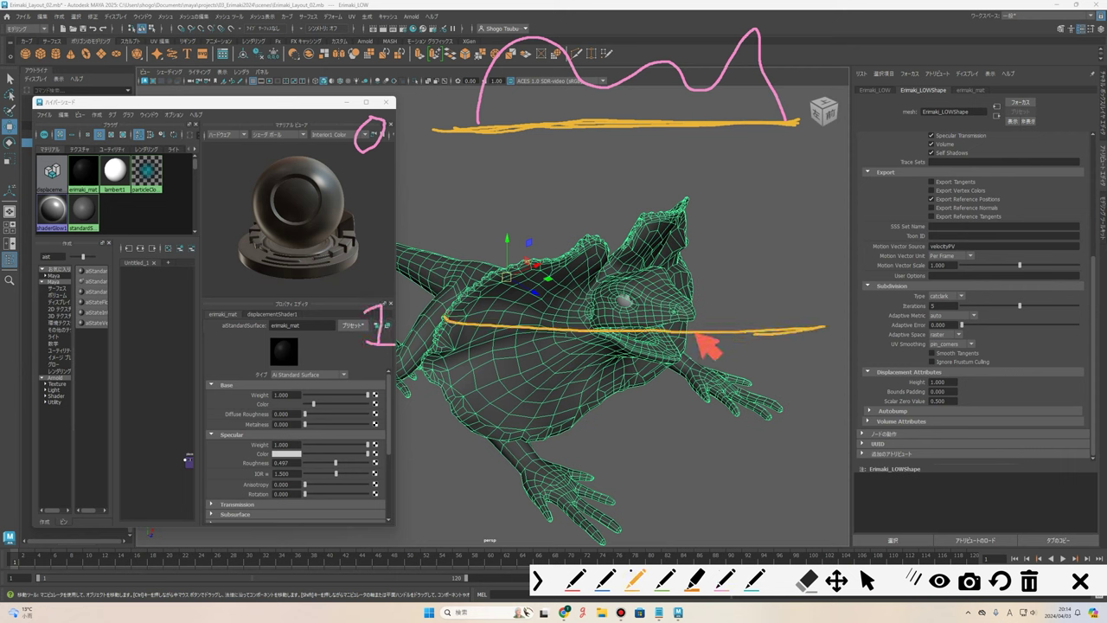
{"action": "left_click_drag", "start_coordinate": [697, 337], "coordinate": [445, 328]}
{"action": "left_click", "coordinate": [725, 581]}
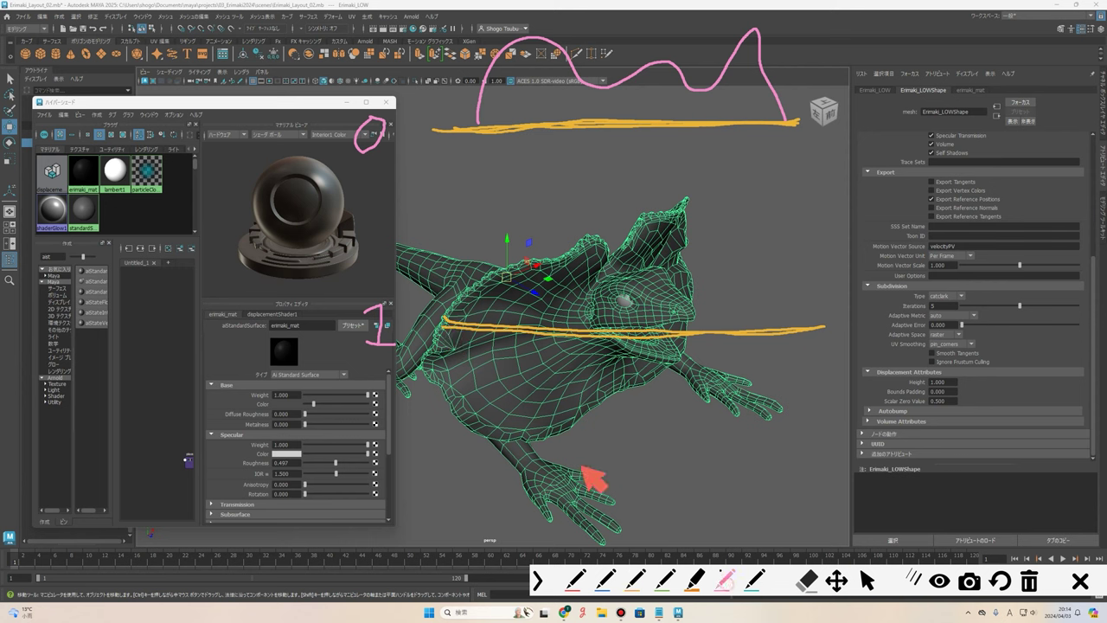
{"action": "mouse_move", "coordinate": [487, 432]}
{"action": "left_mouse_down"}
{"action": "mouse_move", "coordinate": [662, 370]}
{"action": "mouse_move", "coordinate": [779, 418]}
{"action": "left_mouse_up"}
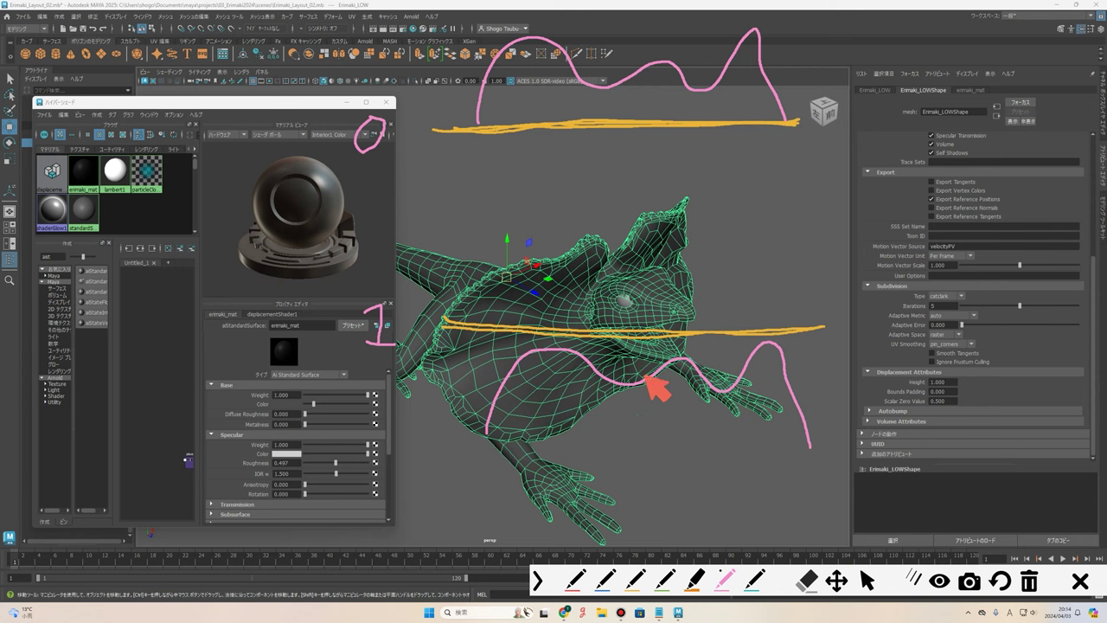
{"action": "left_click", "coordinate": [1072, 581]}
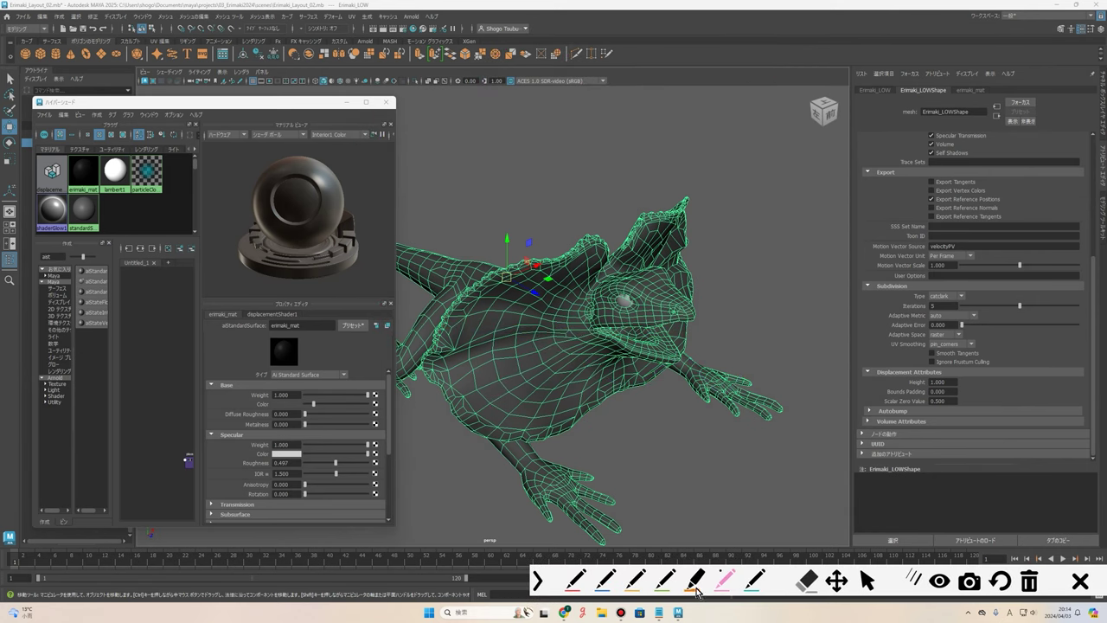
{"action": "left_click", "coordinate": [636, 580]}
{"action": "mouse_move", "coordinate": [413, 159]}
{"action": "left_mouse_down"}
{"action": "mouse_move", "coordinate": [667, 158]}
{"action": "mouse_move", "coordinate": [414, 160]}
{"action": "left_mouse_up"}
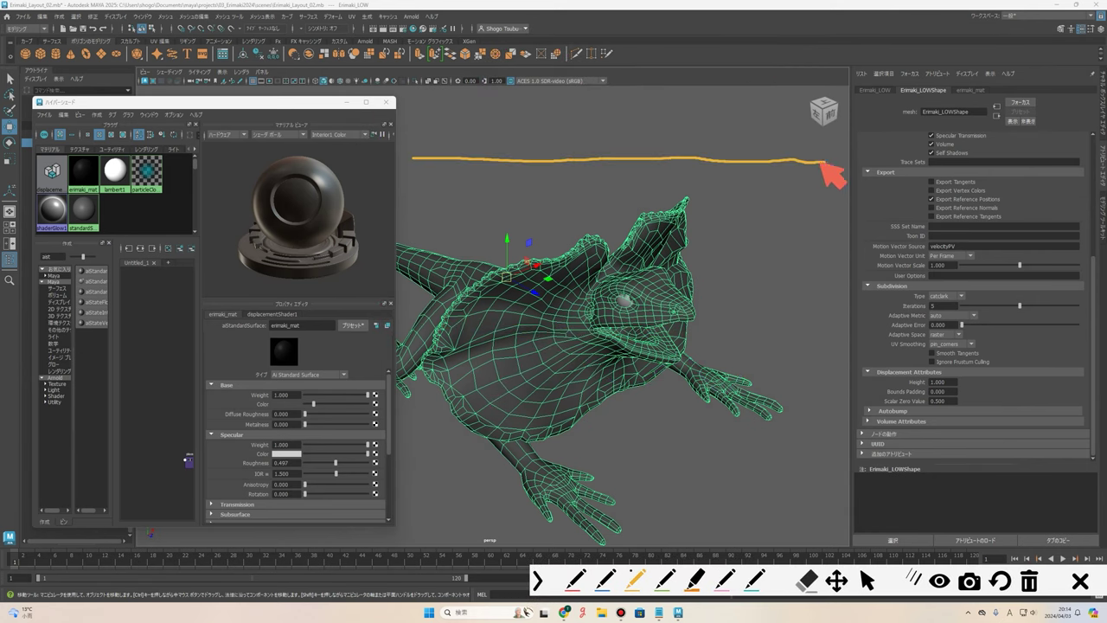
{"action": "left_click", "coordinate": [723, 581]}
{"action": "left_click_drag", "start_coordinate": [448, 197], "coordinate": [614, 204]}
{"action": "left_click_drag", "start_coordinate": [646, 169], "coordinate": [789, 192]}
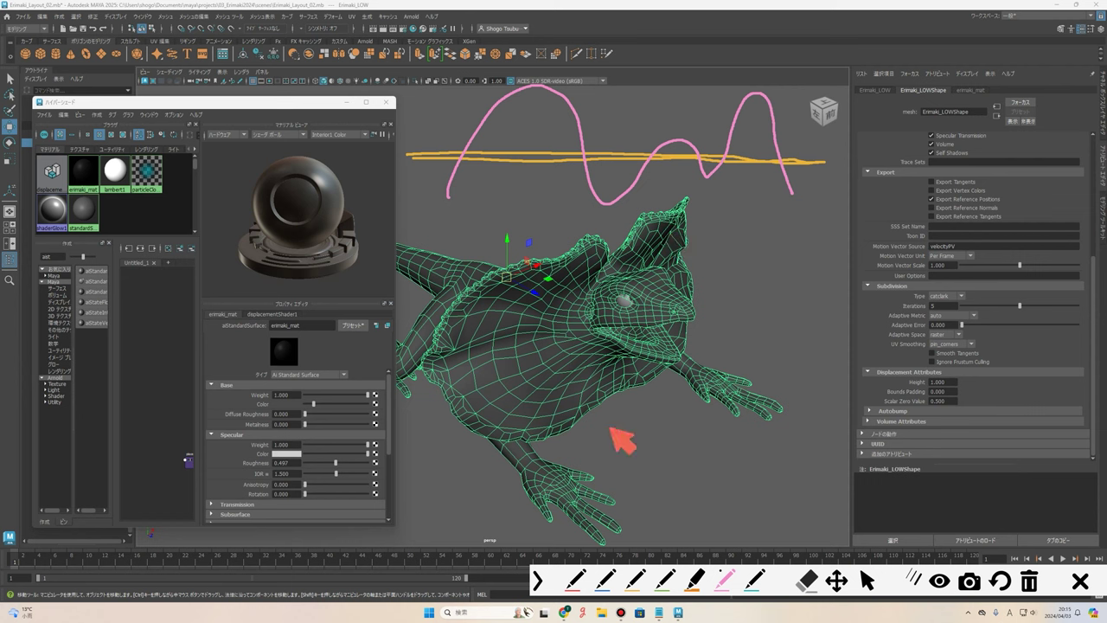
{"action": "left_click_drag", "start_coordinate": [610, 529], "coordinate": [611, 528]}
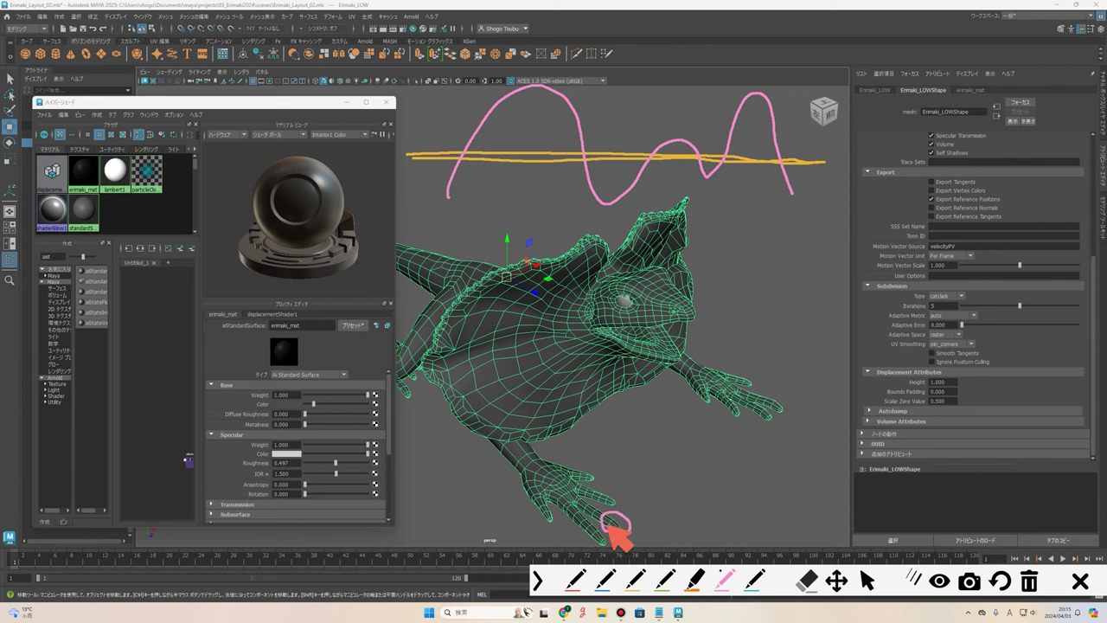
{"action": "left_click_drag", "start_coordinate": [596, 471], "coordinate": [598, 474]}
{"action": "left_click_drag", "start_coordinate": [629, 294], "coordinate": [632, 297]}
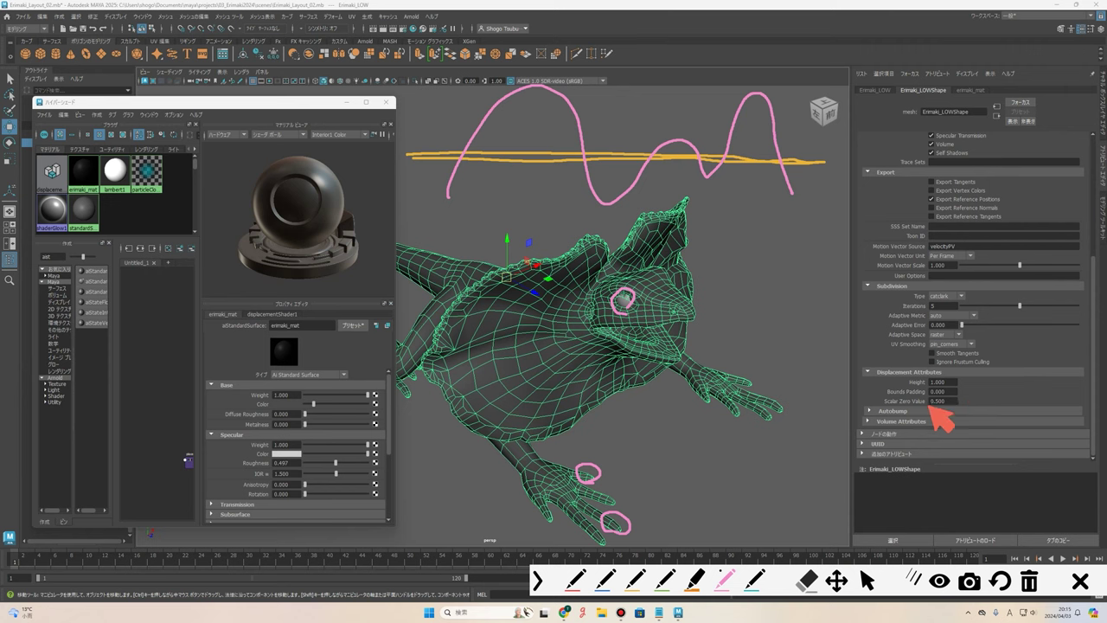
{"action": "left_click_drag", "start_coordinate": [939, 396], "coordinate": [941, 398]}
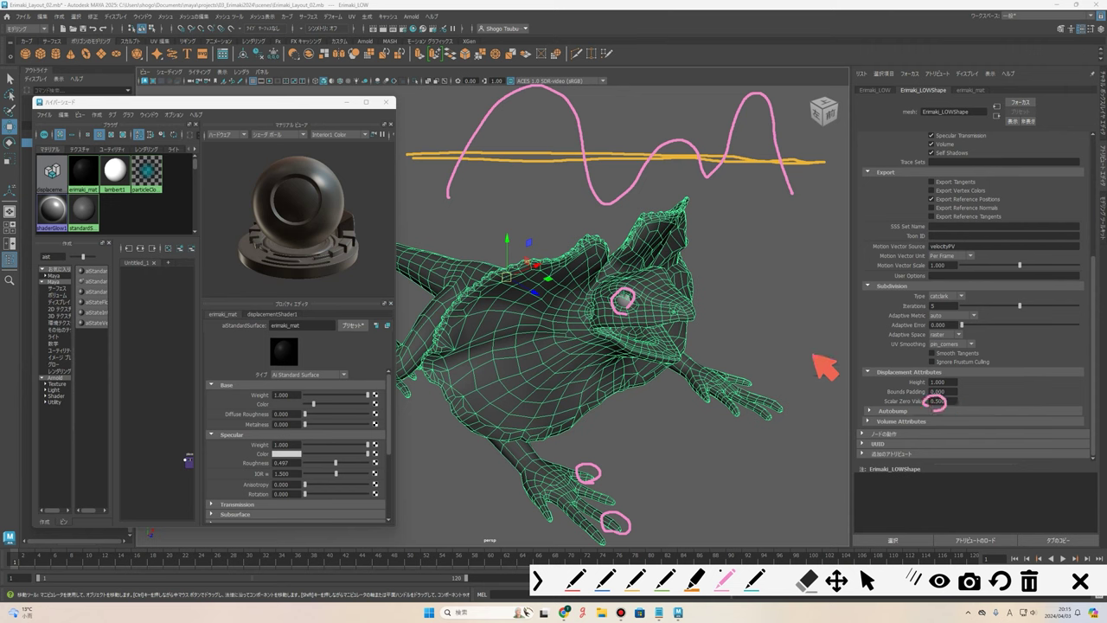
{"action": "key", "text": "Escape"}
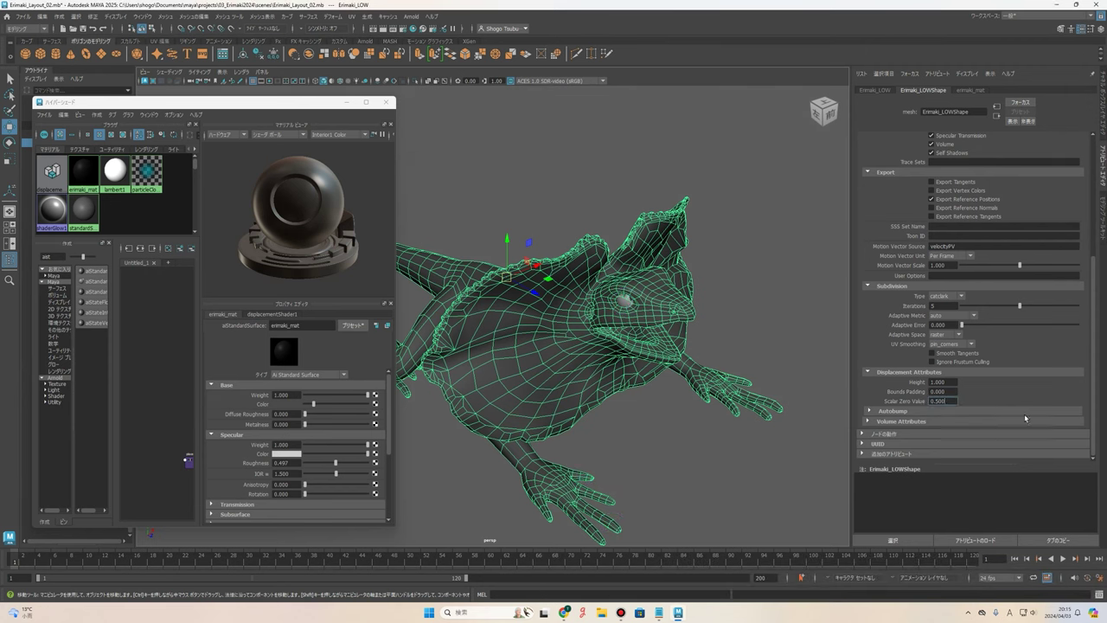
Close the Hypershade, frame and deselect the lizard, and switch to the front view.
{"action": "double_click", "coordinate": [938, 381]}
{"action": "left_click", "coordinate": [387, 102]}
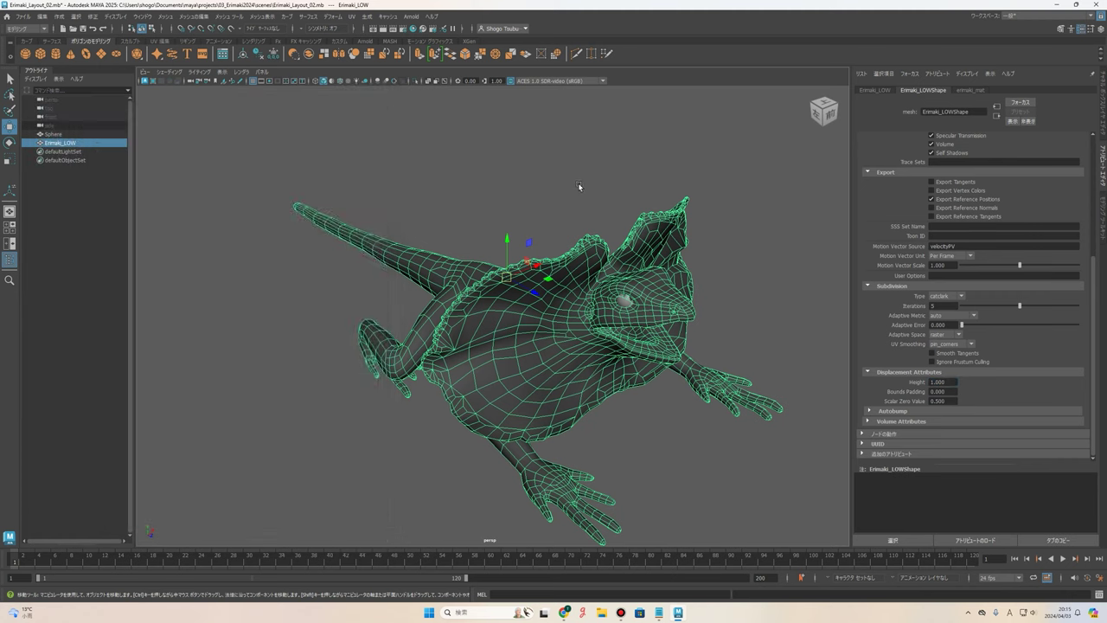
{"action": "key", "text": "f"}
{"action": "left_click", "coordinate": [637, 212]}
{"action": "left_click", "coordinate": [824, 112]}
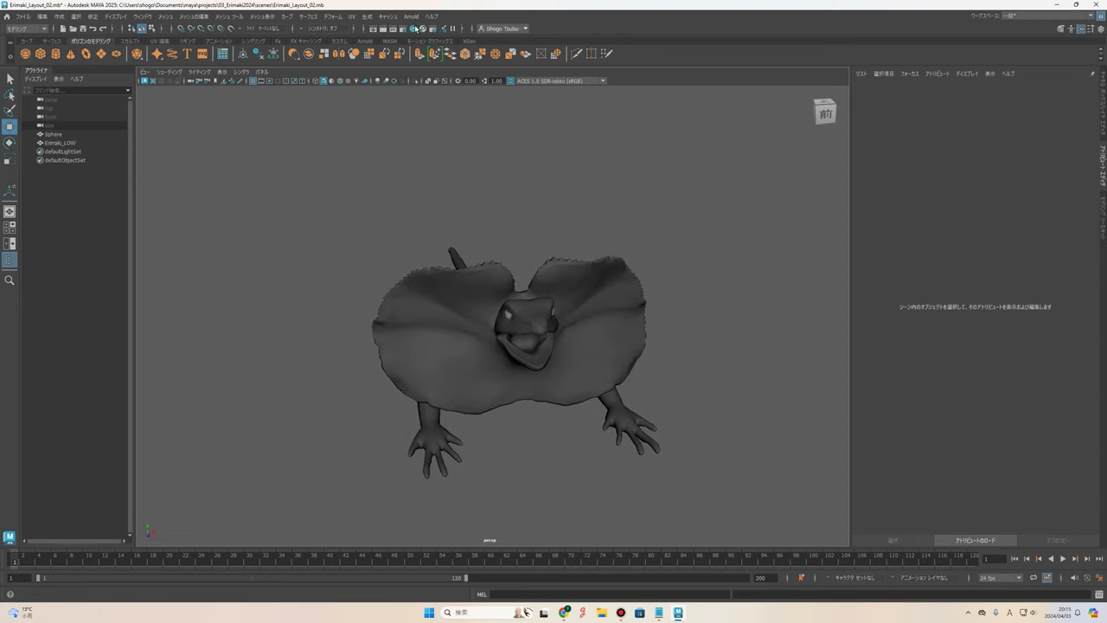
{"action": "left_click", "coordinate": [413, 17]}
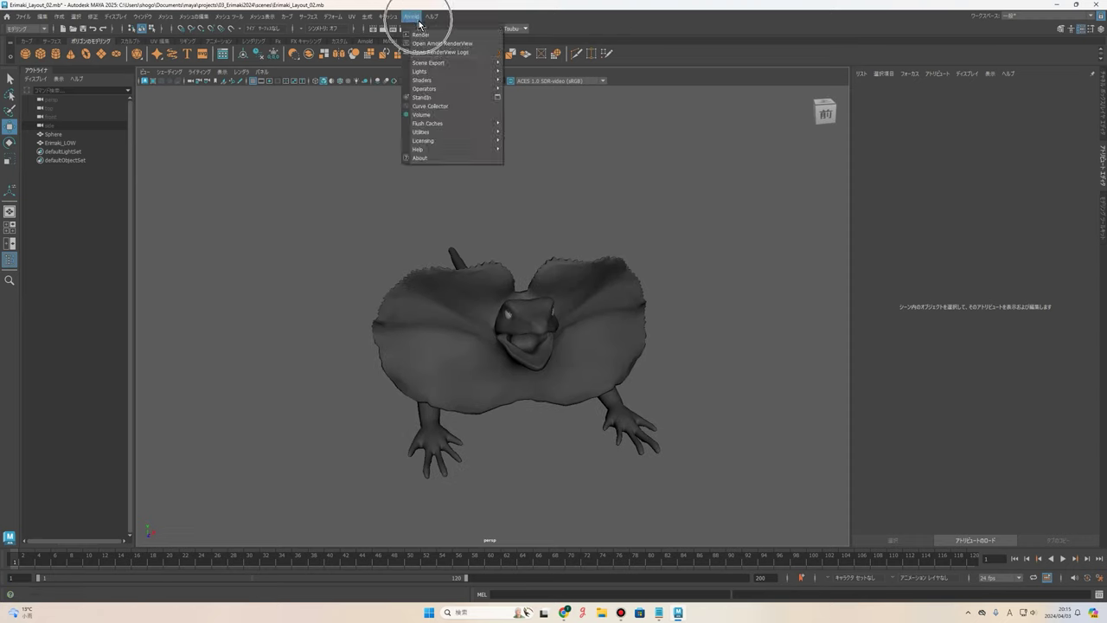
{"action": "mouse_move", "coordinate": [432, 71]}
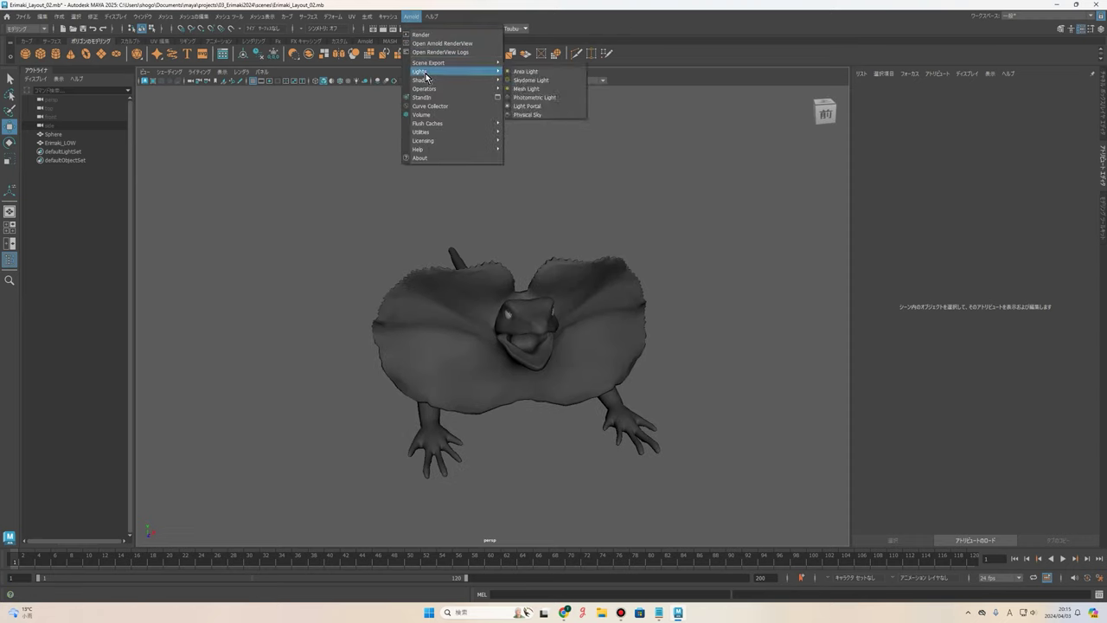
Create aiSkyDomeLight1, scale it up around the lizard, and frame the view looking down on it.
{"action": "left_click", "coordinate": [535, 80]}
{"action": "key", "text": "r"}
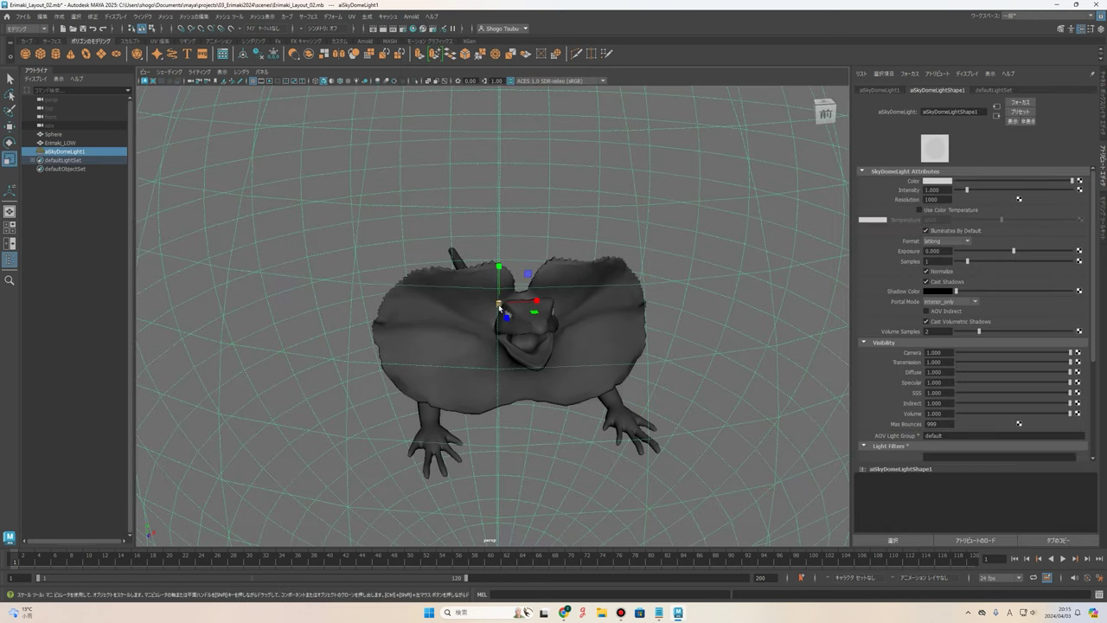
{"action": "left_click_drag", "start_coordinate": [499, 302], "coordinate": [697, 396]}
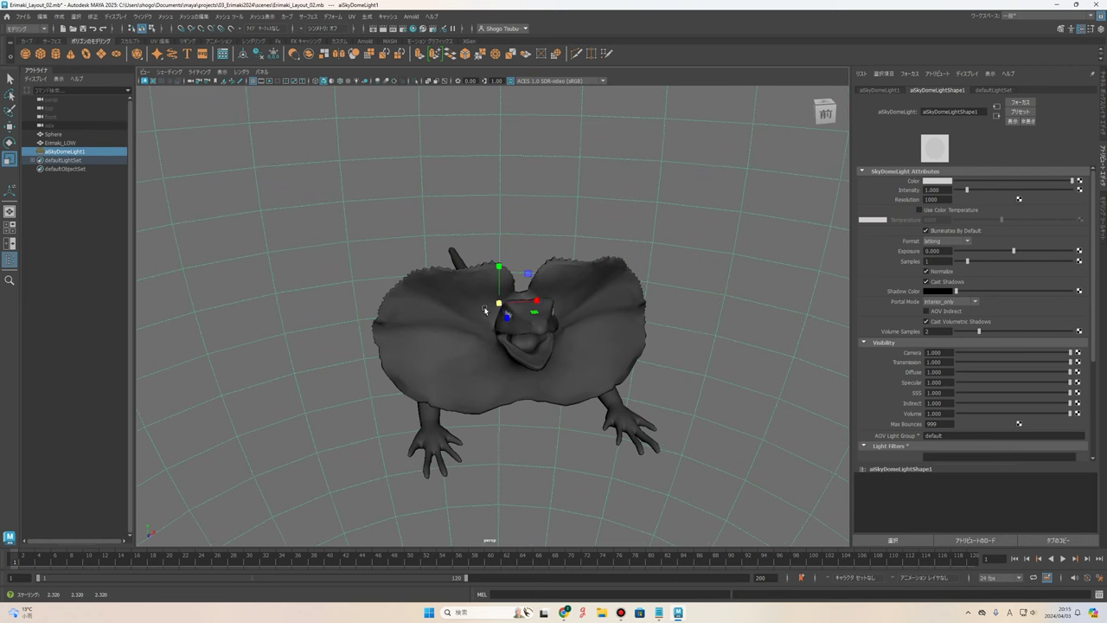
{"action": "key", "text": "f"}
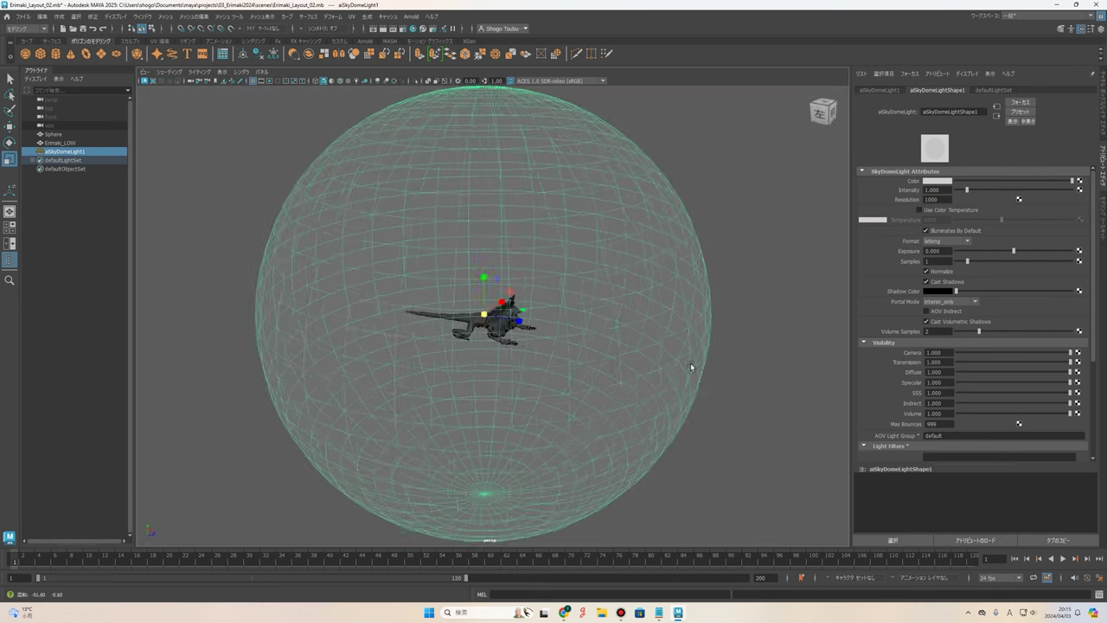
{"action": "scroll", "coordinate": [592, 394], "scroll_direction": "up", "scroll_amount": 5}
{"action": "scroll", "coordinate": [596, 395], "scroll_direction": "up", "scroll_amount": 5}
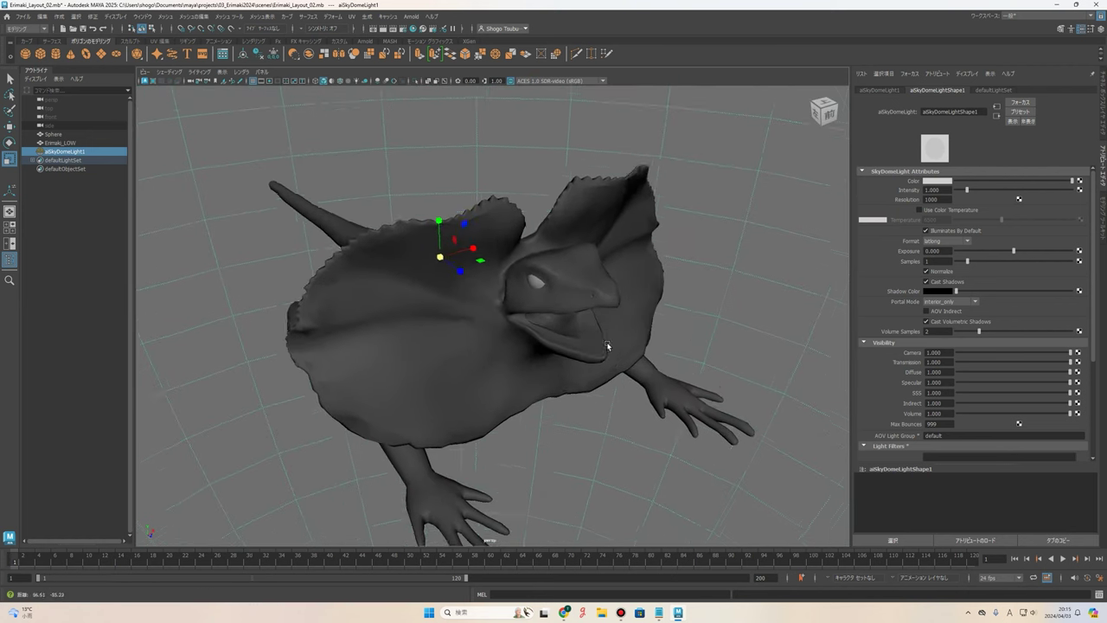
{"action": "mouse_move", "coordinate": [596, 395]}
{"action": "left_mouse_down", "text": "alt"}
{"action": "mouse_move", "coordinate": [619, 334]}
{"action": "mouse_move", "coordinate": [665, 314]}
{"action": "left_mouse_up", "text": "alt"}
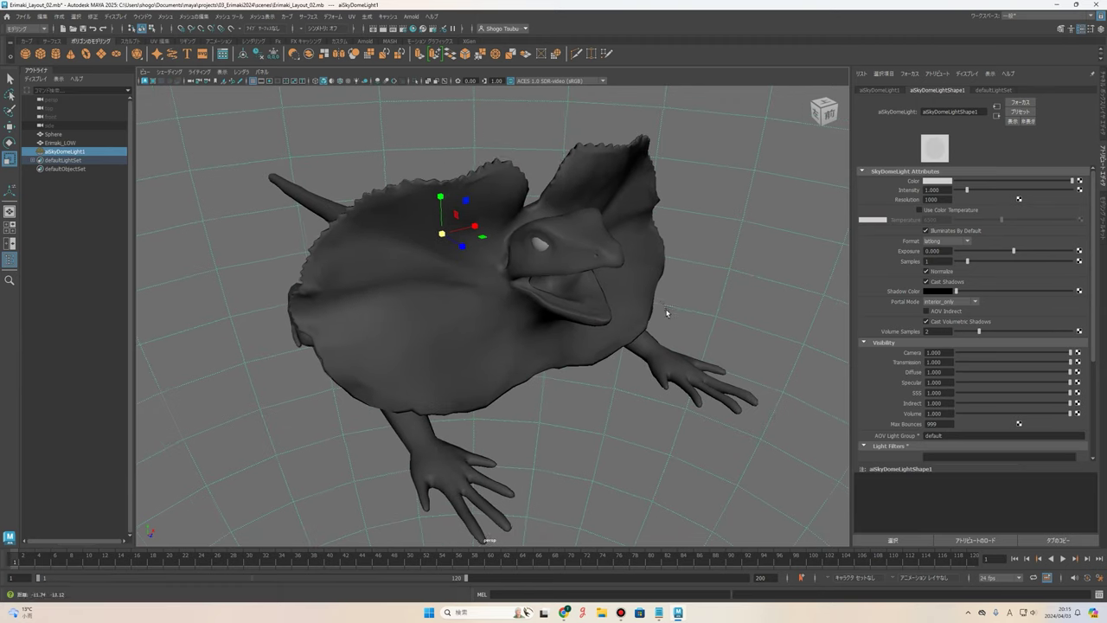
{"action": "left_click", "coordinate": [410, 17]}
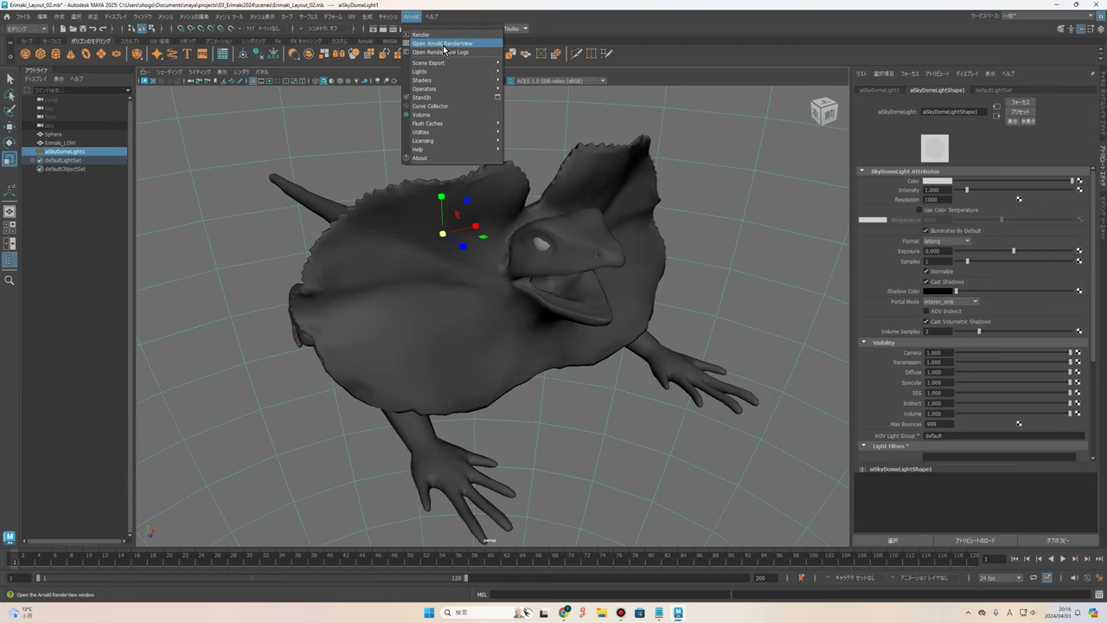
Open Arnold RenderView and start an interactive render of the lizard.
{"action": "left_click", "coordinate": [444, 45]}
{"action": "left_click", "coordinate": [667, 58]}
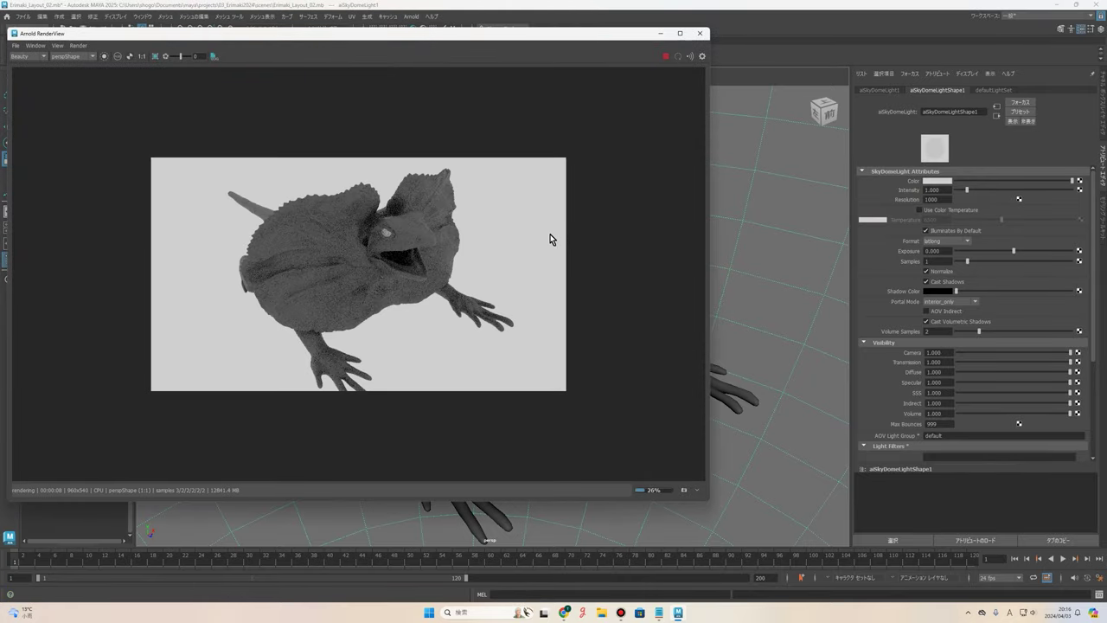
{"action": "scroll", "coordinate": [459, 272], "scroll_direction": "up", "scroll_amount": 2}
{"action": "scroll", "coordinate": [377, 263], "scroll_direction": "up", "scroll_amount": 3}
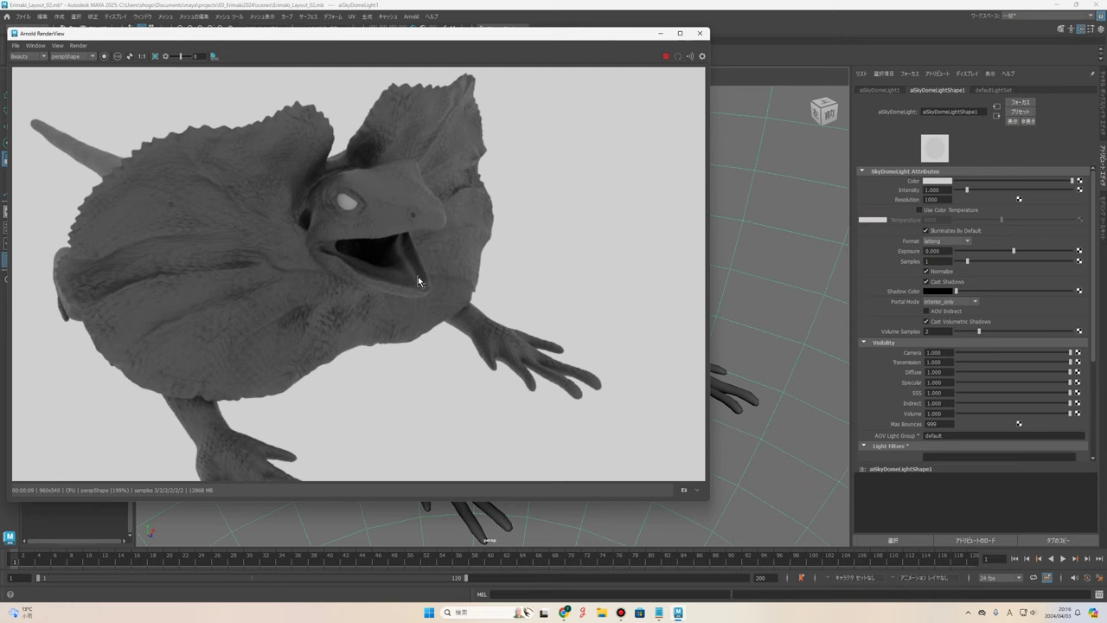
Orbit the camera round to the lizard's side and zoom to inspect the displaced skin.
{"action": "left_click_drag", "start_coordinate": [392, 235], "coordinate": [425, 300], "text": "alt"}
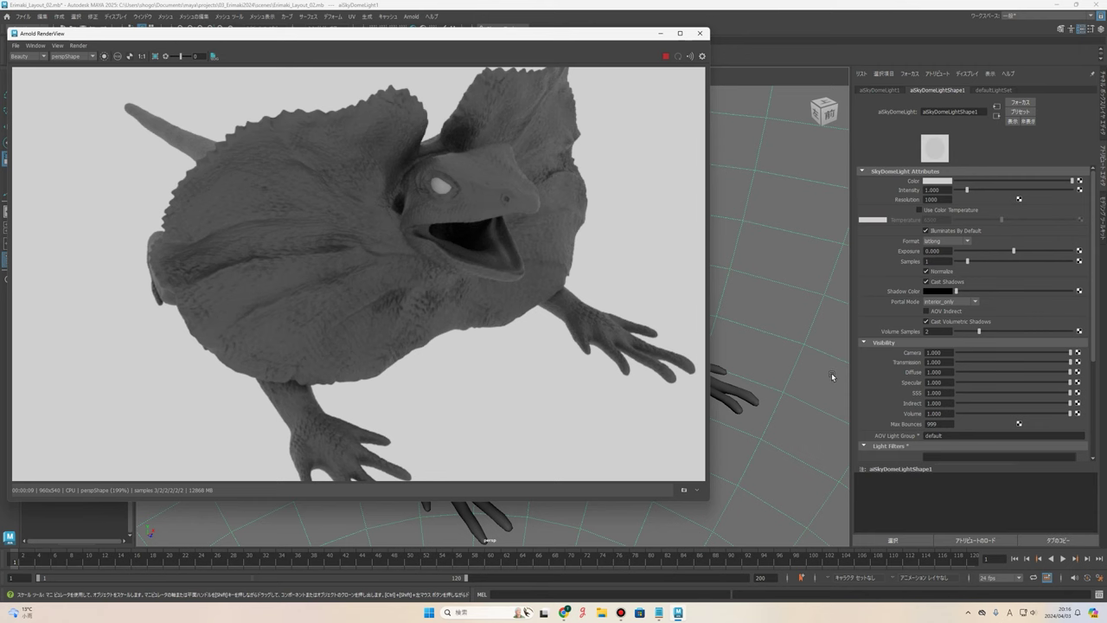
{"action": "left_click_drag", "start_coordinate": [729, 379], "coordinate": [843, 363], "text": "alt"}
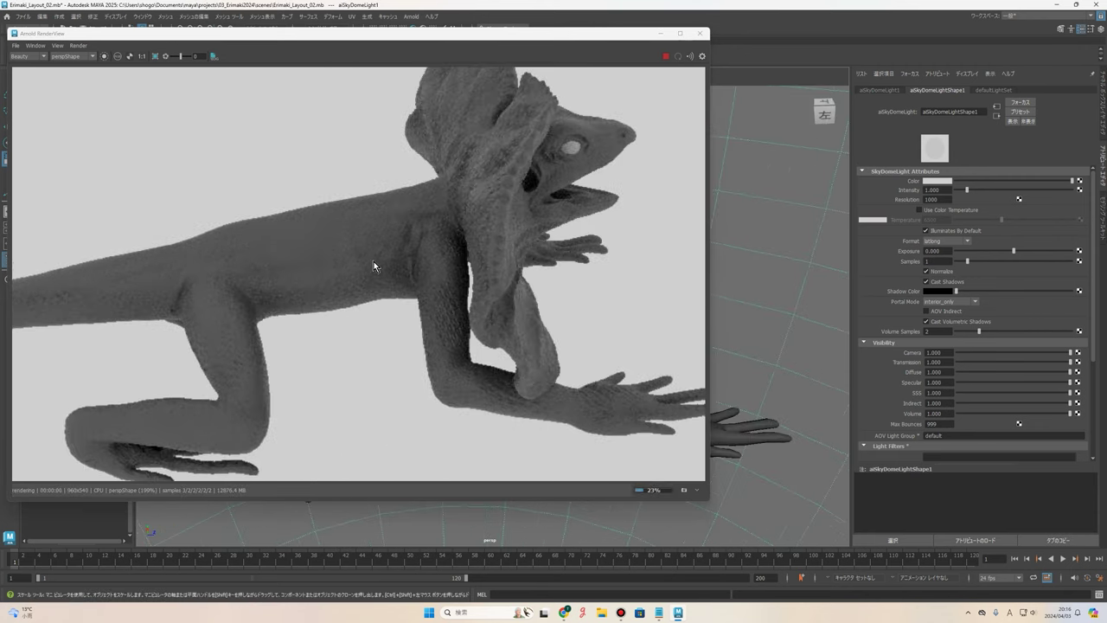
{"action": "scroll", "coordinate": [532, 300], "scroll_direction": "down", "scroll_amount": 3}
{"action": "scroll", "coordinate": [531, 300], "scroll_direction": "up", "scroll_amount": 2}
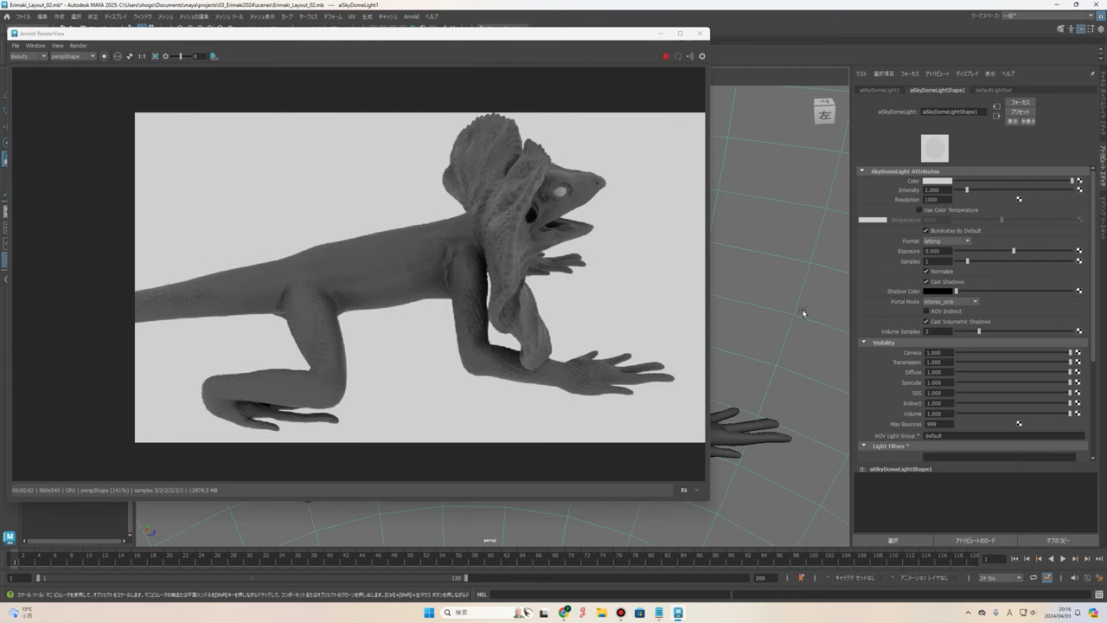
{"action": "scroll", "coordinate": [804, 309], "scroll_direction": "up", "scroll_amount": 2}
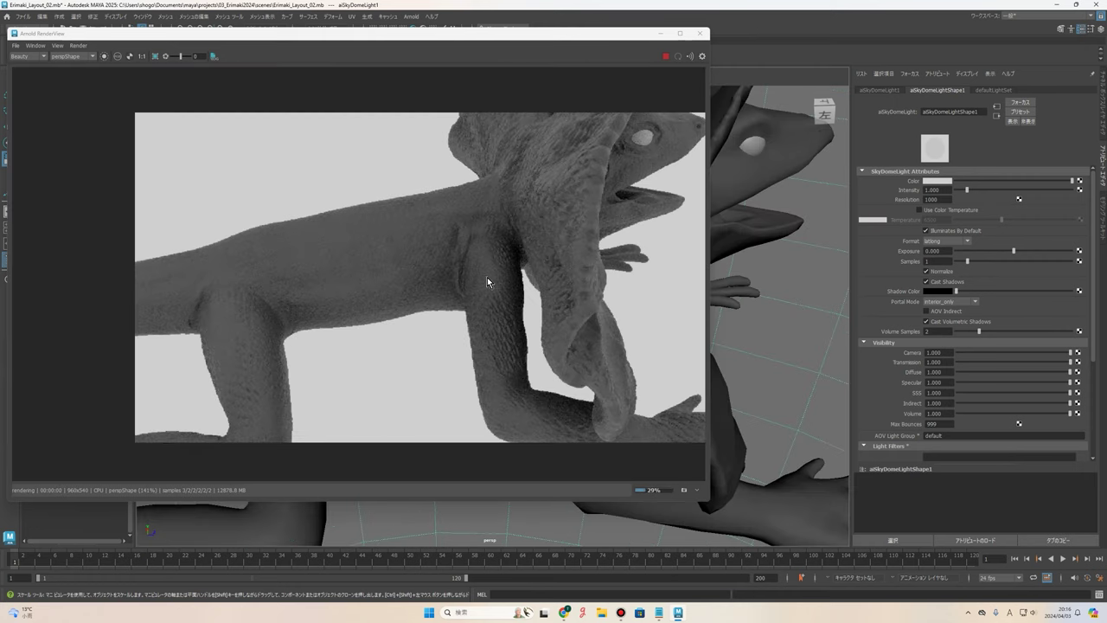
{"action": "scroll", "coordinate": [487, 277], "scroll_direction": "up", "scroll_amount": 1}
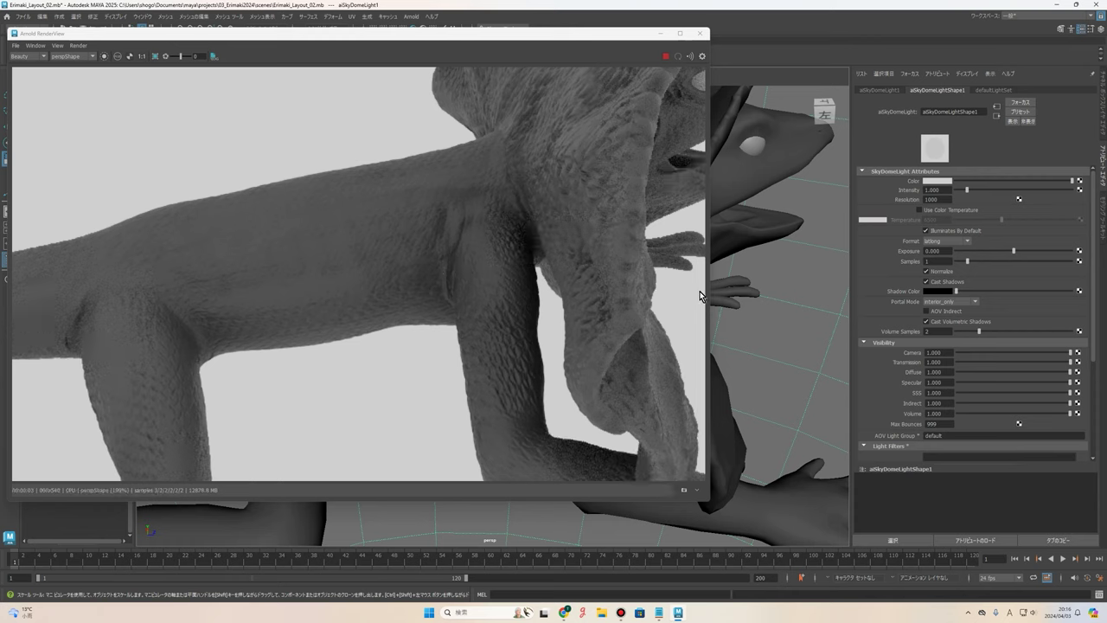
{"action": "scroll", "coordinate": [756, 309], "scroll_direction": "down", "scroll_amount": 2}
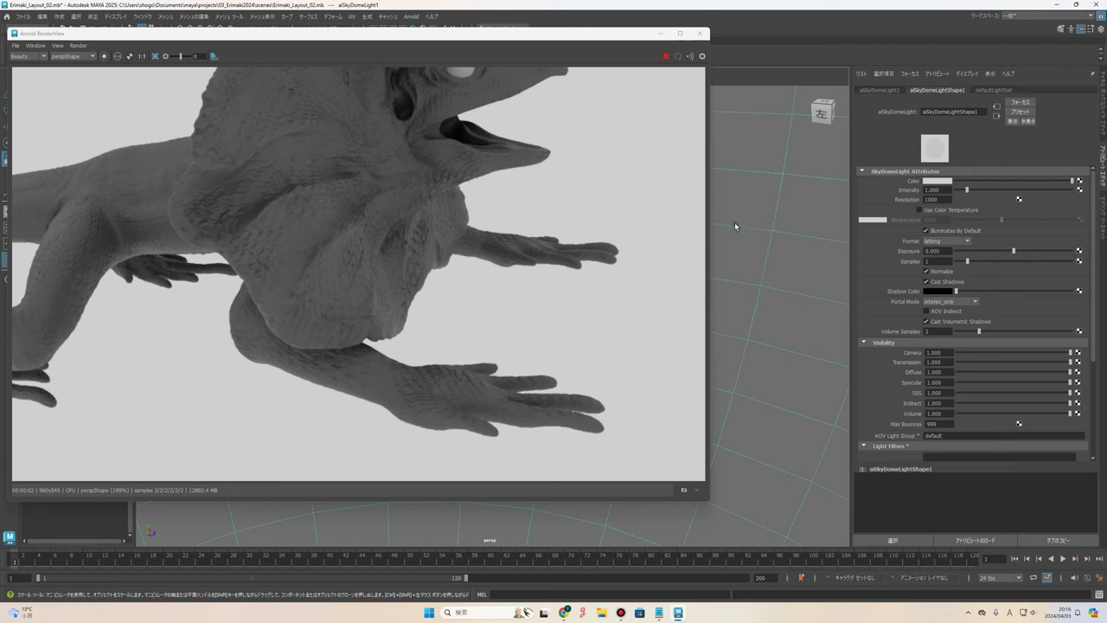
Move the camera close on a front-left view of the head, zoom the render to 199%, and move the window aside.
{"action": "left_click_drag", "start_coordinate": [734, 226], "coordinate": [738, 326], "text": "alt"}
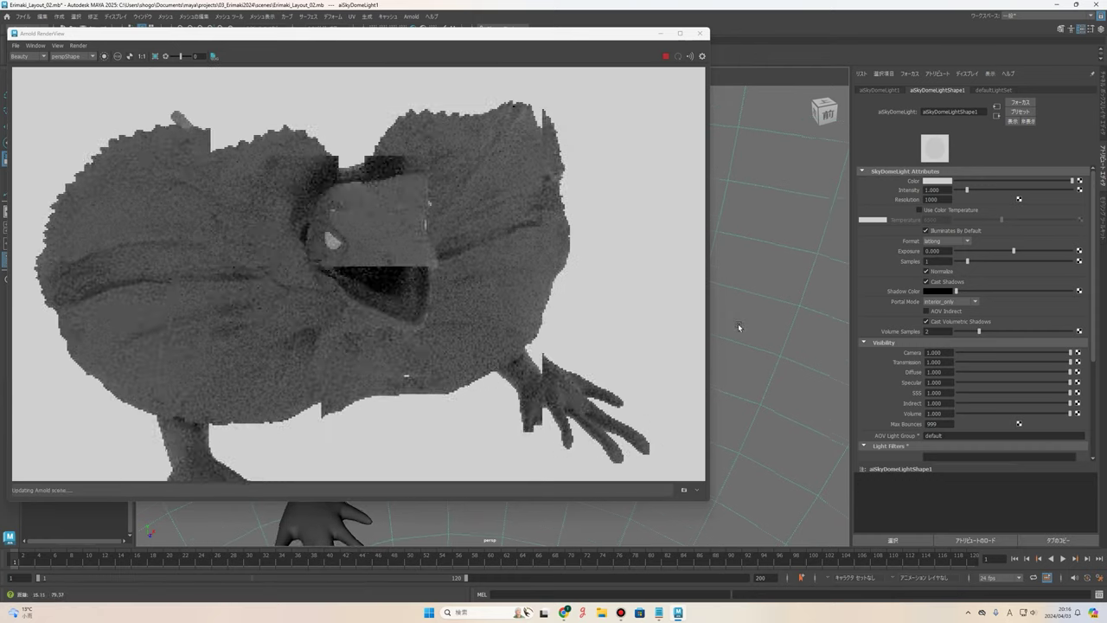
{"action": "right_click_drag", "start_coordinate": [738, 327], "coordinate": [799, 349], "text": "alt"}
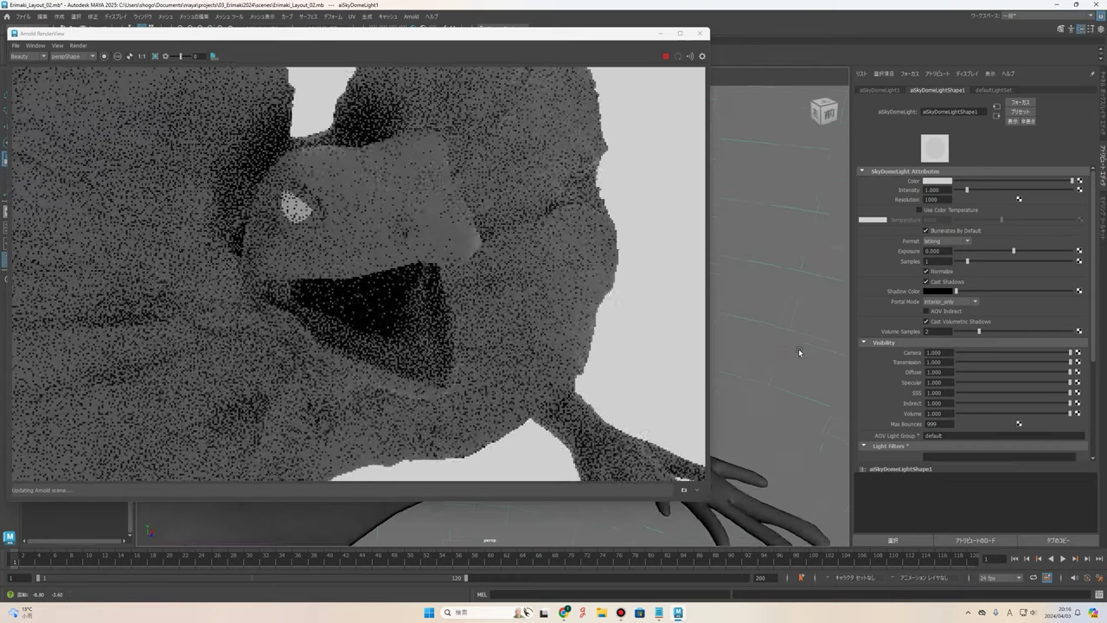
{"action": "left_click_drag", "start_coordinate": [798, 348], "coordinate": [788, 333], "text": "alt"}
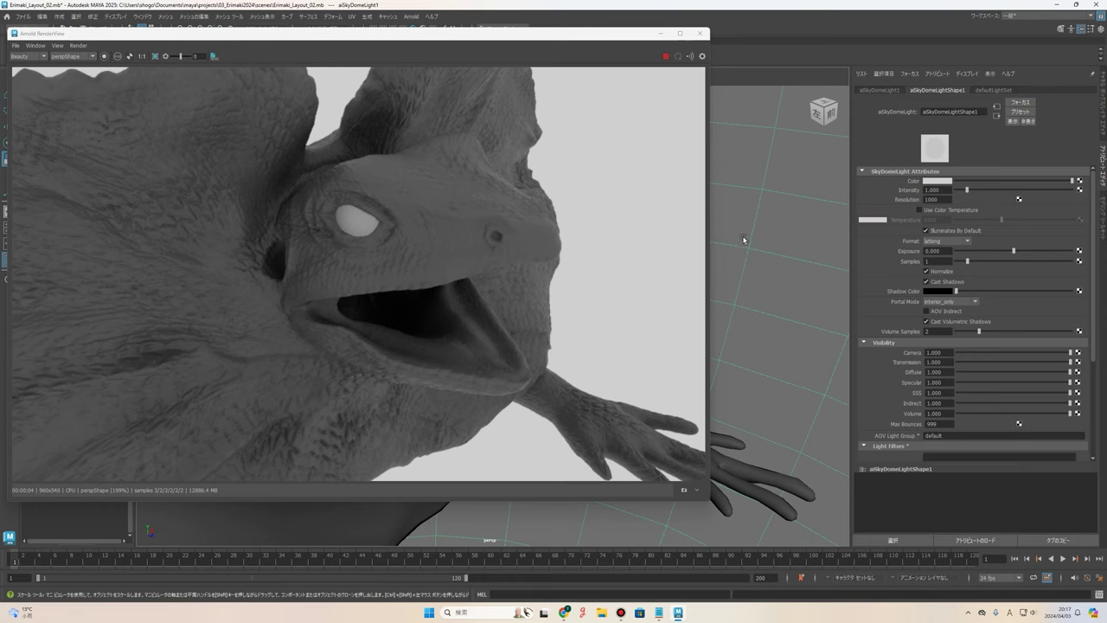
{"action": "scroll", "coordinate": [601, 294], "scroll_direction": "down", "scroll_amount": 2}
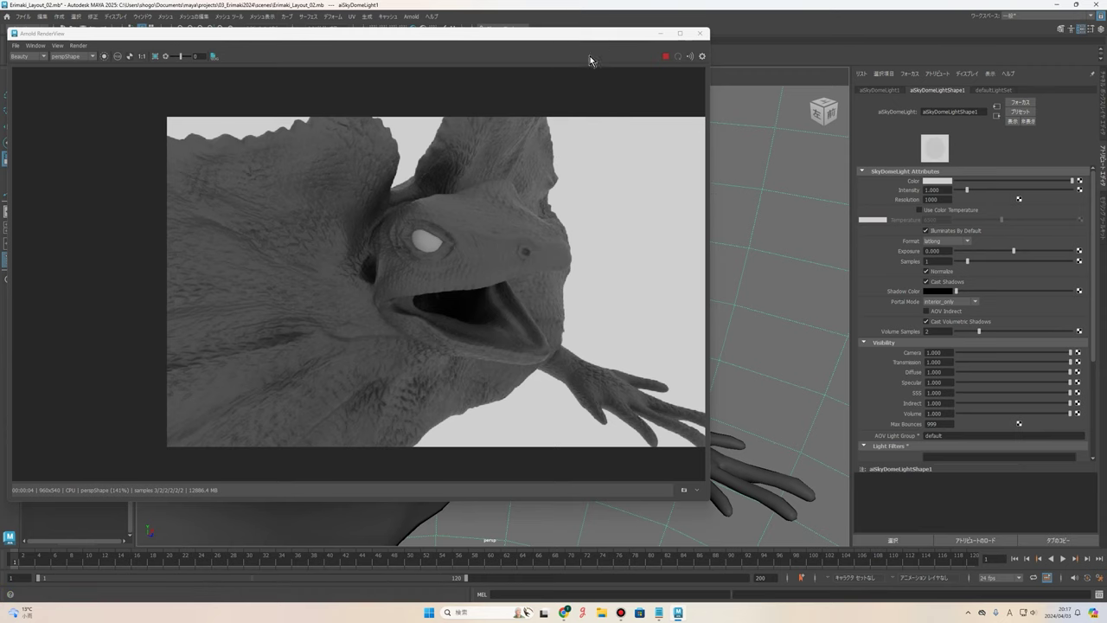
{"action": "scroll", "coordinate": [526, 216], "scroll_direction": "up", "scroll_amount": 1}
{"action": "scroll", "coordinate": [375, 262], "scroll_direction": "up", "scroll_amount": 1}
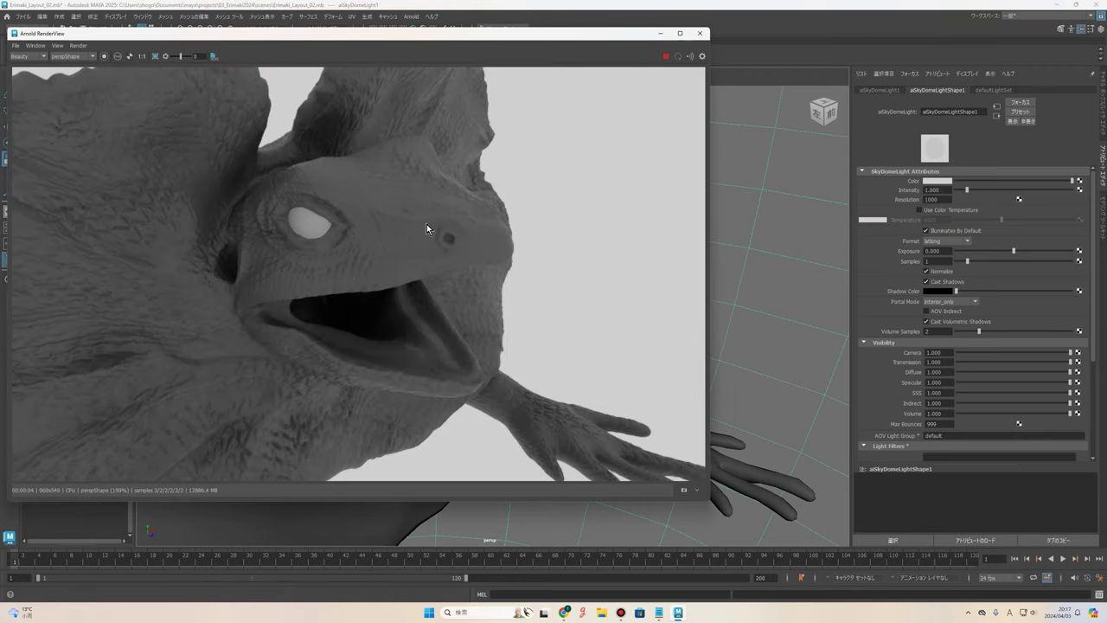
{"action": "left_click_drag", "start_coordinate": [499, 27], "coordinate": [419, 38]}
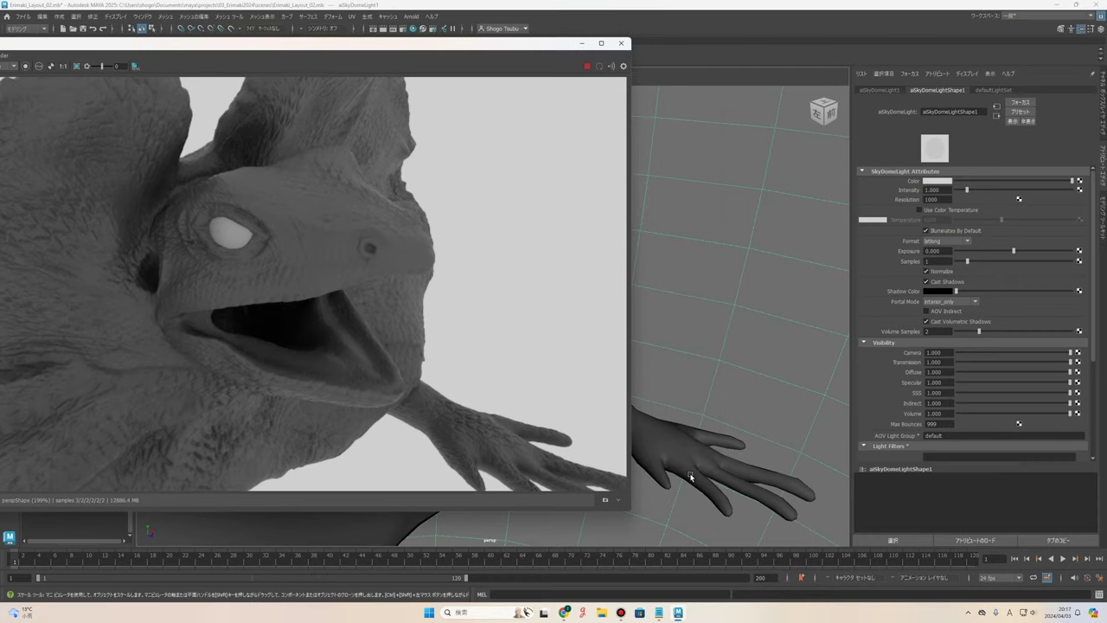
Select Erimaki_LOW and raise its displacement Height to 4, inspecting the render.
{"action": "left_click", "coordinate": [679, 448]}
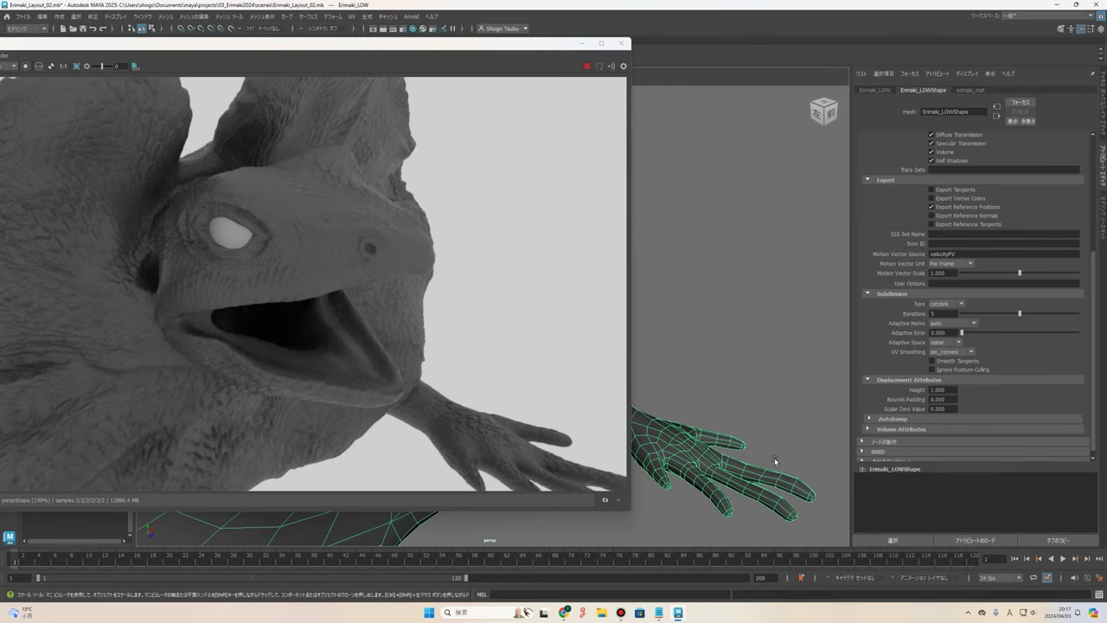
{"action": "left_click", "coordinate": [951, 390]}
{"action": "left_click", "coordinate": [696, 450]}
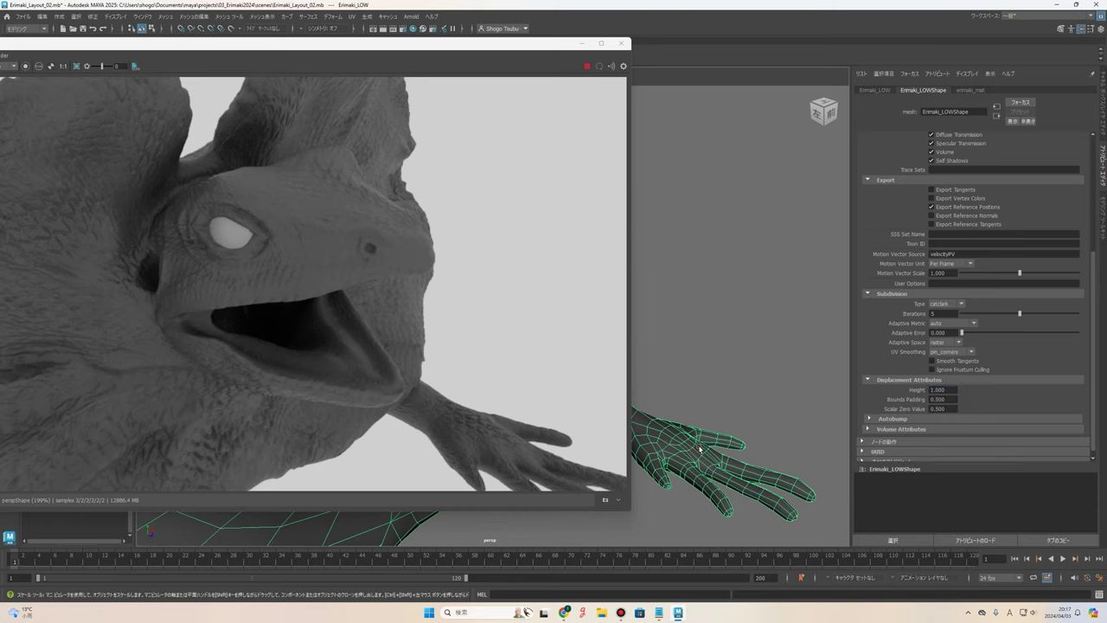
{"action": "left_click", "coordinate": [948, 393]}
{"action": "left_click", "coordinate": [948, 391]}
{"action": "double_click", "coordinate": [948, 390]}
{"action": "type", "text": "1"}
{"action": "key", "text": "Return"}
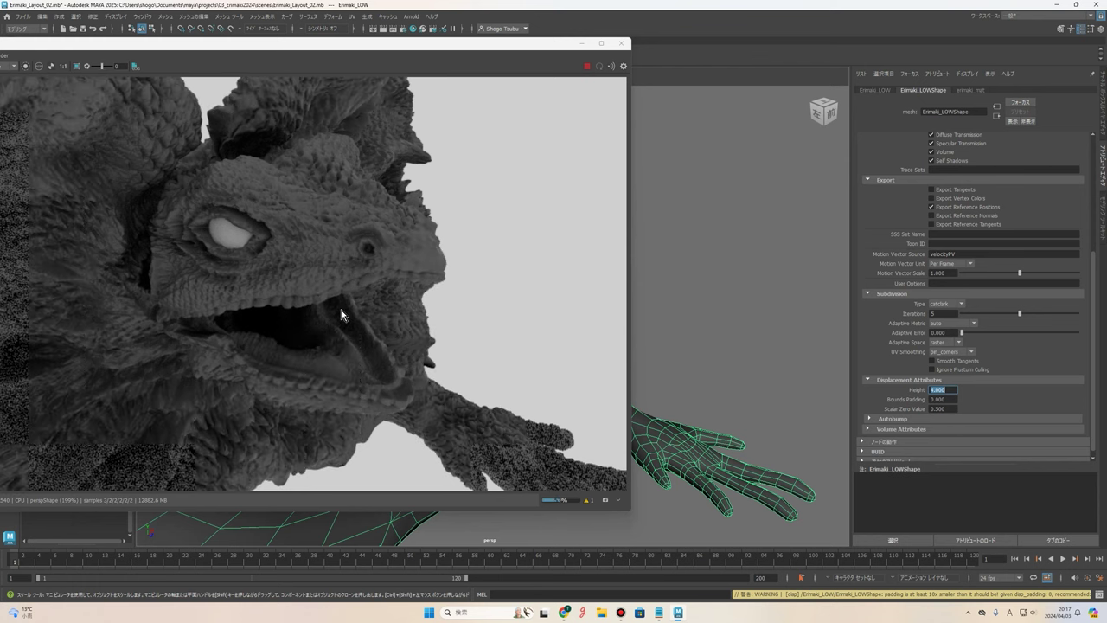
{"action": "scroll", "coordinate": [342, 316], "scroll_direction": "down", "scroll_amount": 3}
{"action": "scroll", "coordinate": [258, 295], "scroll_direction": "up", "scroll_amount": 3}
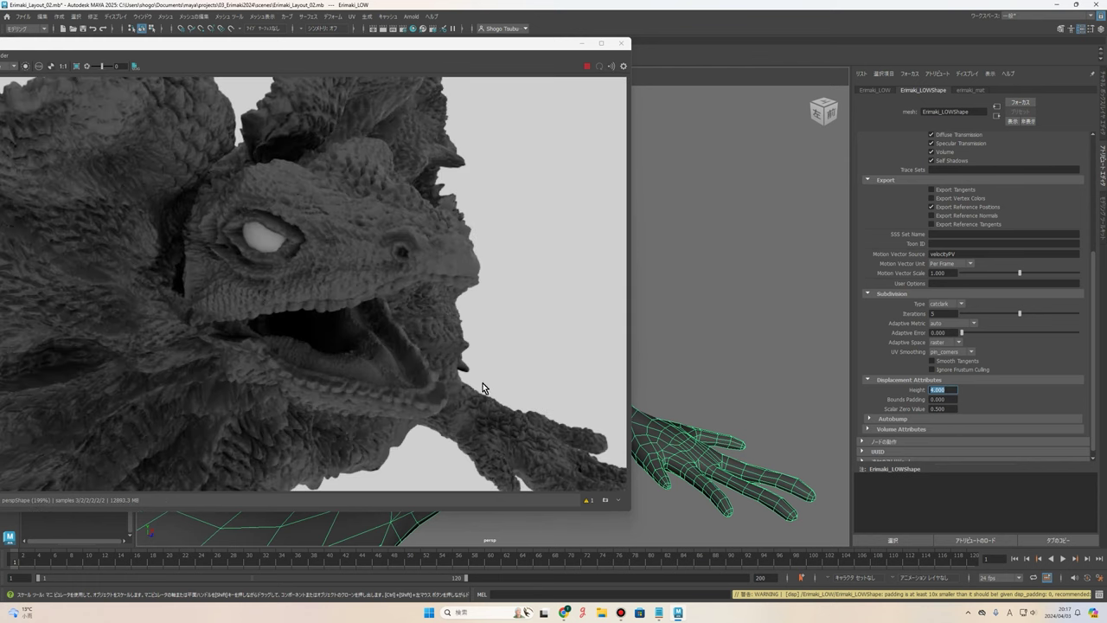
{"action": "scroll", "coordinate": [506, 383], "scroll_direction": "down", "scroll_amount": 2}
{"action": "scroll", "coordinate": [490, 355], "scroll_direction": "up", "scroll_amount": 1}
{"action": "scroll", "coordinate": [497, 365], "scroll_direction": "up", "scroll_amount": 1}
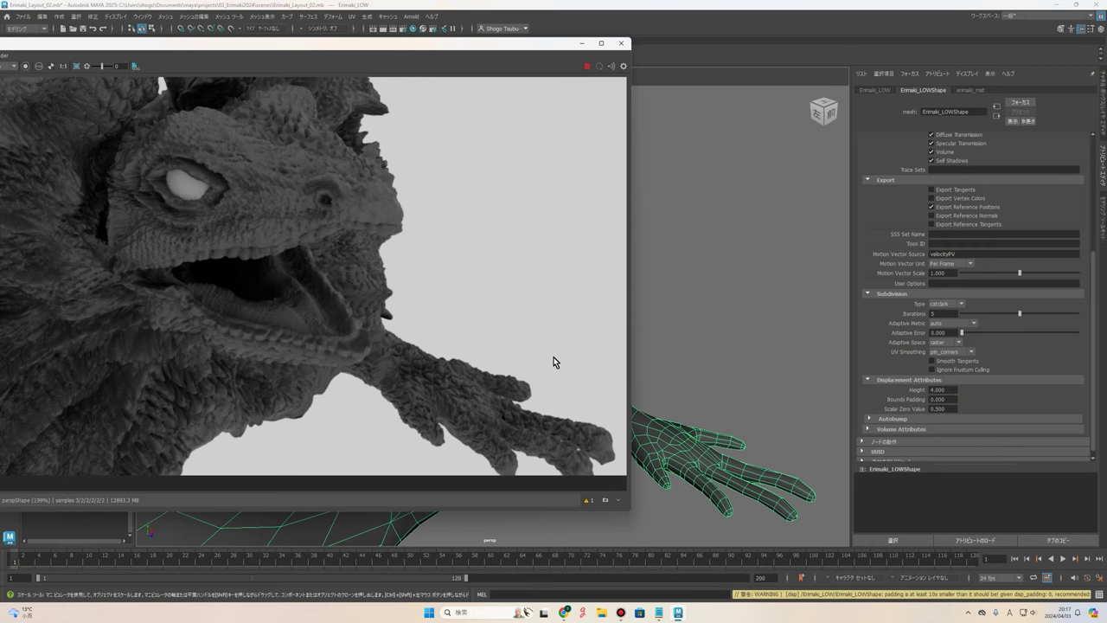
Lower the displacement Height to 0.1, then set it back to 1.
{"action": "left_click", "coordinate": [952, 389]}
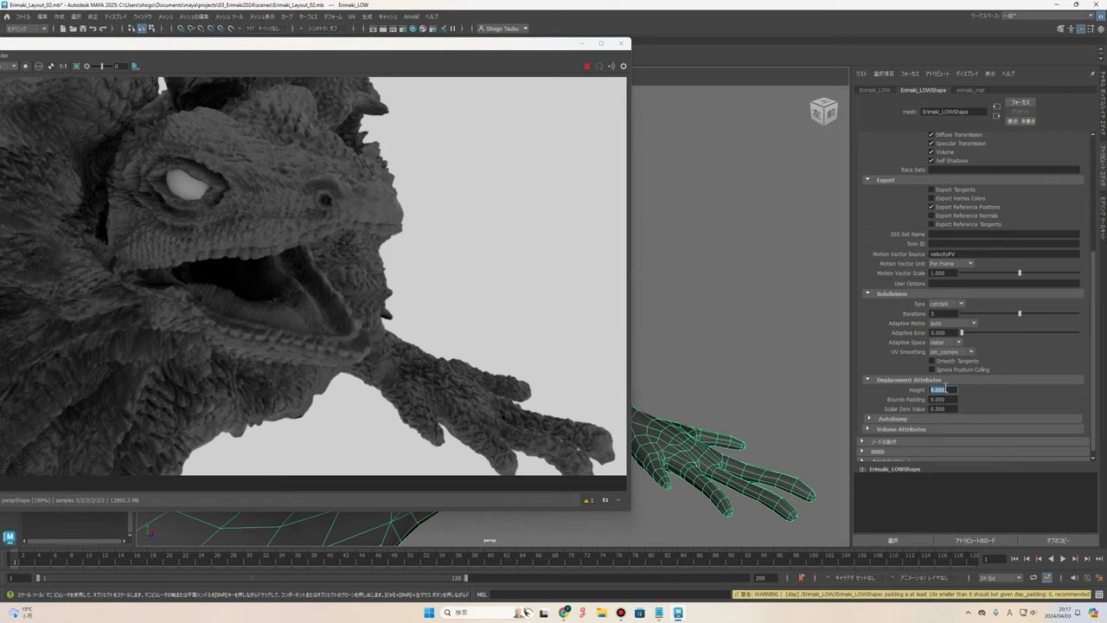
{"action": "type", "text": "0.1"}
{"action": "key", "text": "Return"}
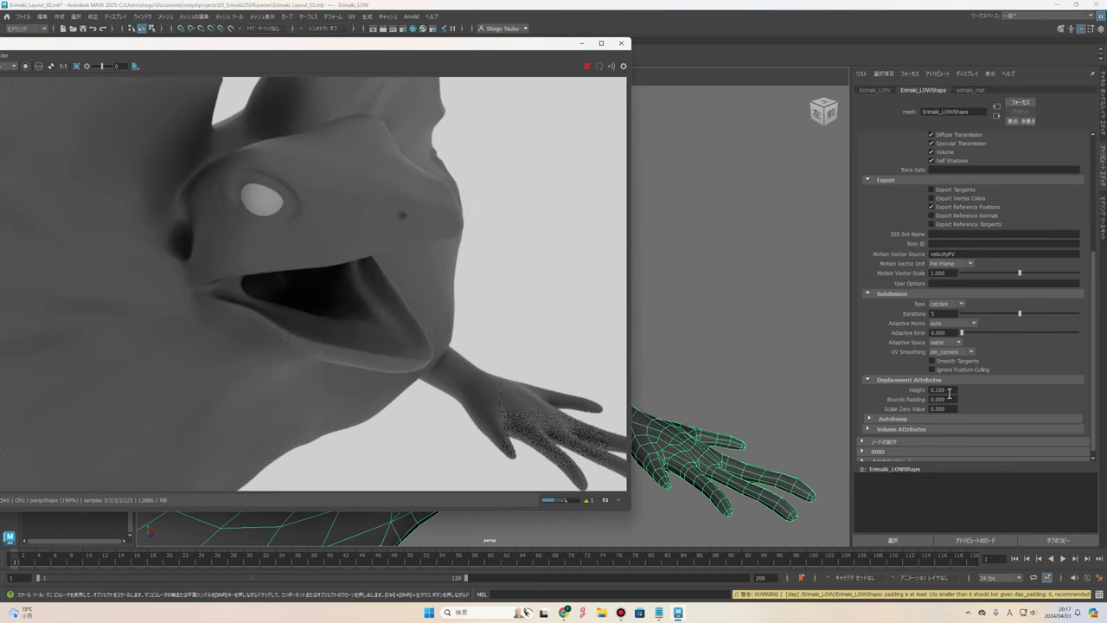
{"action": "left_click_drag", "start_coordinate": [953, 390], "coordinate": [925, 390]}
{"action": "type", "text": "1"}
{"action": "key", "text": "Return"}
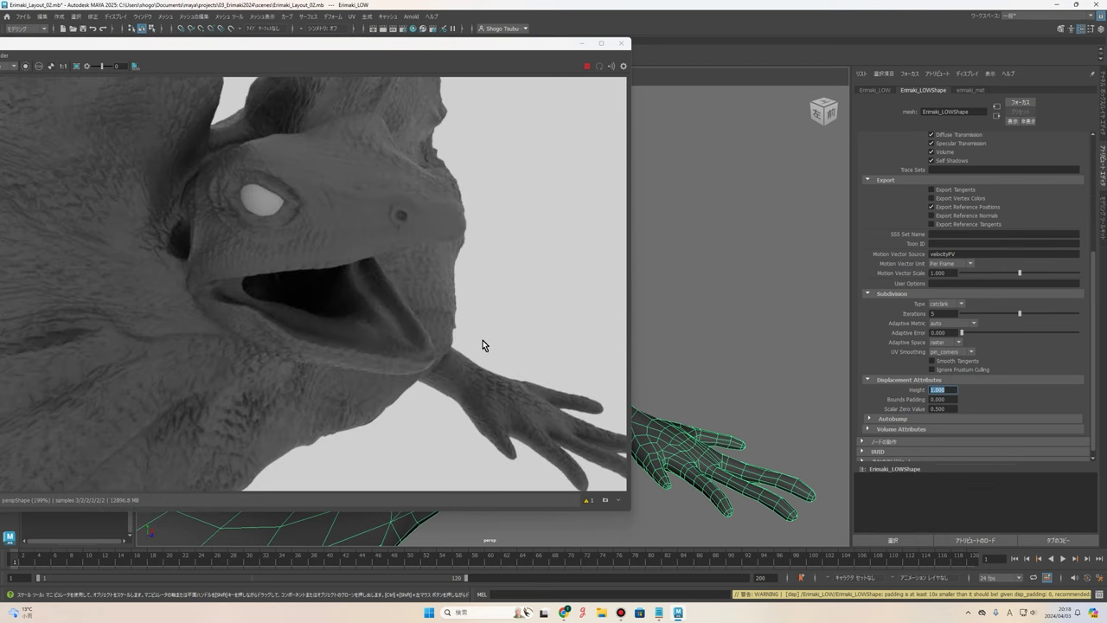
{"action": "scroll", "coordinate": [428, 340], "scroll_direction": "down", "scroll_amount": 2}
{"action": "scroll", "coordinate": [422, 344], "scroll_direction": "up", "scroll_amount": 2}
Recentre the render on the lizard's head and close the Arnold RenderView.
{"action": "middle_click_drag", "start_coordinate": [470, 330], "coordinate": [417, 354], "text": "alt"}
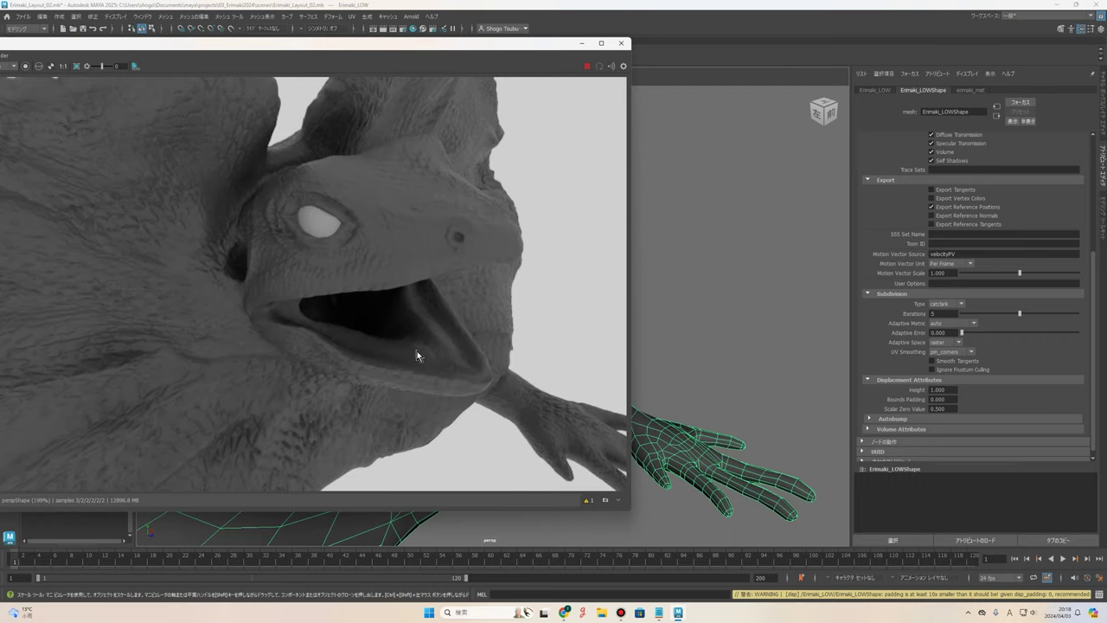
{"action": "left_click", "coordinate": [943, 390]}
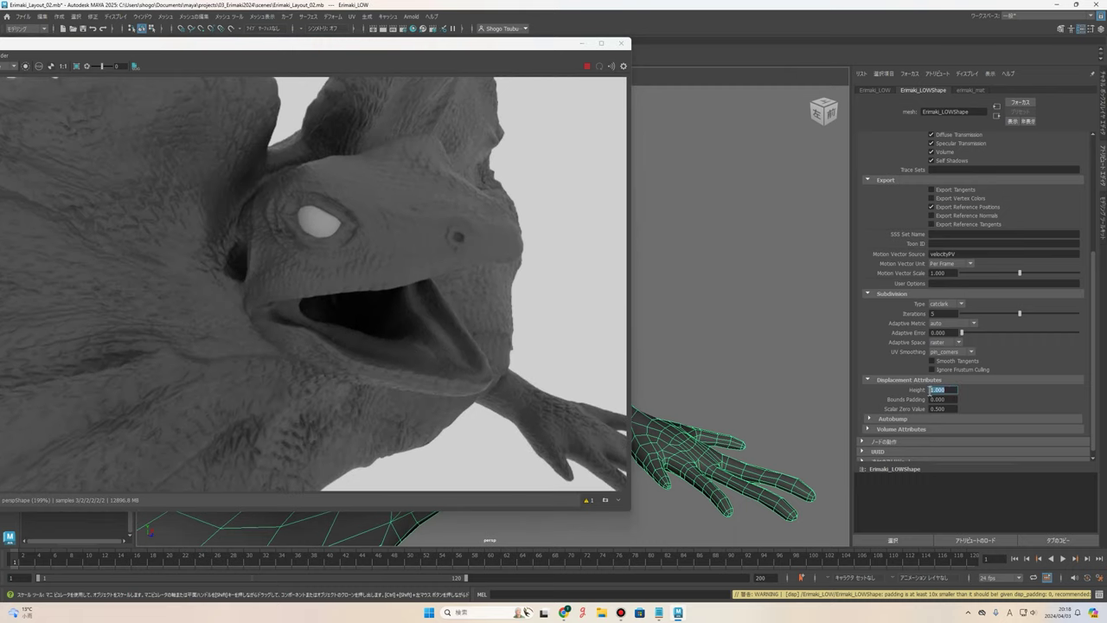
{"action": "scroll", "coordinate": [539, 321], "scroll_direction": "down", "scroll_amount": 1}
{"action": "scroll", "coordinate": [492, 304], "scroll_direction": "down", "scroll_amount": 2}
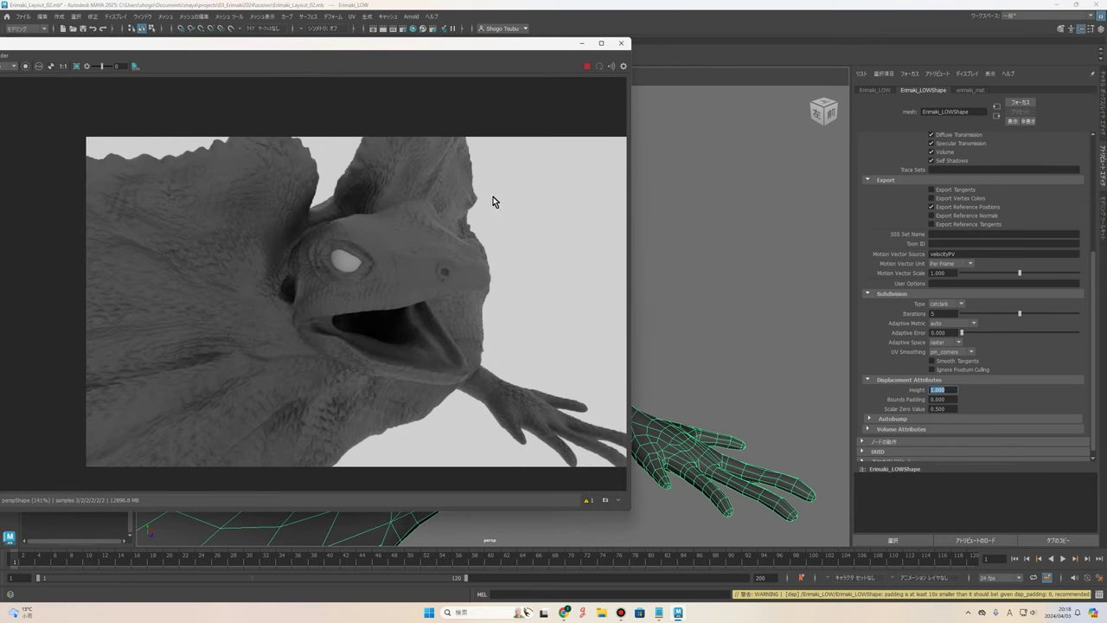
{"action": "left_click", "coordinate": [621, 42]}
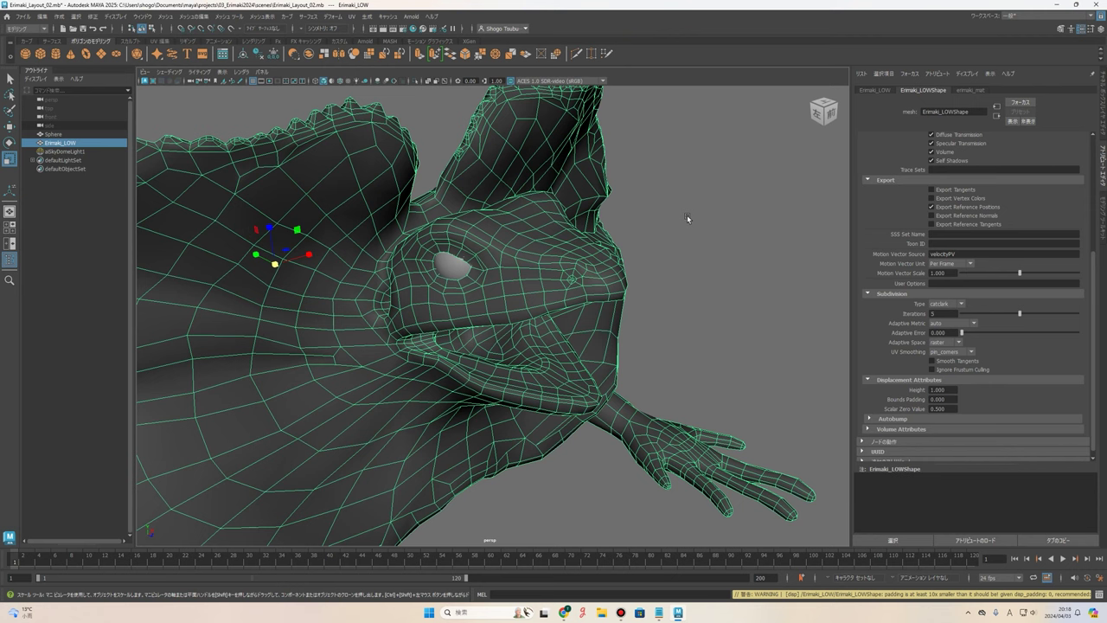
Select aiSkyDomeLight1, orbit to look down on the lizard's front, and bring up Save Scene As.
{"action": "left_click", "coordinate": [686, 215]}
{"action": "mouse_move", "coordinate": [692, 221]}
{"action": "left_mouse_down", "text": "alt"}
{"action": "mouse_move", "coordinate": [621, 311]}
{"action": "mouse_move", "coordinate": [510, 386]}
{"action": "mouse_move", "coordinate": [589, 380]}
{"action": "left_mouse_up", "text": "alt"}
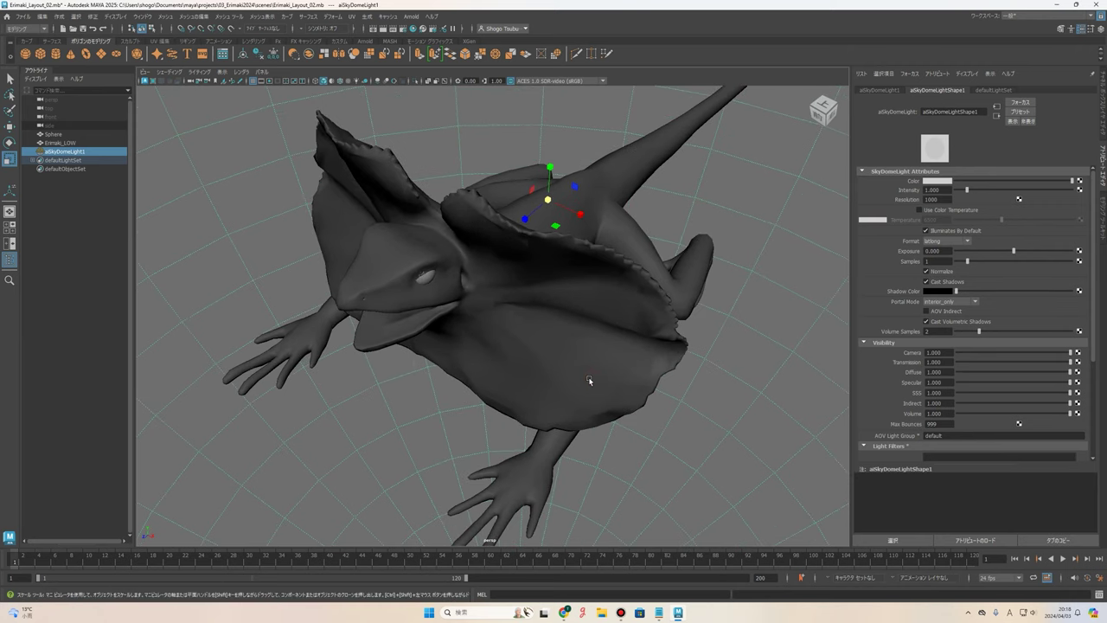
{"action": "key", "text": "ctrl+shift+s"}
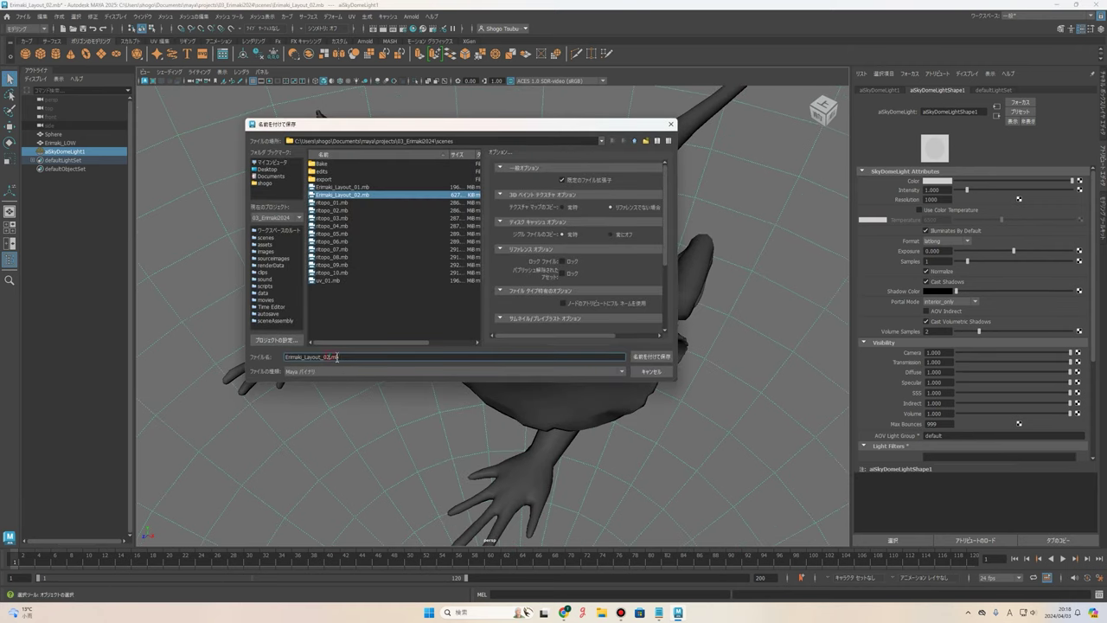
Change the version number to 3 and save as Erimaki_Layout_03.mb.
{"action": "key", "text": "BackSpace"}
{"action": "type", "text": "3"}
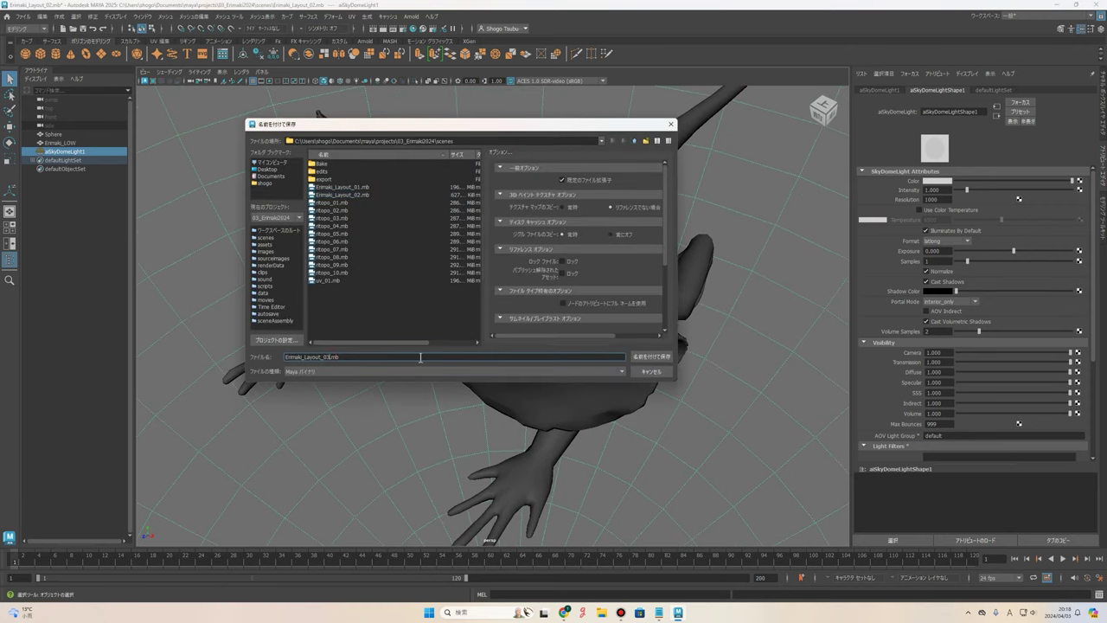
{"action": "key", "text": "Return"}
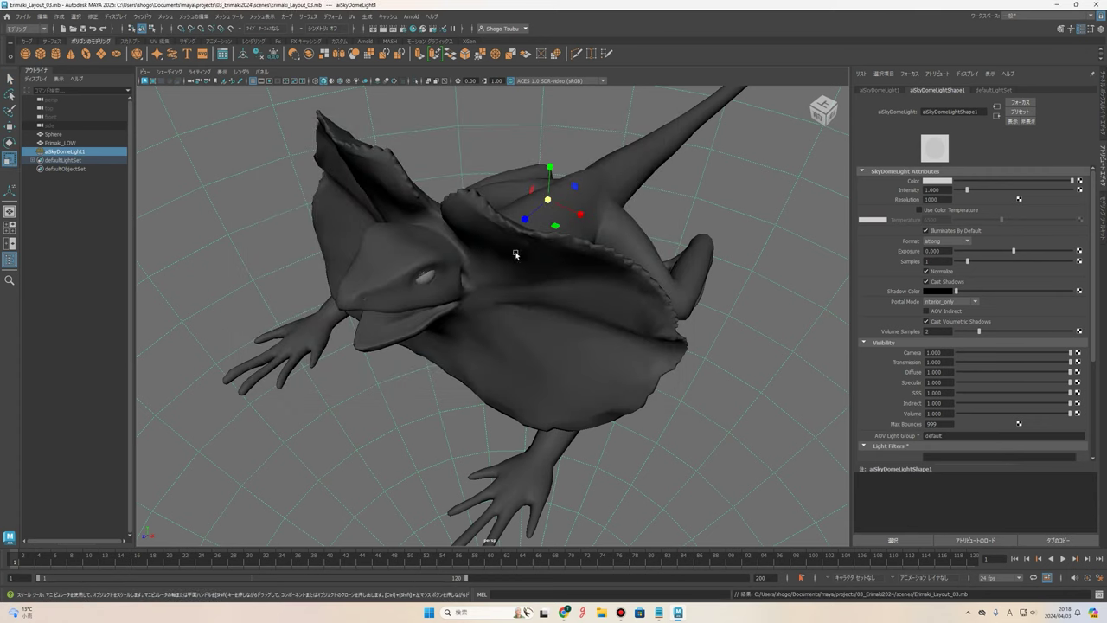